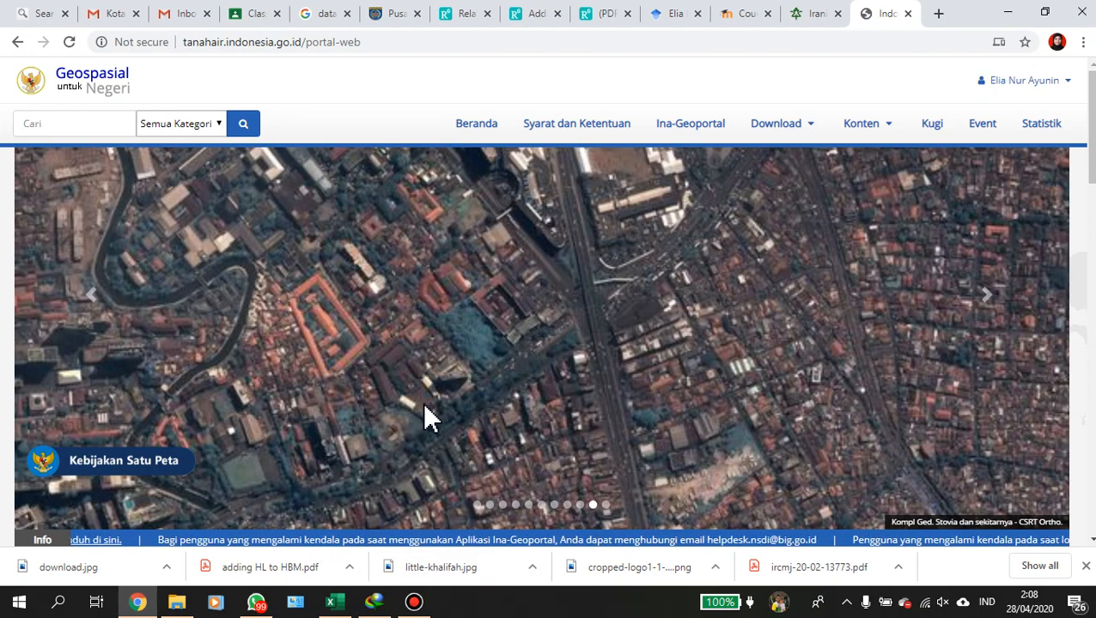
Open the e-waste infographic image ending in 02 from the adobe ilustrator folder, examine its Jakarta map closely, and put it away.
{"action": "left_click", "coordinate": [176, 605]}
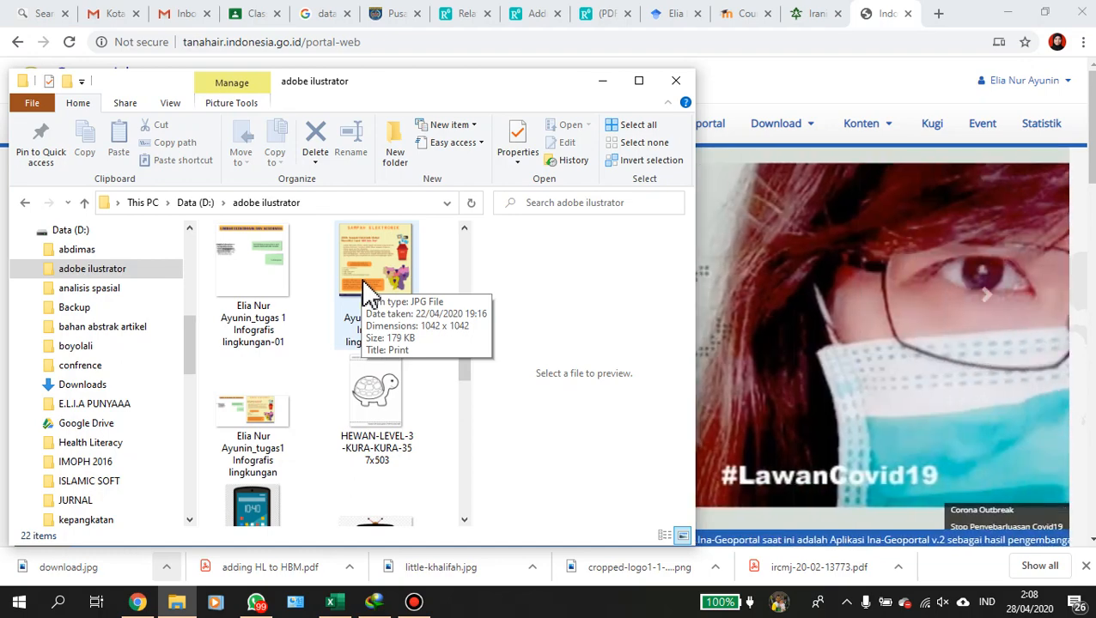
{"action": "double_click", "coordinate": [365, 293]}
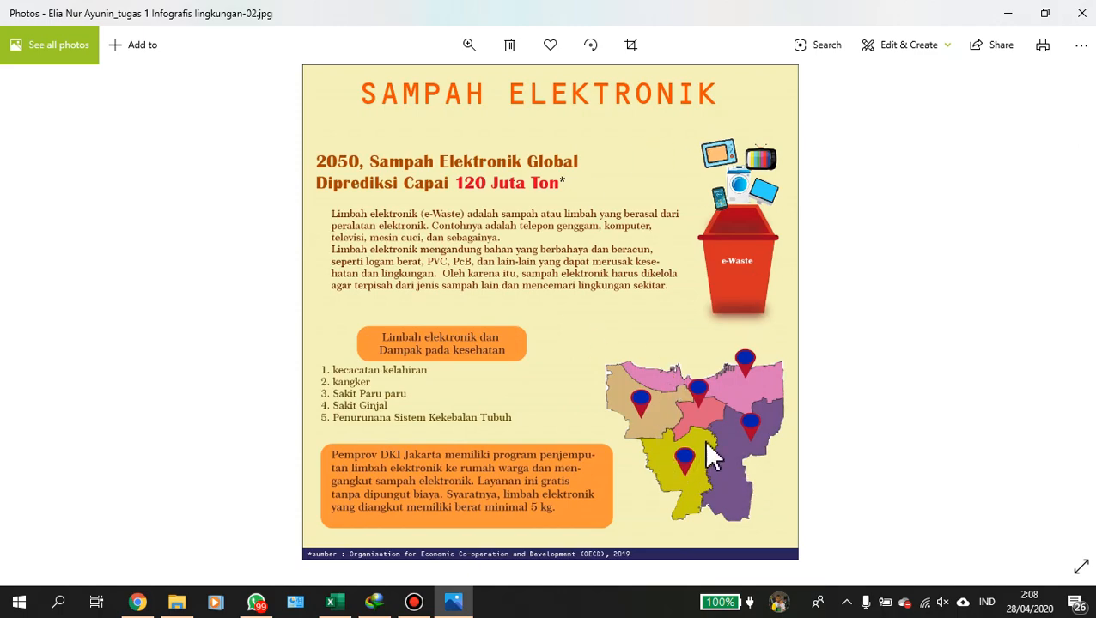
{"action": "scroll", "coordinate": [706, 445], "scroll_direction": "up", "scroll_amount": 3}
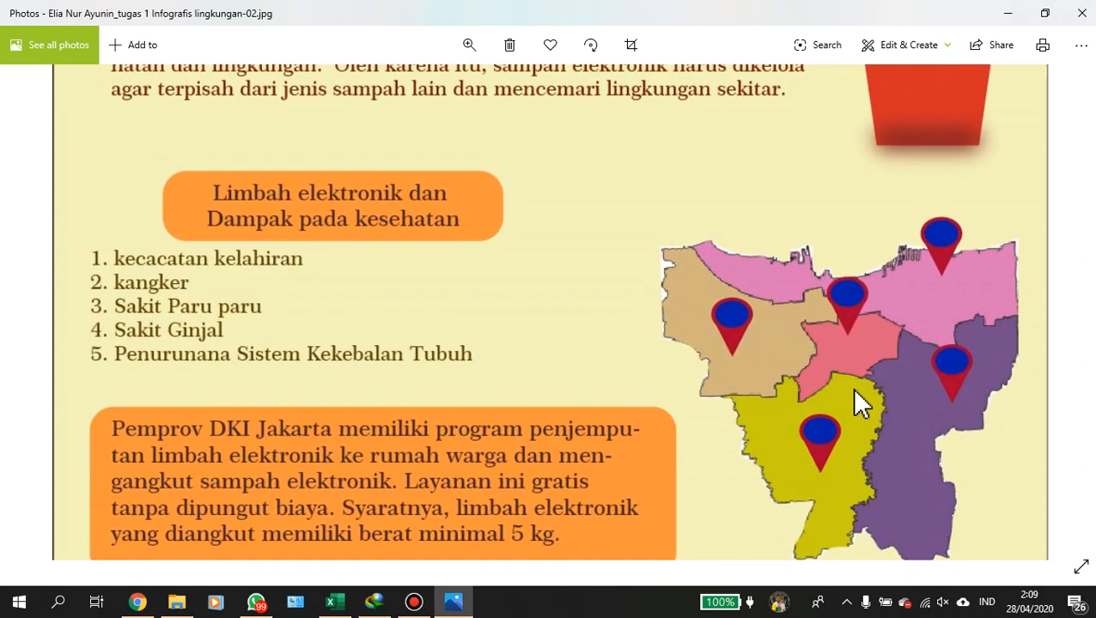
{"action": "scroll", "coordinate": [855, 393], "scroll_direction": "down", "scroll_amount": 4}
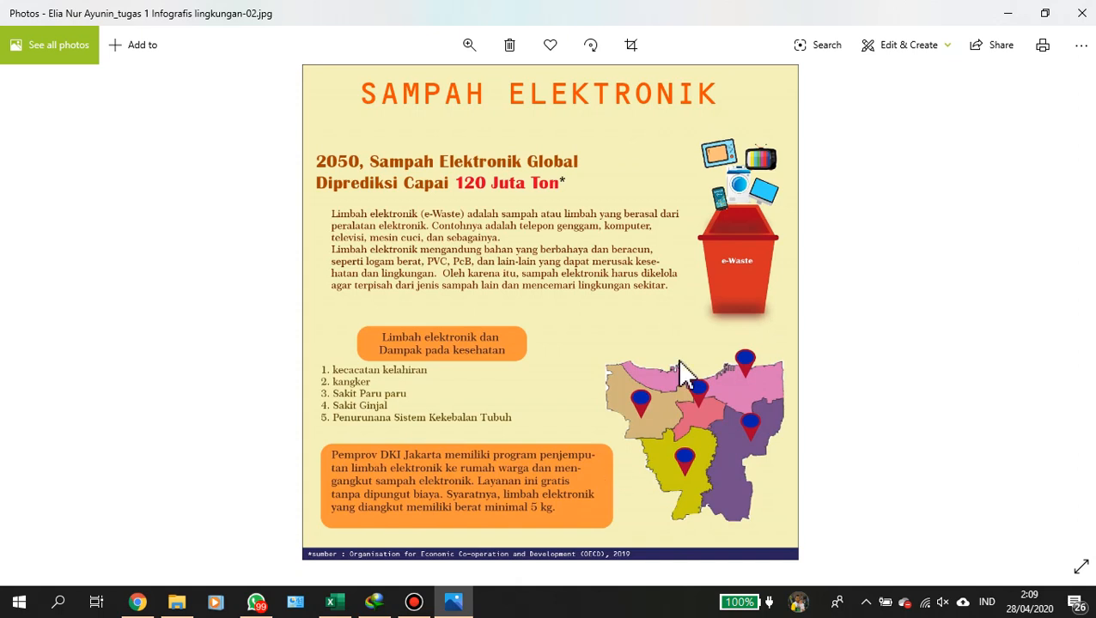
{"action": "left_click", "coordinate": [1008, 13]}
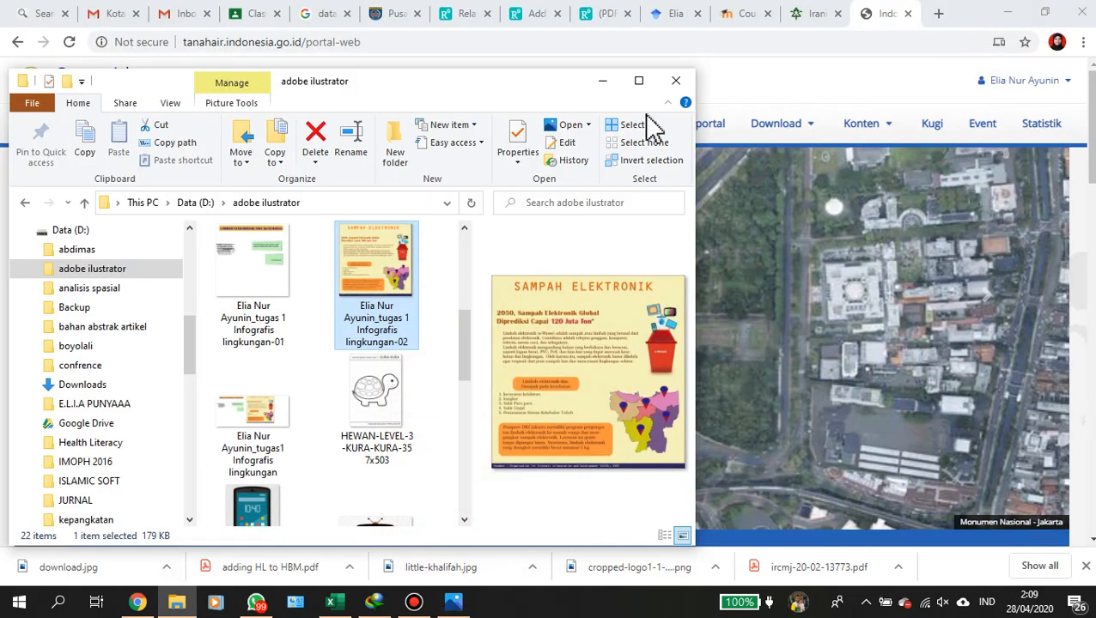
{"action": "left_click", "coordinate": [606, 82]}
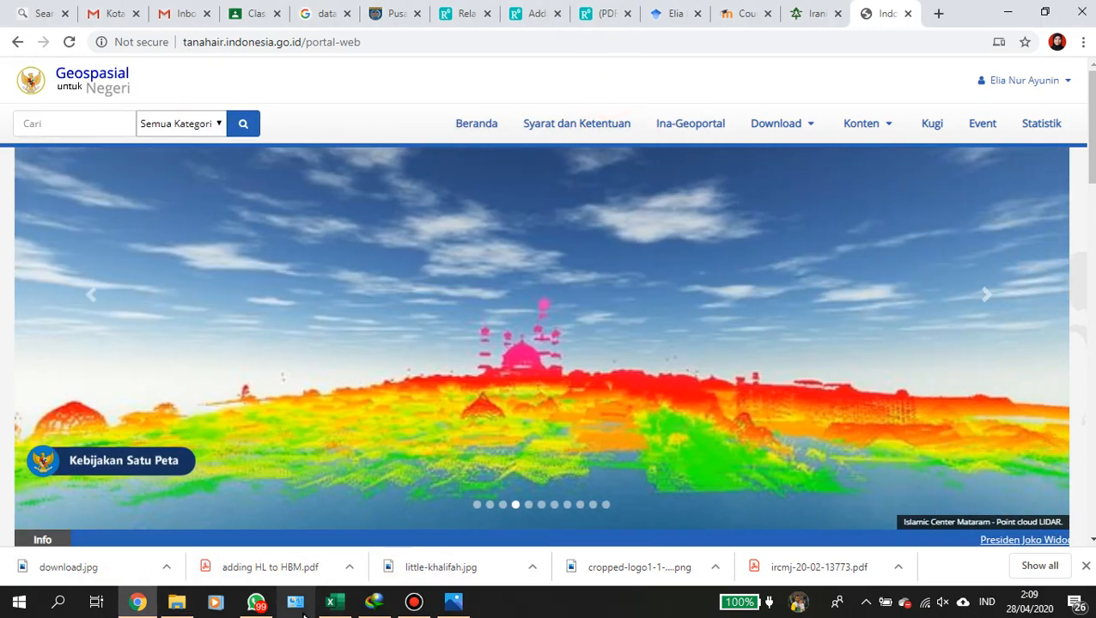
Find QGIS Desktop 3.12.0 on the computer and launch it.
{"action": "left_click", "coordinate": [59, 604]}
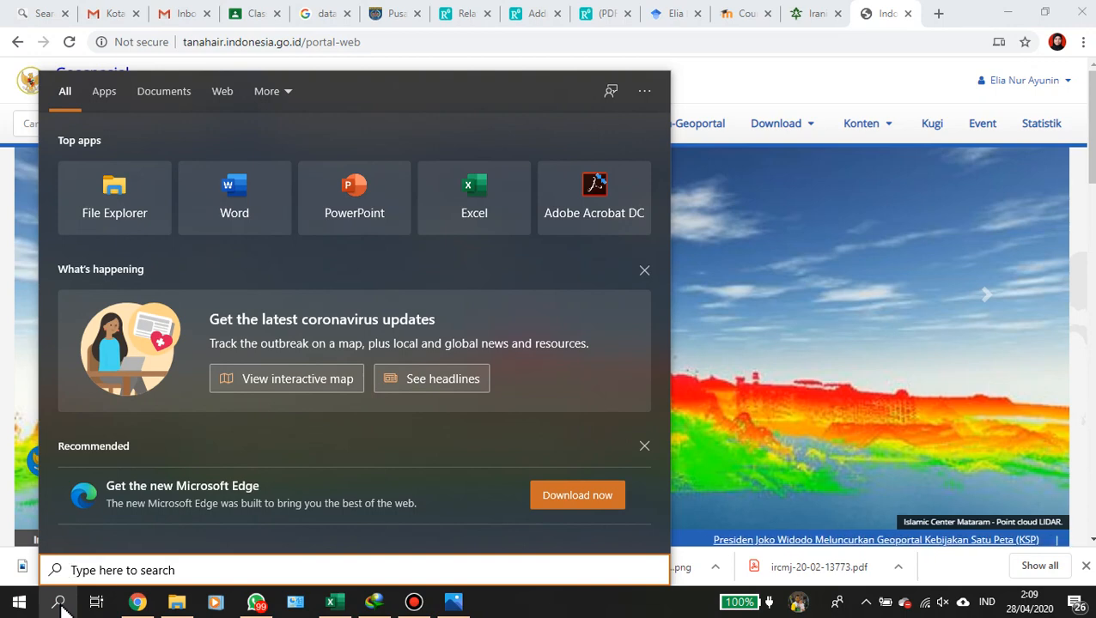
{"action": "type", "text": "qgis"}
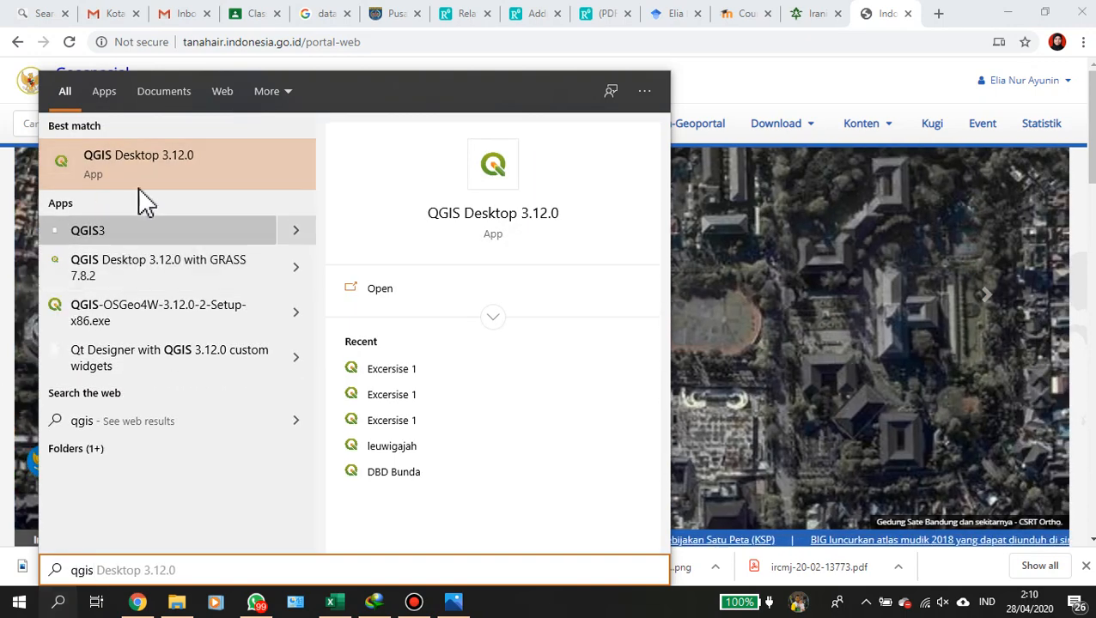
{"action": "left_click", "coordinate": [149, 161]}
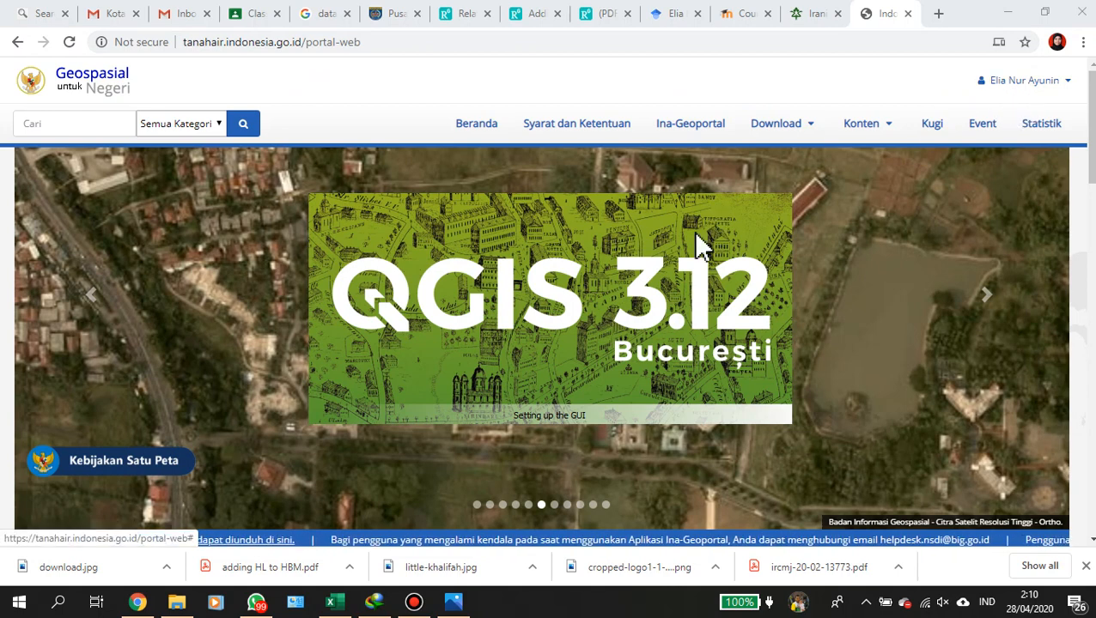
{"action": "left_click", "coordinate": [1070, 86]}
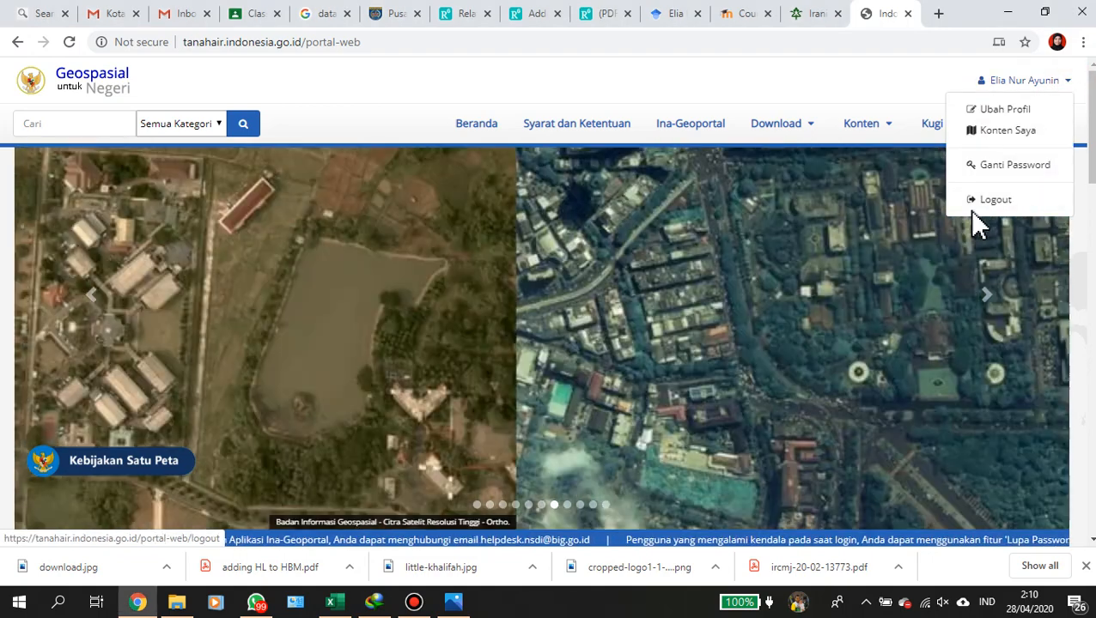
{"action": "left_click", "coordinate": [681, 64]}
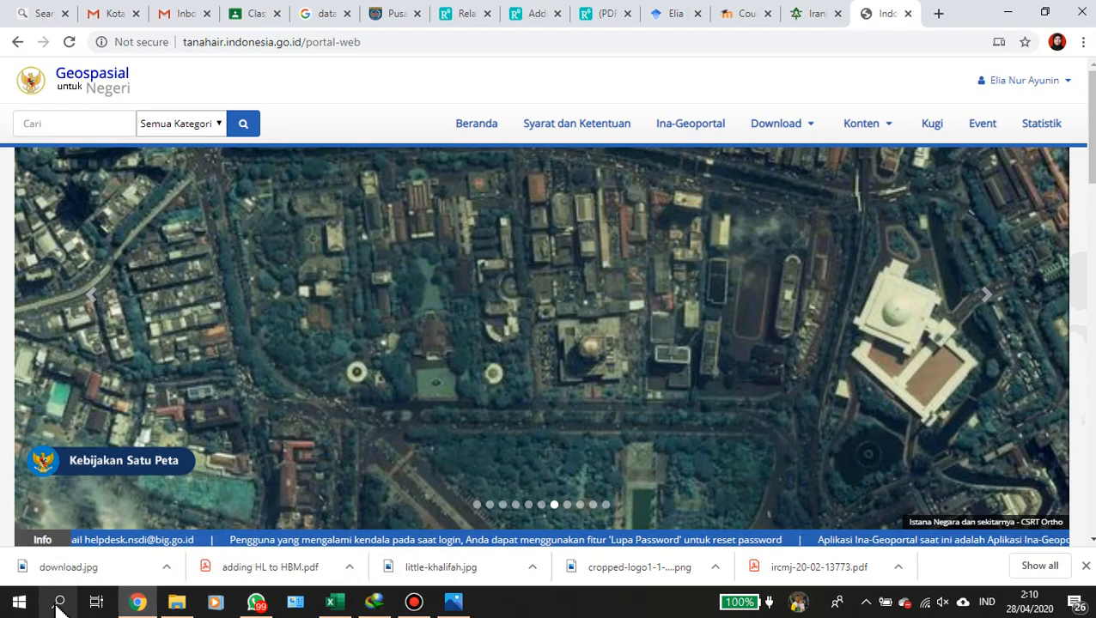
{"action": "mouse_move", "coordinate": [457, 603]}
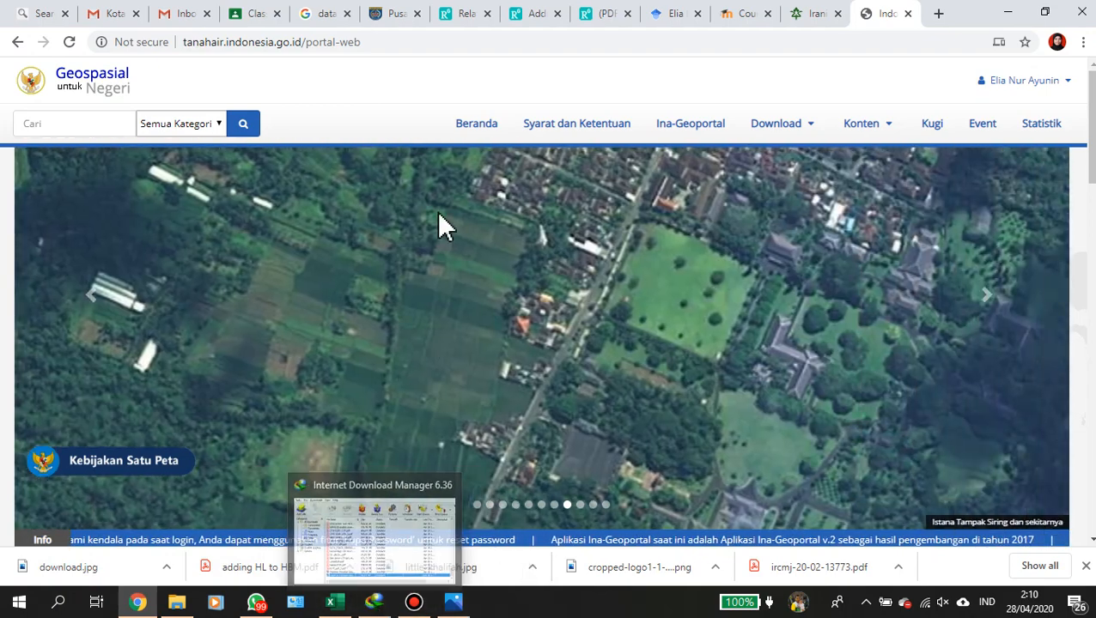
{"action": "scroll", "coordinate": [495, 309], "scroll_direction": "down", "scroll_amount": 3}
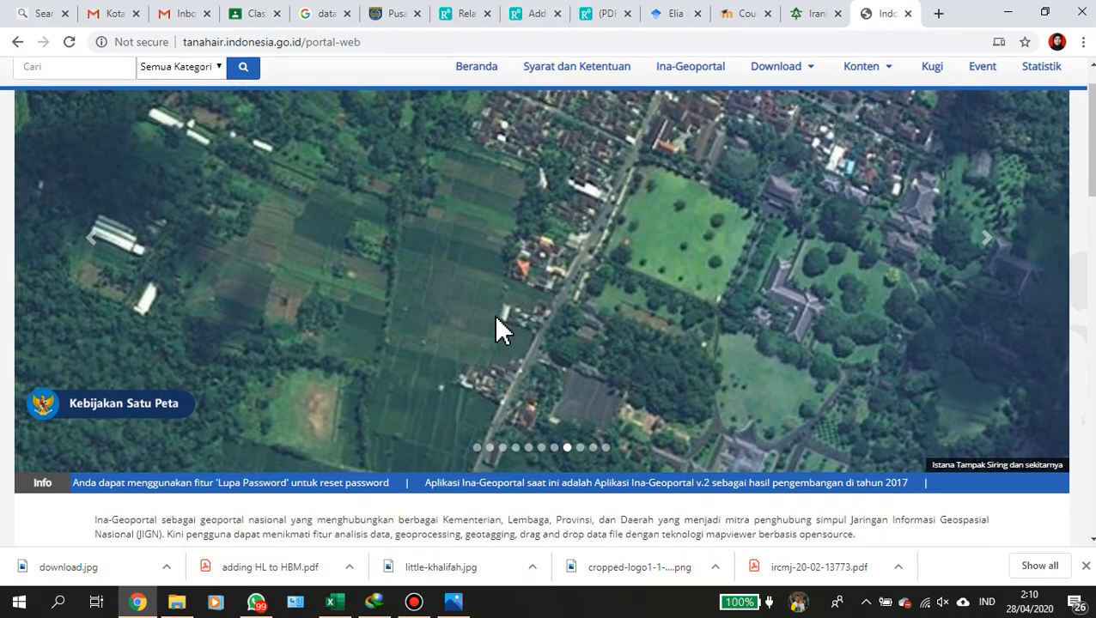
{"action": "scroll", "coordinate": [498, 316], "scroll_direction": "up", "scroll_amount": 3}
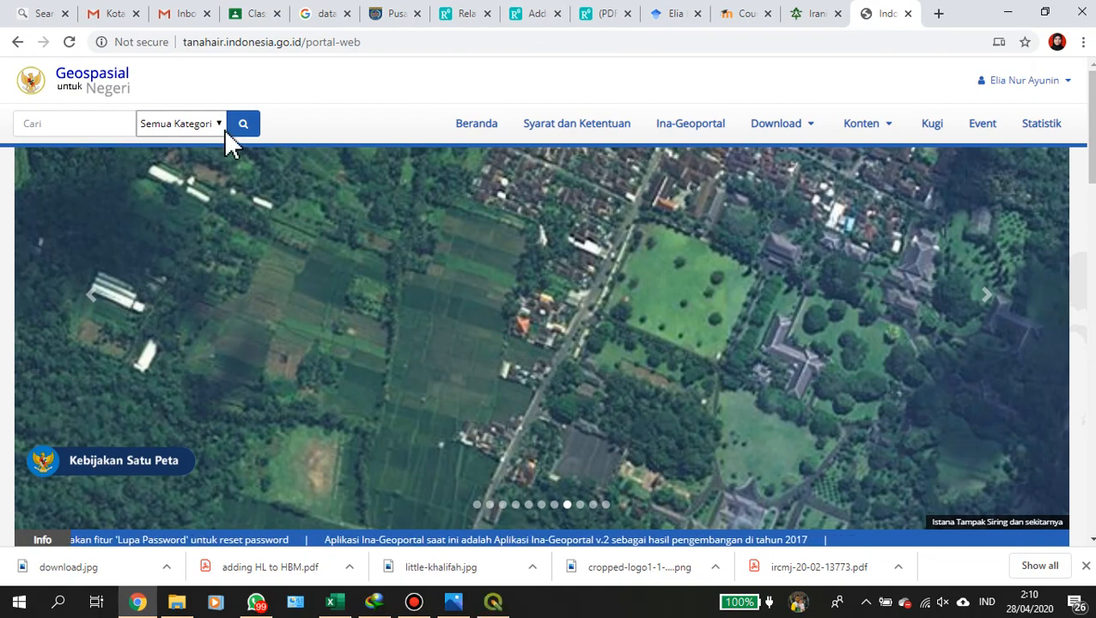
Open the Per Wilayah download map for Peta RBI Format shp and dismiss its instruction message.
{"action": "scroll", "coordinate": [337, 167], "scroll_direction": "down", "scroll_amount": 3}
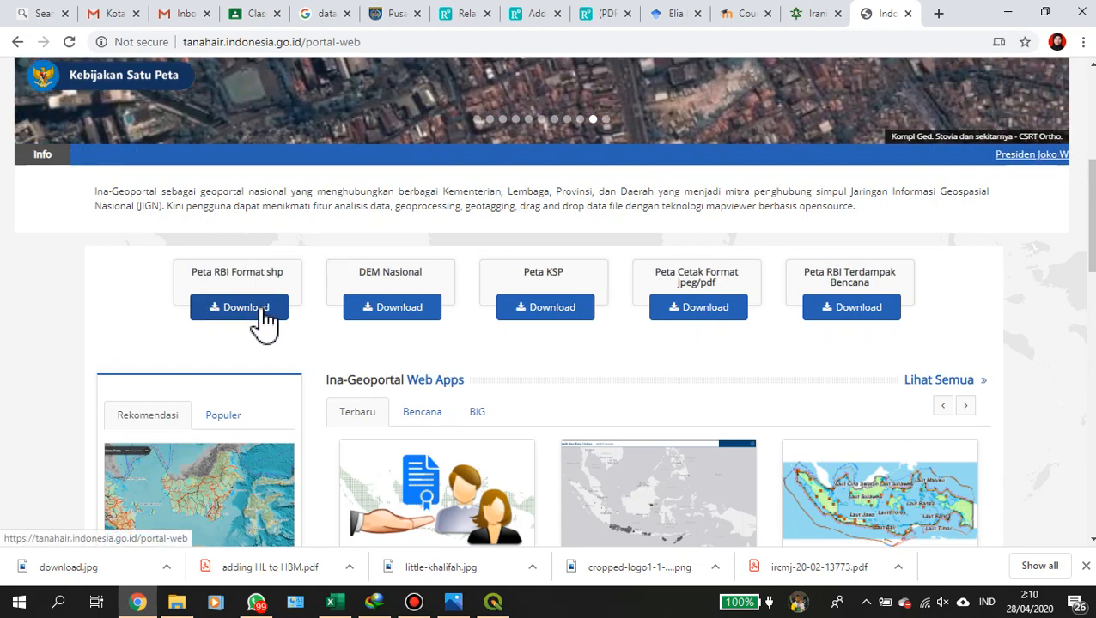
{"action": "left_click", "coordinate": [262, 311]}
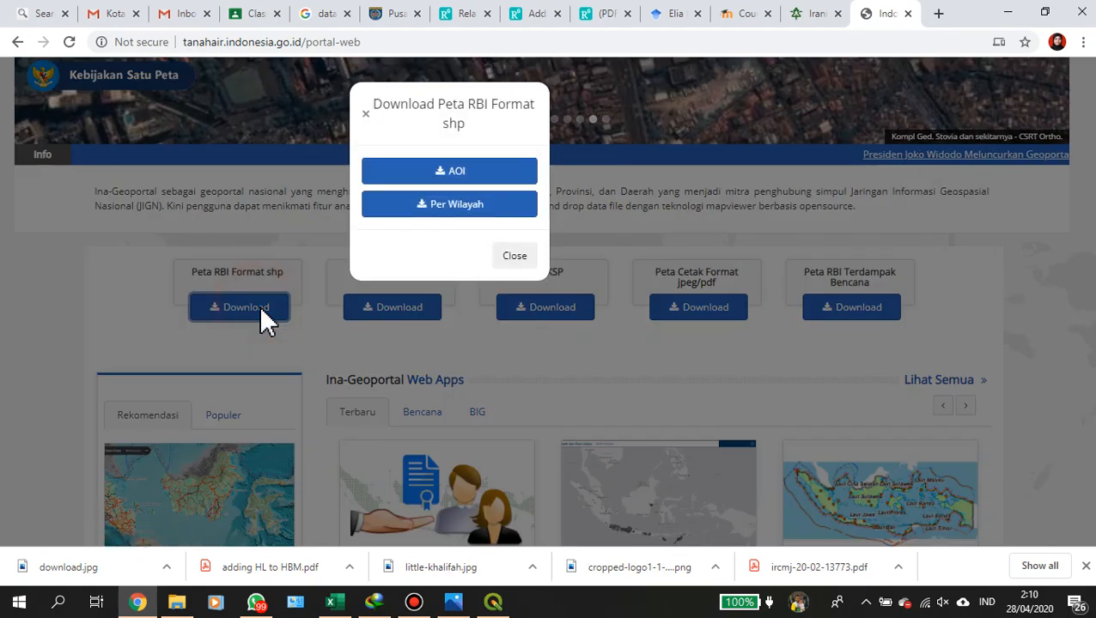
{"action": "left_click", "coordinate": [473, 211]}
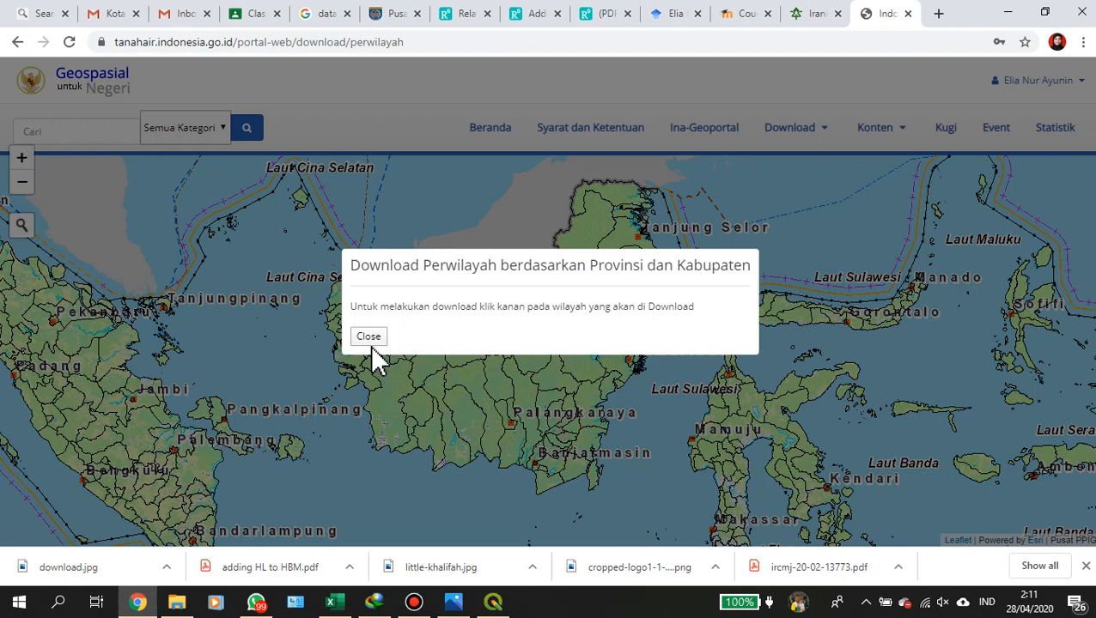
{"action": "left_click", "coordinate": [370, 339]}
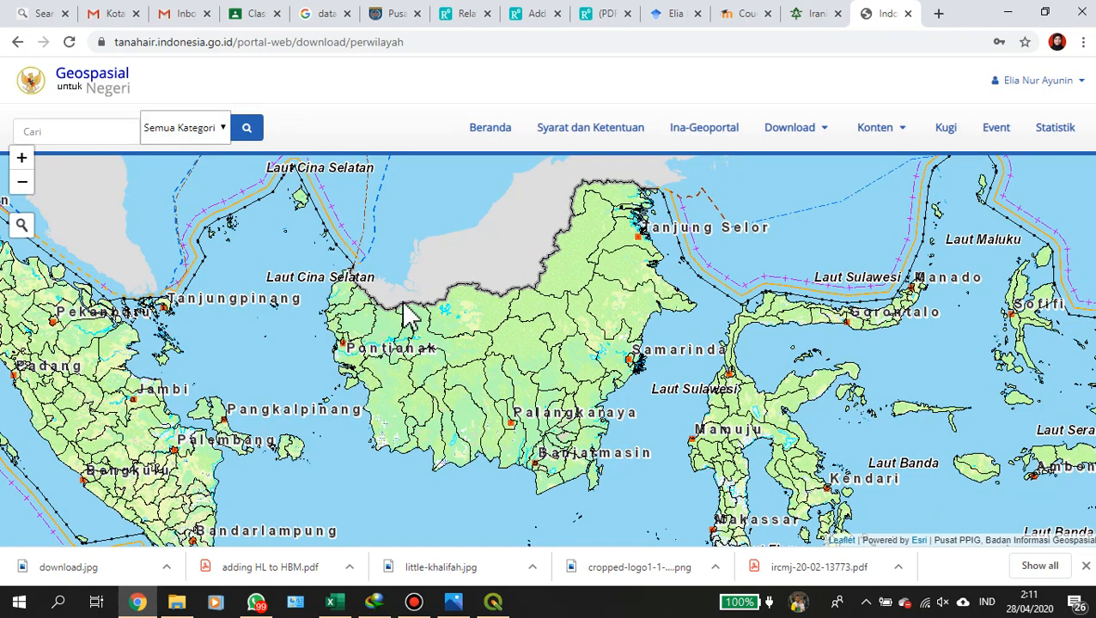
Select Kota Jakarta Selatan in DKI Jakarta on the region map and set its download scale to 25K.
{"action": "scroll", "coordinate": [438, 485], "scroll_direction": "down", "scroll_amount": 2}
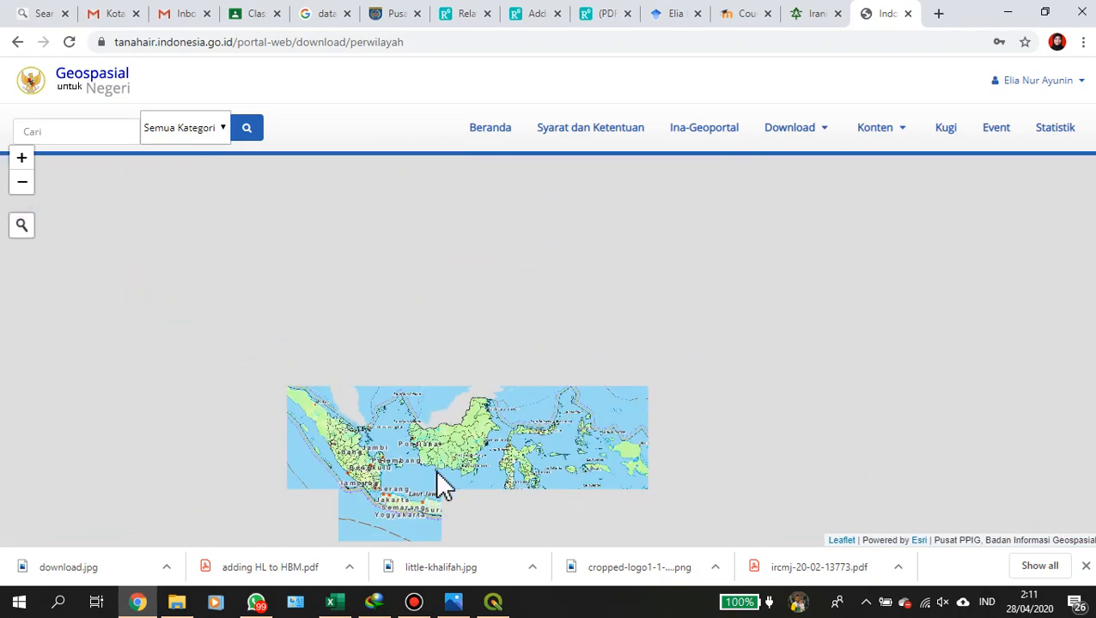
{"action": "scroll", "coordinate": [438, 485], "scroll_direction": "up", "scroll_amount": 3}
{"action": "scroll", "coordinate": [436, 472], "scroll_direction": "up", "scroll_amount": 1}
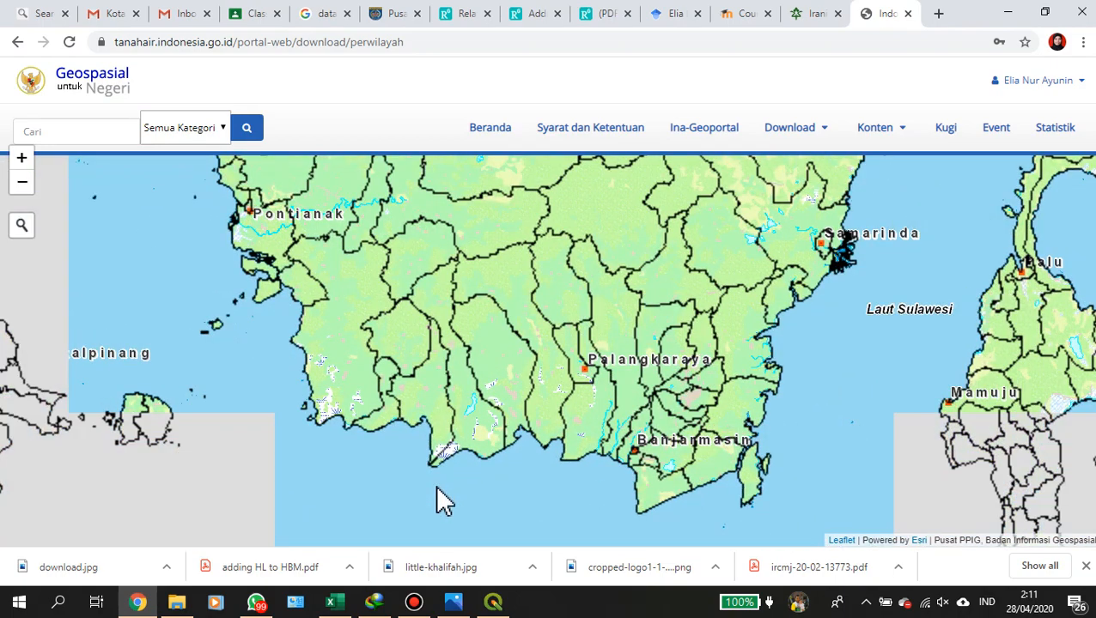
{"action": "left_click_drag", "start_coordinate": [437, 488], "coordinate": [452, 239]}
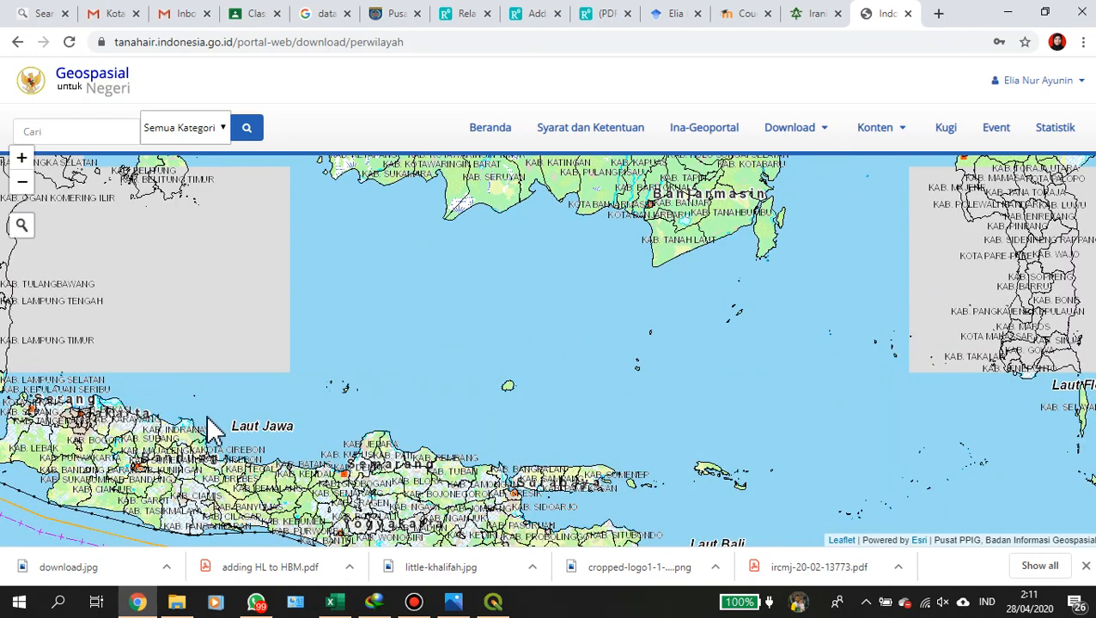
{"action": "left_click_drag", "start_coordinate": [244, 425], "coordinate": [526, 444]}
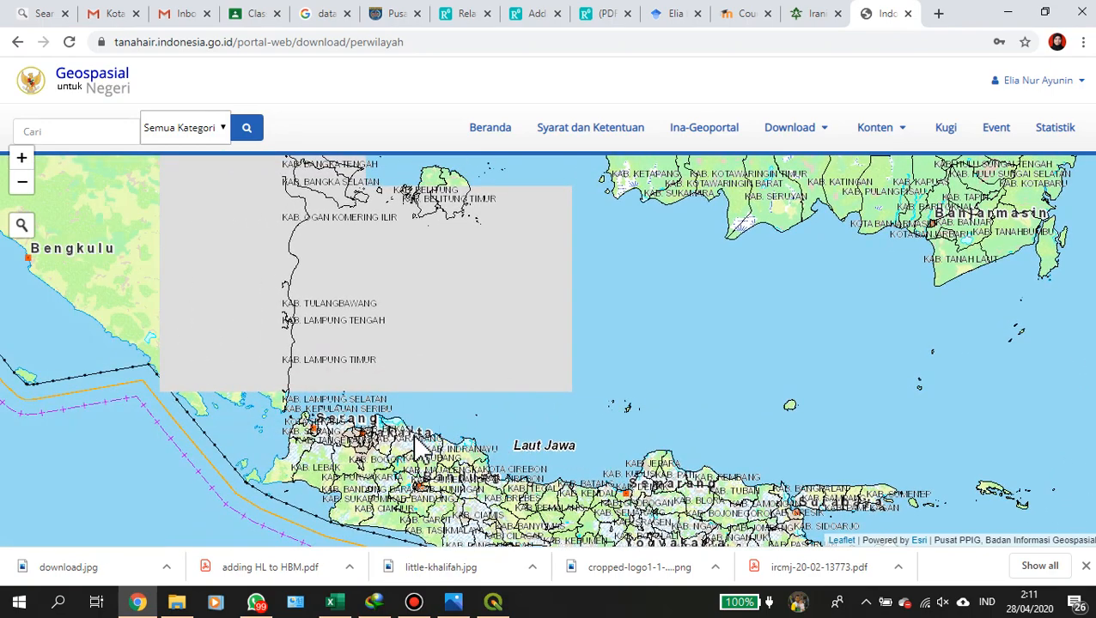
{"action": "left_click_drag", "start_coordinate": [411, 436], "coordinate": [506, 296]}
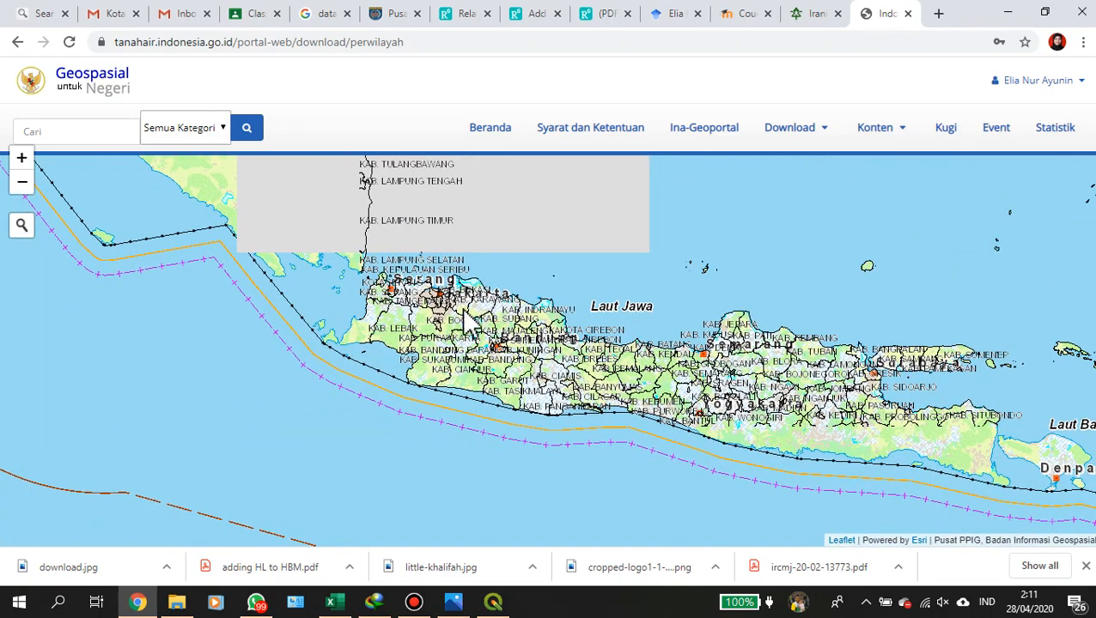
{"action": "scroll", "coordinate": [443, 320], "scroll_direction": "up", "scroll_amount": 2}
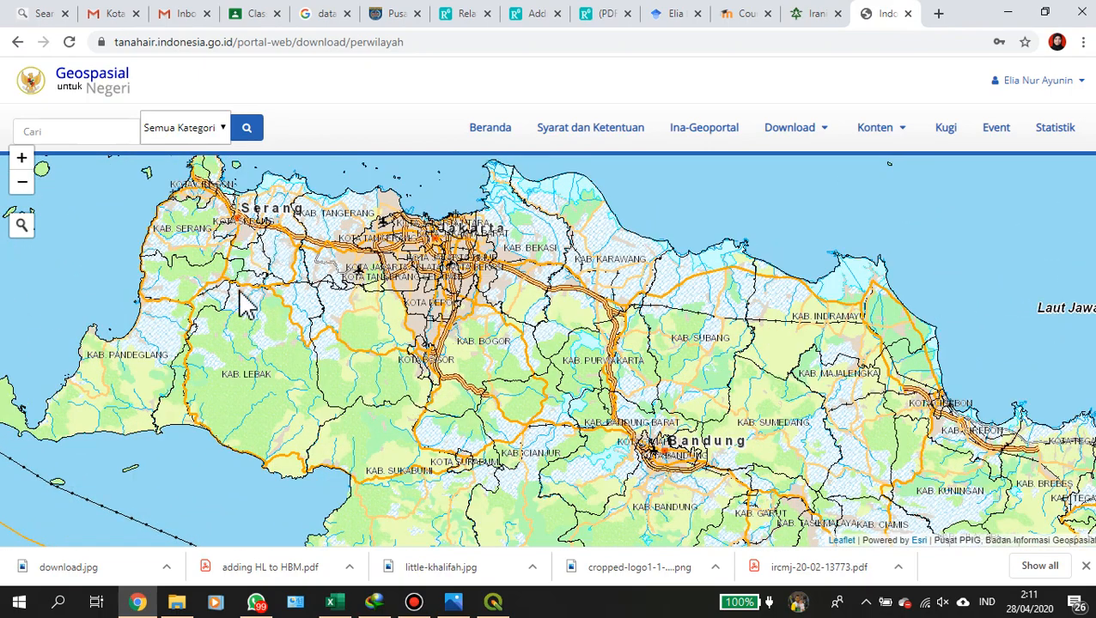
{"action": "left_click", "coordinate": [368, 263]}
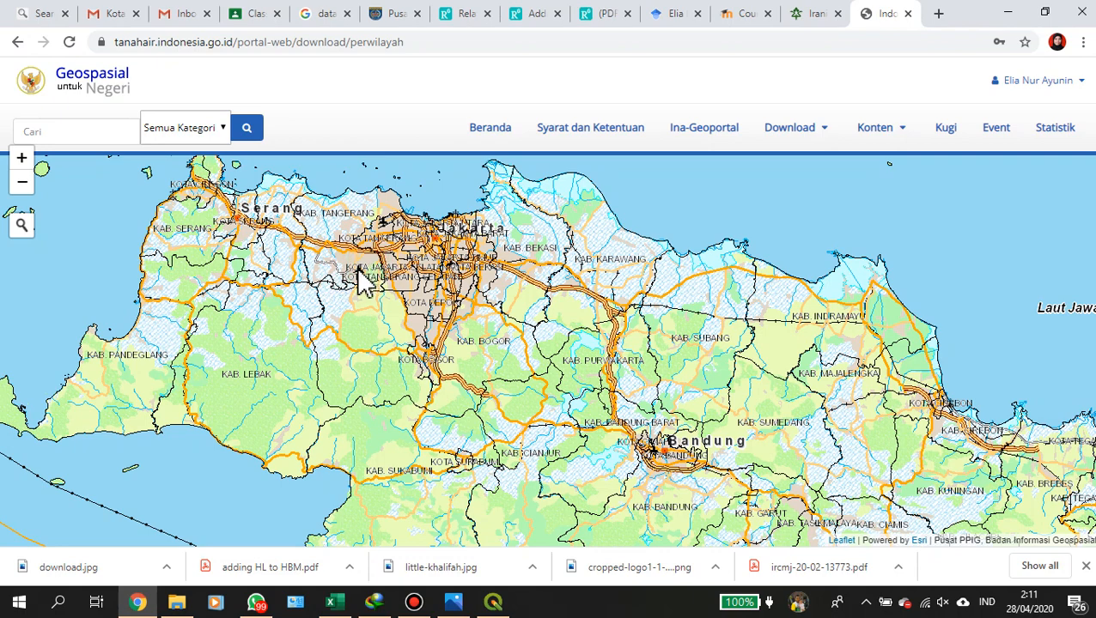
{"action": "scroll", "coordinate": [362, 280], "scroll_direction": "up", "scroll_amount": 1}
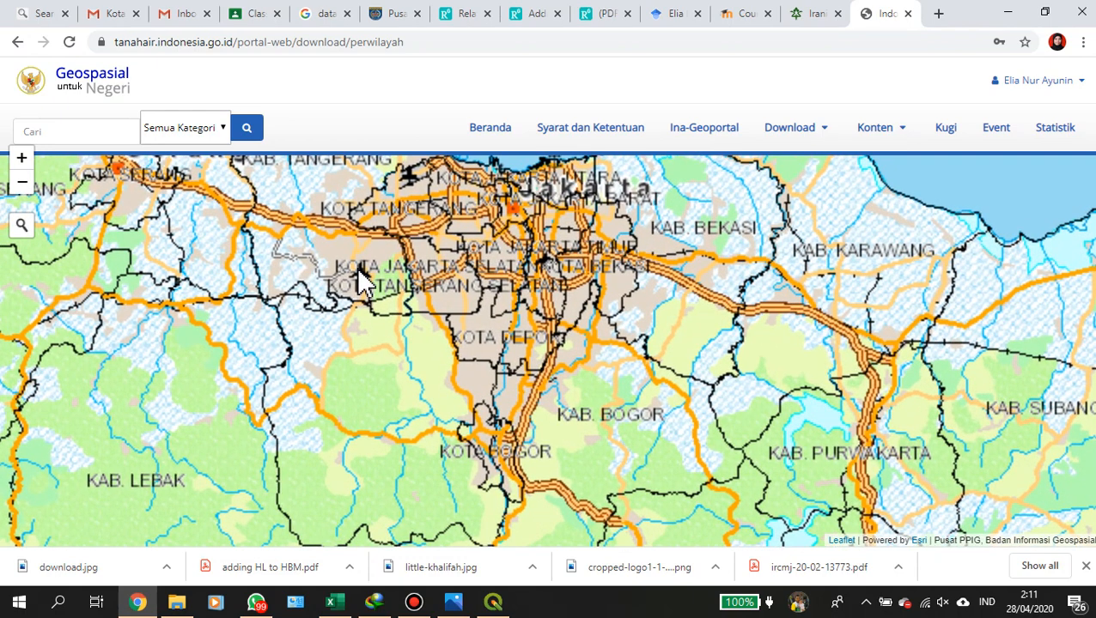
{"action": "scroll", "coordinate": [346, 258], "scroll_direction": "up", "scroll_amount": 1}
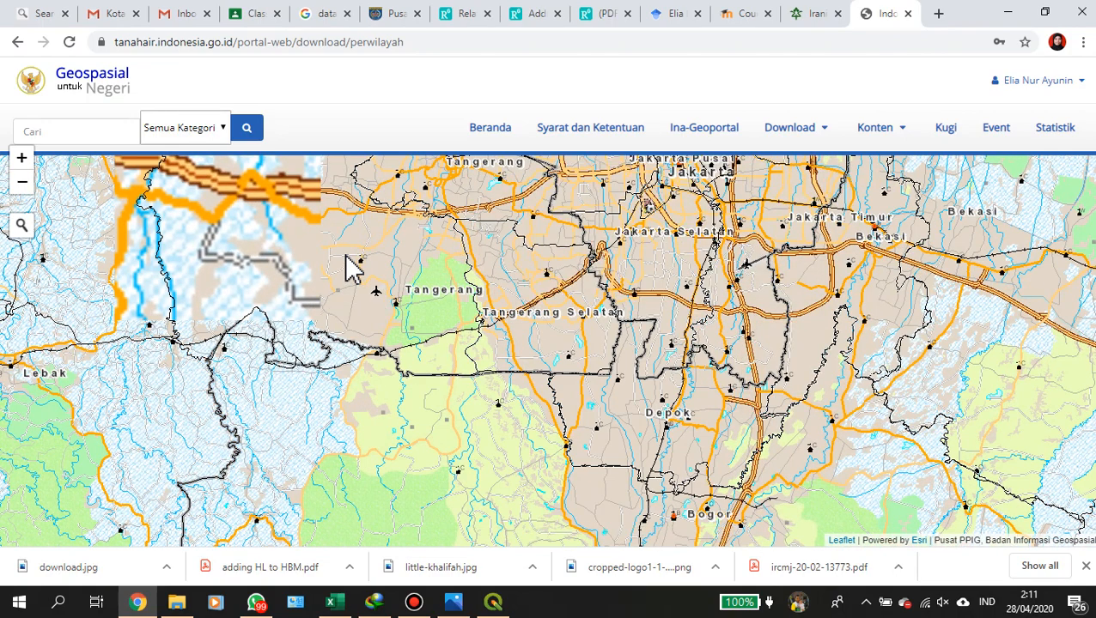
{"action": "left_click", "coordinate": [665, 234]}
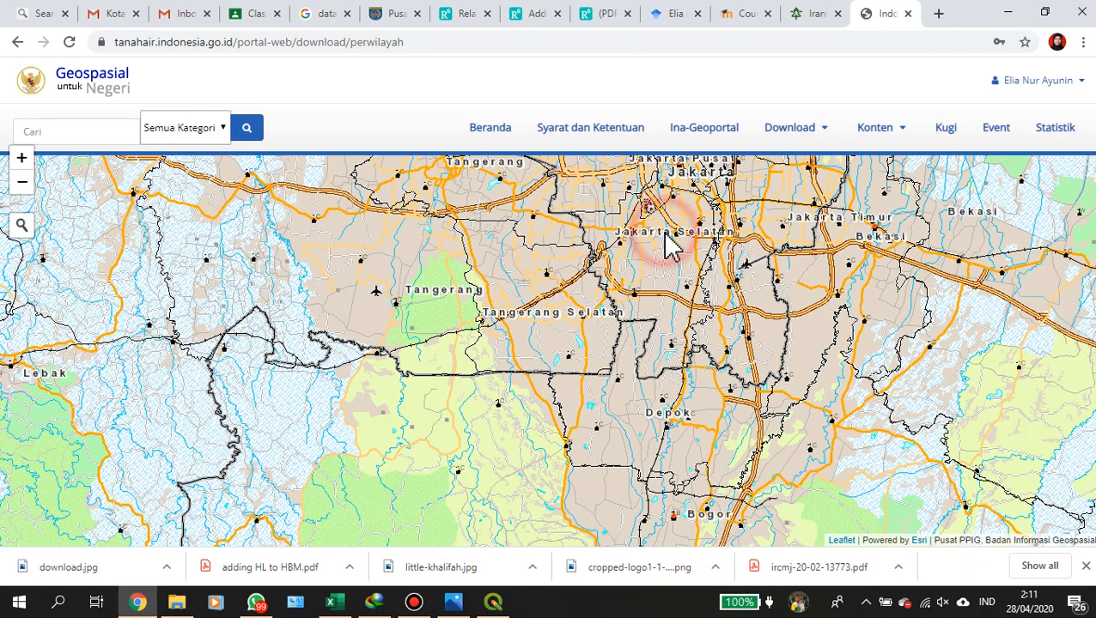
{"action": "double_click", "coordinate": [662, 240]}
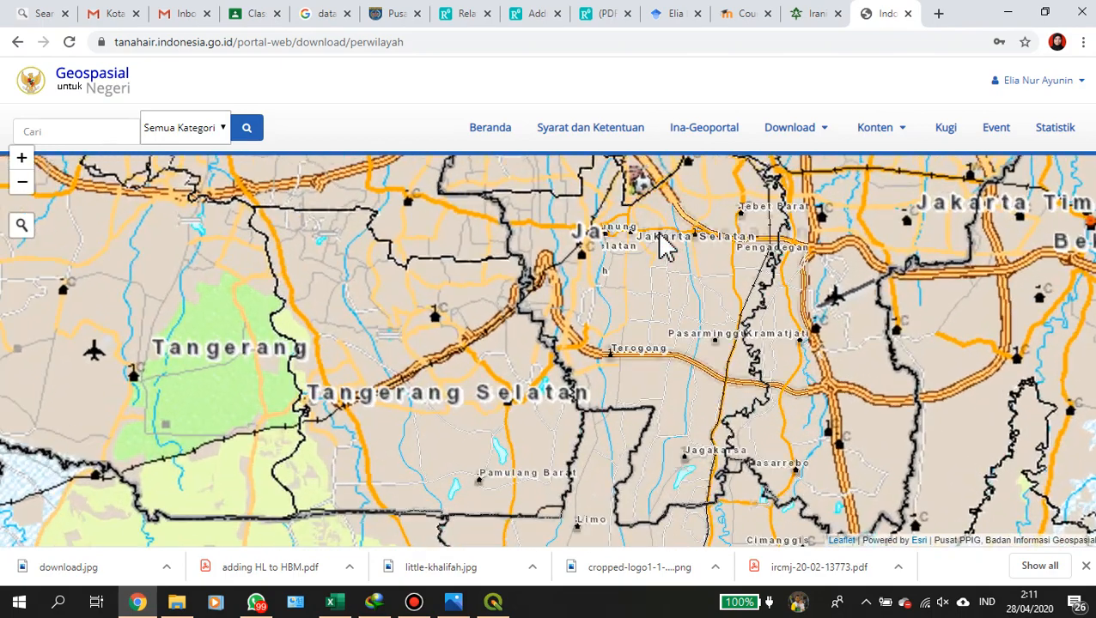
{"action": "double_click", "coordinate": [640, 250]}
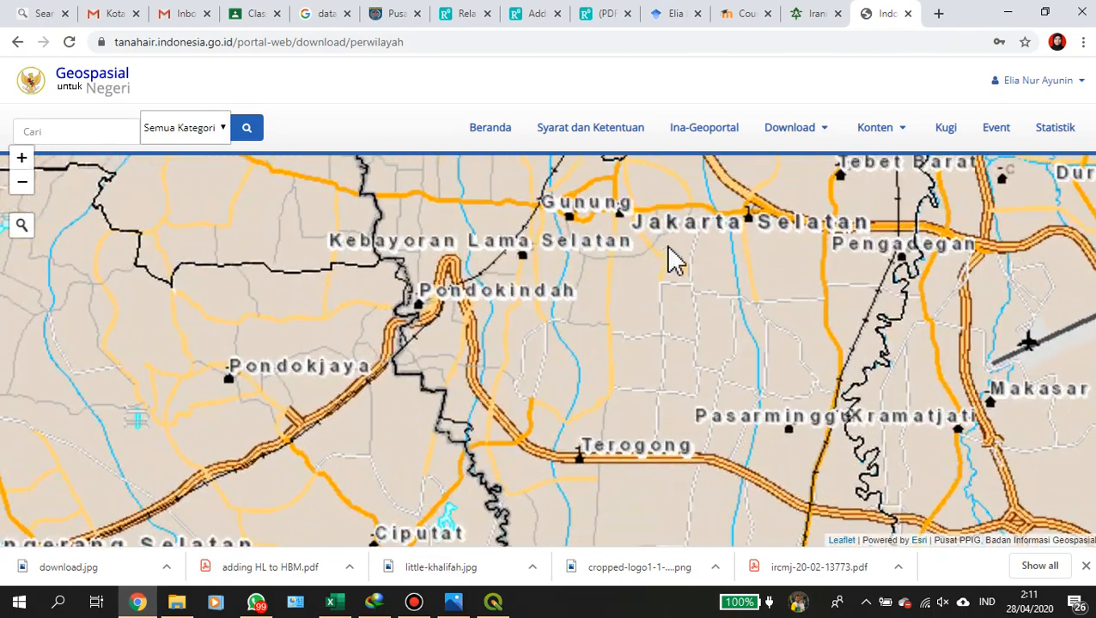
{"action": "double_click", "coordinate": [763, 217]}
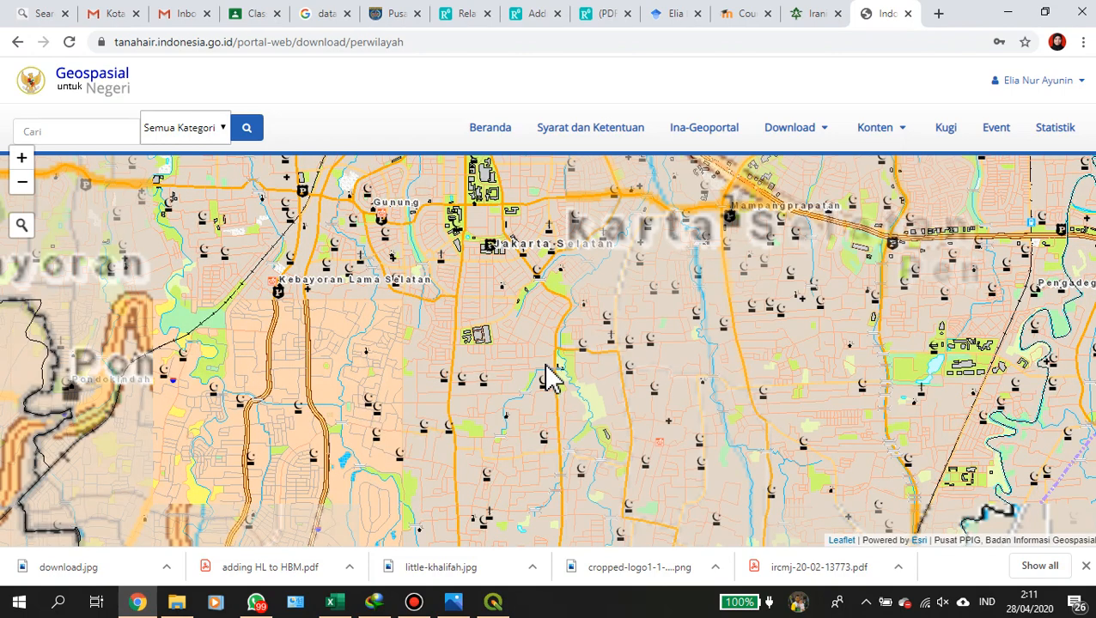
{"action": "left_click", "coordinate": [556, 256]}
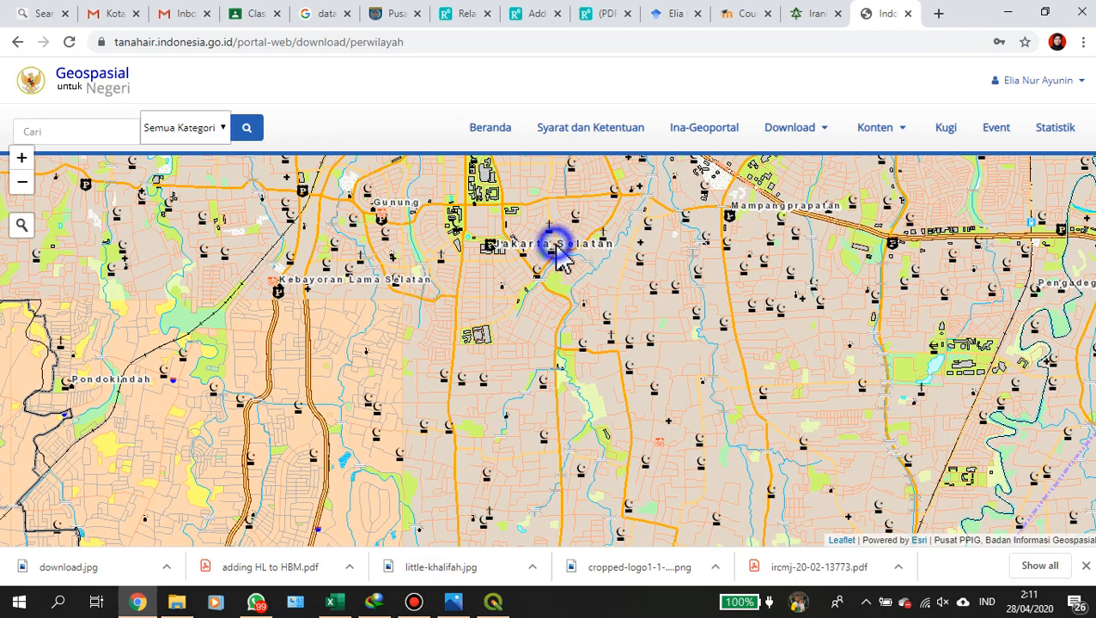
{"action": "scroll", "coordinate": [510, 352], "scroll_direction": "down", "scroll_amount": 1}
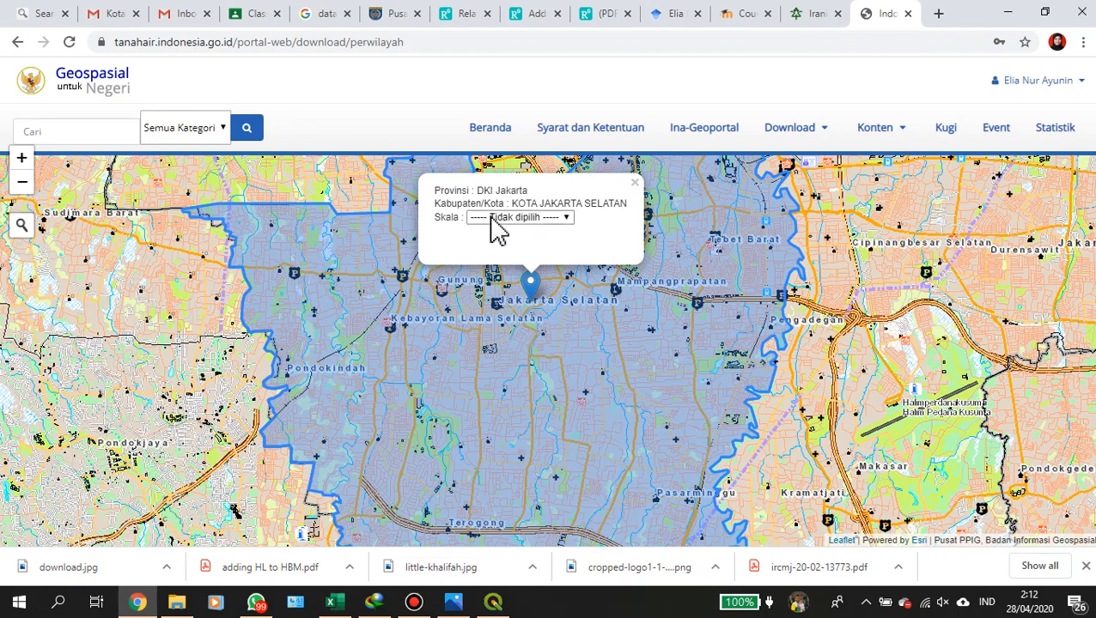
{"action": "left_click", "coordinate": [571, 225]}
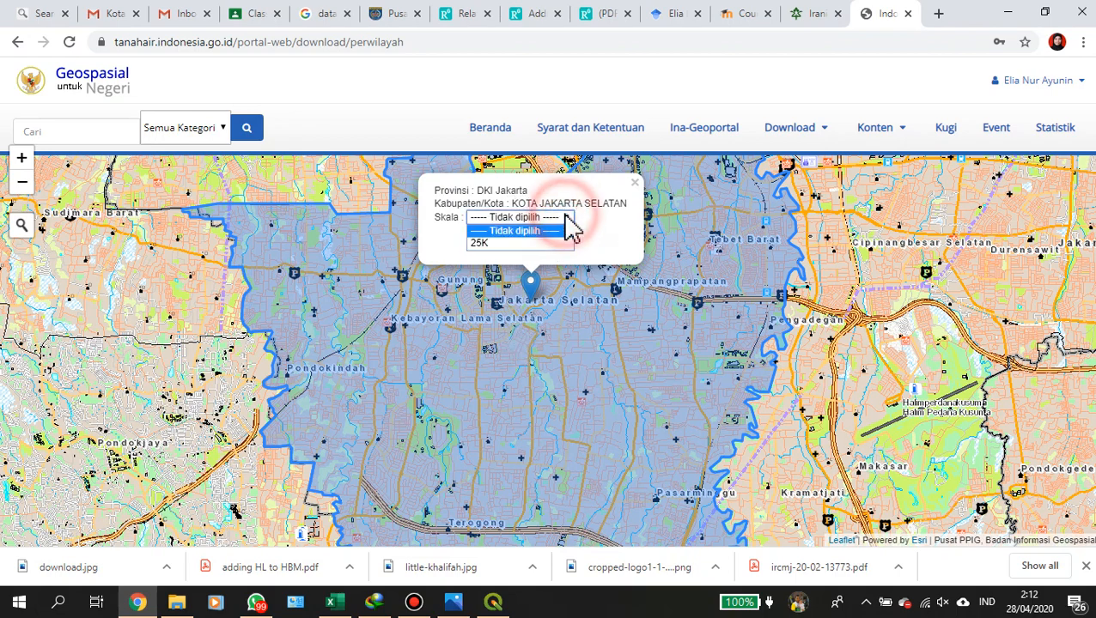
{"action": "left_click", "coordinate": [532, 248]}
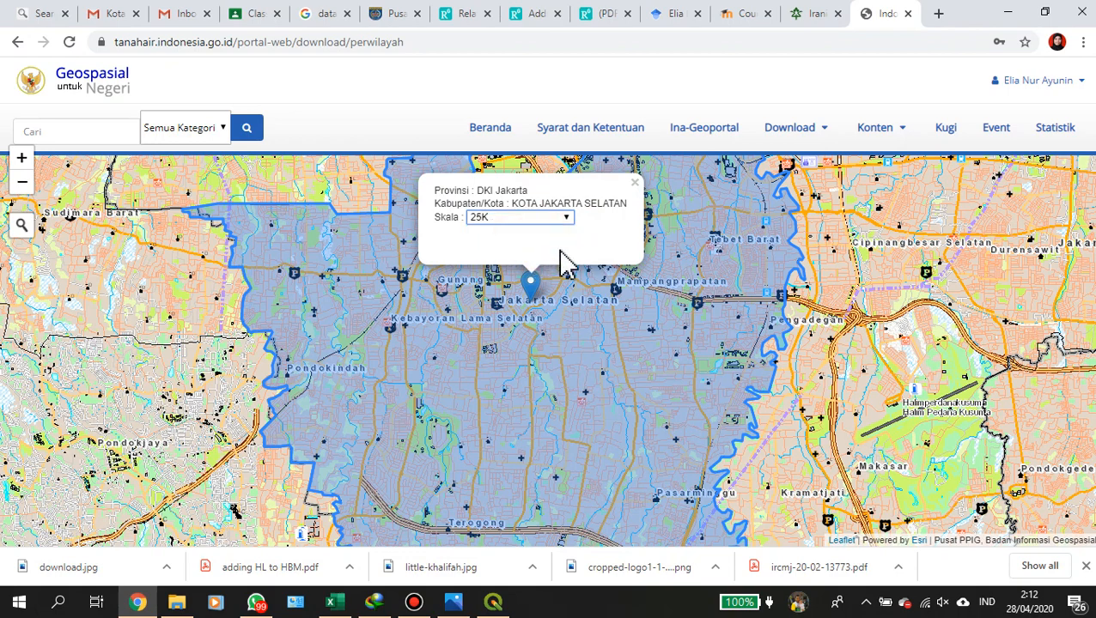
Download KOTA_JAKARTA_SELATAN.zip for the selected 25K region from the map popup.
{"action": "left_click", "coordinate": [516, 247]}
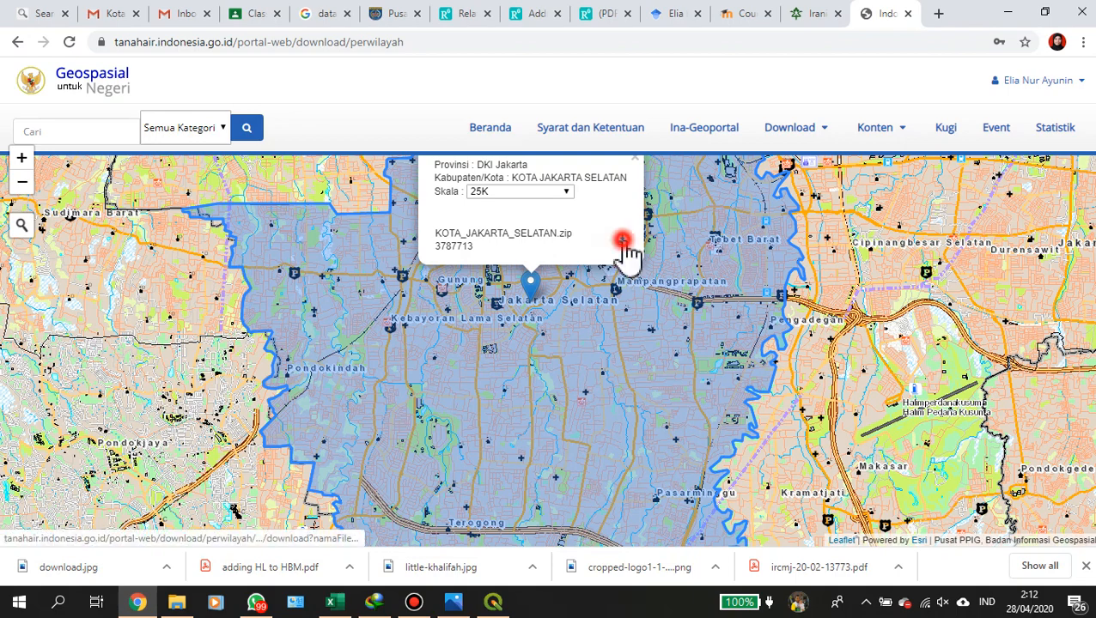
{"action": "left_click", "coordinate": [622, 240]}
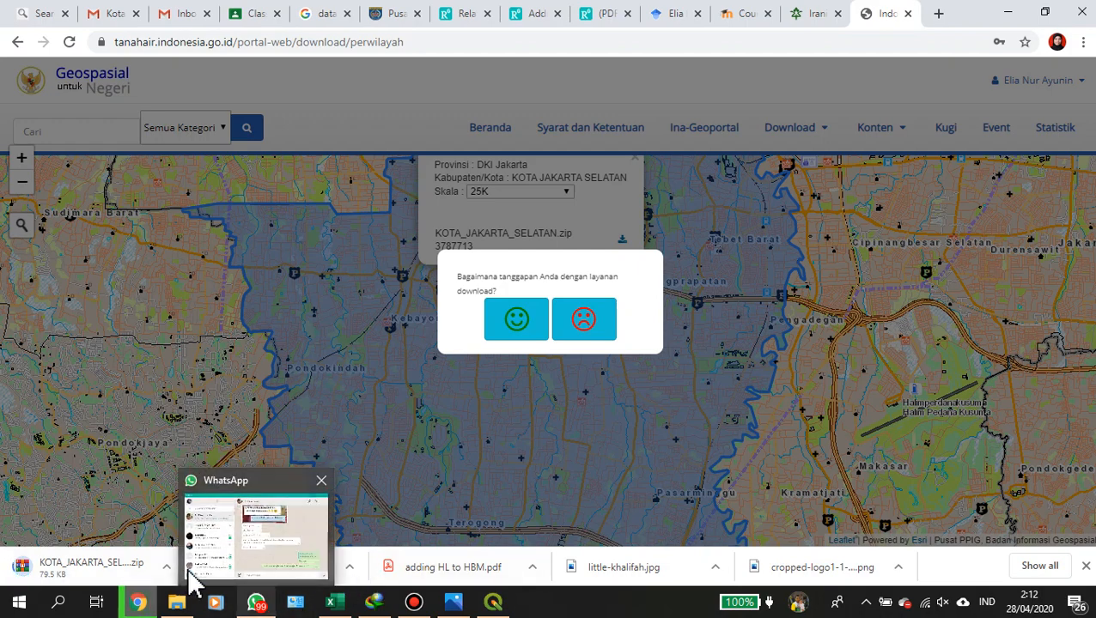
Find the earlier completed KOTA_JAKARTA_SELATAN.zip in Internet Download Manager, open the archive and enter its KOTA_JAKARTA_SELATAN folder.
{"action": "left_click", "coordinate": [382, 607]}
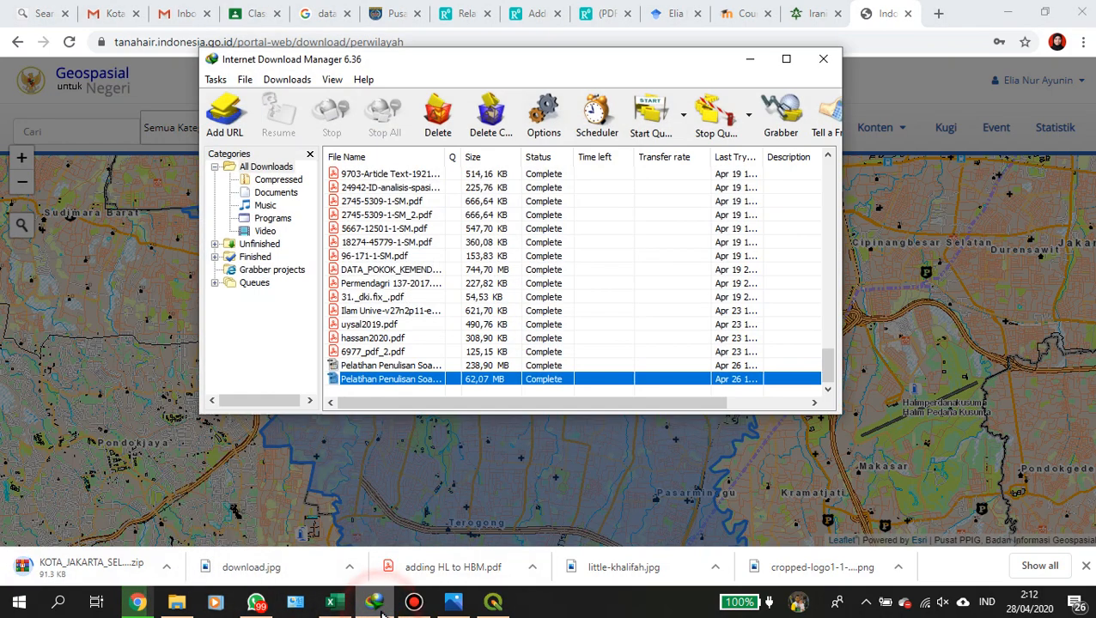
{"action": "scroll", "coordinate": [404, 318], "scroll_direction": "up", "scroll_amount": 8}
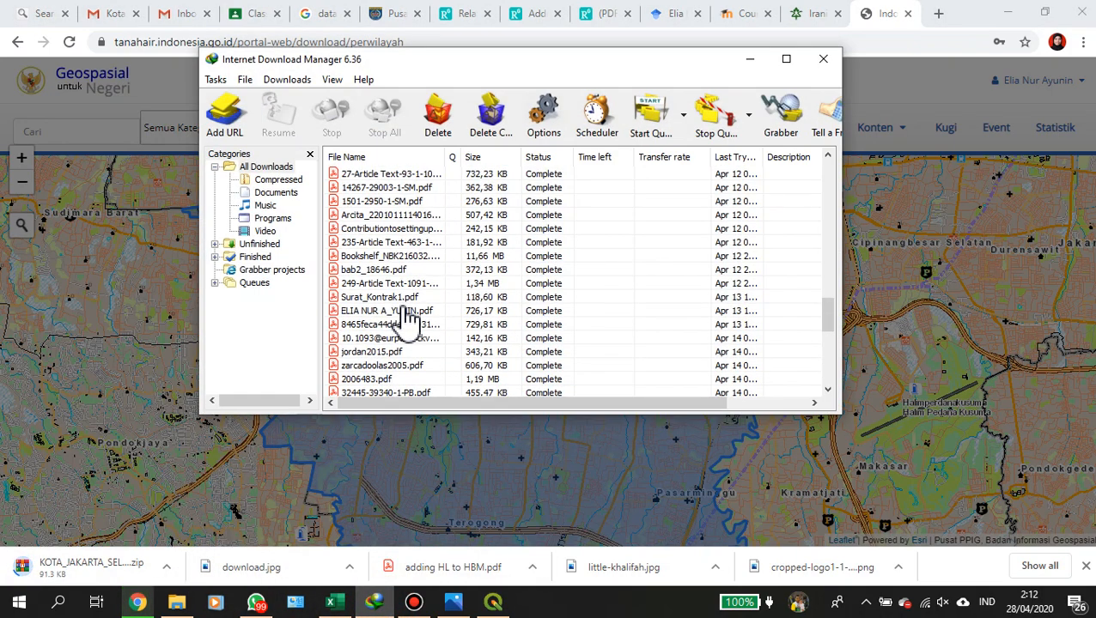
{"action": "scroll", "coordinate": [408, 320], "scroll_direction": "up", "scroll_amount": 8}
{"action": "scroll", "coordinate": [405, 319], "scroll_direction": "down", "scroll_amount": 16}
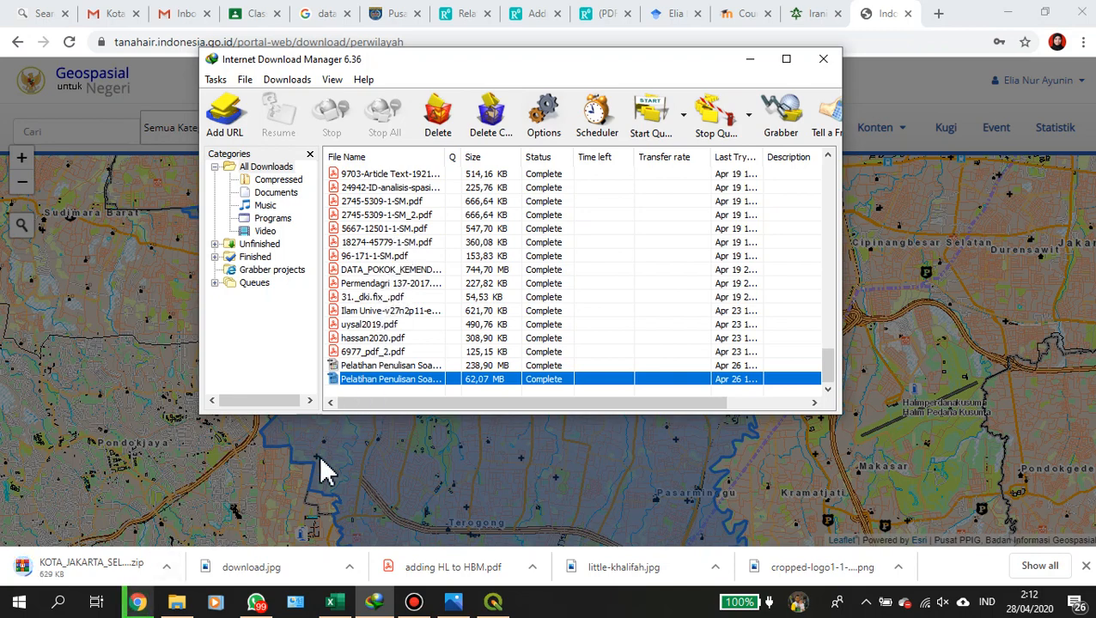
{"action": "scroll", "coordinate": [365, 291], "scroll_direction": "up", "scroll_amount": 5}
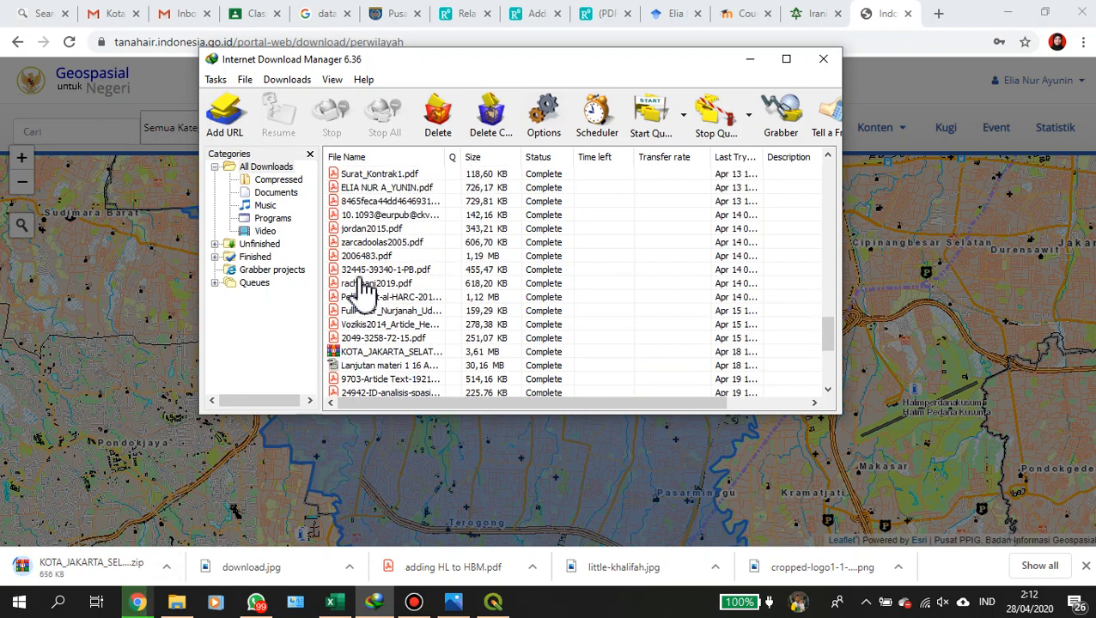
{"action": "double_click", "coordinate": [363, 352]}
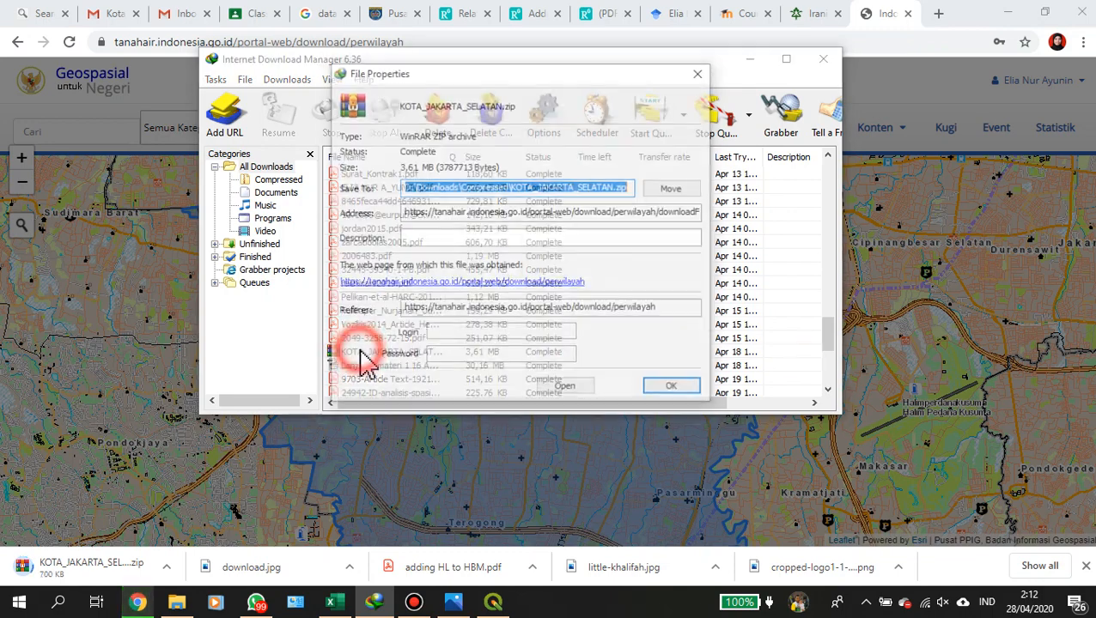
{"action": "left_click", "coordinate": [574, 391]}
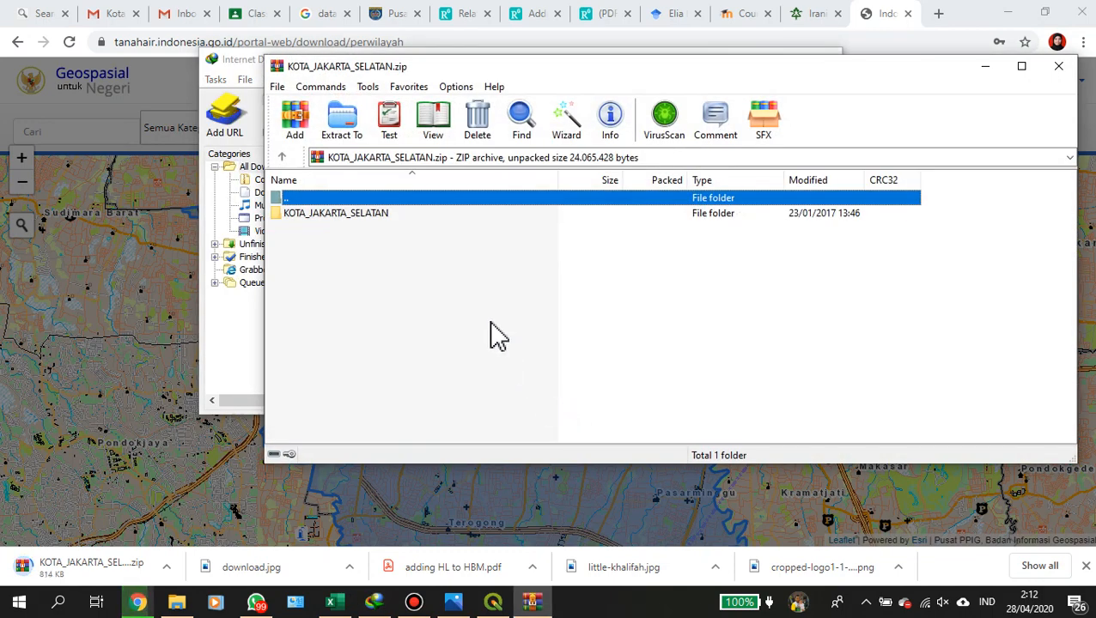
{"action": "double_click", "coordinate": [343, 214]}
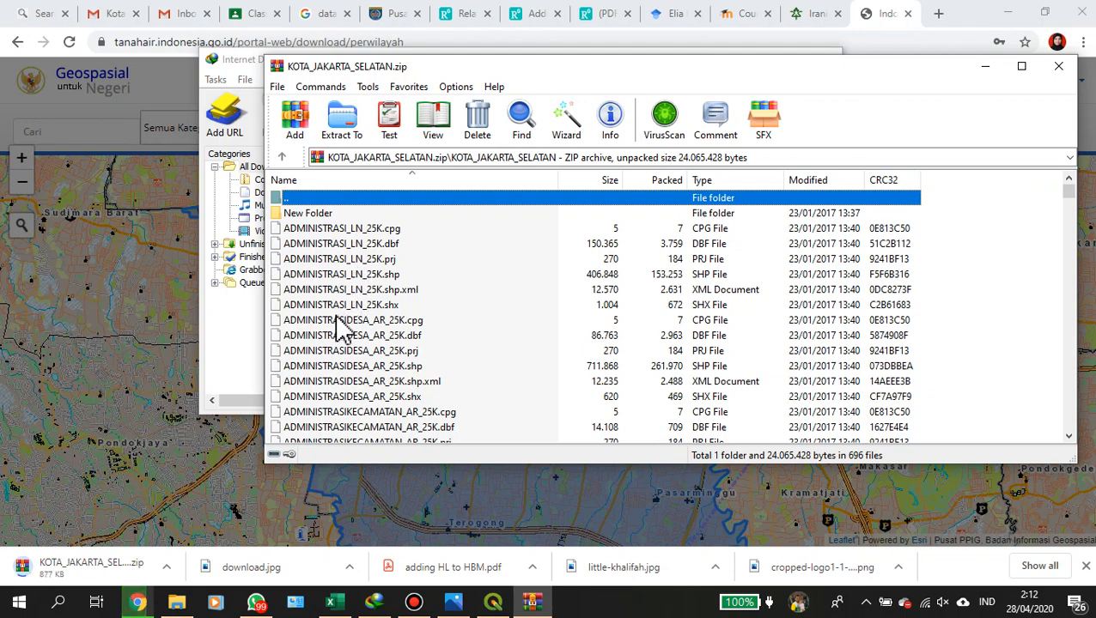
Select the six ADMINISTRASIDESA_AR_25K files, from .cpg through .shx, in the archive.
{"action": "left_click", "coordinate": [291, 321]}
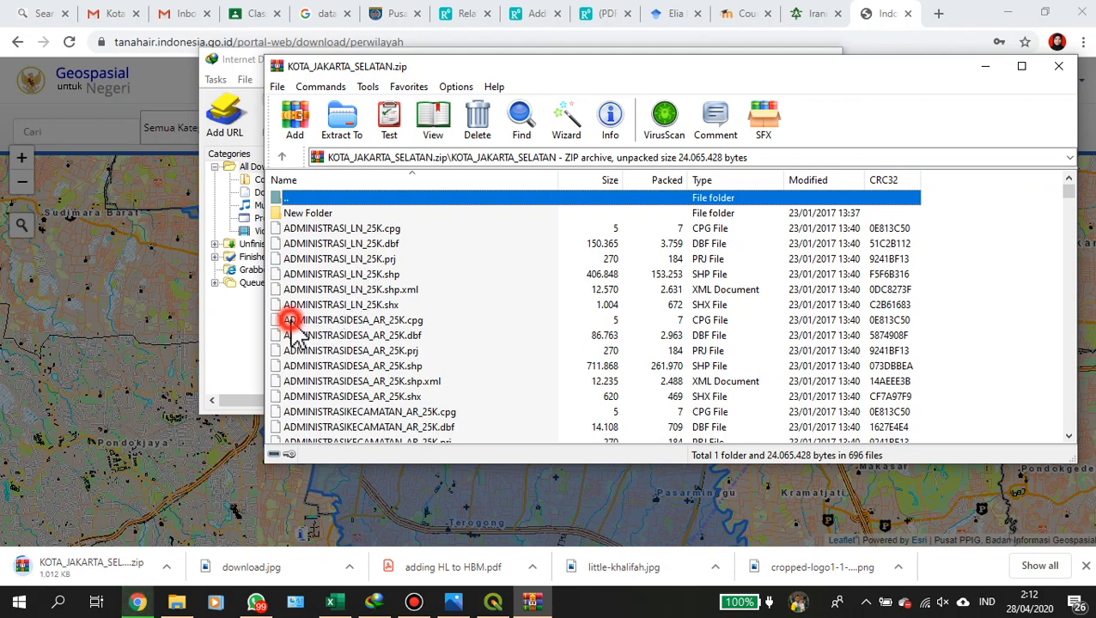
{"action": "key", "text": "shift+Down"}
{"action": "key", "text": "shift+Down"}
{"action": "key", "text": "shift+Down"}
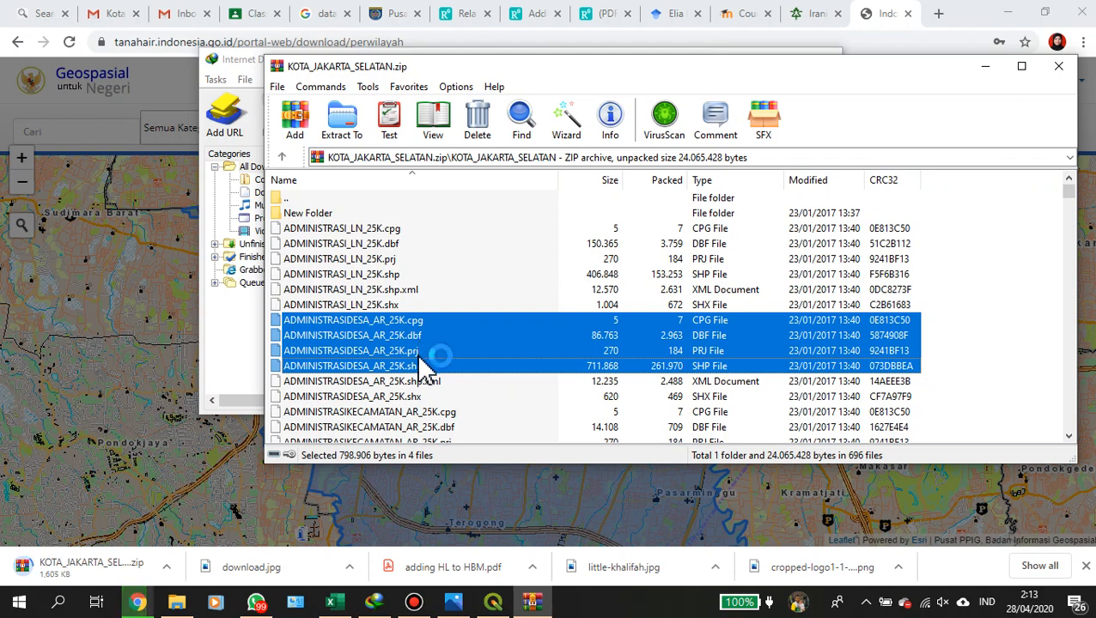
{"action": "key", "text": "shift+Down"}
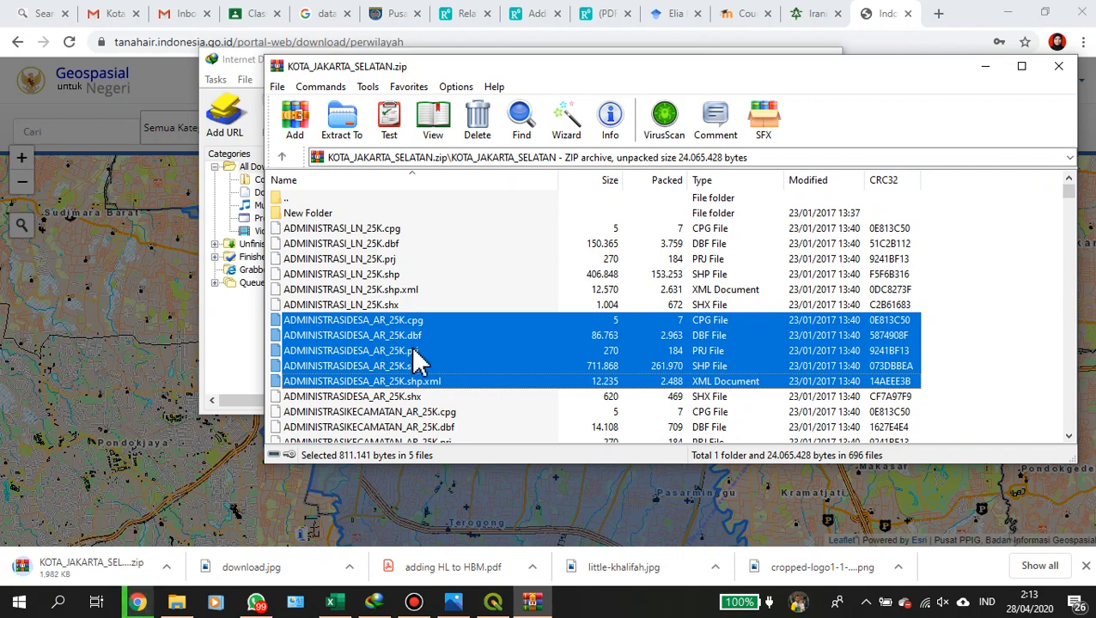
{"action": "key", "text": "shift+Down"}
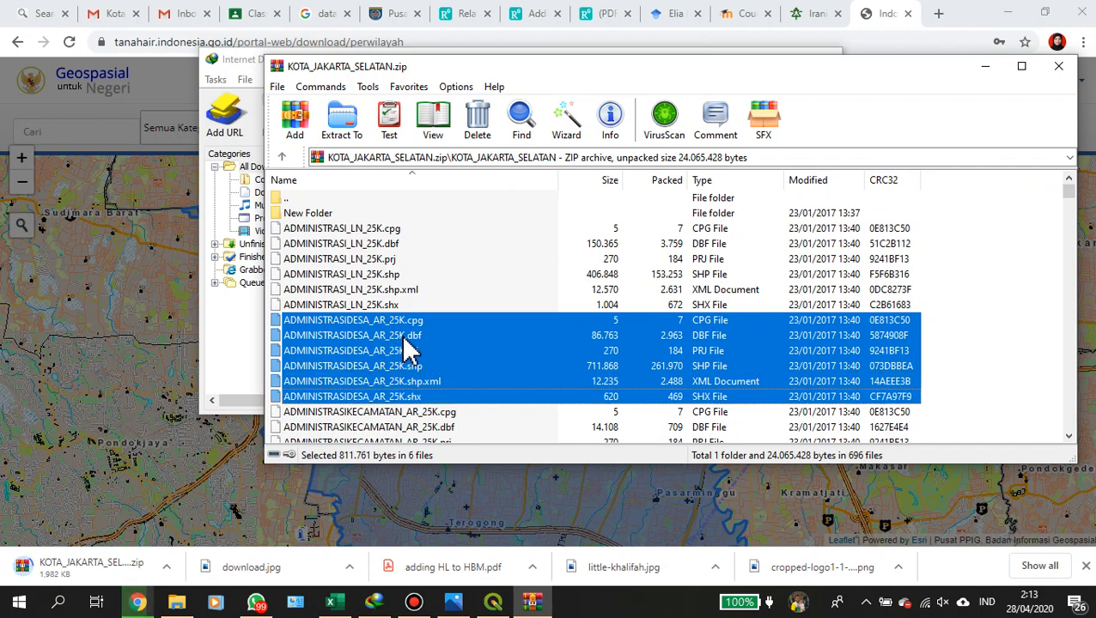
Select only the six ADMINISTRASIKECAMATAN_AR_25K files, from .cpg through .shx, in the archive.
{"action": "scroll", "coordinate": [411, 348], "scroll_direction": "down", "scroll_amount": 3}
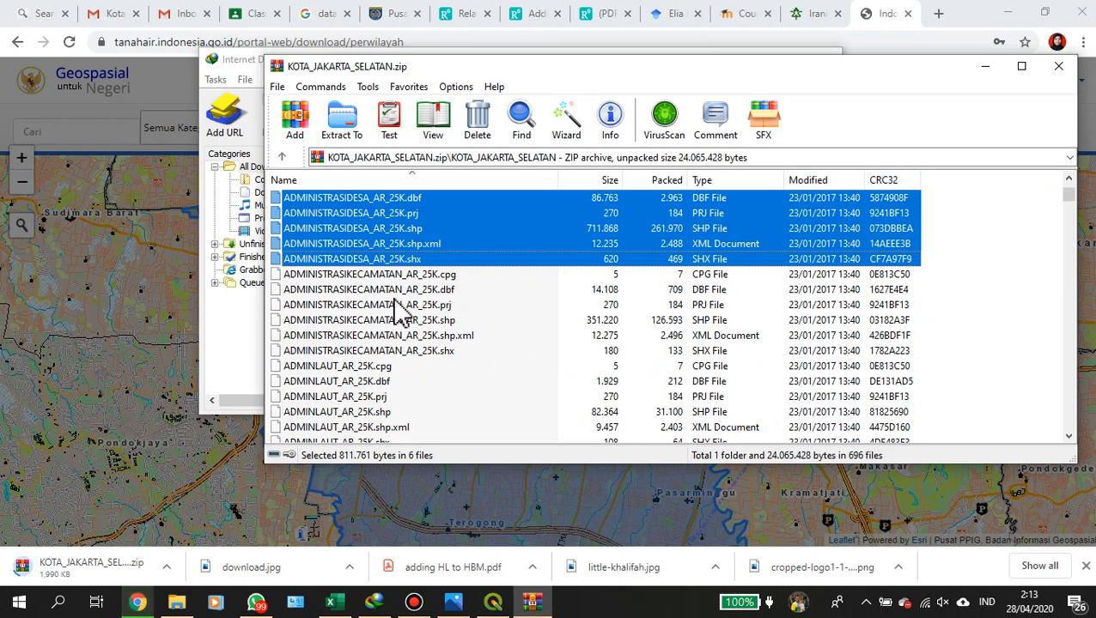
{"action": "scroll", "coordinate": [398, 285], "scroll_direction": "up", "scroll_amount": 3}
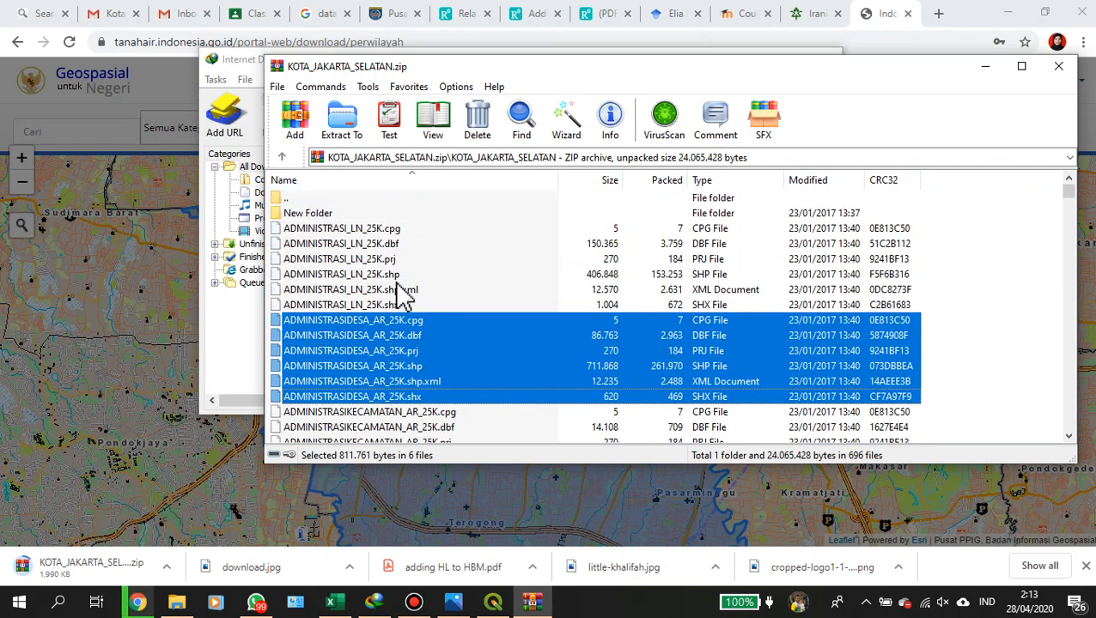
{"action": "scroll", "coordinate": [402, 292], "scroll_direction": "down", "scroll_amount": 1}
{"action": "scroll", "coordinate": [402, 292], "scroll_direction": "down", "scroll_amount": 2}
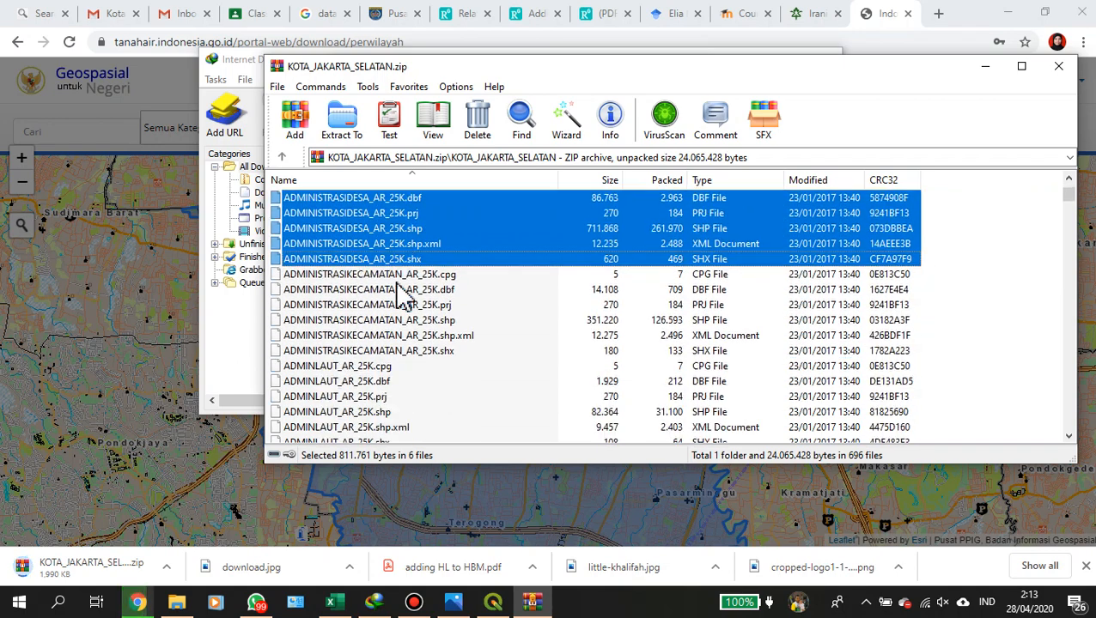
{"action": "left_click", "coordinate": [331, 277]}
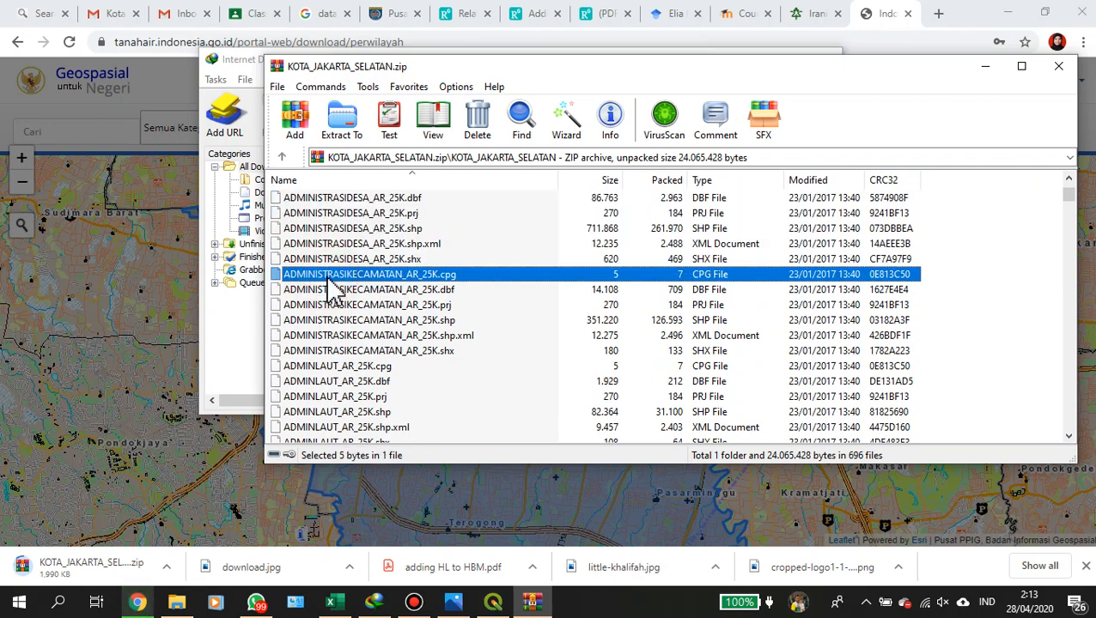
{"action": "key", "text": "shift+Down"}
{"action": "key", "text": "shift+Down"}
{"action": "key", "text": "shift+Down"}
{"action": "key", "text": "shift+Down"}
{"action": "key", "text": "shift+Down"}
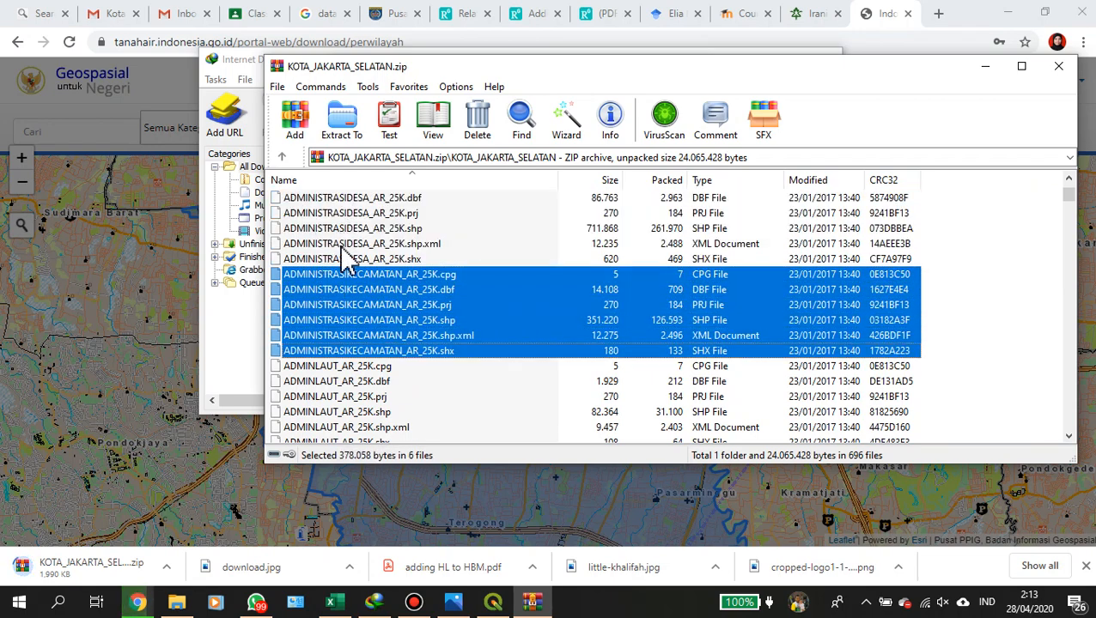
Select the ADMINISTRASIDESA_AR_25K and ADMINISTRASIKECAMATAN_AR_25K files together, from the first .cpg through the last .shx.
{"action": "scroll", "coordinate": [346, 258], "scroll_direction": "up", "scroll_amount": 2}
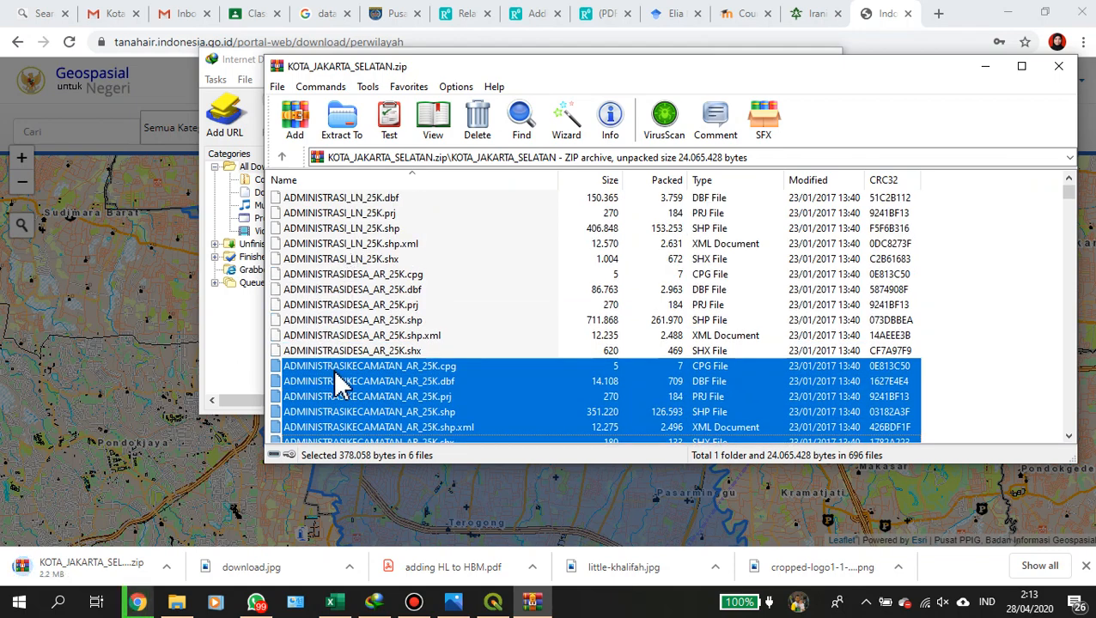
{"action": "left_click", "coordinate": [294, 275]}
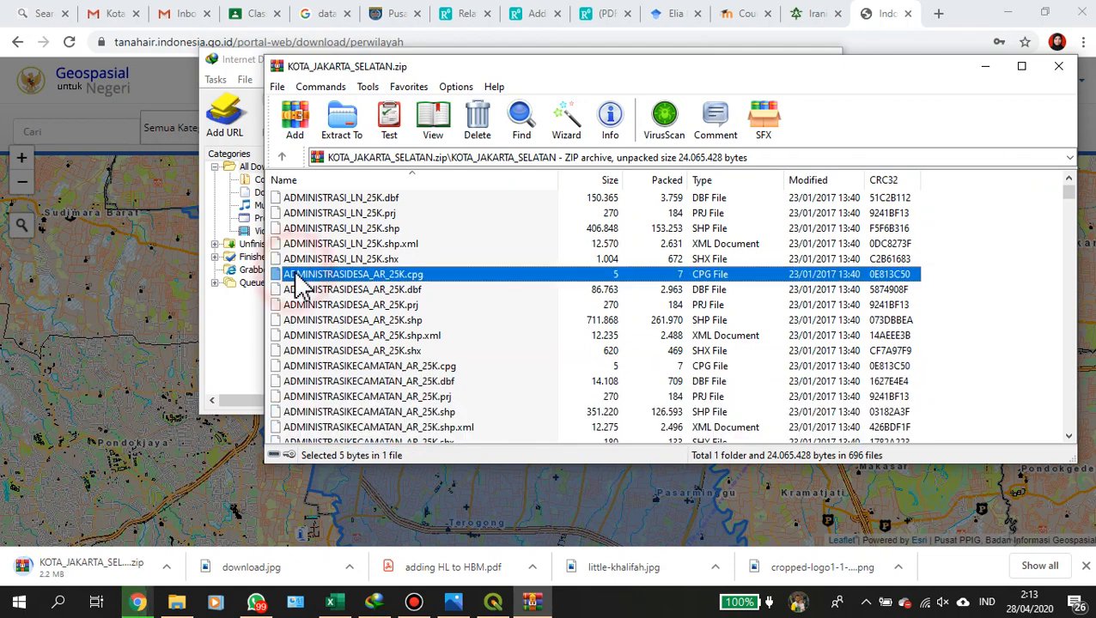
{"action": "key", "text": "shift+Down"}
{"action": "key", "text": "shift+Down"}
{"action": "key", "text": "shift+Down"}
{"action": "key", "text": "shift+Down"}
{"action": "key", "text": "shift+Down"}
{"action": "key", "text": "shift+Down"}
{"action": "key", "text": "shift+Down"}
{"action": "key", "text": "shift+Down"}
{"action": "key", "text": "shift+Down"}
{"action": "key", "text": "shift+Down"}
{"action": "key", "text": "shift+Down"}
{"action": "key", "text": "shift+Down"}
{"action": "key", "text": "shift+Down"}
{"action": "key", "text": "shift+Down"}
{"action": "key", "text": "shift+Up"}
{"action": "key", "text": "shift+Up"}
{"action": "key", "text": "shift+Up"}
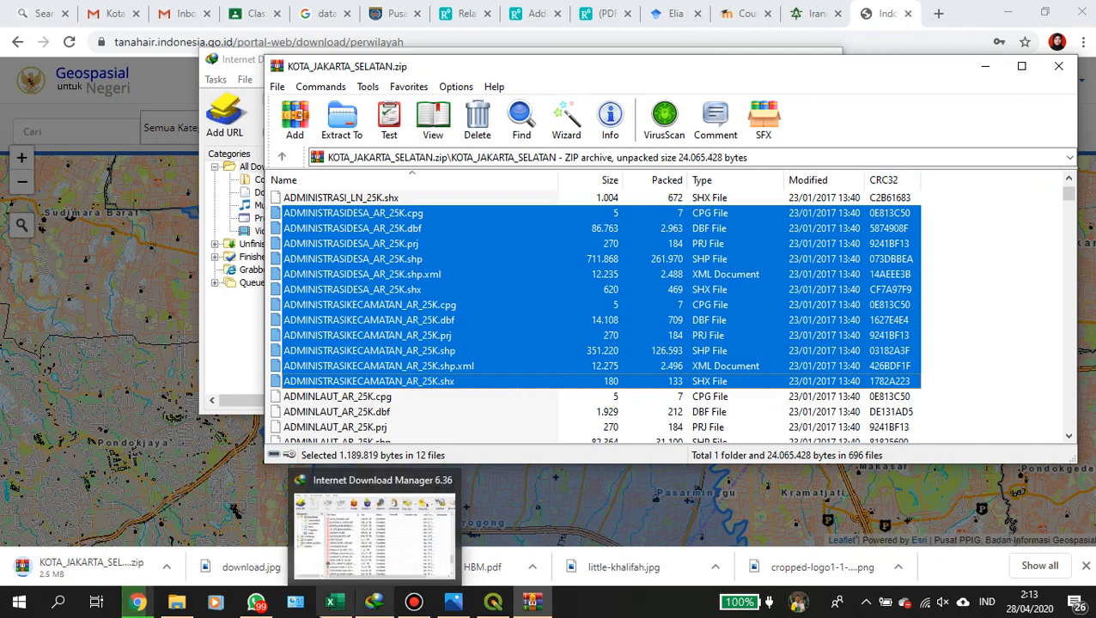
Copy the selected archive files into the analisis spasial folder on drive D, replacing the files with the same names.
{"action": "left_click", "coordinate": [176, 601]}
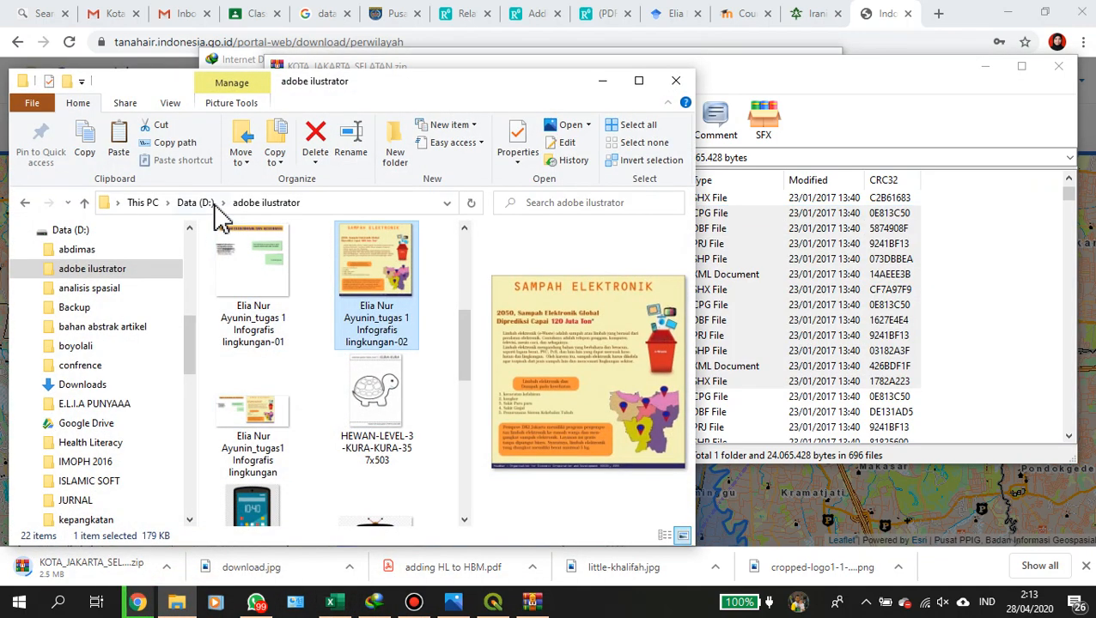
{"action": "scroll", "coordinate": [305, 325], "scroll_direction": "down", "scroll_amount": 5}
{"action": "scroll", "coordinate": [305, 324], "scroll_direction": "down", "scroll_amount": 2}
{"action": "scroll", "coordinate": [305, 324], "scroll_direction": "up", "scroll_amount": 10}
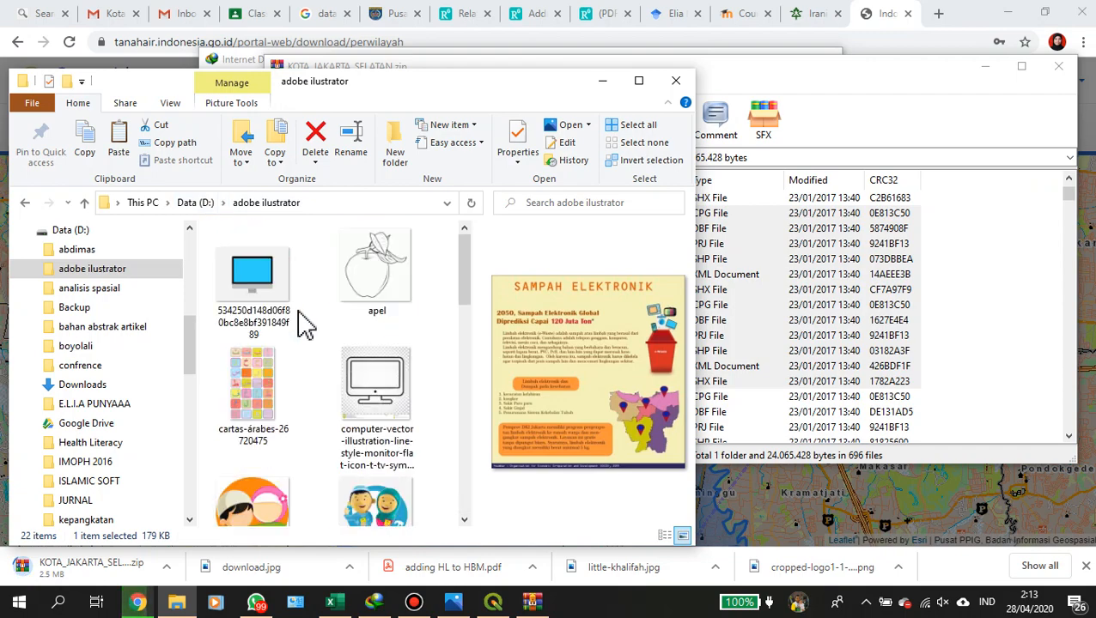
{"action": "left_click", "coordinate": [196, 203]}
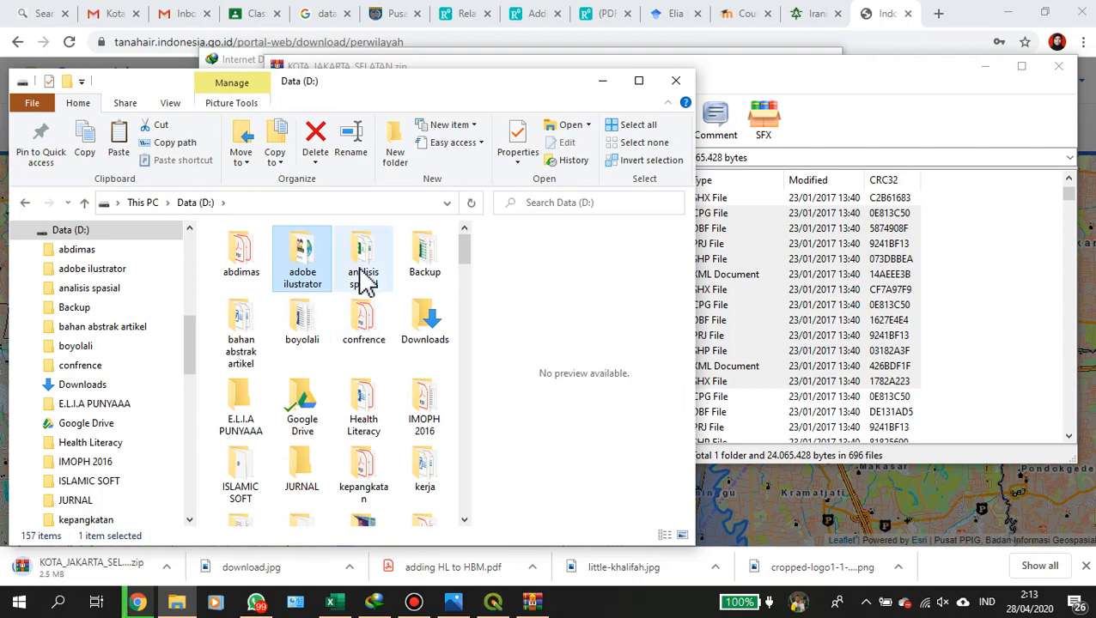
{"action": "left_click", "coordinate": [362, 271]}
{"action": "left_click", "coordinate": [362, 273]}
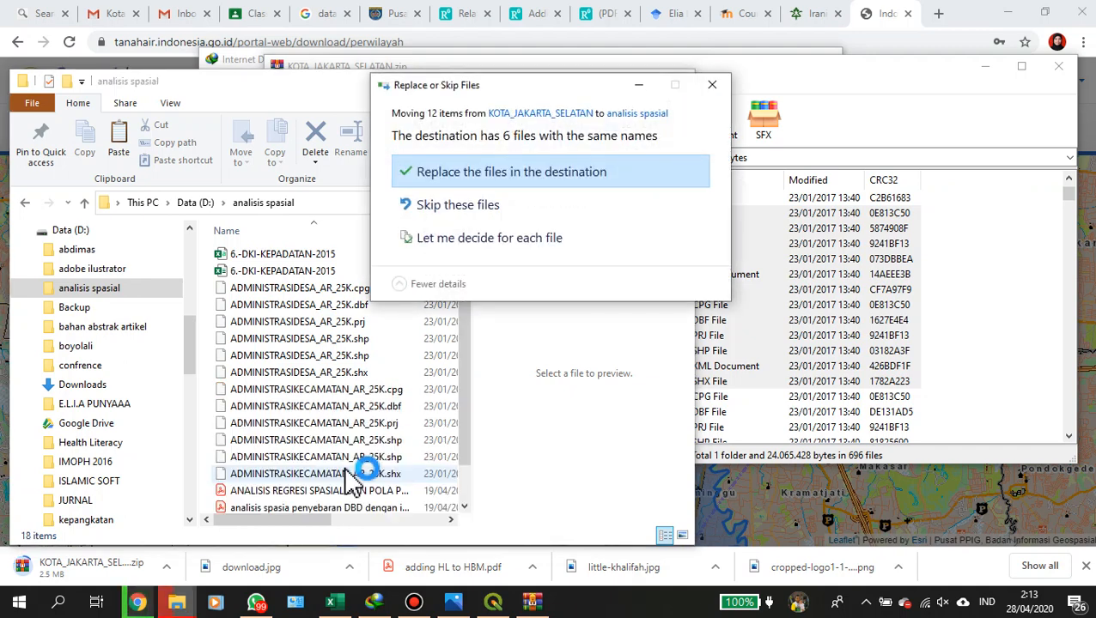
{"action": "left_click", "coordinate": [498, 172]}
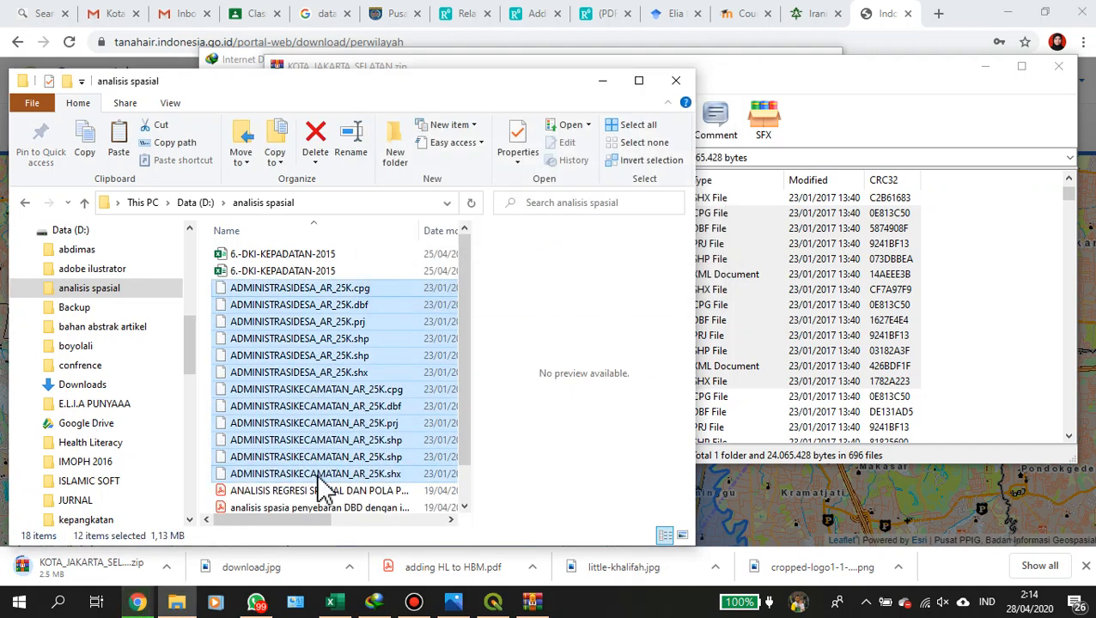
Switch to QGIS, shrink its window beside the folder, and try to add the second ADMINISTRASIDESA_AR_25K.shp file as a layer.
{"action": "scroll", "coordinate": [325, 491], "scroll_direction": "down", "scroll_amount": 1}
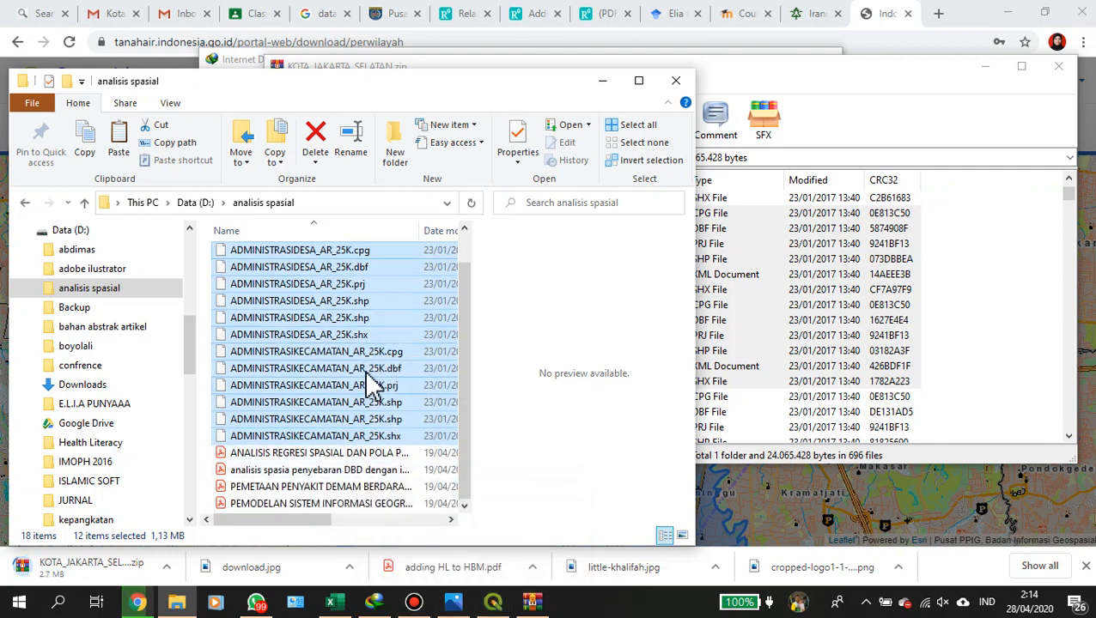
{"action": "left_click", "coordinate": [366, 318]}
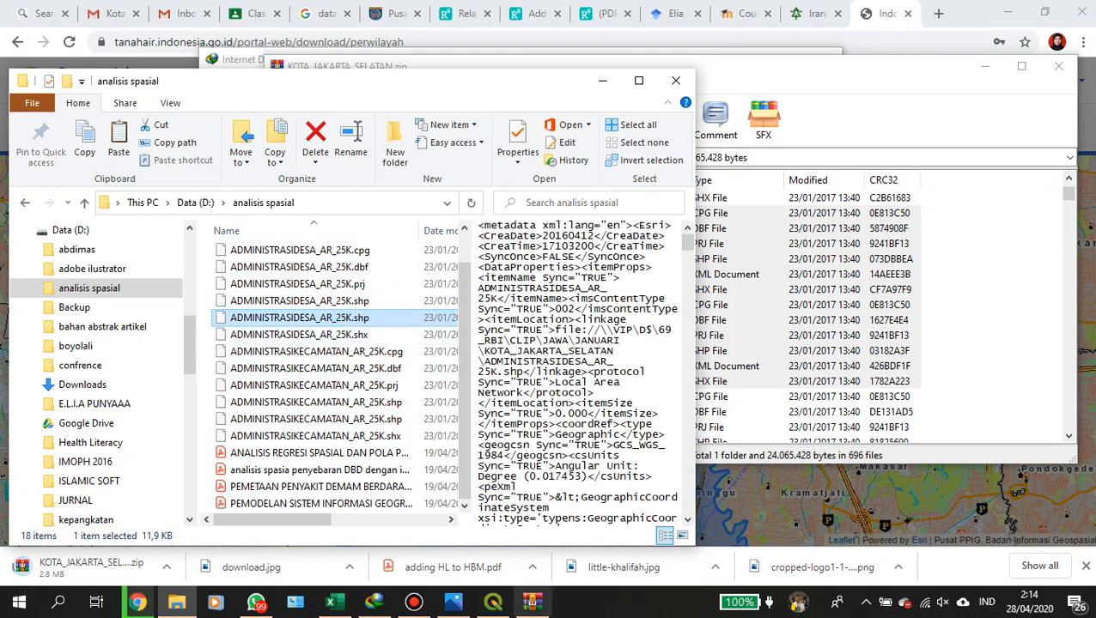
{"action": "left_click", "coordinate": [492, 603]}
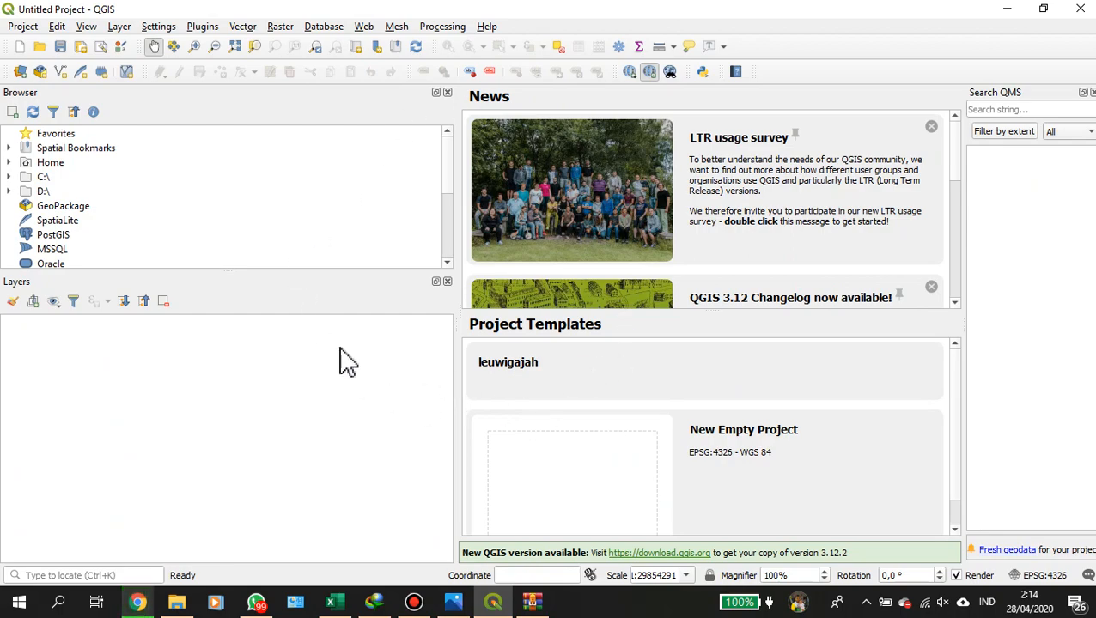
{"action": "left_click", "coordinate": [493, 605]}
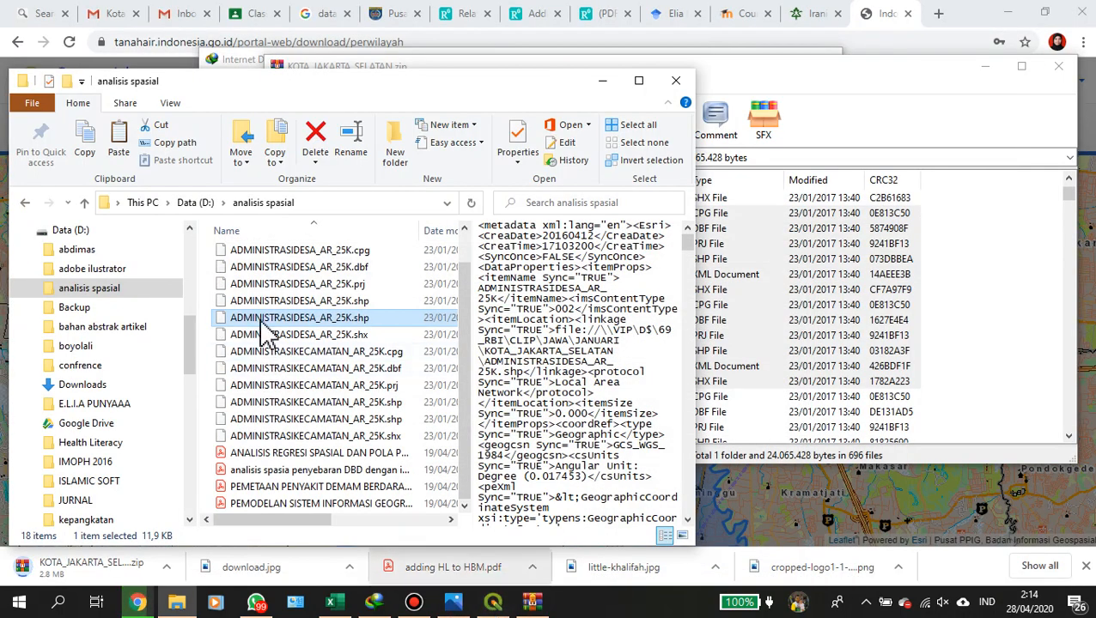
{"action": "left_click", "coordinate": [493, 604]}
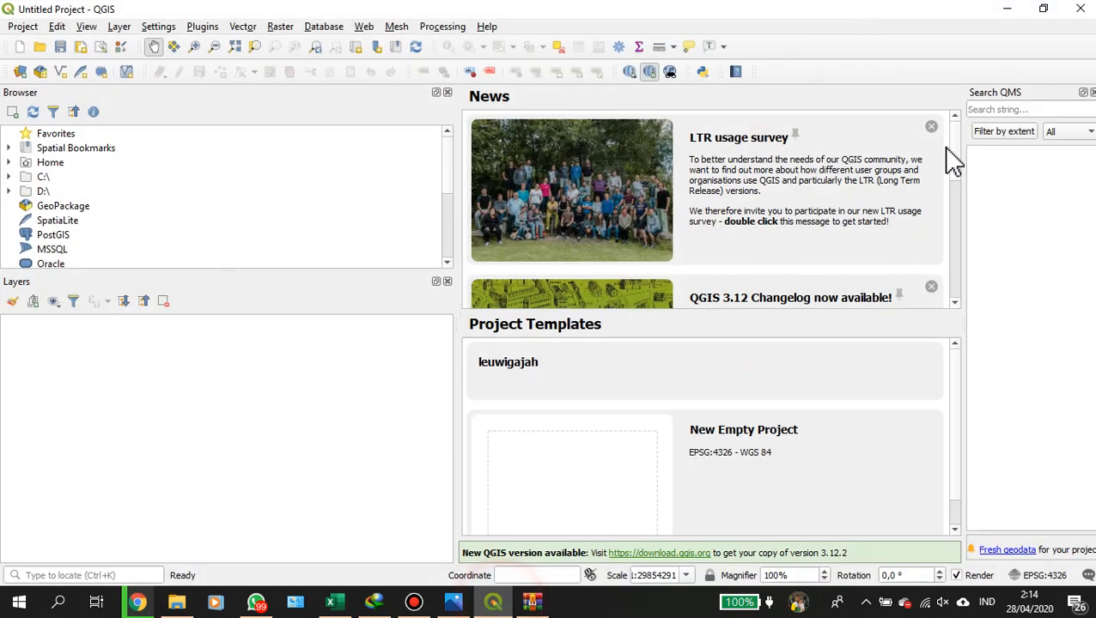
{"action": "left_click", "coordinate": [1043, 9]}
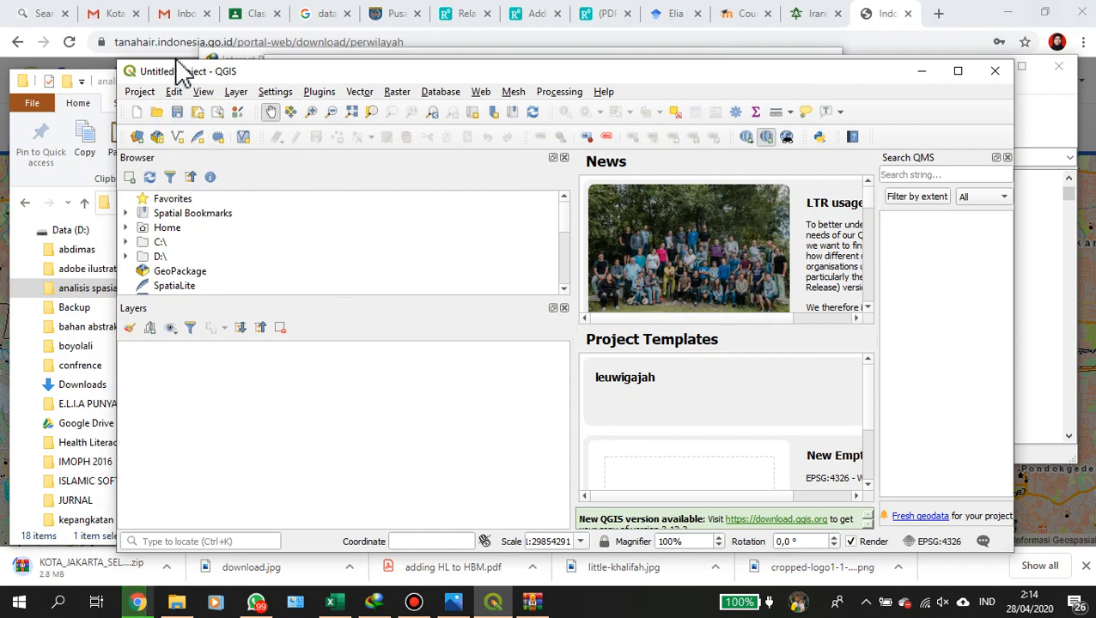
{"action": "left_click_drag", "start_coordinate": [266, 73], "coordinate": [591, 70]}
{"action": "left_click_drag", "start_coordinate": [279, 321], "coordinate": [494, 402]}
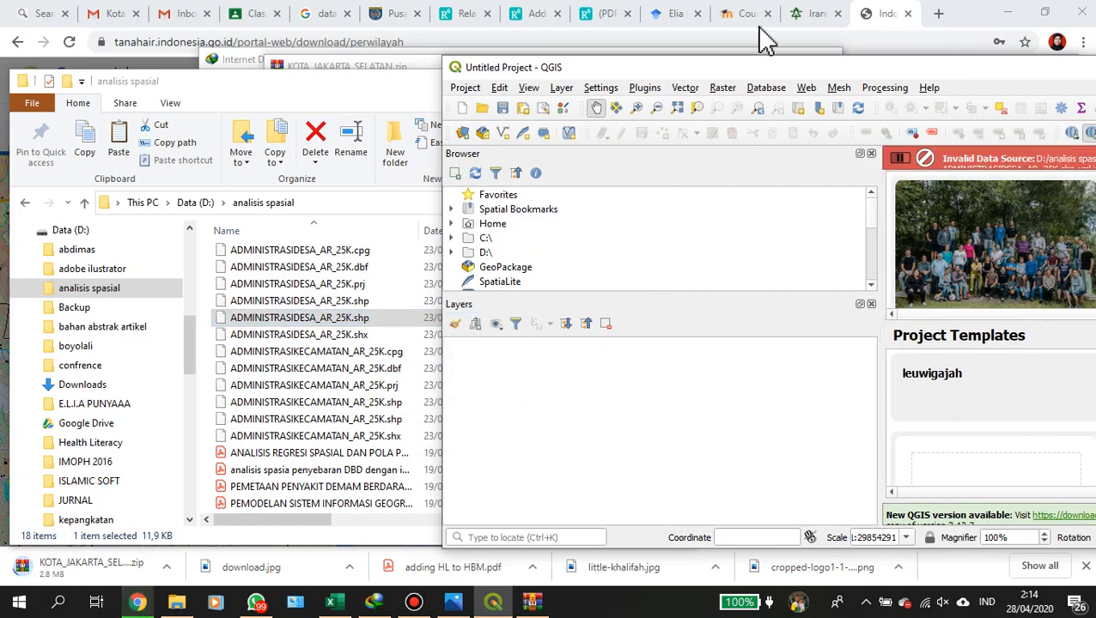
Expand the analisis spasial folder on drive D in the QGIS browser and maximize the QGIS window.
{"action": "left_click_drag", "start_coordinate": [765, 68], "coordinate": [446, 60]}
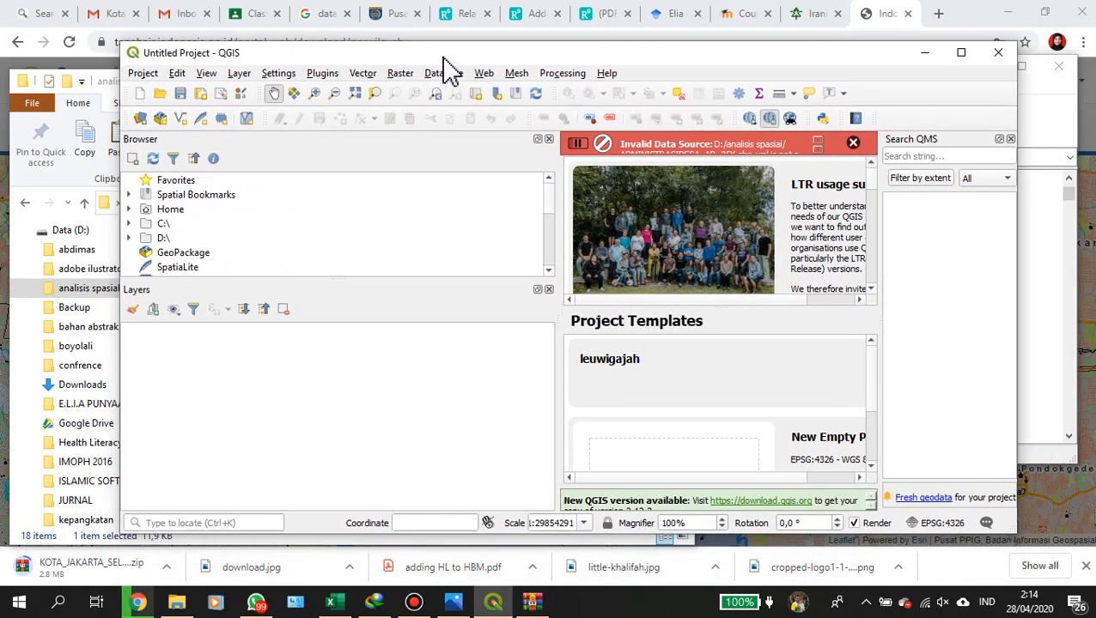
{"action": "double_click", "coordinate": [161, 238]}
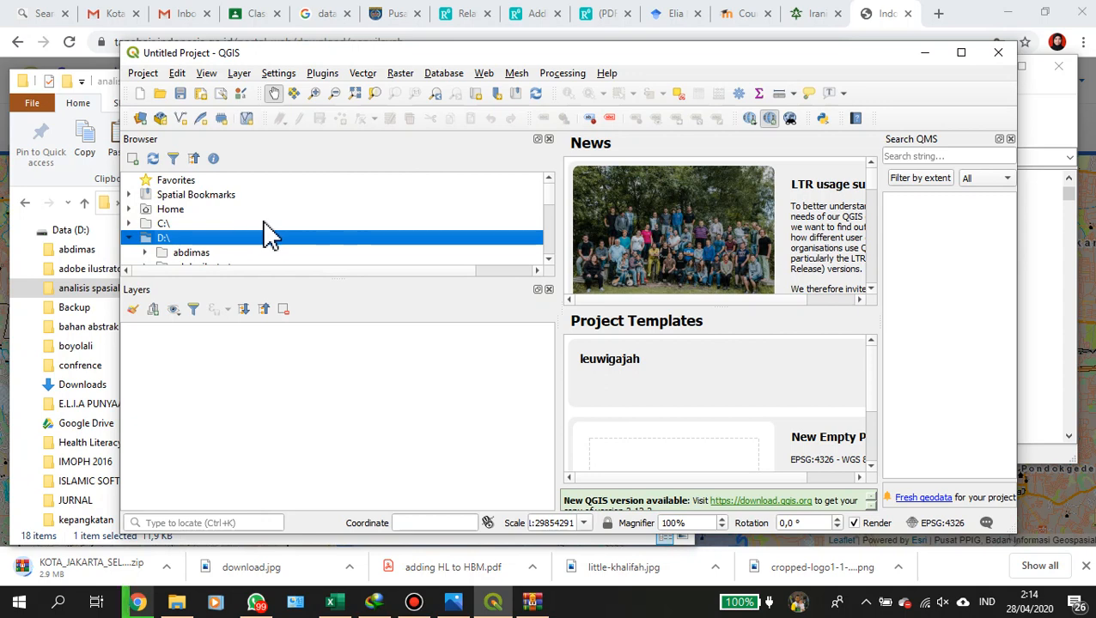
{"action": "scroll", "coordinate": [264, 221], "scroll_direction": "down", "scroll_amount": 2}
{"action": "scroll", "coordinate": [270, 236], "scroll_direction": "down", "scroll_amount": 1}
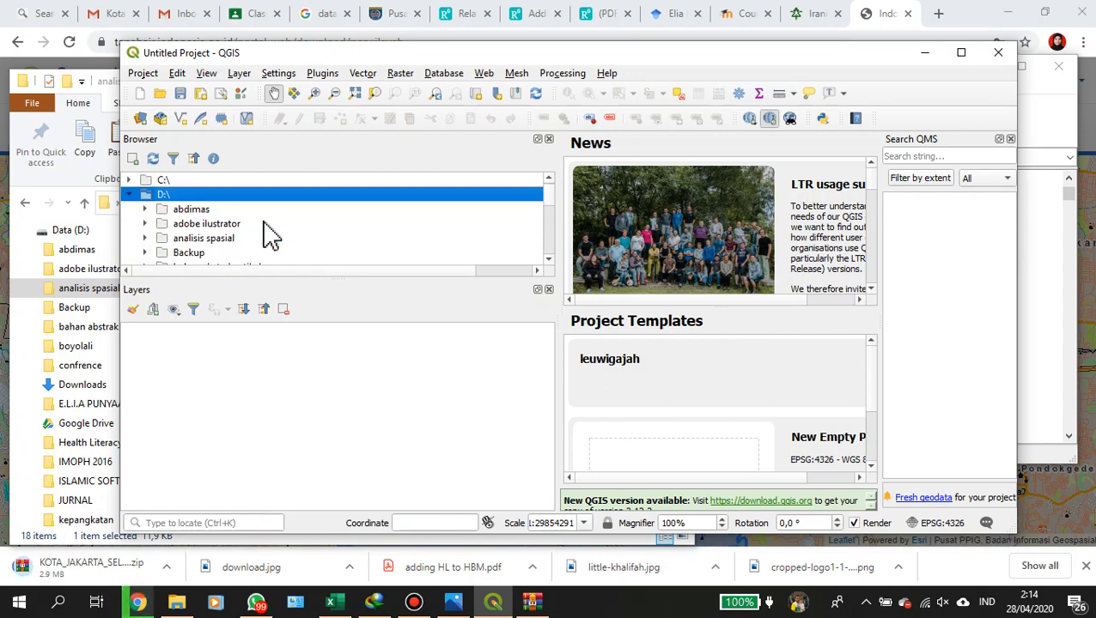
{"action": "double_click", "coordinate": [207, 239]}
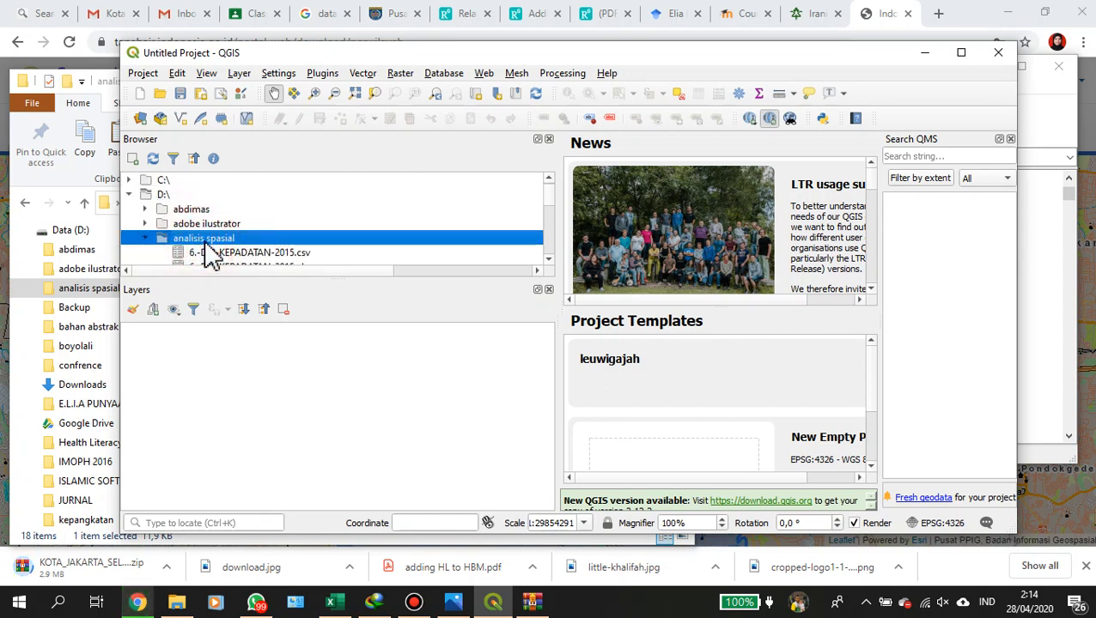
{"action": "left_click", "coordinate": [961, 53]}
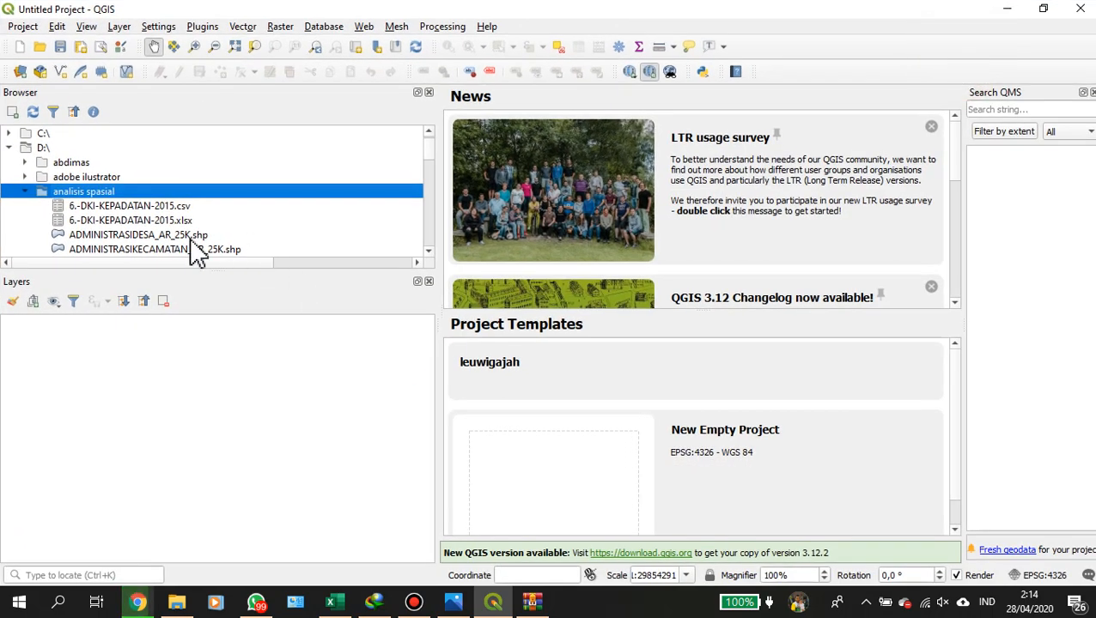
Add the ADMINISTRASIDESA_AR_25K.shp and ADMINISTRASIKECAMATAN_AR_25K.shp shapefiles from the analisis spasial folder as layers.
{"action": "scroll", "coordinate": [196, 250], "scroll_direction": "down", "scroll_amount": 2}
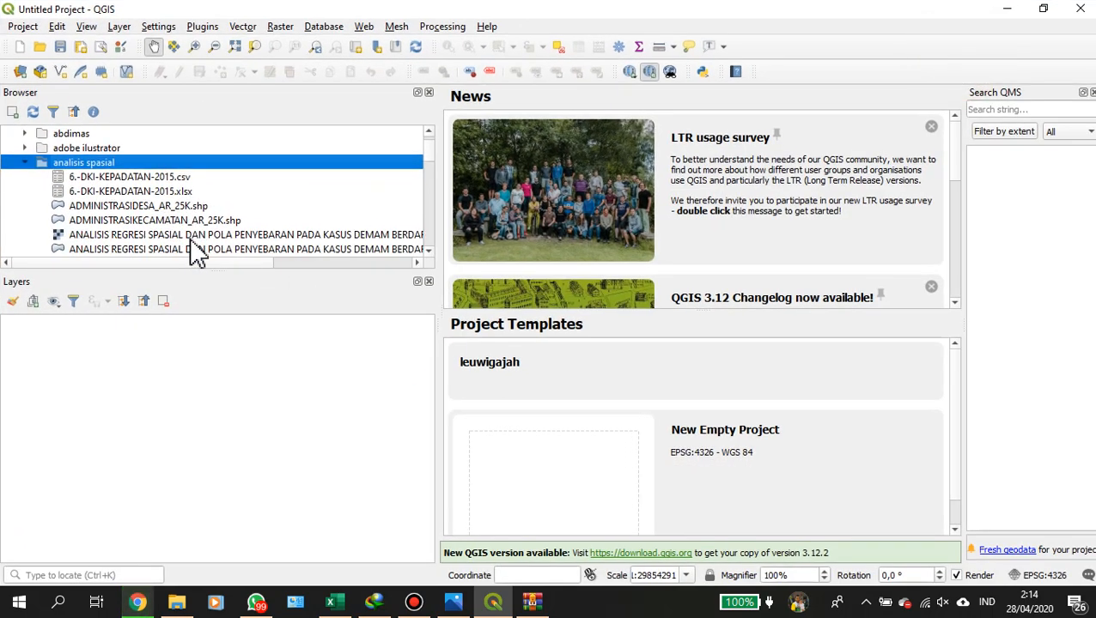
{"action": "double_click", "coordinate": [142, 208]}
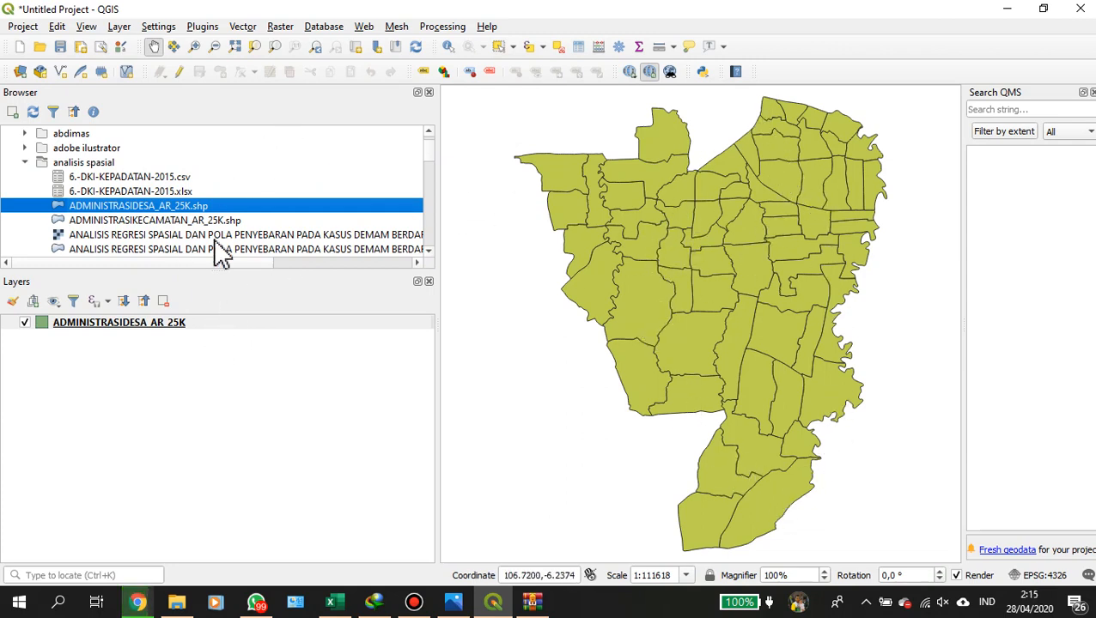
{"action": "double_click", "coordinate": [161, 220]}
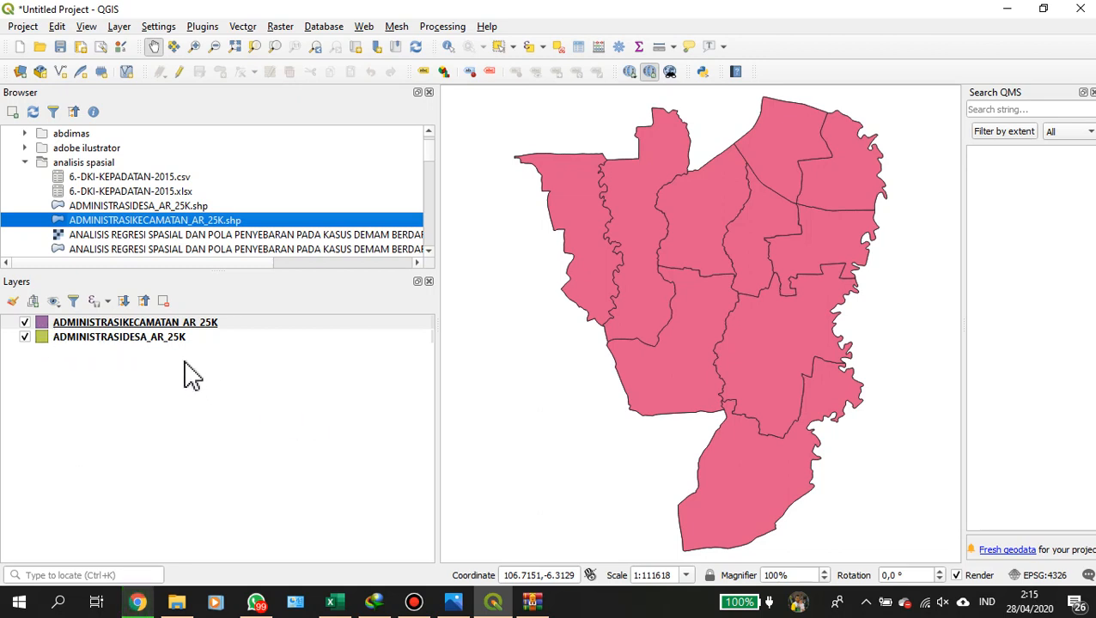
Compare the village and district boundaries by toggling the layers' visibility, leaving only ADMINISTRASIDESA_AR_25K shown.
{"action": "left_click", "coordinate": [25, 324]}
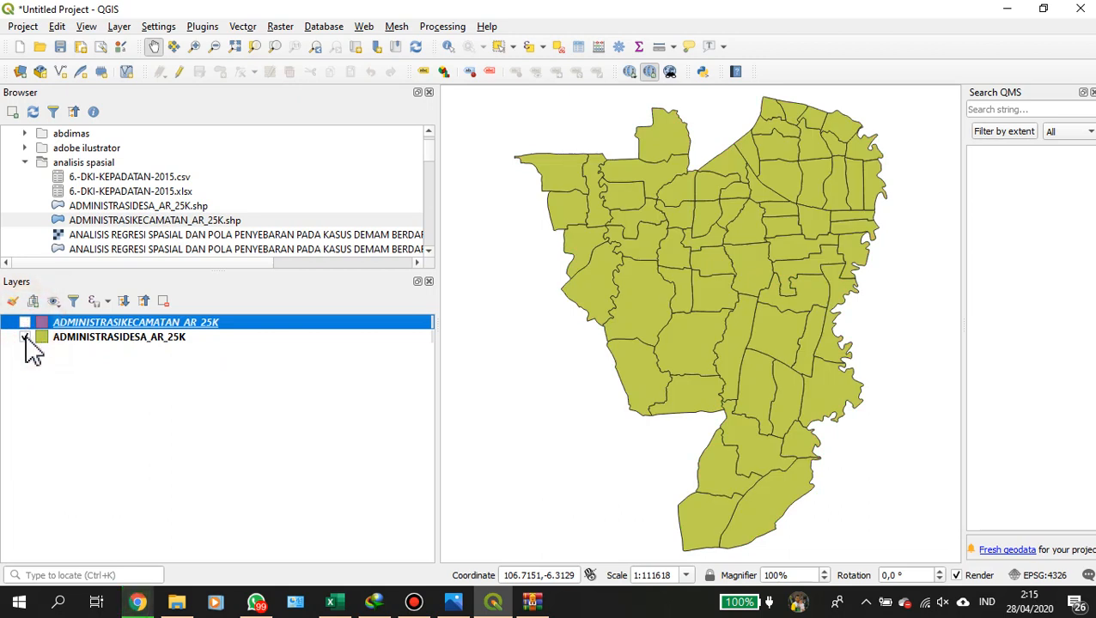
{"action": "left_click", "coordinate": [26, 338]}
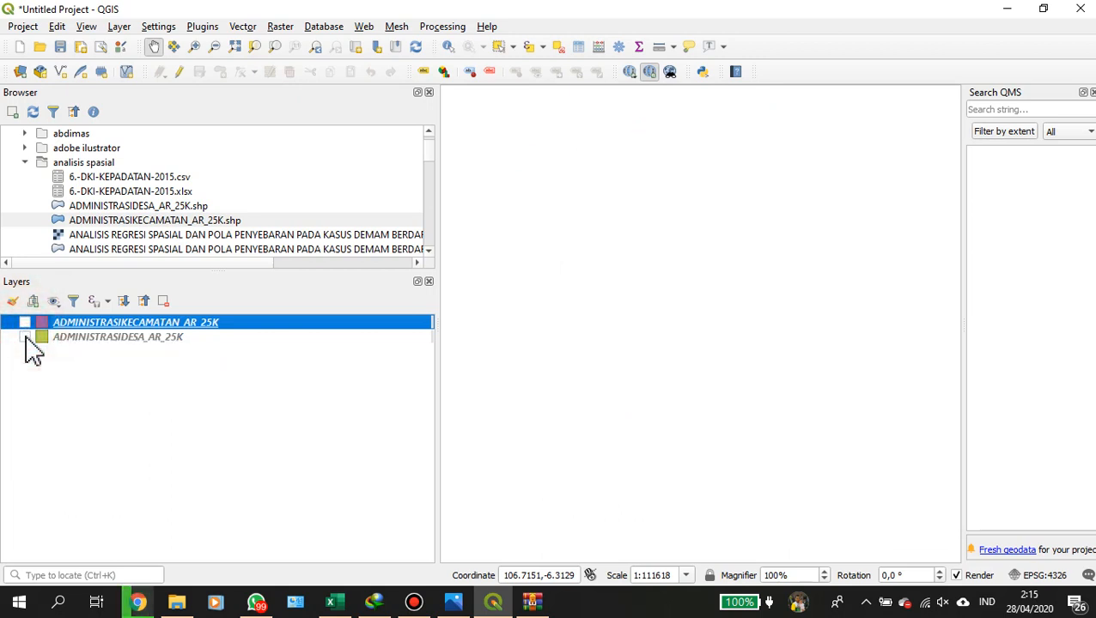
{"action": "left_click", "coordinate": [25, 323]}
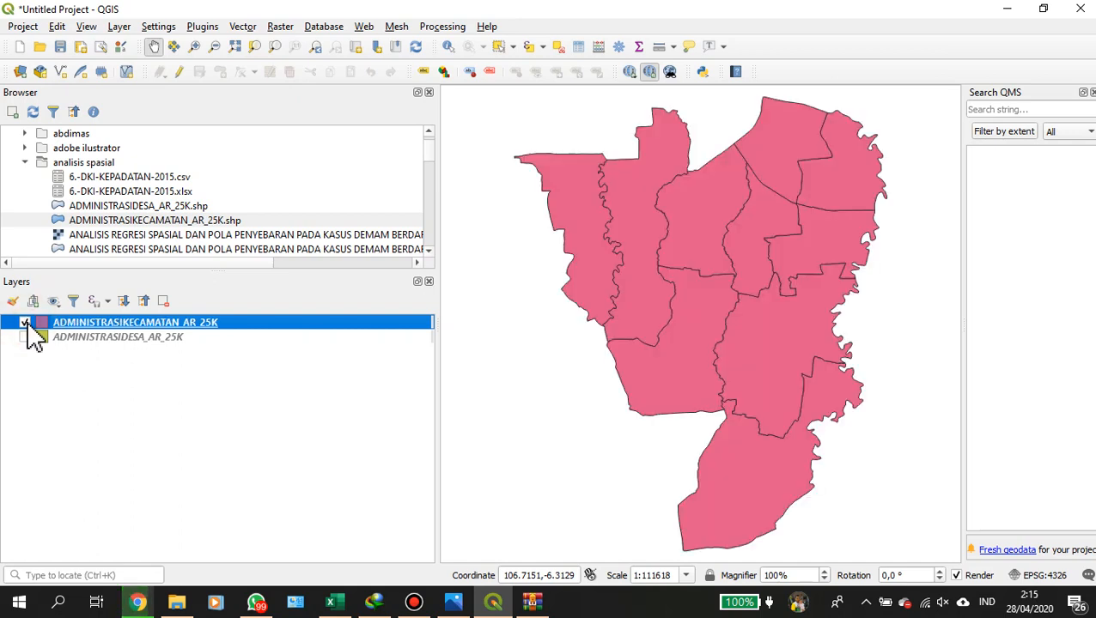
{"action": "left_click", "coordinate": [25, 337]}
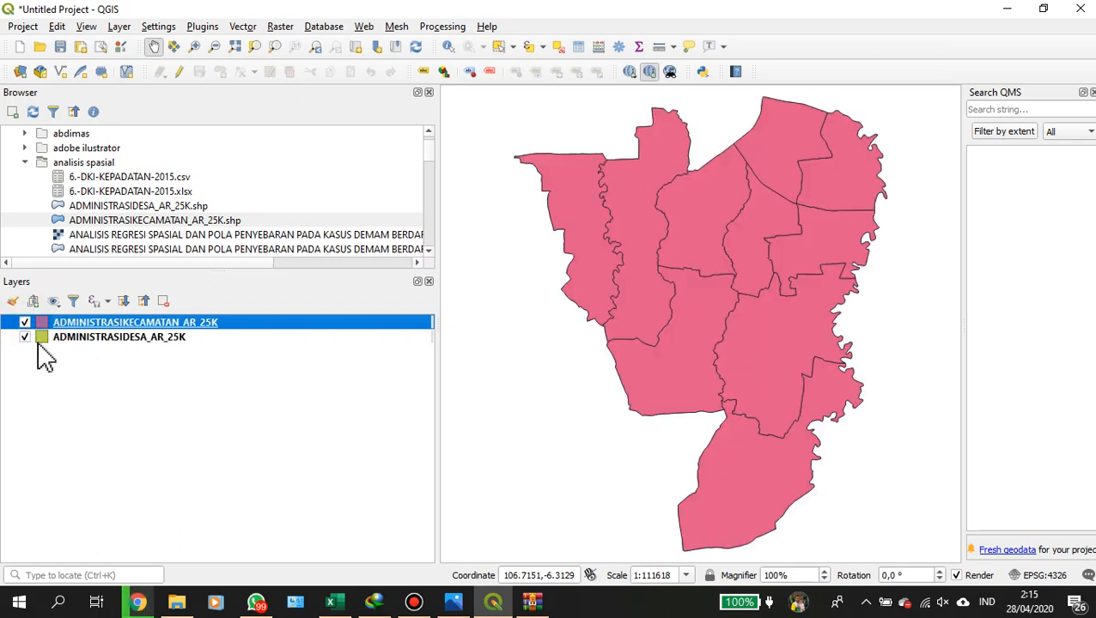
{"action": "left_click", "coordinate": [25, 323]}
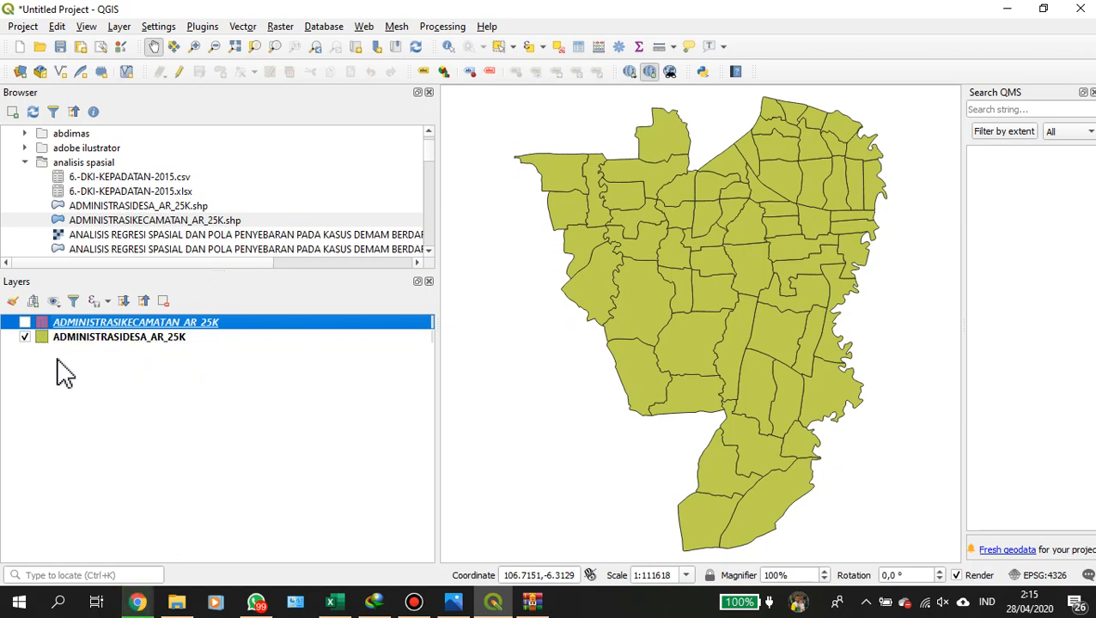
{"action": "left_click", "coordinate": [25, 323]}
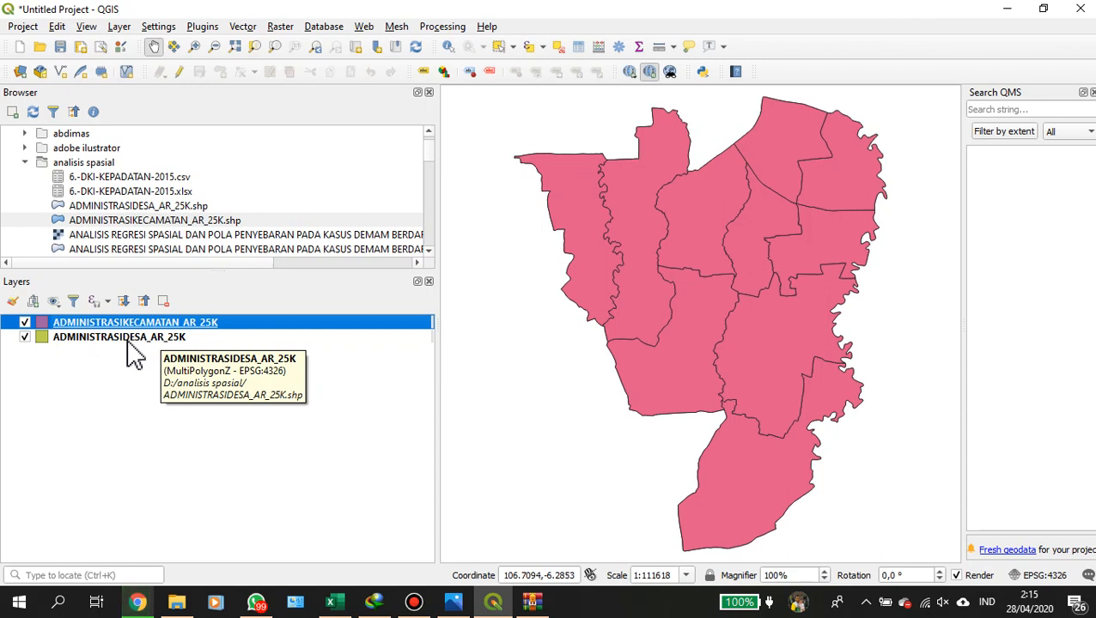
{"action": "left_click", "coordinate": [25, 323]}
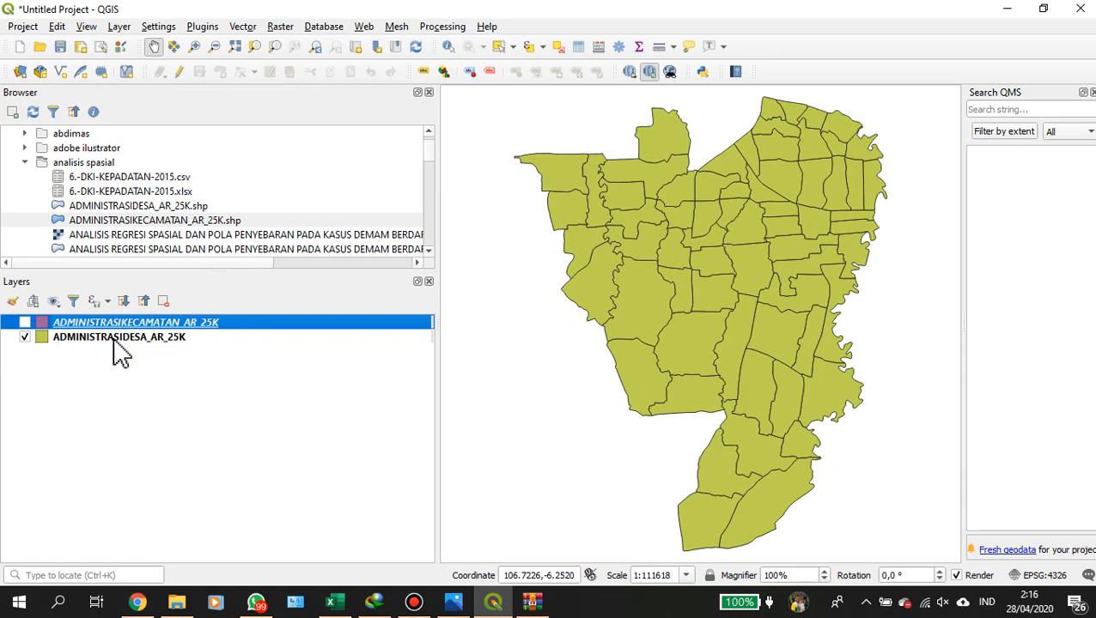
Open the attribute table of ADMINISTRASIDESA_AR_25K and examine its columns from KDPPUM through SHAPE_Area.
{"action": "right_click", "coordinate": [114, 344]}
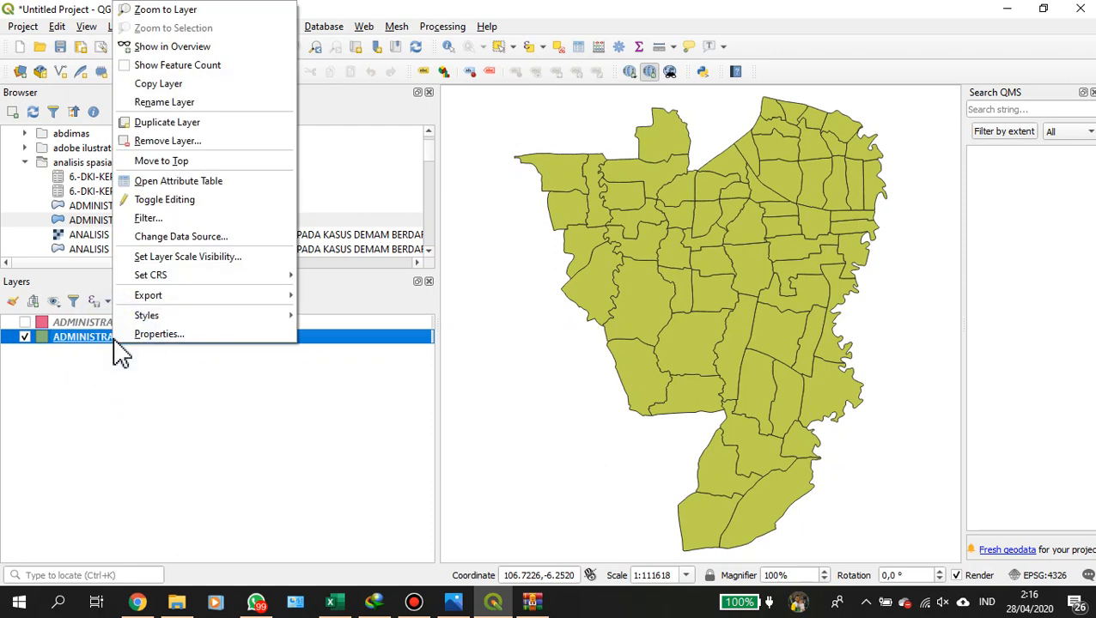
{"action": "left_click", "coordinate": [191, 184]}
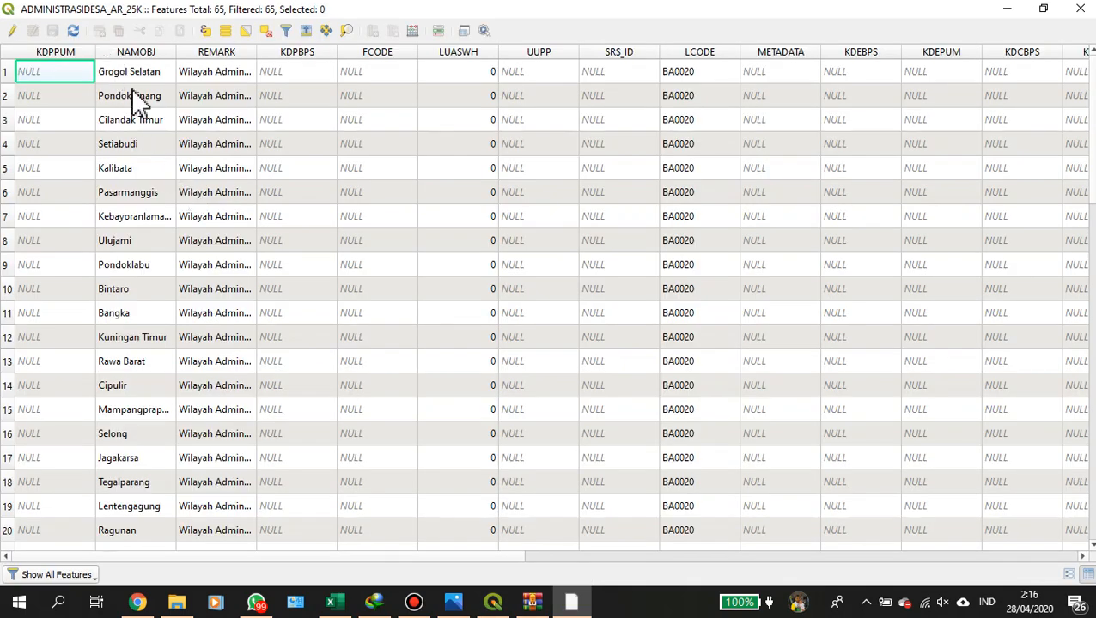
{"action": "scroll", "coordinate": [706, 296], "scroll_direction": "right", "scroll_amount": 10}
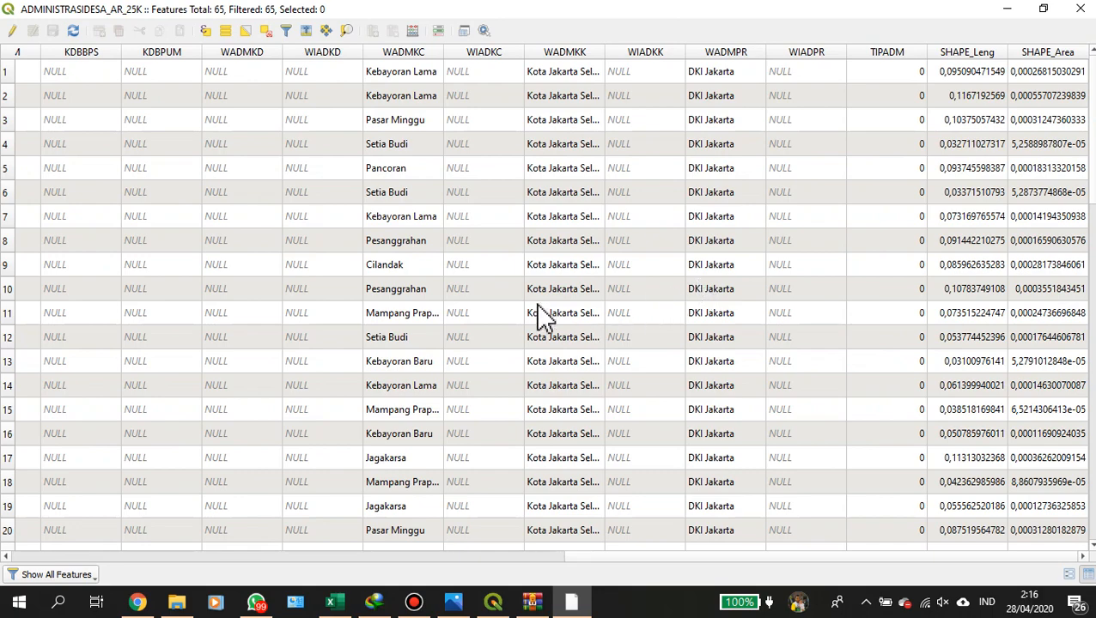
{"action": "scroll", "coordinate": [308, 303], "scroll_direction": "left", "scroll_amount": 6}
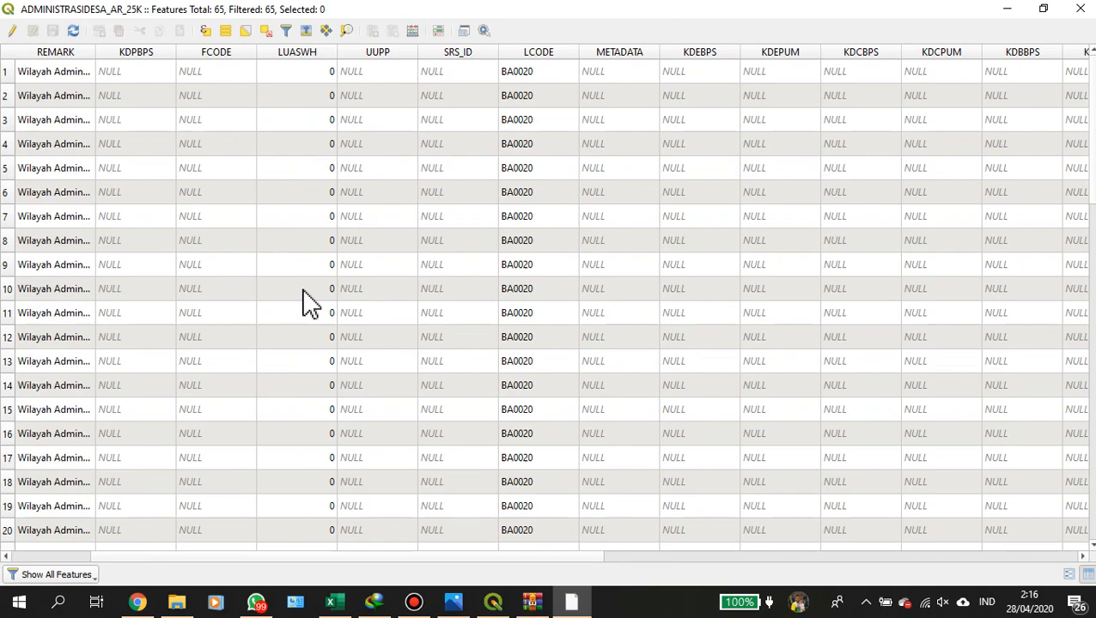
{"action": "scroll", "coordinate": [307, 302], "scroll_direction": "right", "scroll_amount": 6}
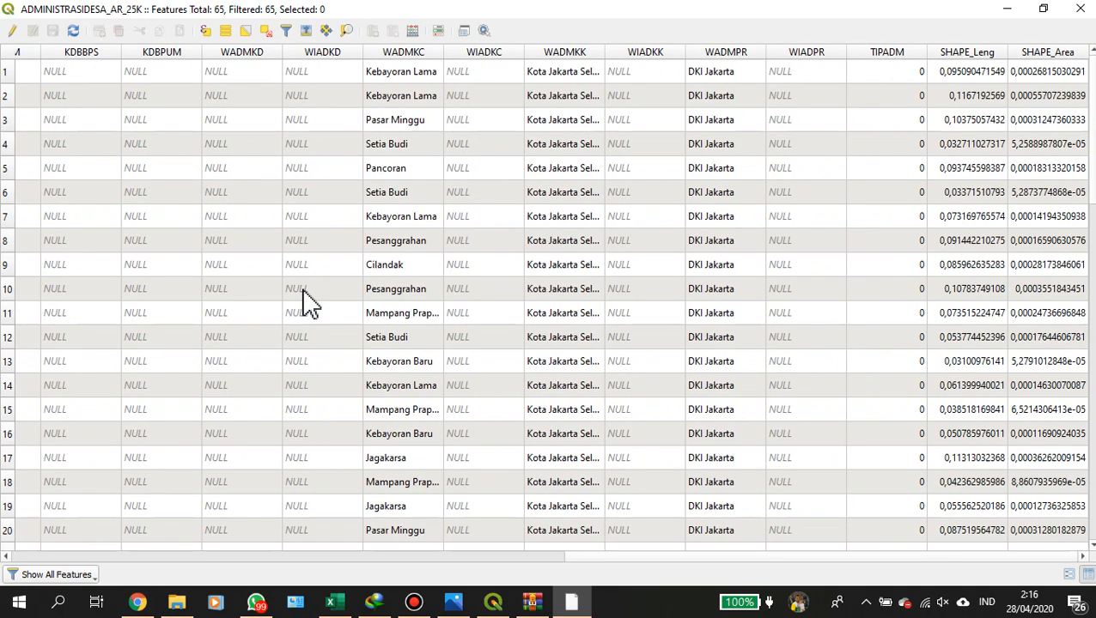
{"action": "scroll", "coordinate": [307, 302], "scroll_direction": "left", "scroll_amount": 6}
{"action": "left_click", "coordinate": [29, 75]}
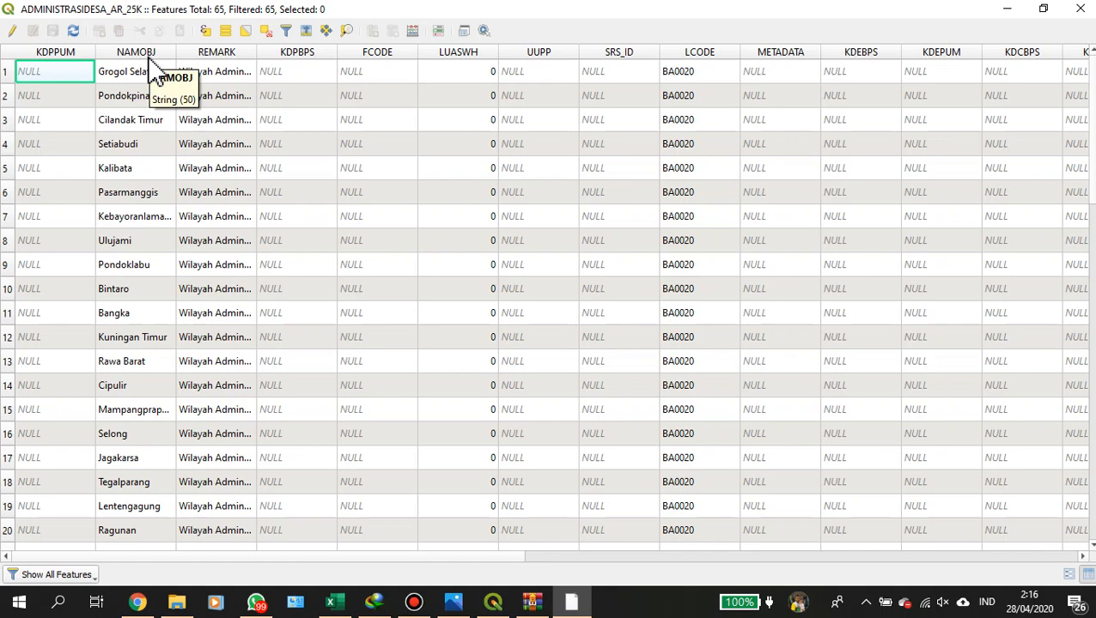
Widen the WADMKK column in the attribute table so its full city names can be read.
{"action": "scroll", "coordinate": [322, 133], "scroll_direction": "right", "scroll_amount": 10}
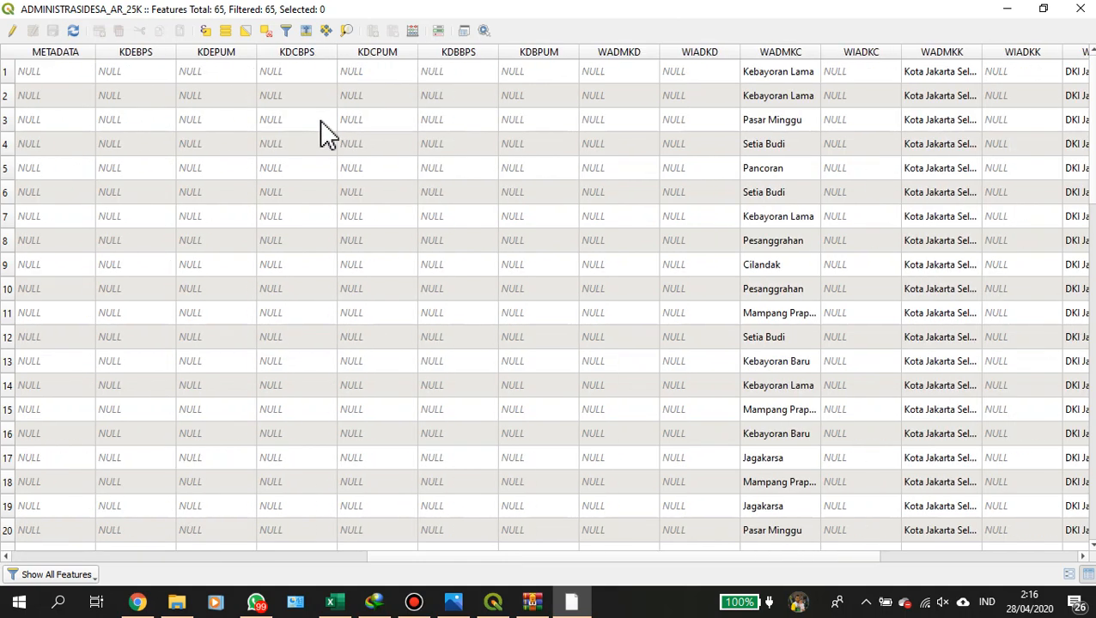
{"action": "scroll", "coordinate": [327, 133], "scroll_direction": "right", "scroll_amount": 2}
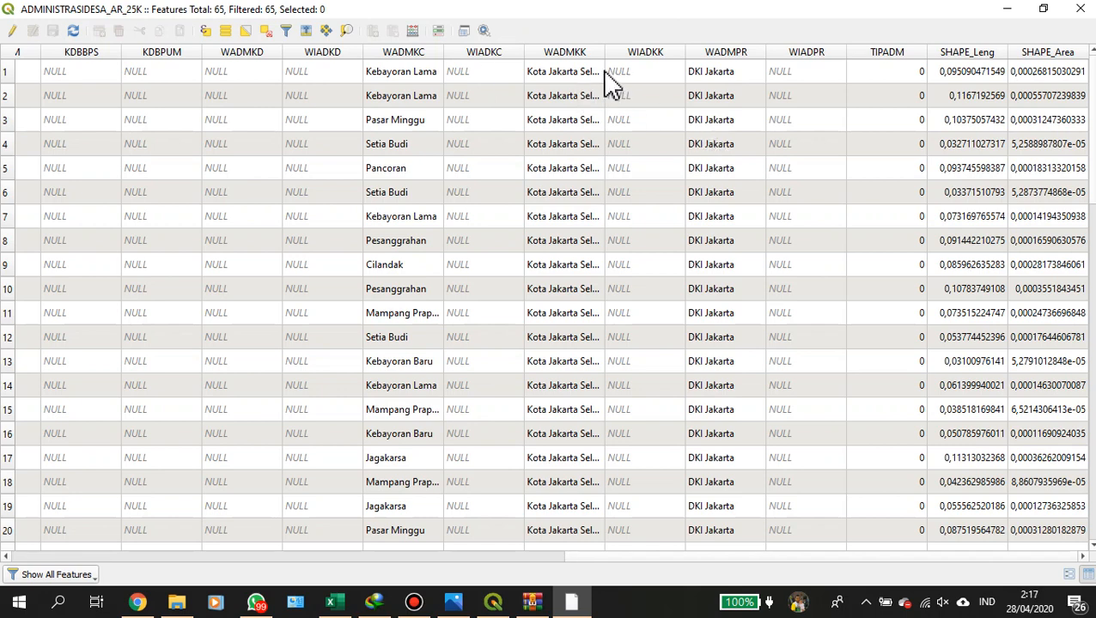
{"action": "left_click_drag", "start_coordinate": [607, 48], "coordinate": [624, 47]}
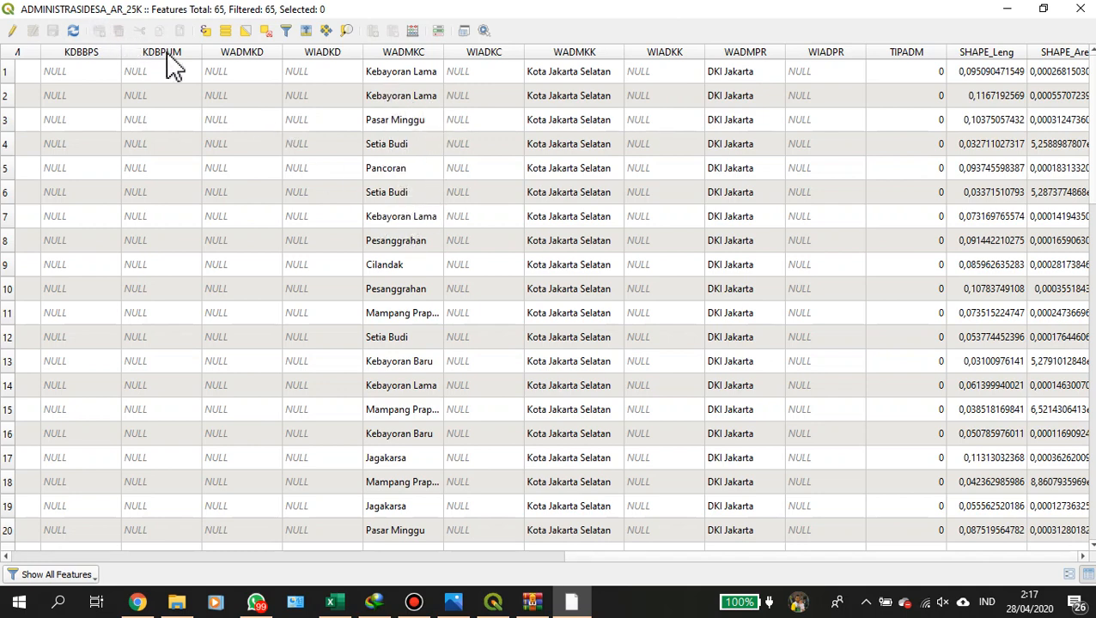
Start a Select by Expression on ADMINISTRASIDESA_AR_25K and insert the WADMKC field from Fields and Values into the expression.
{"action": "left_click", "coordinate": [207, 32]}
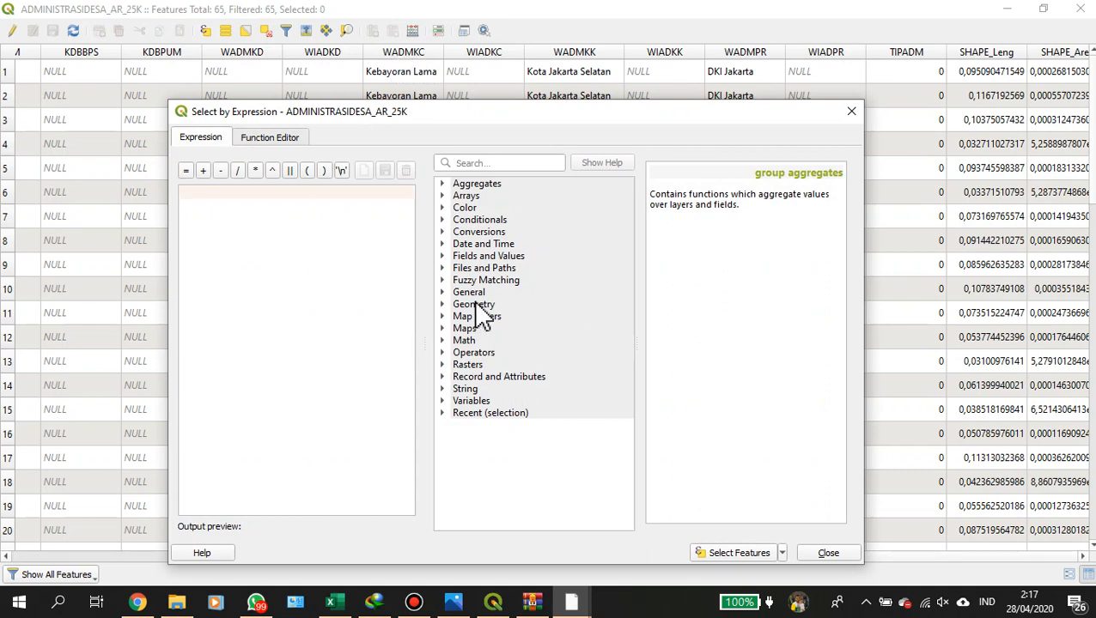
{"action": "left_click", "coordinate": [487, 257]}
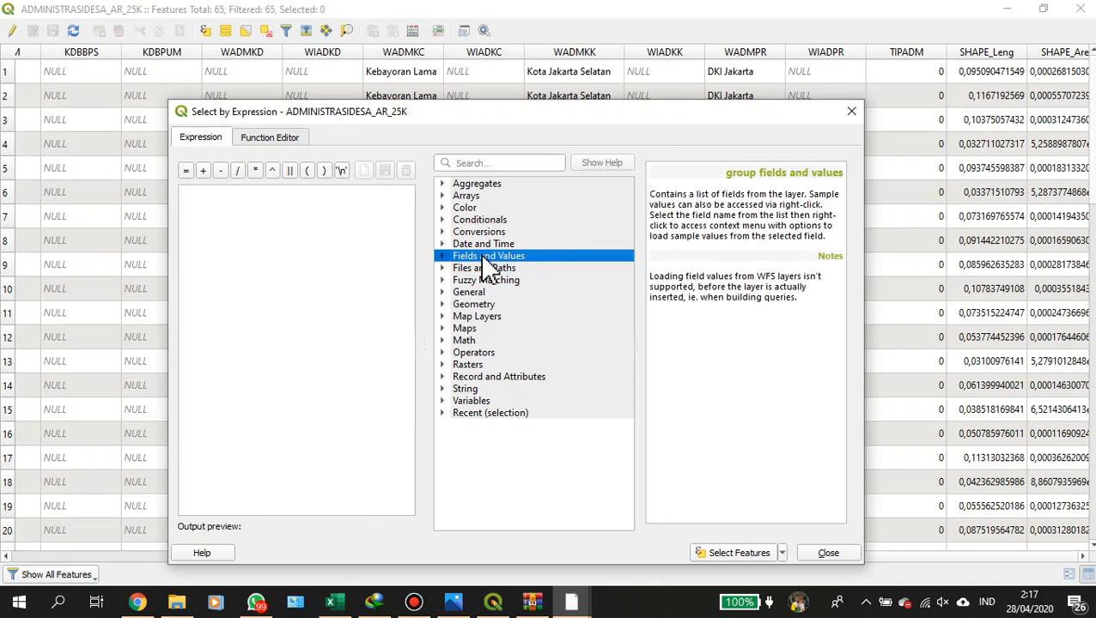
{"action": "double_click", "coordinate": [486, 257]}
{"action": "scroll", "coordinate": [532, 386], "scroll_direction": "down", "scroll_amount": 3}
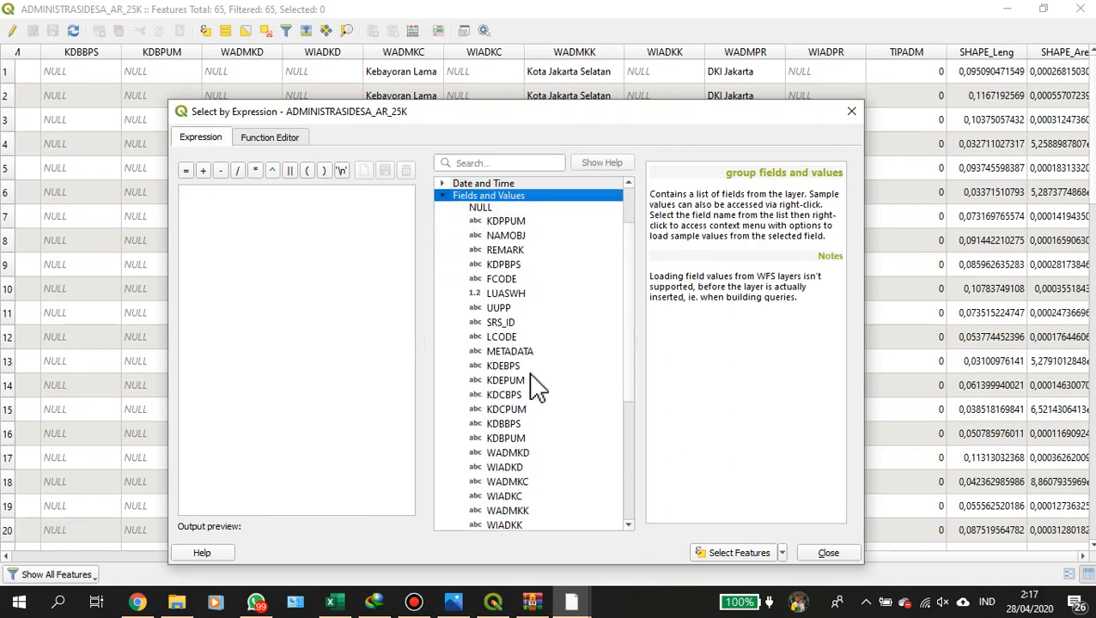
{"action": "scroll", "coordinate": [534, 388], "scroll_direction": "down", "scroll_amount": 2}
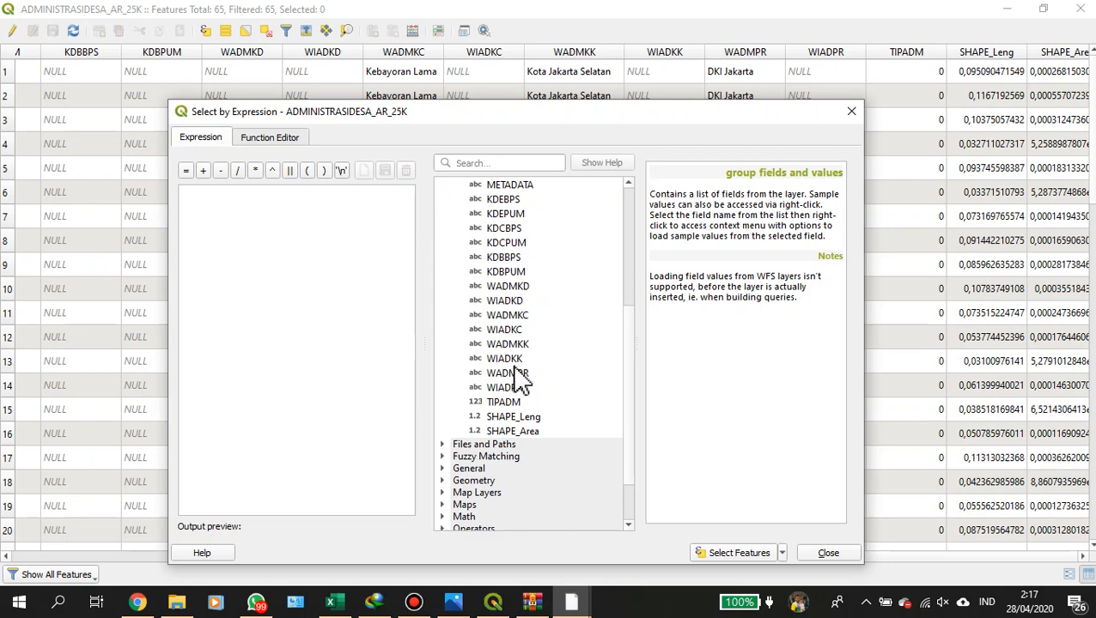
{"action": "double_click", "coordinate": [515, 316]}
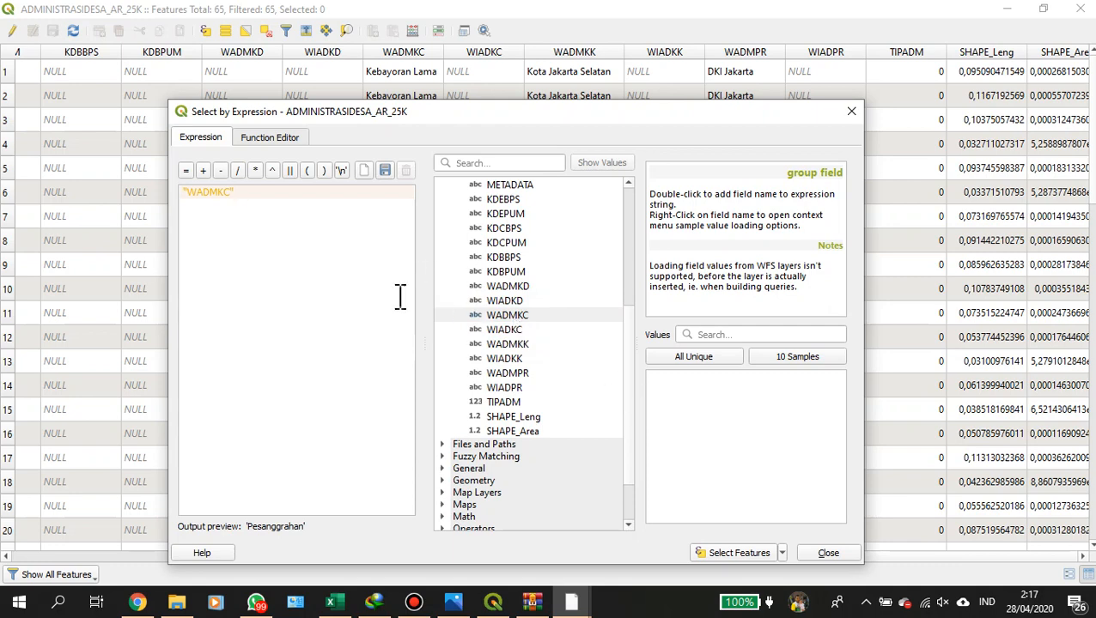
Complete the expression as "WADMKC" = 'Kebayoran Baru' using the field's unique values and select the matching features.
{"action": "left_click", "coordinate": [186, 170]}
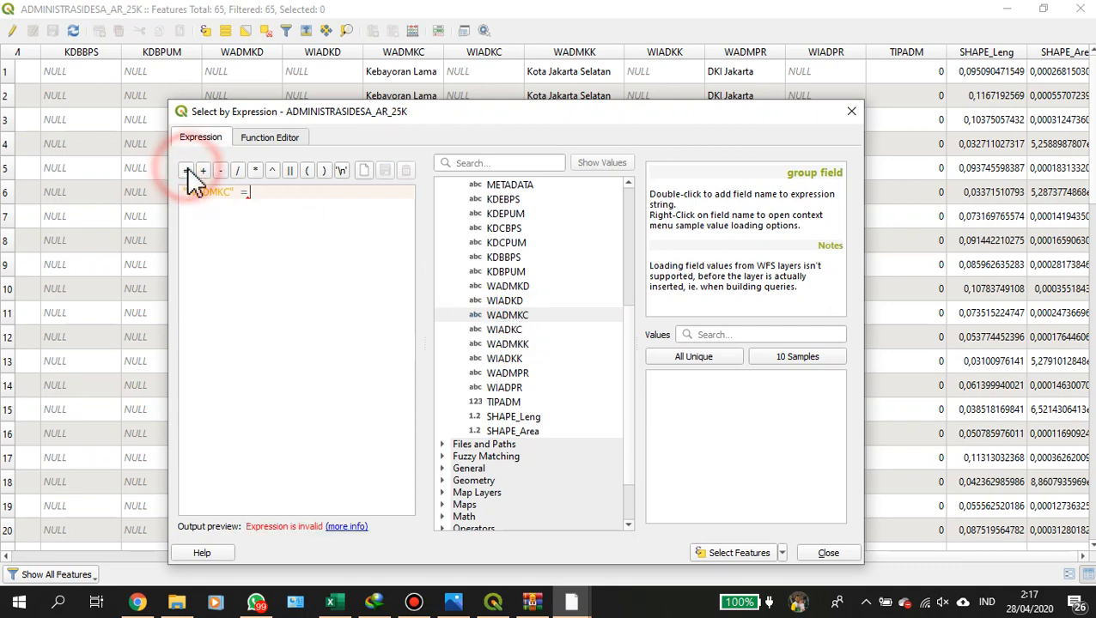
{"action": "left_click", "coordinate": [710, 364]}
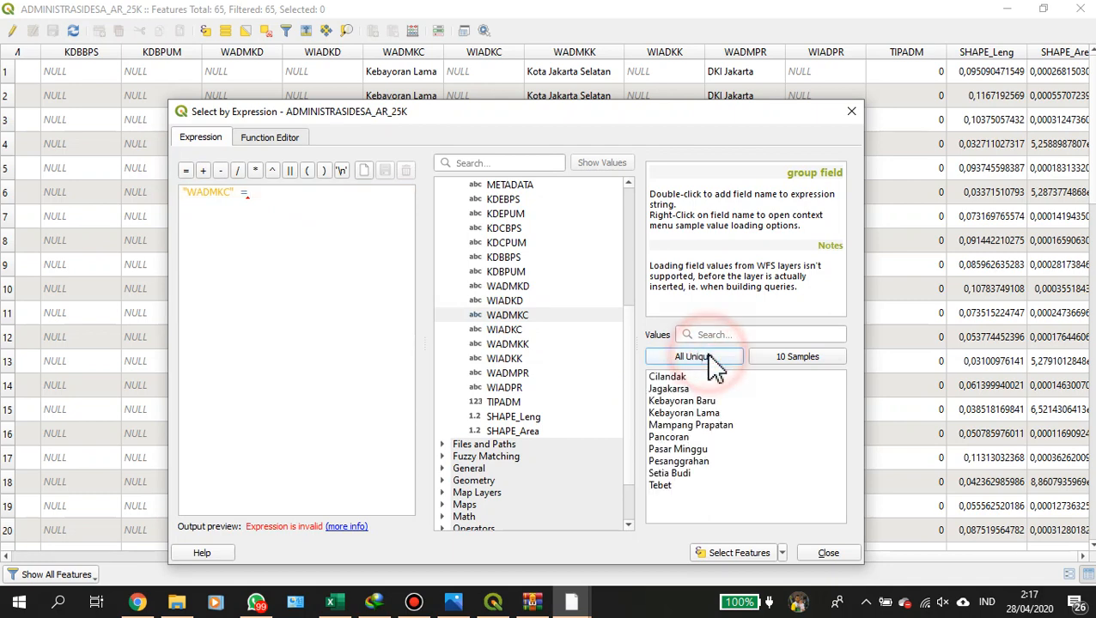
{"action": "double_click", "coordinate": [701, 401]}
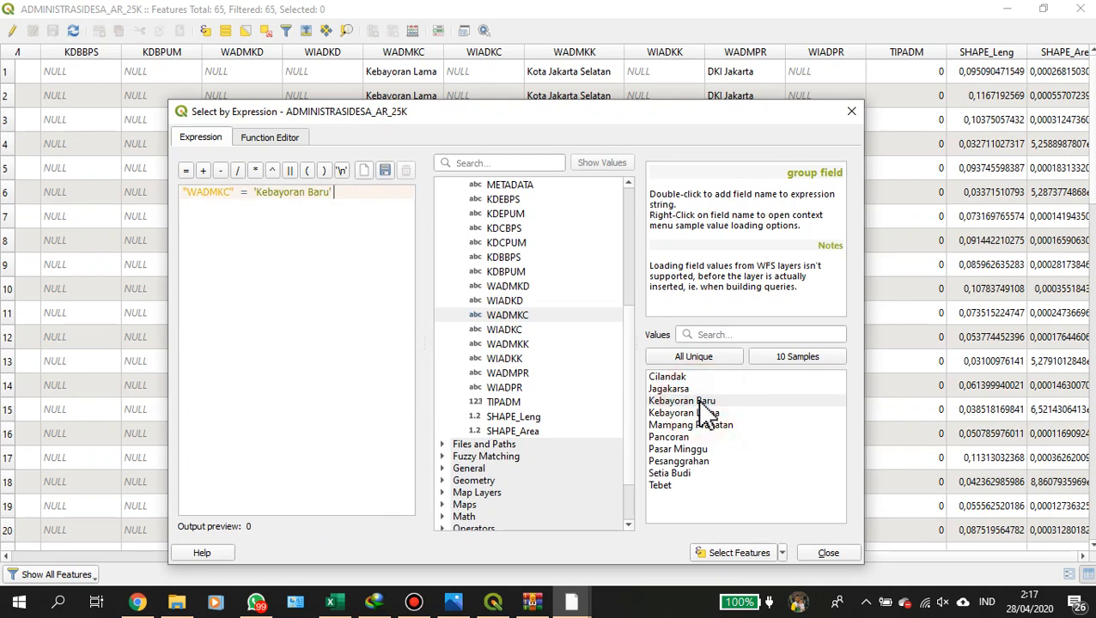
{"action": "scroll", "coordinate": [480, 376], "scroll_direction": "down", "scroll_amount": 2}
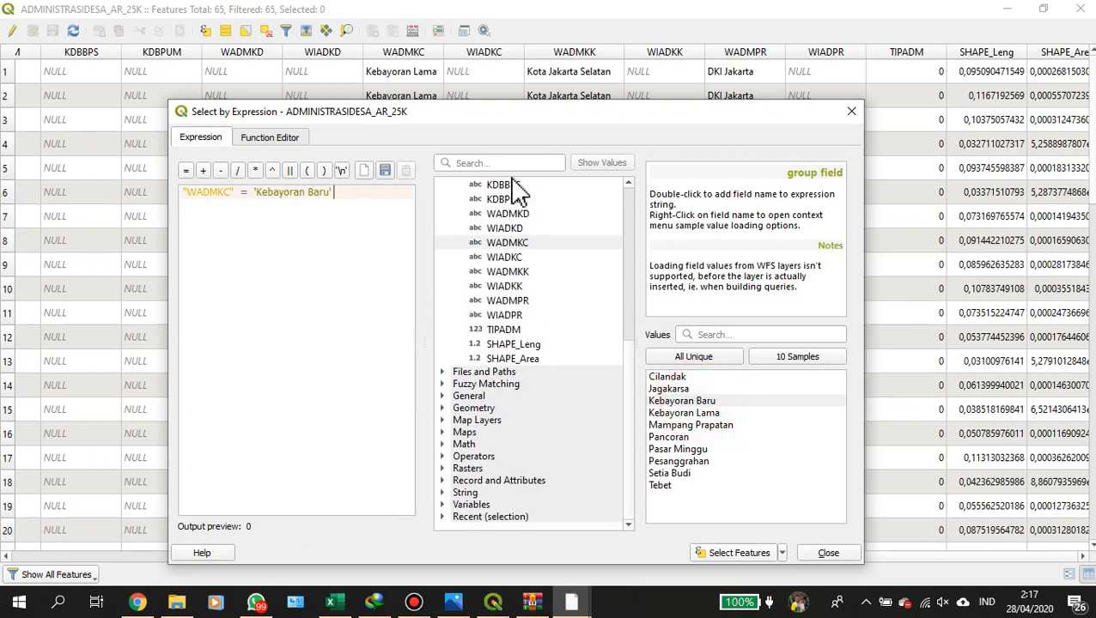
{"action": "left_click_drag", "start_coordinate": [526, 110], "coordinate": [537, 82]}
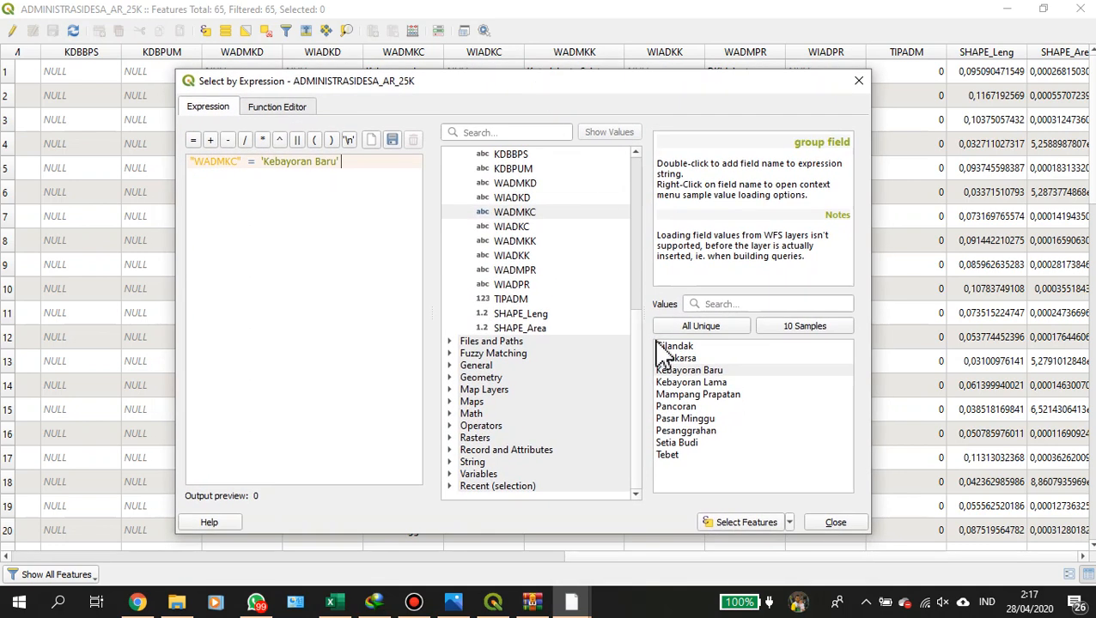
{"action": "left_click", "coordinate": [731, 527]}
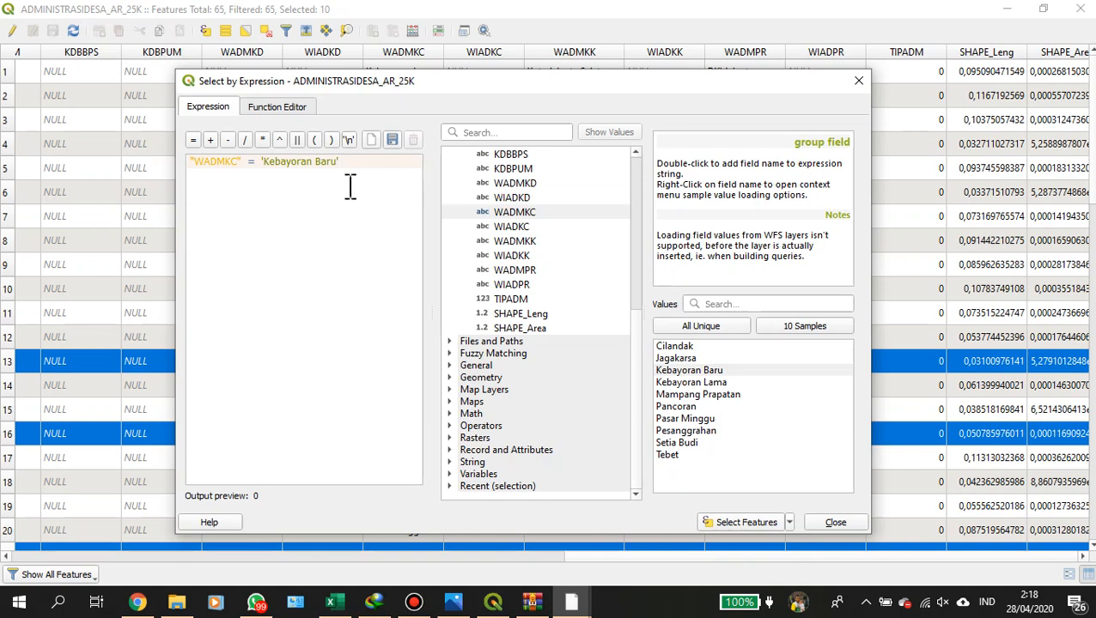
Change the expression to "WADMKC" = 'Kebayoran Lama' using the field's unique values and select the matching features.
{"action": "key", "text": "BackSpace"}
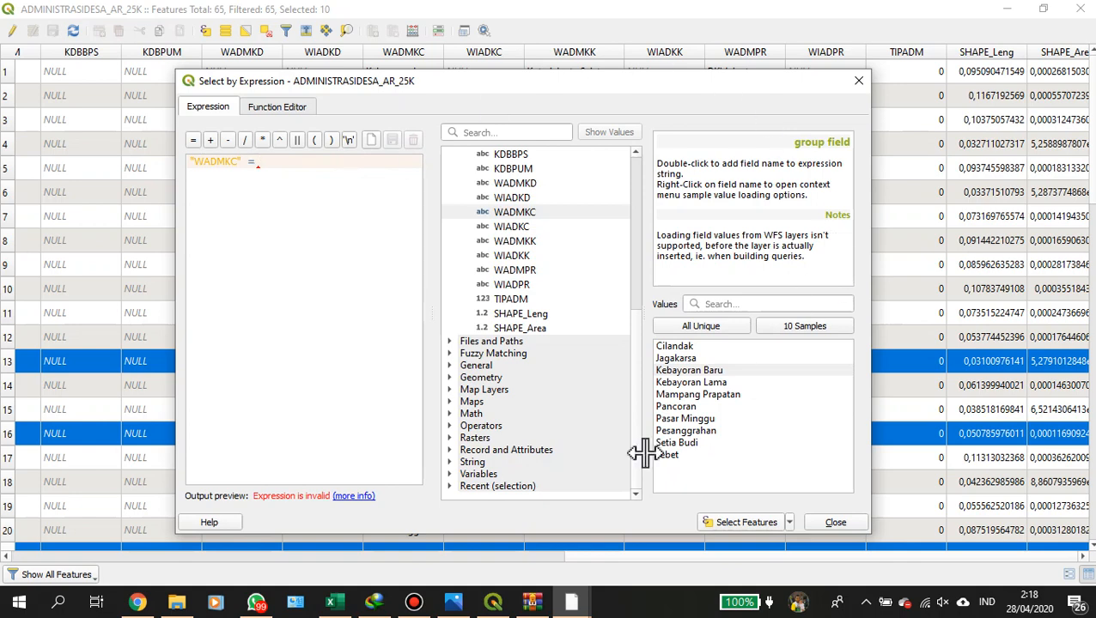
{"action": "double_click", "coordinate": [703, 383]}
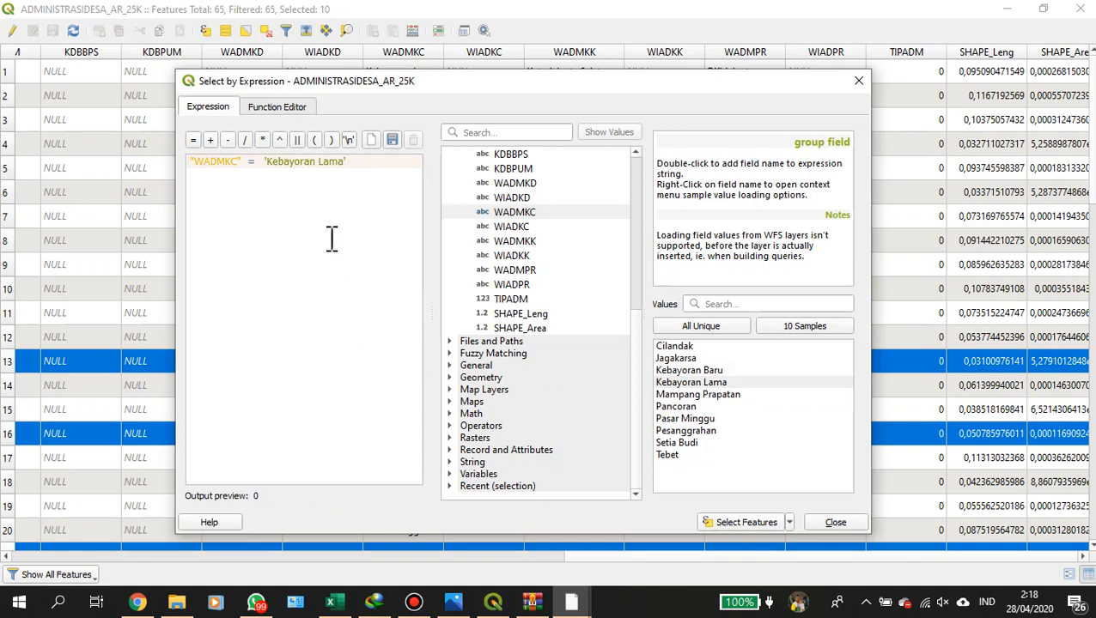
{"action": "key", "text": "BackSpace"}
{"action": "key", "text": "BackSpace"}
{"action": "key", "text": "BackSpace"}
{"action": "key", "text": "BackSpace"}
{"action": "key", "text": "BackSpace"}
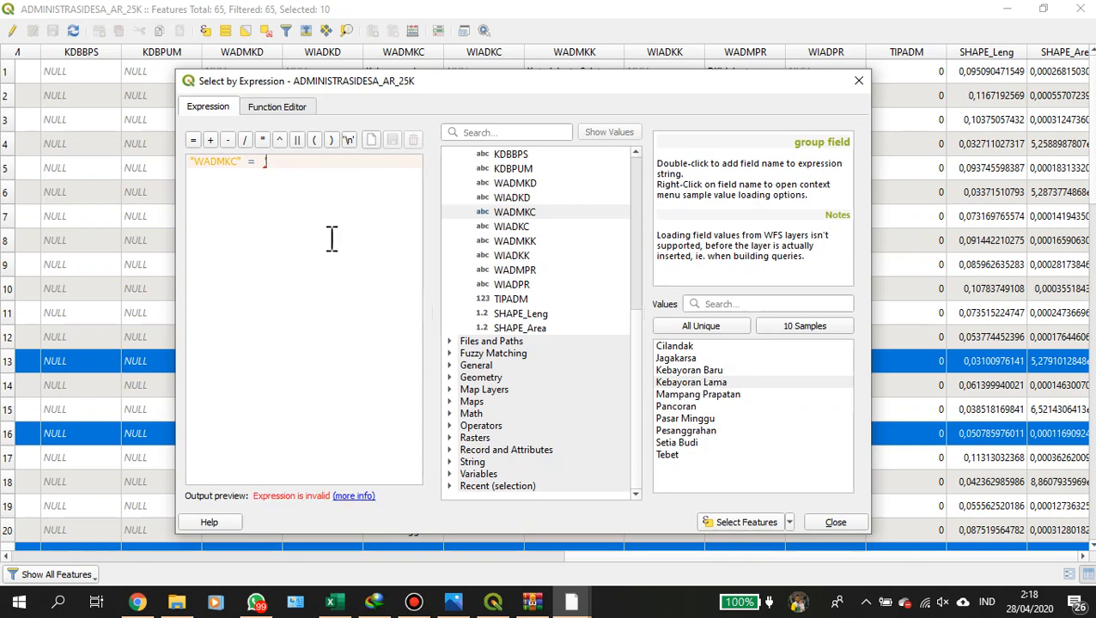
{"action": "double_click", "coordinate": [722, 383]}
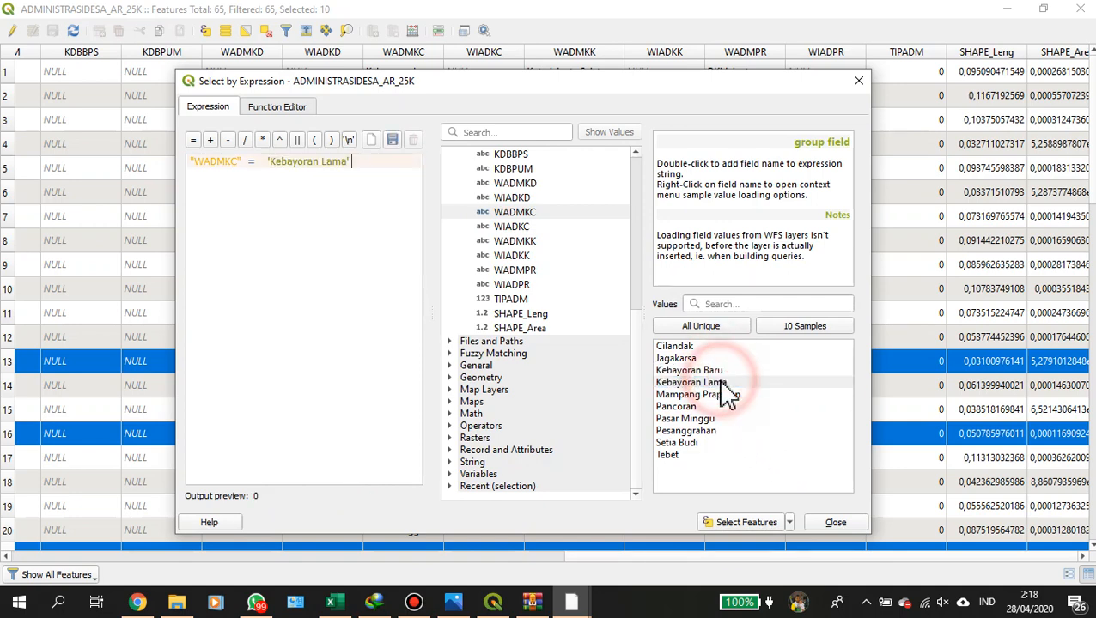
{"action": "left_click", "coordinate": [728, 524]}
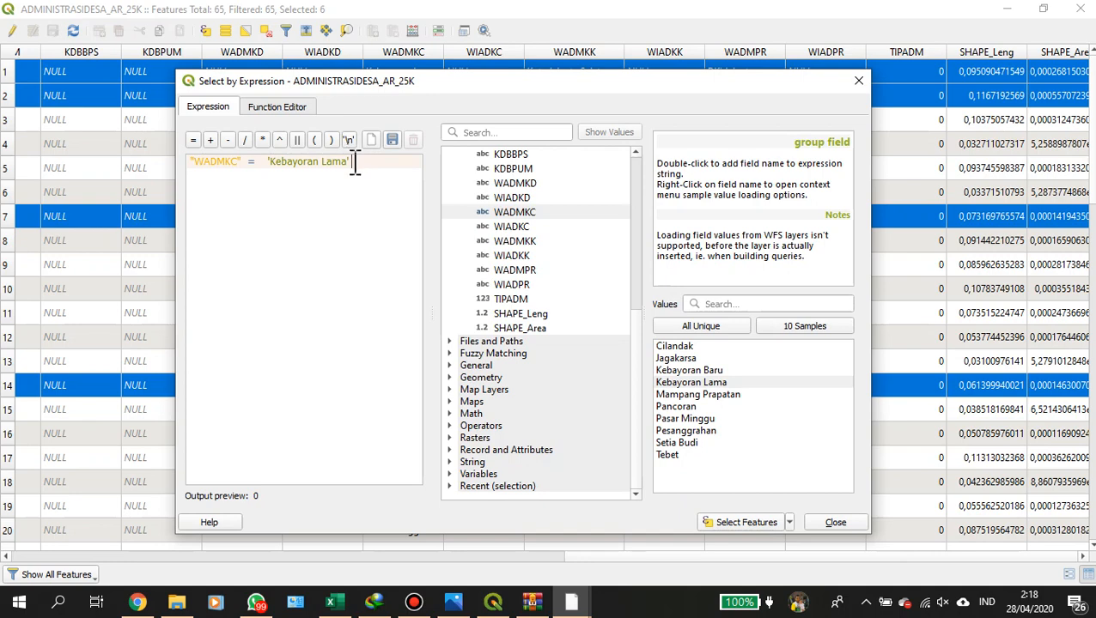
Set the expression to "WADMKC" = 'Kebayoran Baru', select the matching features, and return to the map with the dialog closed.
{"action": "left_click_drag", "start_coordinate": [355, 163], "coordinate": [295, 165]}
{"action": "type", "text": "k"}
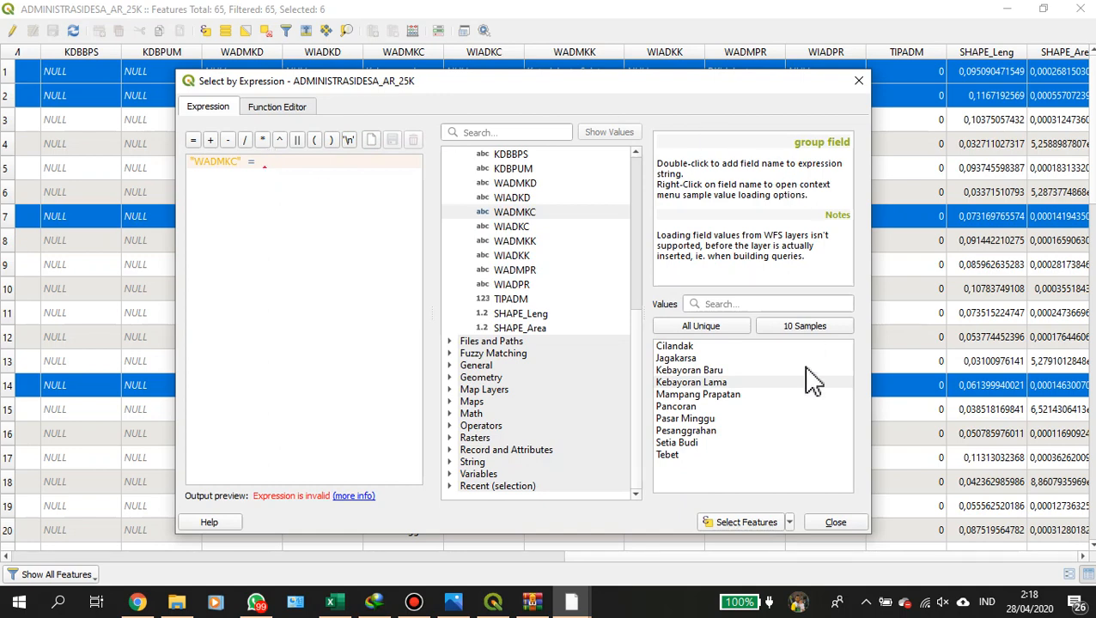
{"action": "double_click", "coordinate": [680, 371]}
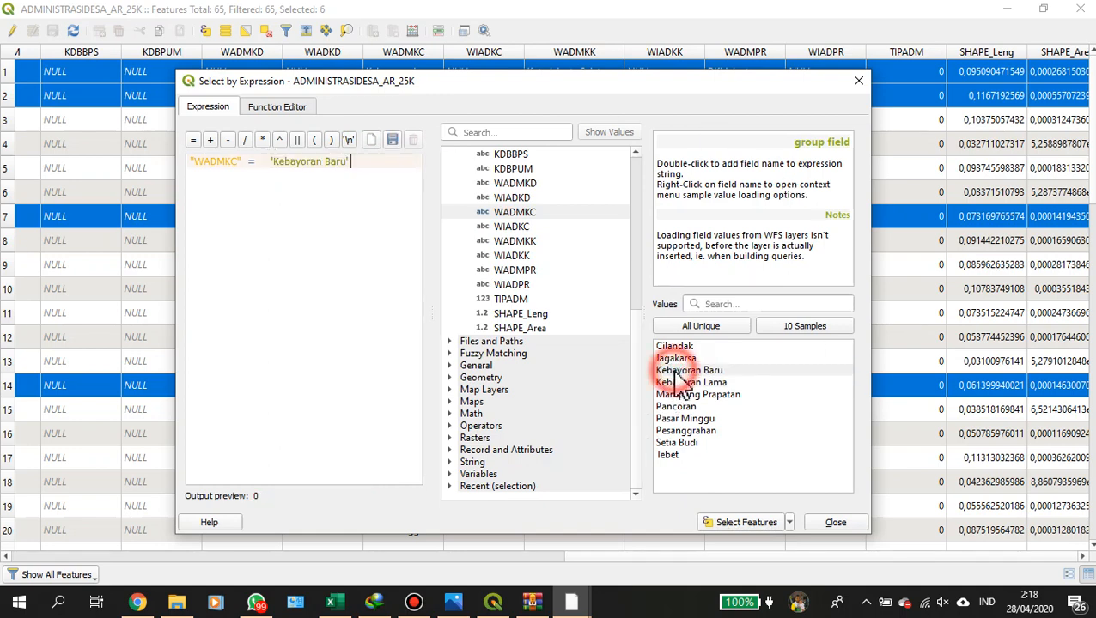
{"action": "left_click", "coordinate": [747, 522]}
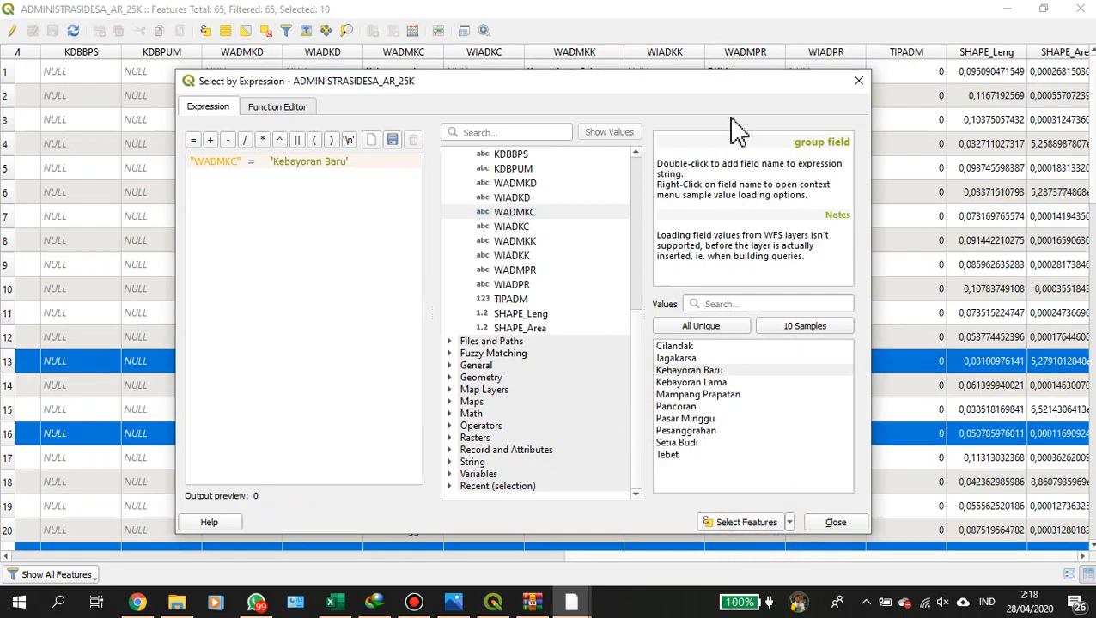
{"action": "left_click", "coordinate": [824, 526]}
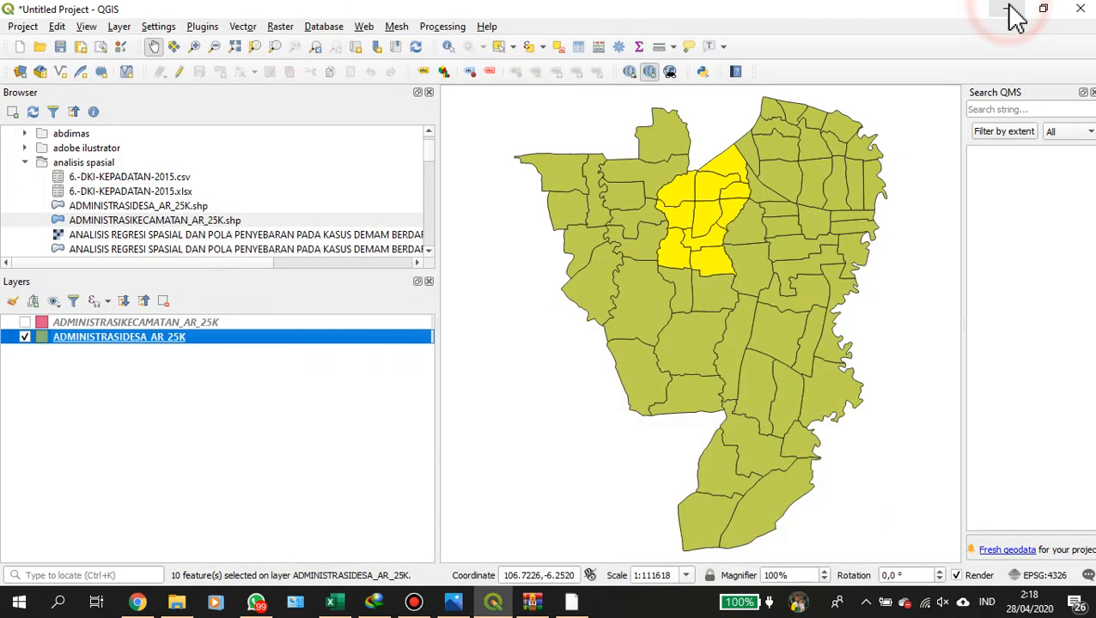
{"action": "left_click", "coordinate": [1007, 11]}
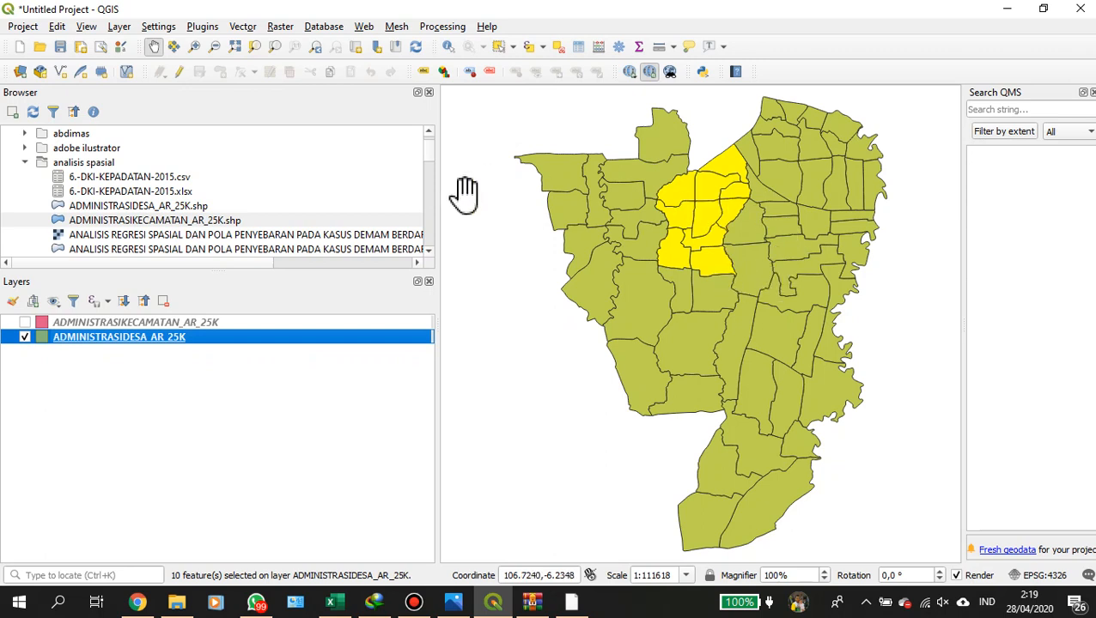
Turn on editing for the ADMINISTRASIDESA_AR_25K layer.
{"action": "left_click", "coordinate": [178, 72]}
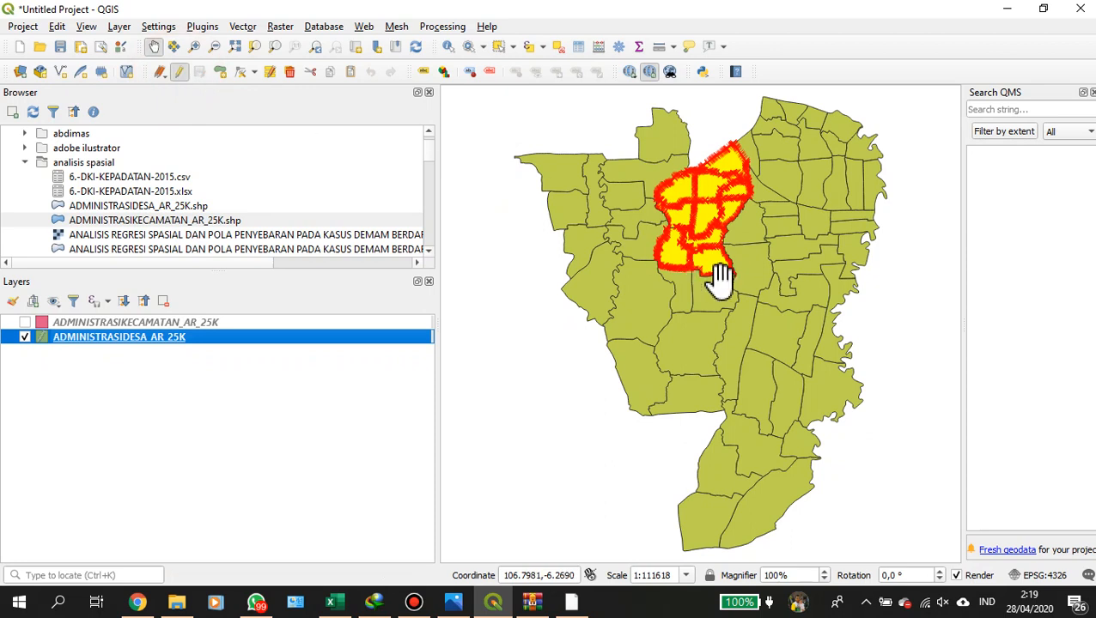
{"action": "left_click", "coordinate": [178, 72]}
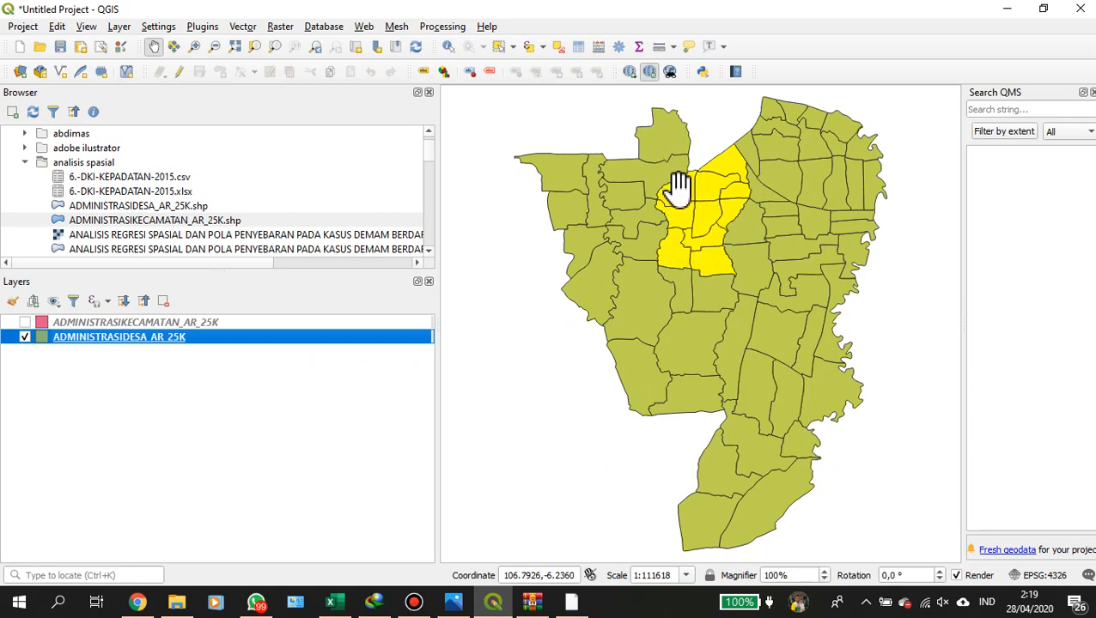
{"action": "left_click", "coordinate": [179, 73]}
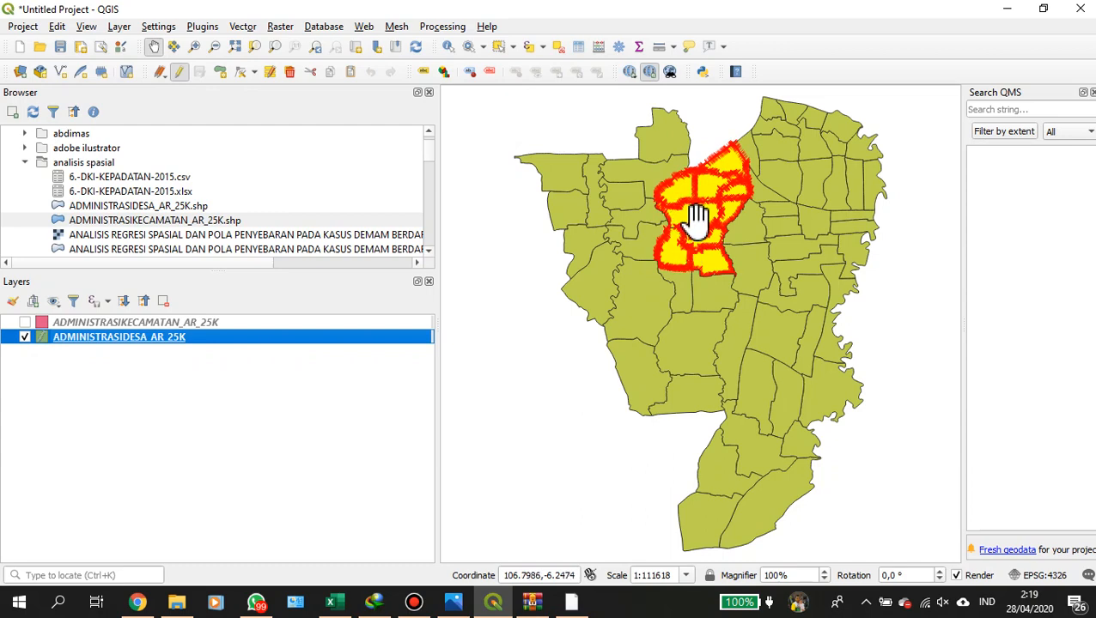
{"action": "right_click", "coordinate": [76, 354]}
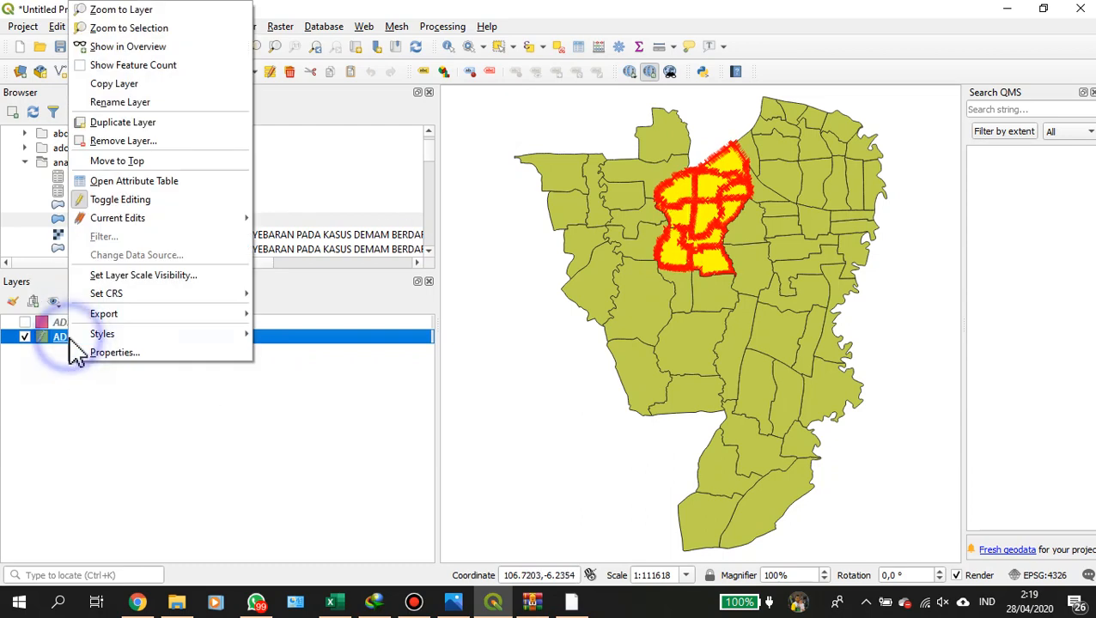
{"action": "left_click", "coordinate": [43, 391]}
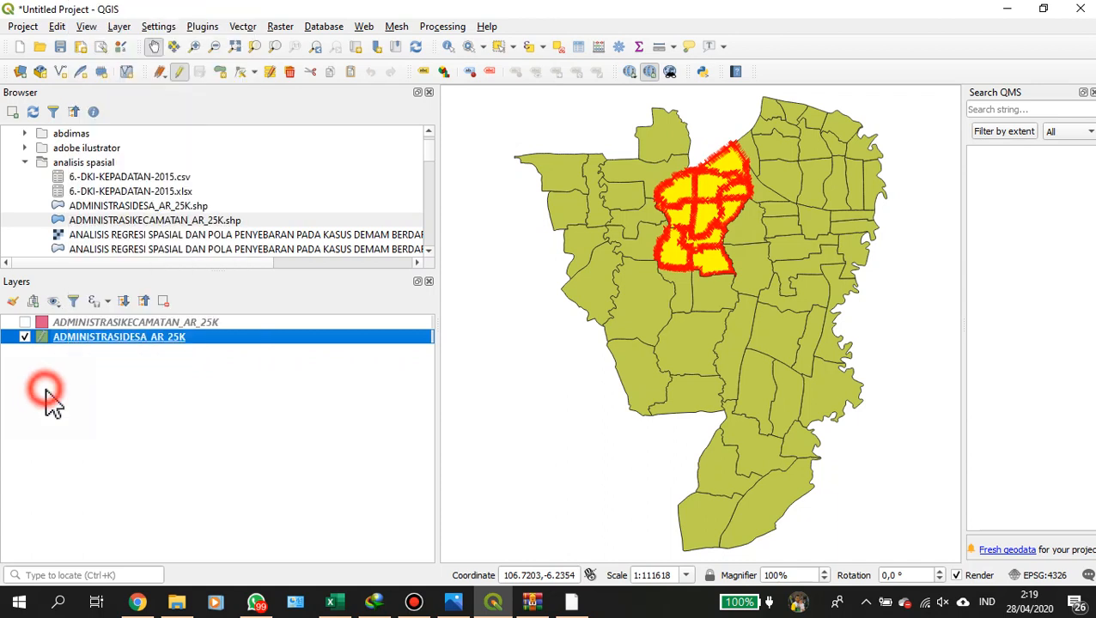
Export ADMINISTRASIDESA_AR_25K as an ESRI Shapefile named "kecamatan keb.baru" in EPSG:4326 - WGS 84, without restricting it to selected features, and add it to the map.
{"action": "left_click", "coordinate": [62, 343]}
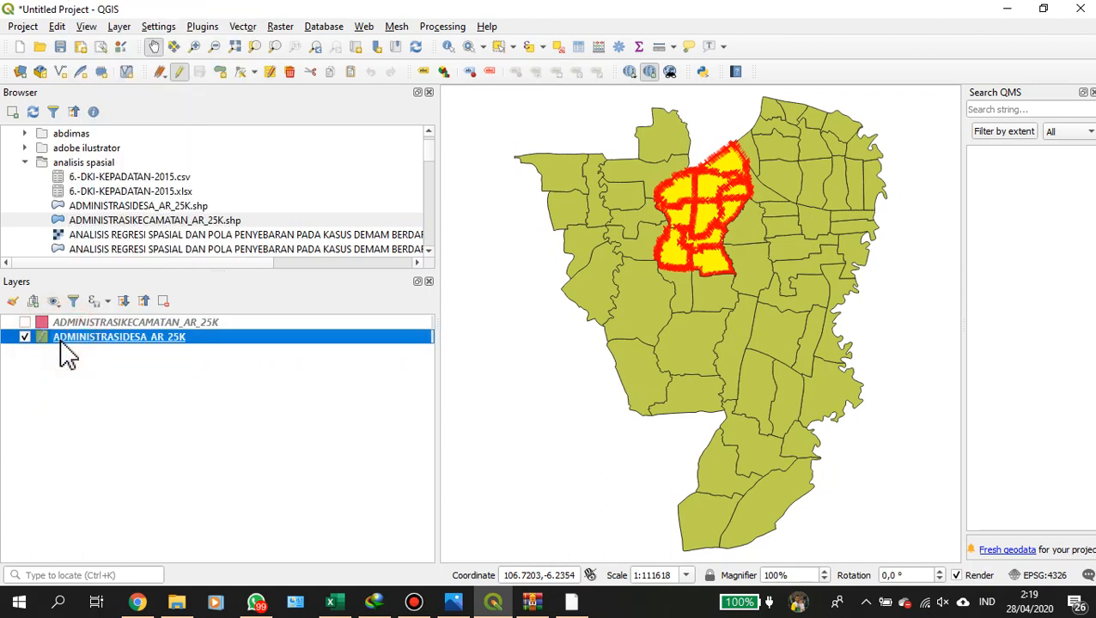
{"action": "right_click", "coordinate": [74, 339]}
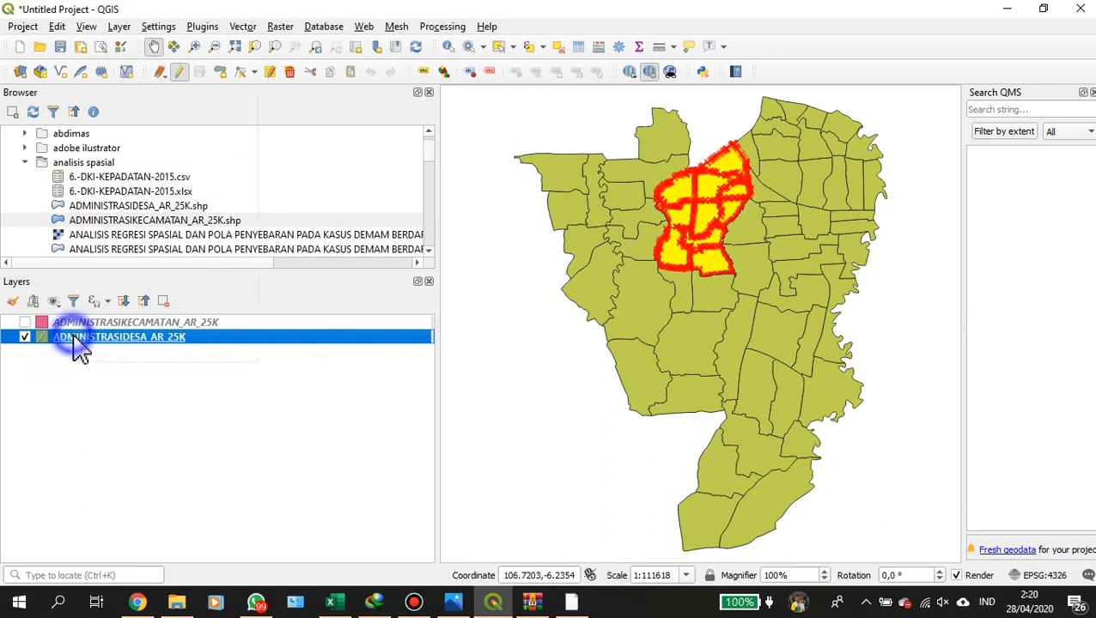
{"action": "mouse_move", "coordinate": [97, 219]}
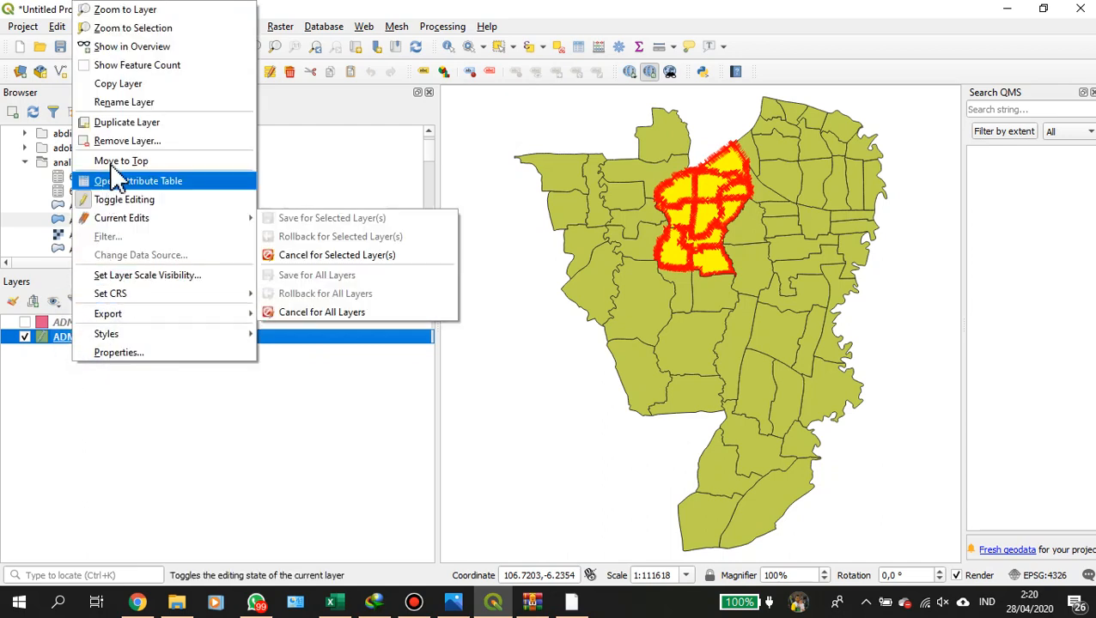
{"action": "mouse_move", "coordinate": [165, 316]}
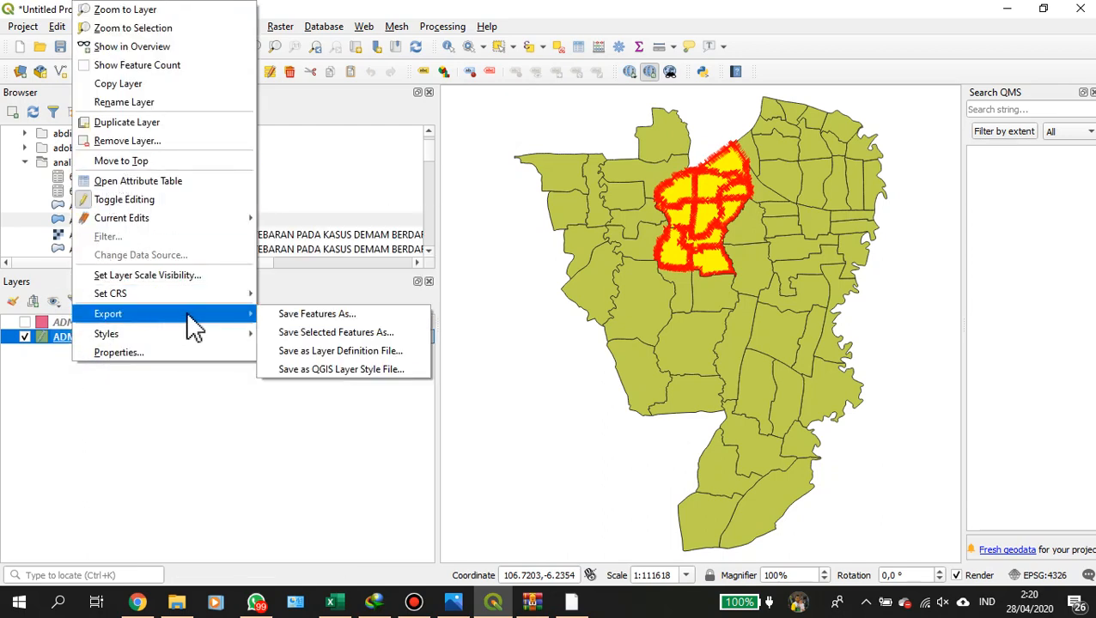
{"action": "left_click", "coordinate": [298, 314]}
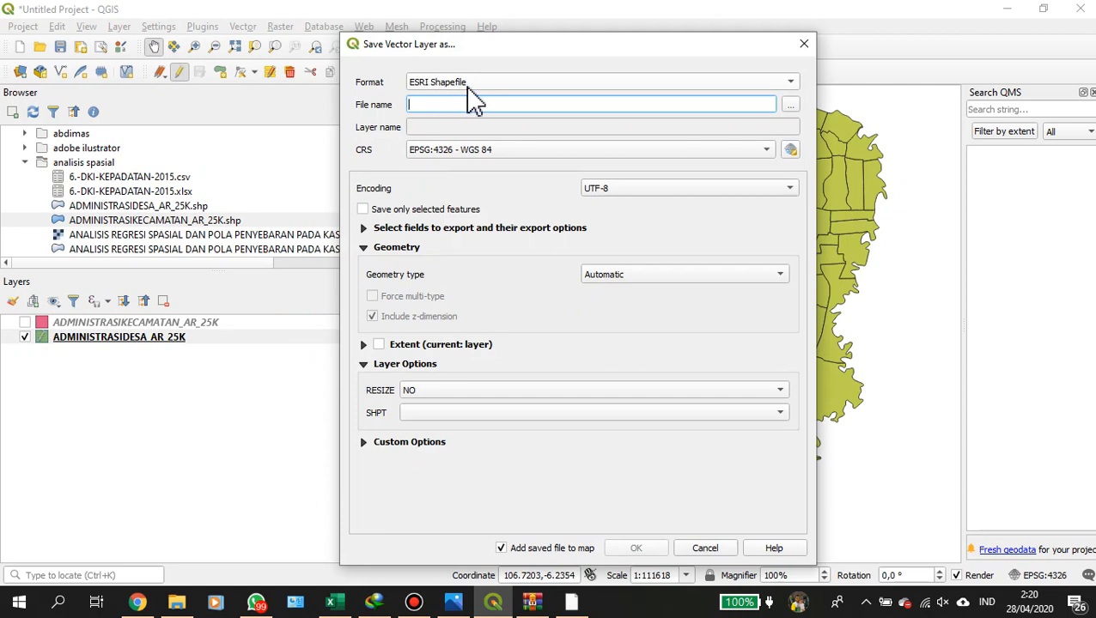
{"action": "left_click", "coordinate": [462, 104]}
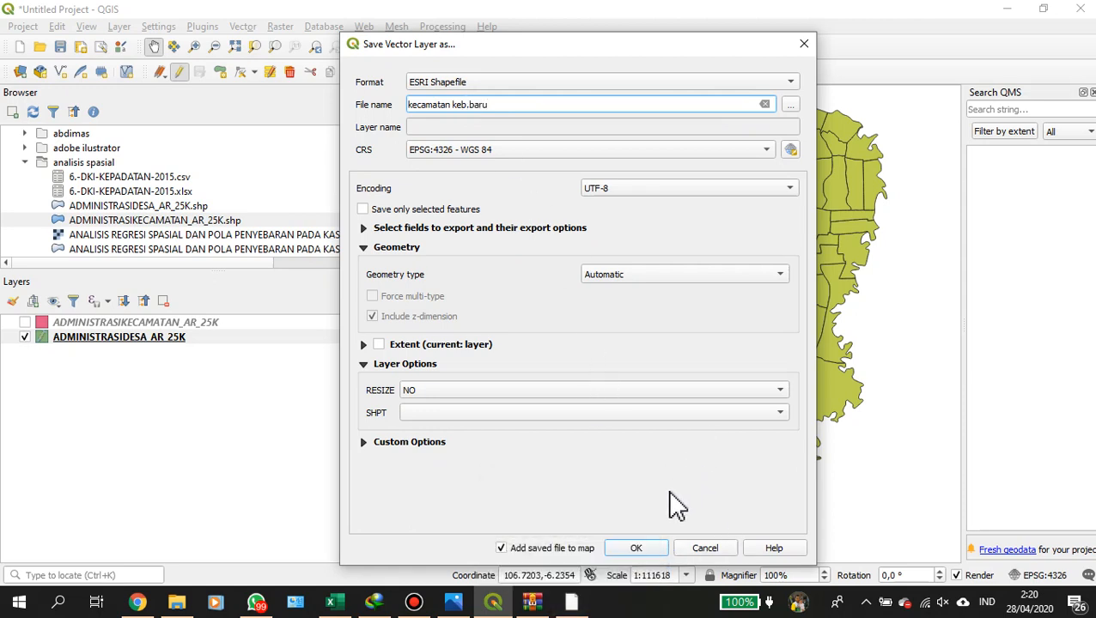
{"action": "left_click", "coordinate": [647, 548]}
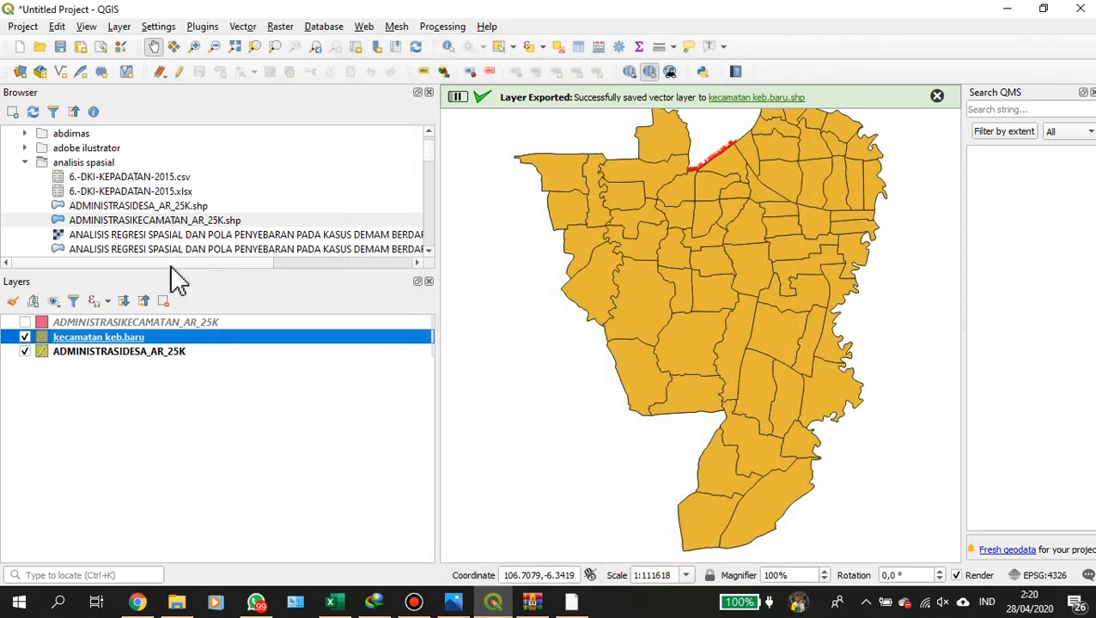
Compare kecamatan keb.baru with ADMINISTRASIDESA_AR_25K by toggling their visibility, leaving only ADMINISTRASIDESA_AR_25K shown.
{"action": "left_click", "coordinate": [25, 352]}
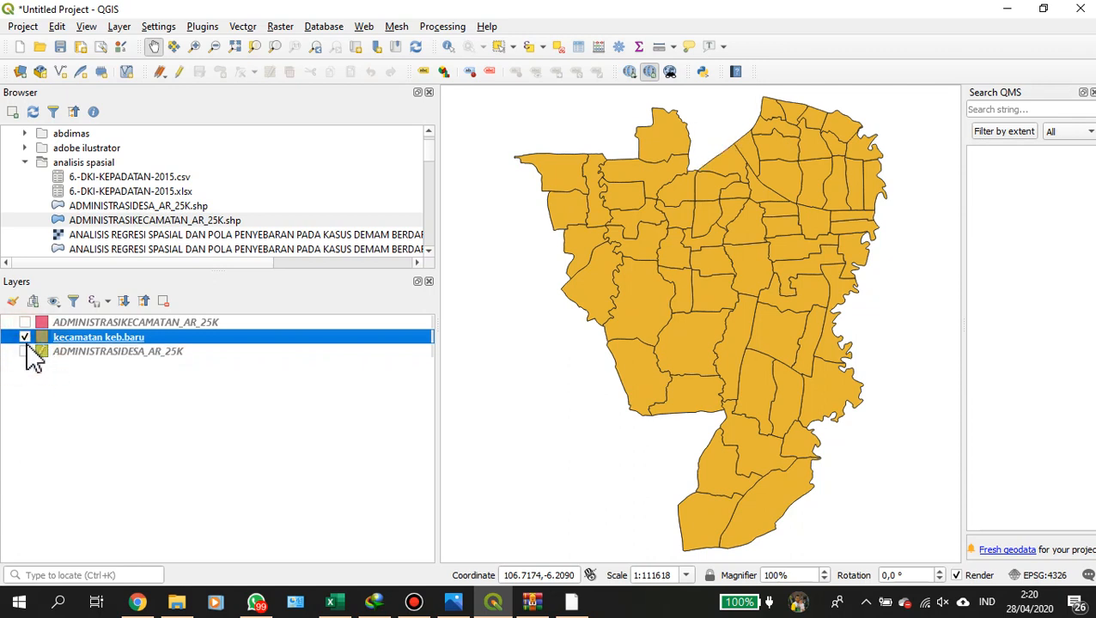
{"action": "left_click", "coordinate": [25, 338]}
{"action": "left_click", "coordinate": [24, 337]}
{"action": "mouse_move", "coordinate": [640, 200]}
{"action": "left_mouse_down"}
{"action": "mouse_move", "coordinate": [631, 208]}
{"action": "mouse_move", "coordinate": [624, 196]}
{"action": "left_mouse_up"}
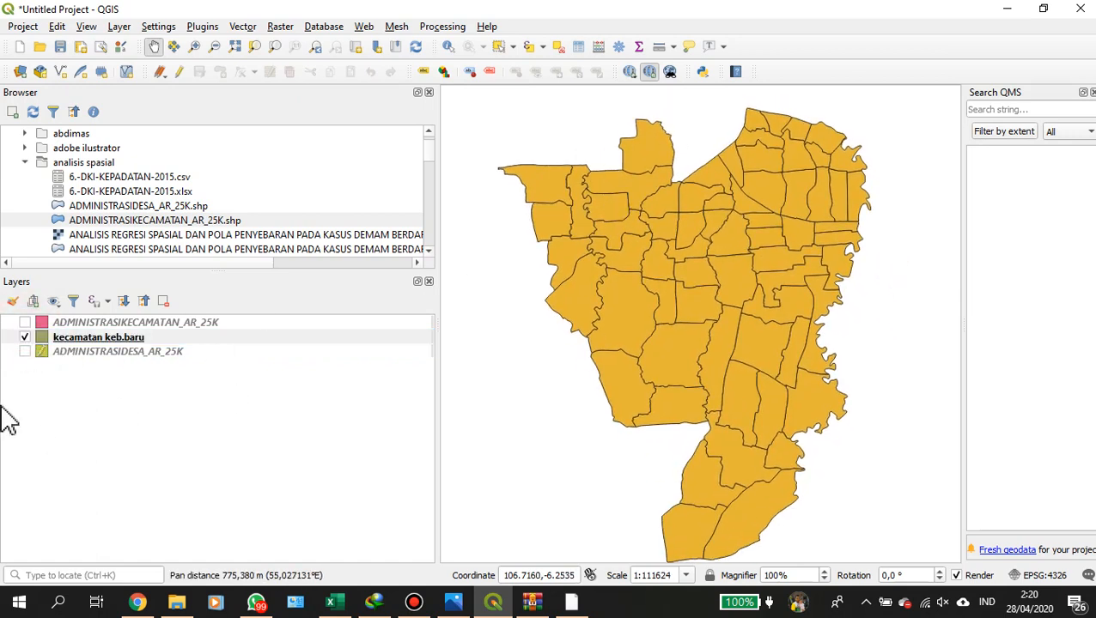
{"action": "left_click", "coordinate": [25, 352]}
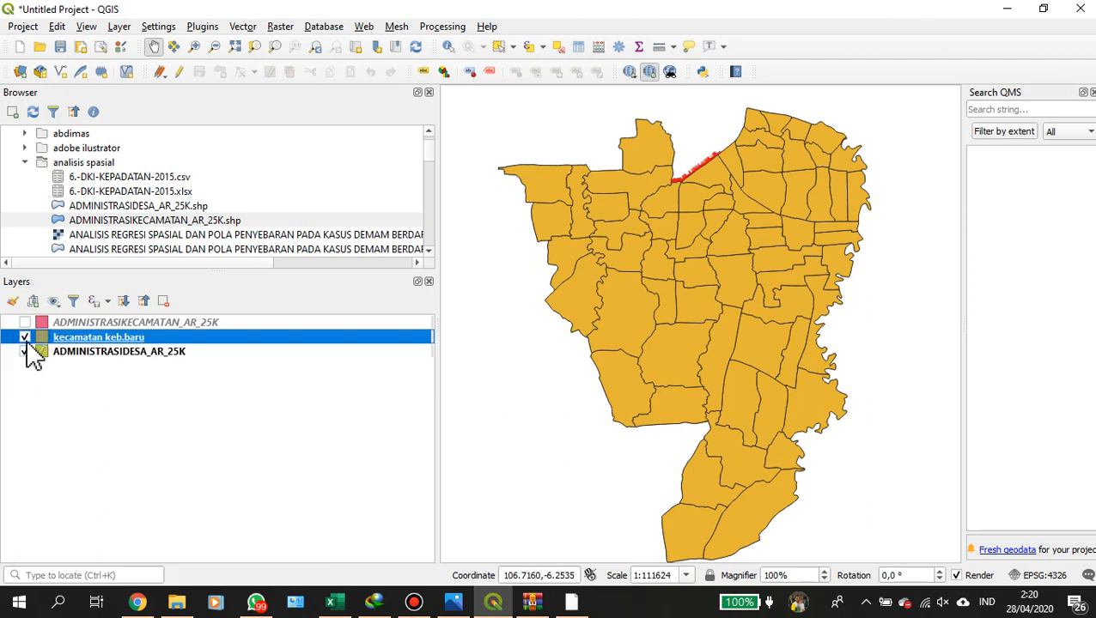
{"action": "left_click", "coordinate": [25, 338]}
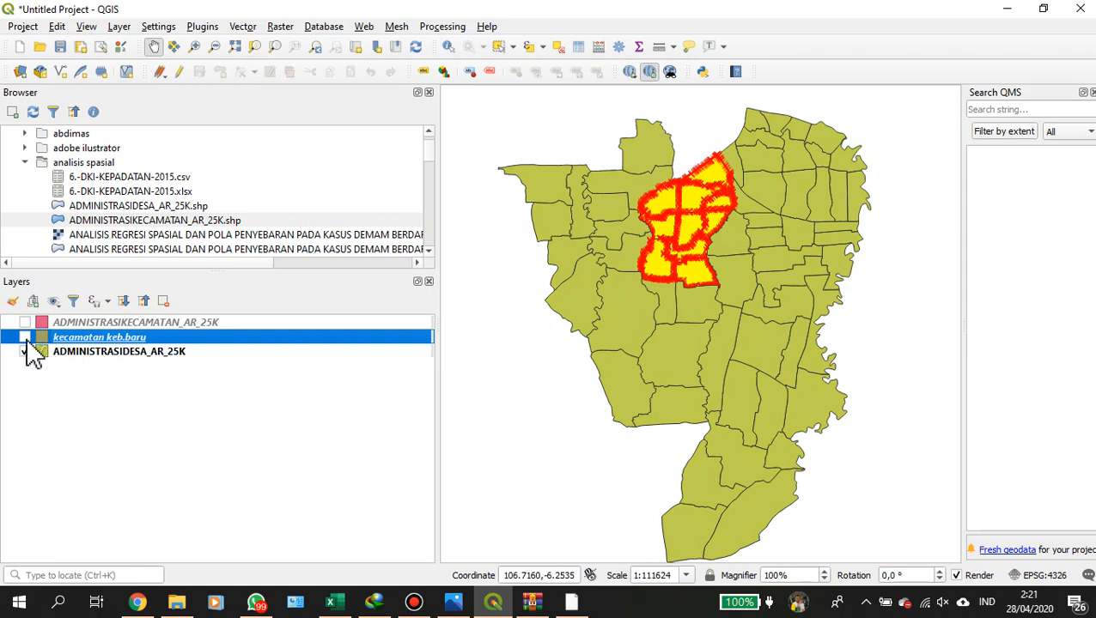
{"action": "left_click", "coordinate": [25, 338]}
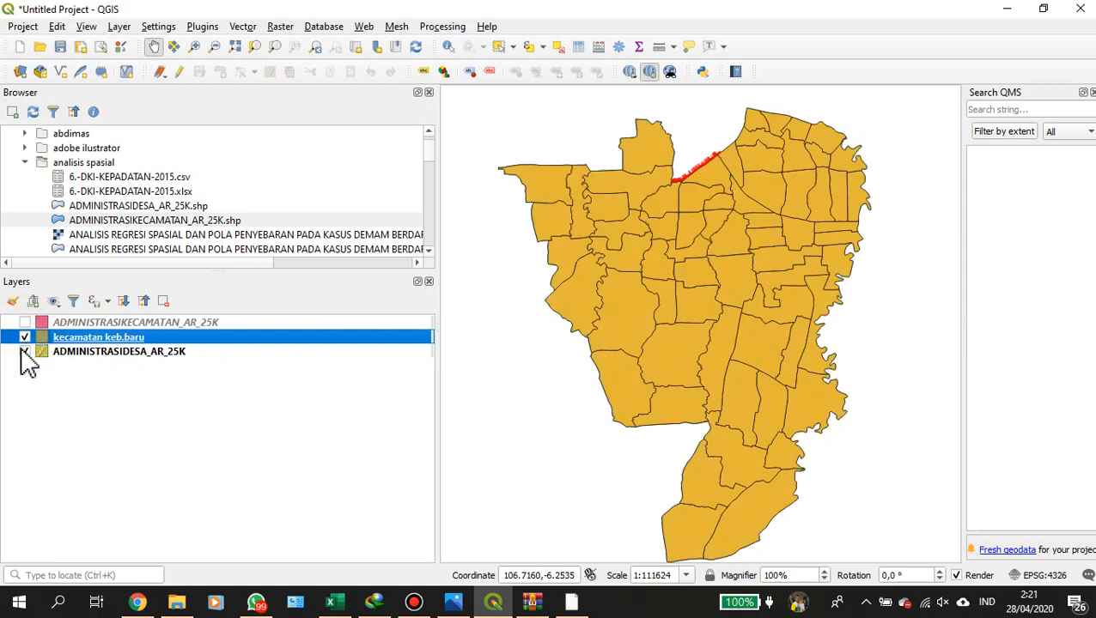
{"action": "left_click", "coordinate": [25, 352]}
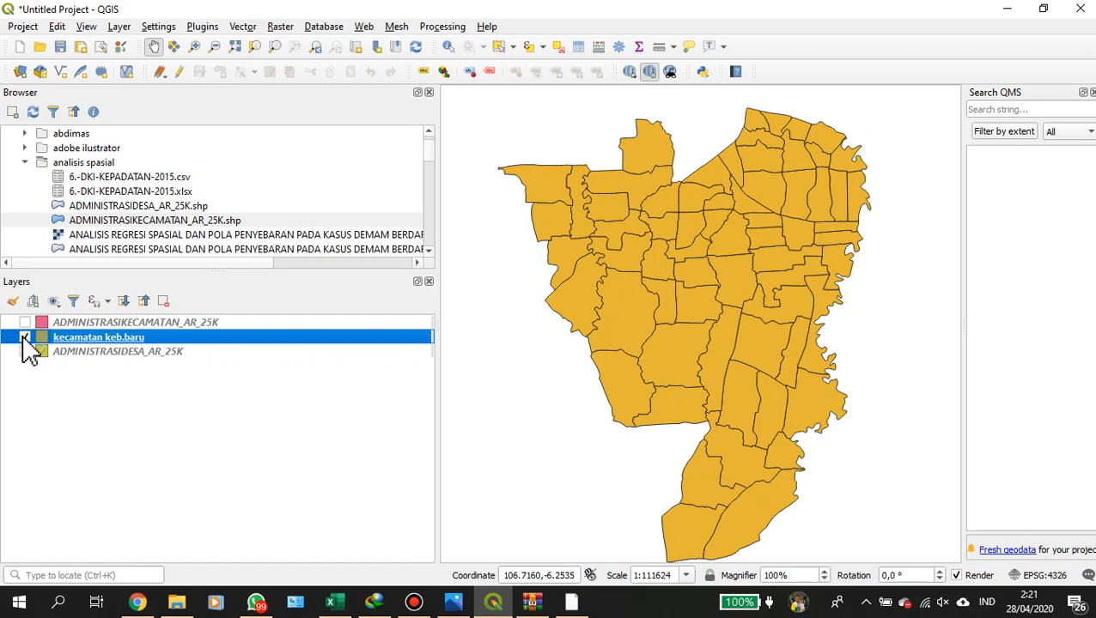
{"action": "left_click", "coordinate": [24, 338]}
{"action": "left_click", "coordinate": [25, 352]}
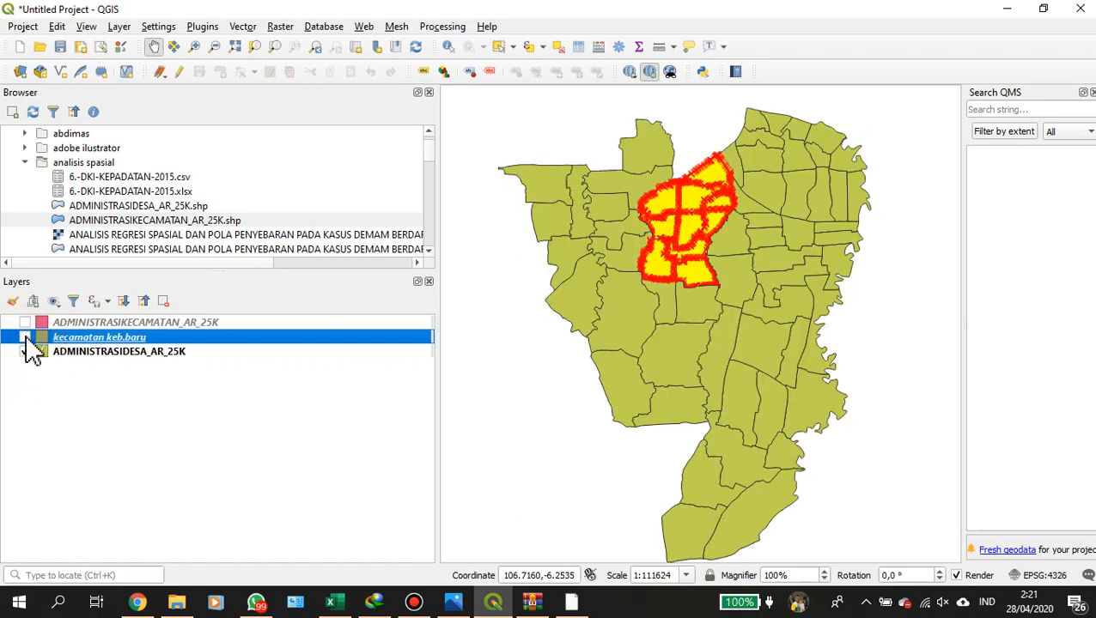
{"action": "left_click", "coordinate": [25, 337]}
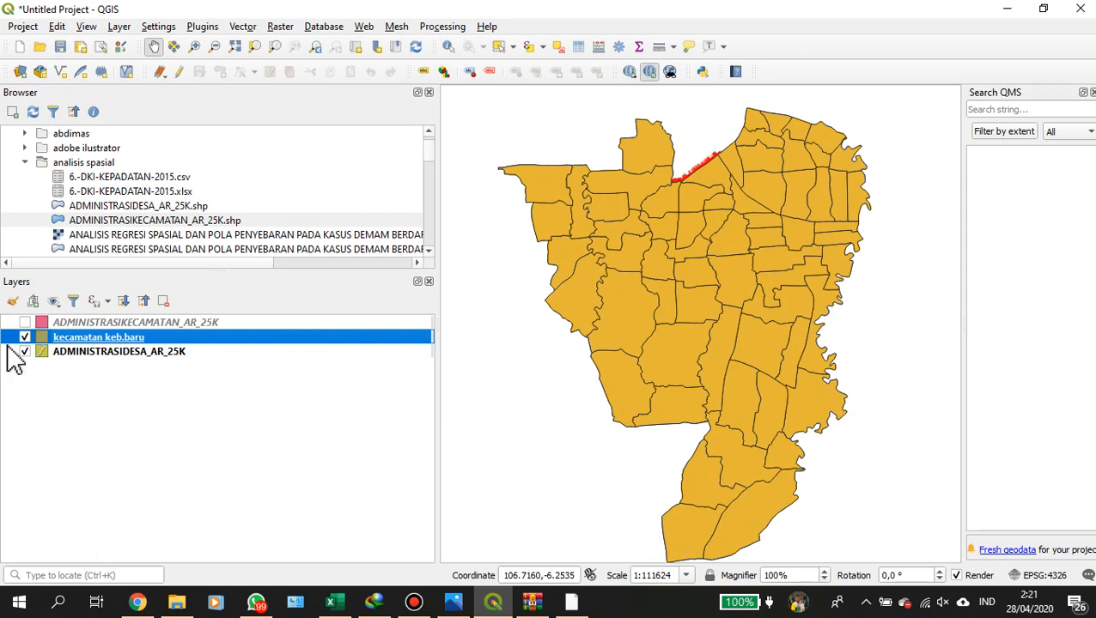
{"action": "left_click", "coordinate": [25, 337]}
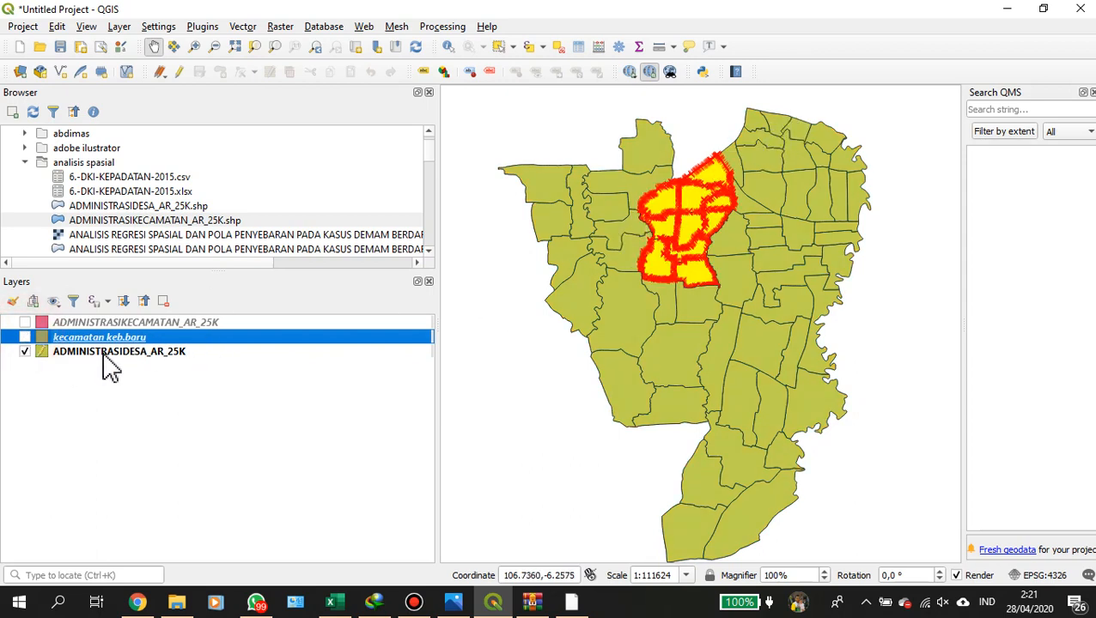
{"action": "scroll", "coordinate": [148, 236], "scroll_direction": "down", "scroll_amount": 1}
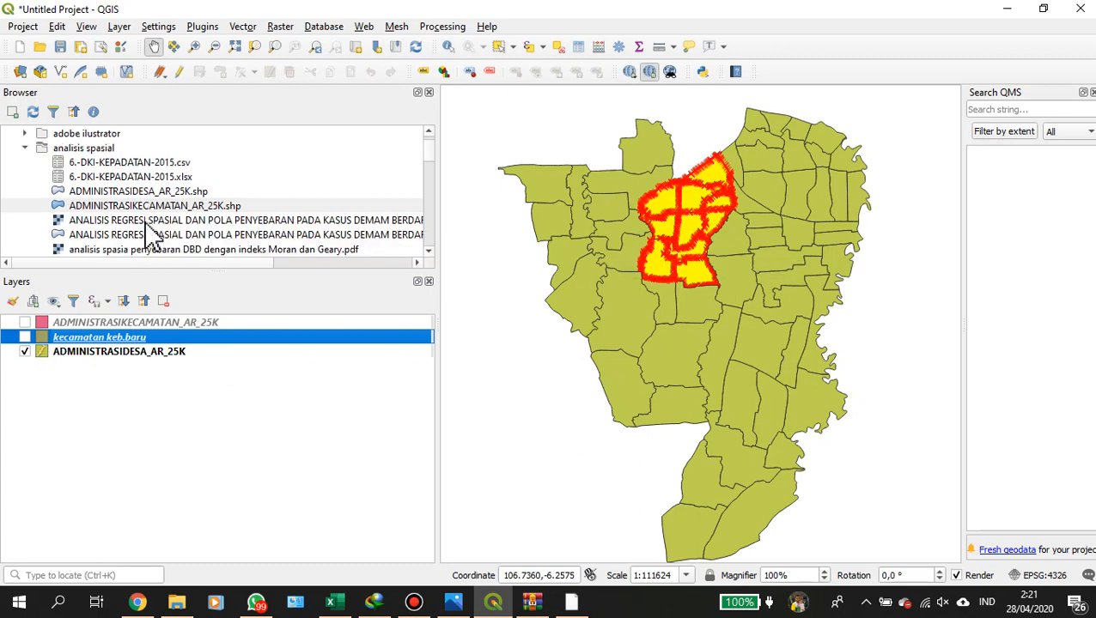
{"action": "scroll", "coordinate": [147, 237], "scroll_direction": "down", "scroll_amount": 3}
{"action": "scroll", "coordinate": [148, 237], "scroll_direction": "up", "scroll_amount": 3}
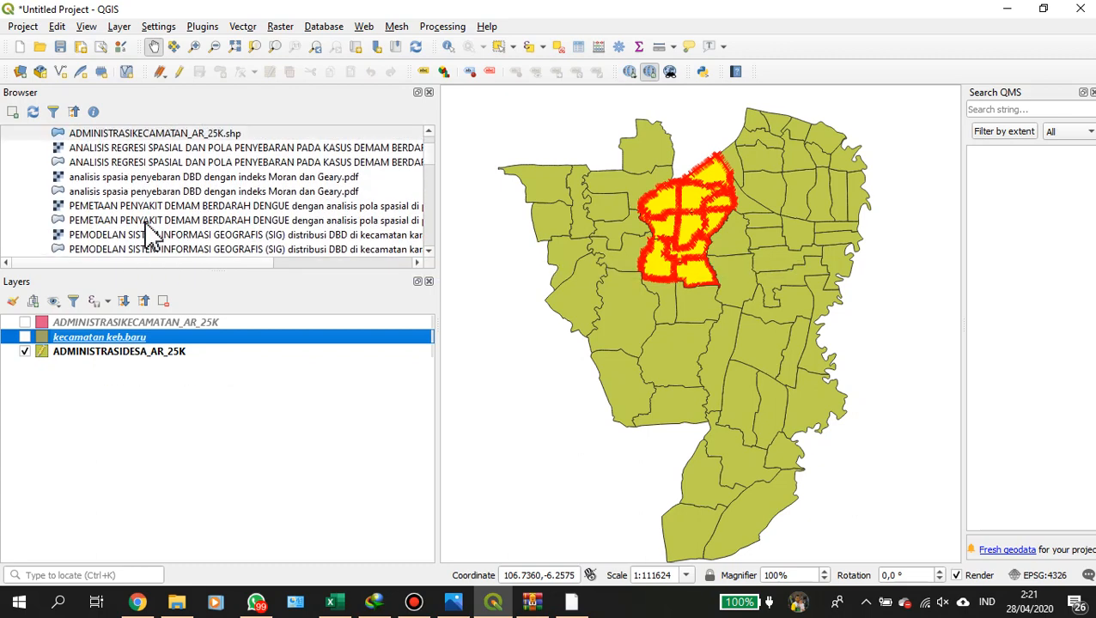
{"action": "scroll", "coordinate": [147, 236], "scroll_direction": "up", "scroll_amount": 1}
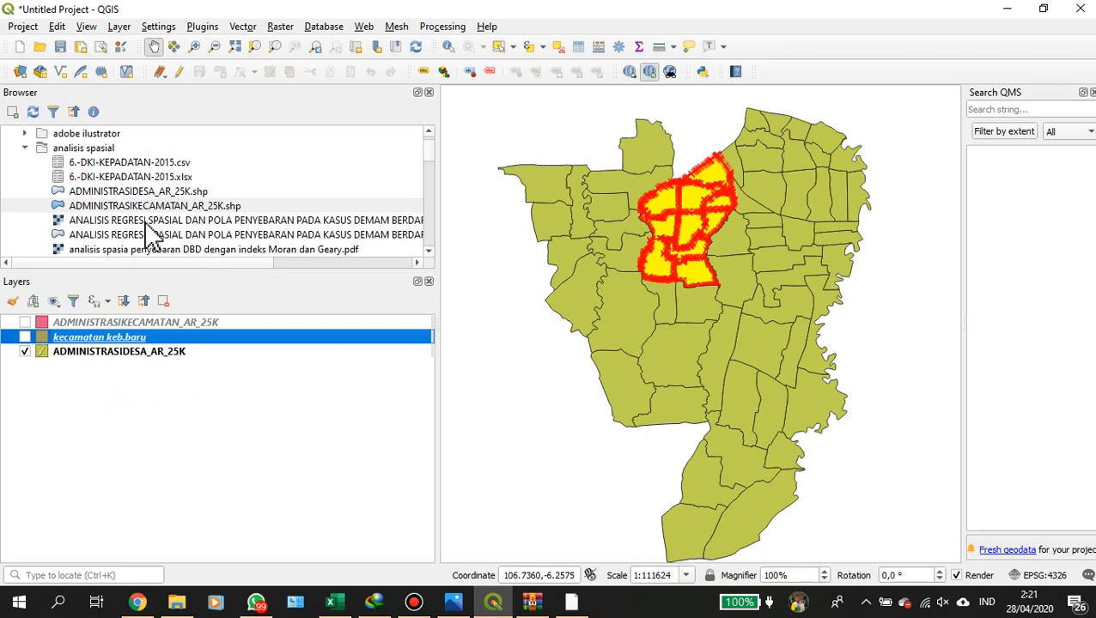
{"action": "left_click", "coordinate": [63, 353]}
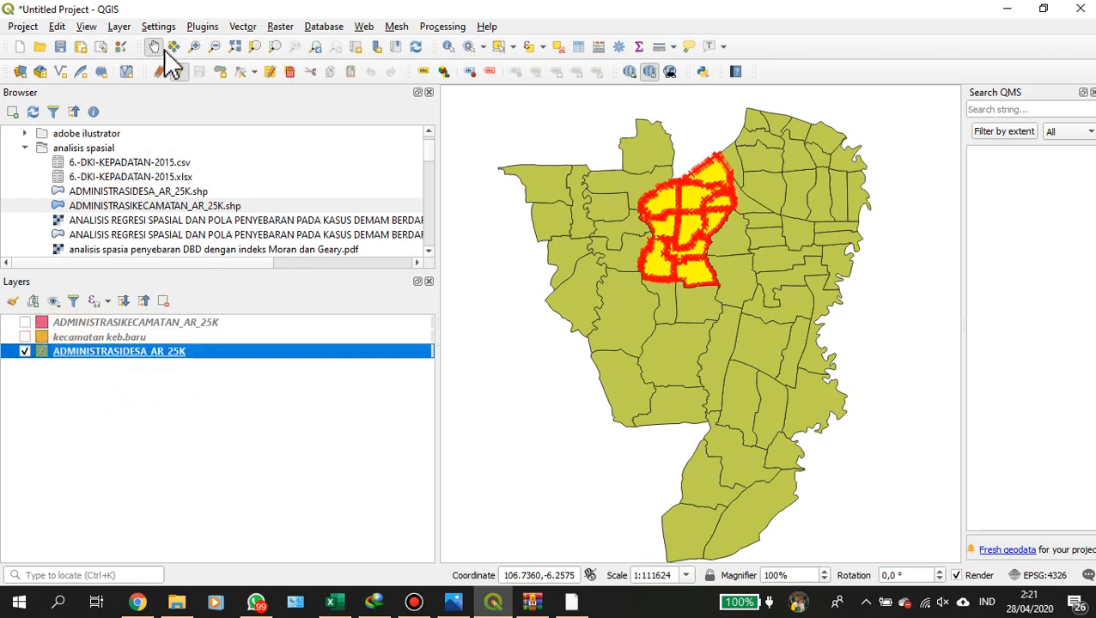
{"action": "left_click", "coordinate": [181, 75]}
{"action": "left_click", "coordinate": [183, 75]}
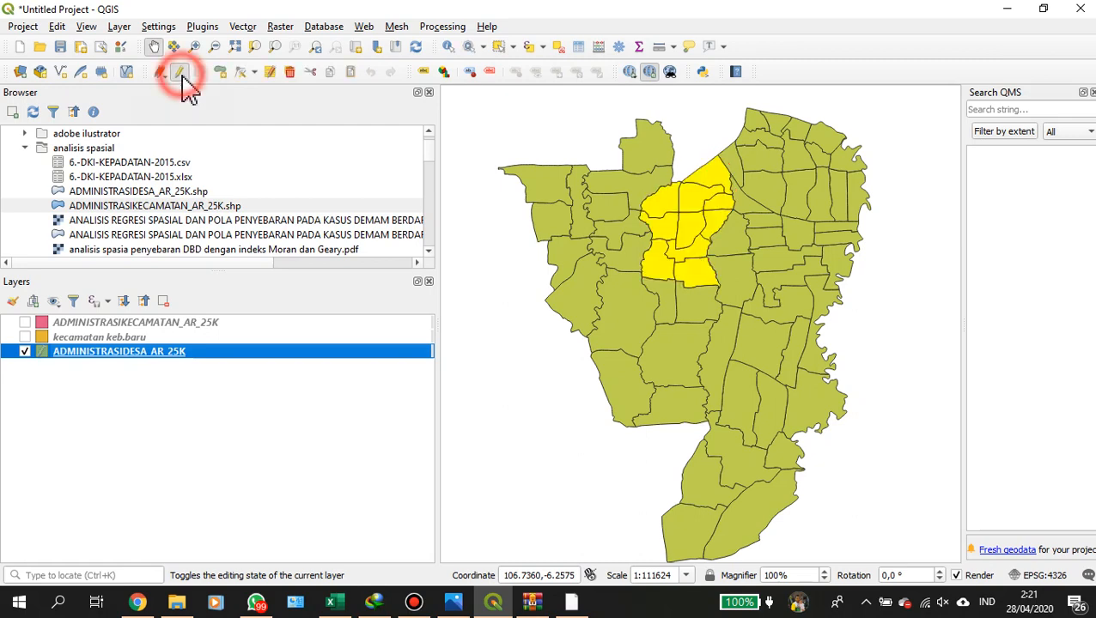
{"action": "right_click", "coordinate": [142, 359]}
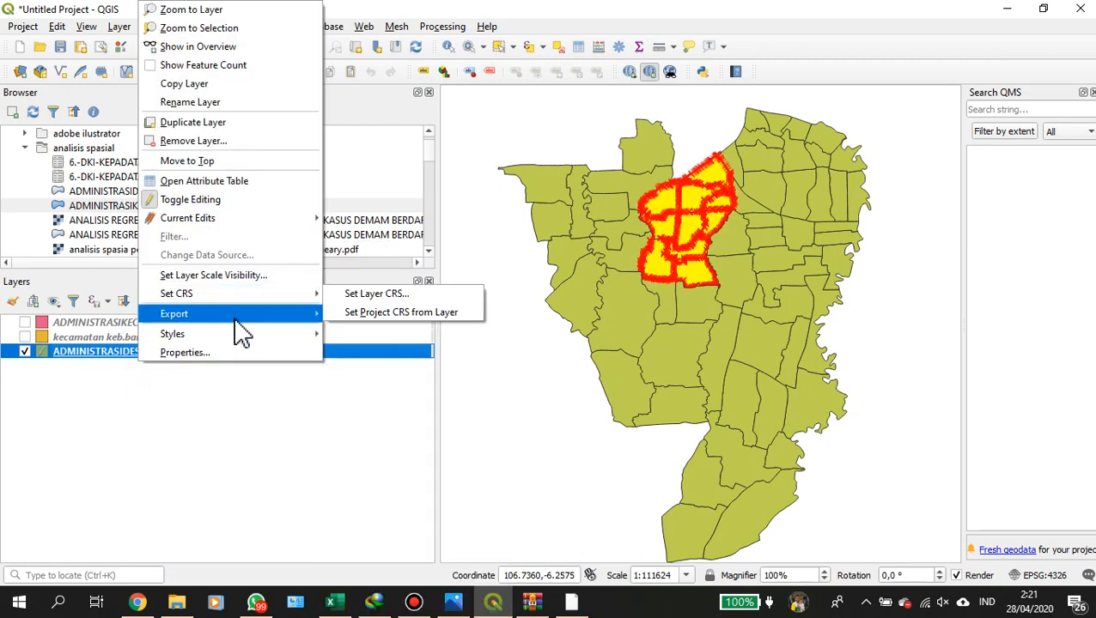
{"action": "mouse_move", "coordinate": [234, 319]}
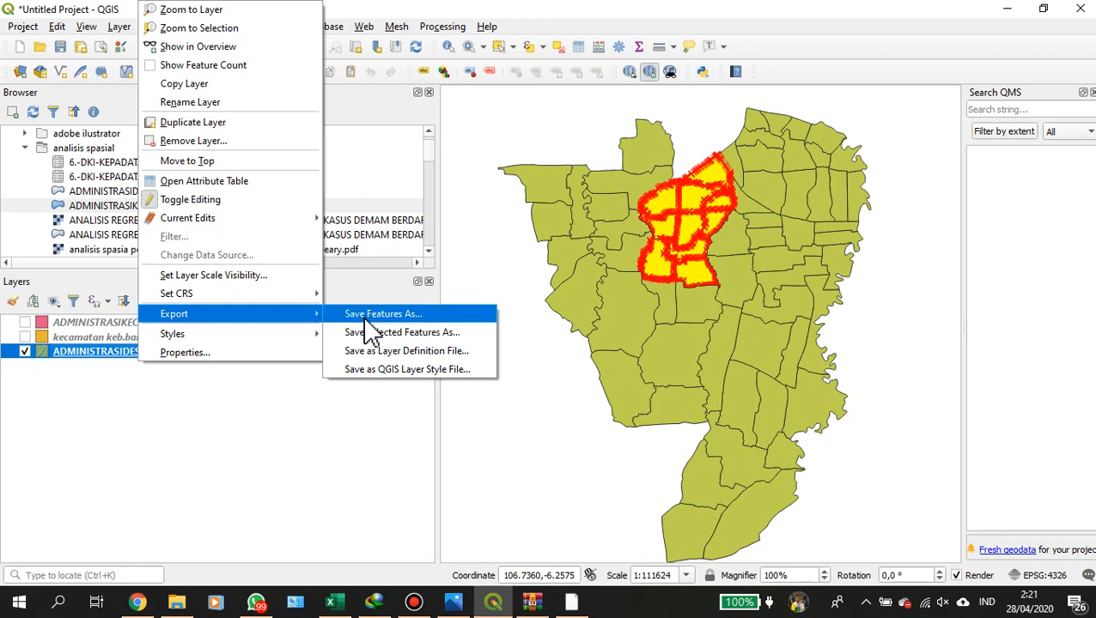
{"action": "left_click", "coordinate": [305, 390]}
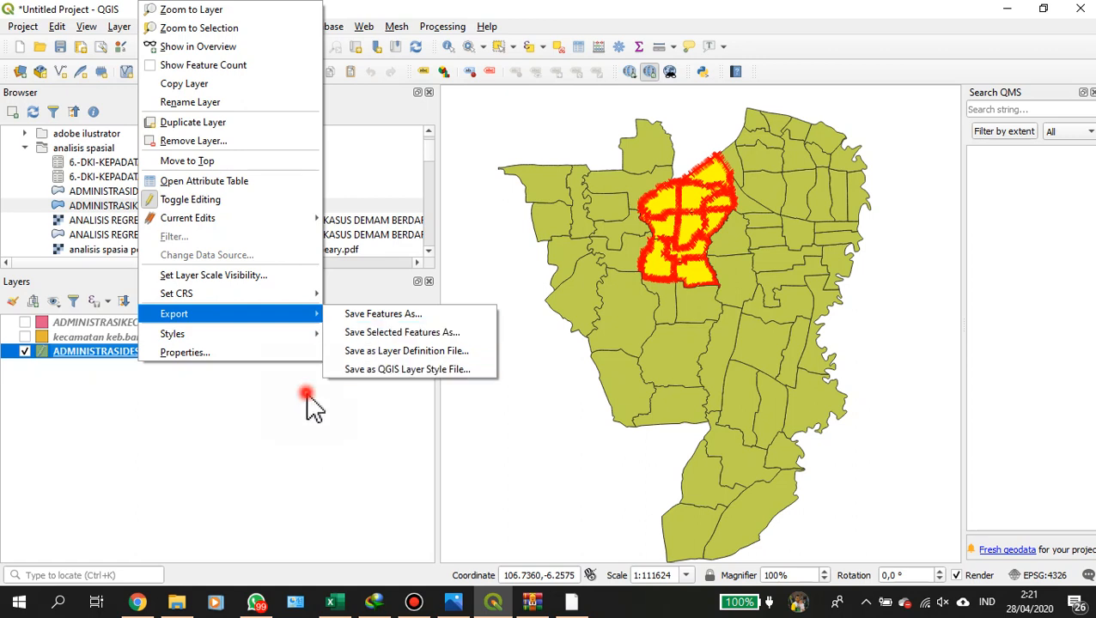
Remove the kecamatan keb.baru layer from the project and leave only ADMINISTRASIDESA_AR_25K shown.
{"action": "left_click", "coordinate": [25, 336]}
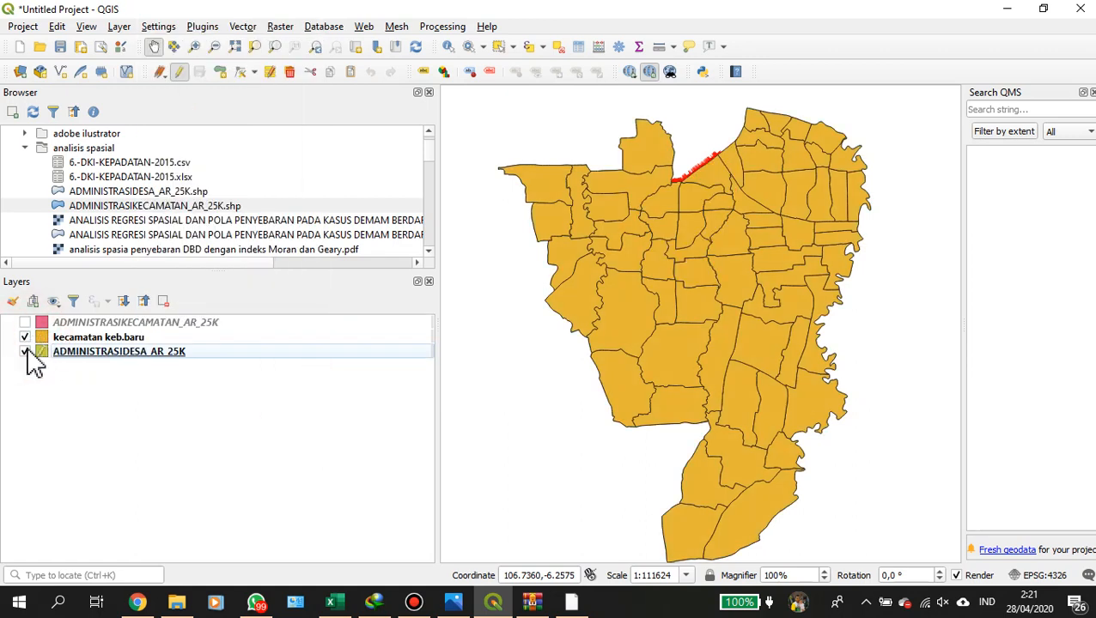
{"action": "left_click", "coordinate": [25, 352]}
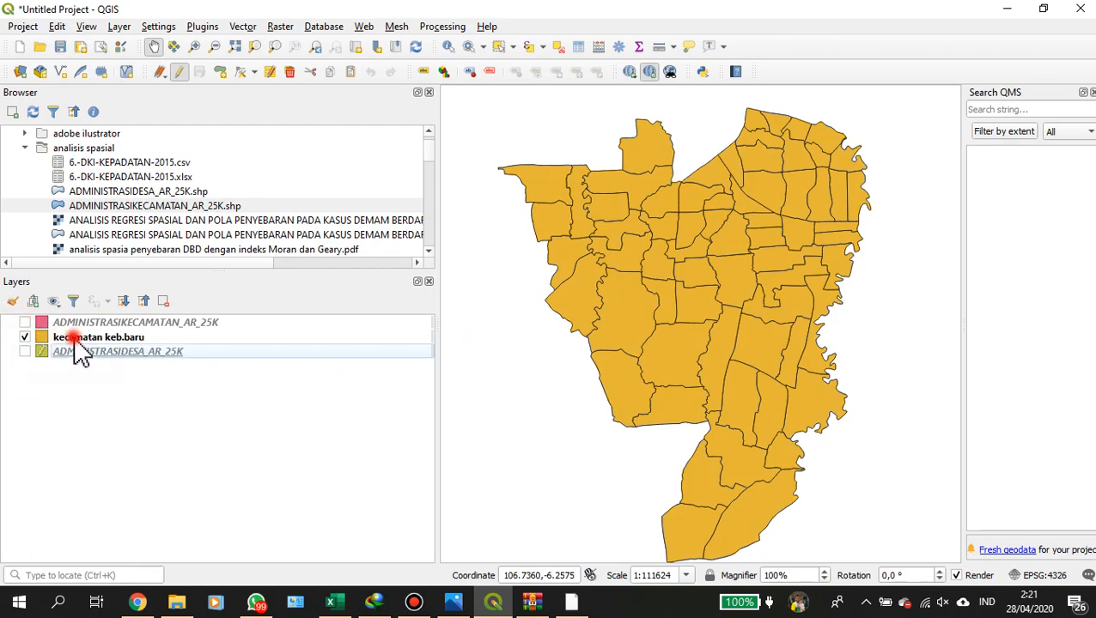
{"action": "right_click", "coordinate": [76, 340]}
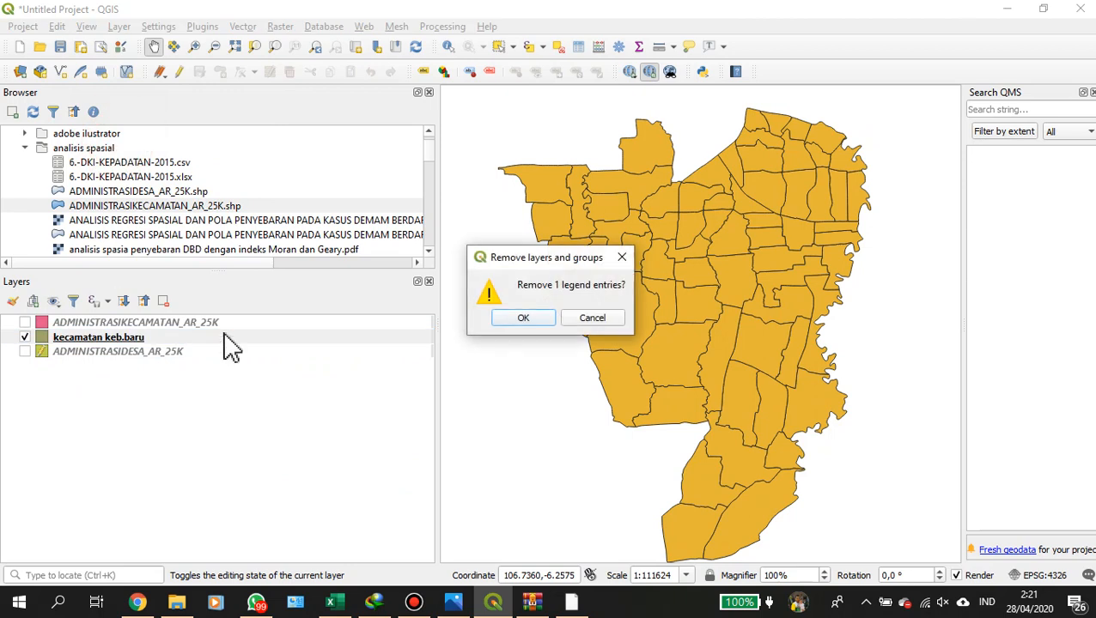
{"action": "left_click", "coordinate": [532, 319]}
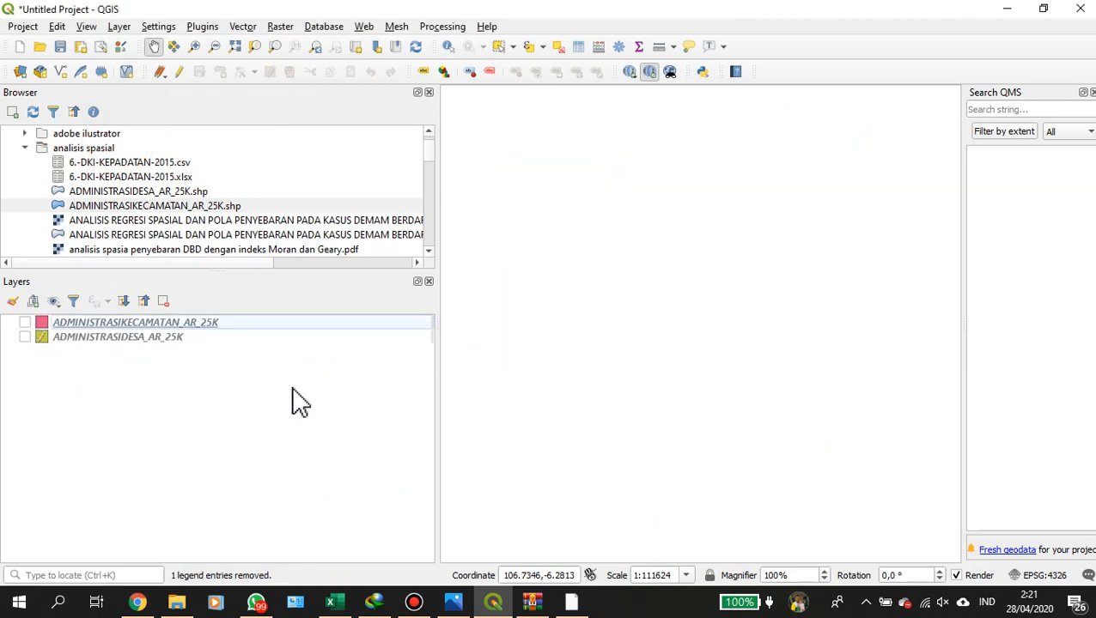
{"action": "left_click", "coordinate": [25, 338]}
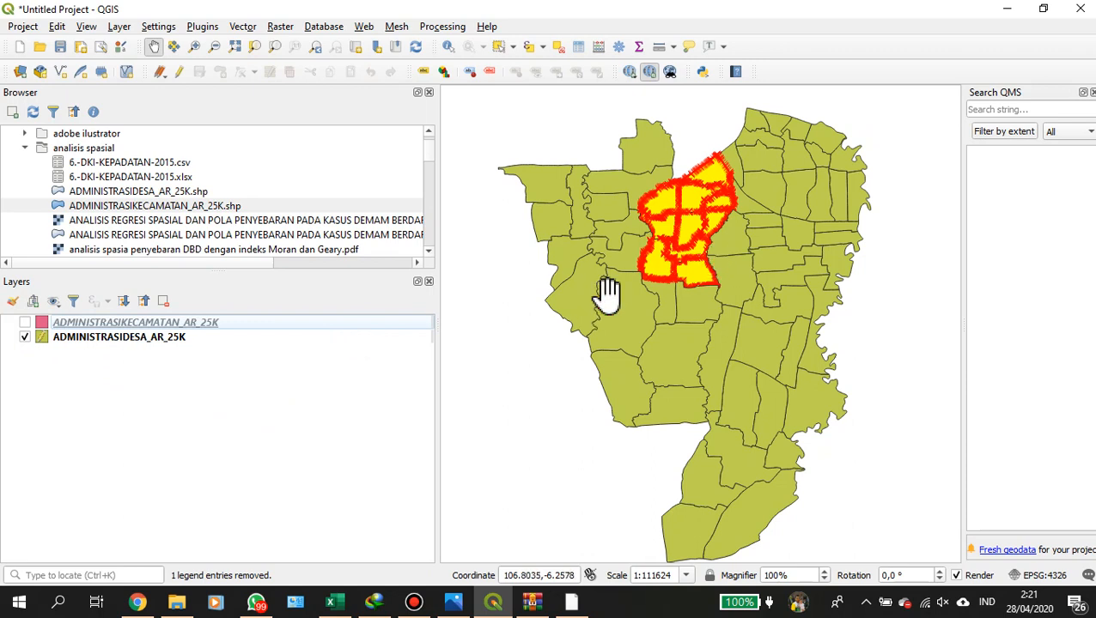
Export only the selected features of ADMINISTRASIDESA_AR_25K as an ESRI Shapefile named "kec Kab Baru" in EPSG:4326 - WGS 84, adding it to the map.
{"action": "right_click", "coordinate": [106, 340]}
{"action": "mouse_move", "coordinate": [250, 299]}
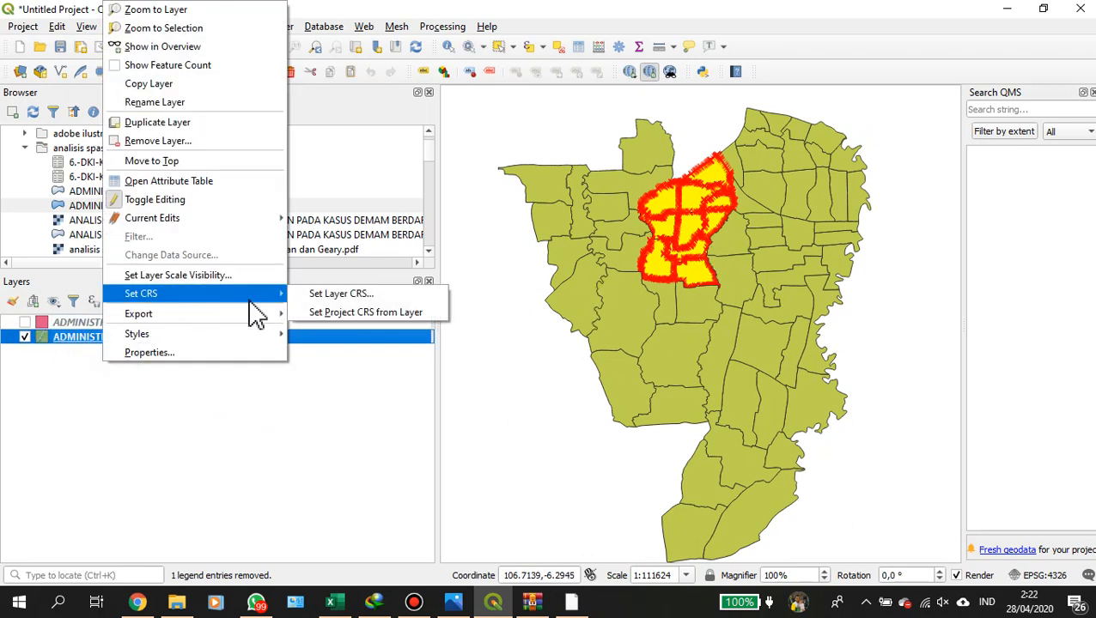
{"action": "mouse_move", "coordinate": [274, 314]}
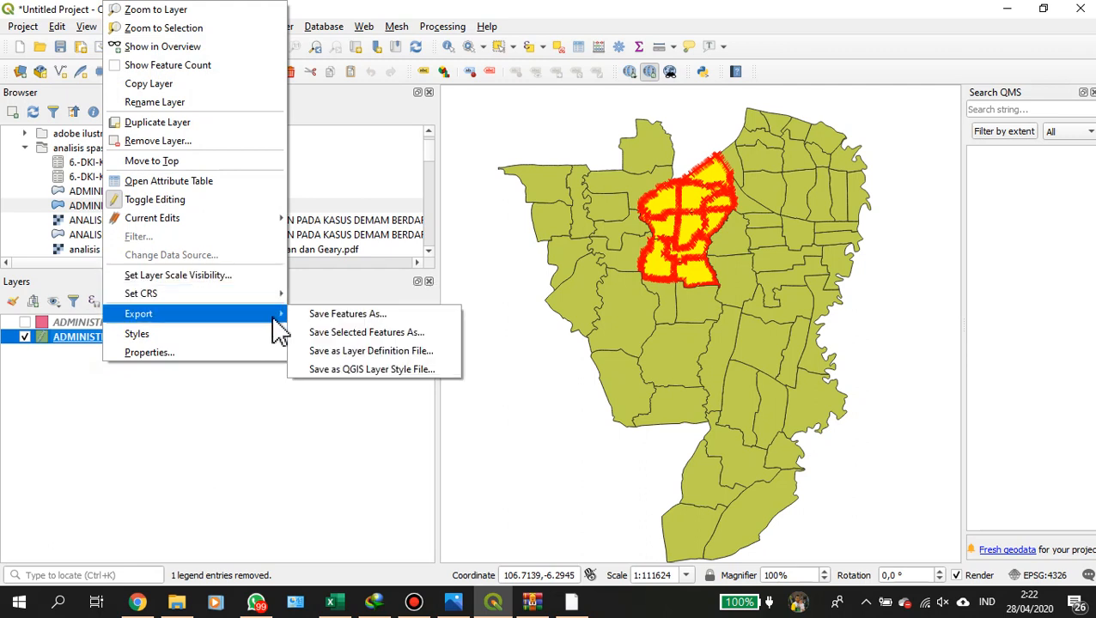
{"action": "left_click", "coordinate": [323, 339]}
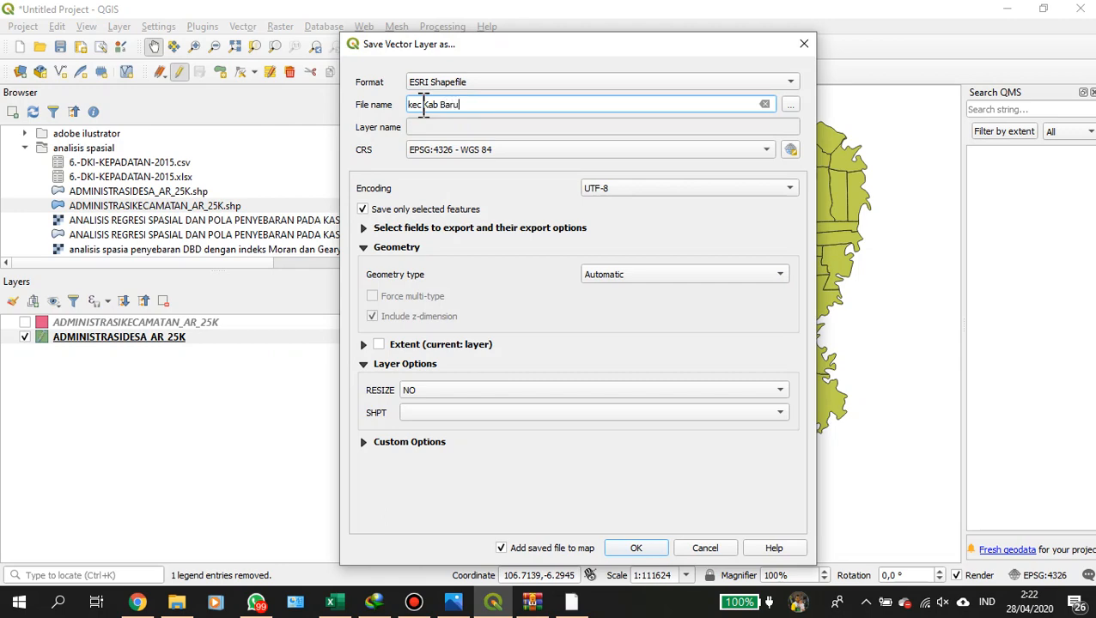
{"action": "left_click", "coordinate": [636, 548]}
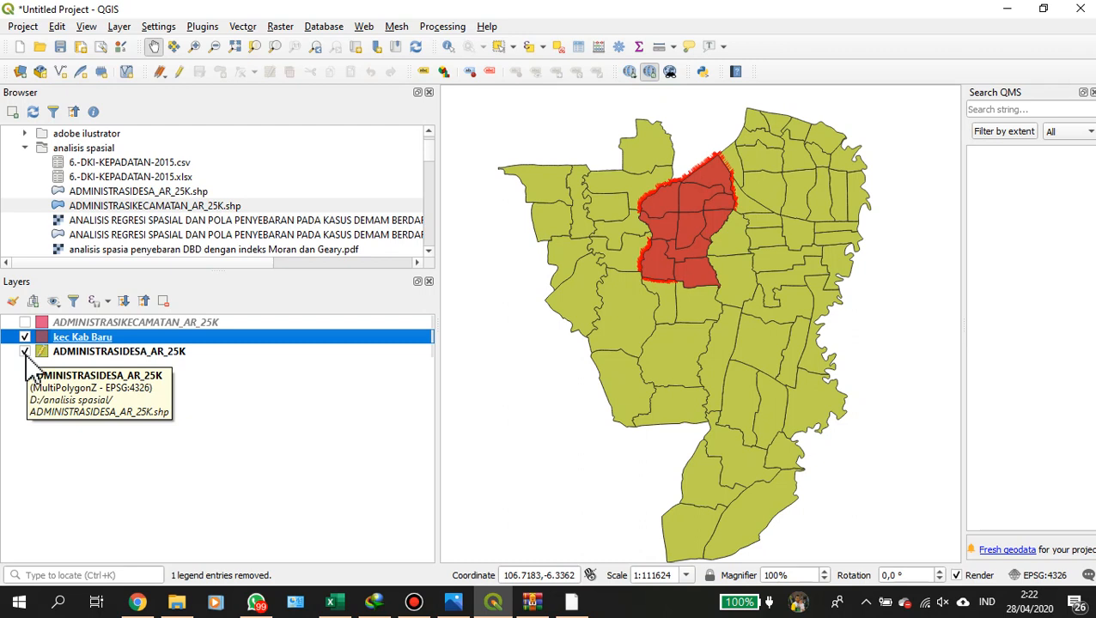
Compare kec Kab Baru with ADMINISTRASIDESA_AR_25K by toggling their visibility, leaving only ADMINISTRASIDESA_AR_25K shown.
{"action": "left_click", "coordinate": [25, 352]}
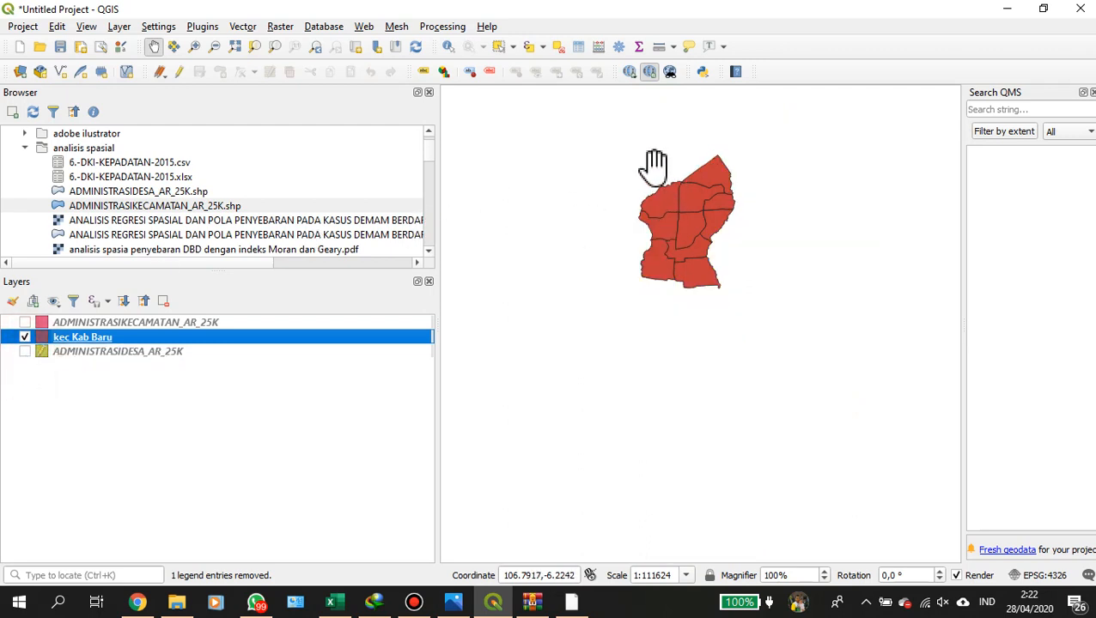
{"action": "left_click_drag", "start_coordinate": [683, 227], "coordinate": [640, 237]}
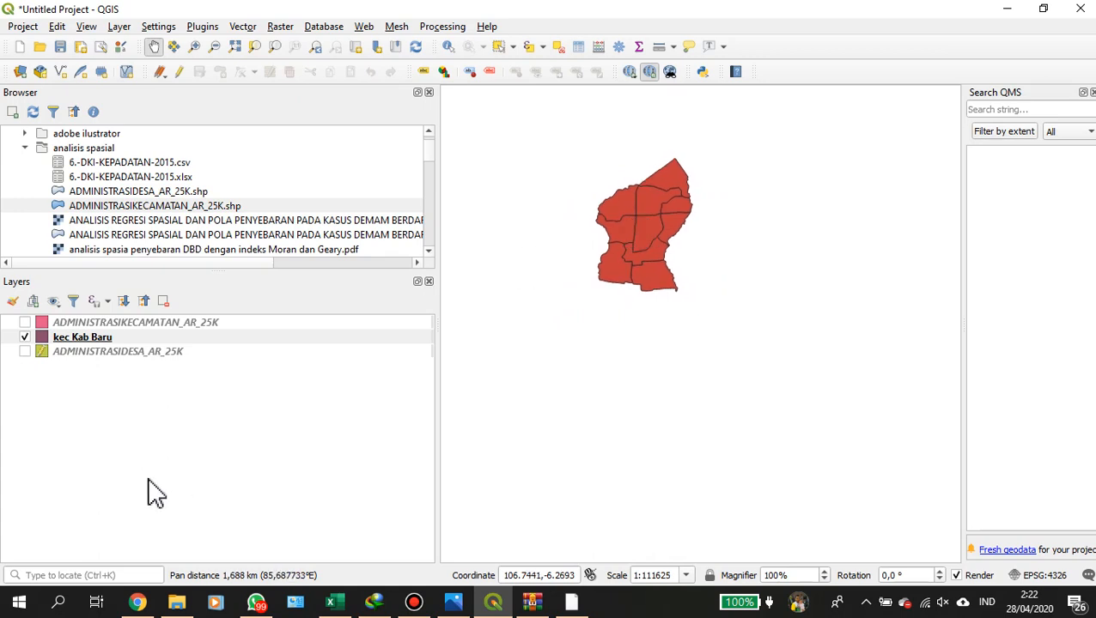
{"action": "left_click", "coordinate": [26, 353]}
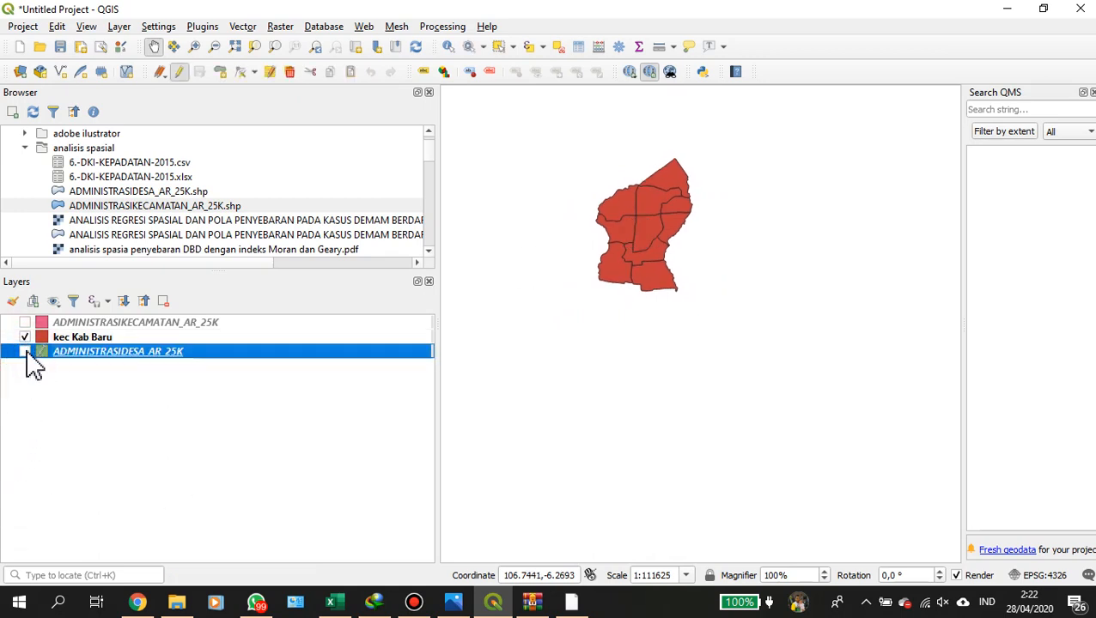
{"action": "left_click", "coordinate": [24, 352]}
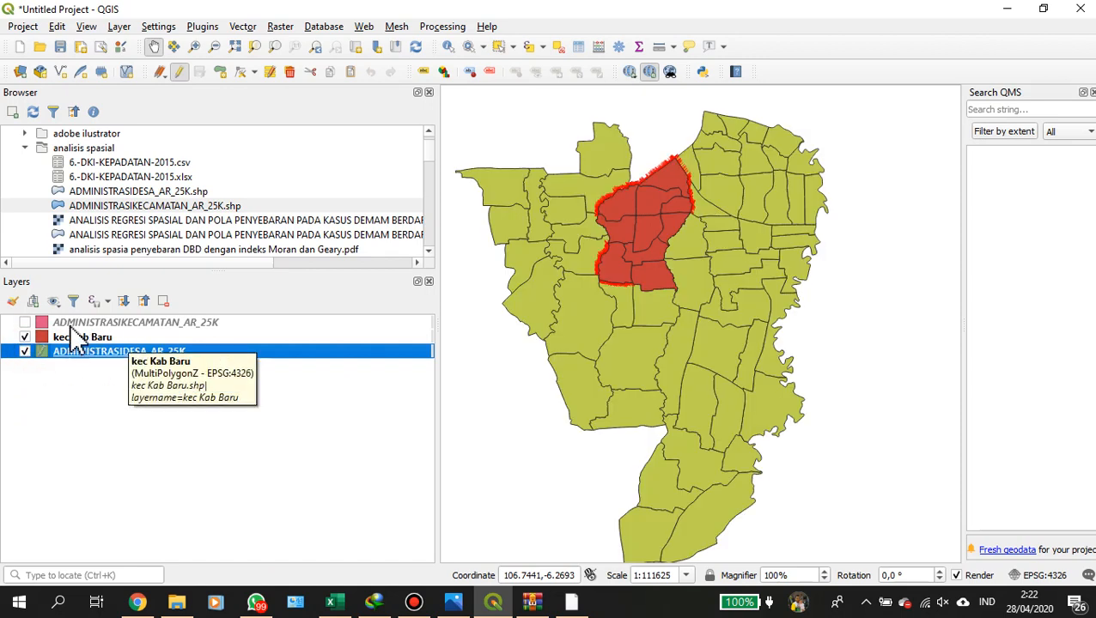
{"action": "left_click", "coordinate": [25, 338]}
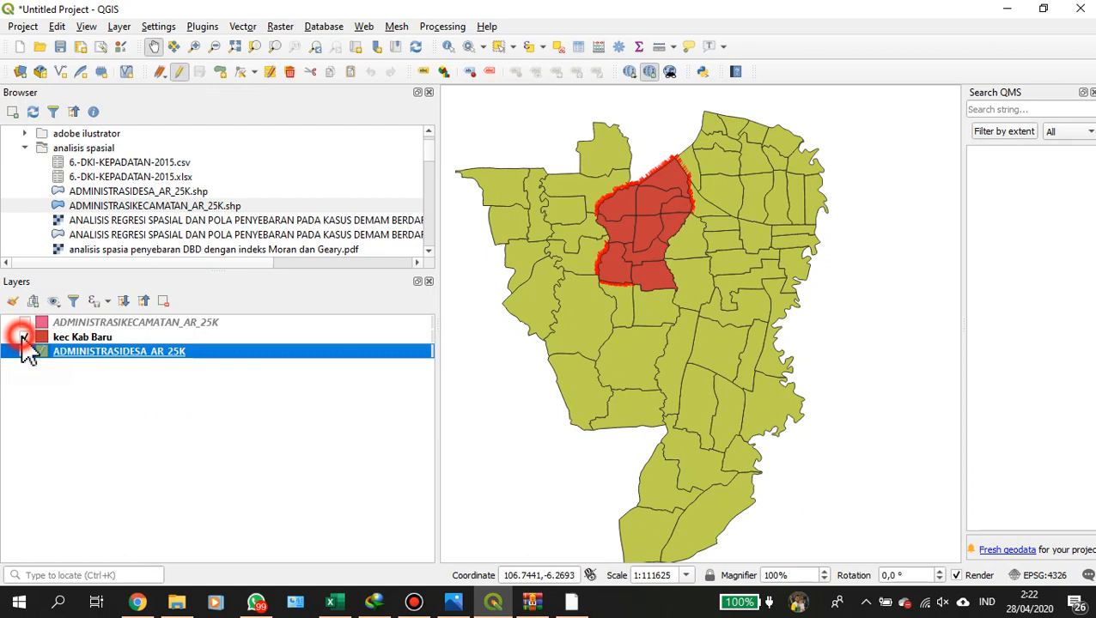
From the ADMINISTRASIDESA_AR_25K attribute table, build the selection expression "WADMKC" = 'Kebayoran Lama'.
{"action": "right_click", "coordinate": [69, 358]}
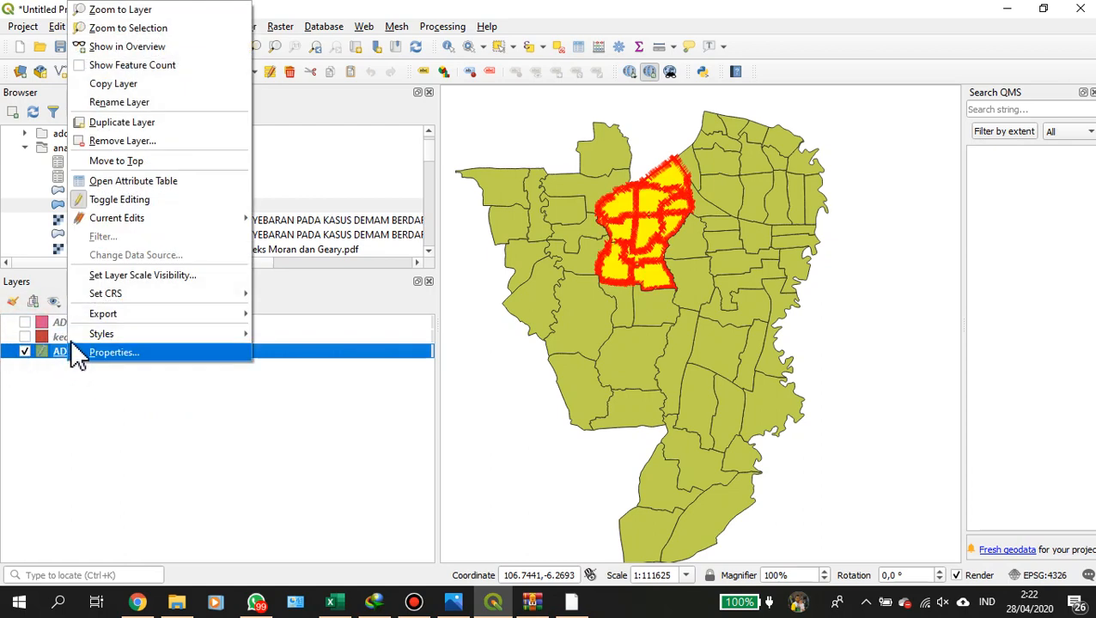
{"action": "left_click", "coordinate": [124, 181]}
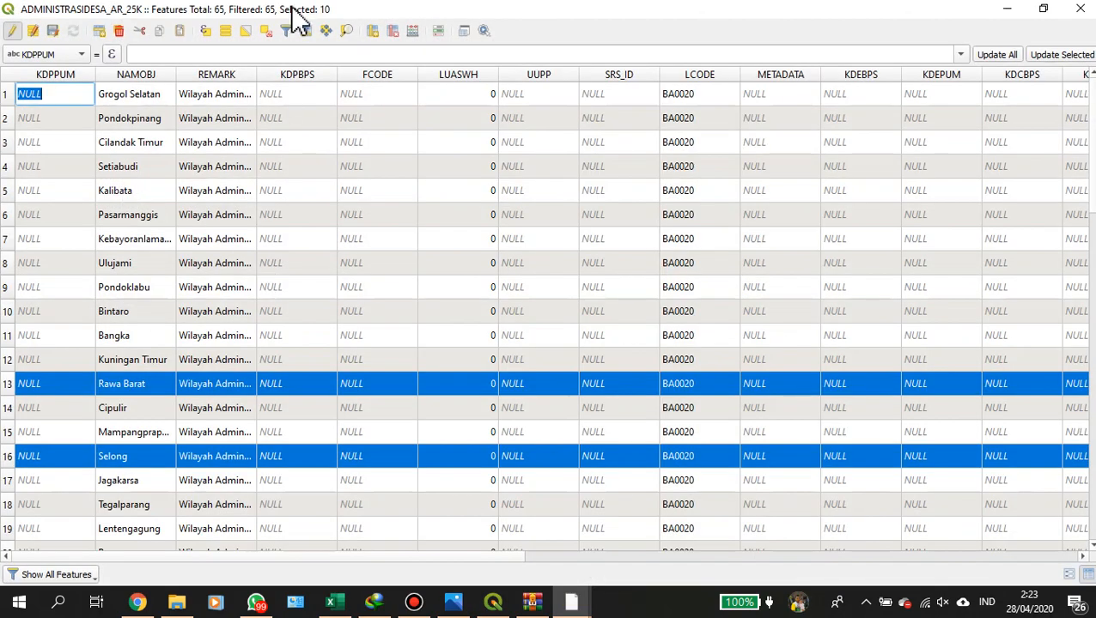
{"action": "left_click", "coordinate": [205, 33]}
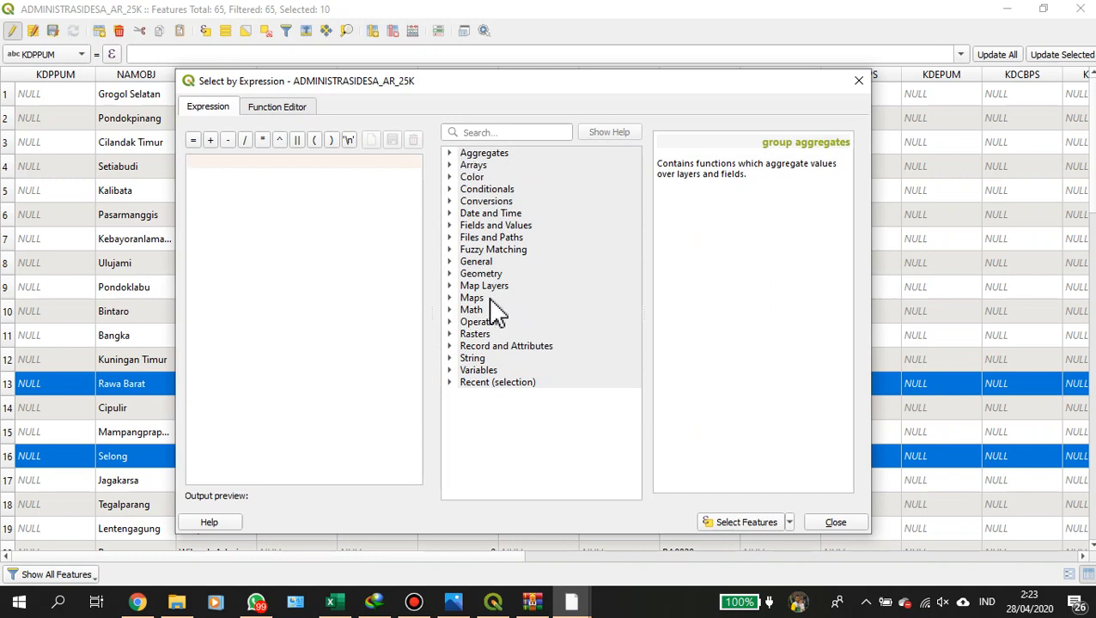
{"action": "double_click", "coordinate": [488, 227]}
{"action": "scroll", "coordinate": [514, 350], "scroll_direction": "down", "scroll_amount": 3}
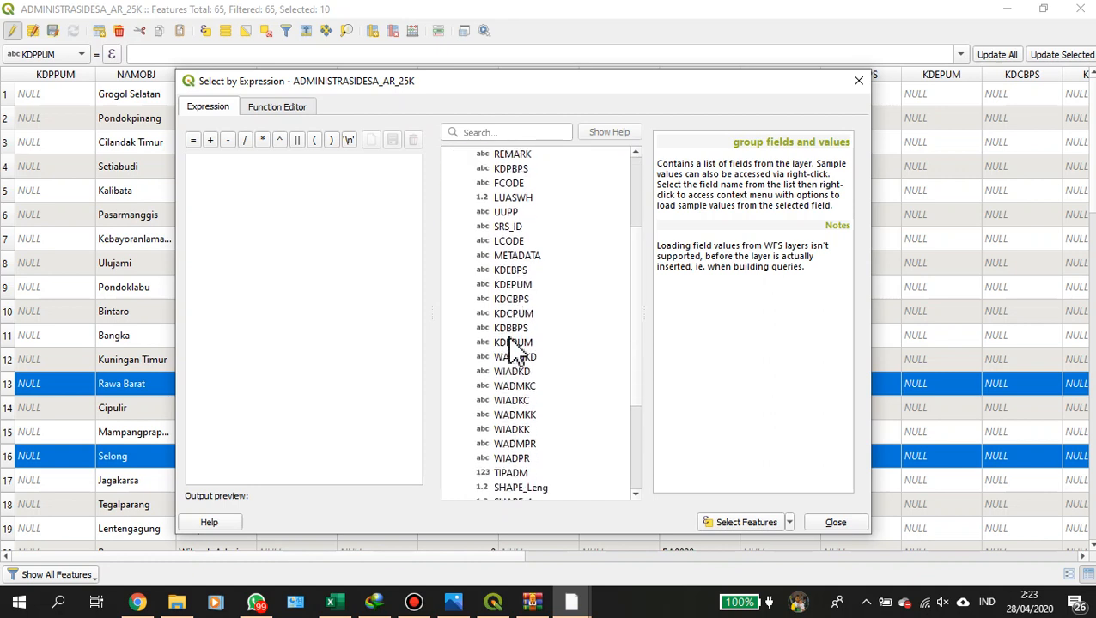
{"action": "scroll", "coordinate": [514, 348], "scroll_direction": "down", "scroll_amount": 2}
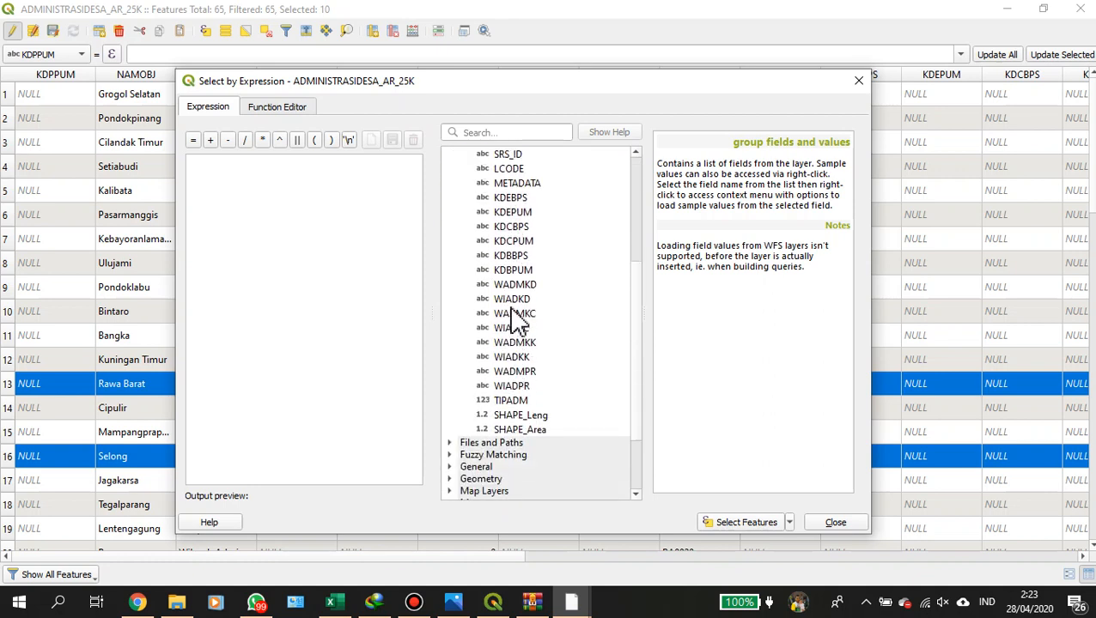
{"action": "double_click", "coordinate": [513, 314]}
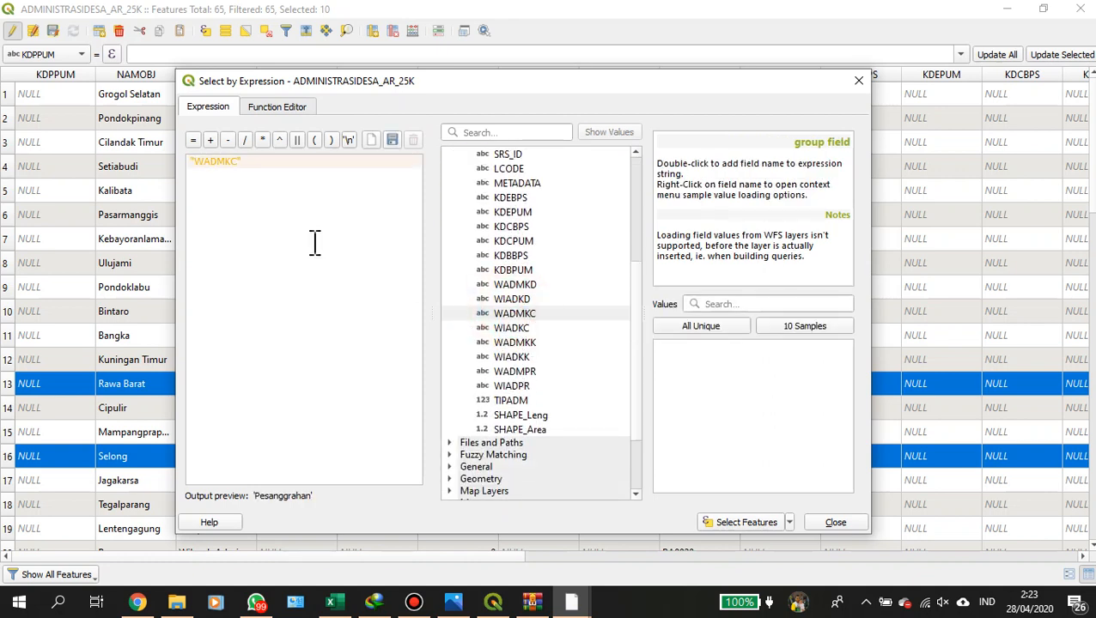
{"action": "left_click", "coordinate": [194, 141]}
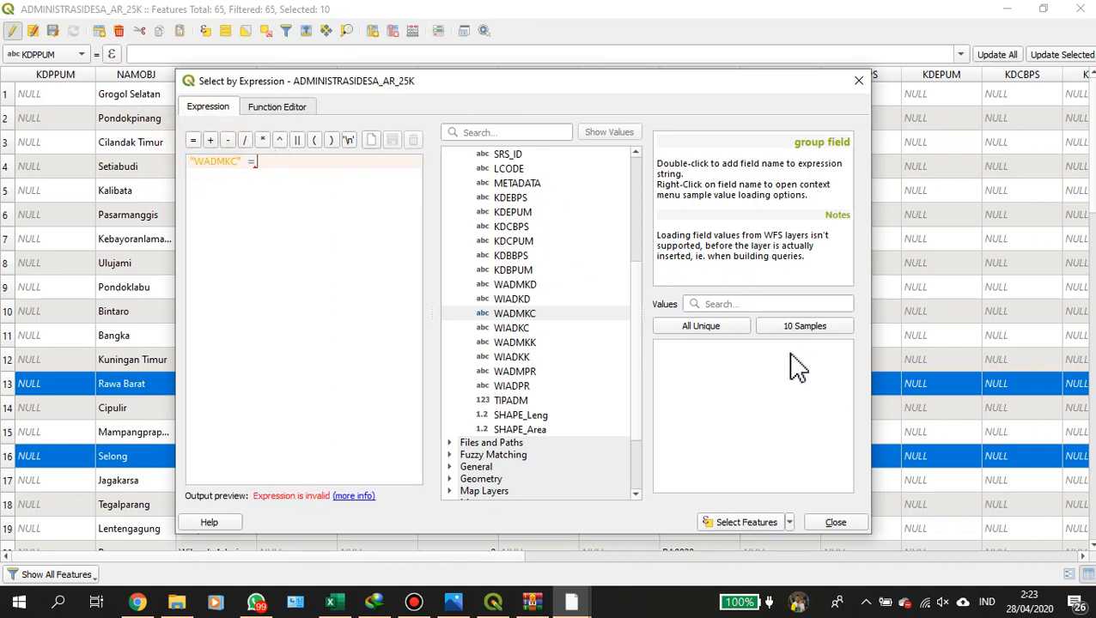
{"action": "left_click", "coordinate": [740, 331]}
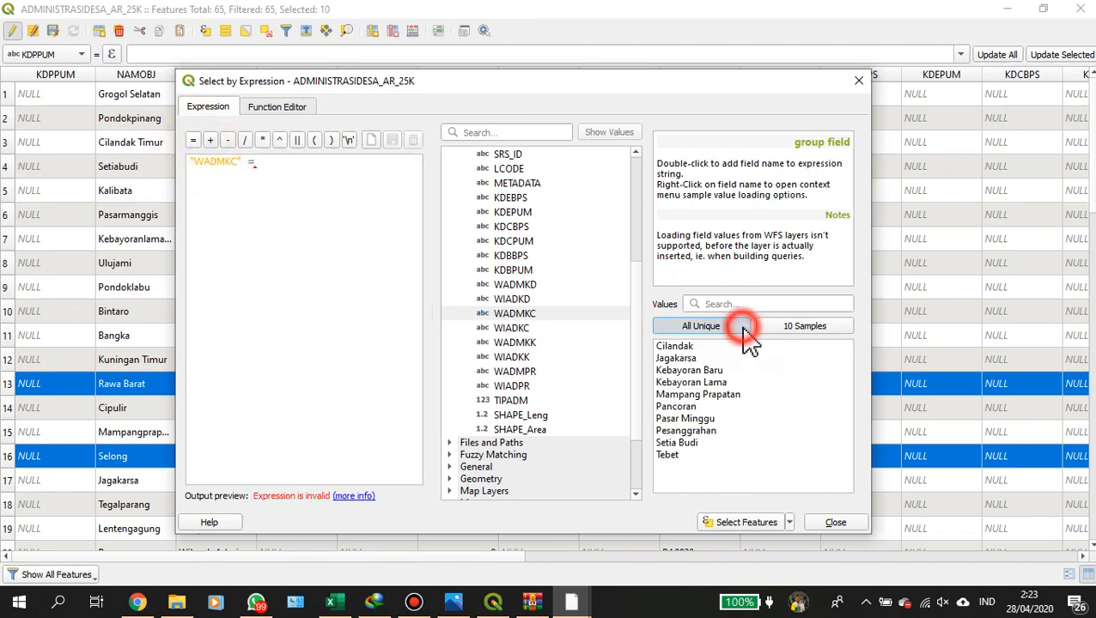
{"action": "double_click", "coordinate": [724, 384]}
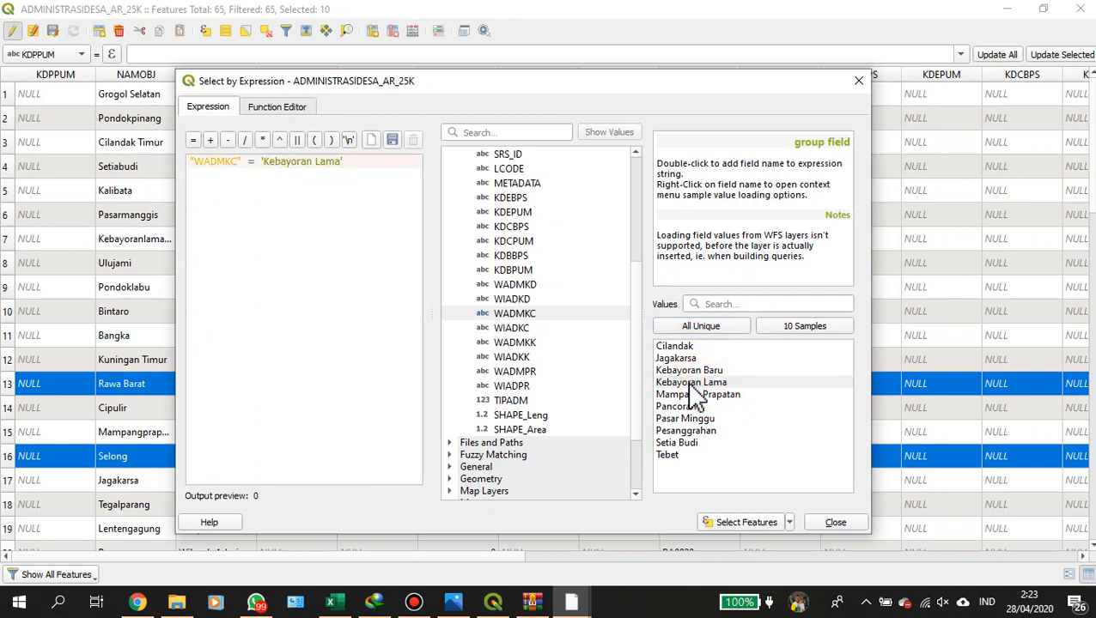
Select the features matching the expression, close the expression dialog and return to the map.
{"action": "left_click", "coordinate": [741, 523]}
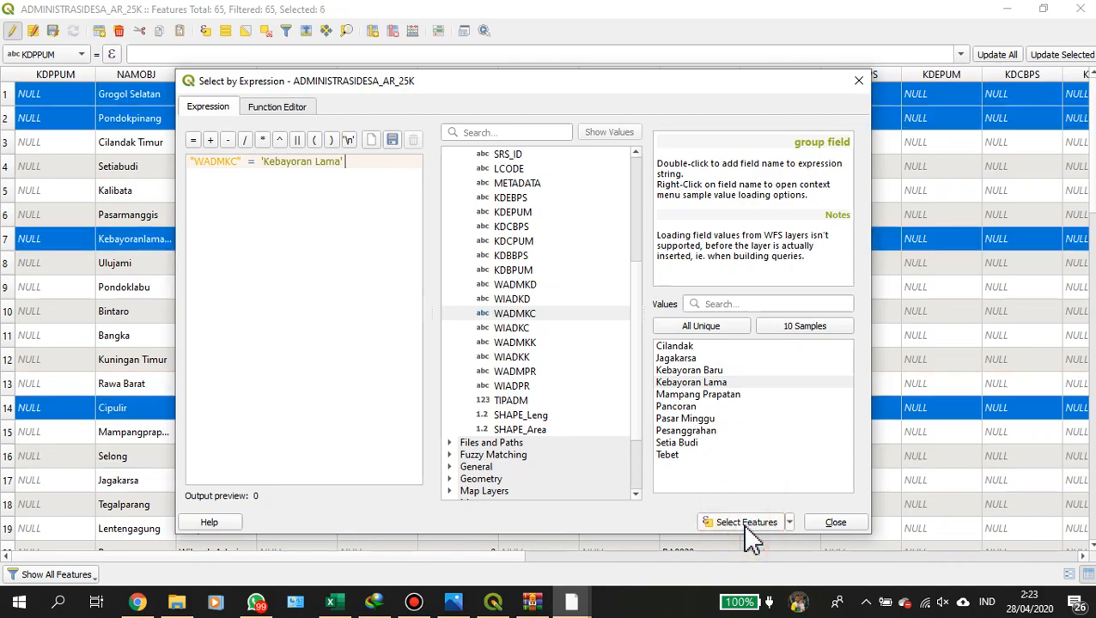
{"action": "left_click", "coordinate": [834, 524]}
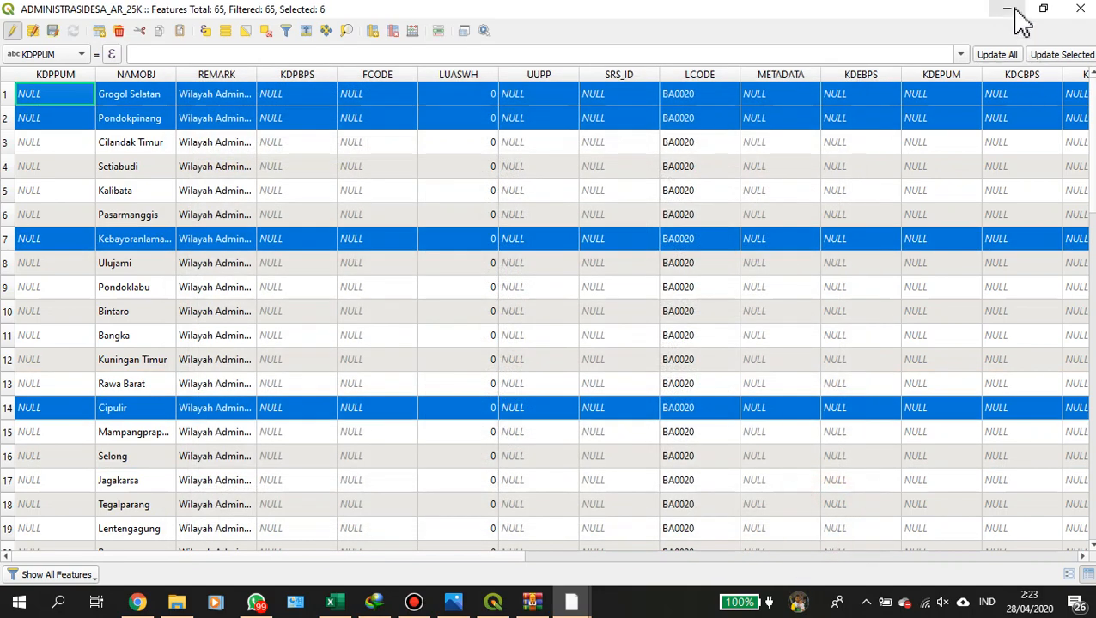
{"action": "left_click", "coordinate": [1011, 11]}
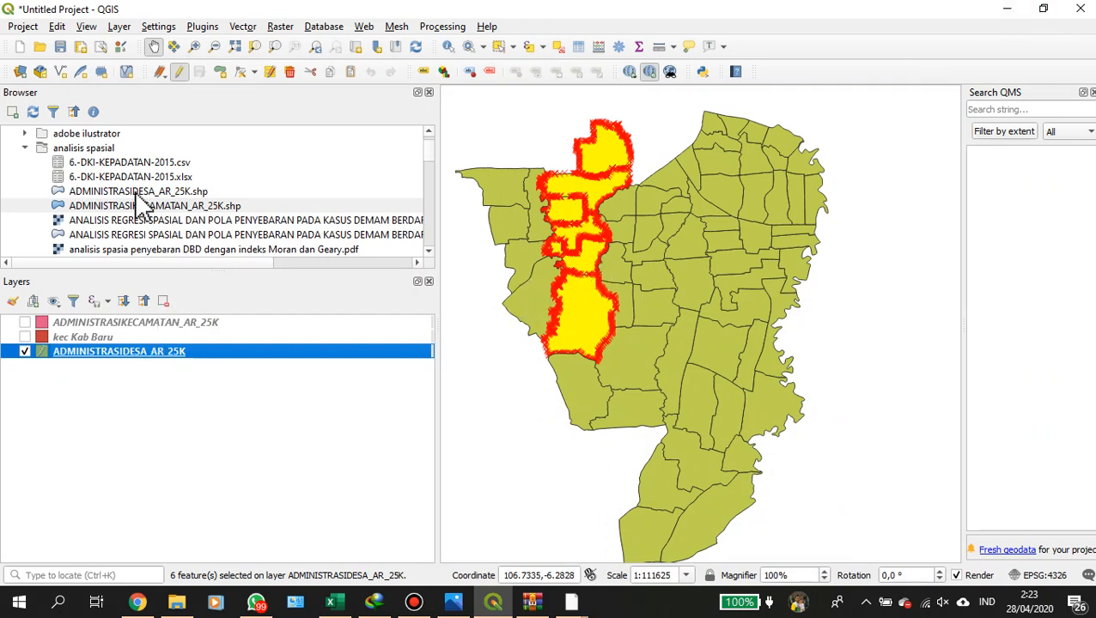
Export only the selected features of ADMINISTRASIDESA_AR_25K as an ESRI Shapefile named "kec Keb Lama" in EPSG:4326 - WGS 84, adding it to the map.
{"action": "right_click", "coordinate": [110, 362]}
{"action": "mouse_move", "coordinate": [142, 315]}
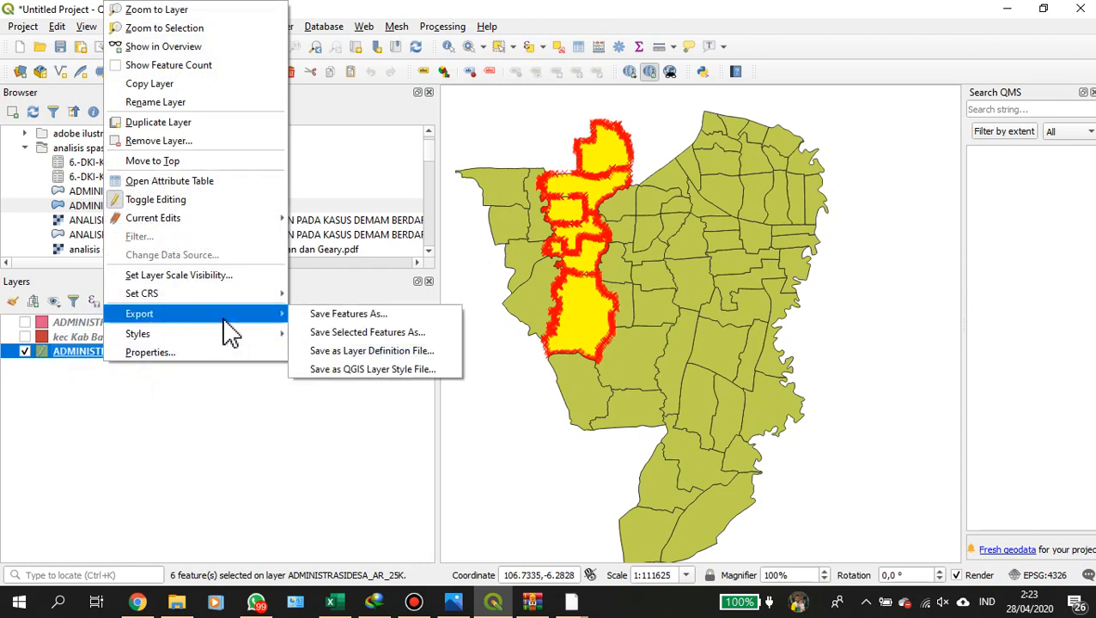
{"action": "left_click", "coordinate": [315, 334]}
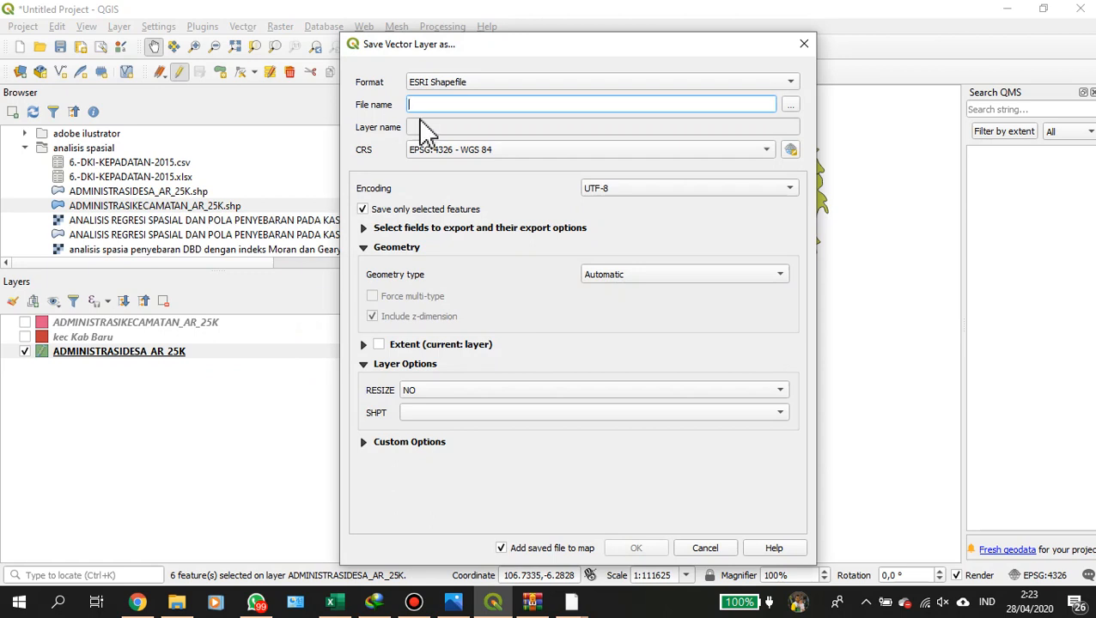
{"action": "left_click", "coordinate": [427, 104]}
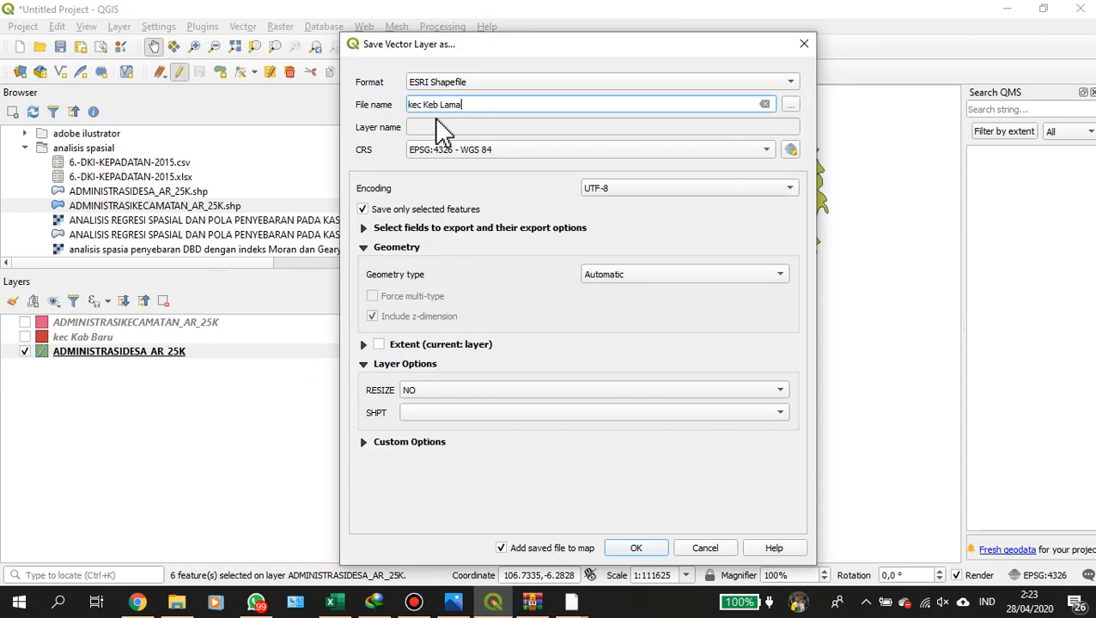
{"action": "key", "text": "Return"}
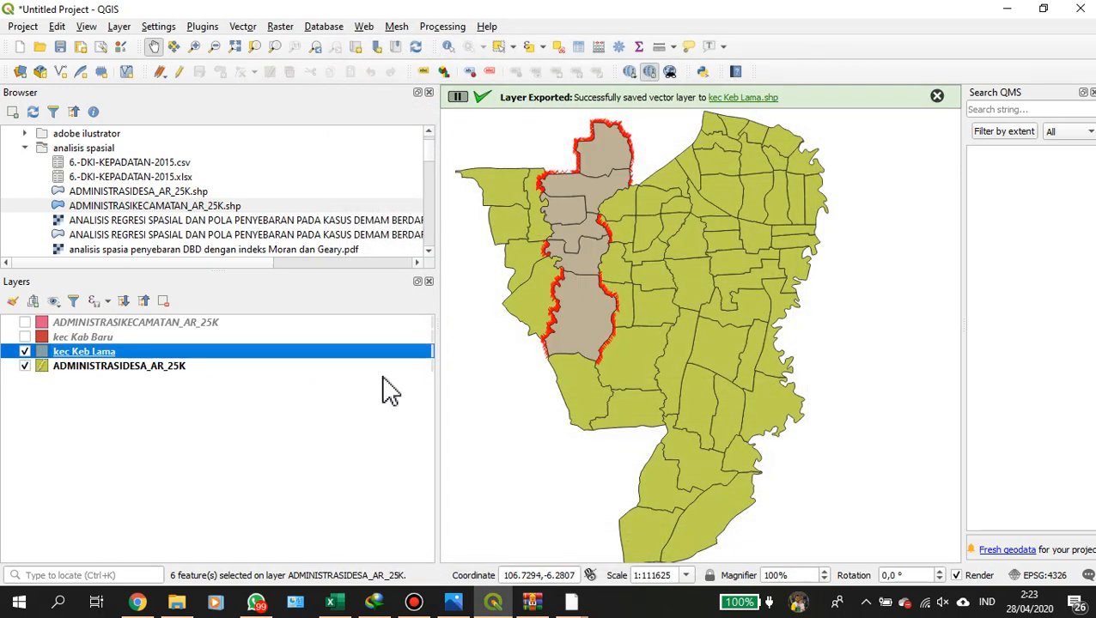
Compare kec Keb Lama with the other layers by toggling their visibility, ending with all four layers hidden.
{"action": "left_click", "coordinate": [24, 366]}
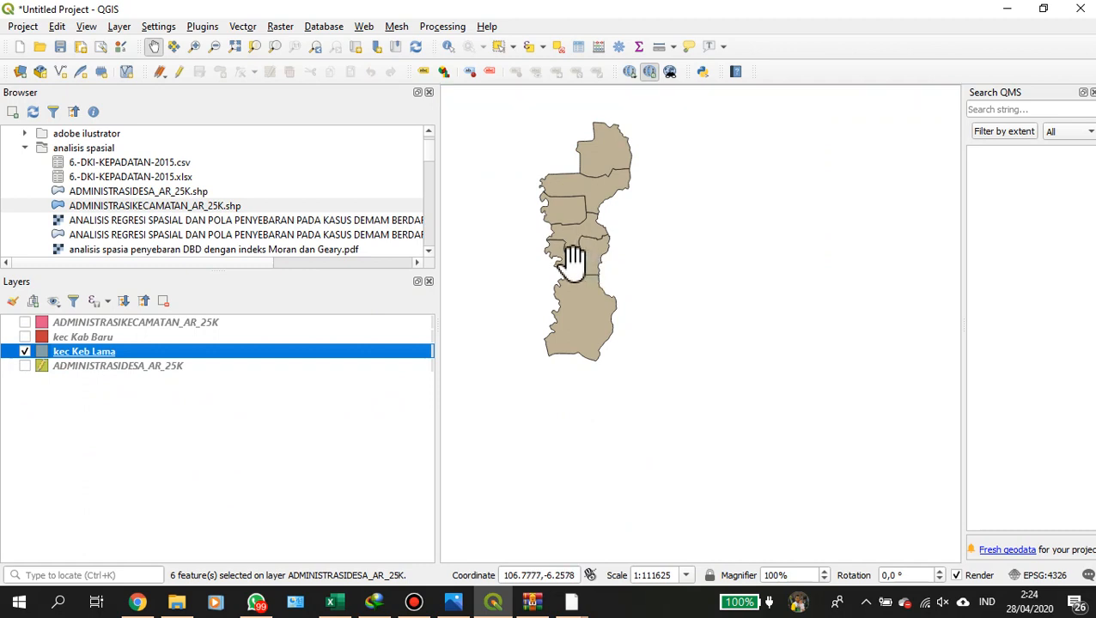
{"action": "left_click", "coordinate": [25, 337]}
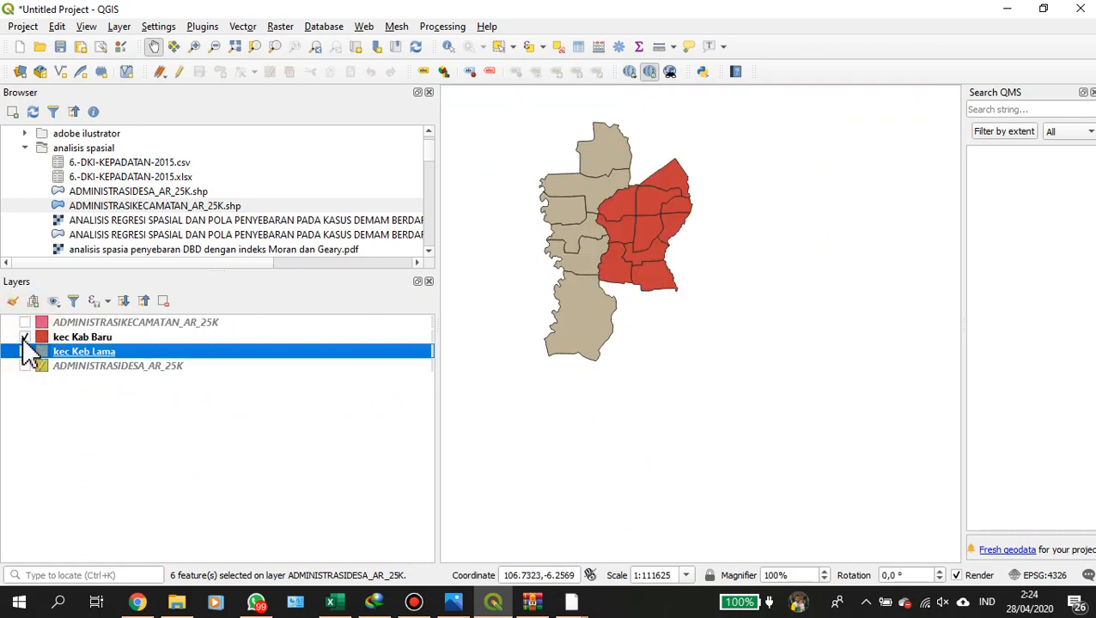
{"action": "left_click", "coordinate": [26, 367]}
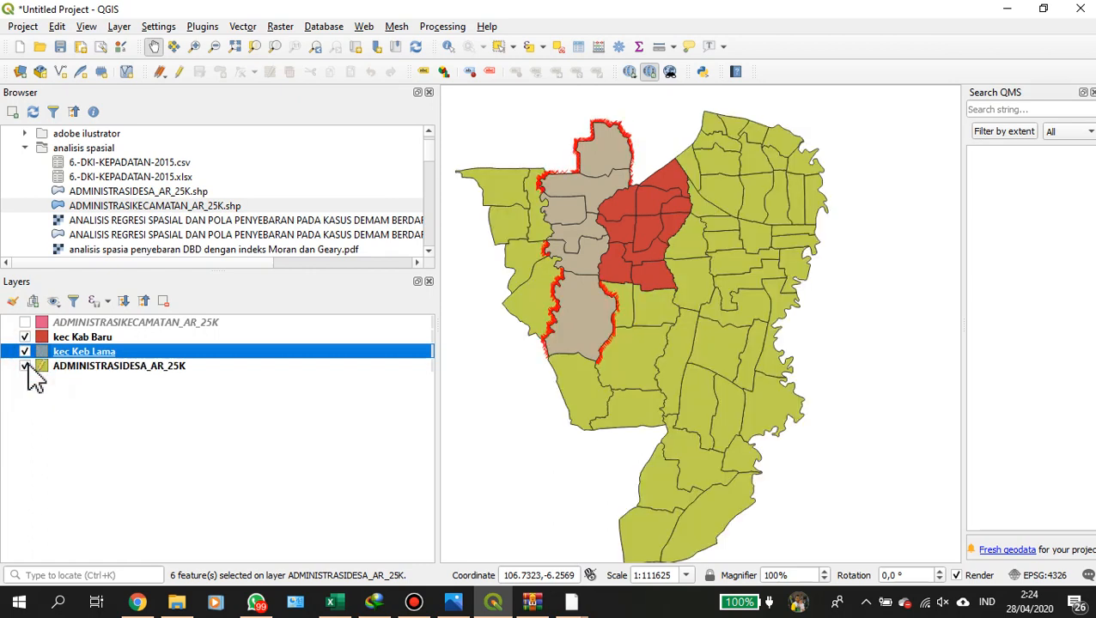
{"action": "left_click", "coordinate": [25, 323]}
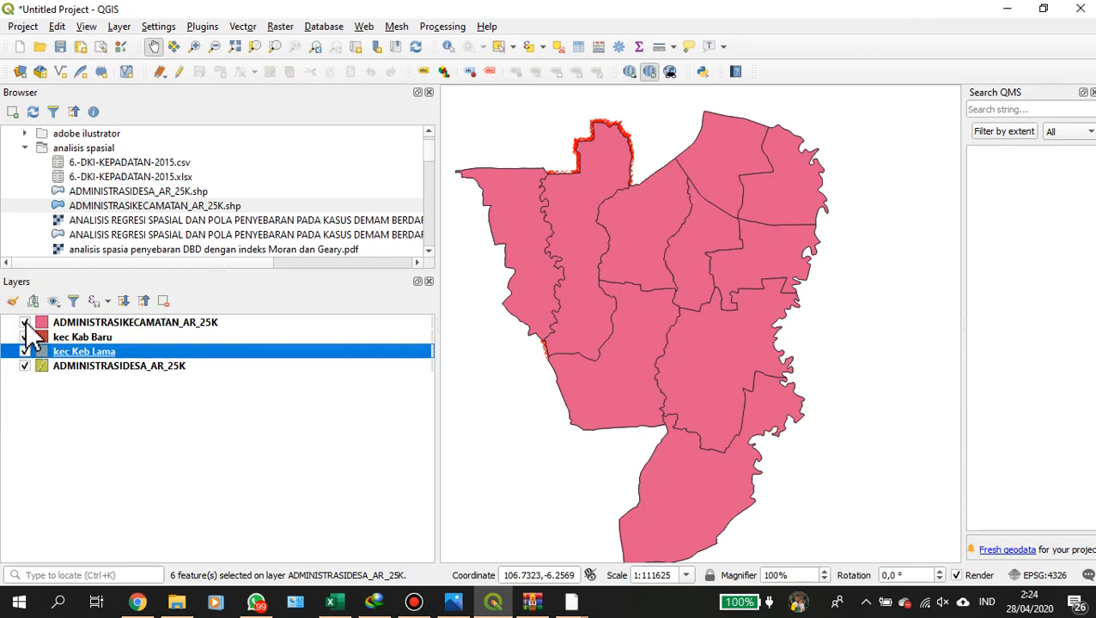
{"action": "left_click", "coordinate": [25, 323]}
{"action": "left_click", "coordinate": [24, 338]}
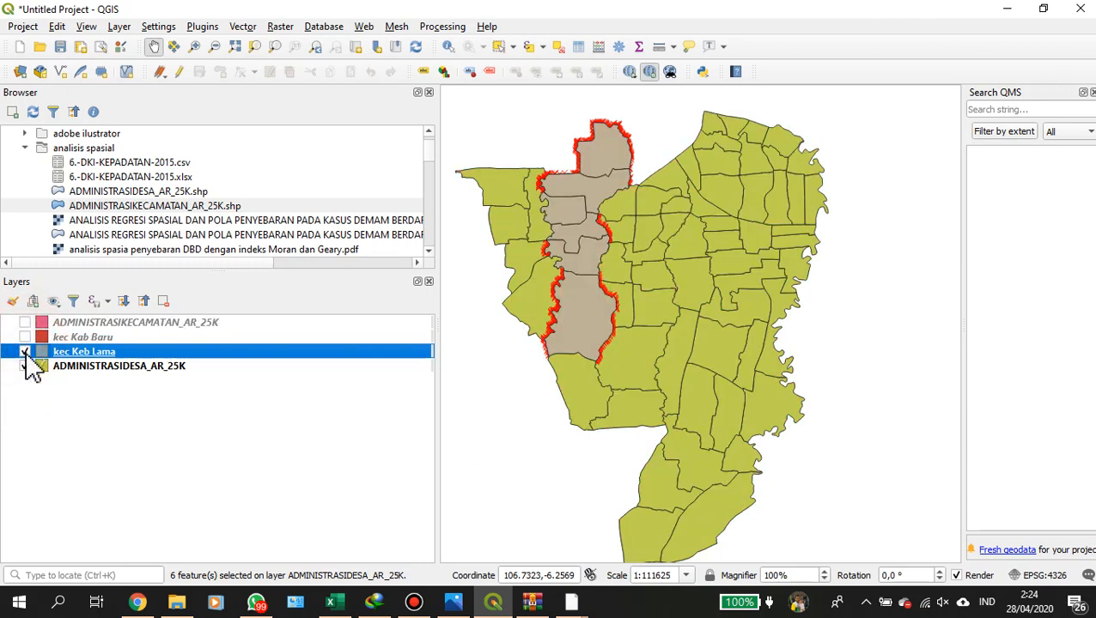
{"action": "left_click", "coordinate": [25, 353]}
{"action": "left_click", "coordinate": [25, 367]}
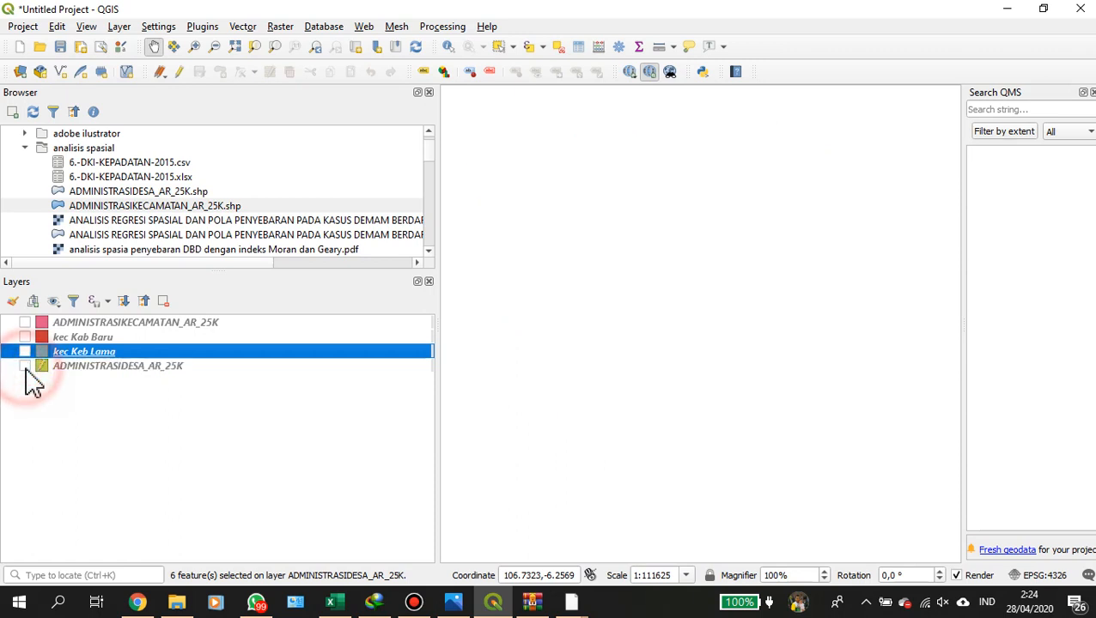
Move ADMINISTRASIKECAMATAN_AR_25K below kec Kab Baru and kec Keb Lama in the layer order and show all four layers.
{"action": "mouse_move", "coordinate": [39, 321]}
{"action": "left_mouse_down"}
{"action": "mouse_move", "coordinate": [40, 350]}
{"action": "mouse_move", "coordinate": [41, 332]}
{"action": "left_mouse_up"}
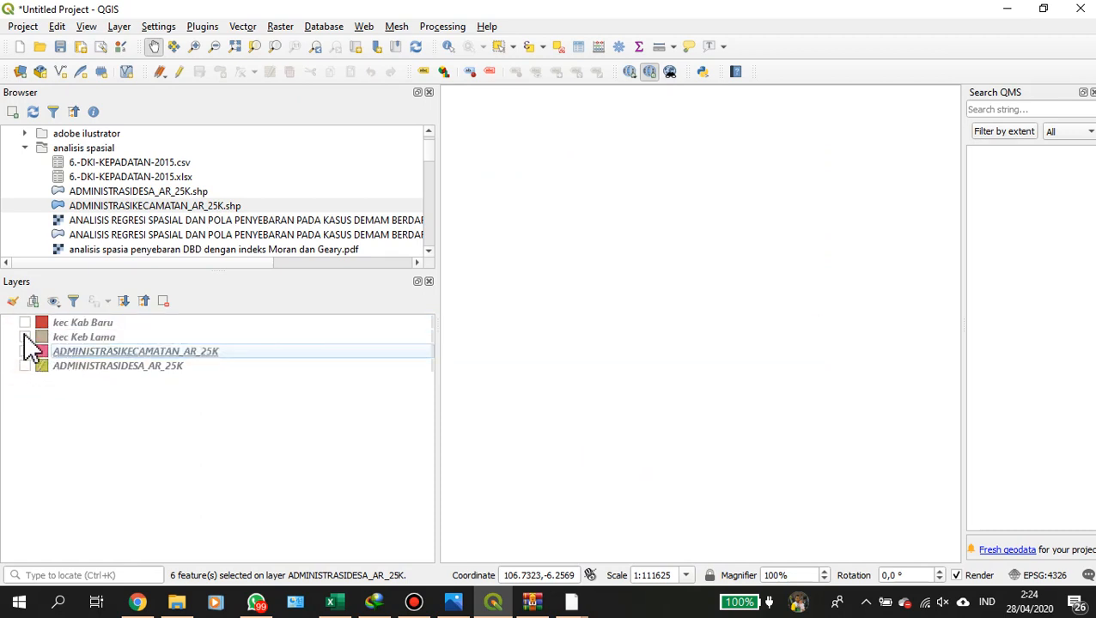
{"action": "left_click", "coordinate": [24, 323]}
{"action": "left_click", "coordinate": [25, 338]}
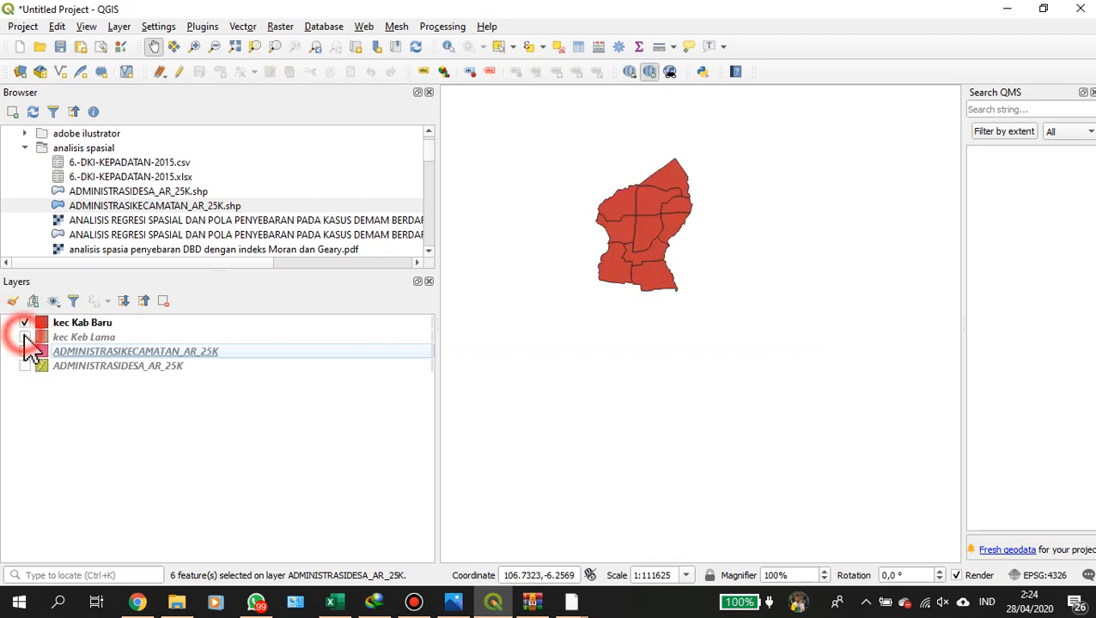
{"action": "left_click", "coordinate": [25, 352]}
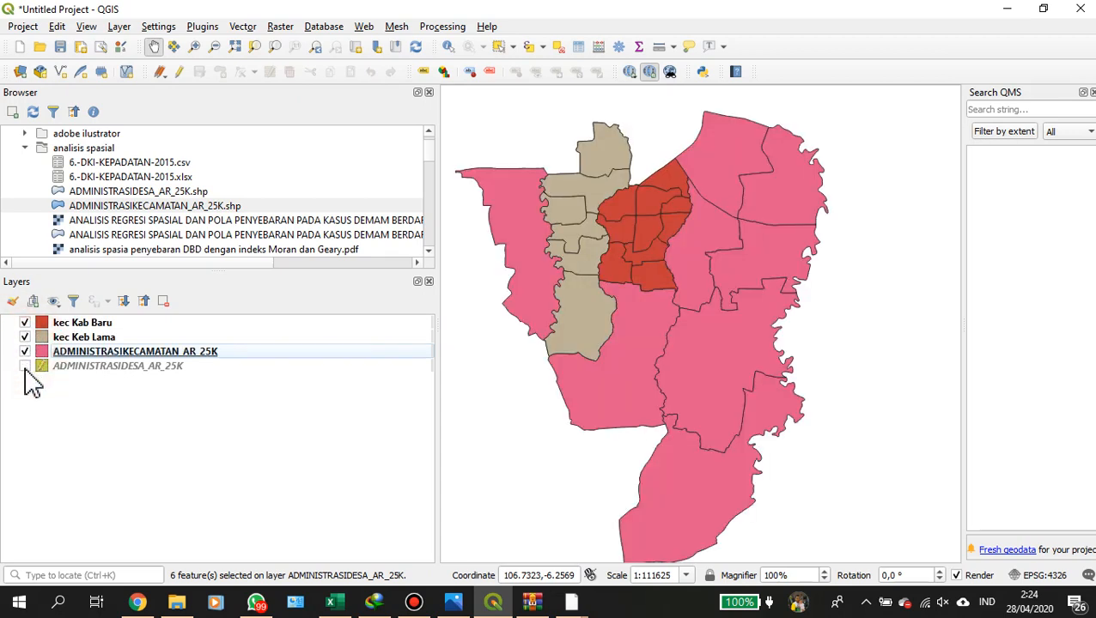
{"action": "left_click", "coordinate": [25, 367]}
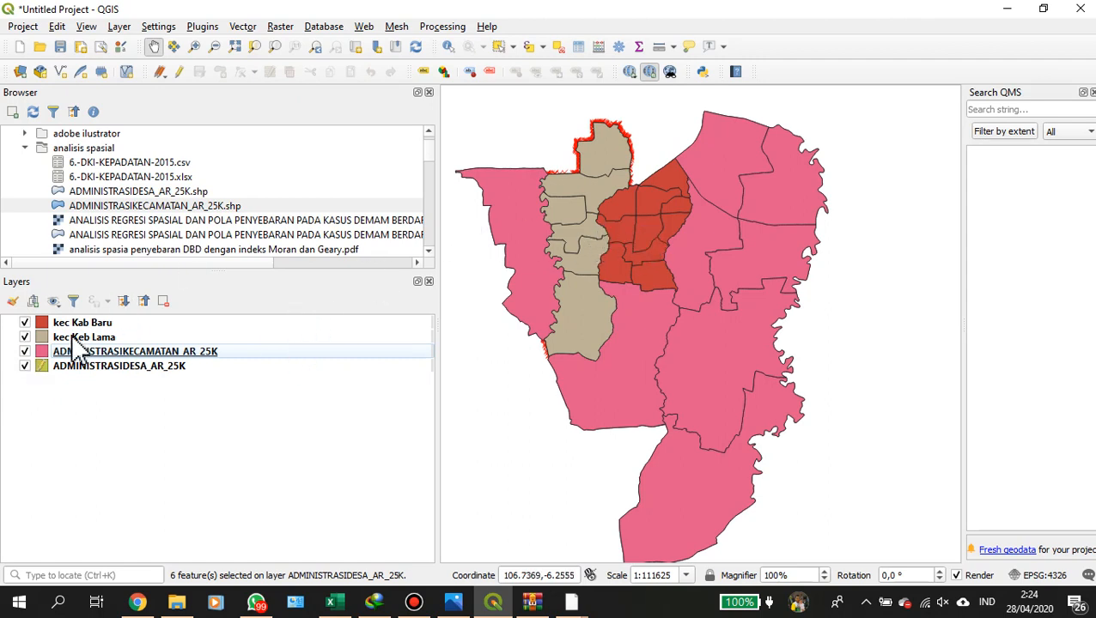
Hide kec Kab Baru, kec Keb Lama and ADMINISTRASIDESA_AR_25K, leaving only ADMINISTRASIKECAMATAN_AR_25K shown.
{"action": "left_click", "coordinate": [24, 337]}
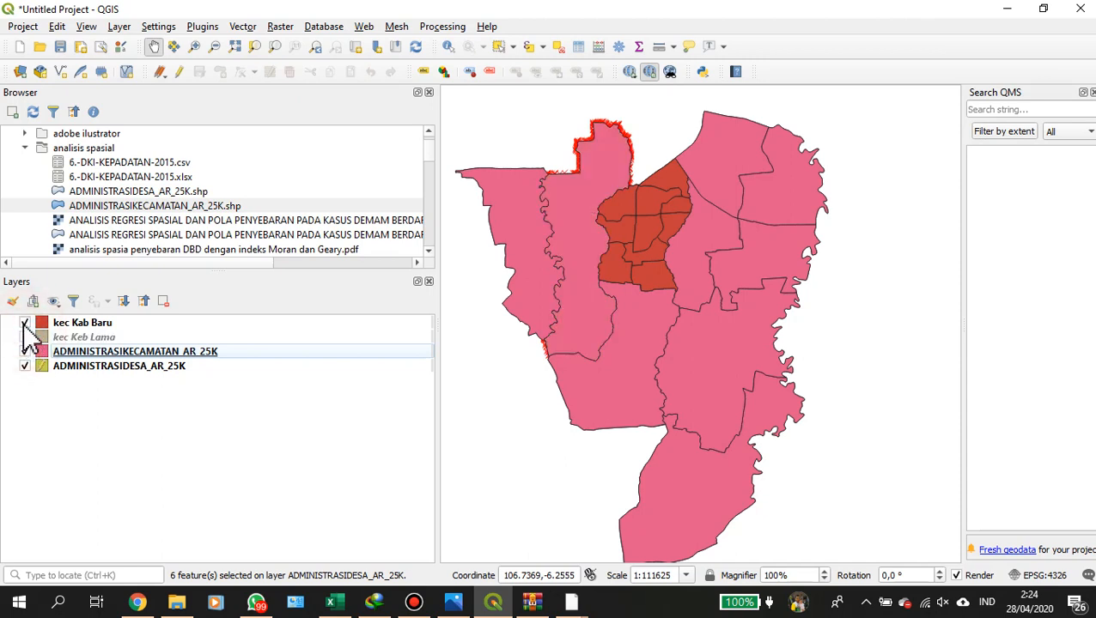
{"action": "left_click", "coordinate": [25, 322]}
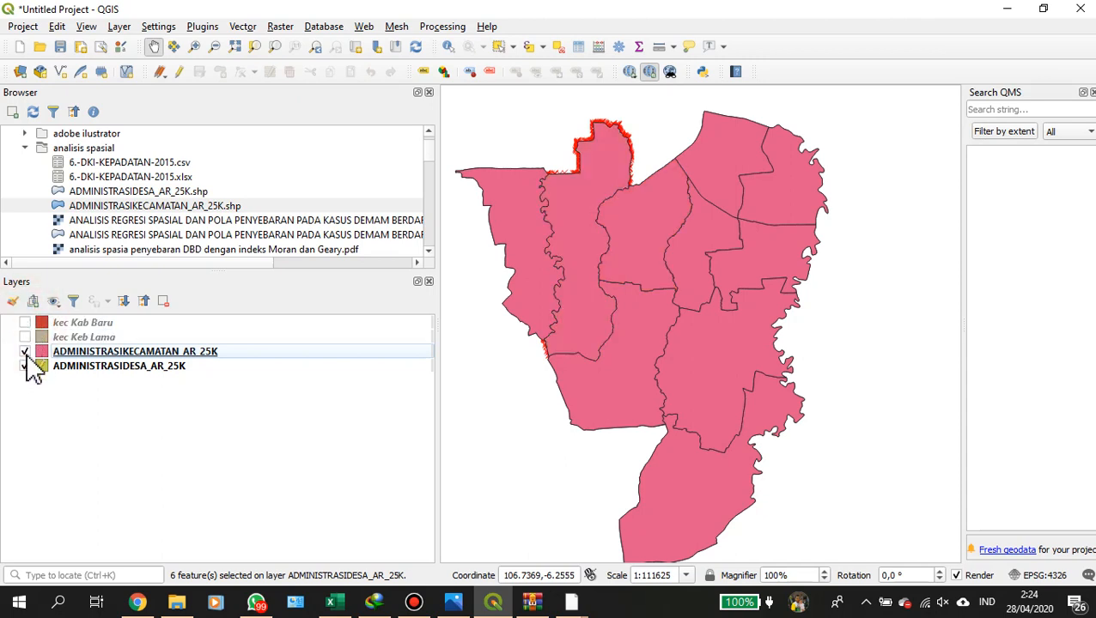
{"action": "left_click", "coordinate": [25, 352]}
{"action": "left_click", "coordinate": [25, 366]}
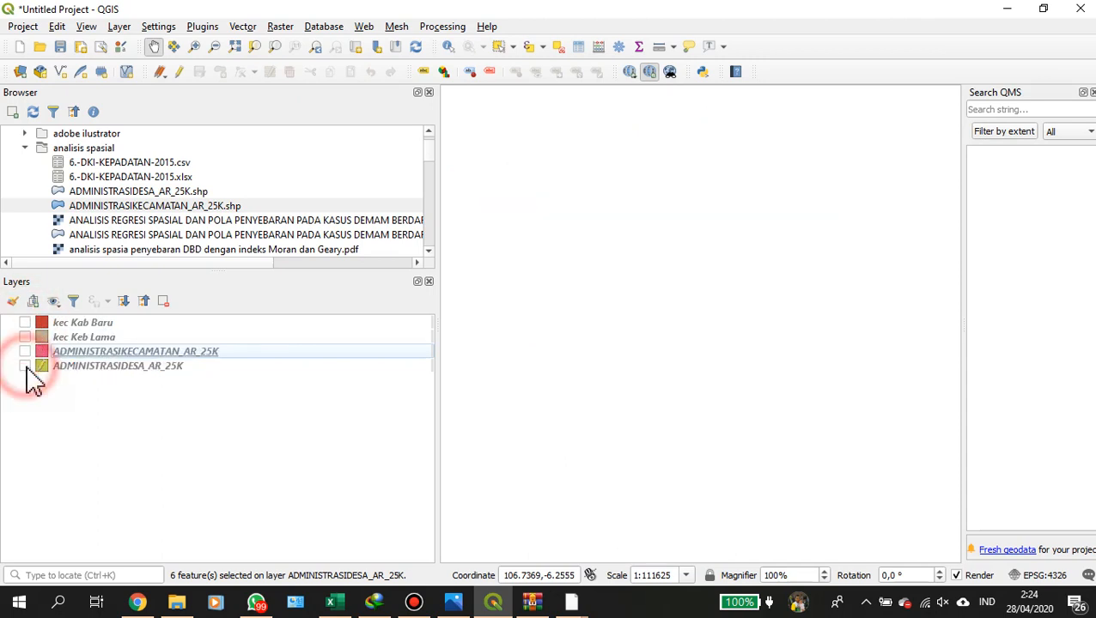
{"action": "left_click", "coordinate": [24, 351]}
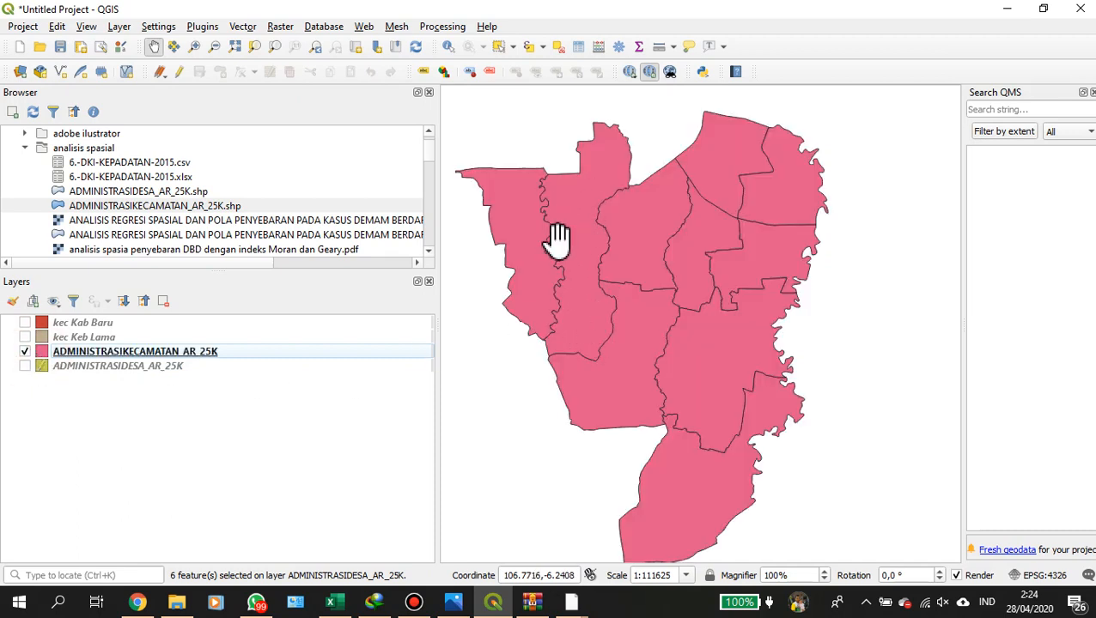
Compare kec Keb Lama with ADMINISTRASIKECAMATAN_AR_25K by alternating their visibility, leaving only kec Keb Lama shown.
{"action": "left_click", "coordinate": [115, 339]}
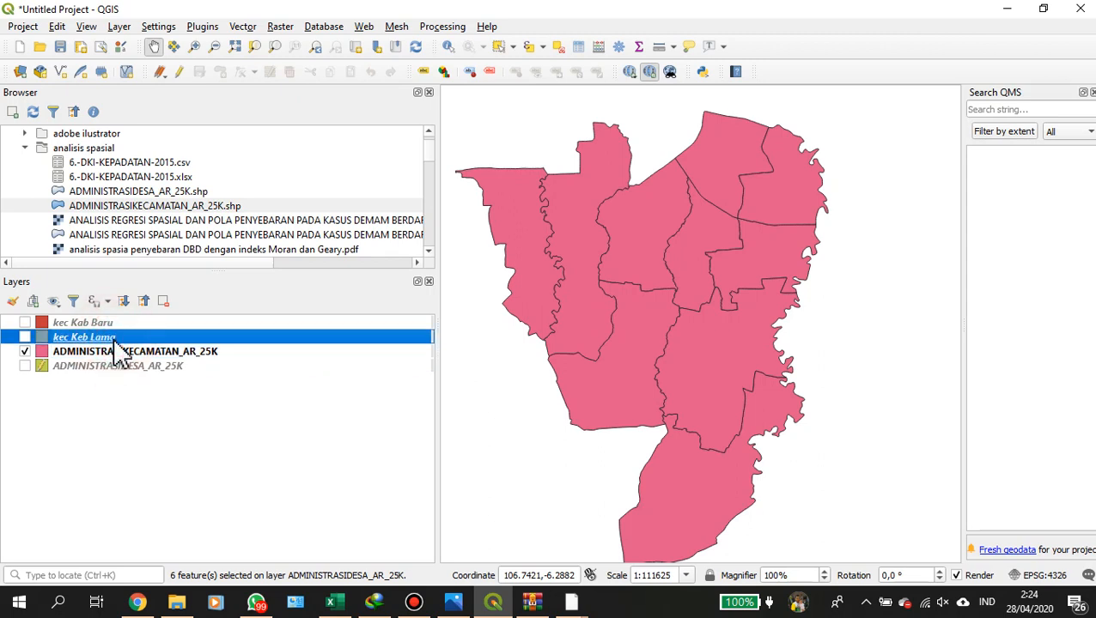
{"action": "left_click", "coordinate": [25, 352]}
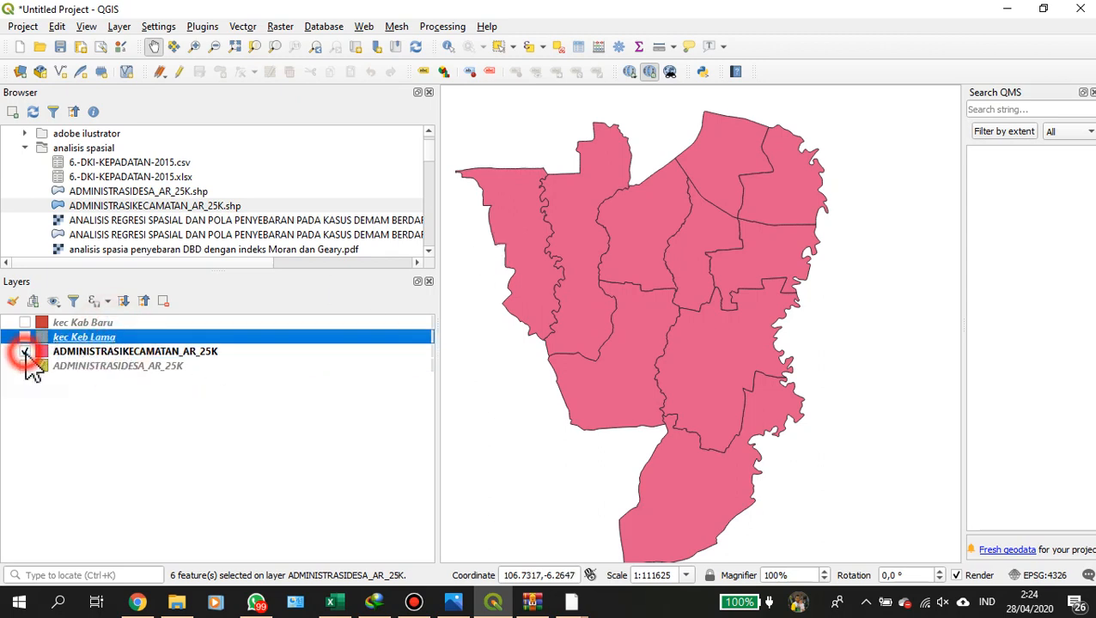
{"action": "left_click", "coordinate": [24, 337]}
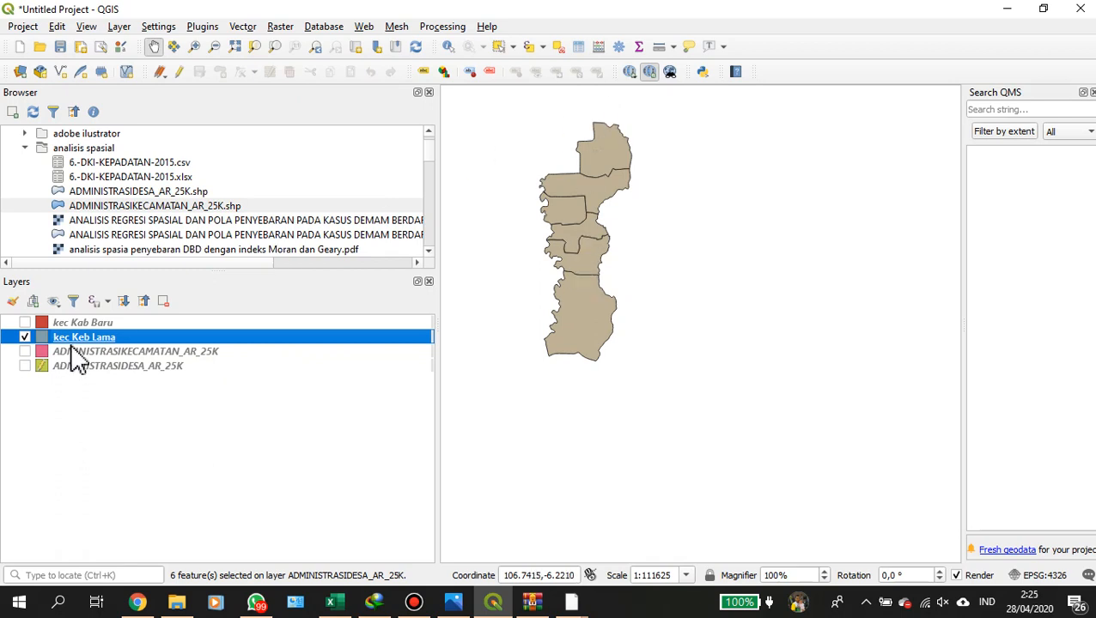
{"action": "left_click", "coordinate": [24, 351]}
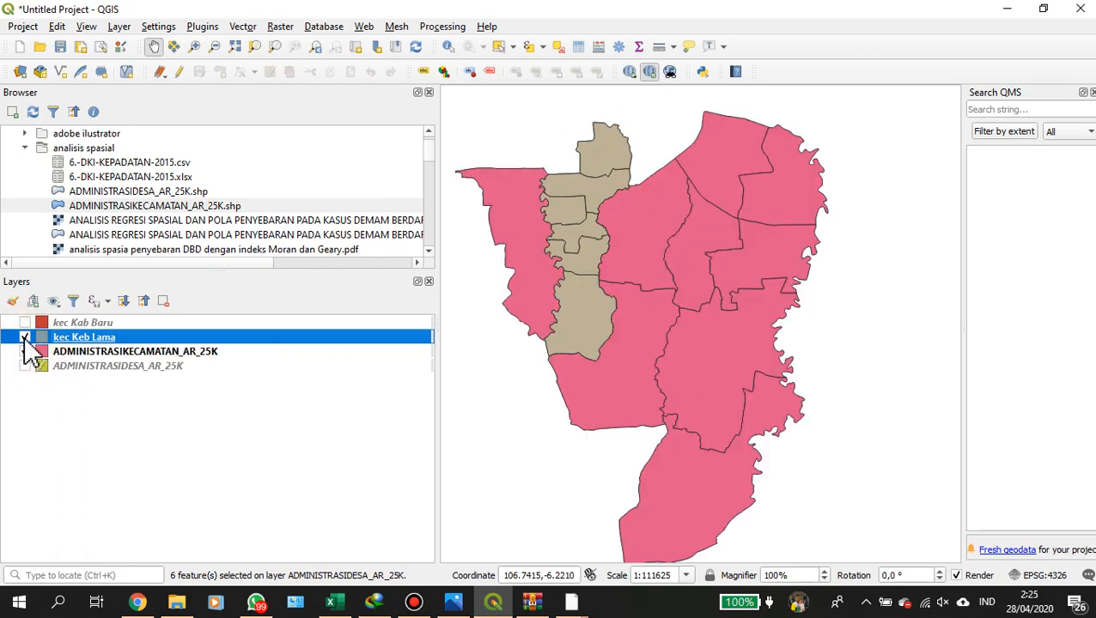
{"action": "left_click", "coordinate": [24, 336]}
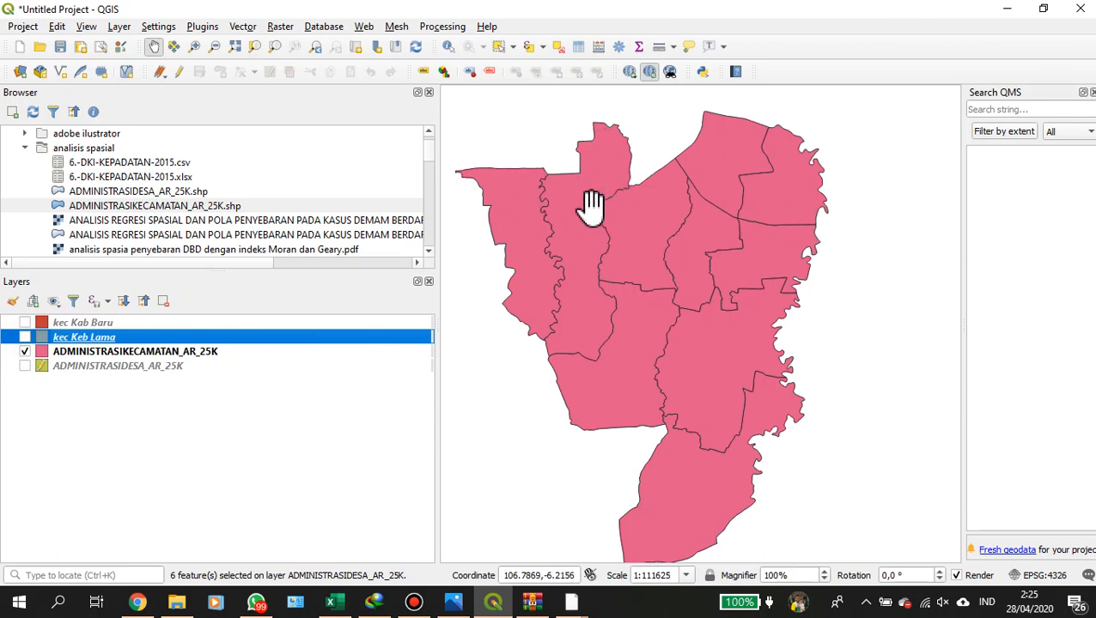
{"action": "left_click", "coordinate": [25, 351]}
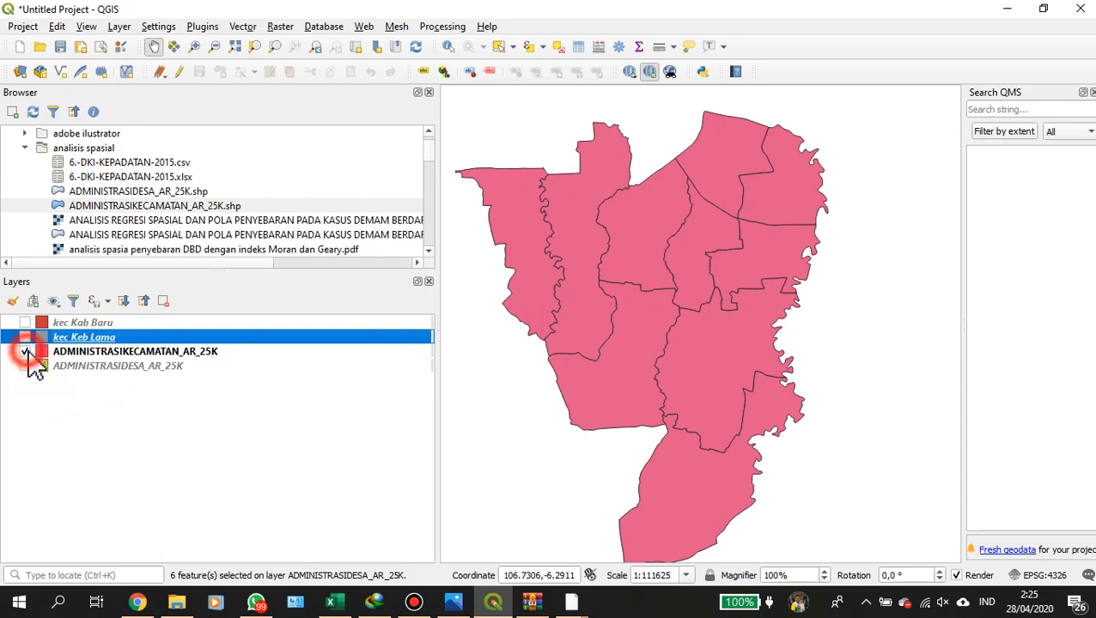
{"action": "left_click", "coordinate": [25, 338]}
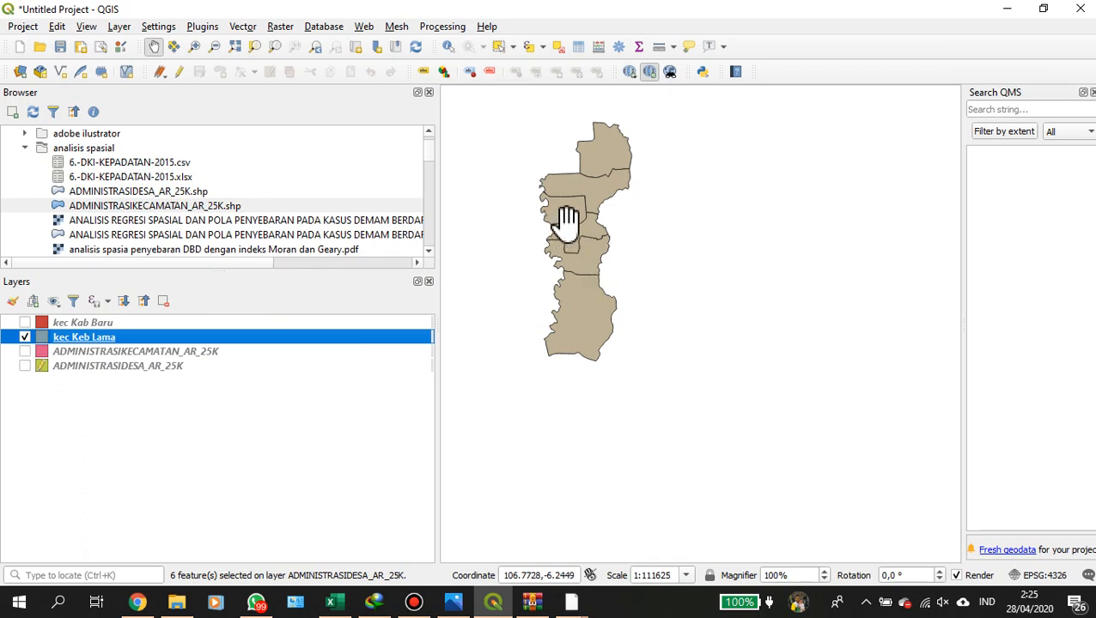
{"action": "right_click", "coordinate": [93, 339]}
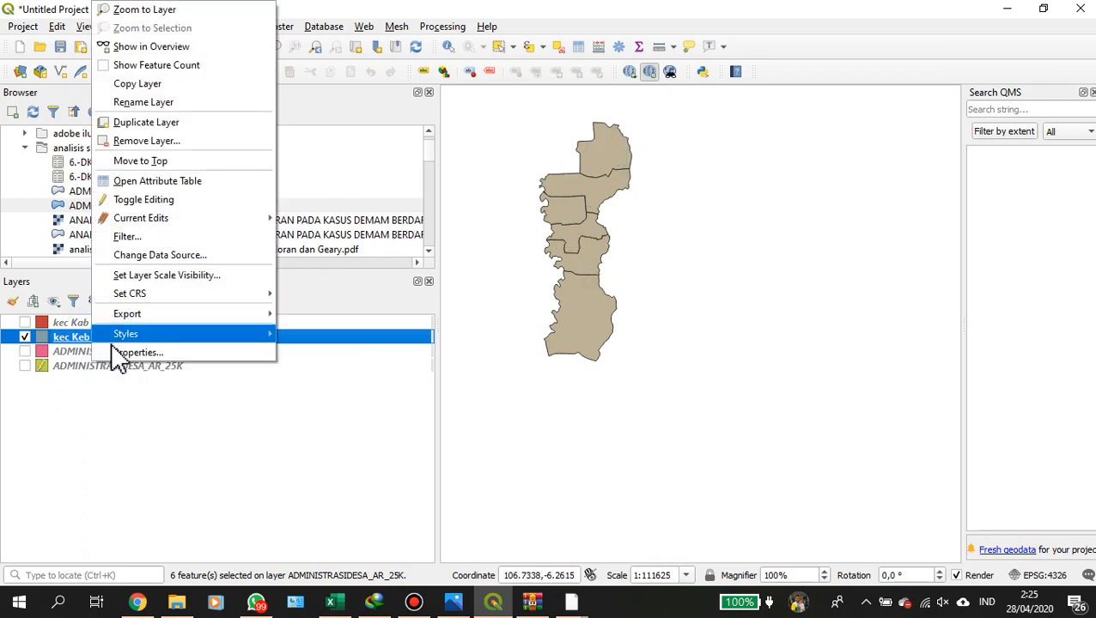
{"action": "left_click", "coordinate": [114, 351]}
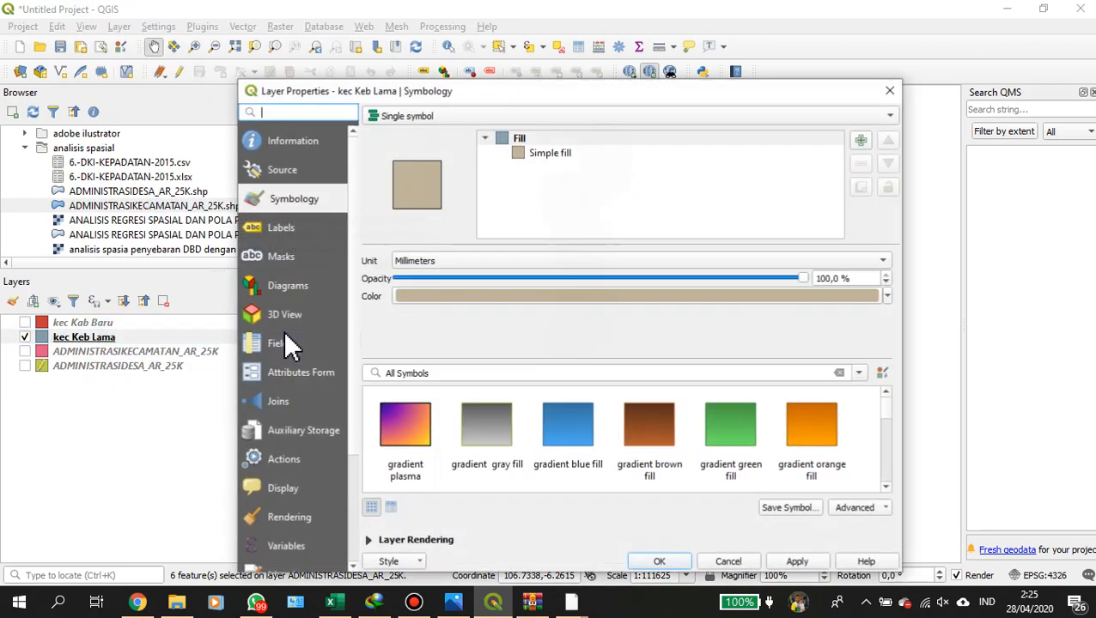
{"action": "left_click", "coordinate": [430, 120]}
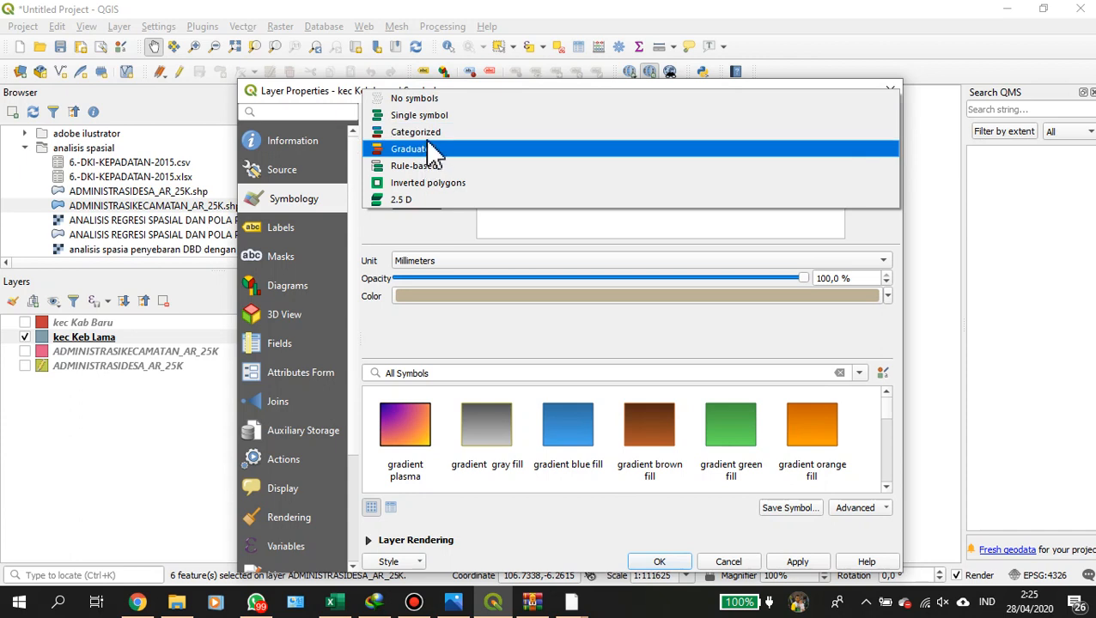
{"action": "left_click", "coordinate": [416, 133]}
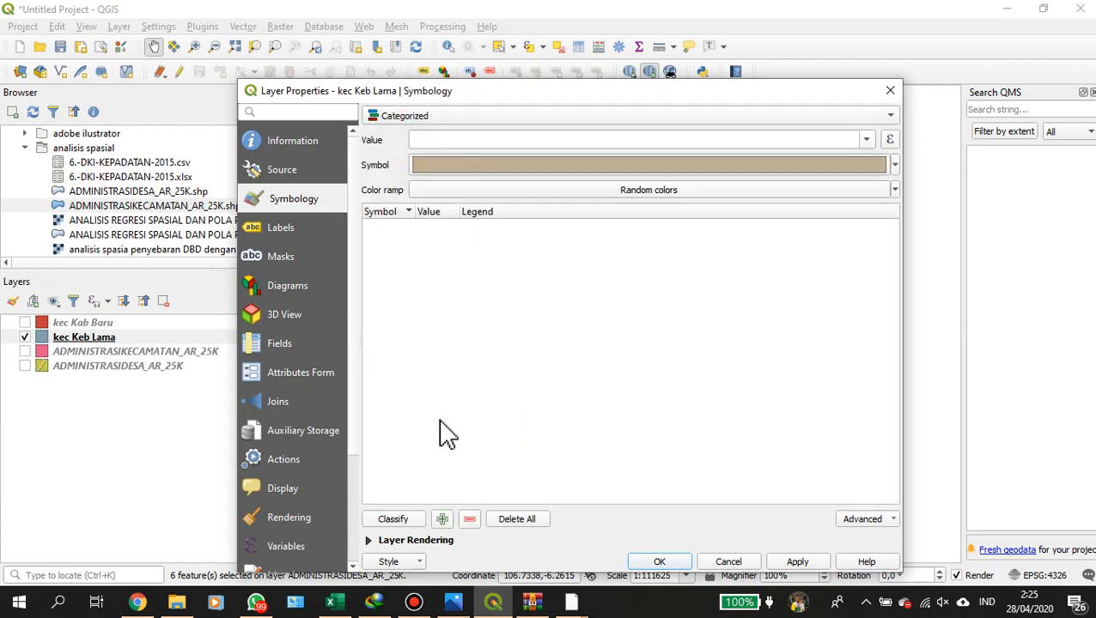
{"action": "left_click", "coordinate": [442, 139]}
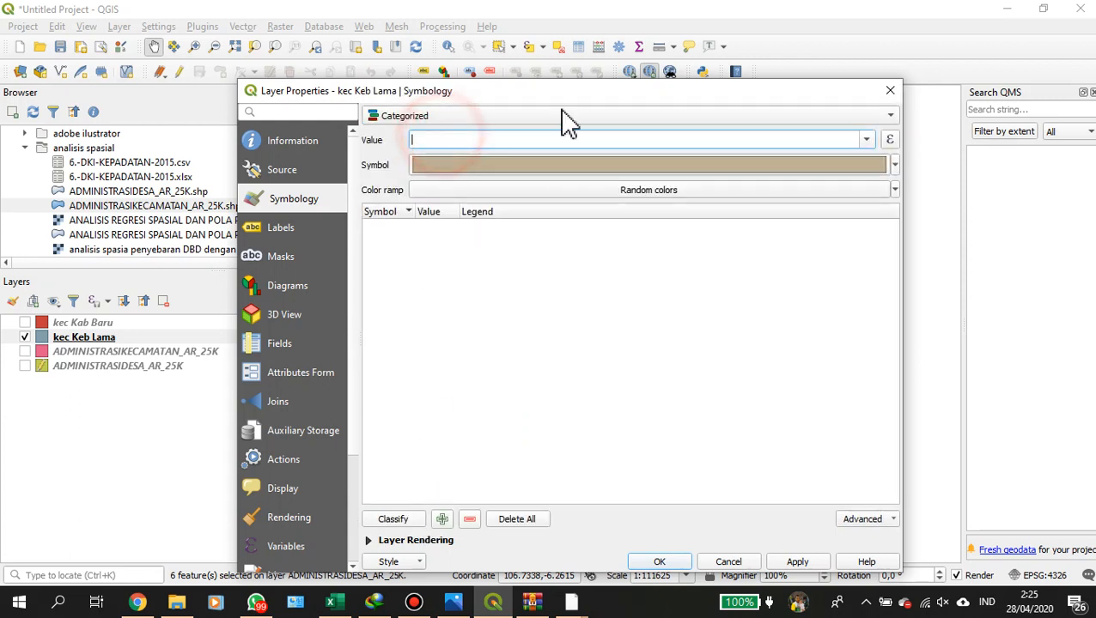
{"action": "left_click", "coordinate": [867, 140]}
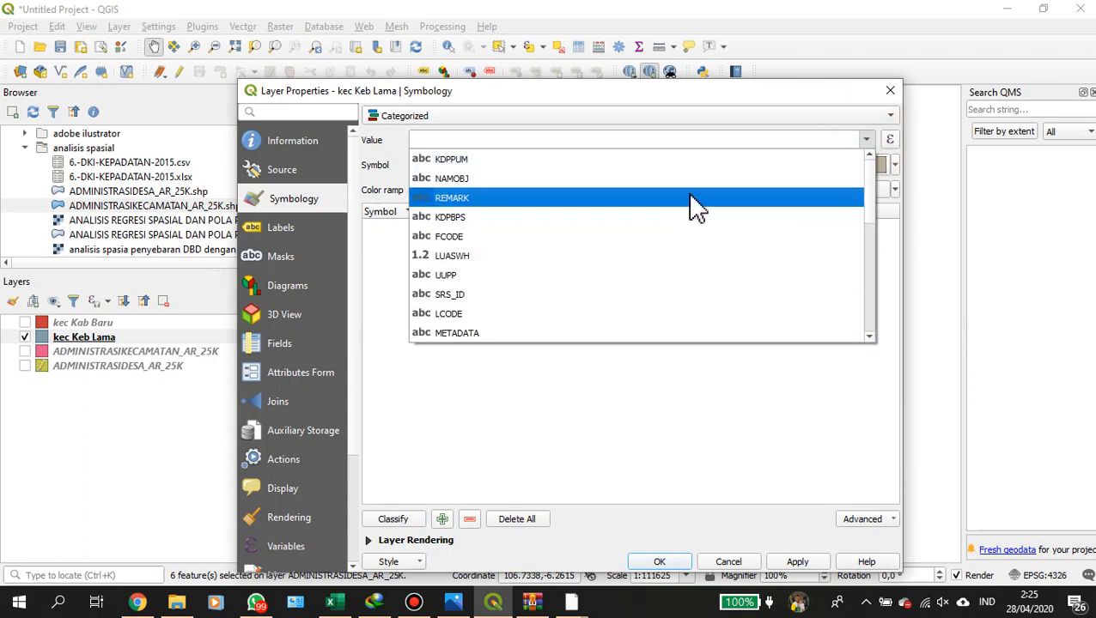
{"action": "left_click", "coordinate": [868, 141]}
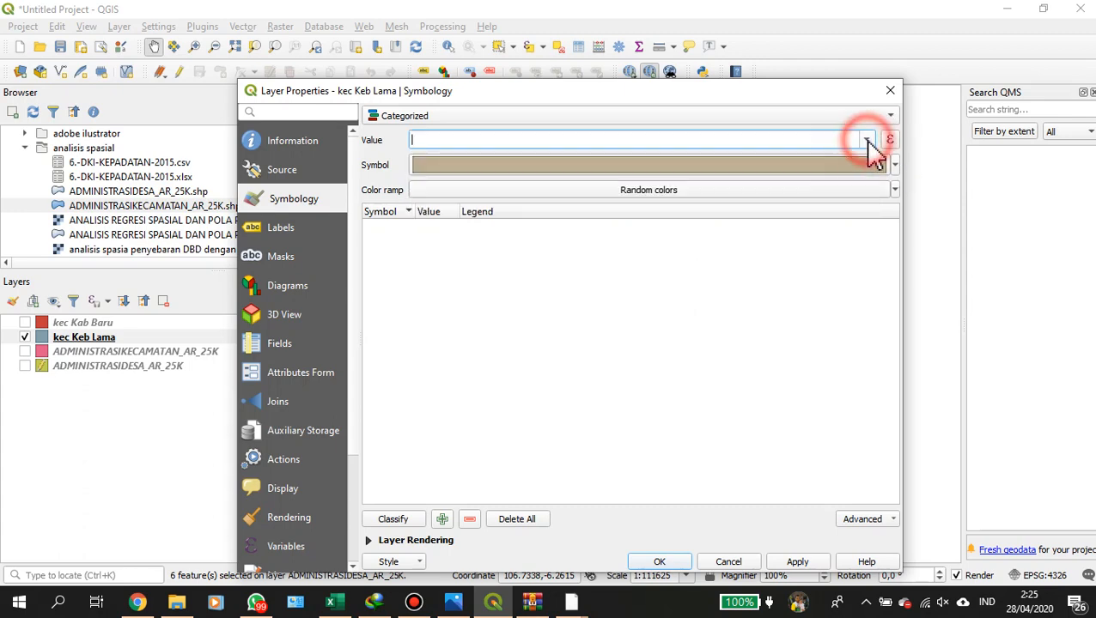
{"action": "left_click", "coordinate": [895, 93]}
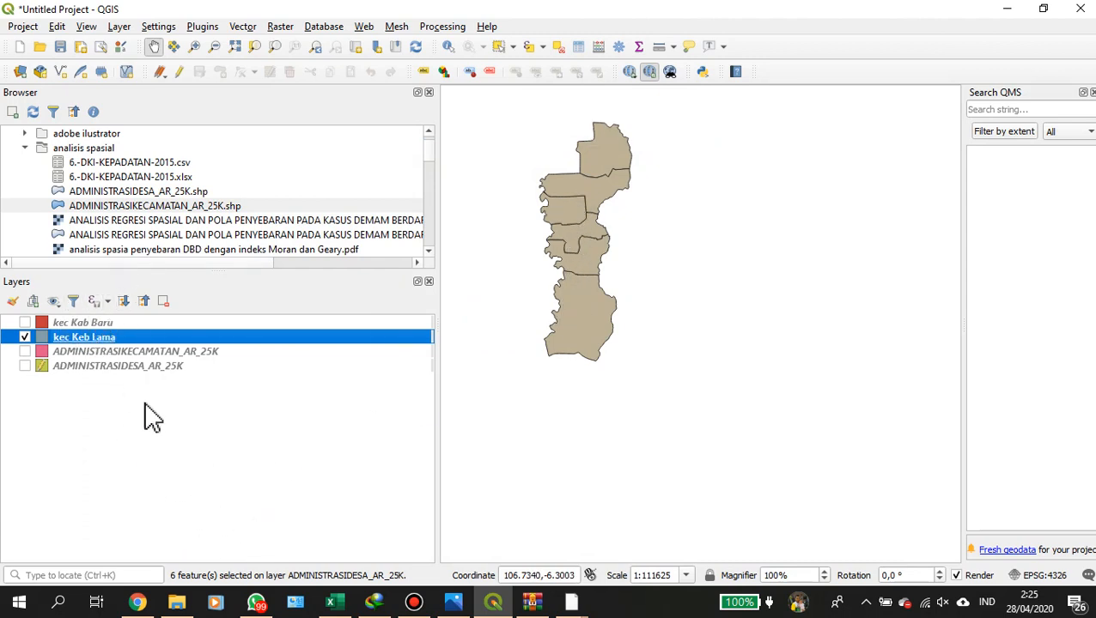
Examine the attribute table of kec Keb Lama to find the field that distinguishes its villages.
{"action": "right_click", "coordinate": [103, 341]}
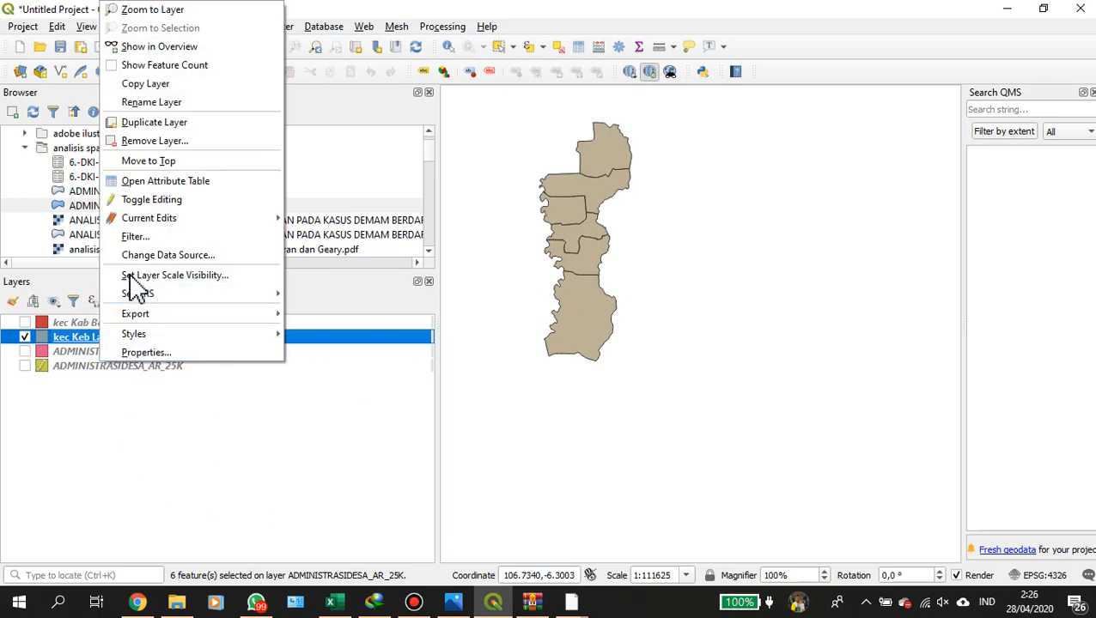
{"action": "left_click", "coordinate": [148, 182]}
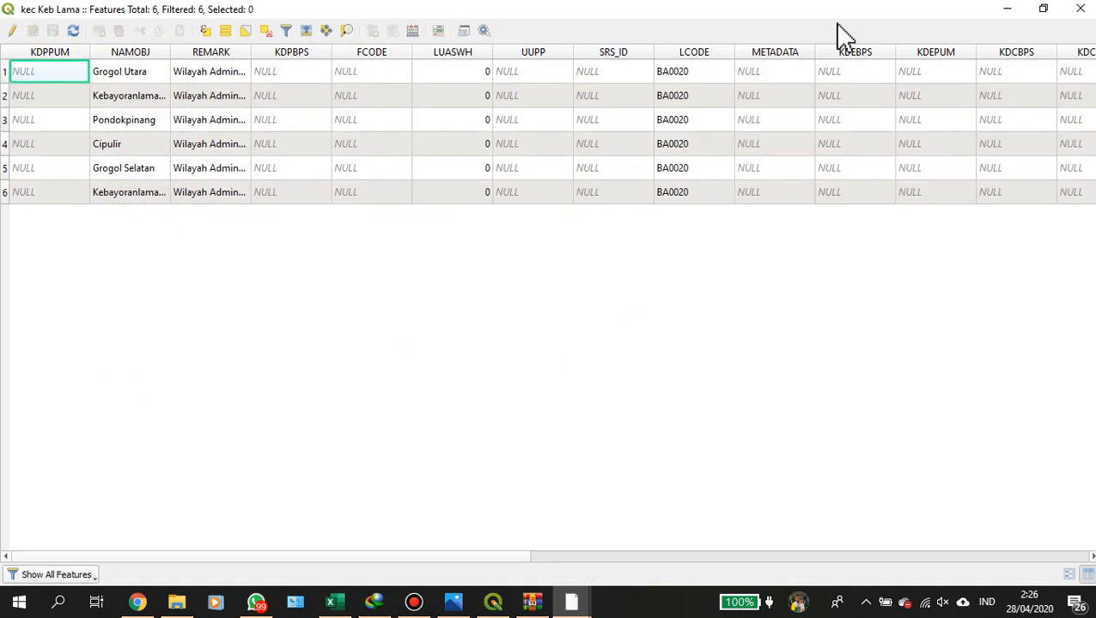
{"action": "left_click", "coordinate": [1080, 9]}
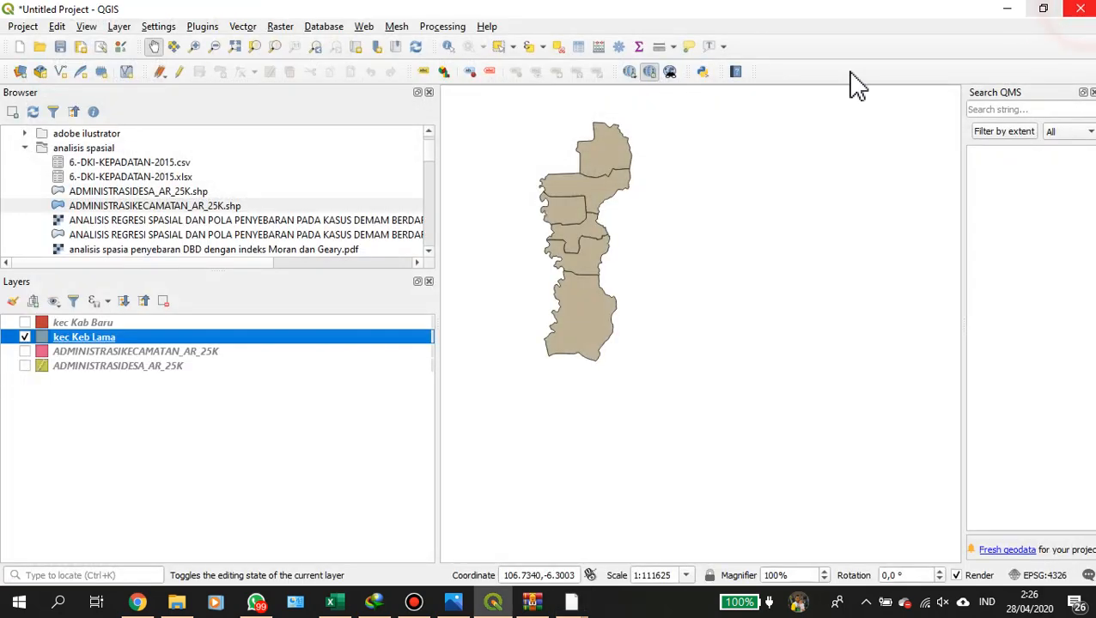
Style kec Keb Lama with Categorized symbology on the NAMOBJ field, classifying its villages with random colors.
{"action": "right_click", "coordinate": [75, 340]}
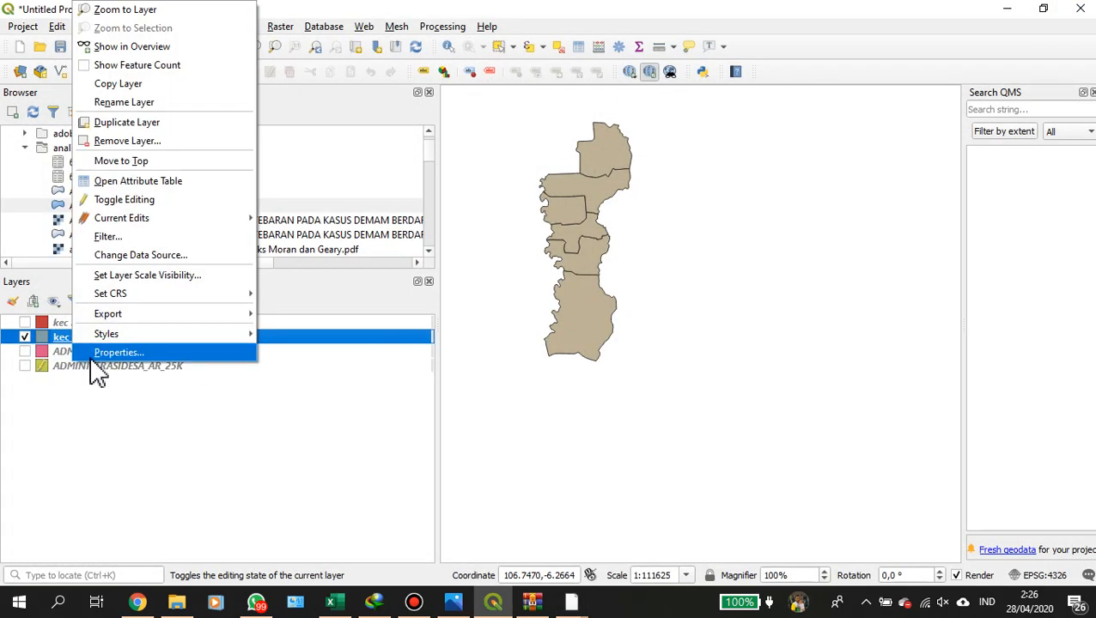
{"action": "left_click", "coordinate": [93, 355]}
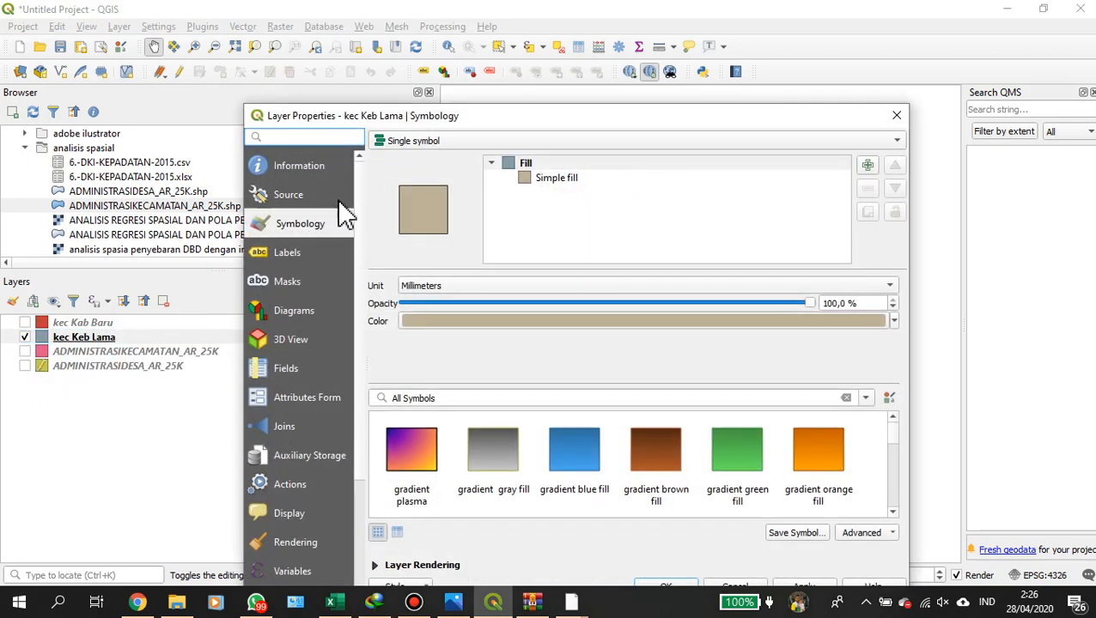
{"action": "left_click", "coordinate": [417, 148]}
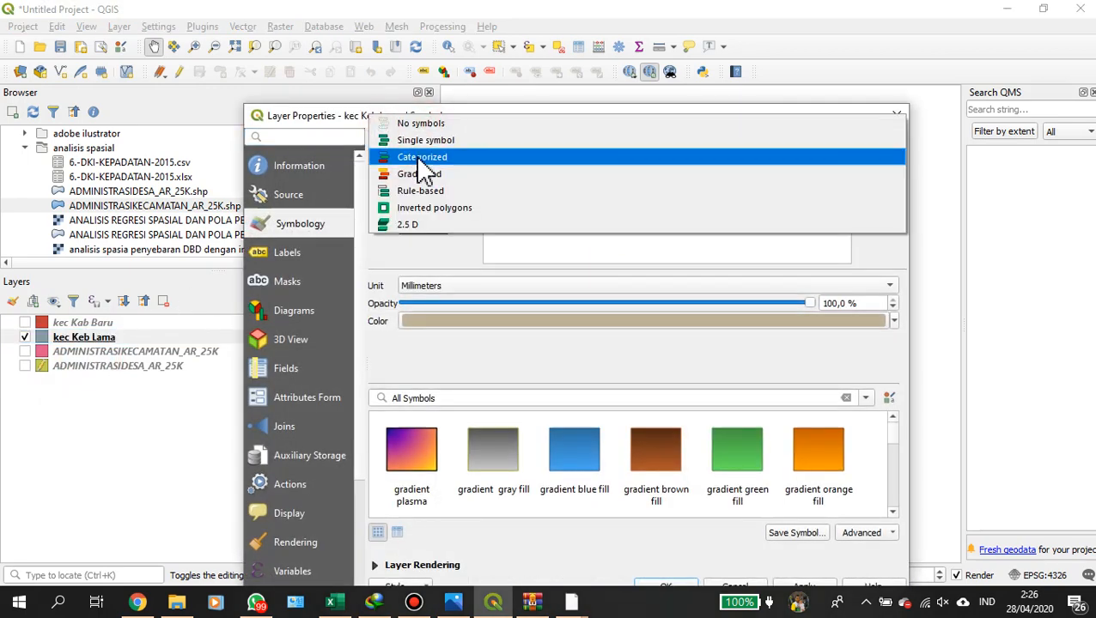
{"action": "left_click", "coordinate": [420, 161]}
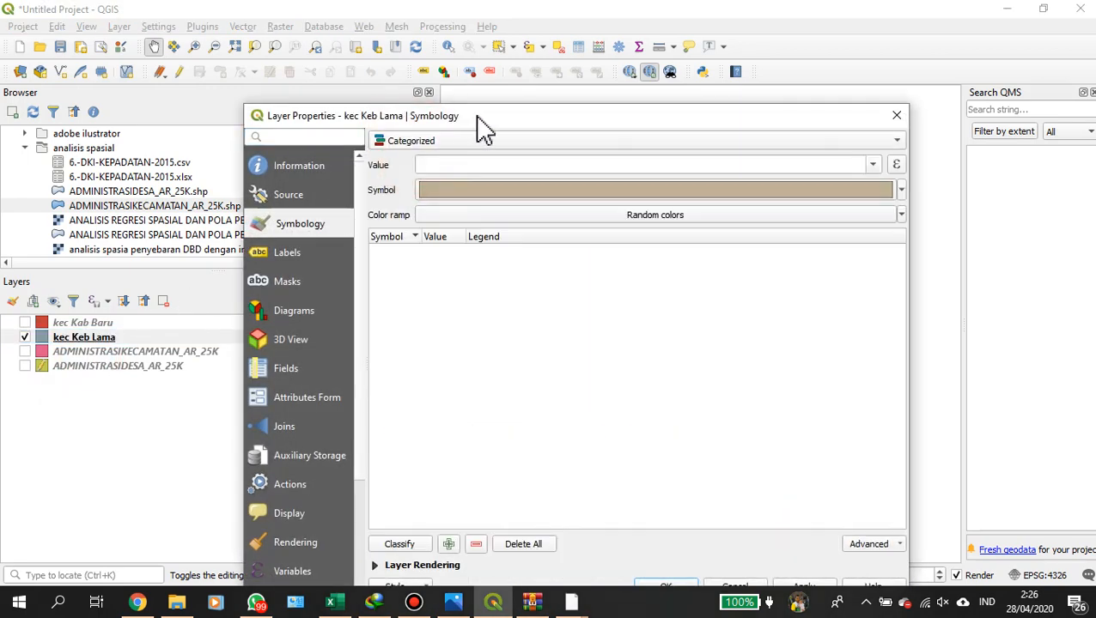
{"action": "left_click_drag", "start_coordinate": [479, 119], "coordinate": [492, 75]}
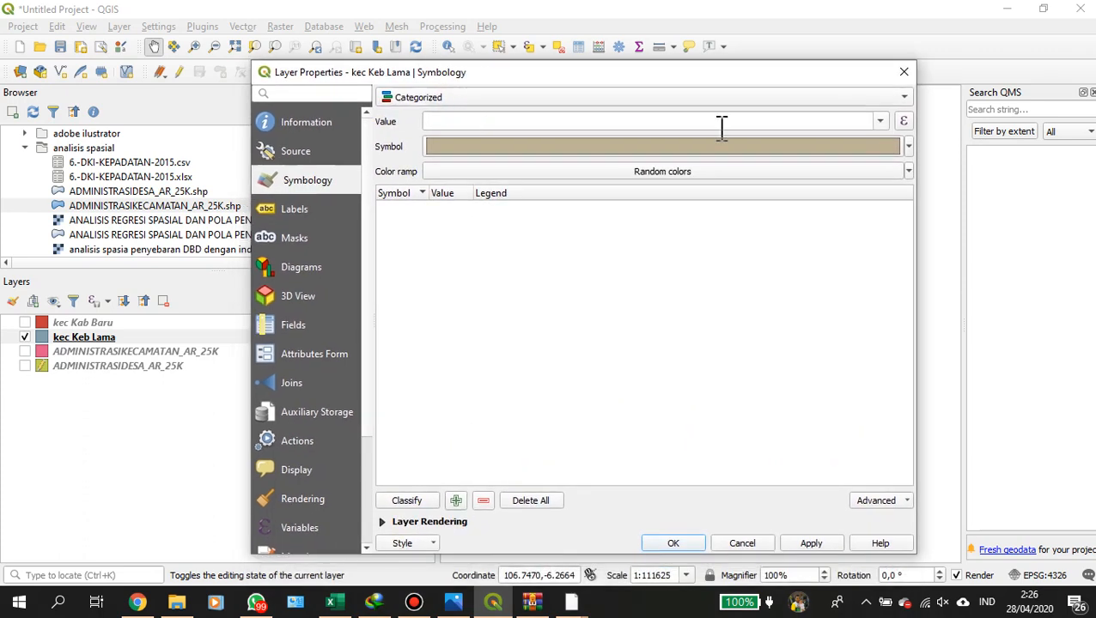
{"action": "left_click", "coordinate": [884, 122]}
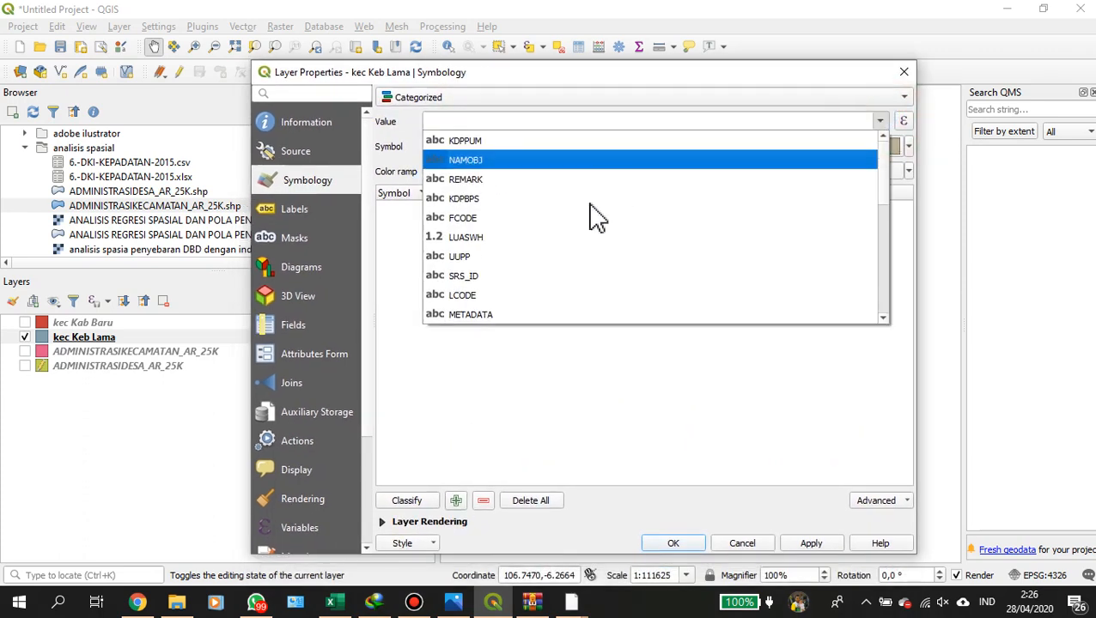
{"action": "left_click", "coordinate": [541, 162]}
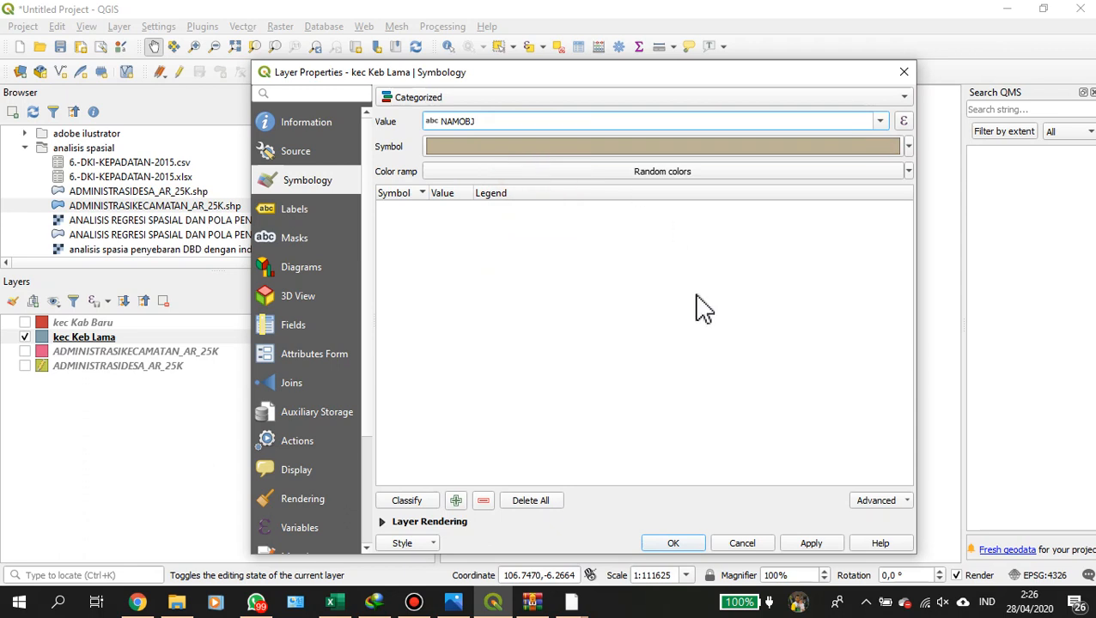
{"action": "left_click", "coordinate": [407, 502]}
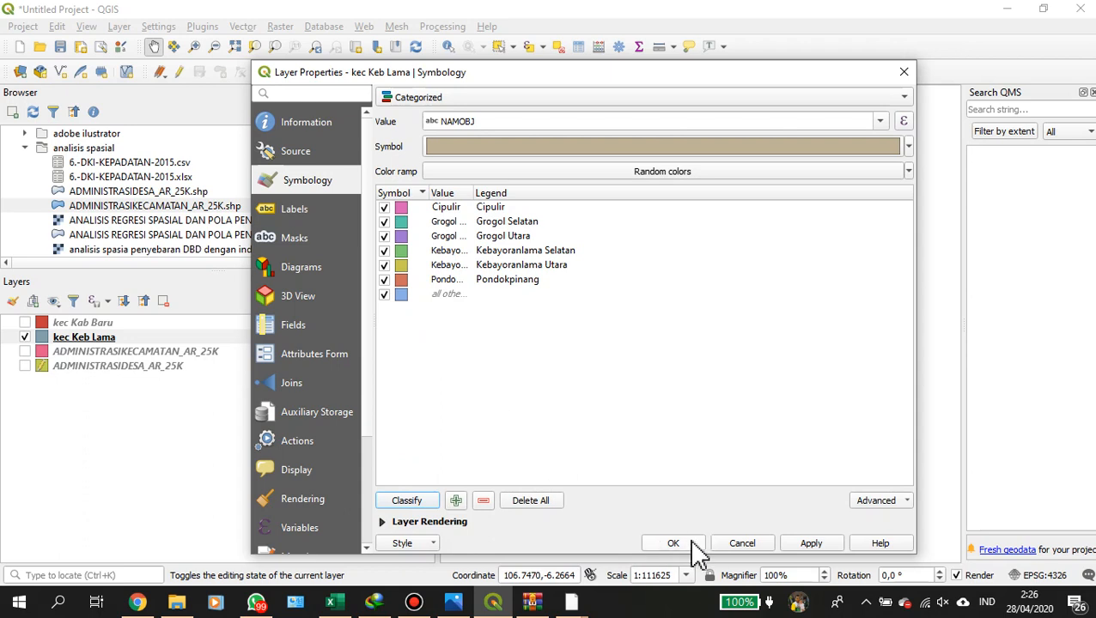
{"action": "left_click", "coordinate": [799, 544]}
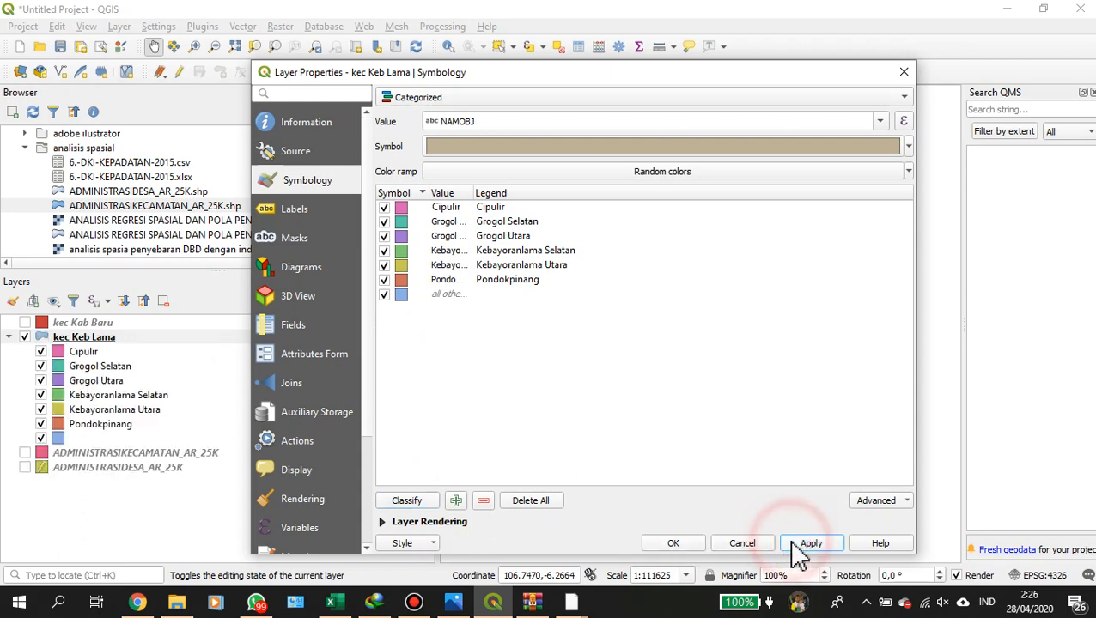
{"action": "left_click", "coordinate": [688, 543]}
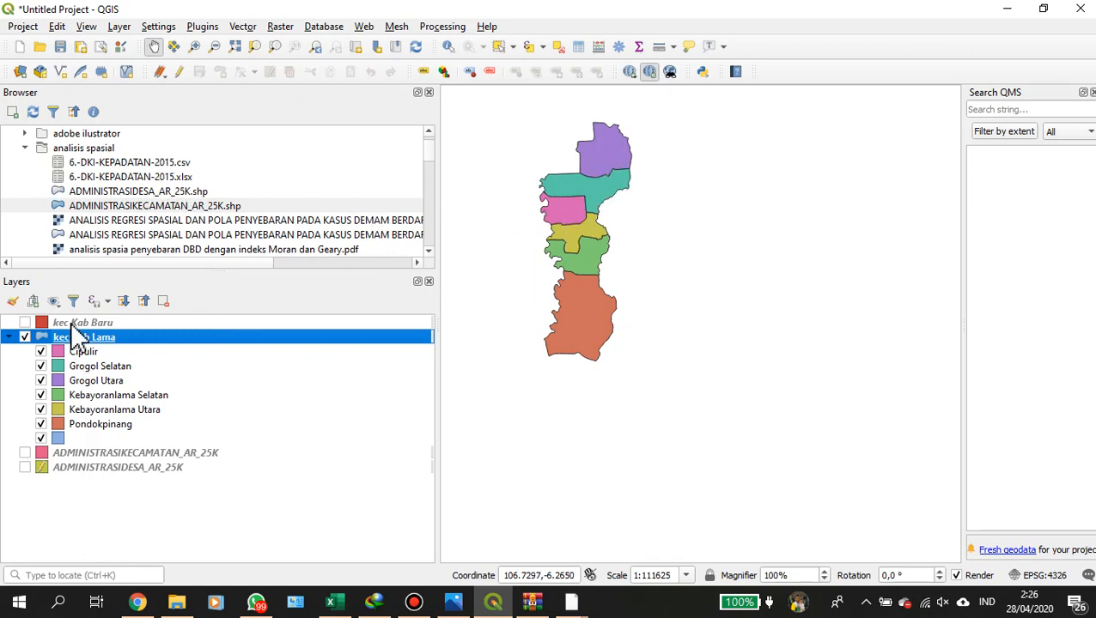
Show ADMINISTRASIKECAMATAN_AR_25K and compare it with the categorized kec Keb Lama by toggling the latter, leaving kec Keb Lama hidden.
{"action": "left_click", "coordinate": [25, 453]}
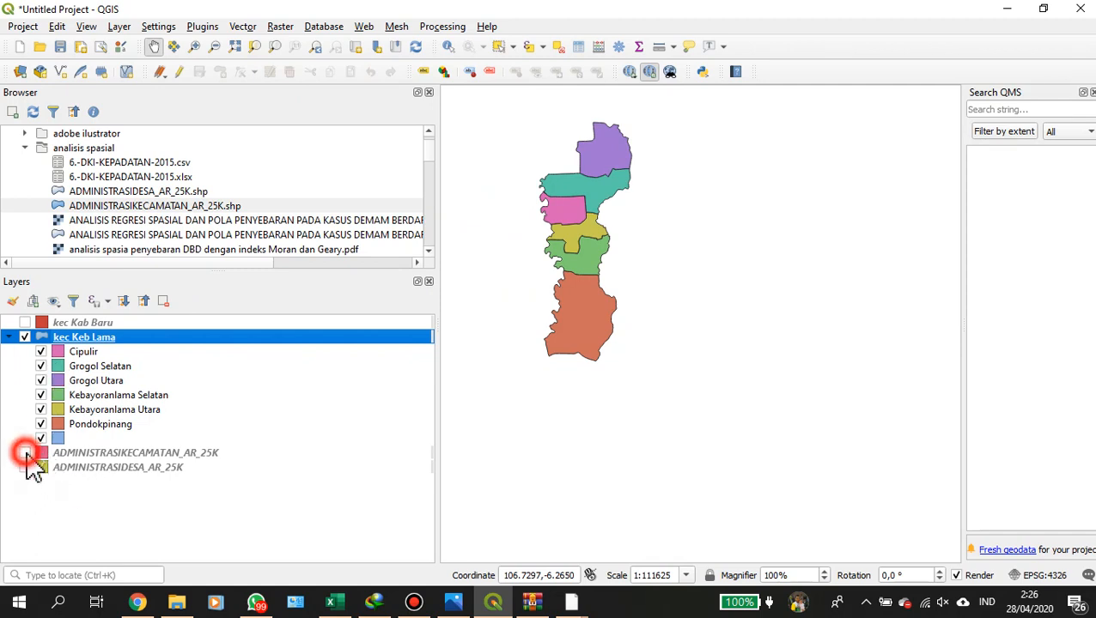
{"action": "left_click", "coordinate": [24, 338]}
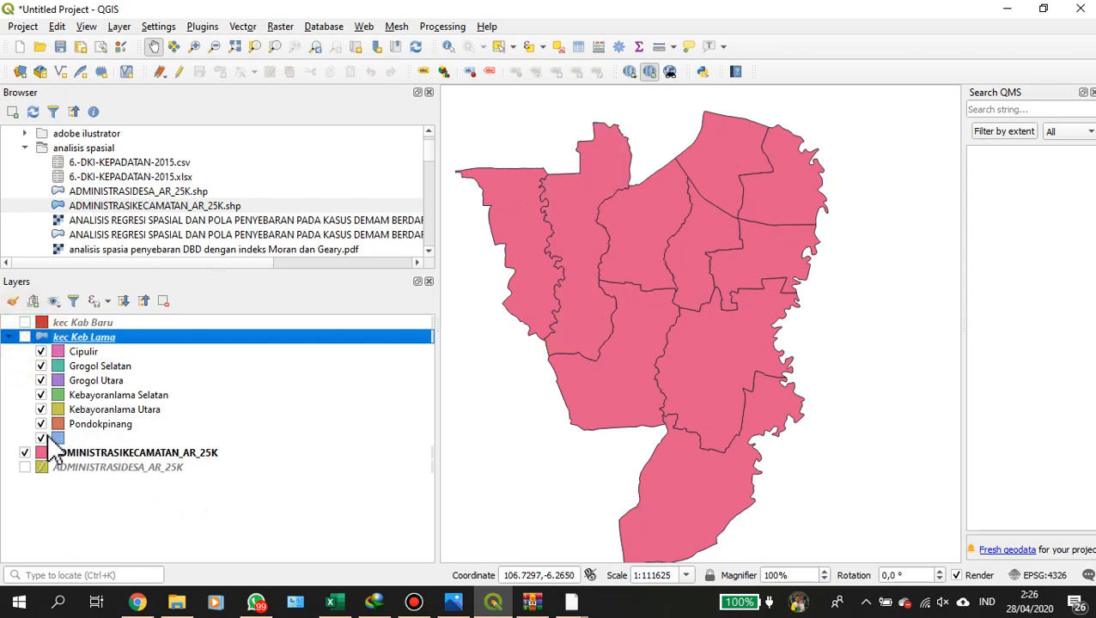
{"action": "left_click", "coordinate": [25, 339]}
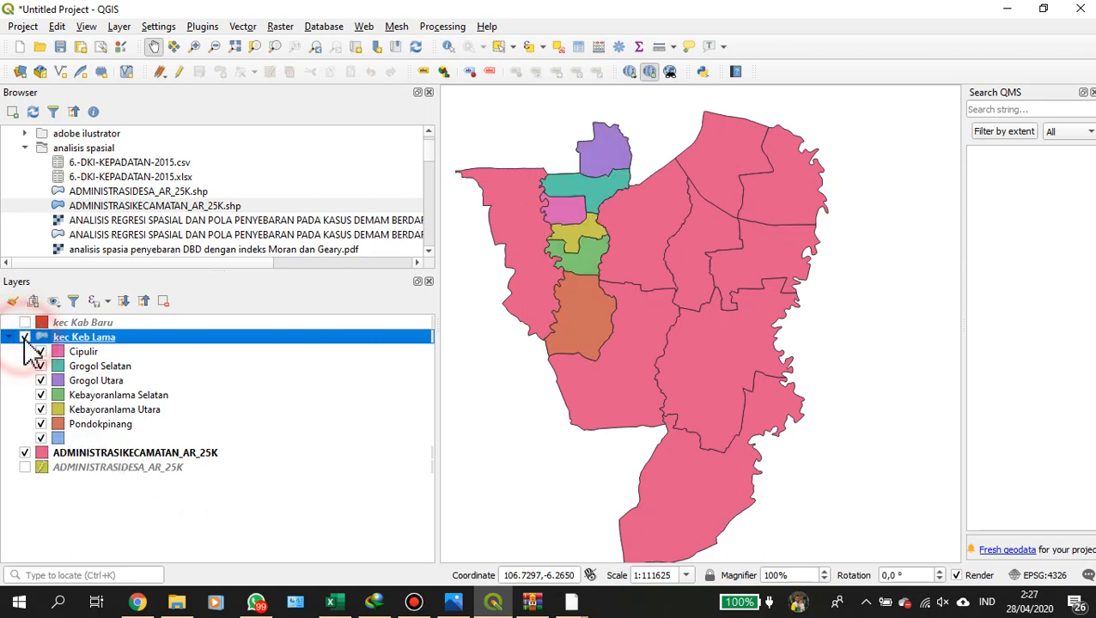
{"action": "left_click", "coordinate": [25, 338]}
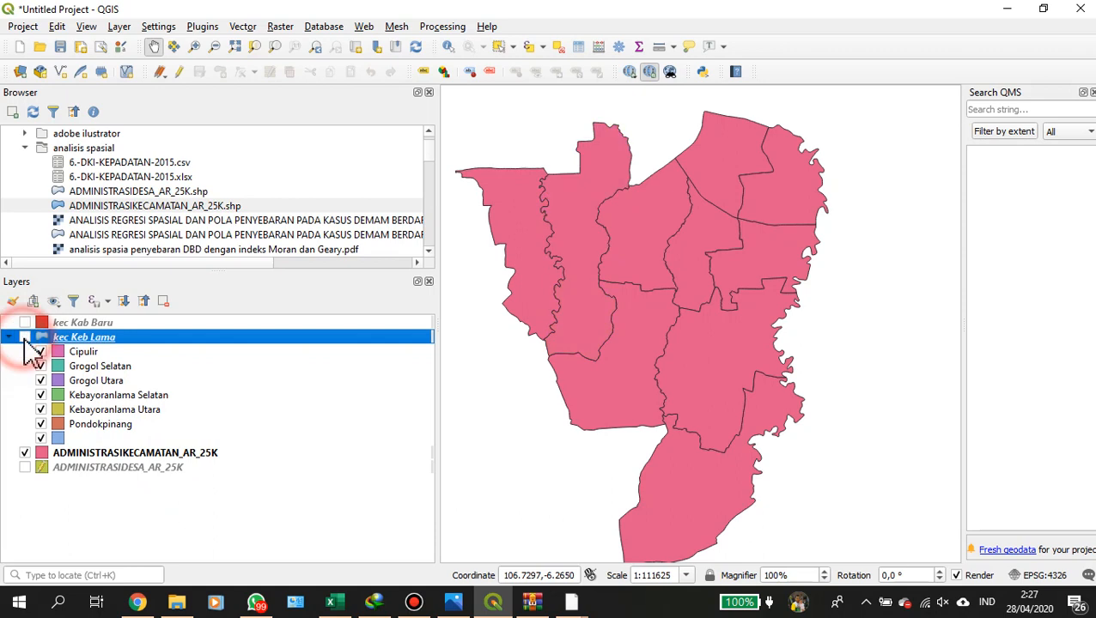
Try to classify ADMINISTRASIKECAMATAN_AR_25K with Categorized symbology on the WADMKC field.
{"action": "left_click", "coordinate": [70, 455]}
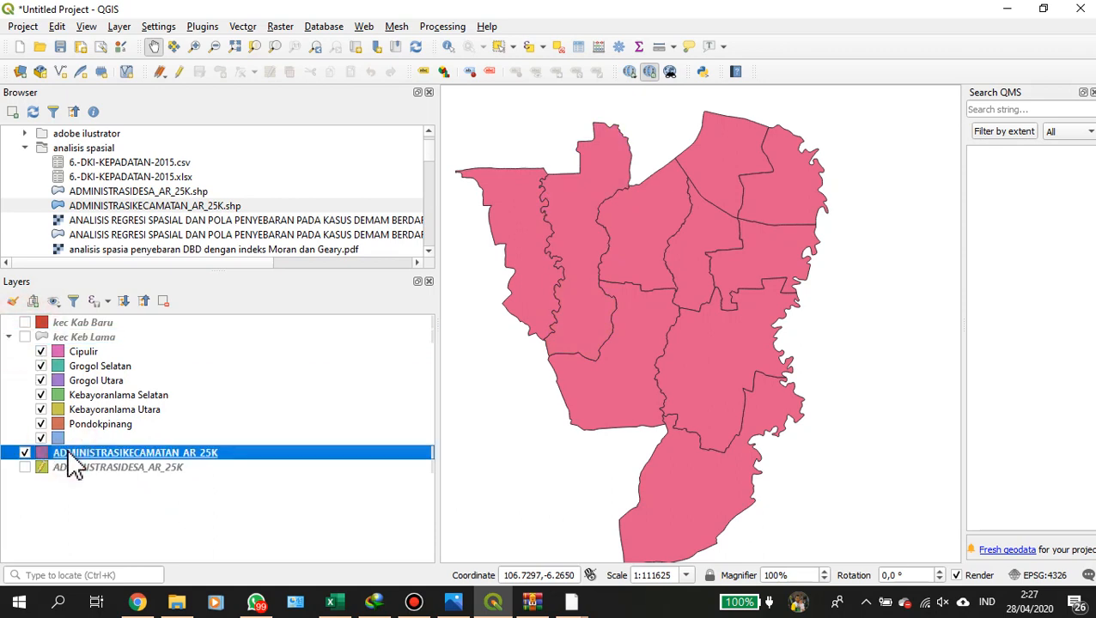
{"action": "right_click", "coordinate": [70, 455]}
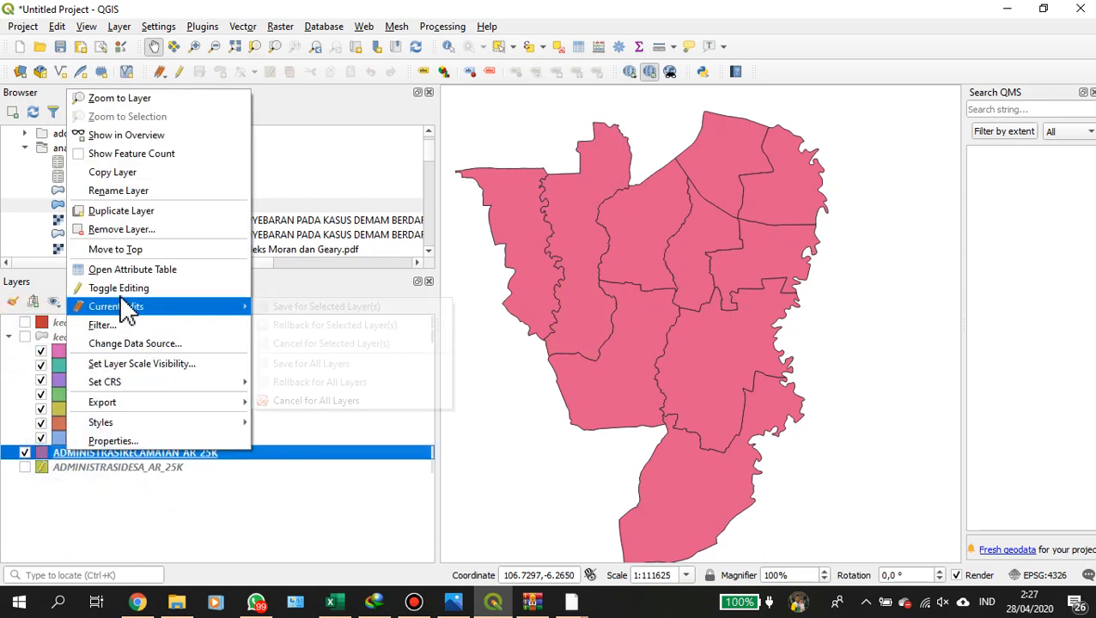
{"action": "left_click", "coordinate": [112, 441]}
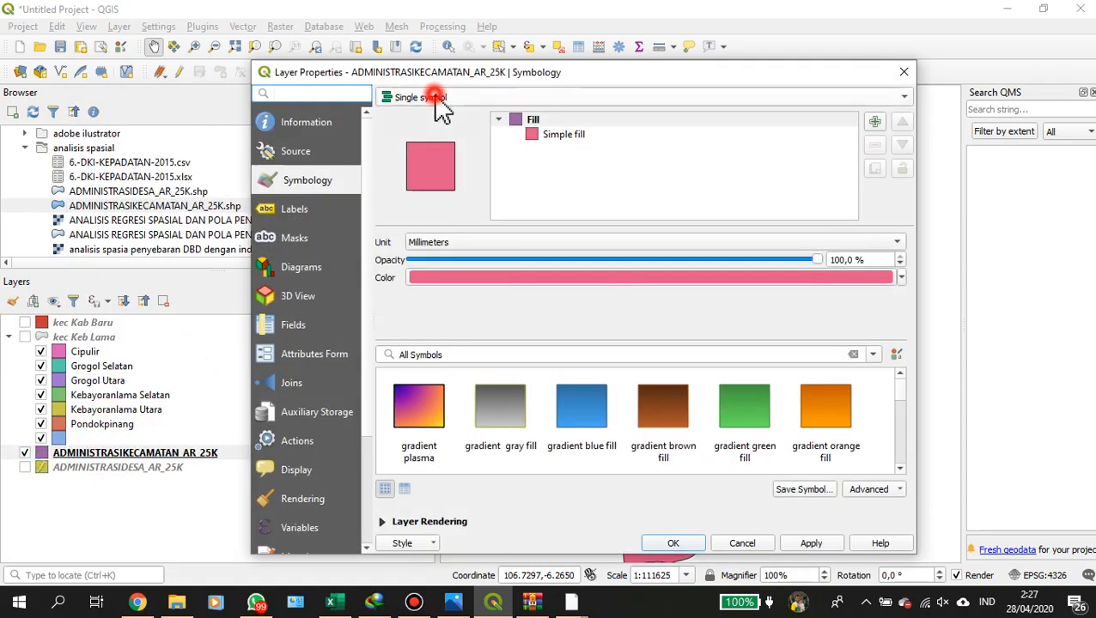
{"action": "left_click", "coordinate": [436, 97]}
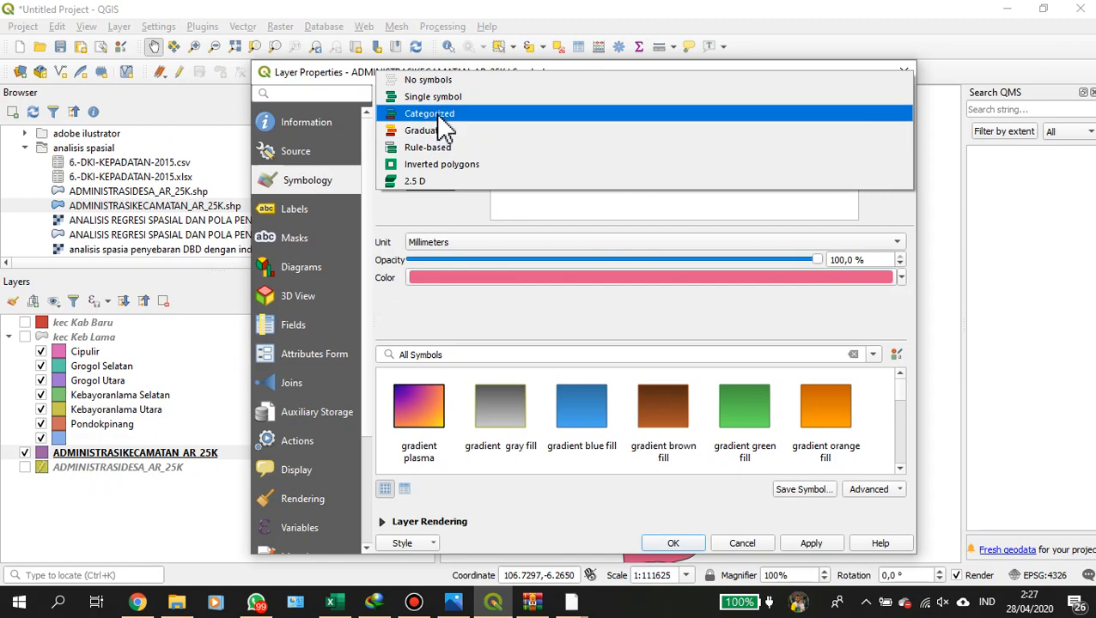
{"action": "left_click", "coordinate": [438, 114]}
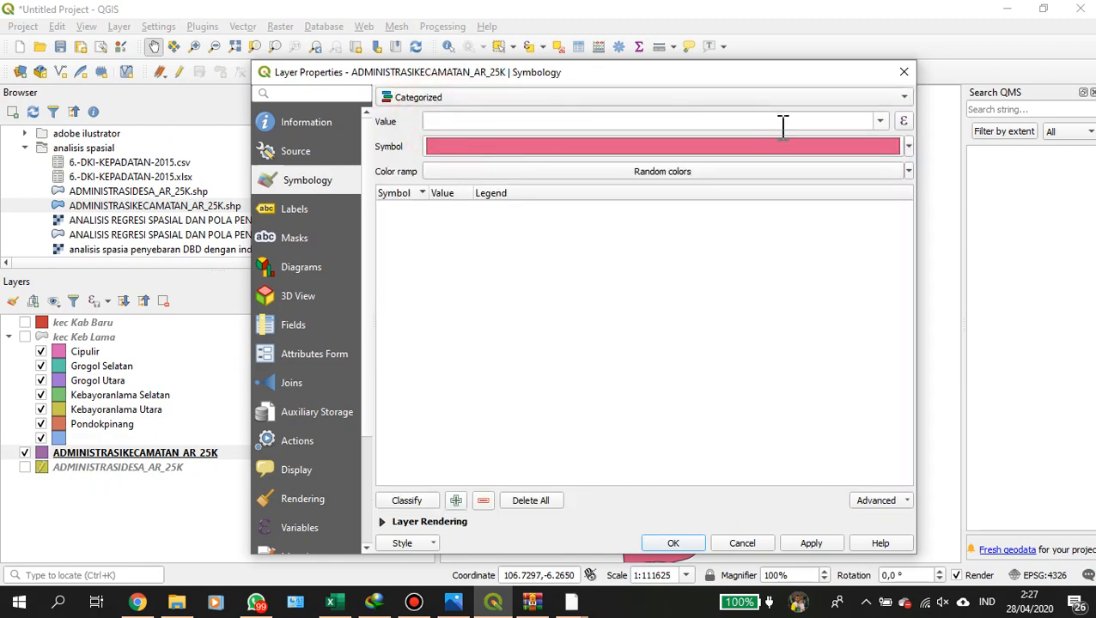
{"action": "left_click", "coordinate": [882, 121]}
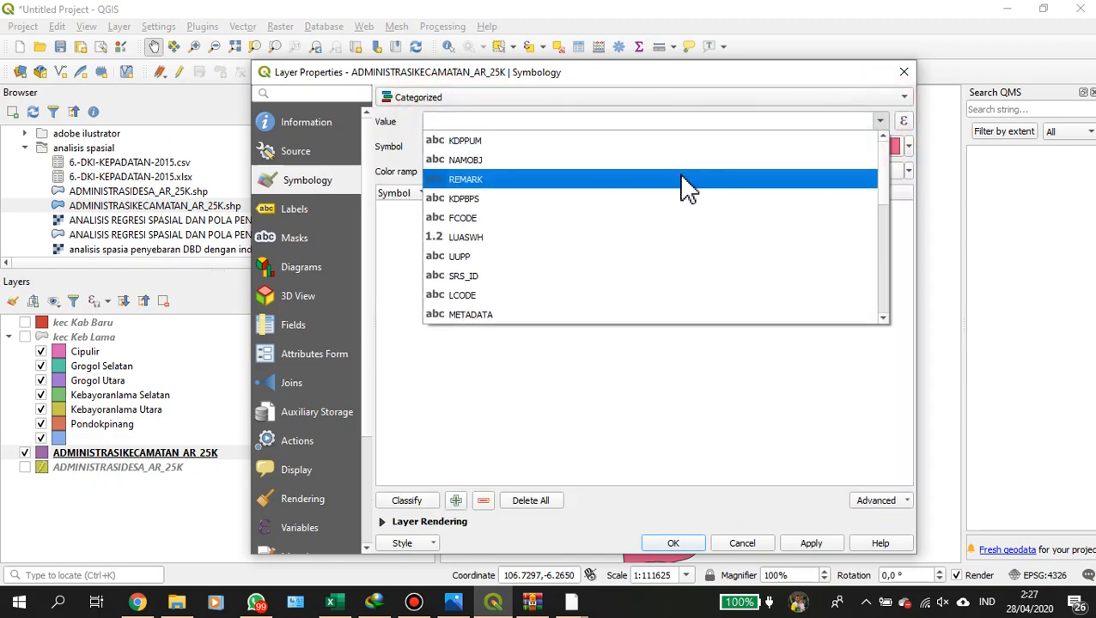
{"action": "scroll", "coordinate": [604, 288], "scroll_direction": "down", "scroll_amount": 5}
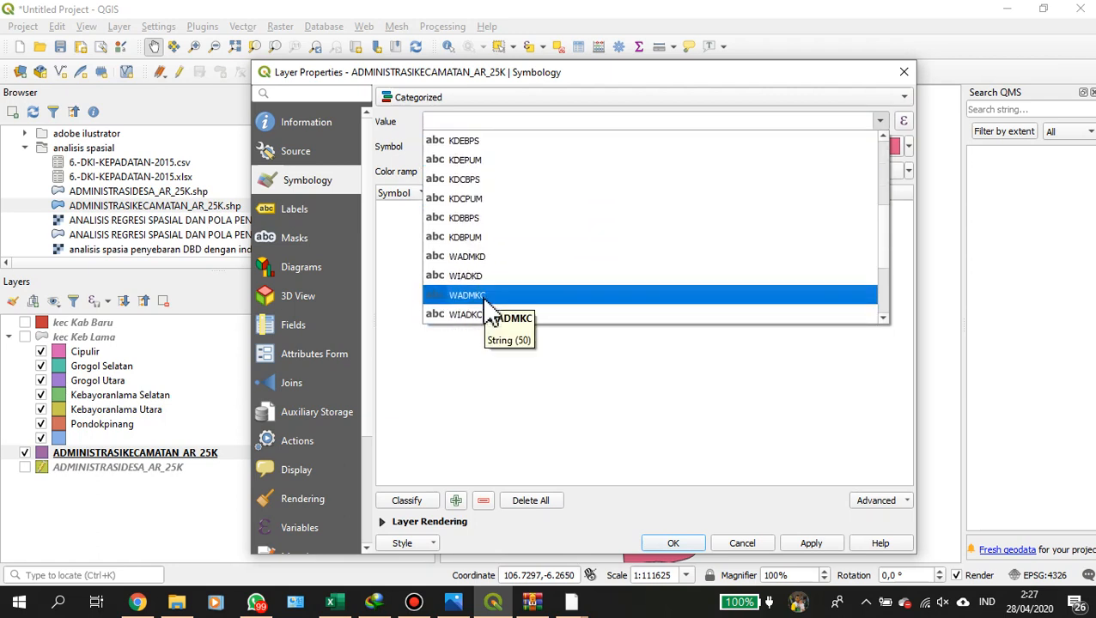
{"action": "left_click", "coordinate": [486, 296]}
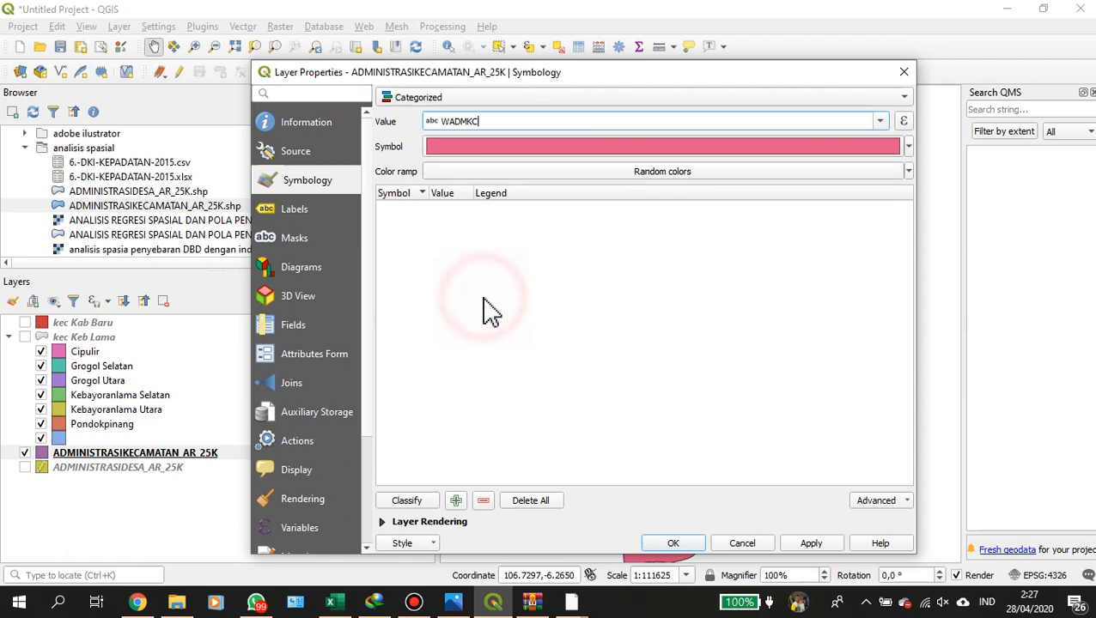
{"action": "left_click", "coordinate": [407, 502]}
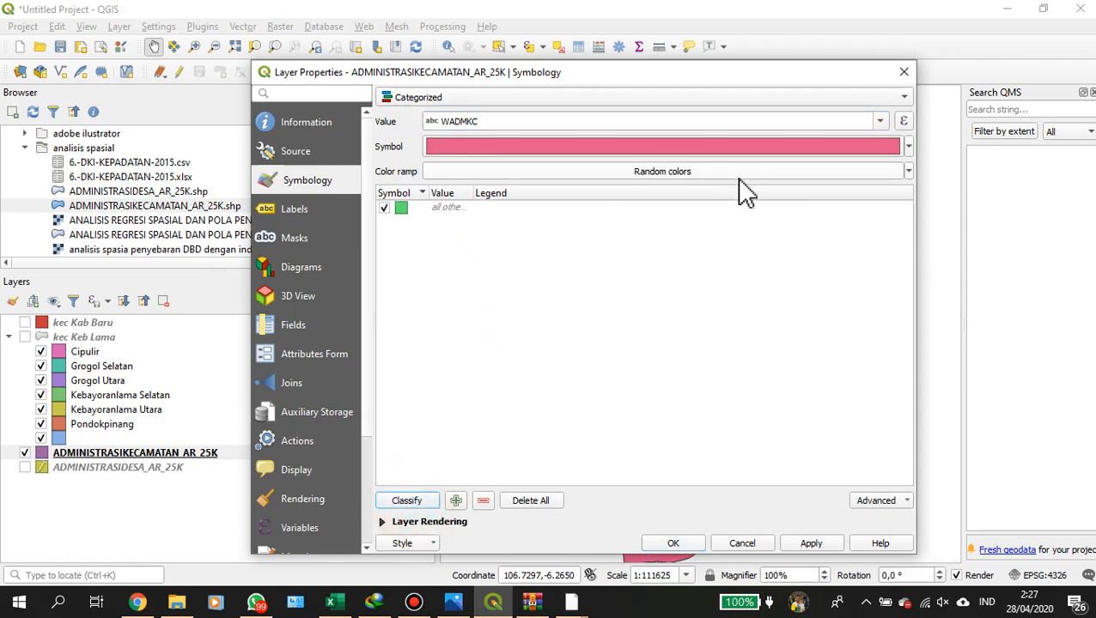
Try to classify ADMINISTRASIKECAMATAN_AR_25K by the WIADKC field instead, and discard the symbology changes.
{"action": "left_click", "coordinate": [883, 121]}
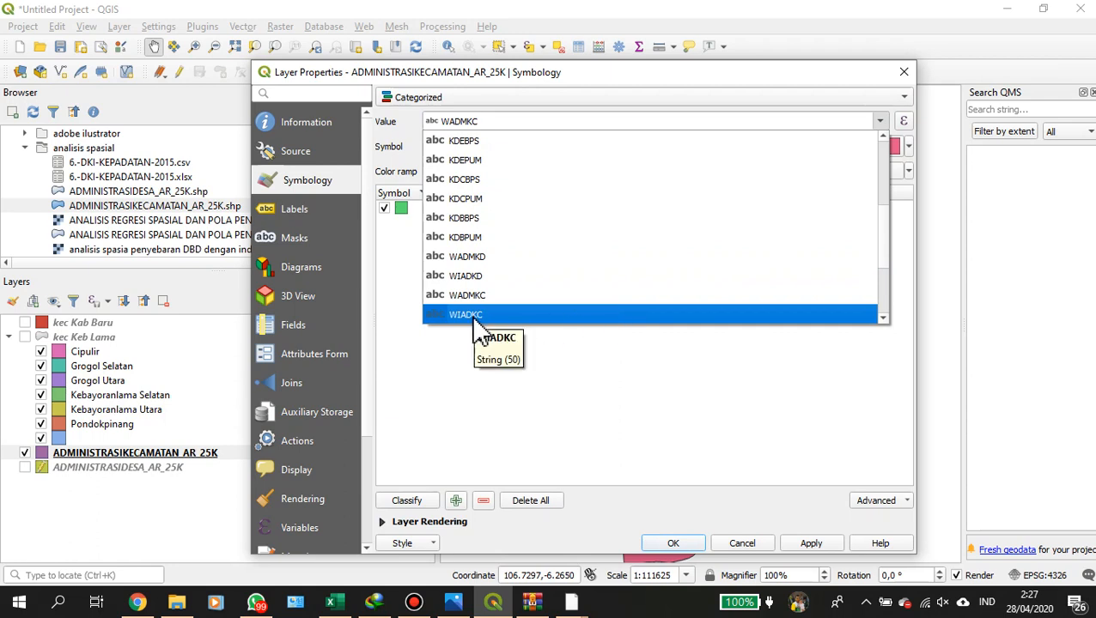
{"action": "scroll", "coordinate": [477, 313], "scroll_direction": "down", "scroll_amount": 4}
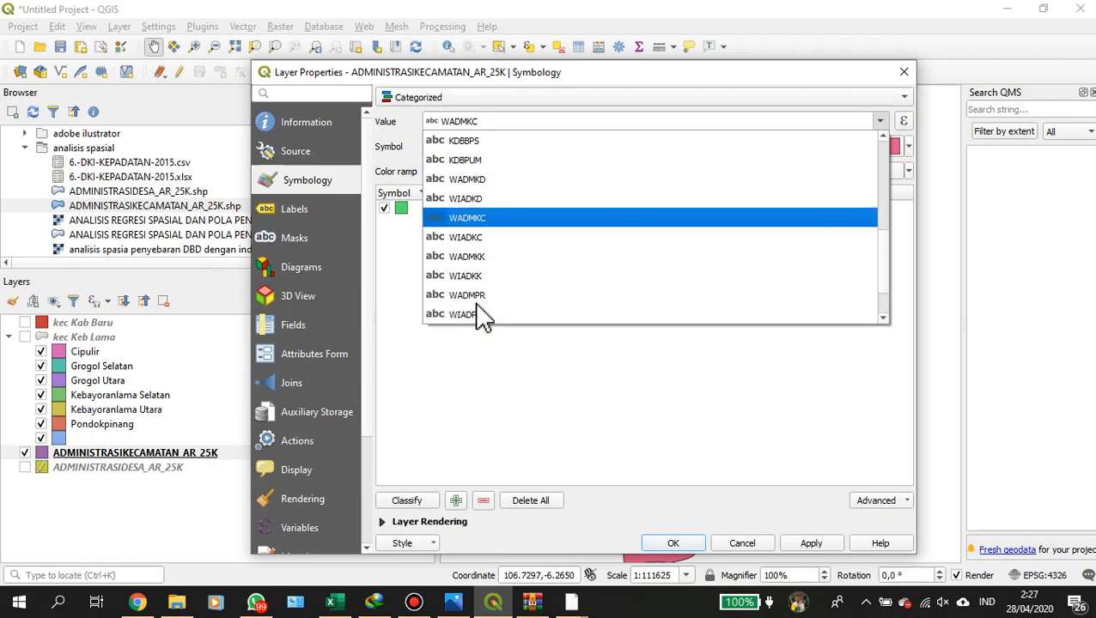
{"action": "left_click", "coordinate": [463, 240]}
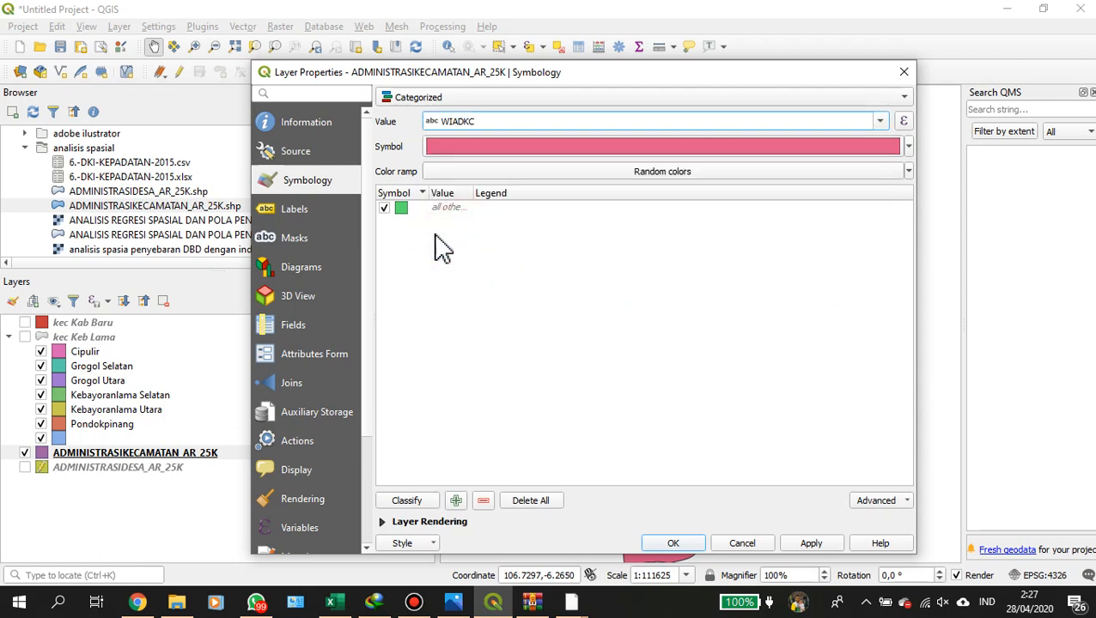
{"action": "left_click", "coordinate": [427, 502]}
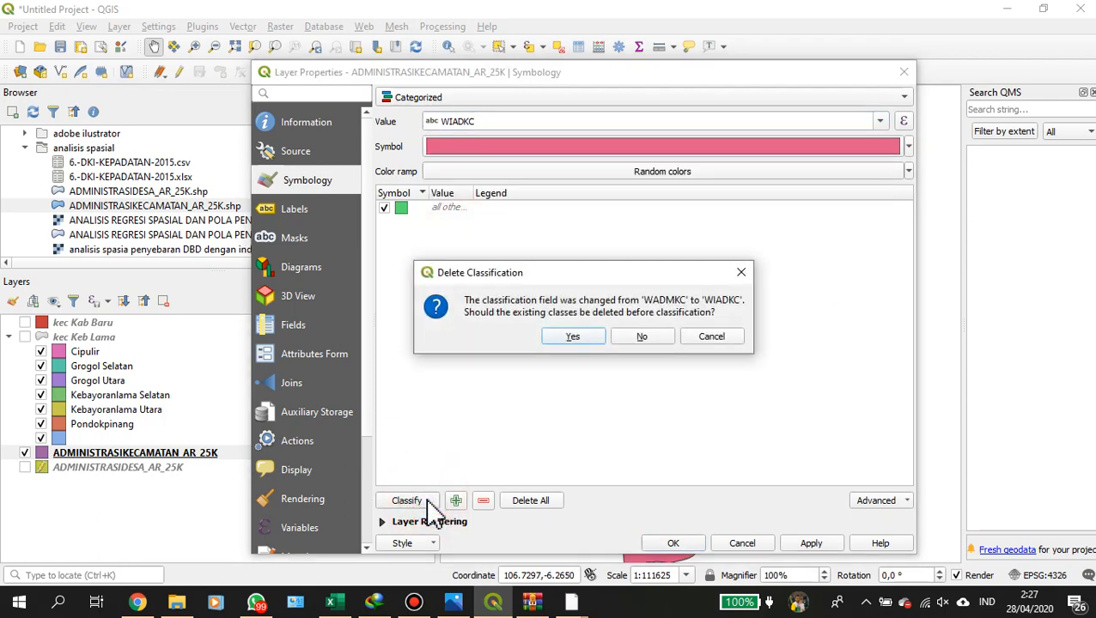
{"action": "left_click", "coordinate": [704, 337]}
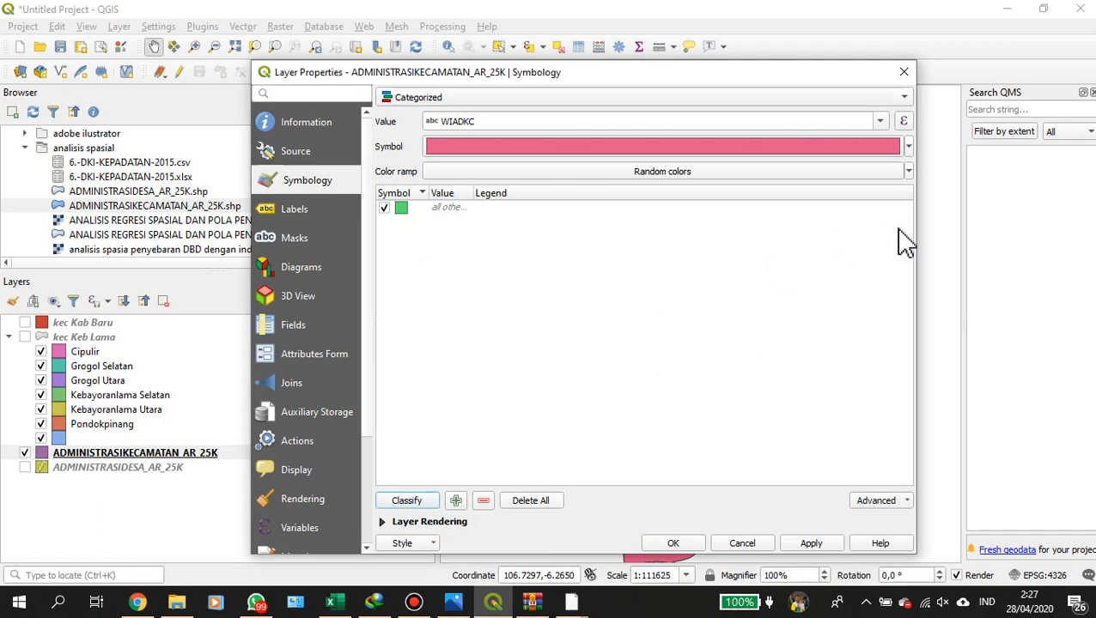
{"action": "left_click", "coordinate": [907, 74]}
{"action": "left_click", "coordinate": [308, 451]}
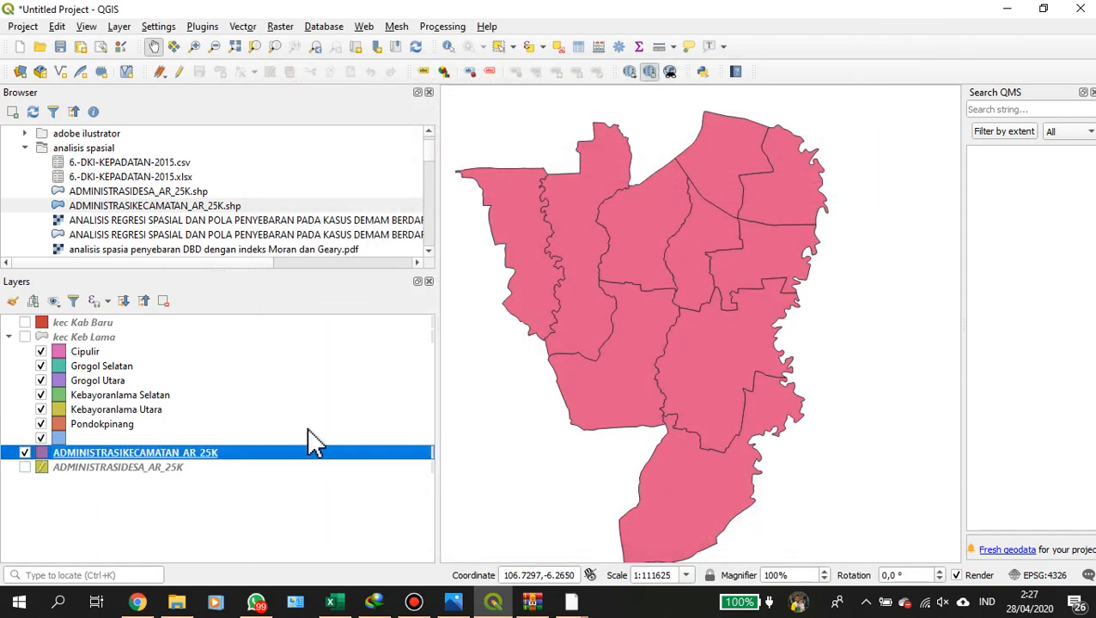
Examine the ADMINISTRASIKECAMATAN_AR_25K attribute table for the field holding the district names, and return to the map.
{"action": "right_click", "coordinate": [120, 453]}
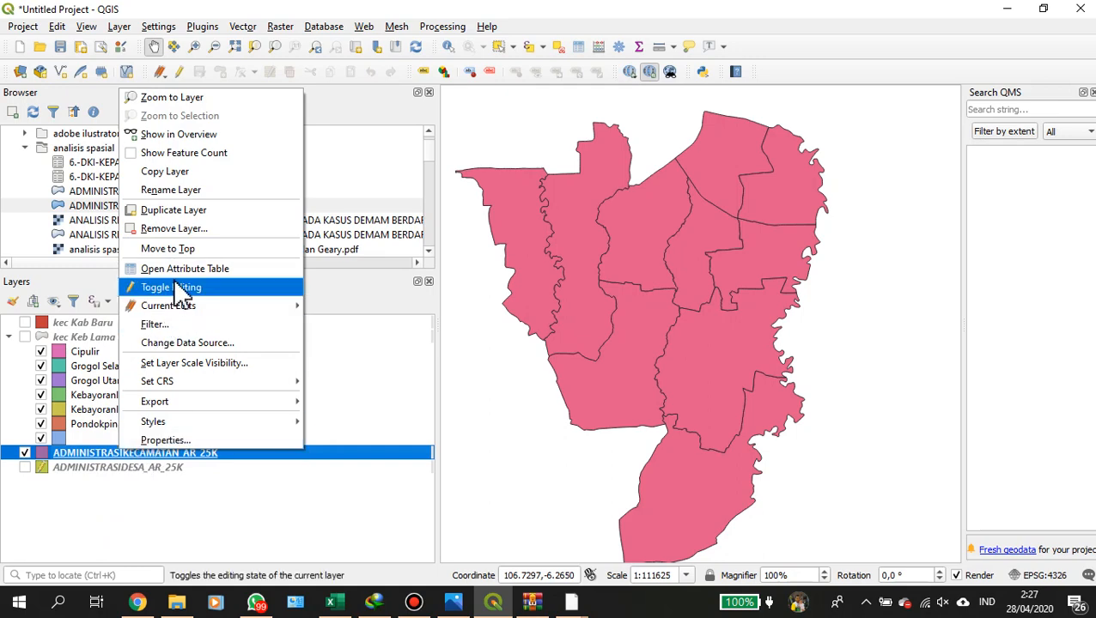
{"action": "left_click", "coordinate": [180, 269]}
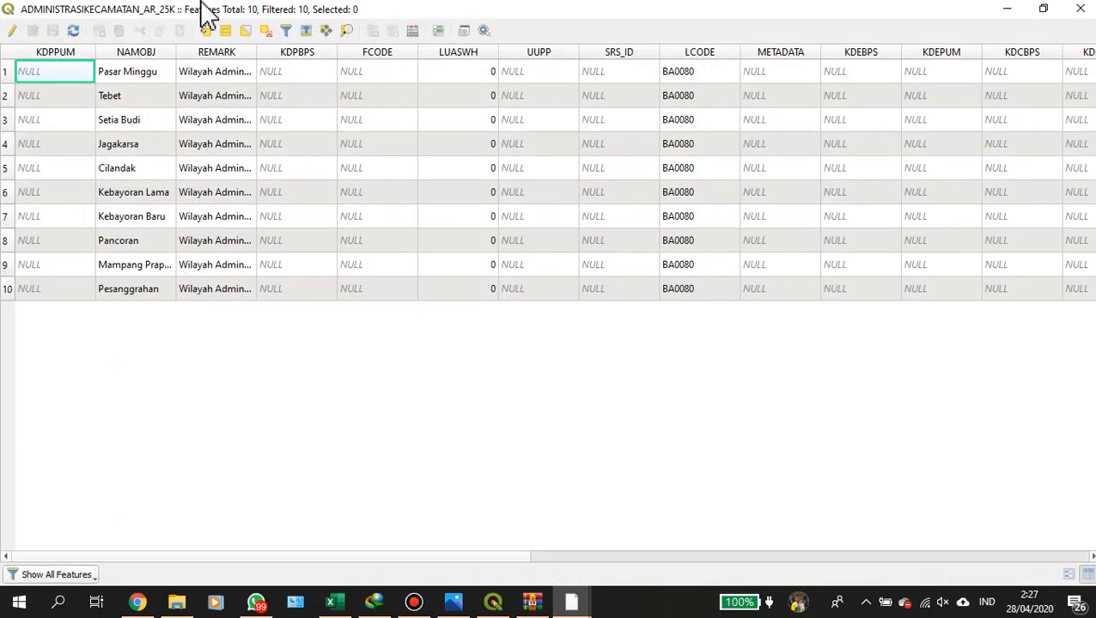
{"action": "scroll", "coordinate": [547, 132], "scroll_direction": "right", "scroll_amount": 5}
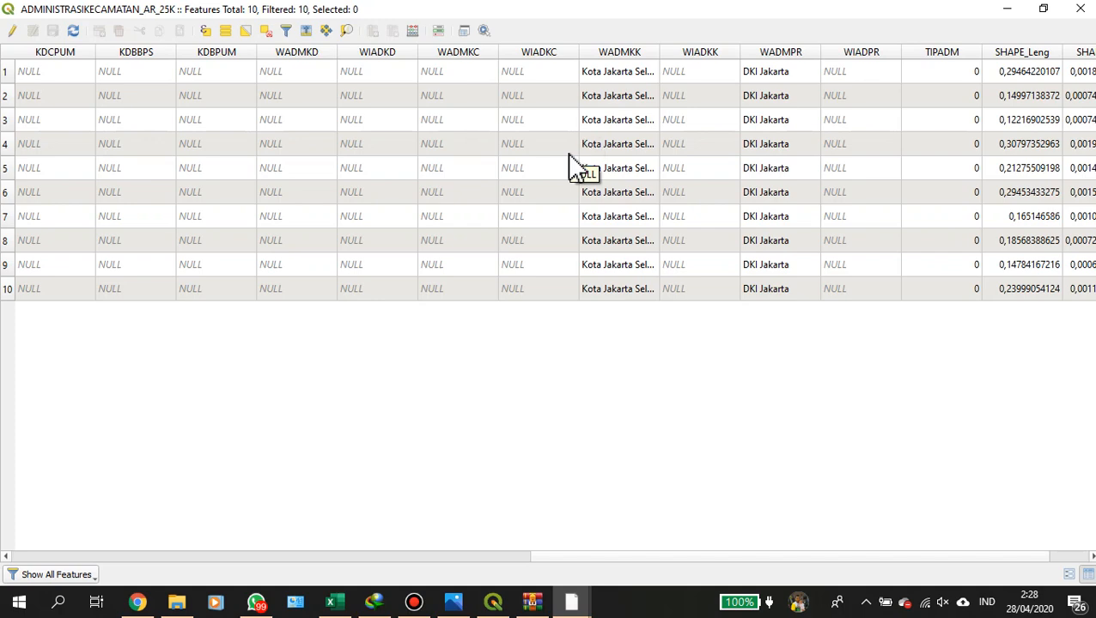
{"action": "scroll", "coordinate": [484, 188], "scroll_direction": "left", "scroll_amount": 5}
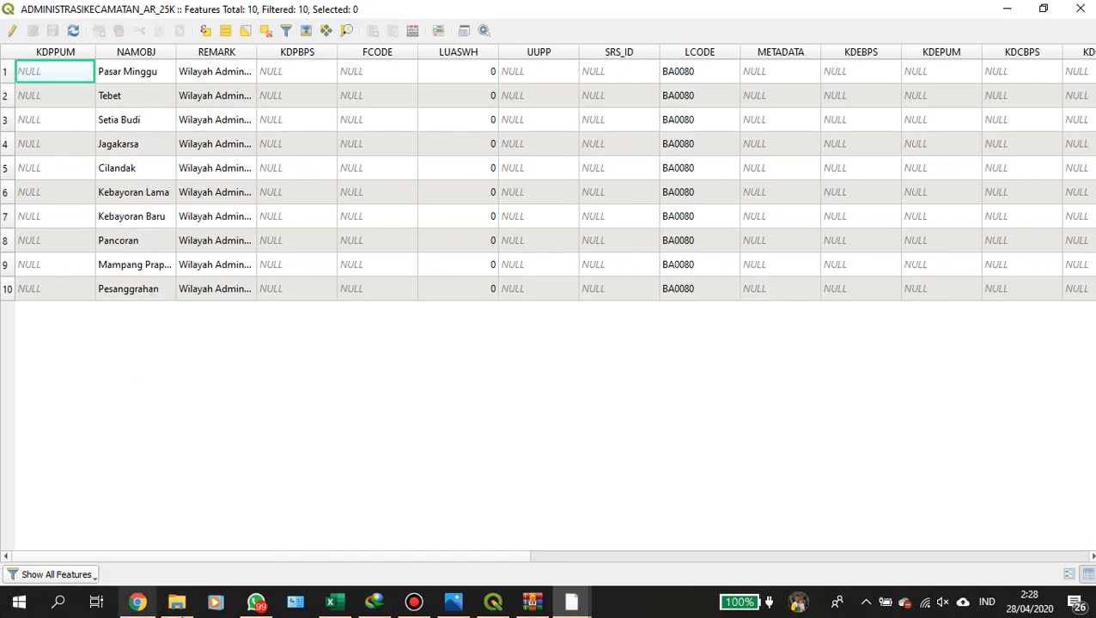
{"action": "mouse_move", "coordinate": [494, 601]}
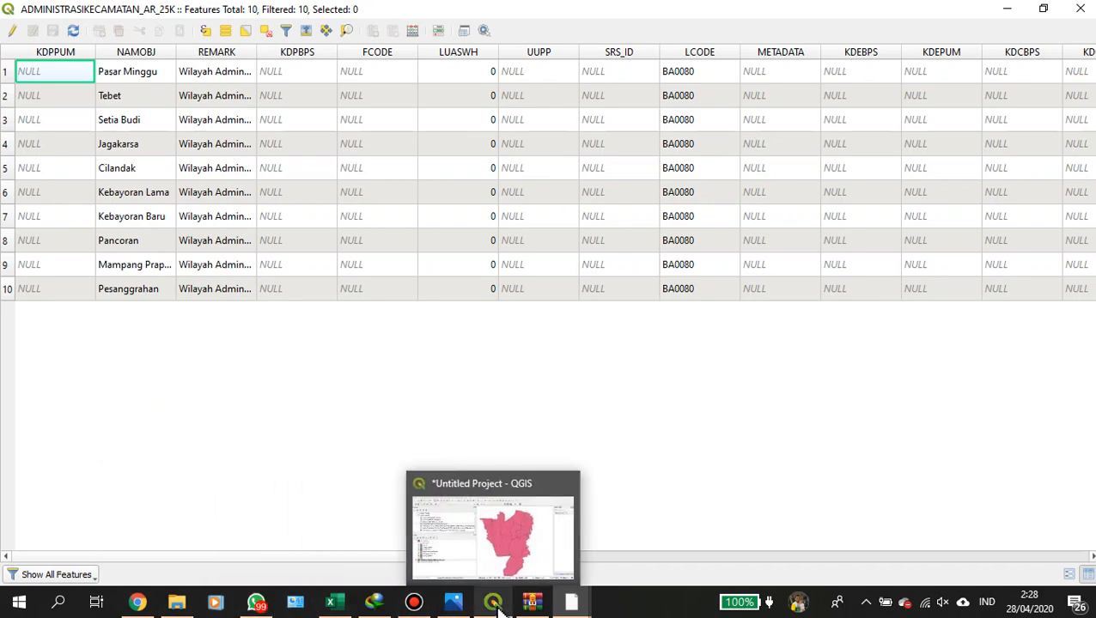
{"action": "left_click", "coordinate": [495, 554]}
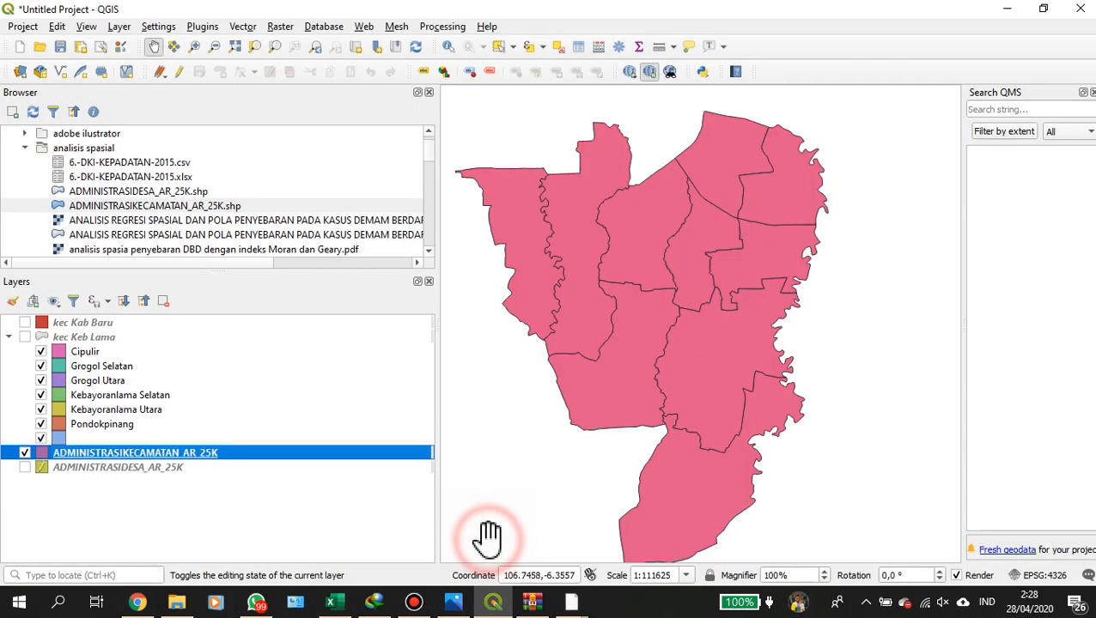
Style ADMINISTRASIKECAMATAN_AR_25K with Categorized symbology on the NAMOBJ field, classifying the districts with random colors.
{"action": "right_click", "coordinate": [174, 456]}
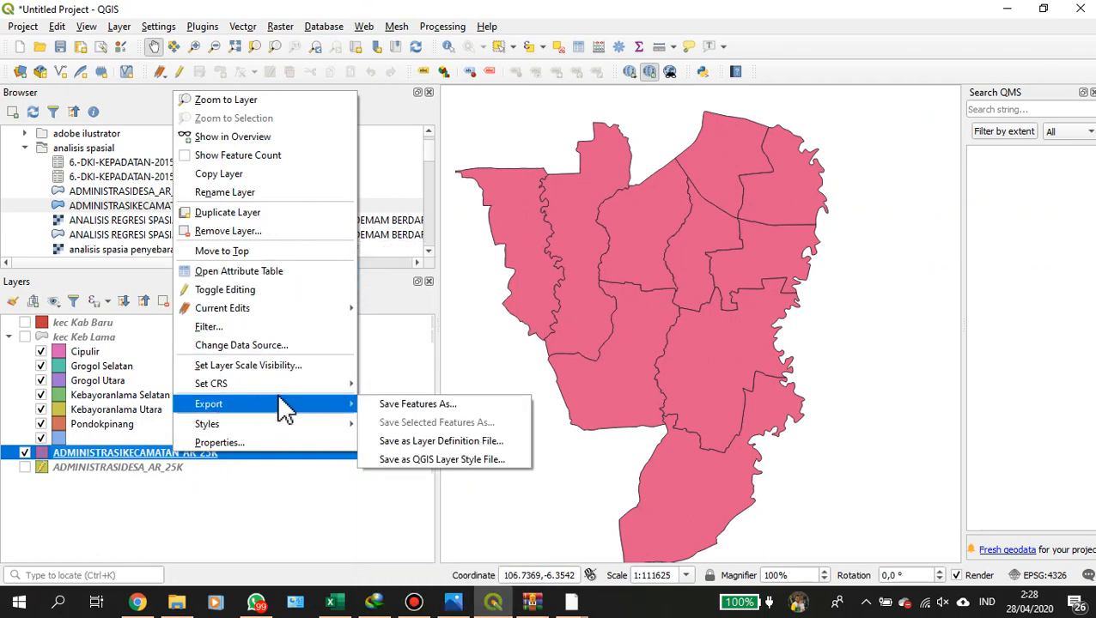
{"action": "mouse_move", "coordinate": [314, 391]}
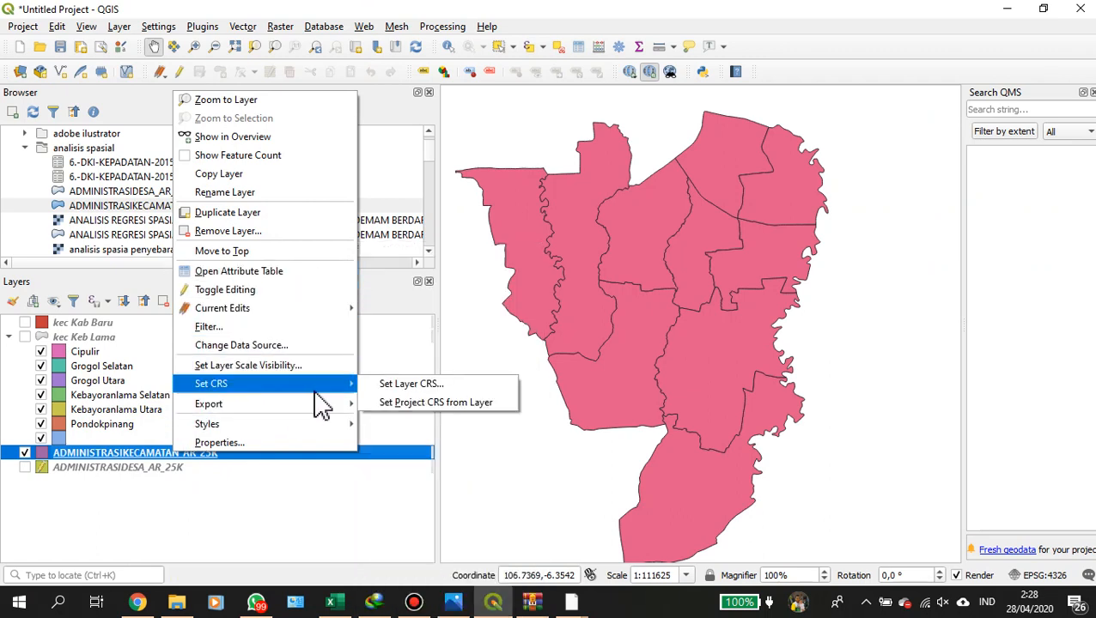
{"action": "left_click", "coordinate": [302, 443]}
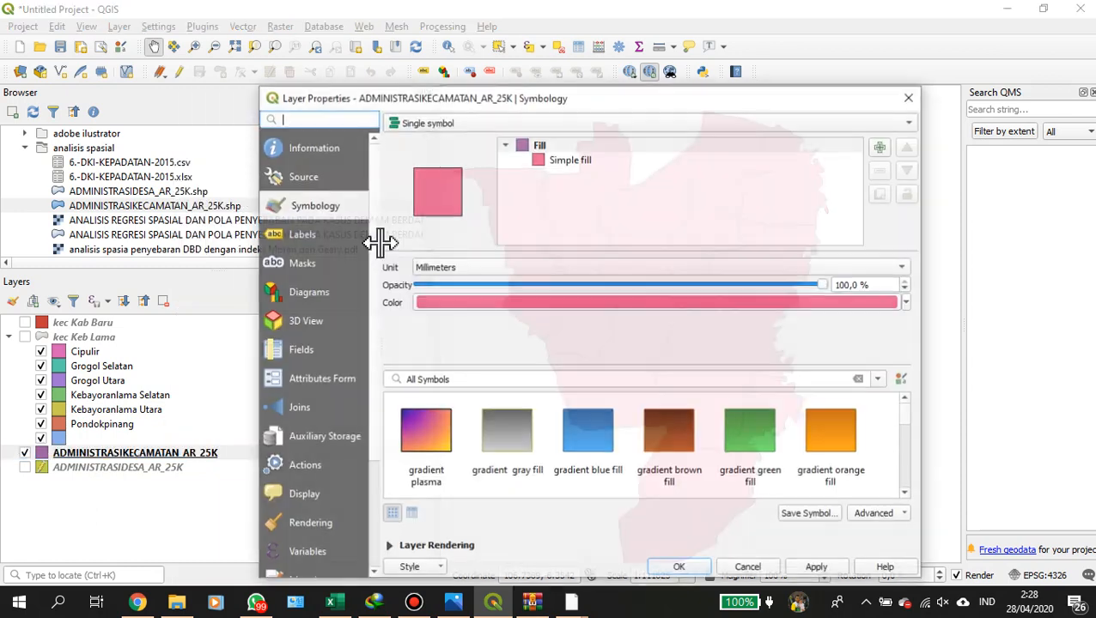
{"action": "left_click", "coordinate": [460, 127]}
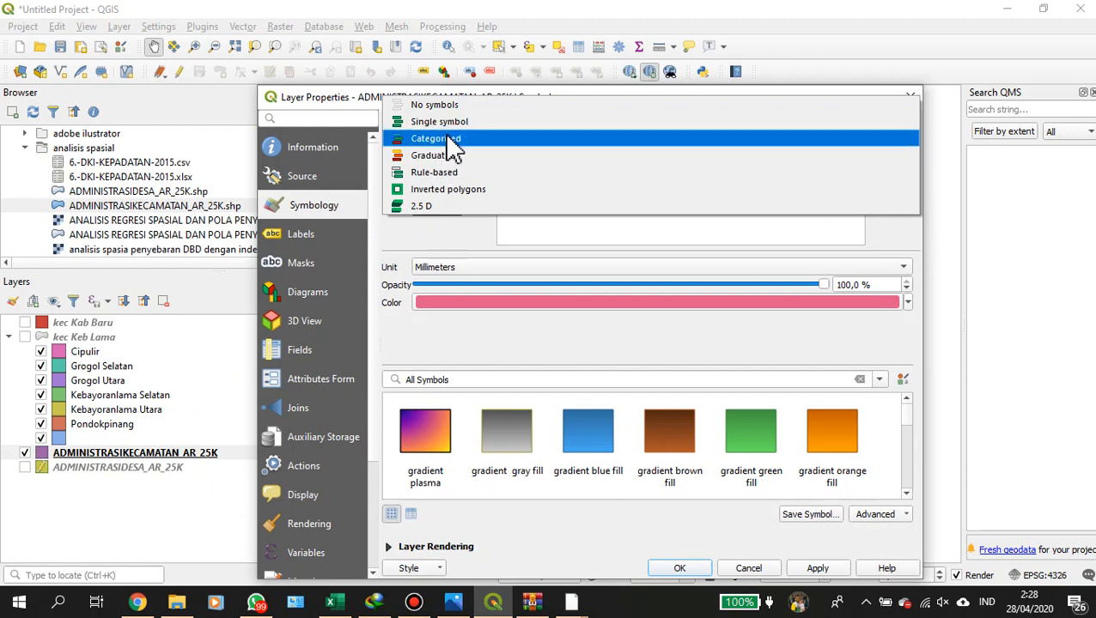
{"action": "left_click", "coordinate": [455, 139]}
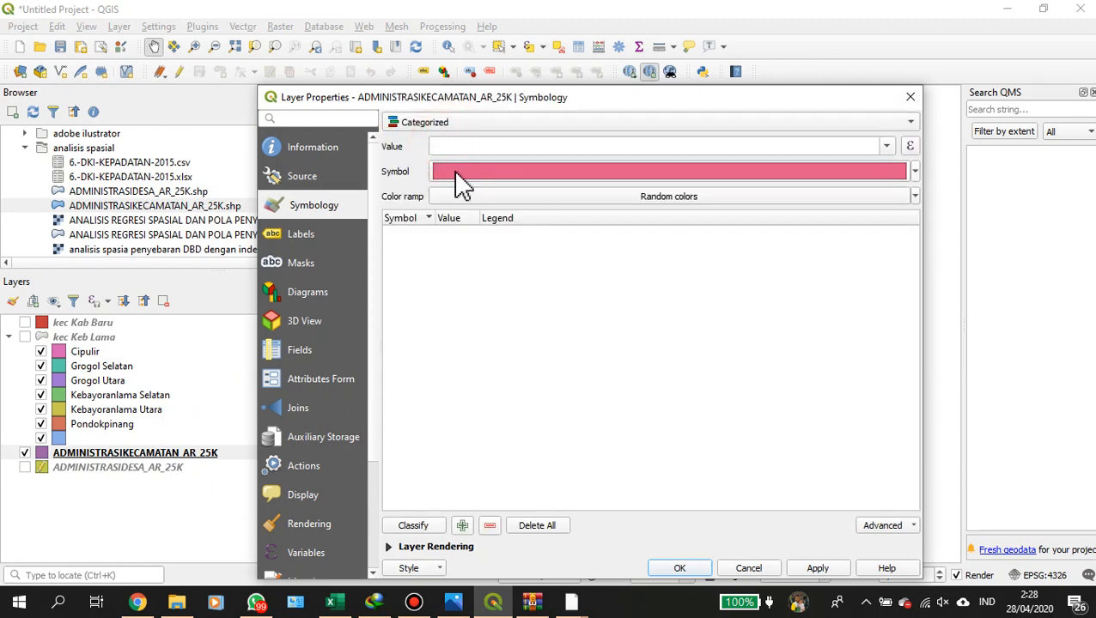
{"action": "left_click", "coordinate": [466, 148]}
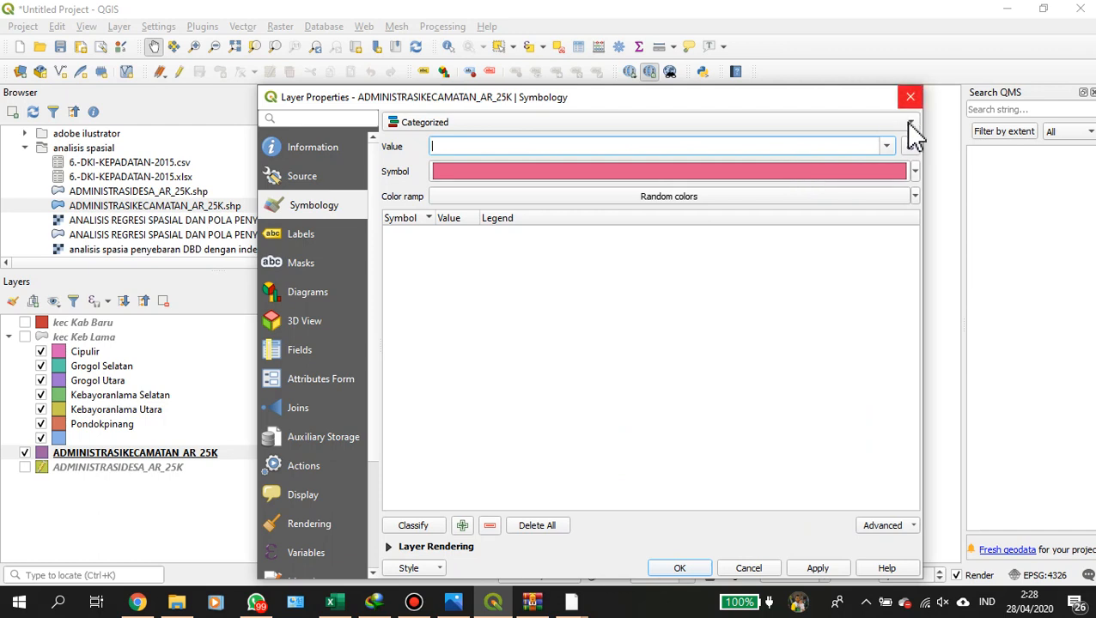
{"action": "left_click", "coordinate": [886, 148]}
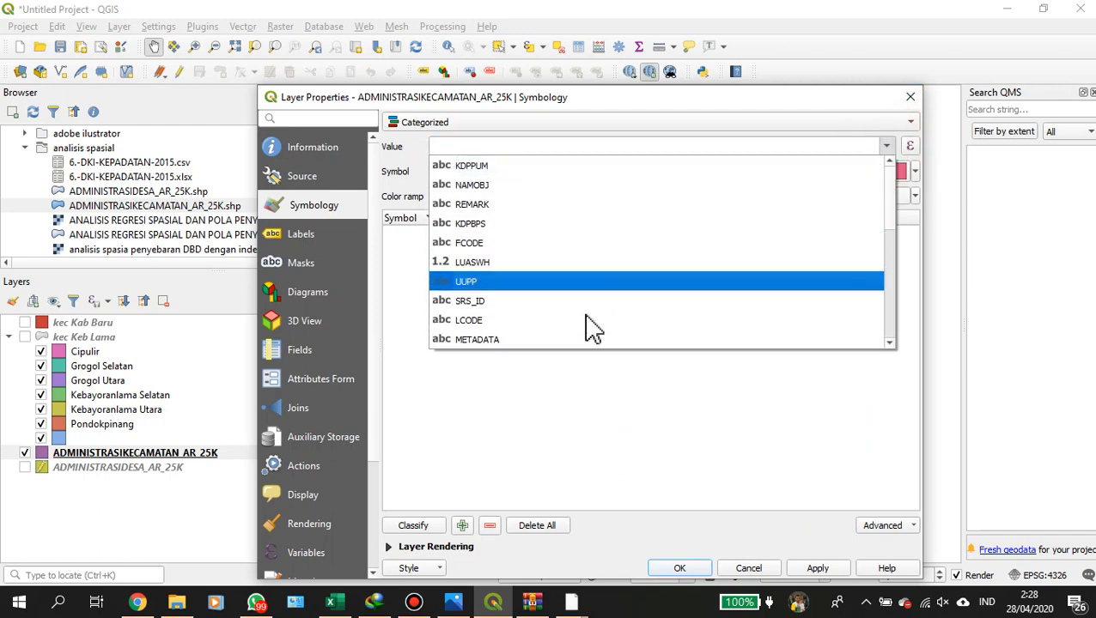
{"action": "left_click", "coordinate": [574, 186]}
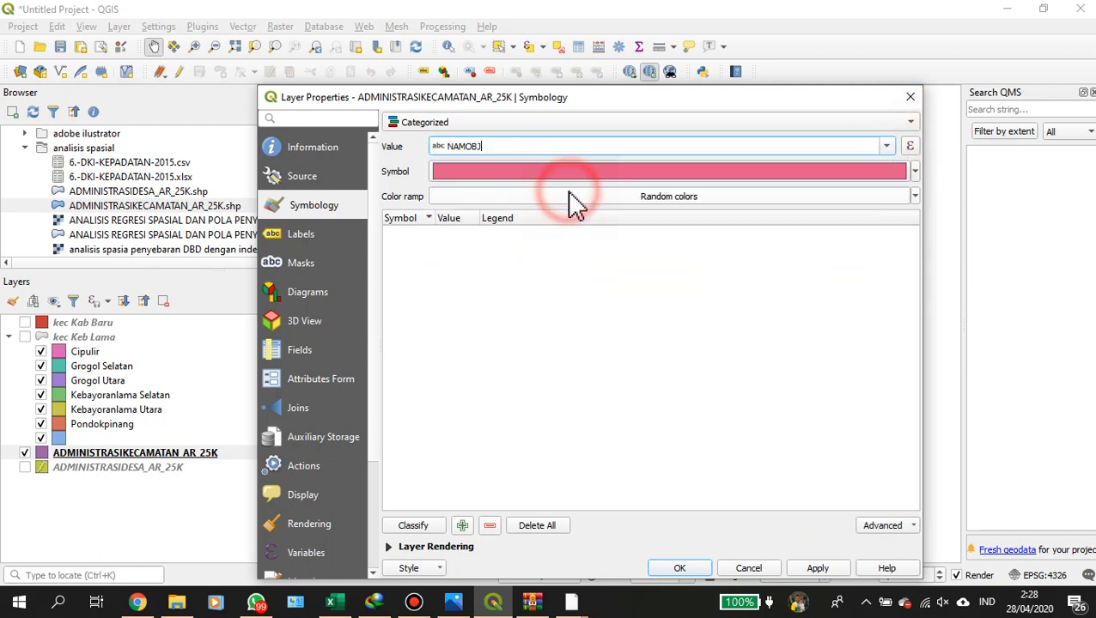
{"action": "left_click", "coordinate": [414, 526]}
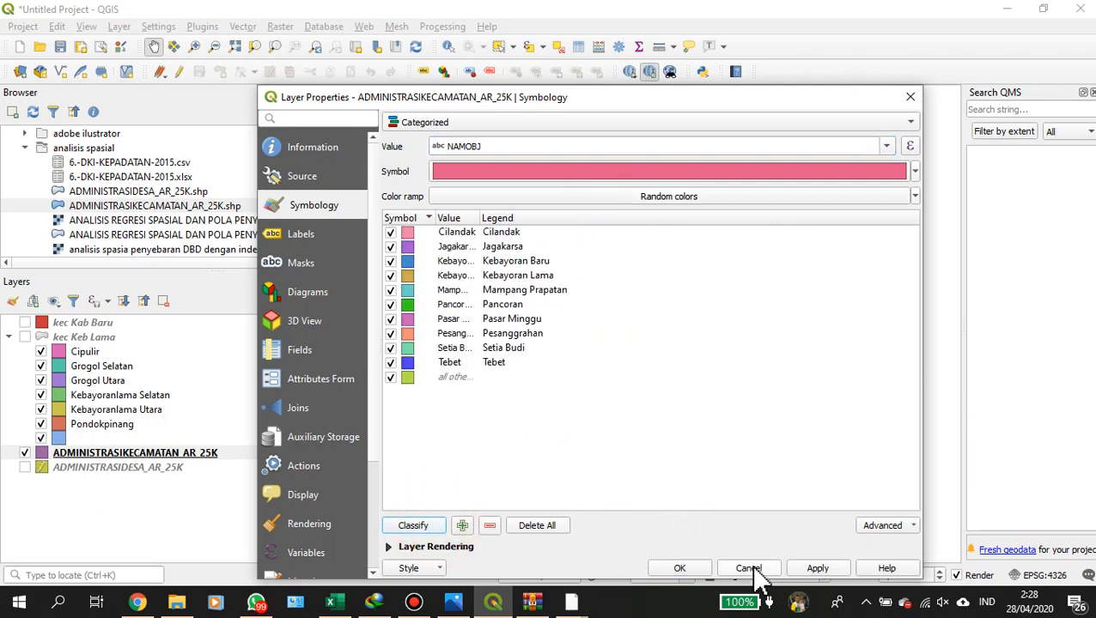
{"action": "left_click", "coordinate": [799, 570]}
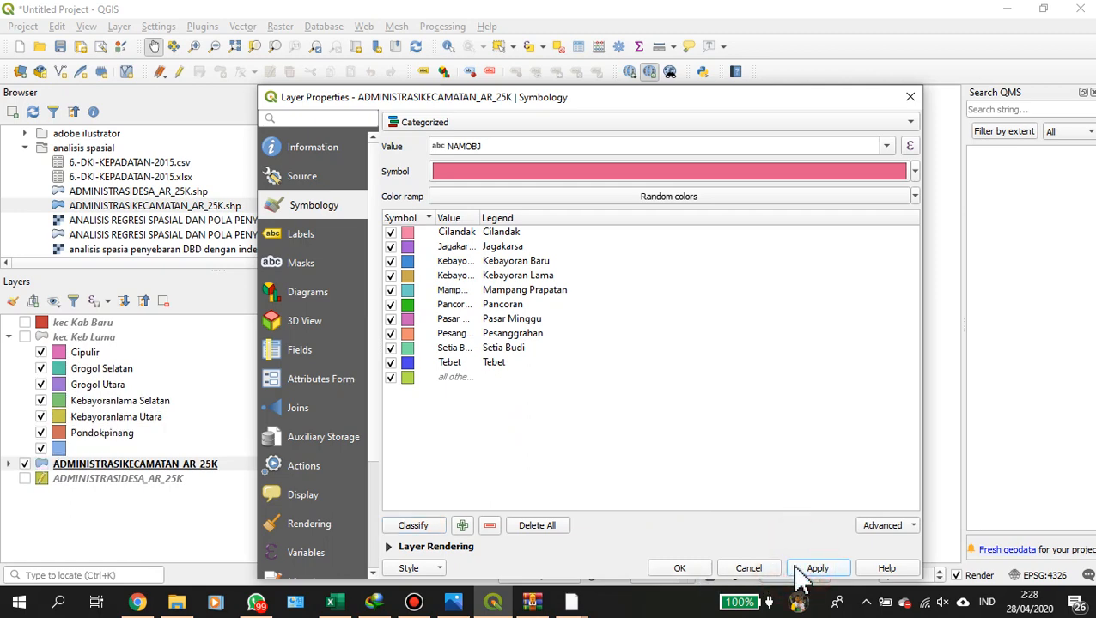
{"action": "left_click", "coordinate": [681, 569]}
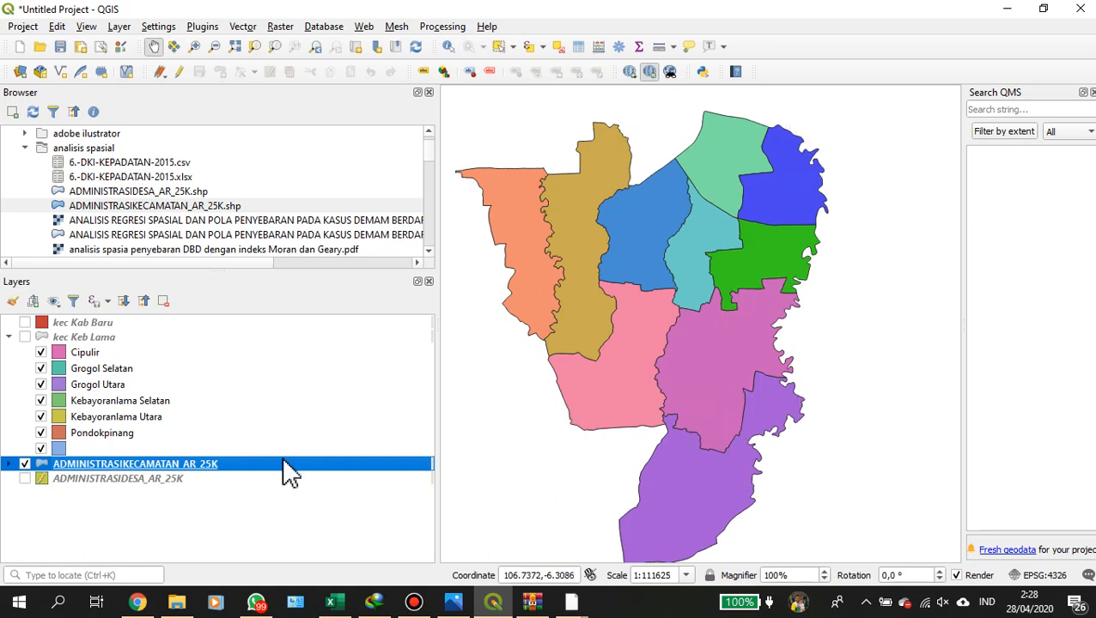
Show ADMINISTRASIDESA_AR_25K in place of ADMINISTRASIKECAMATAN_AR_25K and end the editing session on the village layer.
{"action": "left_click", "coordinate": [24, 479]}
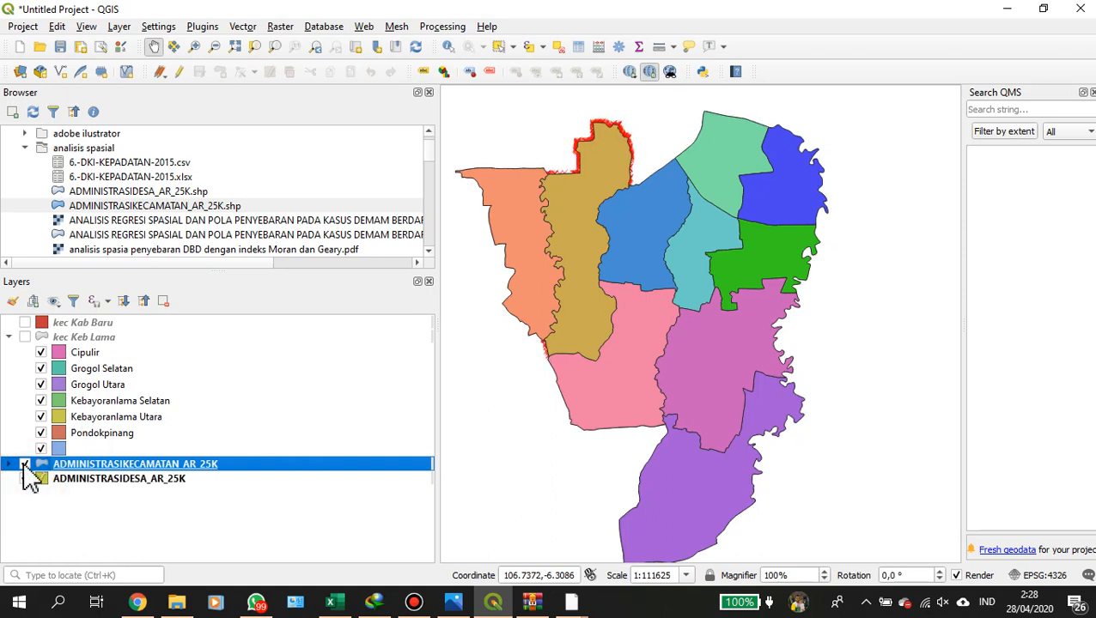
{"action": "left_click", "coordinate": [24, 464]}
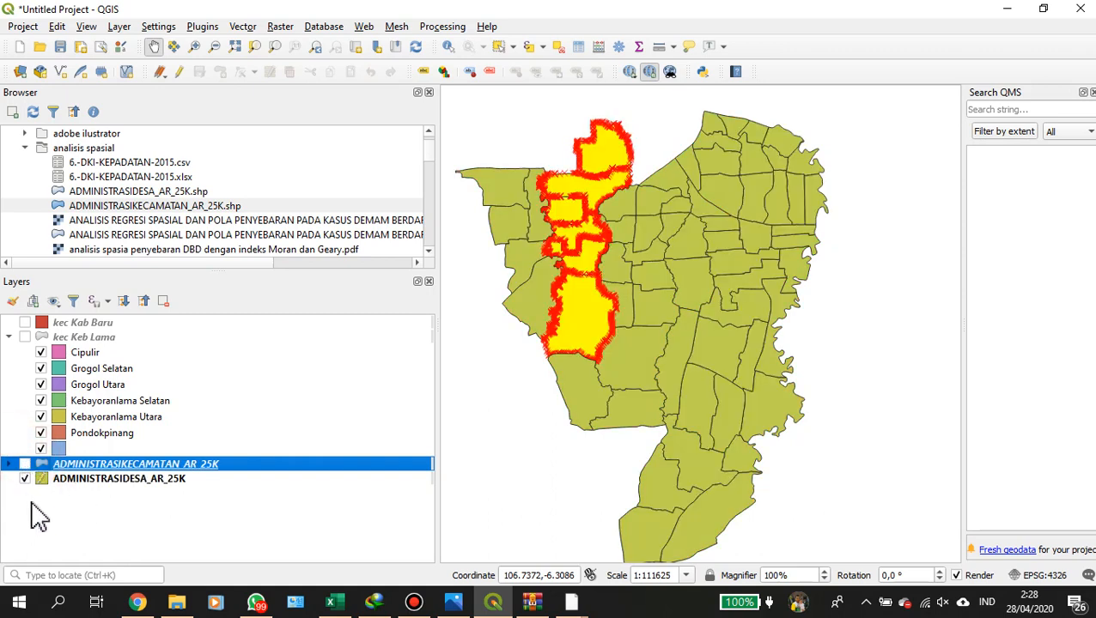
{"action": "left_click", "coordinate": [179, 72]}
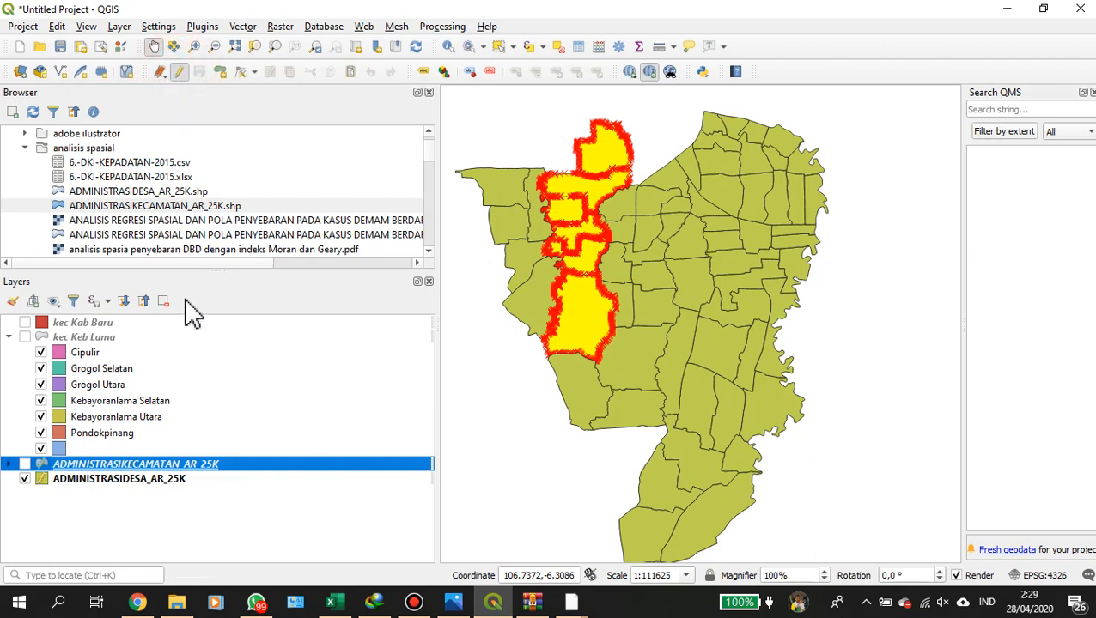
{"action": "left_click", "coordinate": [59, 481]}
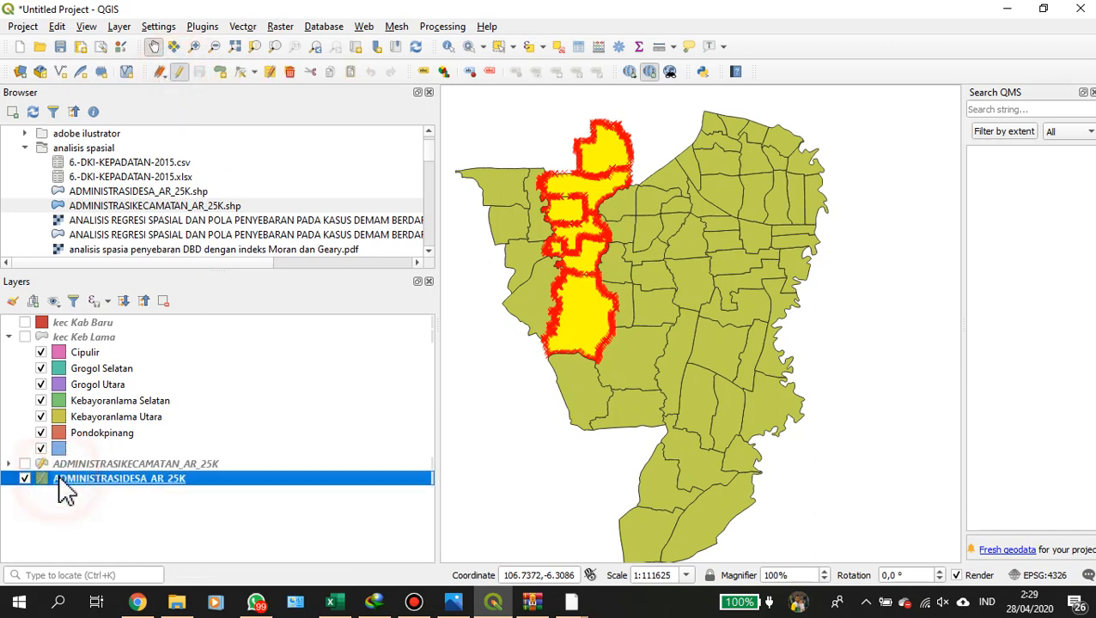
{"action": "left_click", "coordinate": [181, 72]}
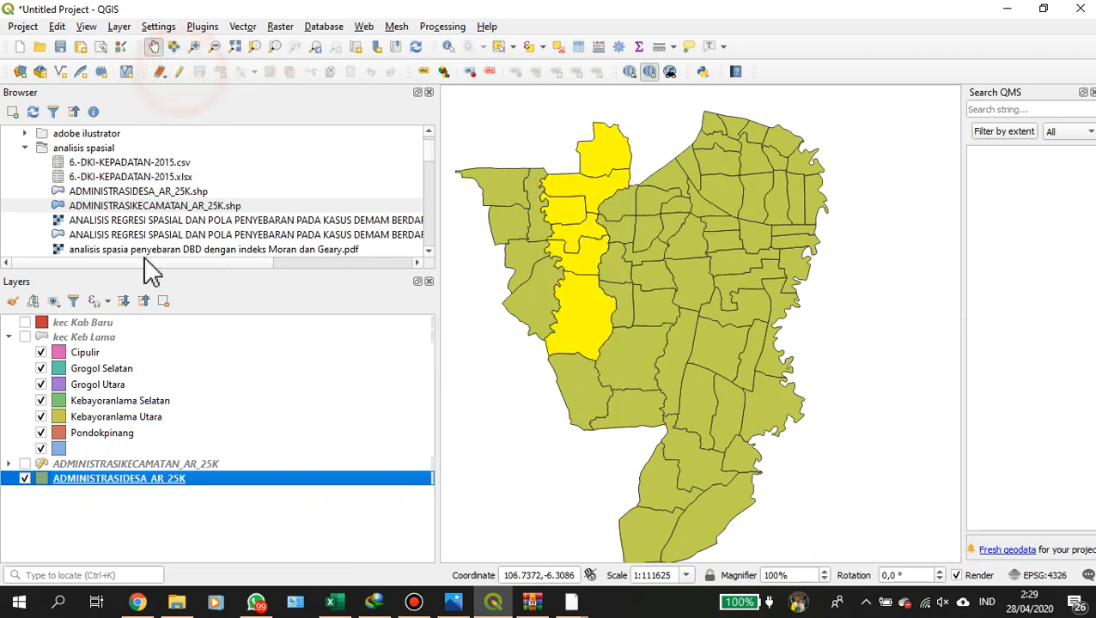
{"action": "left_click", "coordinate": [103, 464]}
{"action": "left_click", "coordinate": [105, 483]}
Compare the categorized kec Keb Lama and ADMINISTRASIKECAMATAN_AR_25K by toggling their visibility, leaving only ADMINISTRASIDESA_AR_25K shown.
{"action": "left_click", "coordinate": [24, 479]}
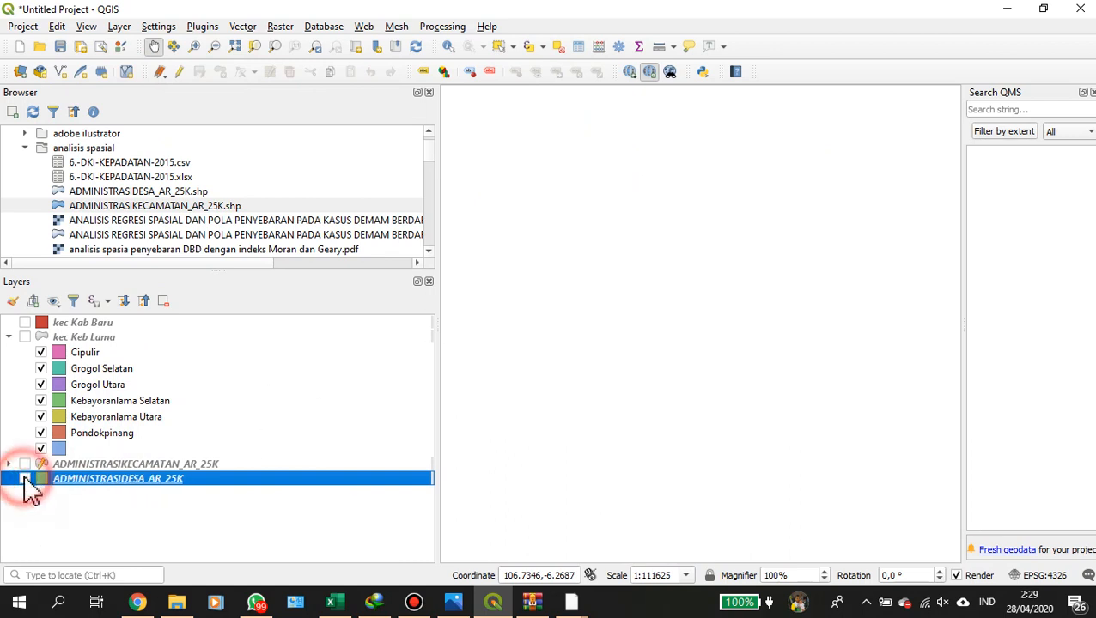
{"action": "left_click", "coordinate": [25, 337]}
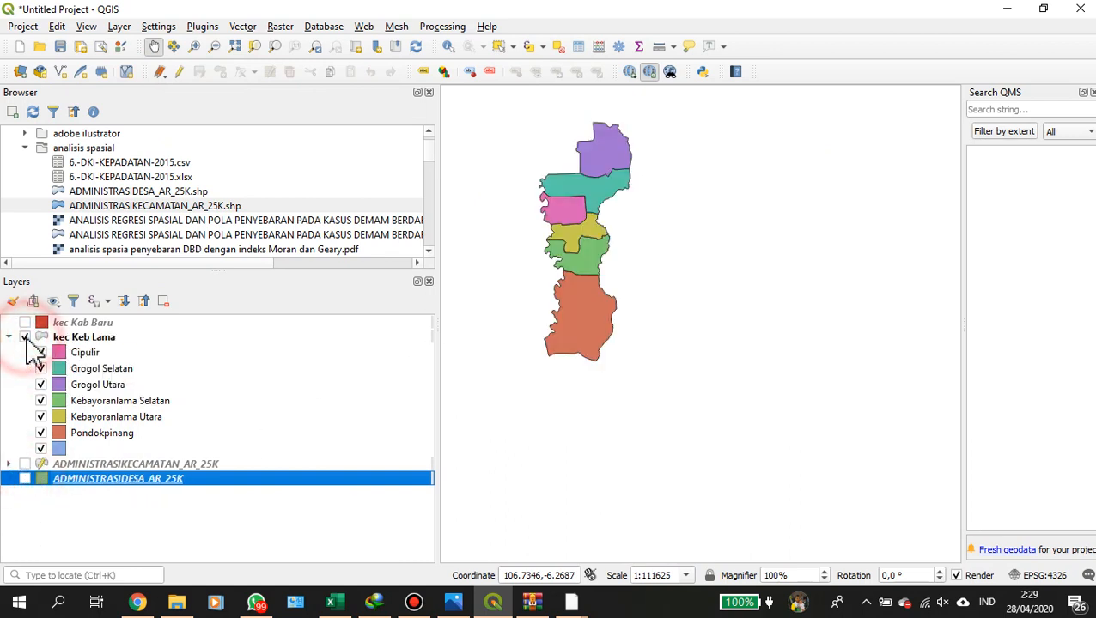
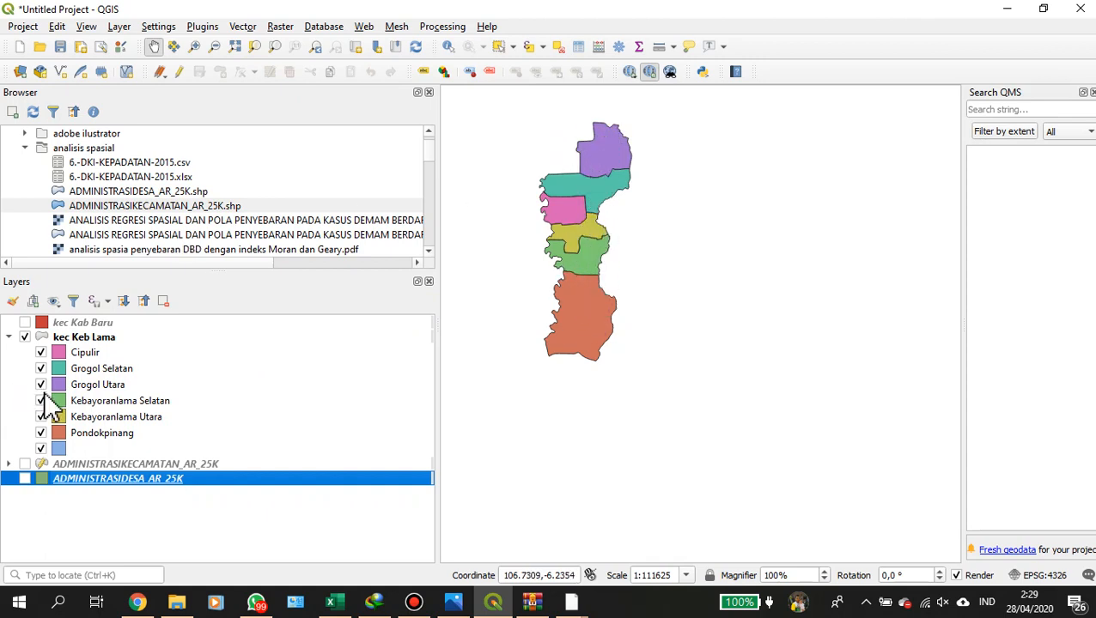
{"action": "left_click", "coordinate": [25, 465]}
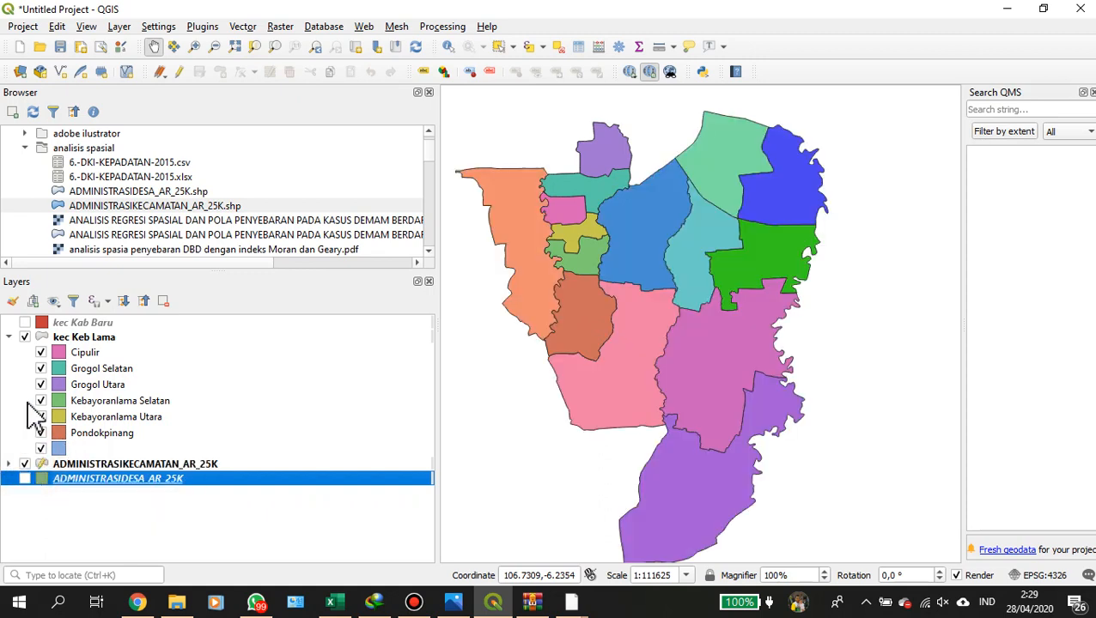
{"action": "left_click", "coordinate": [25, 337]}
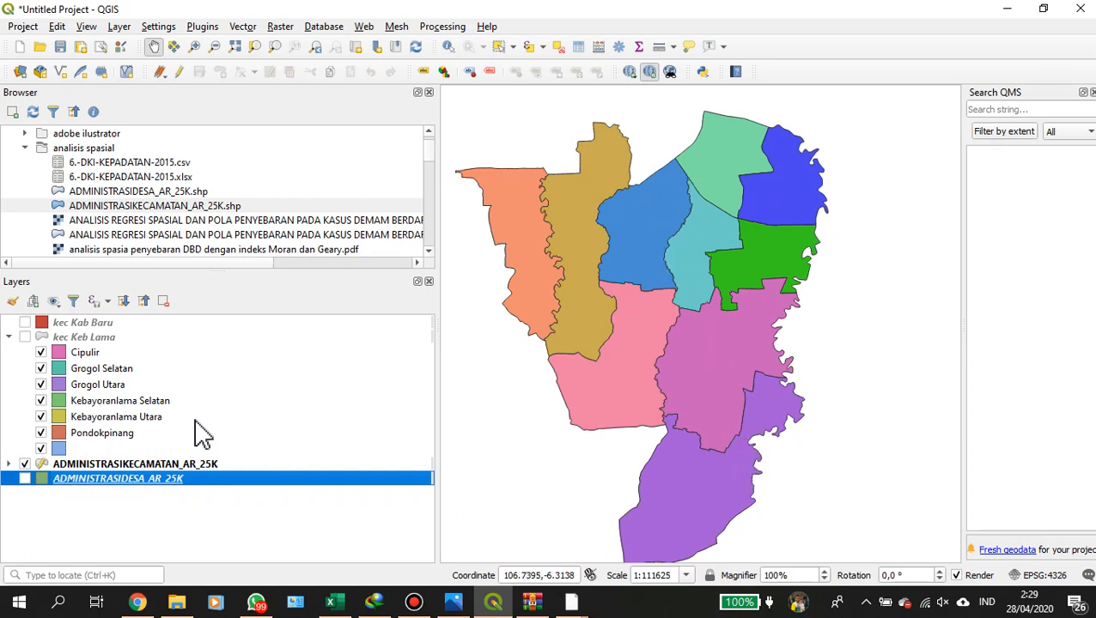
{"action": "left_click", "coordinate": [25, 478]}
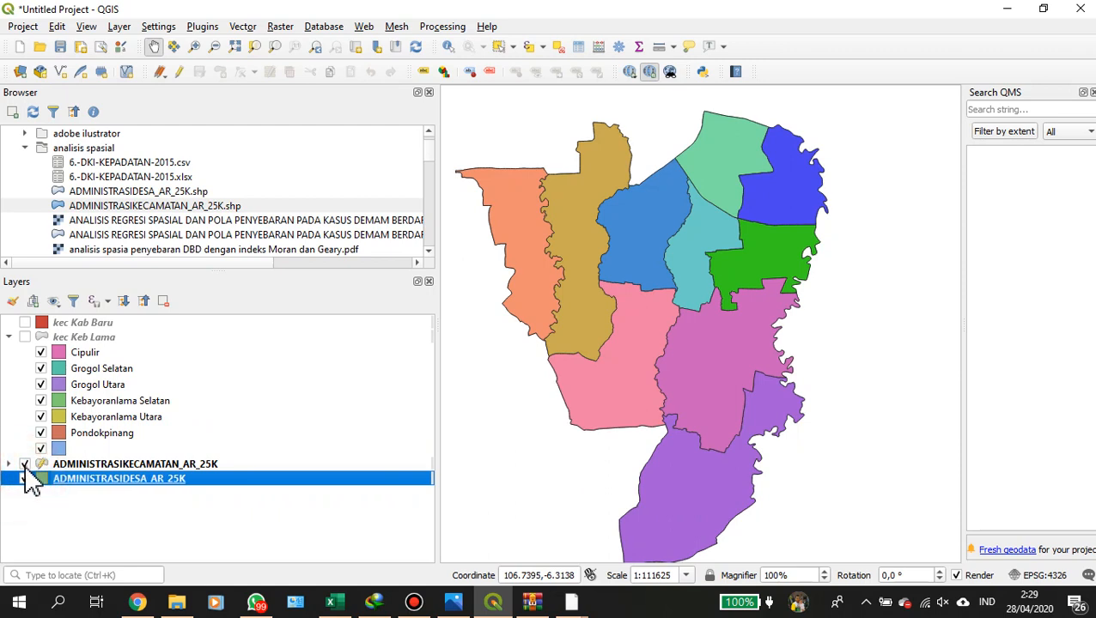
{"action": "left_click", "coordinate": [24, 465]}
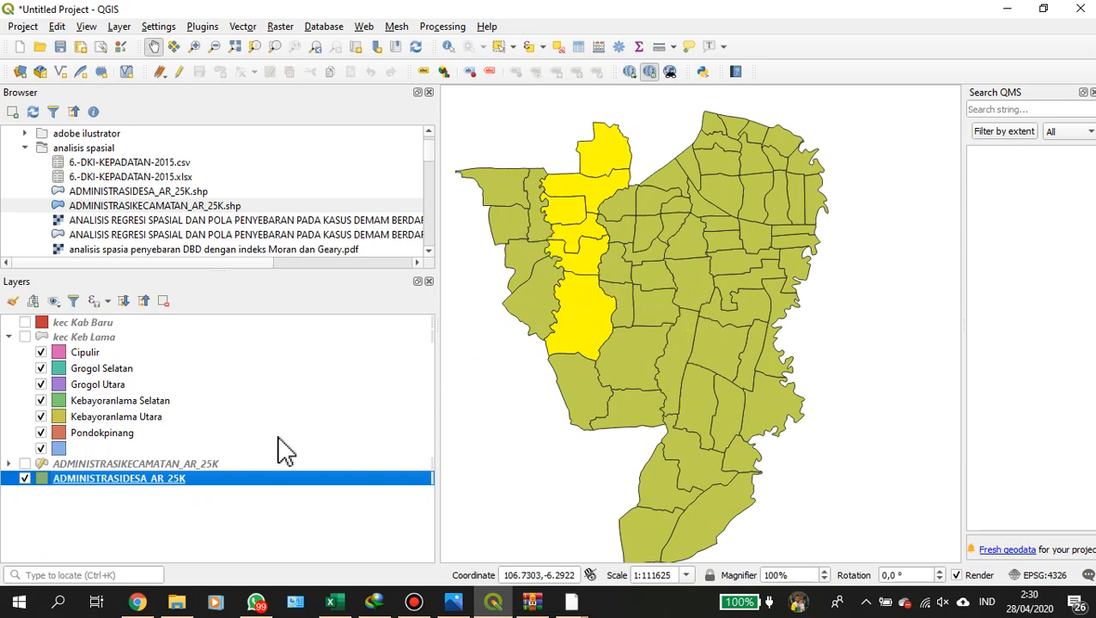
Style ADMINISTRASIDESA_AR_25K with Categorized symbology on the NAMOBJ field, classifying the villages with random colors.
{"action": "right_click", "coordinate": [79, 479]}
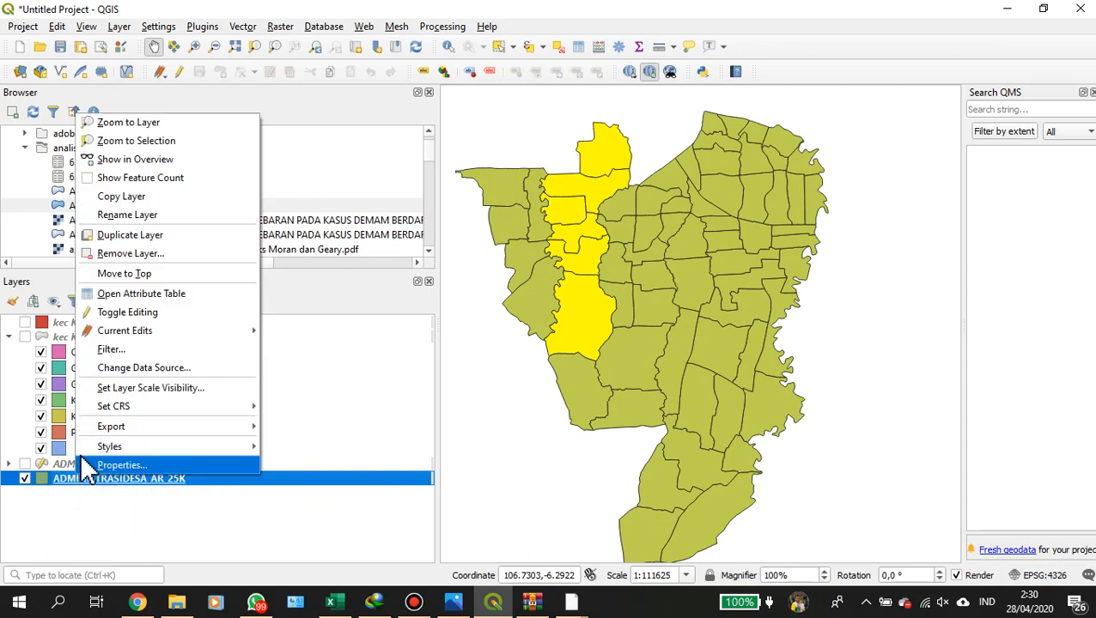
{"action": "left_click", "coordinate": [120, 466]}
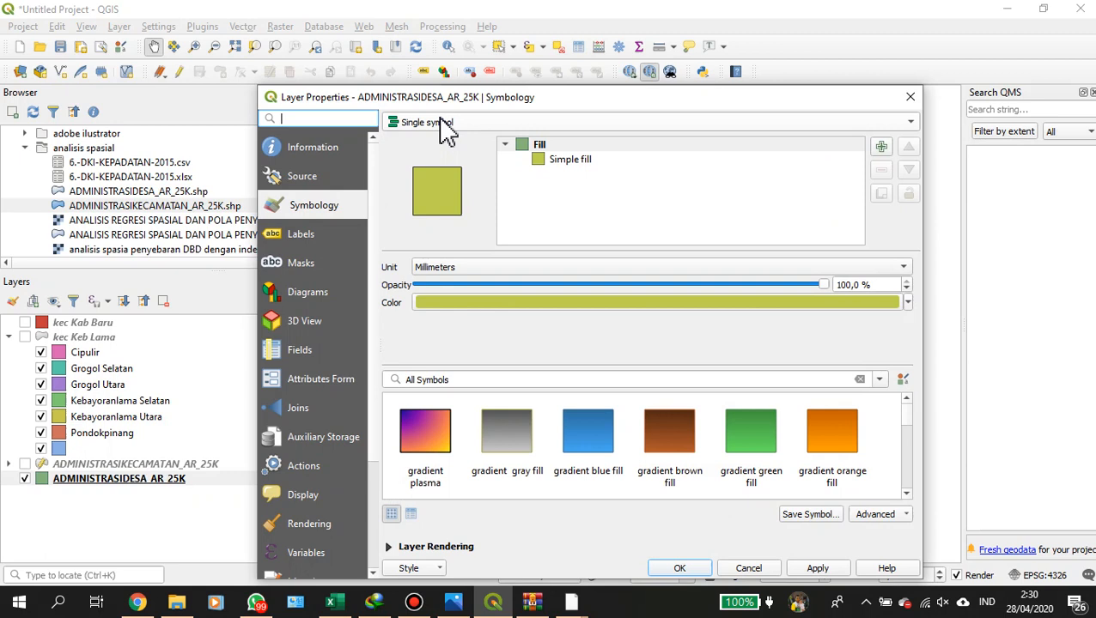
{"action": "left_click", "coordinate": [445, 126]}
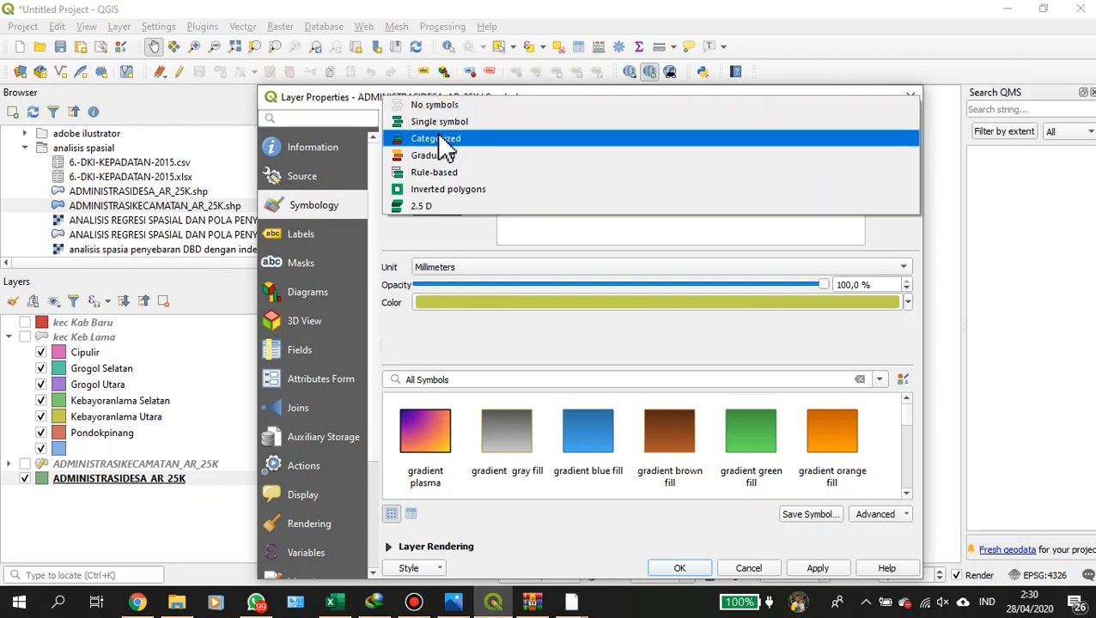
{"action": "left_click", "coordinate": [442, 140]}
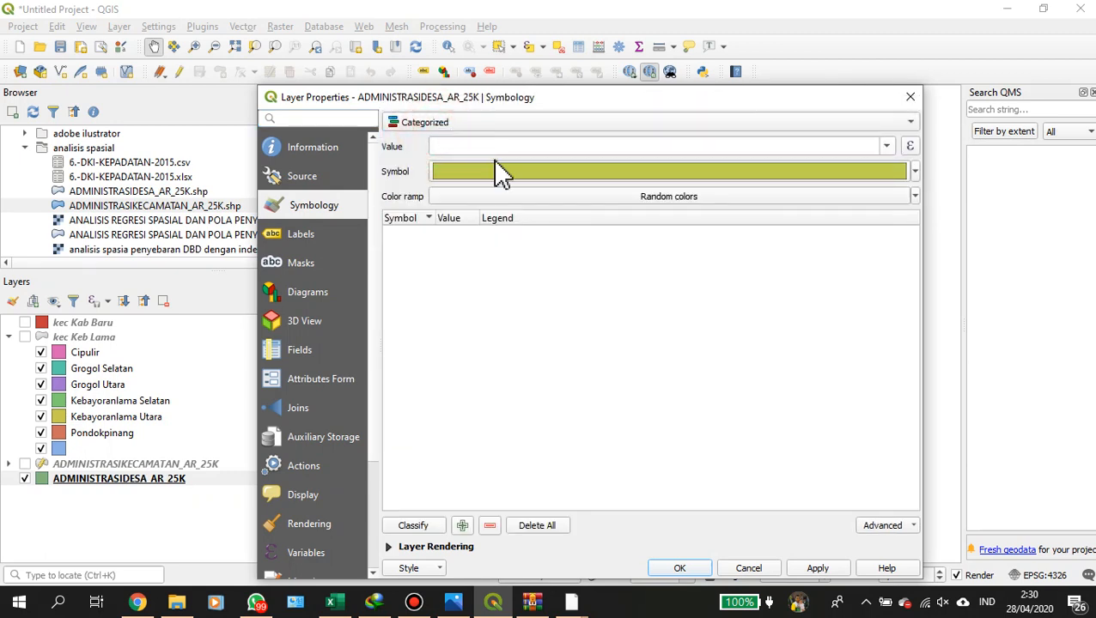
{"action": "left_click", "coordinate": [885, 146]}
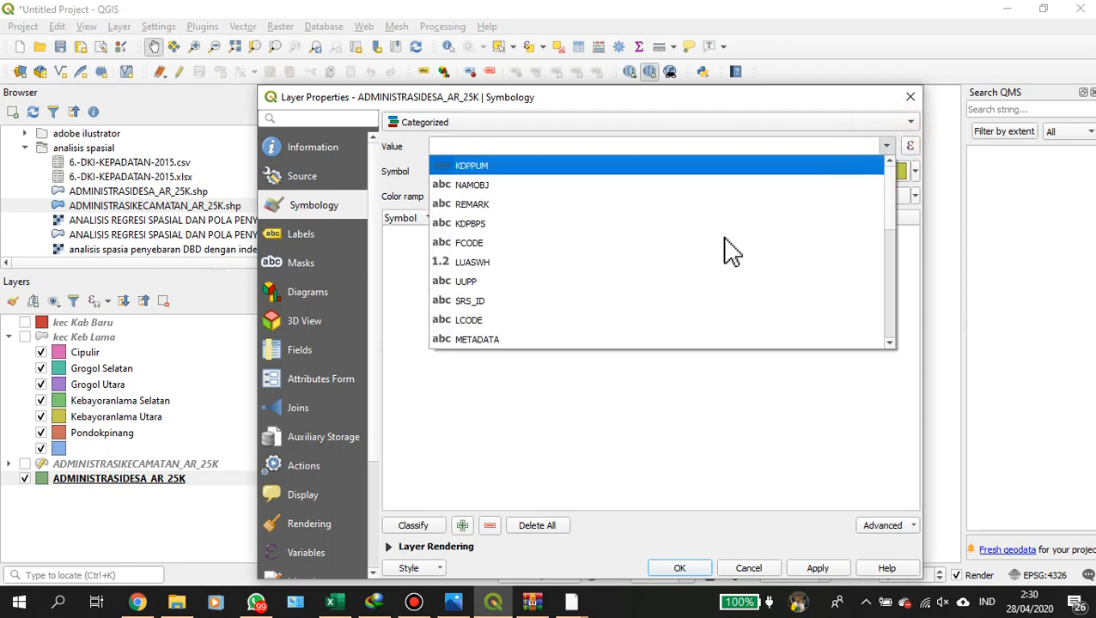
{"action": "left_click", "coordinate": [615, 191]}
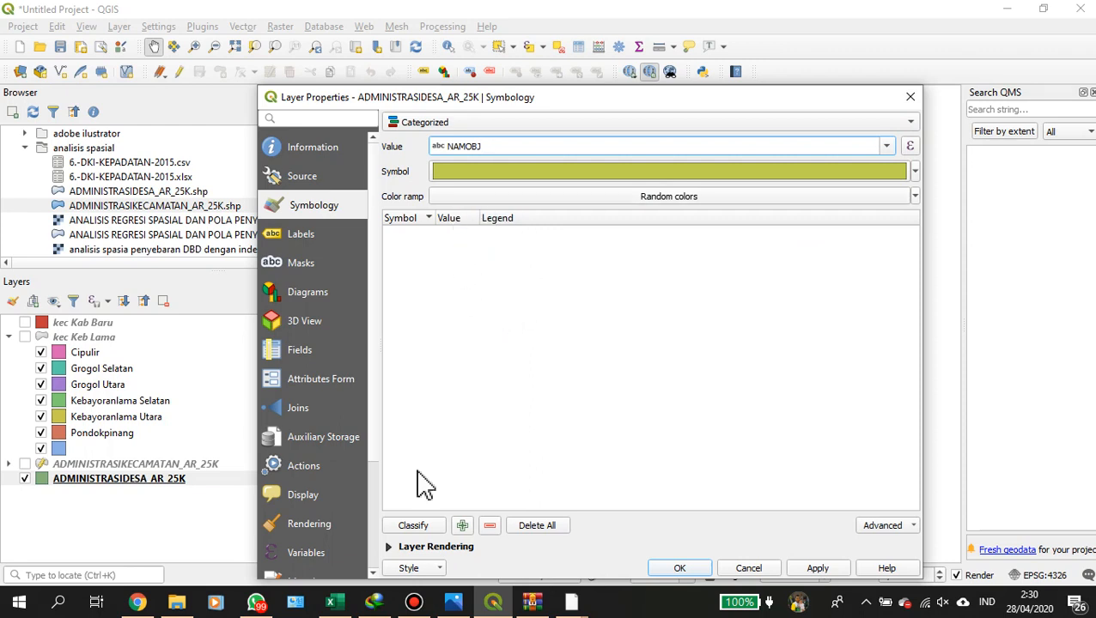
{"action": "left_click", "coordinate": [413, 527]}
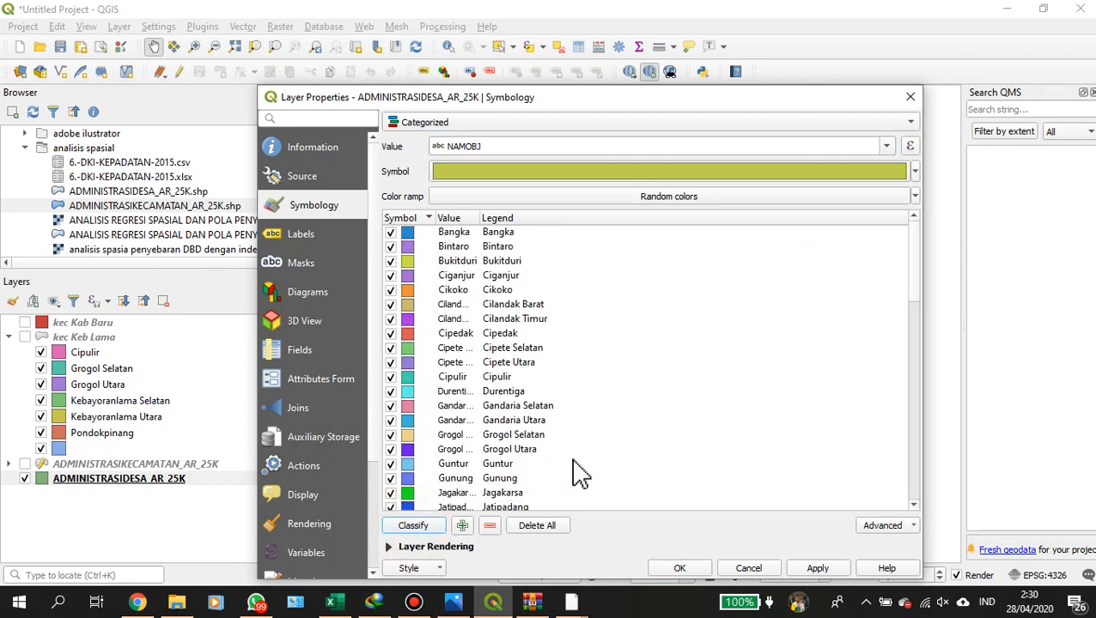
{"action": "left_click", "coordinate": [811, 569]}
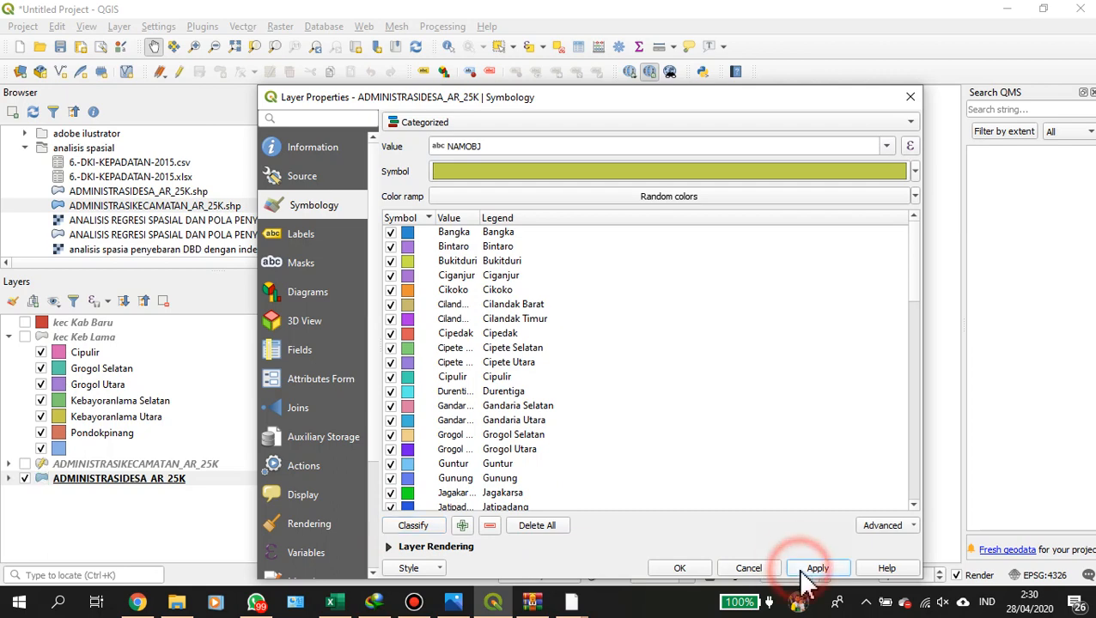
{"action": "left_click", "coordinate": [697, 572]}
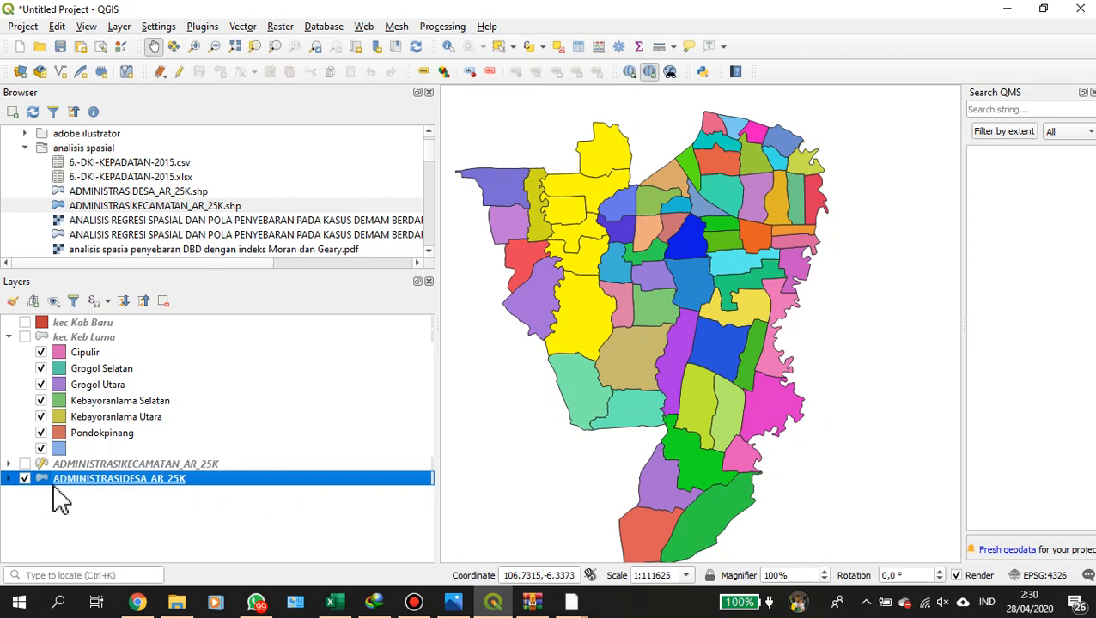
Hide ADMINISTRASIDESA_AR_25K and view ADMINISTRASIKECAMATAN_AR_25K on its own, leaving both layers hidden.
{"action": "left_click", "coordinate": [24, 479]}
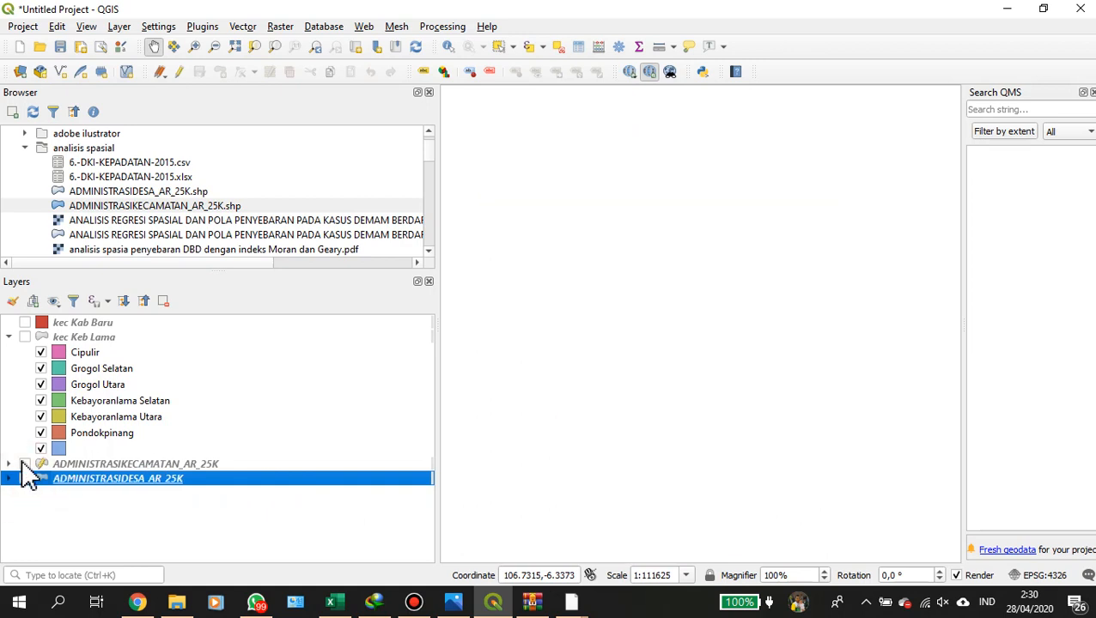
{"action": "left_click", "coordinate": [24, 464]}
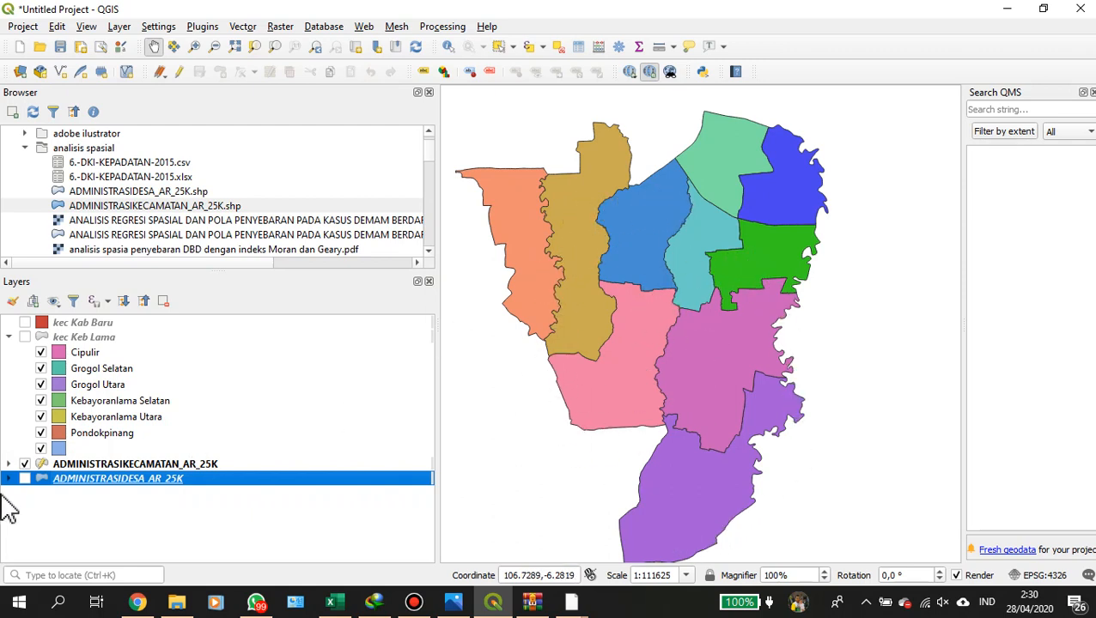
{"action": "left_click", "coordinate": [24, 465]}
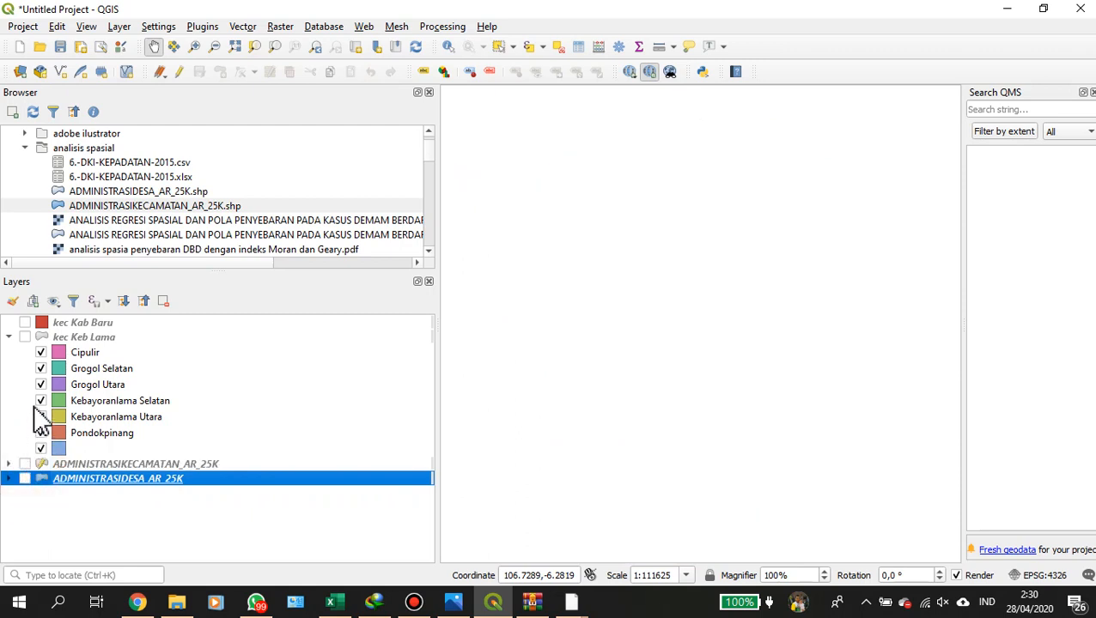
Compare kec Keb Lama and kec Kab Baru on the map, separately and together, leaving both layers hidden.
{"action": "left_click", "coordinate": [24, 337]}
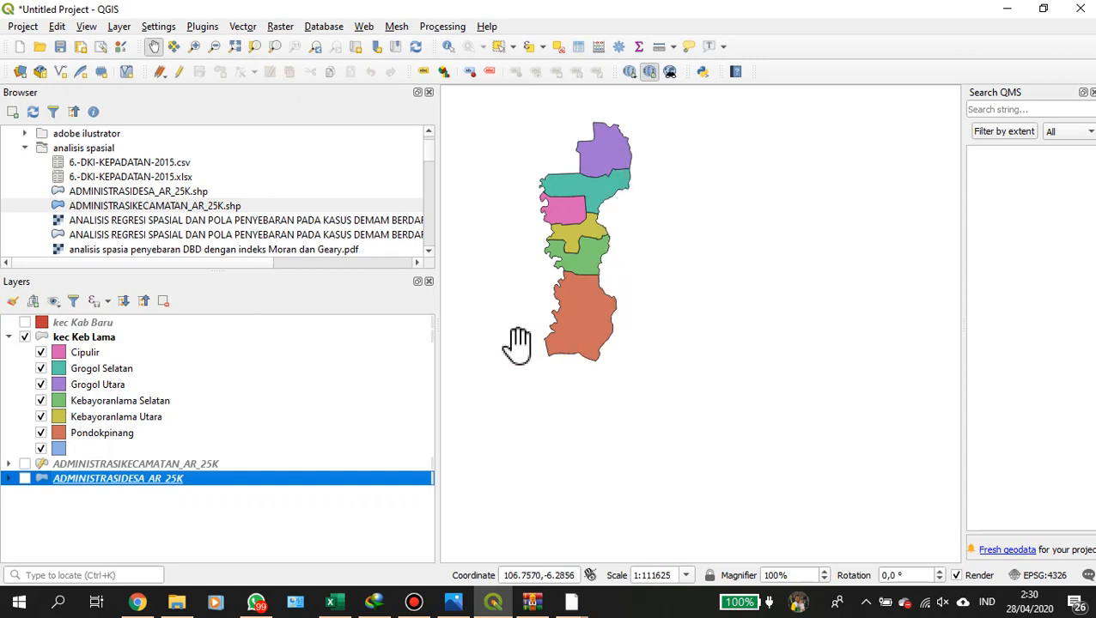
{"action": "left_click", "coordinate": [24, 338]}
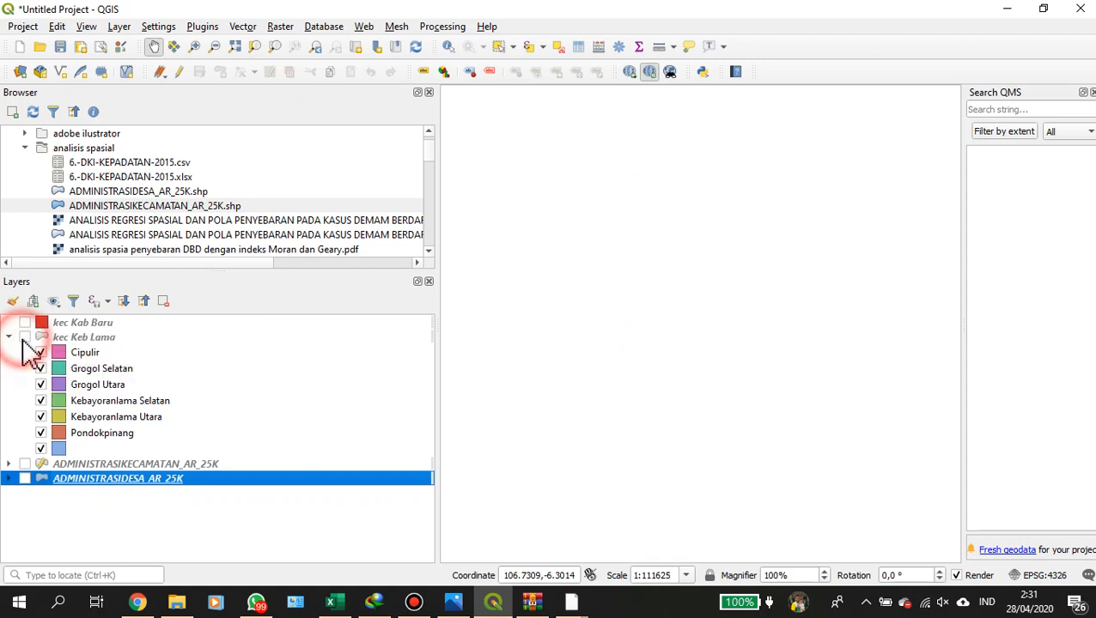
{"action": "left_click", "coordinate": [24, 323]}
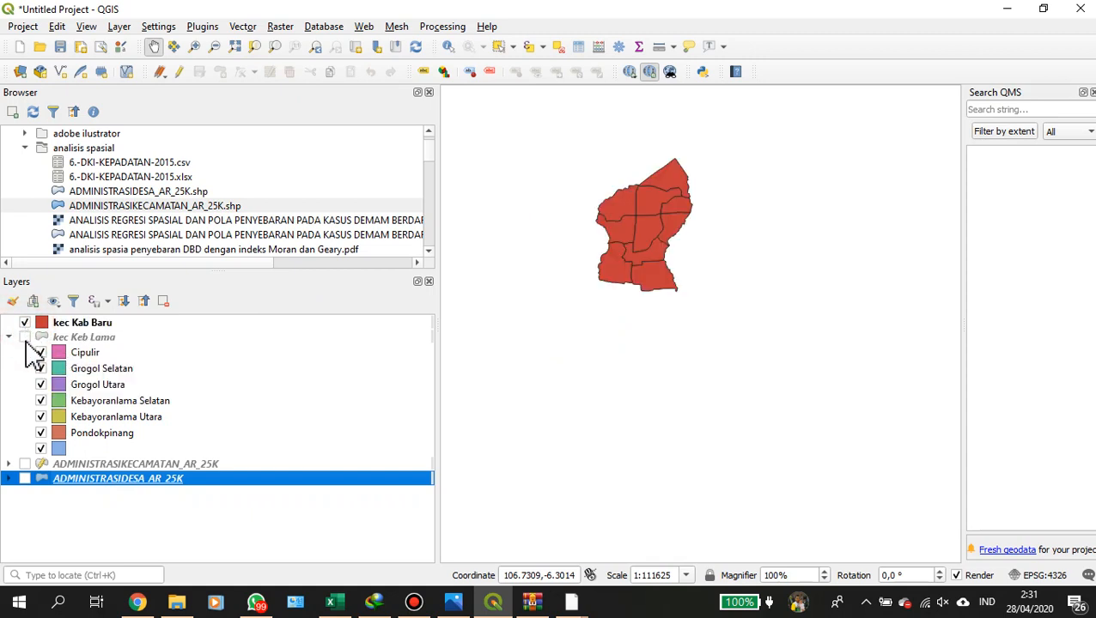
{"action": "left_click", "coordinate": [24, 338]}
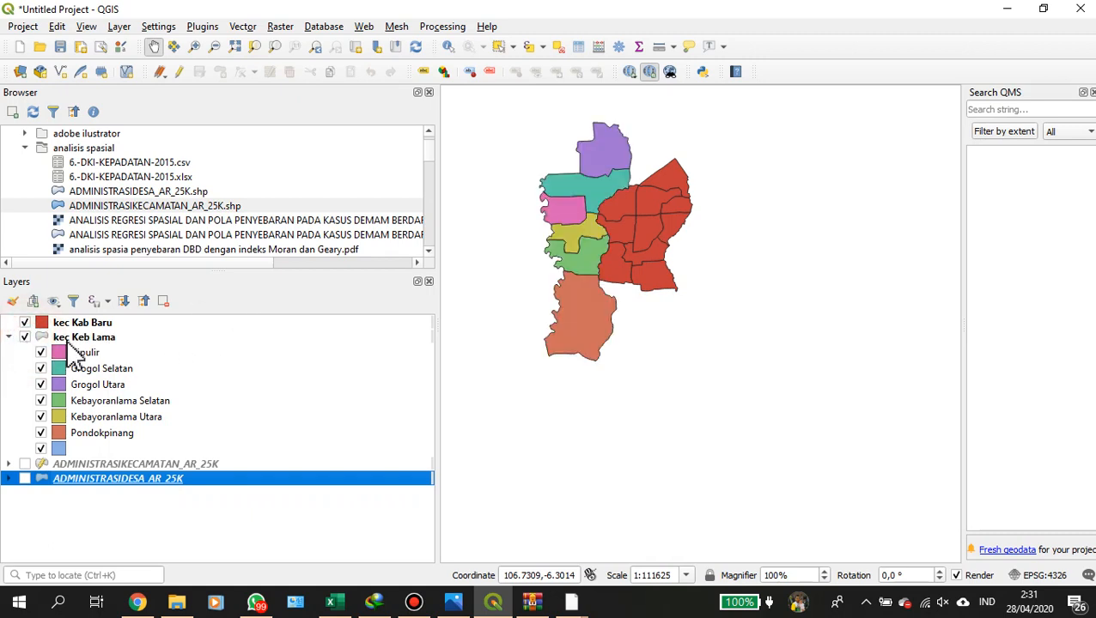
{"action": "left_click", "coordinate": [24, 337]}
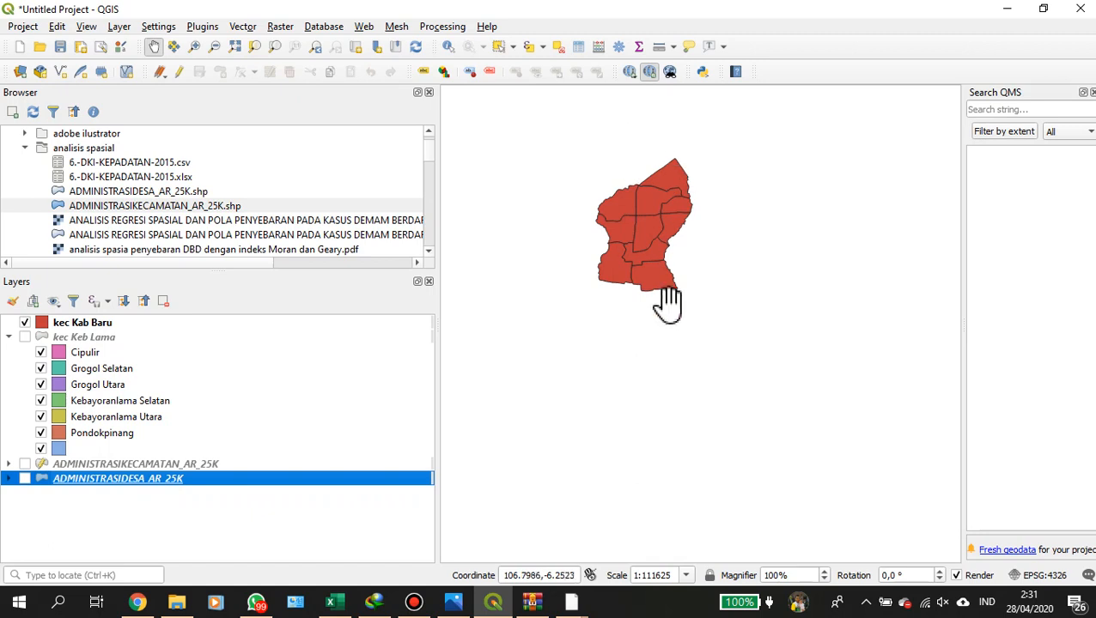
{"action": "left_click", "coordinate": [25, 339]}
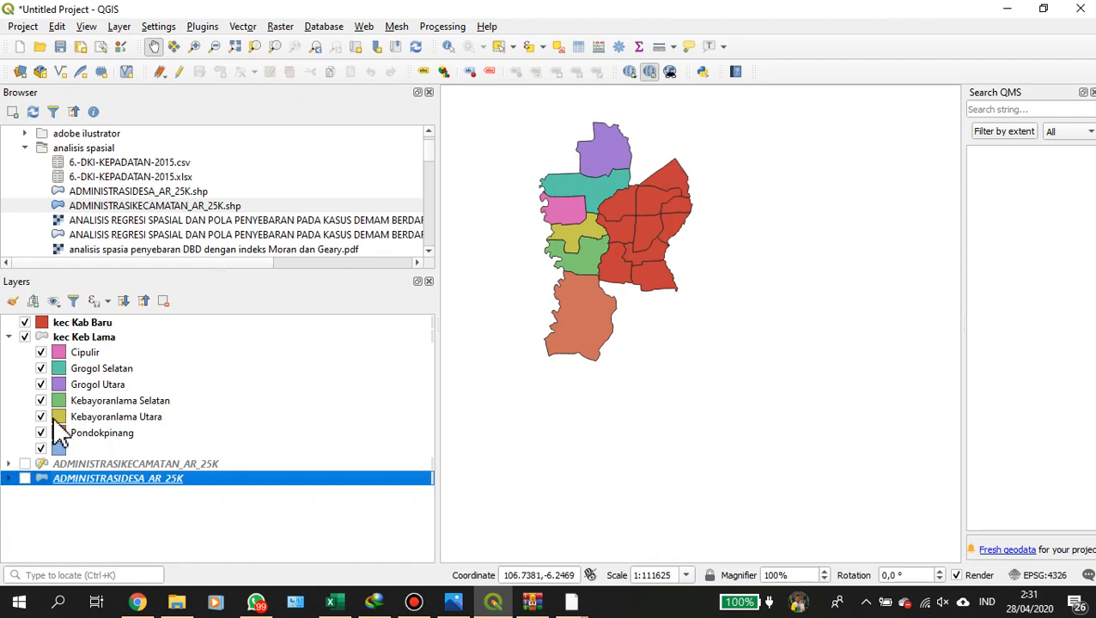
{"action": "left_click", "coordinate": [25, 338]}
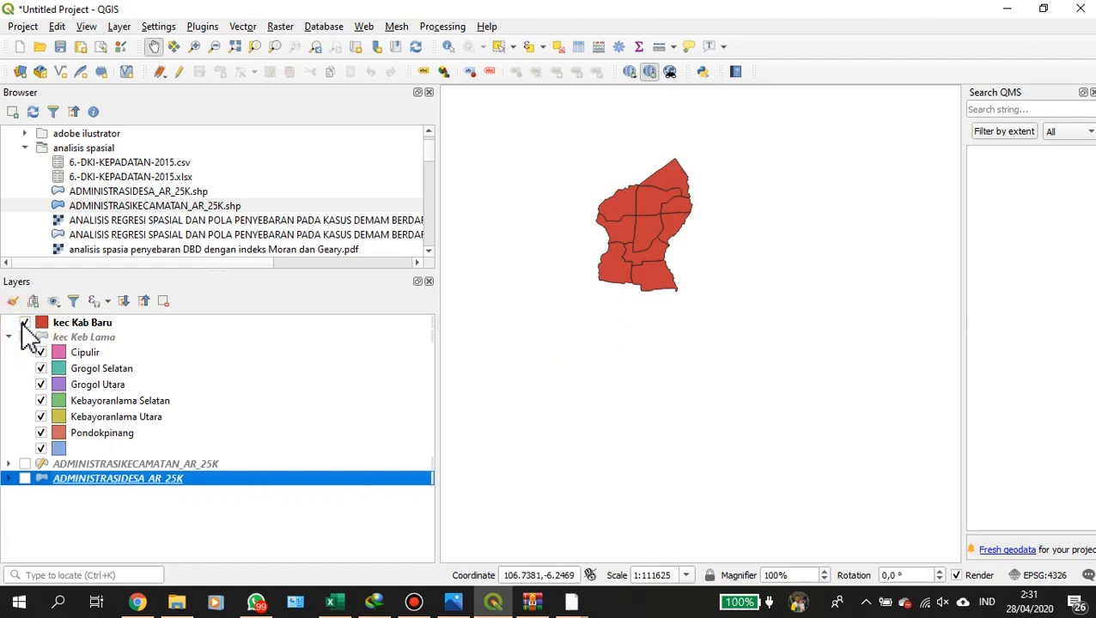
{"action": "left_click", "coordinate": [23, 323]}
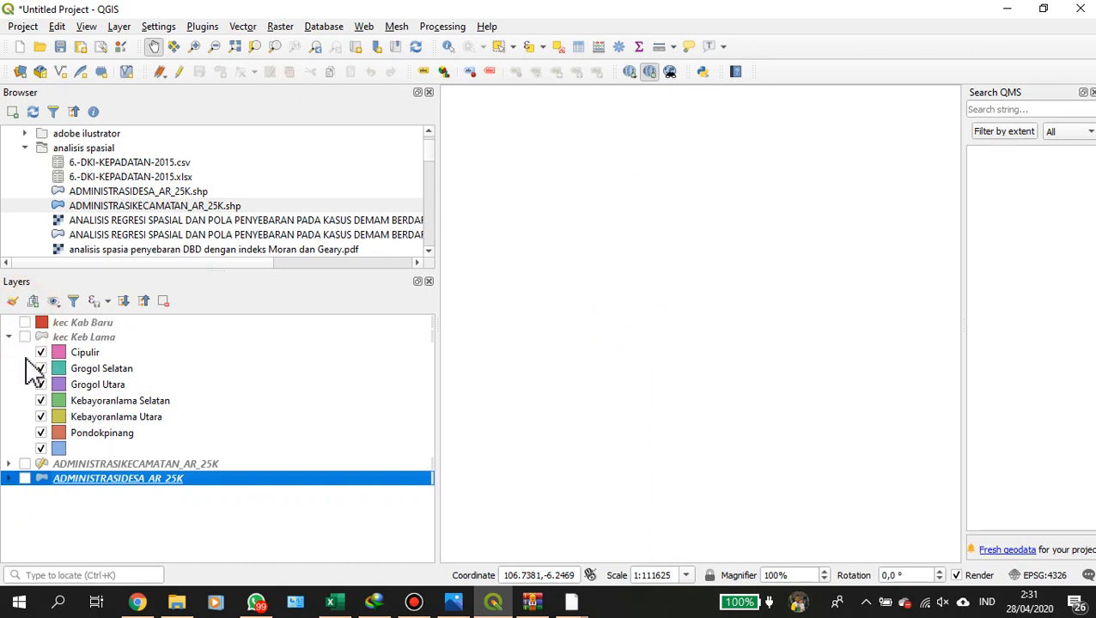
Show only ADMINISTRASIKECAMATAN_AR_25K on the map and open its attribute table.
{"action": "left_click", "coordinate": [24, 464]}
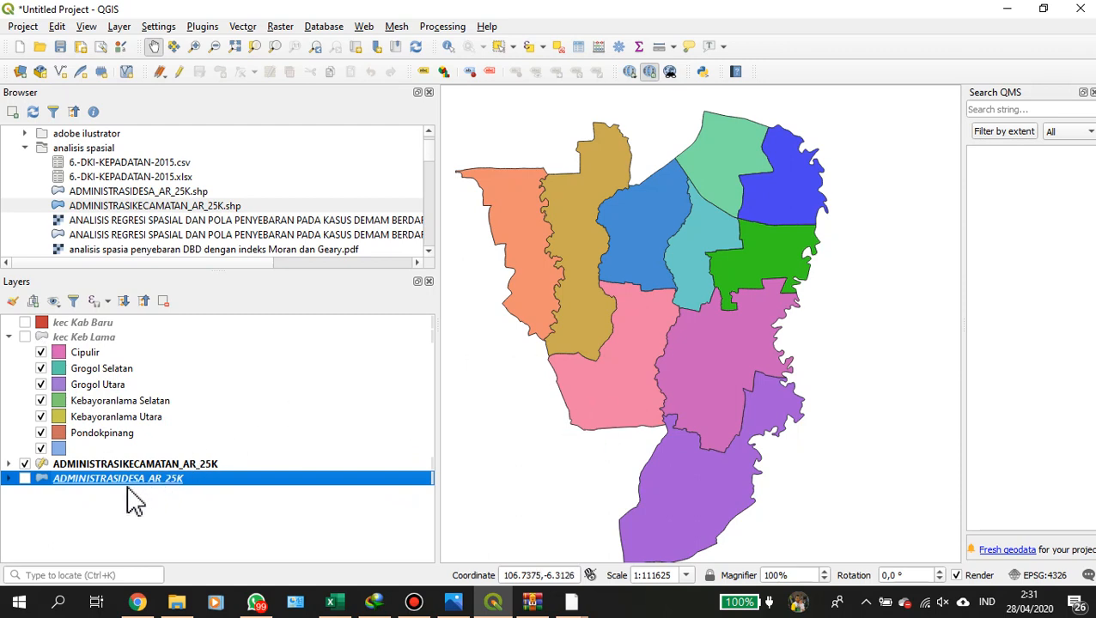
{"action": "left_click", "coordinate": [136, 464]}
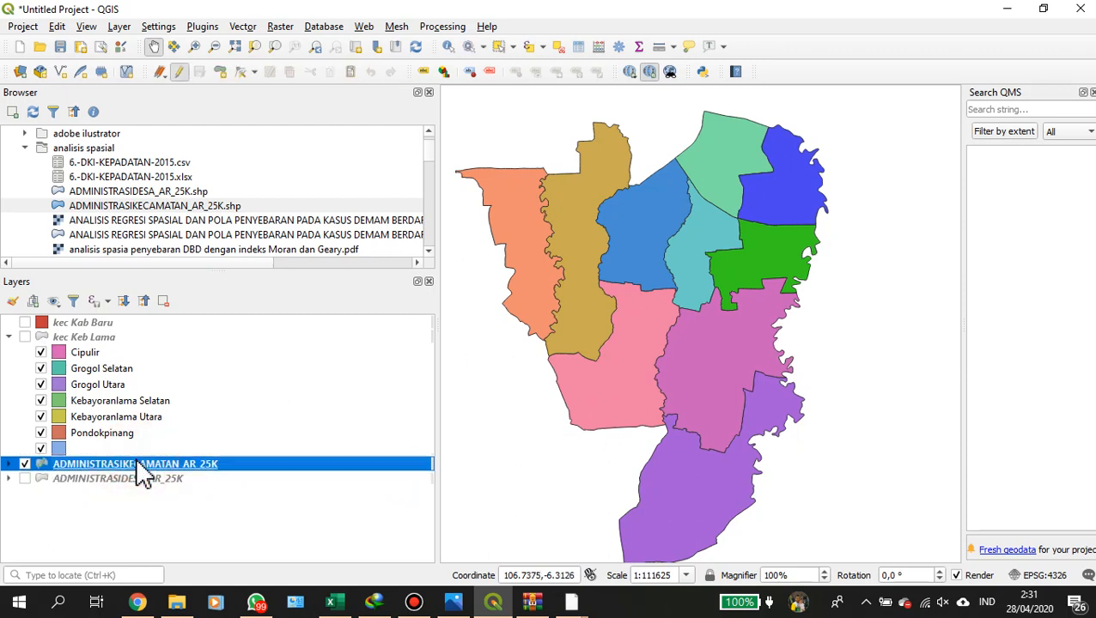
{"action": "right_click", "coordinate": [170, 467]}
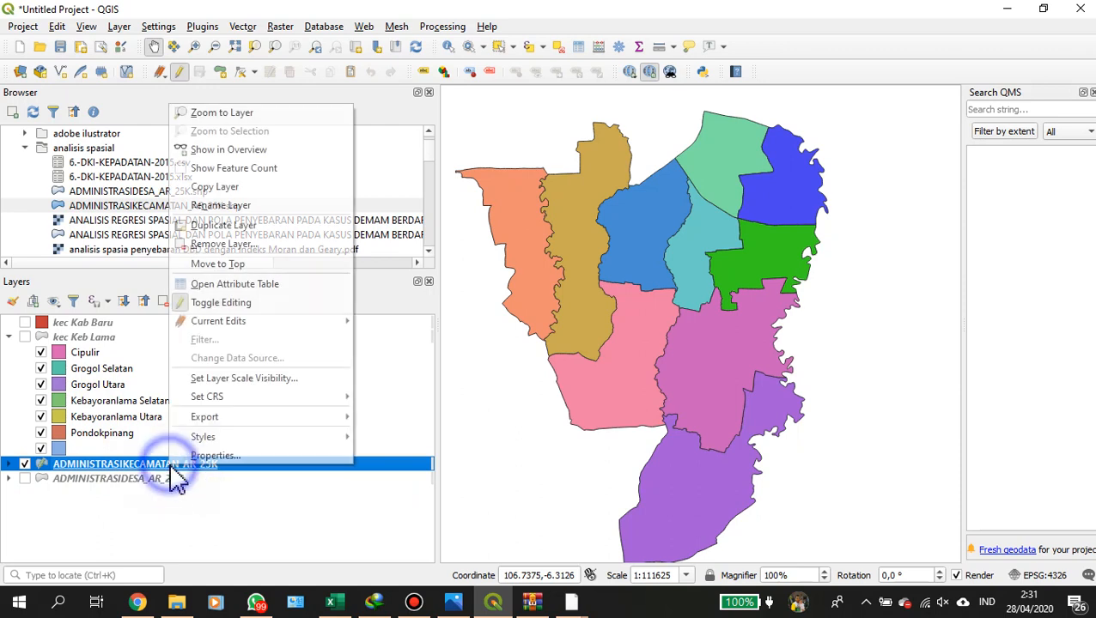
{"action": "mouse_move", "coordinate": [190, 421]}
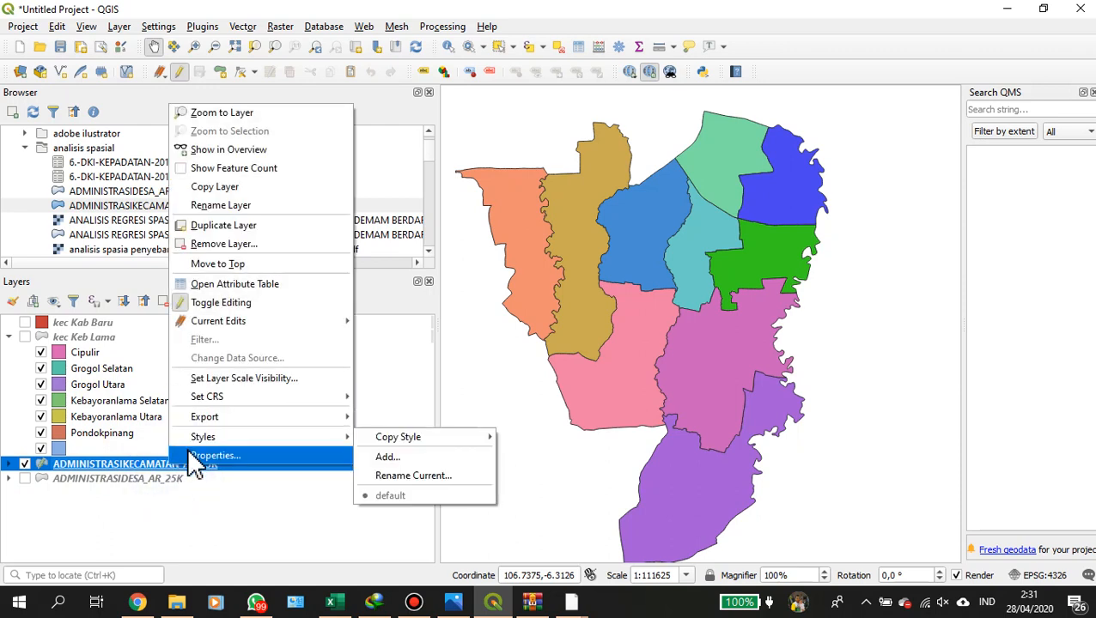
{"action": "left_click", "coordinate": [204, 287]}
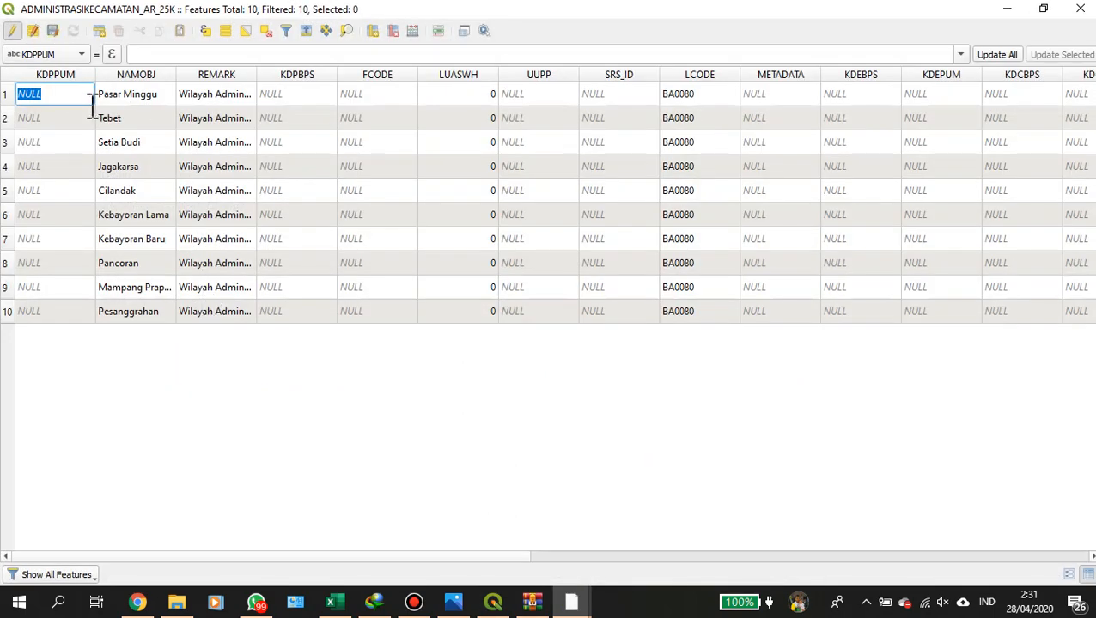
{"action": "left_click", "coordinate": [74, 76]}
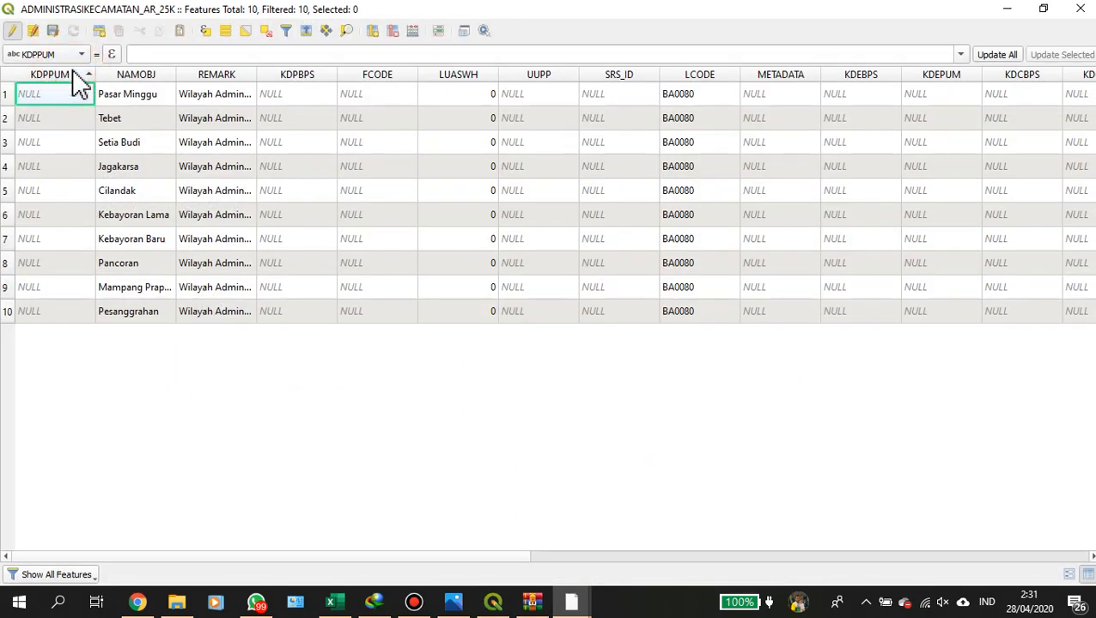
{"action": "left_click", "coordinate": [76, 75]}
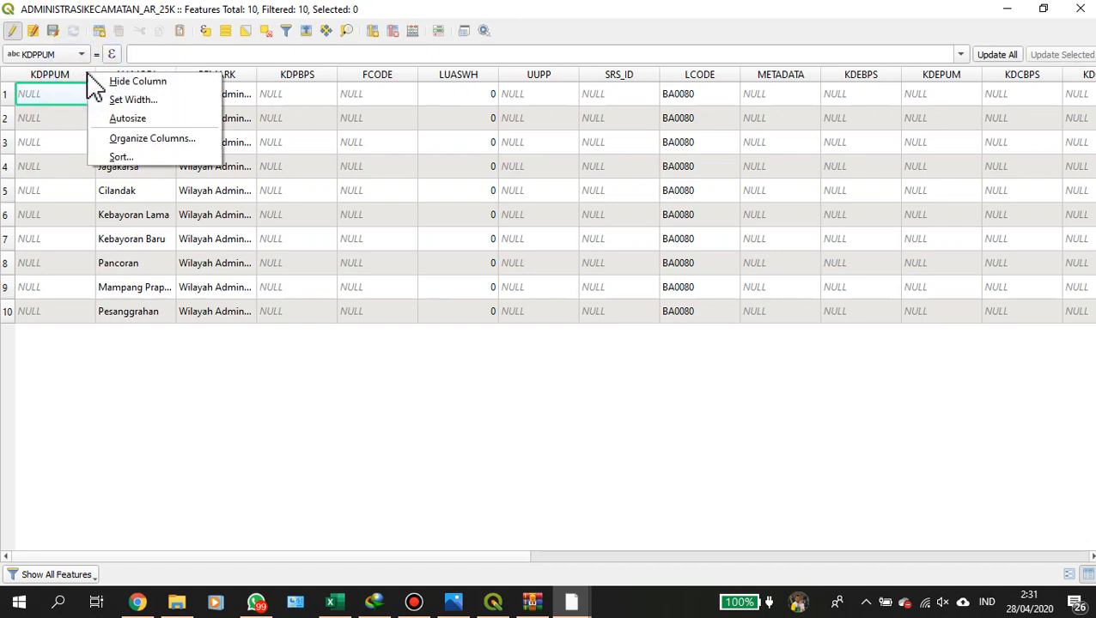
{"action": "left_click", "coordinate": [72, 68]}
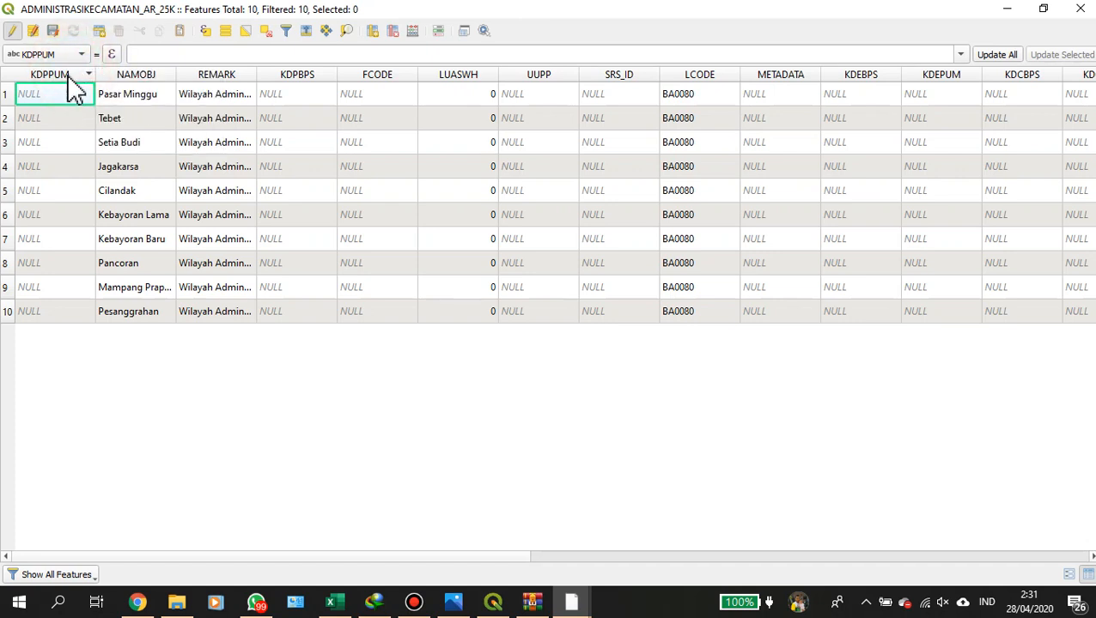
{"action": "right_click", "coordinate": [69, 75]}
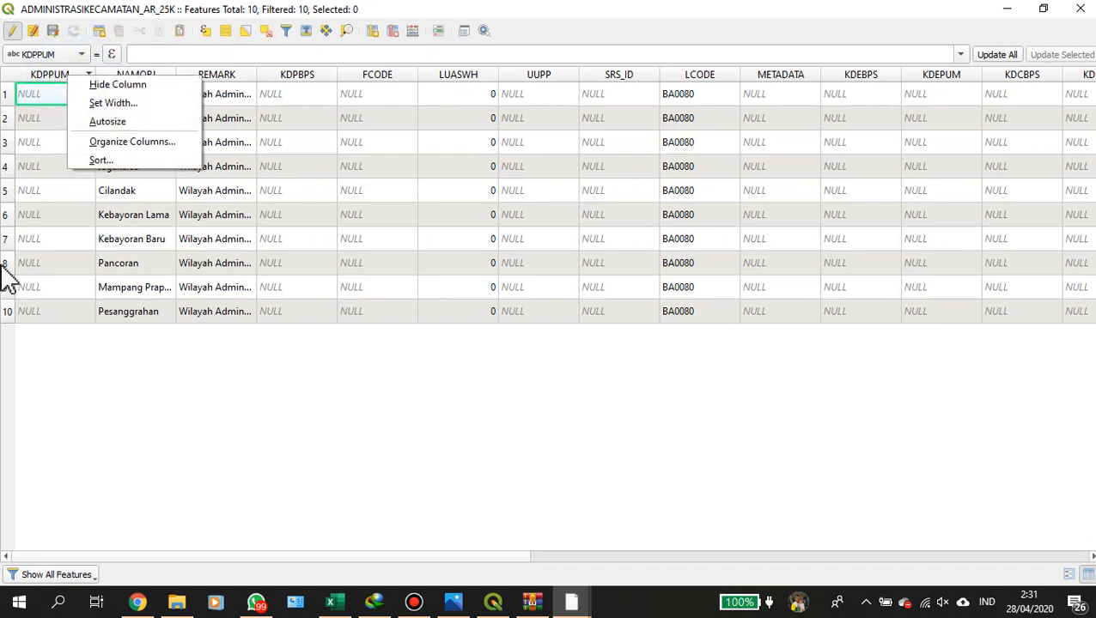
{"action": "double_click", "coordinate": [53, 142]}
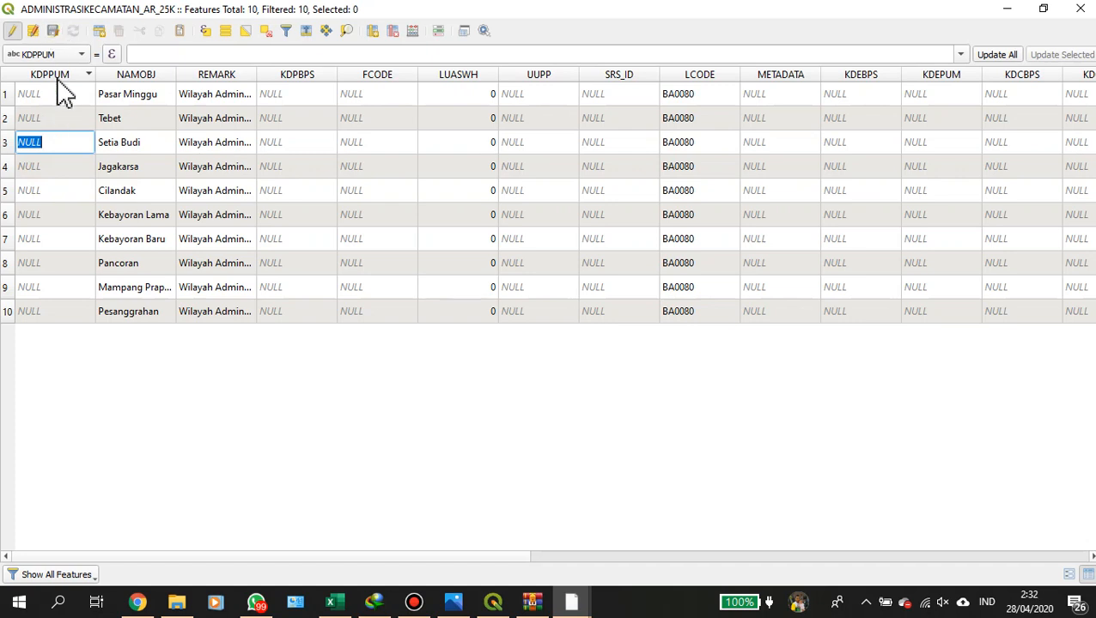
{"action": "left_click", "coordinate": [57, 75]}
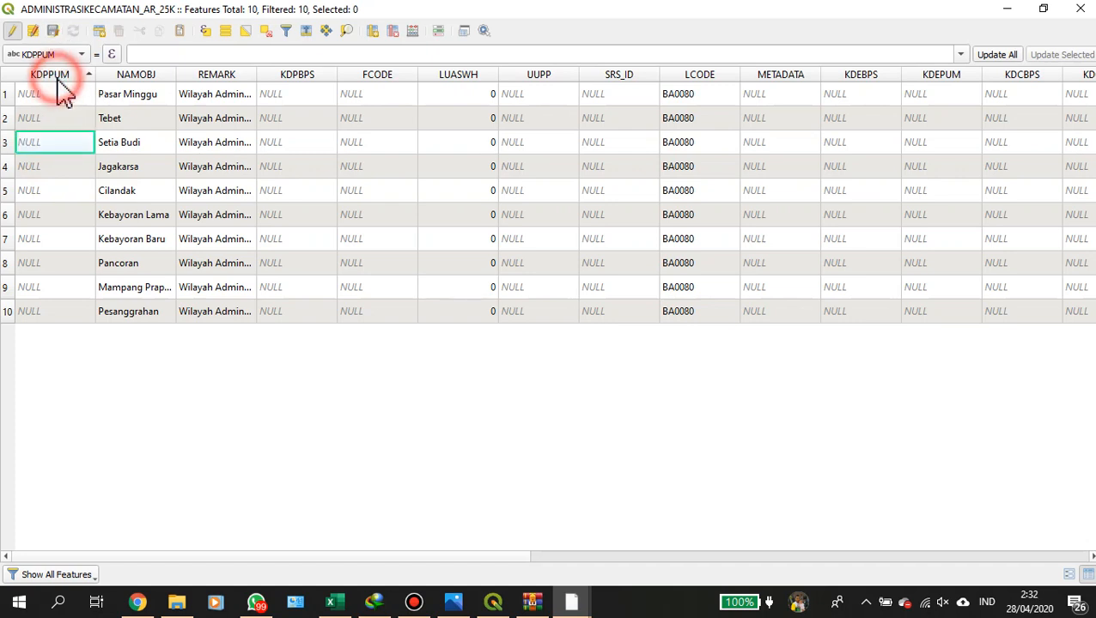
Start deleting fields from the district table, selecting KDPPUM, KDPBPS, FCODE, LUASWH, UUPP, SRS_ID, LCODE and METADATA while leaving NAMOBJ and REMARK unselected.
{"action": "left_click", "coordinate": [393, 32]}
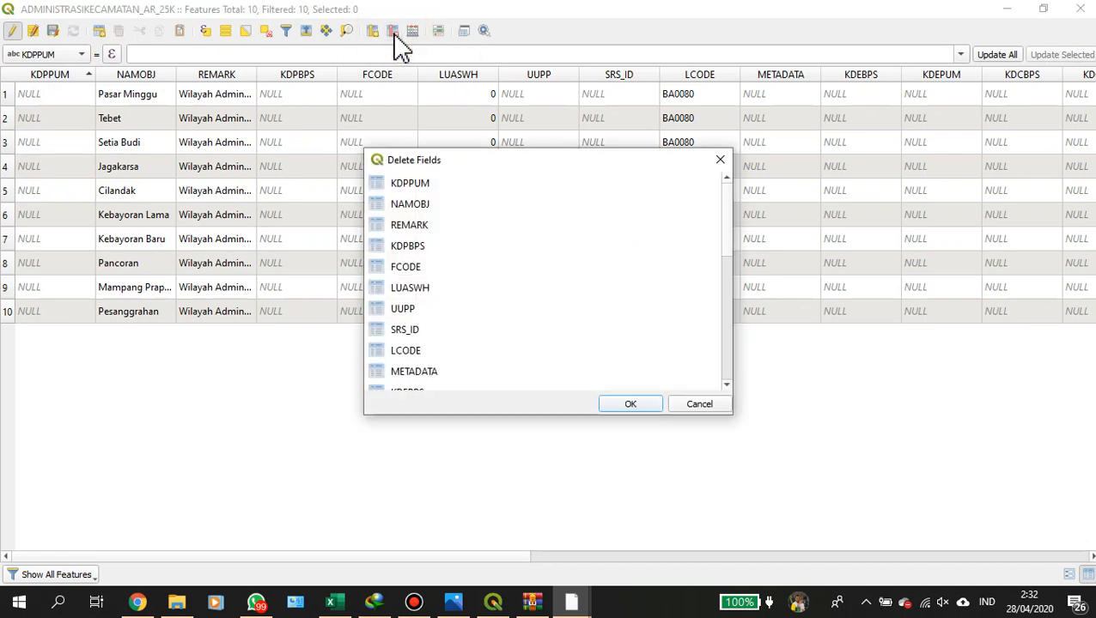
{"action": "left_click", "coordinate": [416, 185]}
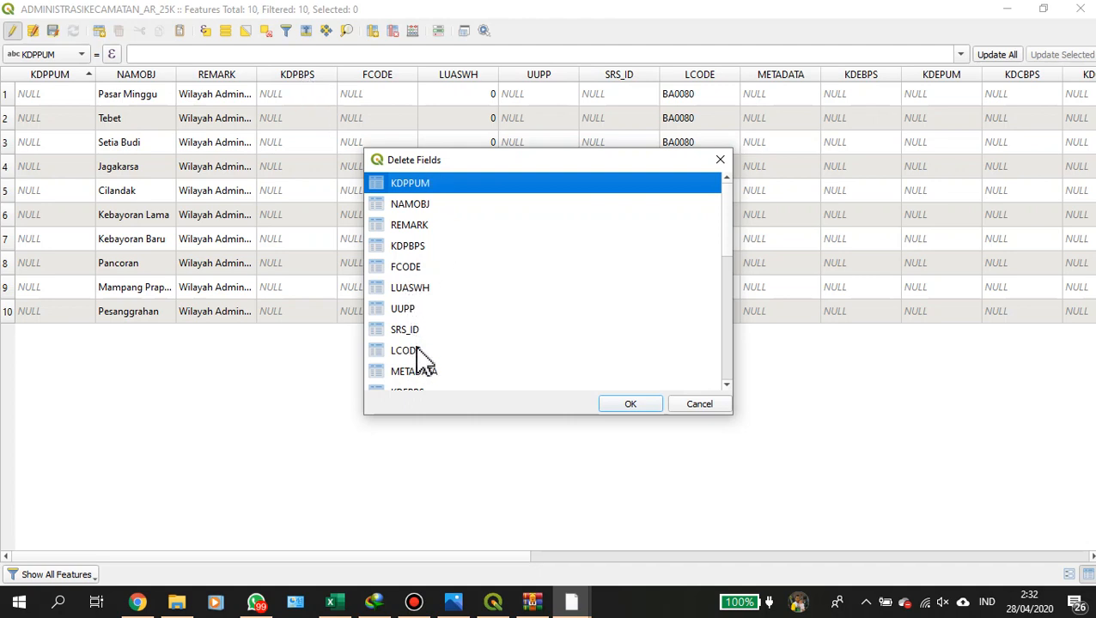
{"action": "left_click", "coordinate": [407, 247], "text": "ctrl"}
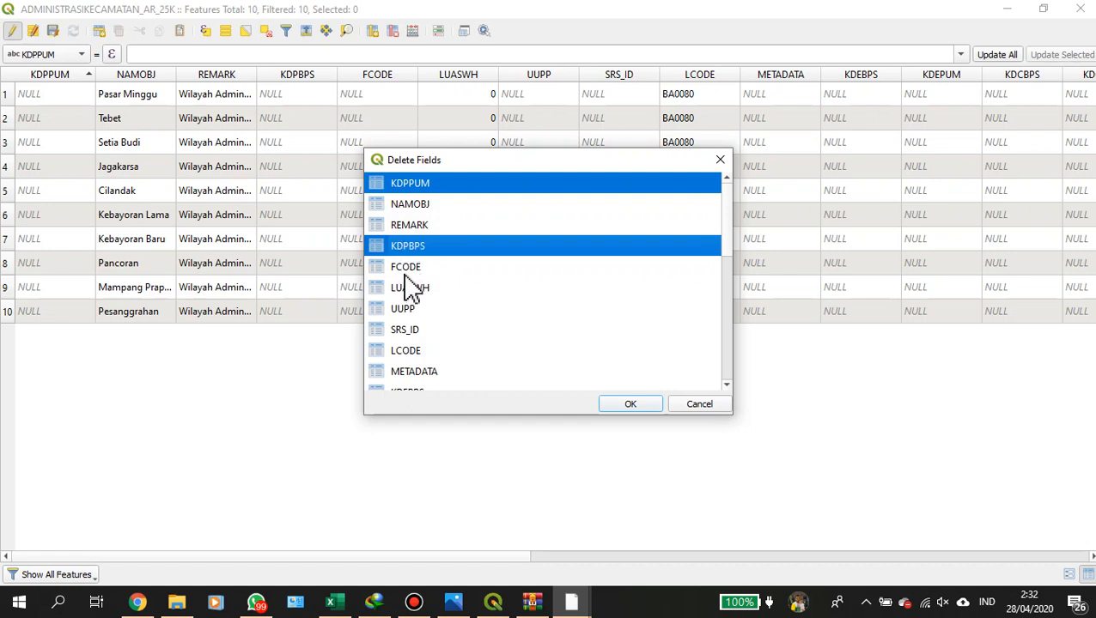
{"action": "left_click", "coordinate": [405, 268], "text": "ctrl"}
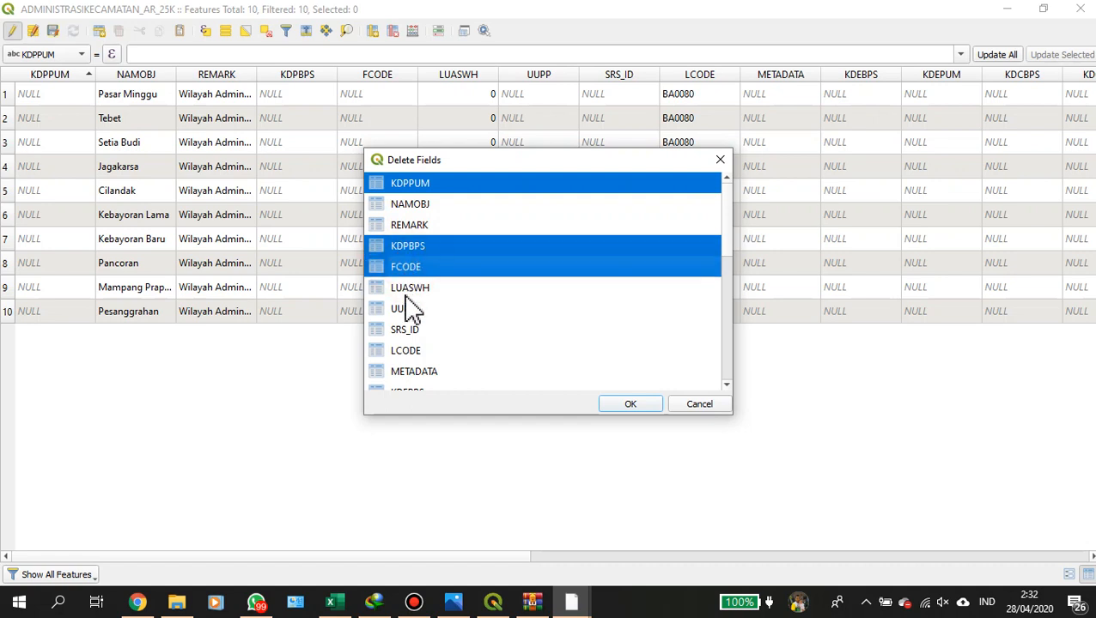
{"action": "left_click", "coordinate": [408, 289], "text": "ctrl"}
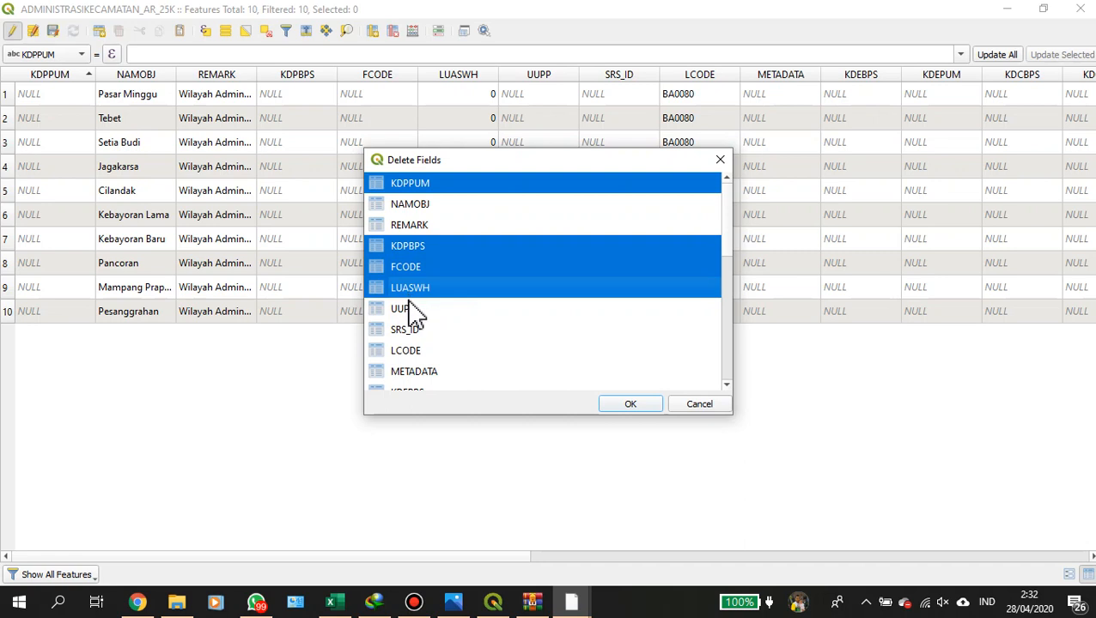
{"action": "left_click", "coordinate": [408, 311], "text": "ctrl"}
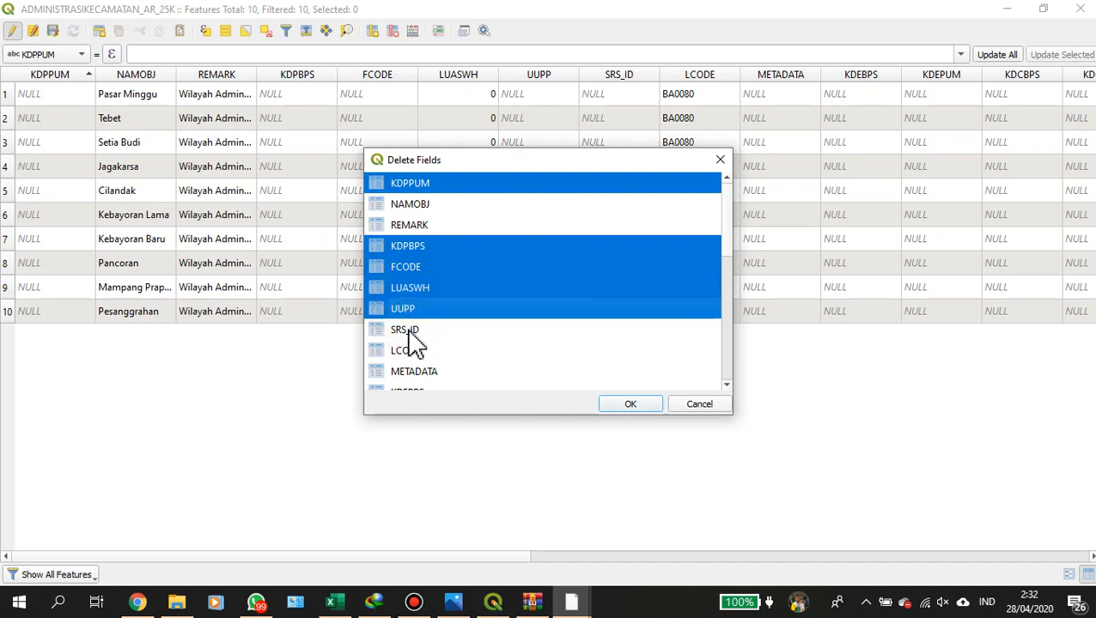
{"action": "left_click", "coordinate": [411, 333], "text": "ctrl"}
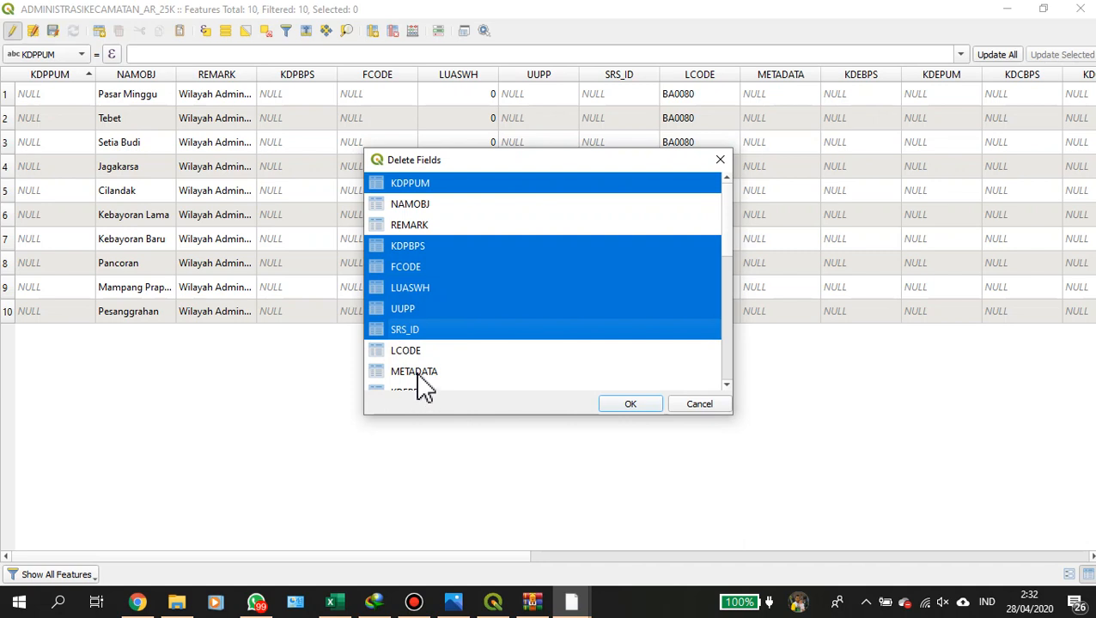
{"action": "left_click", "coordinate": [416, 371], "text": "ctrl"}
{"action": "left_click", "coordinate": [411, 361], "text": "ctrl"}
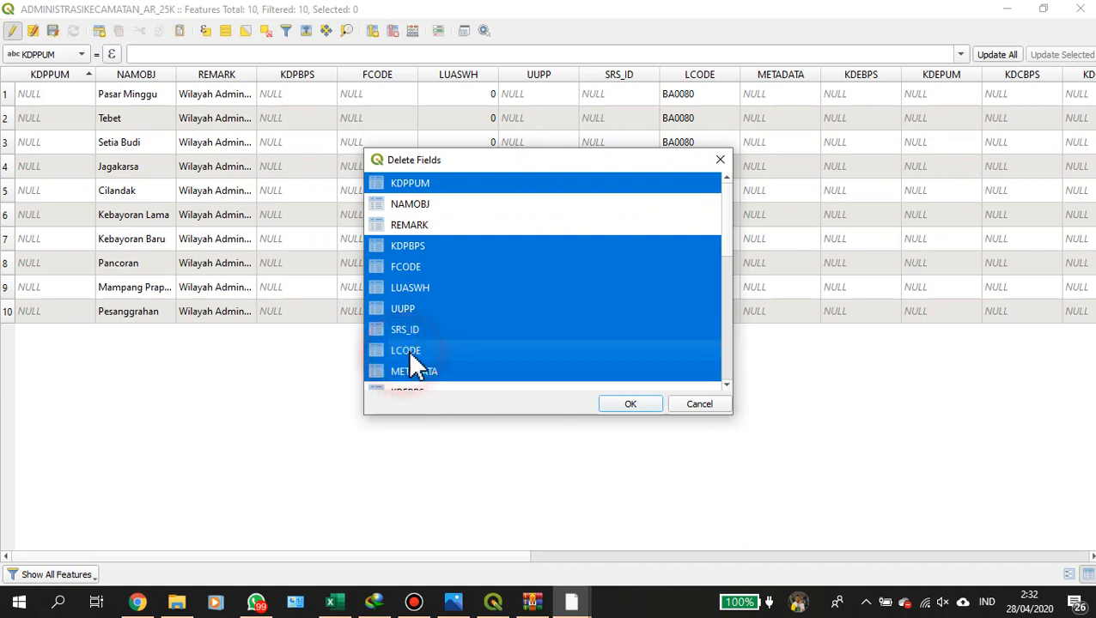
{"action": "left_click", "coordinate": [727, 387]}
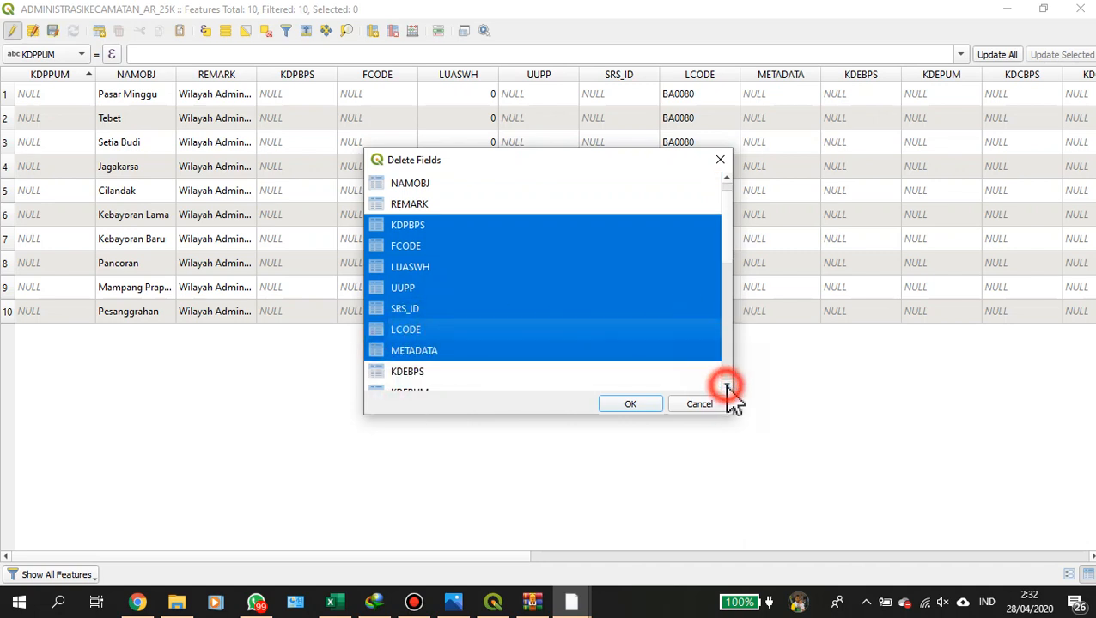
{"action": "left_click", "coordinate": [726, 387]}
{"action": "left_click", "coordinate": [726, 387]}
{"action": "left_click", "coordinate": [726, 386]}
{"action": "left_click", "coordinate": [726, 387]}
{"action": "left_click", "coordinate": [726, 387]}
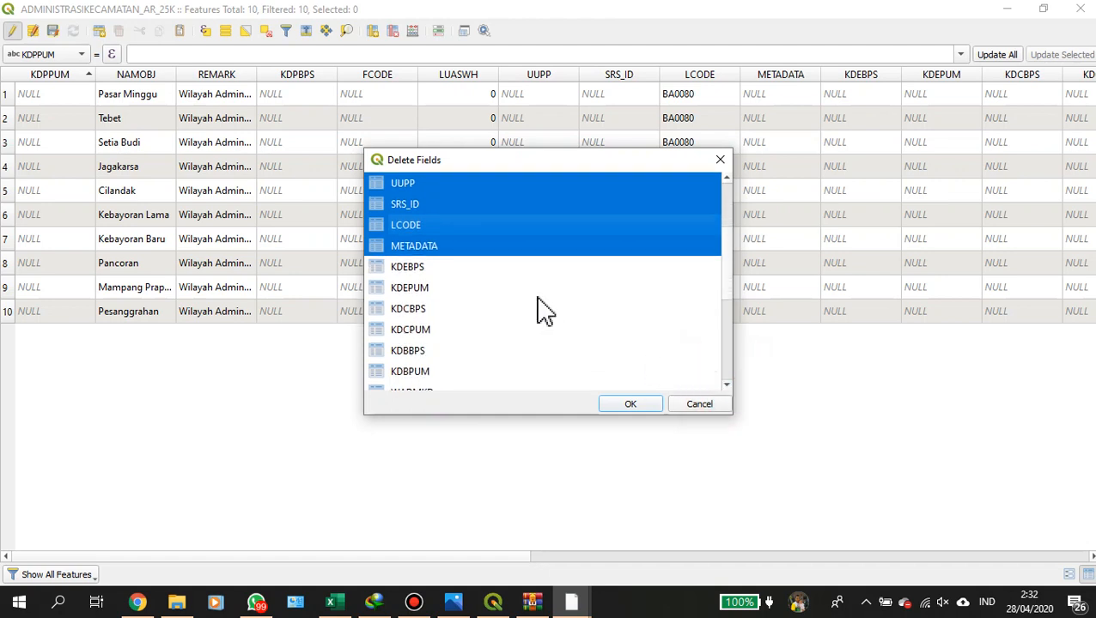
Add KDEBPS, KDEPUM, KDCBPS, KDCPUM, KDBBPS and KDBPUM to the fields selected for deletion and delete the whole selection.
{"action": "left_click", "coordinate": [404, 267], "text": "ctrl"}
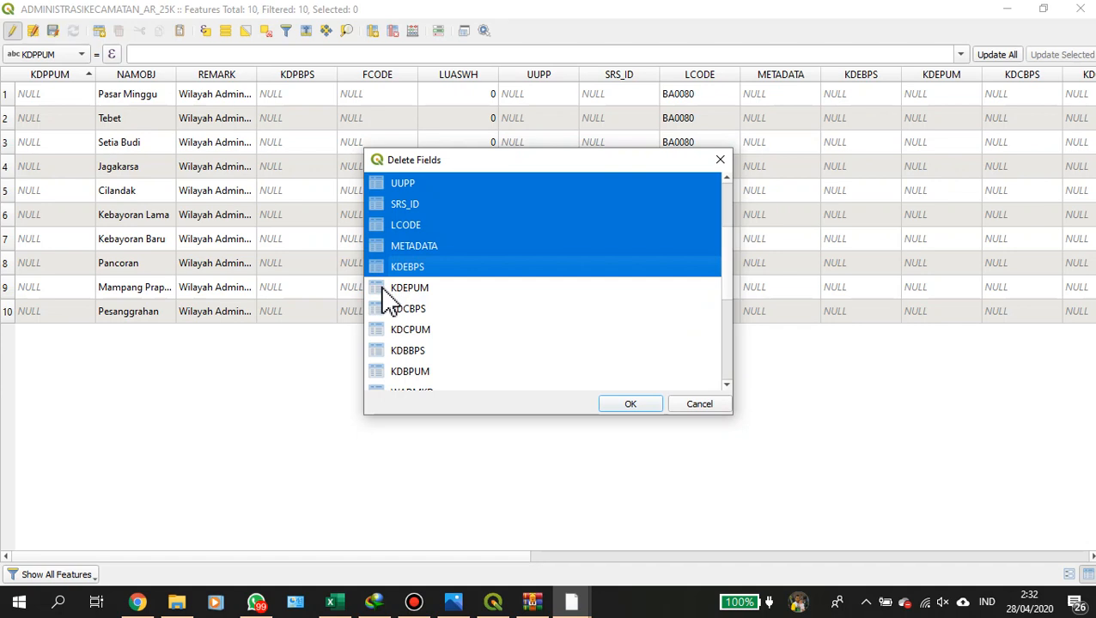
{"action": "left_click", "coordinate": [387, 289], "text": "ctrl"}
{"action": "left_click", "coordinate": [388, 309], "text": "ctrl"}
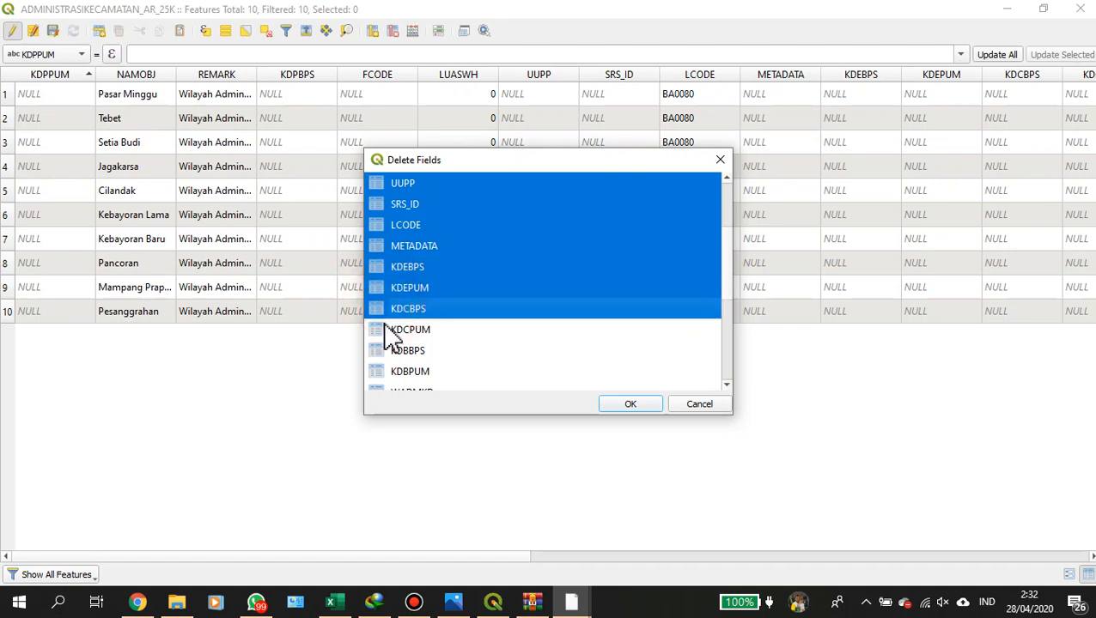
{"action": "left_click", "coordinate": [386, 329], "text": "ctrl"}
{"action": "left_click", "coordinate": [388, 350], "text": "ctrl"}
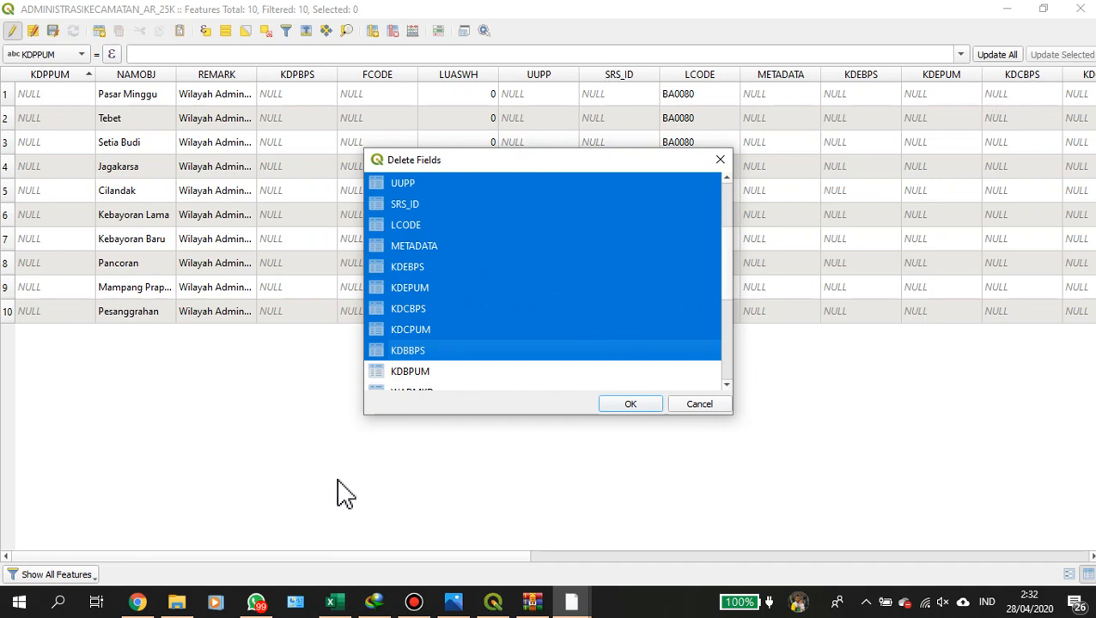
{"action": "left_click", "coordinate": [413, 376], "text": "shift"}
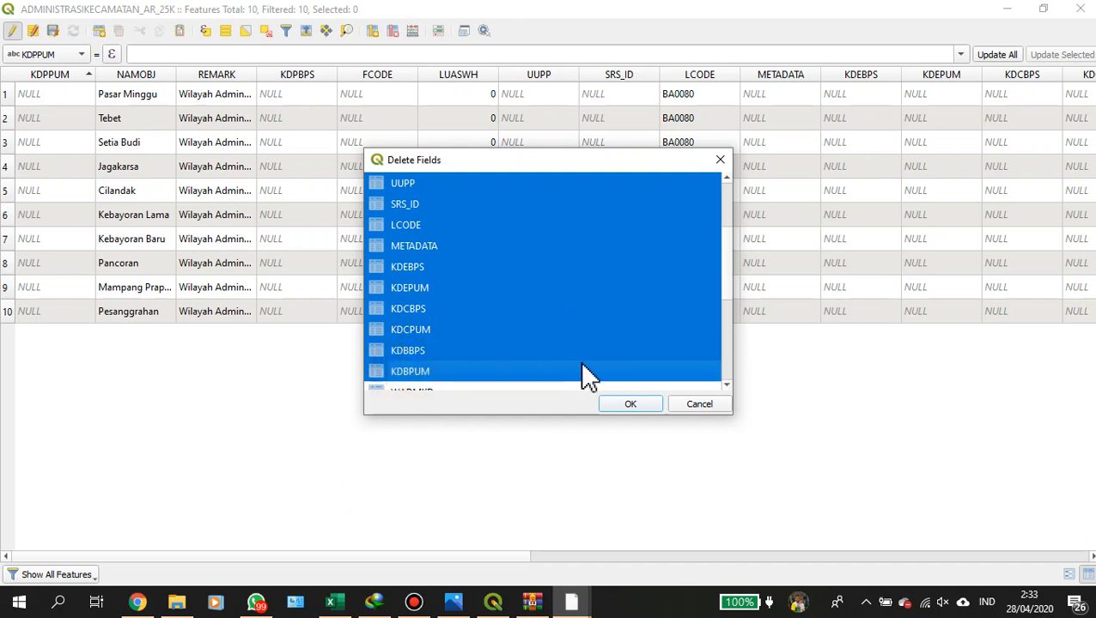
{"action": "left_click", "coordinate": [619, 404]}
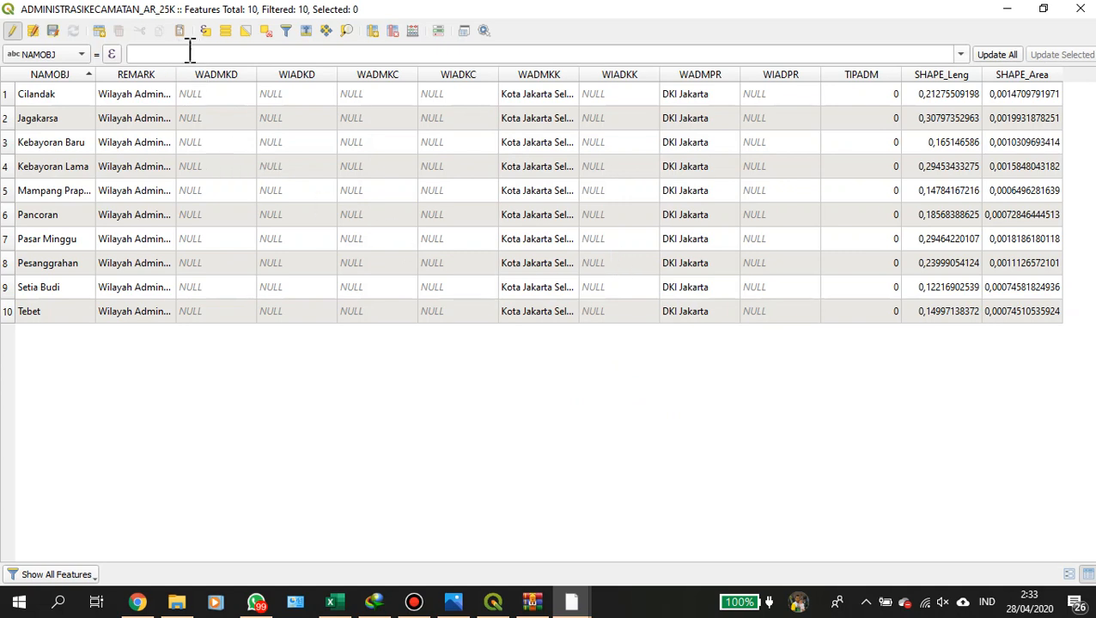
Delete the fields WADMKD, WIADKD, WADMKC, WIADKC, WIADKK, WIADPR and TIPADM from the ADMINISTRASIKECAMATAN_AR_25K attribute table.
{"action": "left_click", "coordinate": [394, 33]}
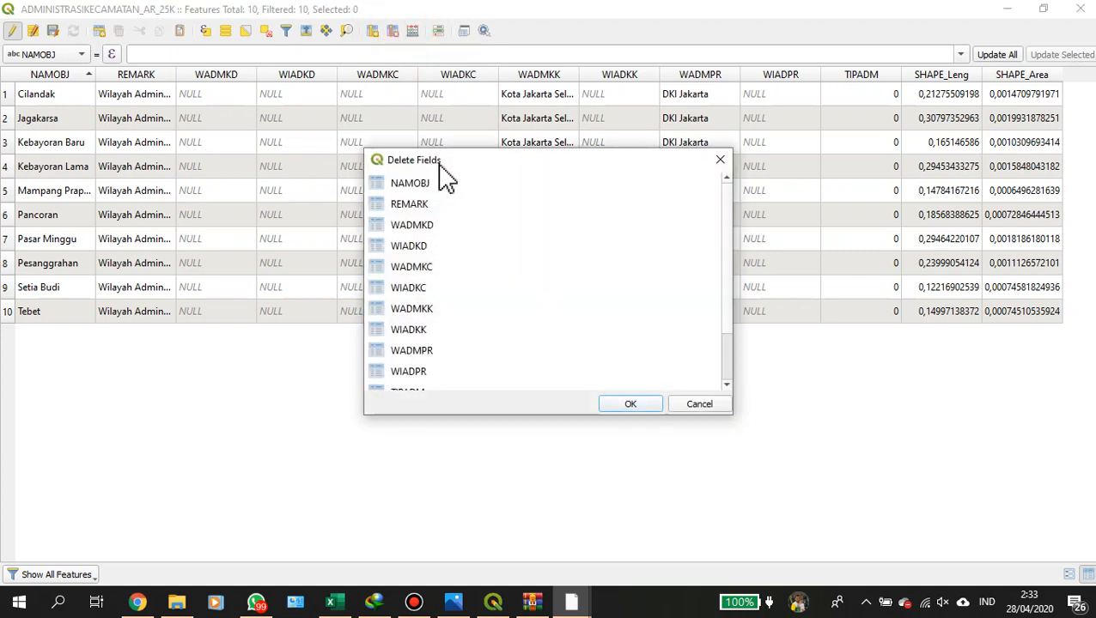
{"action": "left_click", "coordinate": [420, 234]}
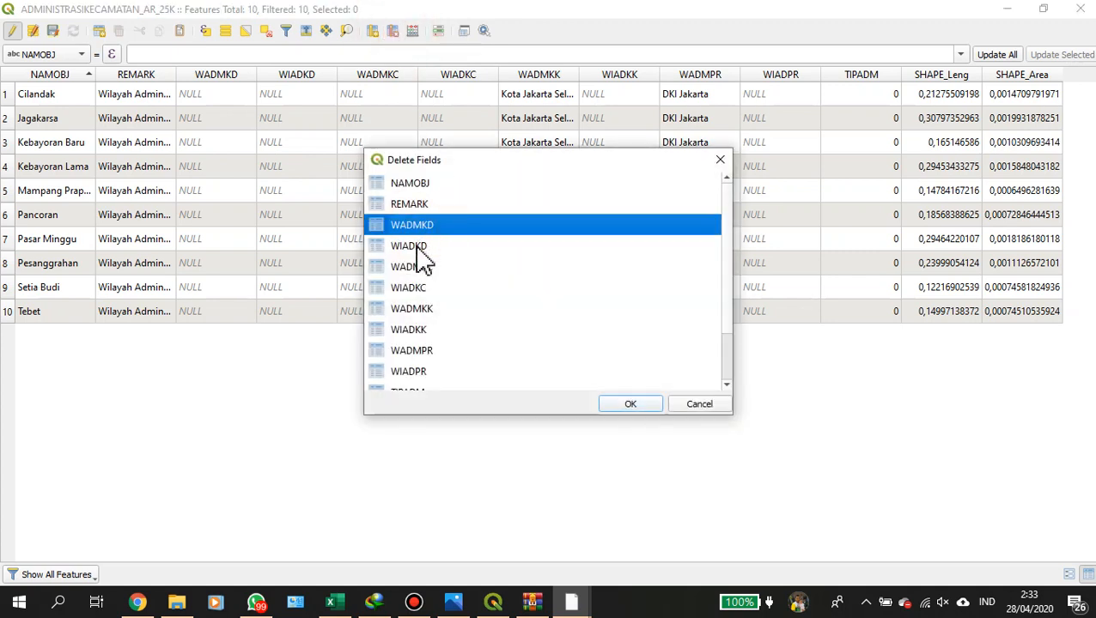
{"action": "left_click", "coordinate": [418, 249], "text": "ctrl"}
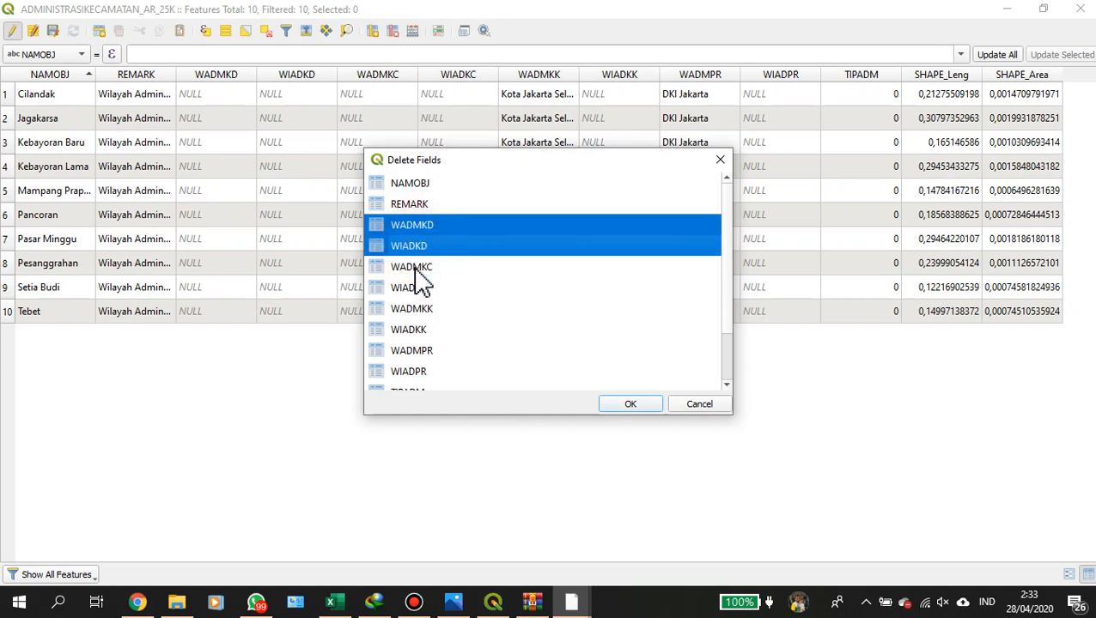
{"action": "left_click", "coordinate": [416, 267], "text": "ctrl"}
{"action": "left_click", "coordinate": [414, 289], "text": "ctrl"}
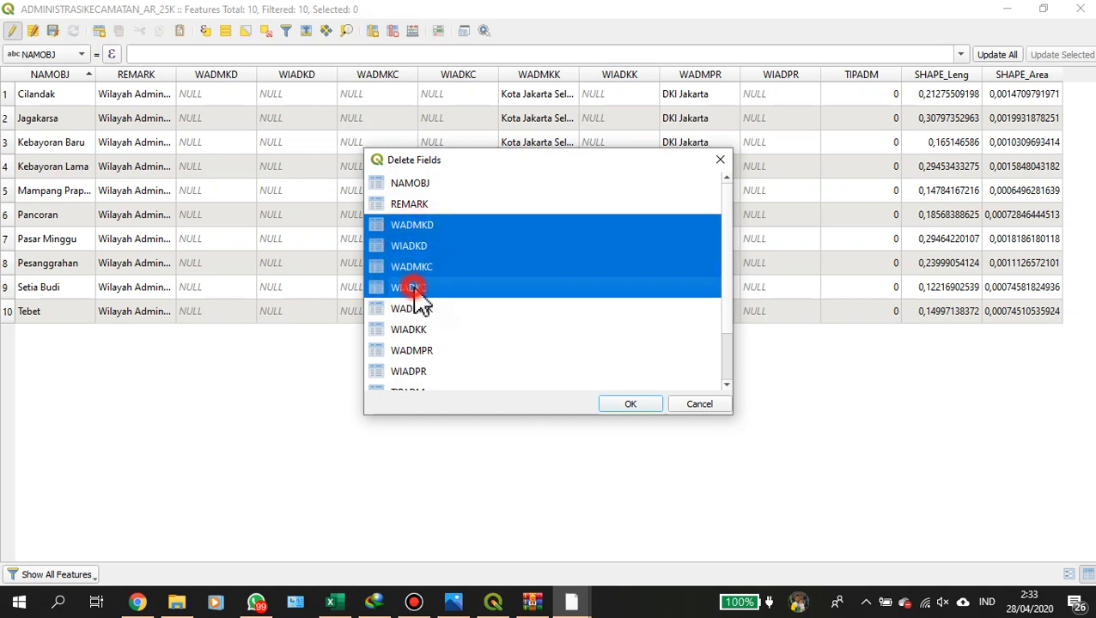
{"action": "left_click", "coordinate": [413, 334], "text": "ctrl"}
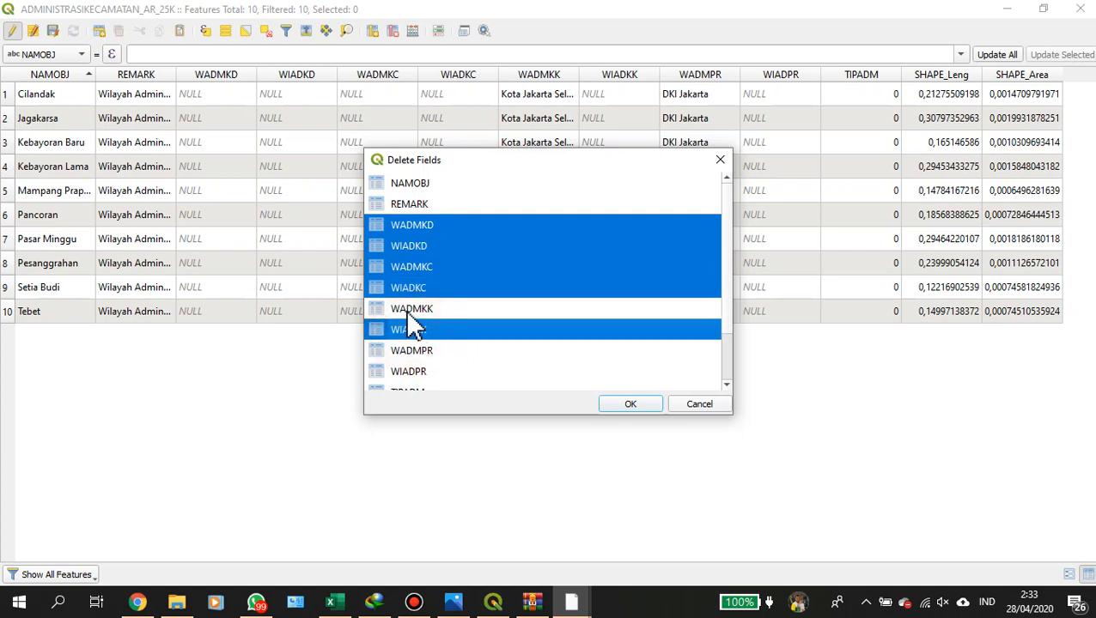
{"action": "left_click", "coordinate": [408, 375], "text": "ctrl"}
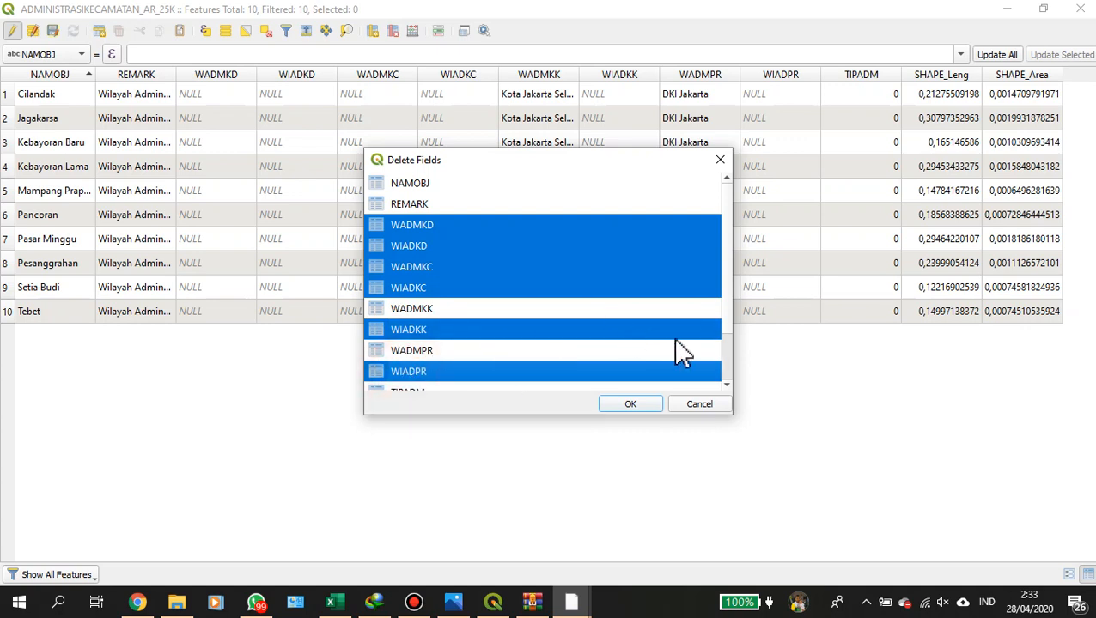
{"action": "left_click", "coordinate": [727, 384]}
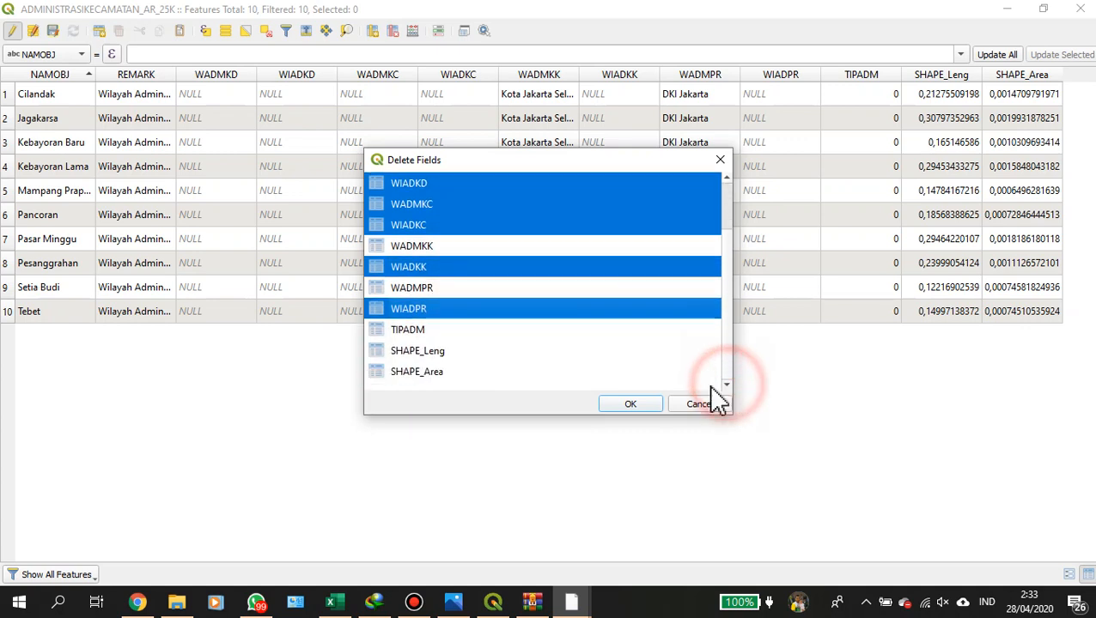
{"action": "left_click", "coordinate": [396, 331], "text": "ctrl"}
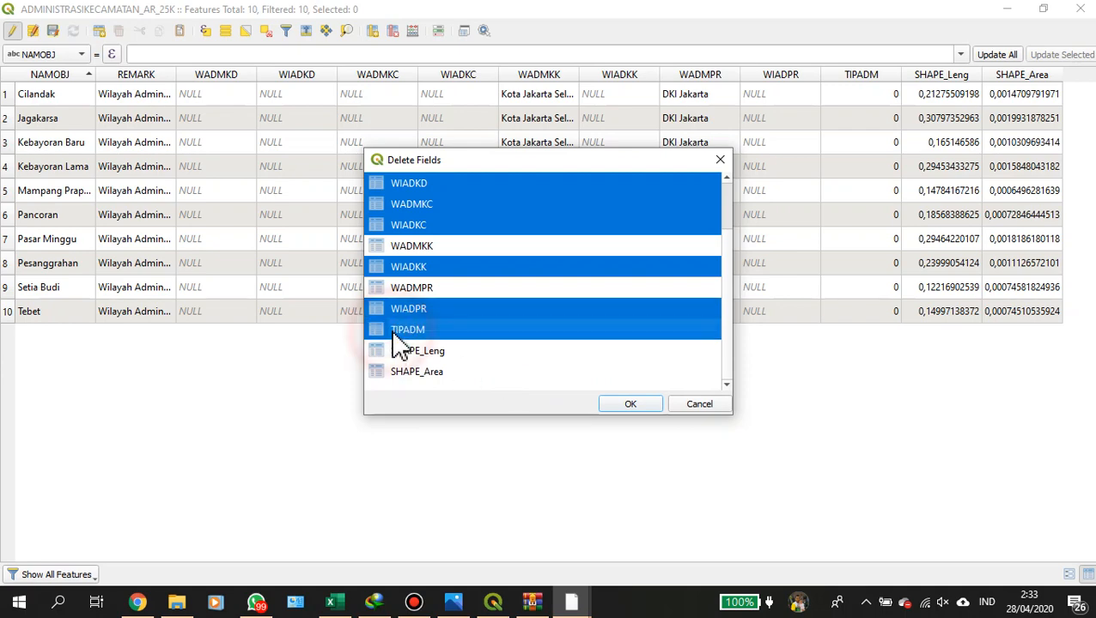
{"action": "left_click", "coordinate": [633, 404]}
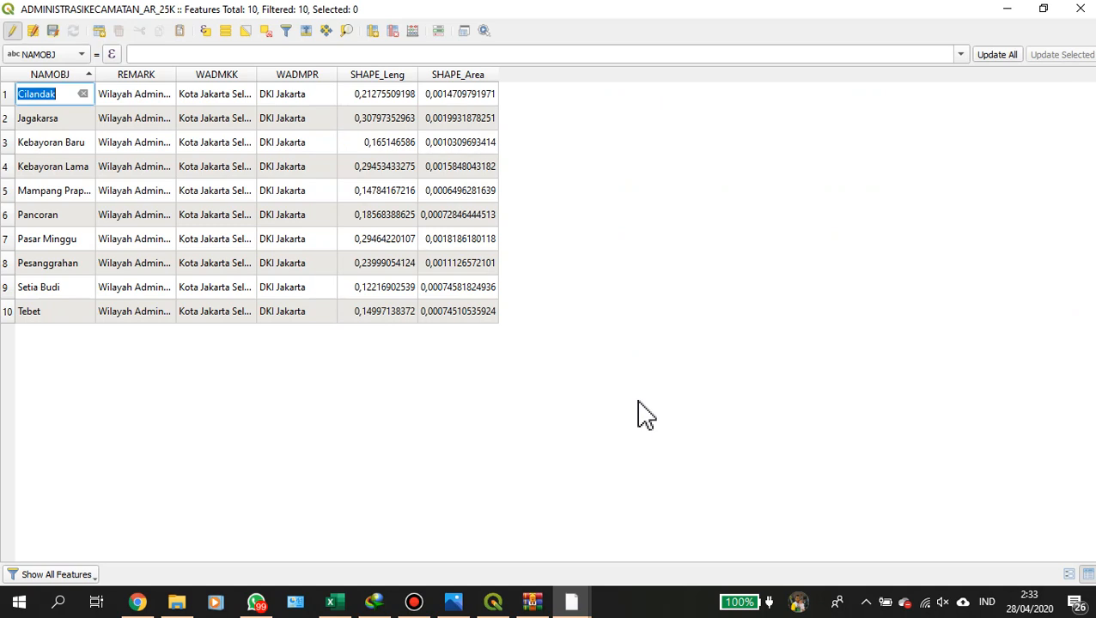
{"action": "left_click", "coordinate": [675, 159]}
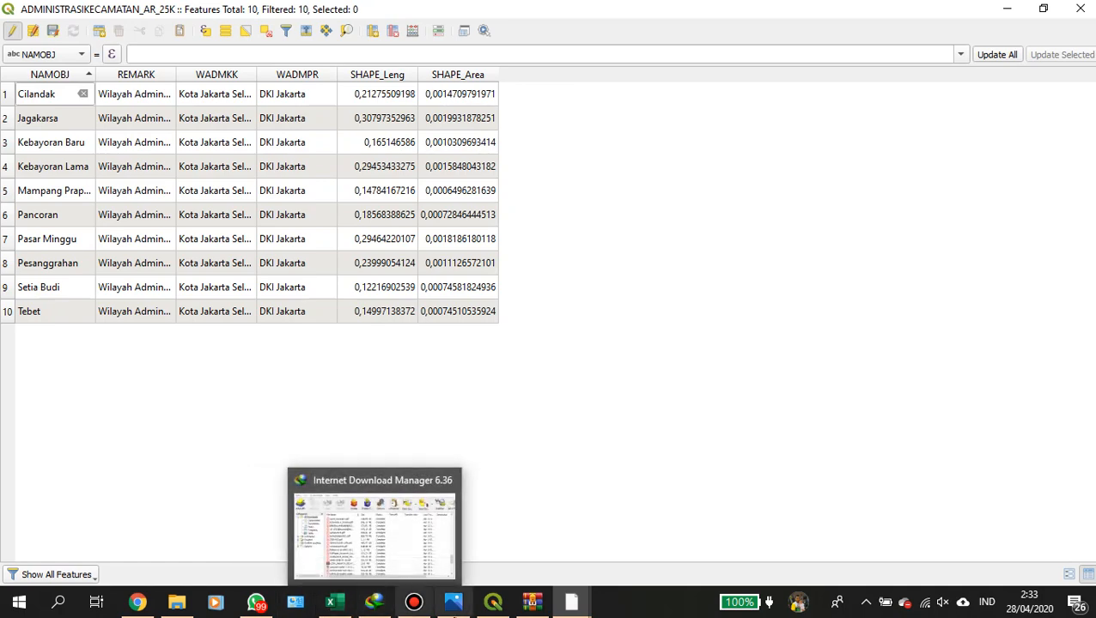
Switch to the Excel density workbook, examine its kelurahan, kecamatan, kepadatan and luas_wilayah columns, and return to the QGIS map window.
{"action": "left_click", "coordinate": [486, 544]}
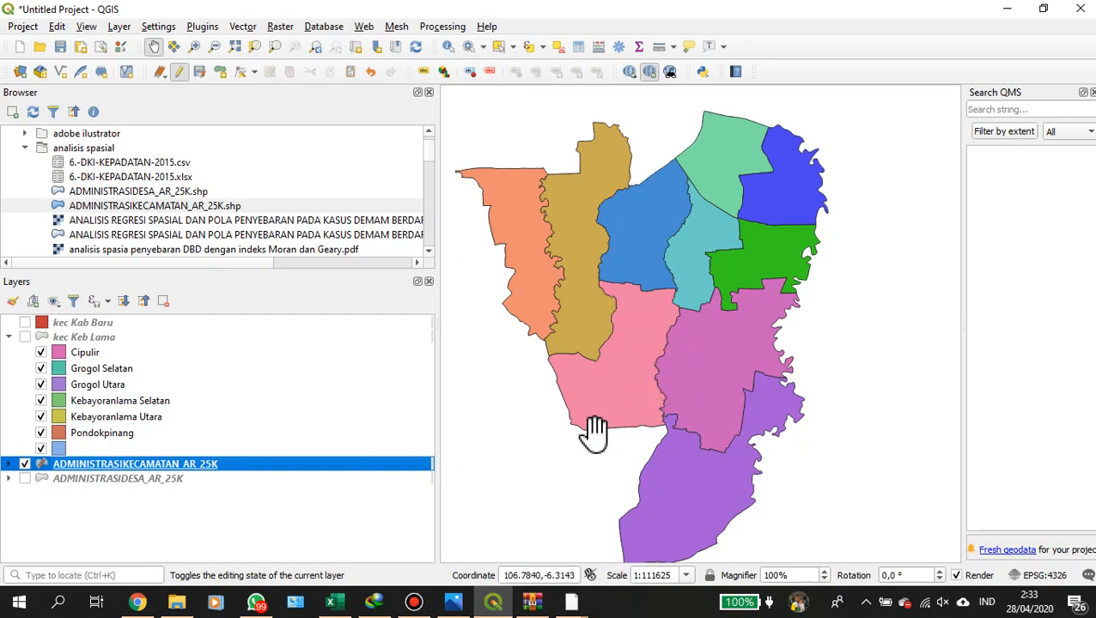
{"action": "mouse_move", "coordinate": [533, 604]}
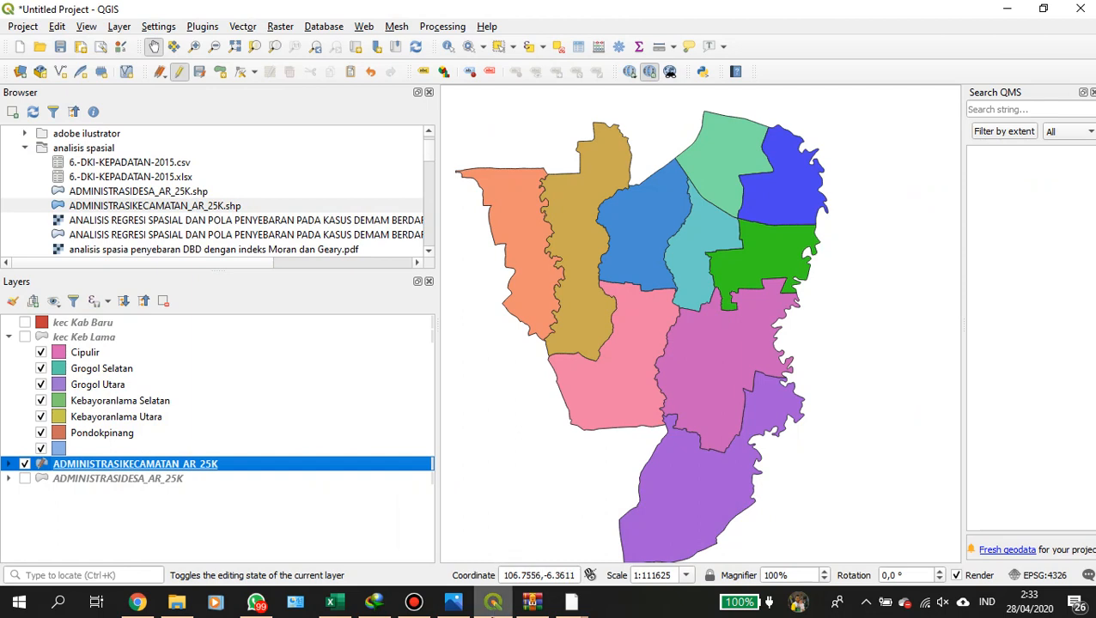
{"action": "mouse_move", "coordinate": [494, 600]}
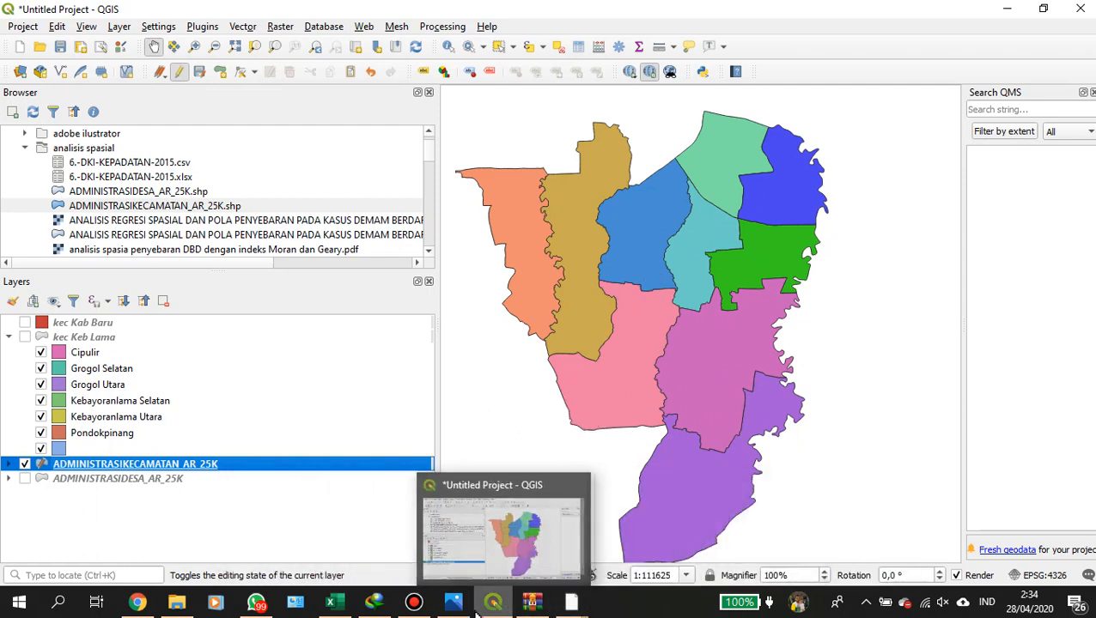
{"action": "left_click", "coordinate": [330, 602]}
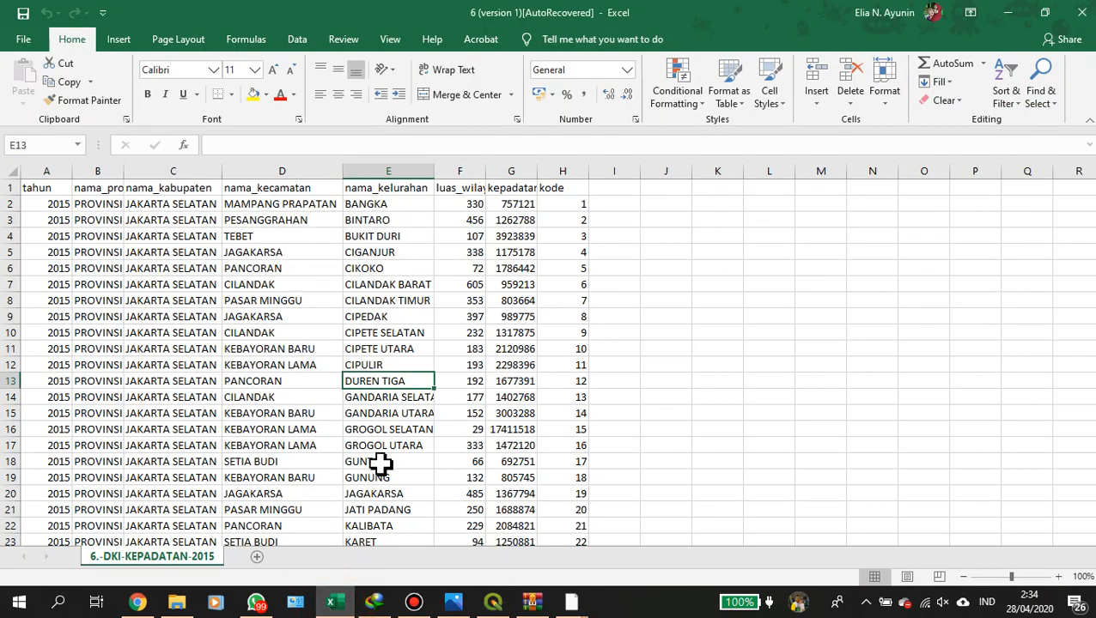
{"action": "scroll", "coordinate": [381, 487], "scroll_direction": "down", "scroll_amount": 9}
{"action": "scroll", "coordinate": [380, 487], "scroll_direction": "up", "scroll_amount": 9}
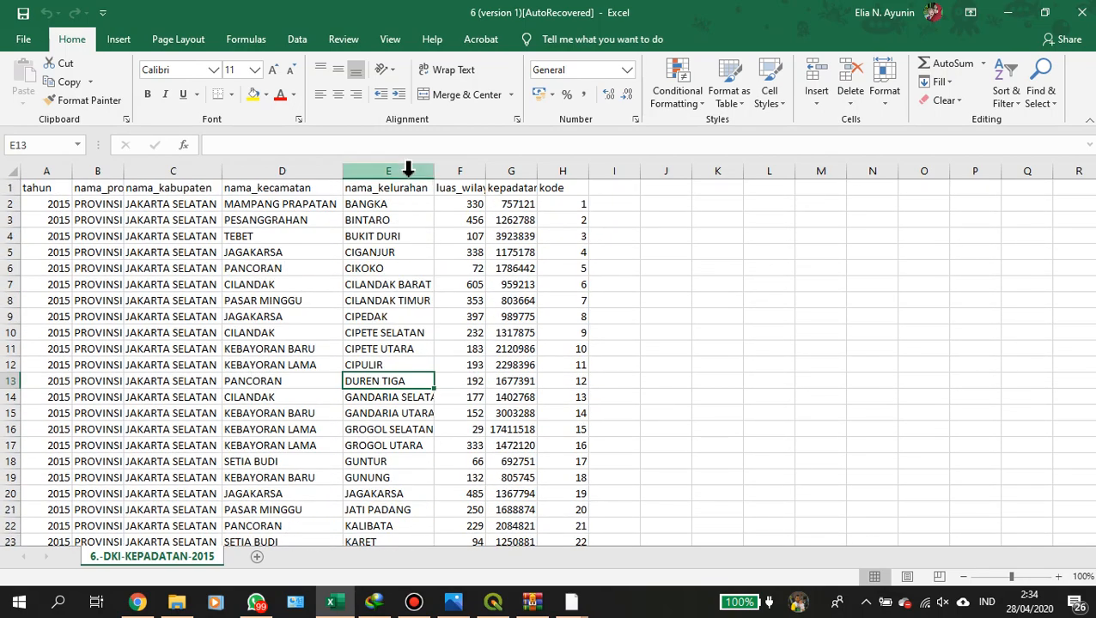
{"action": "left_click", "coordinate": [408, 169]}
{"action": "left_click", "coordinate": [325, 165]}
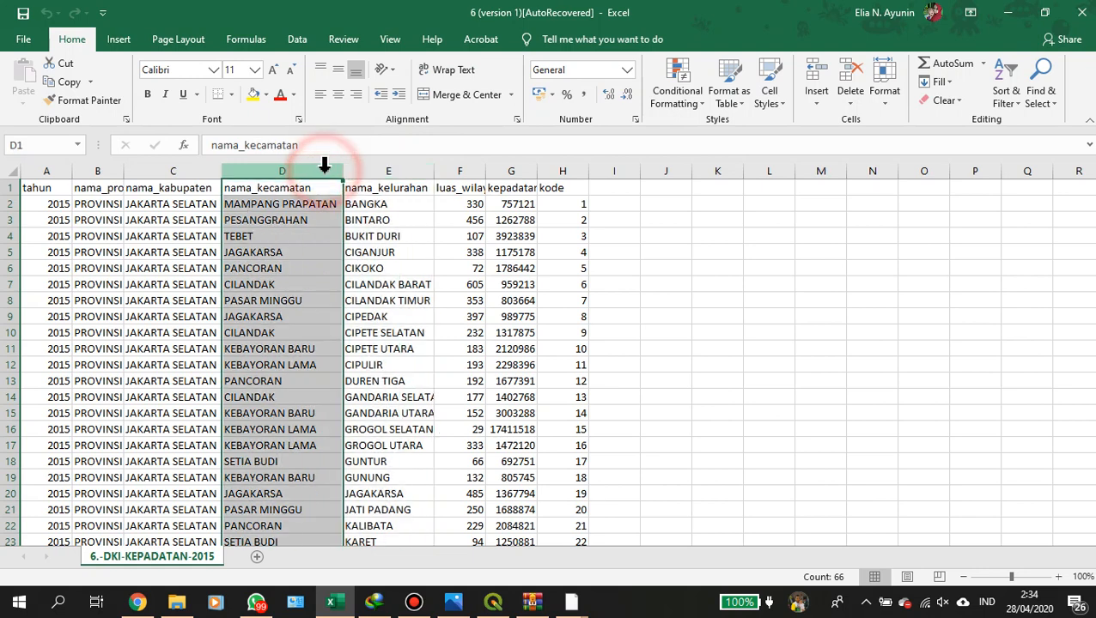
{"action": "left_click", "coordinate": [509, 172]}
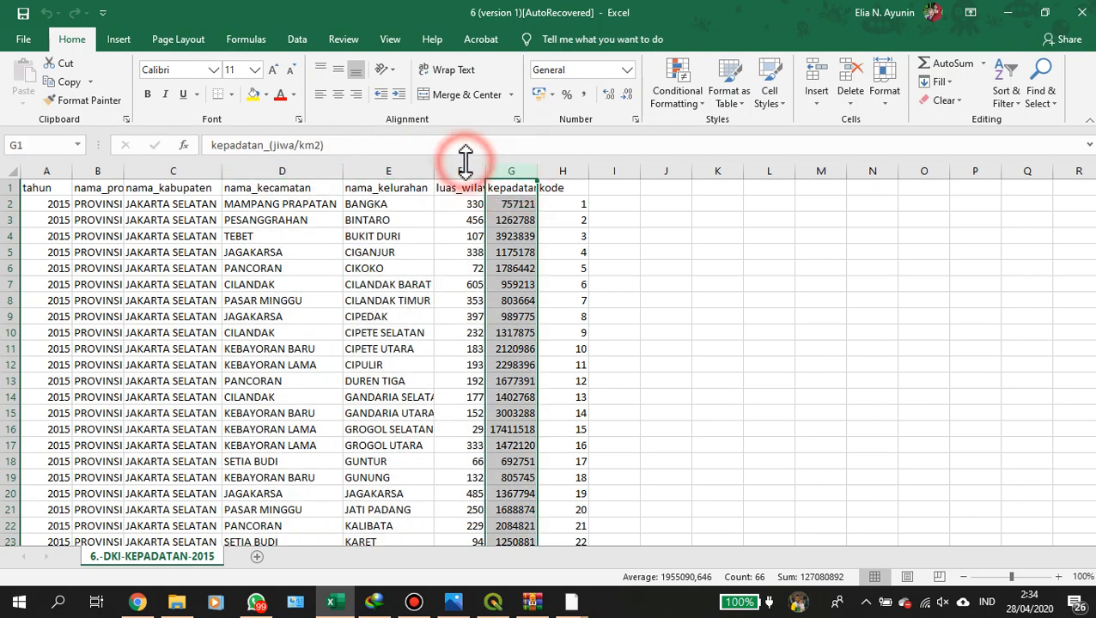
{"action": "left_click", "coordinate": [466, 171]}
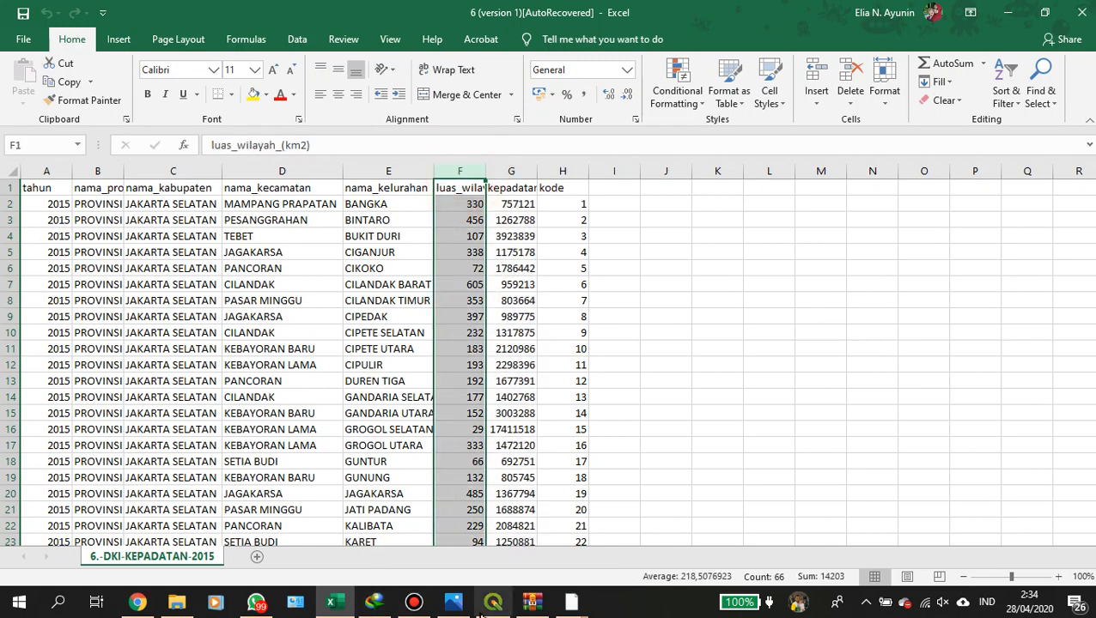
{"action": "left_click", "coordinate": [511, 571]}
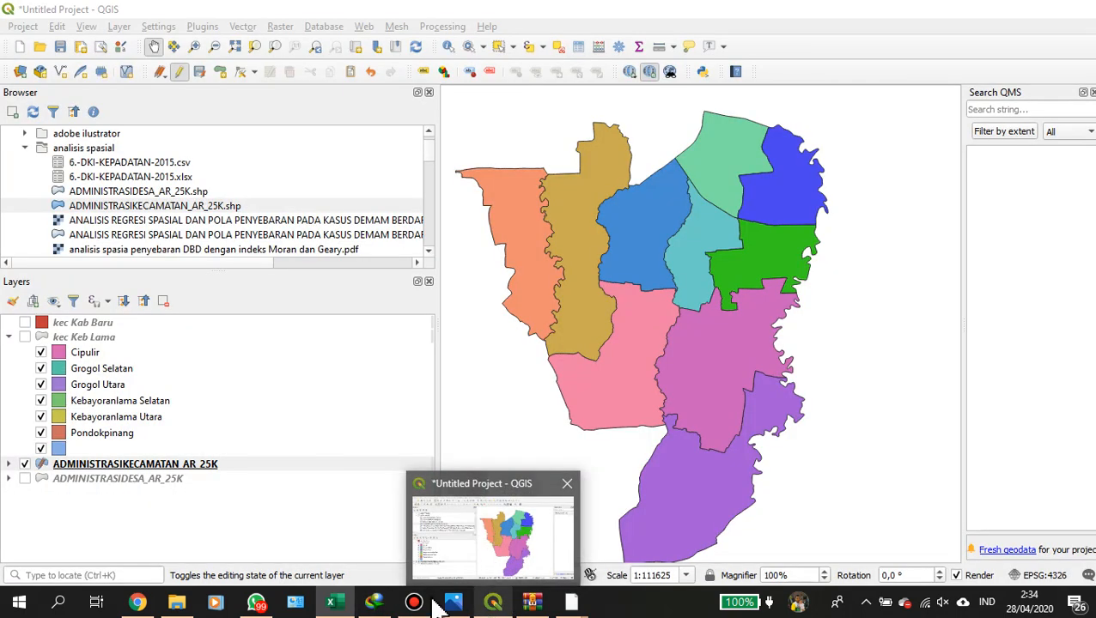
{"action": "left_click", "coordinate": [333, 602]}
{"action": "mouse_move", "coordinate": [335, 600]}
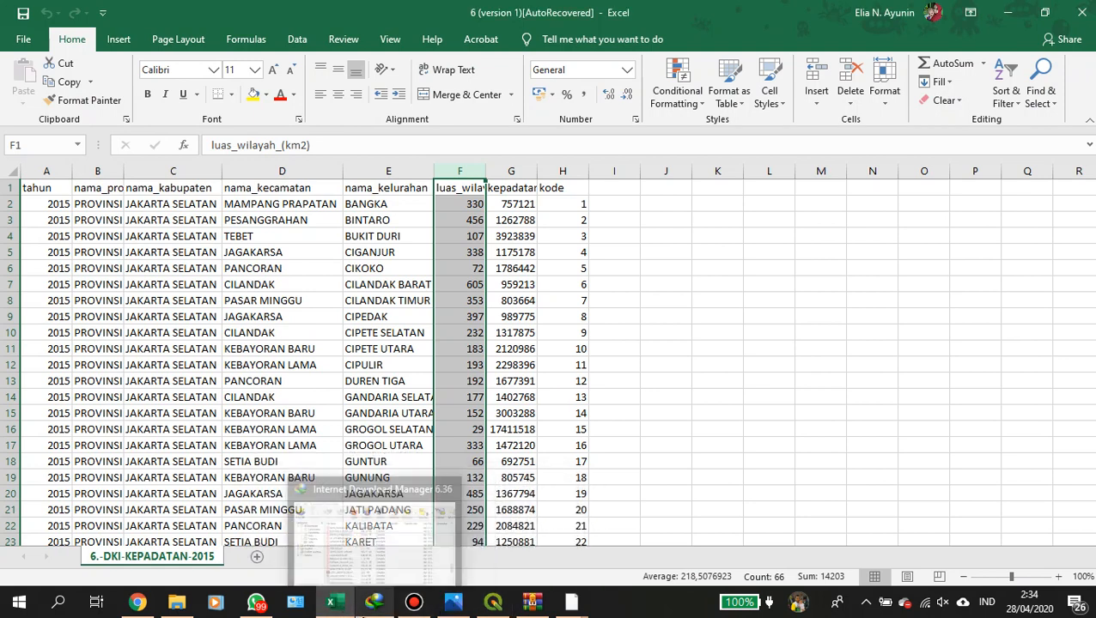
{"action": "left_click", "coordinate": [501, 549]}
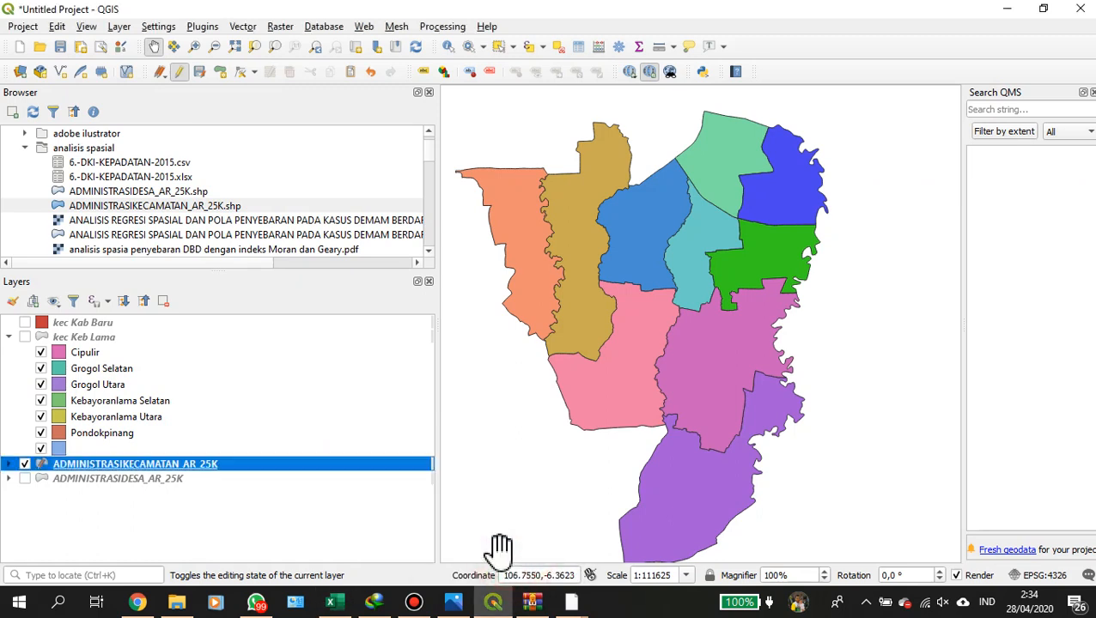
Show the ADMINISTRASIDESA_AR_25K layer on the map and hide ADMINISTRASIKECAMATAN_AR_25K.
{"action": "left_click", "coordinate": [163, 480]}
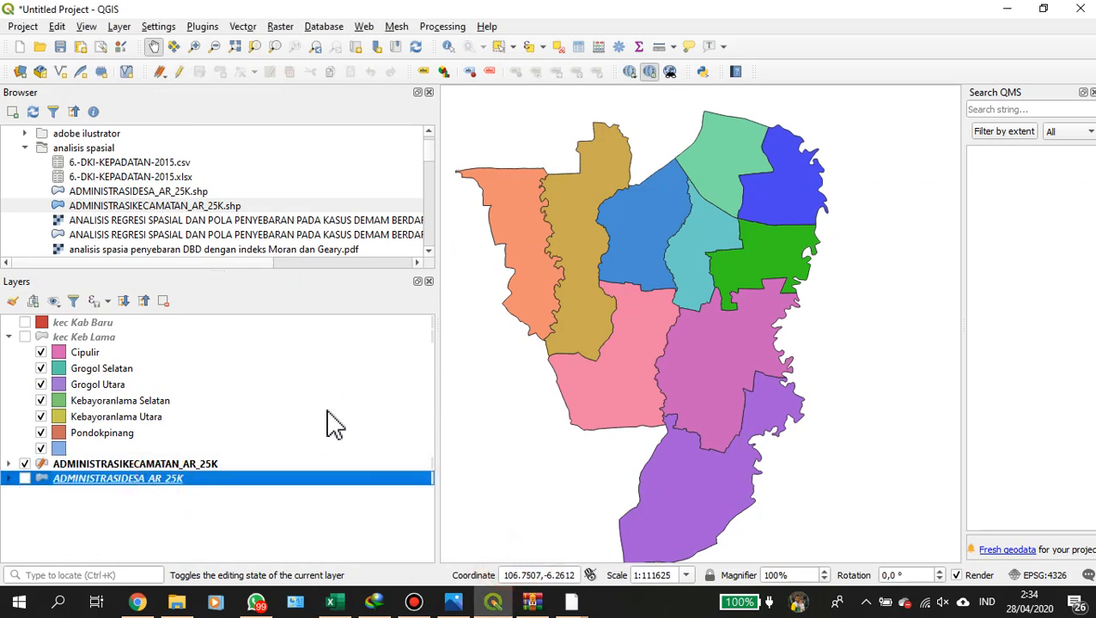
{"action": "left_click", "coordinate": [21, 479]}
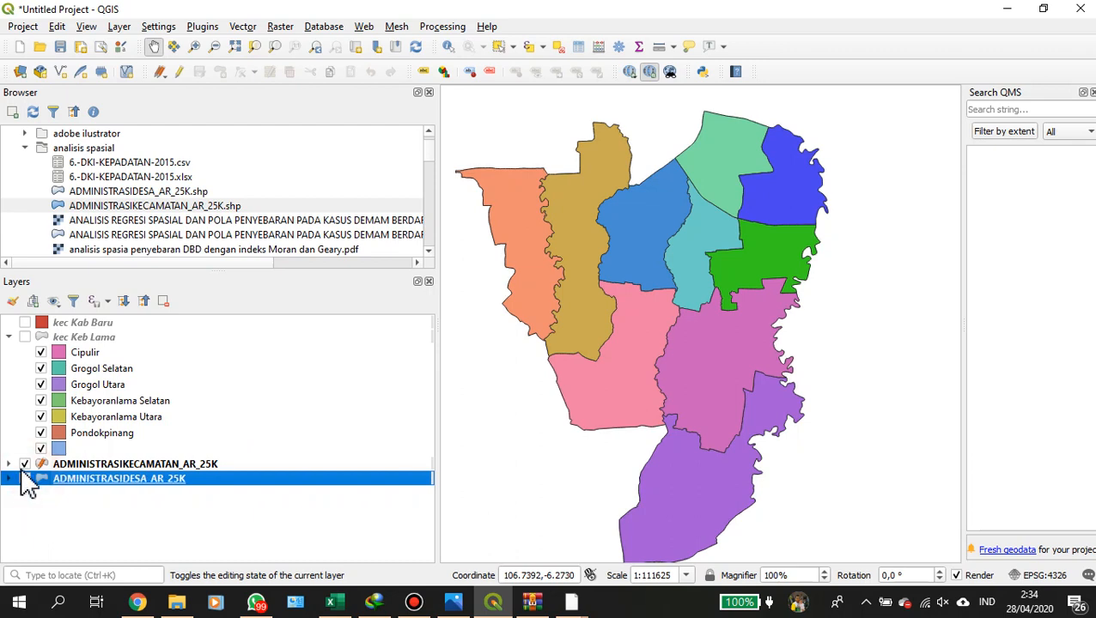
{"action": "left_click", "coordinate": [25, 464]}
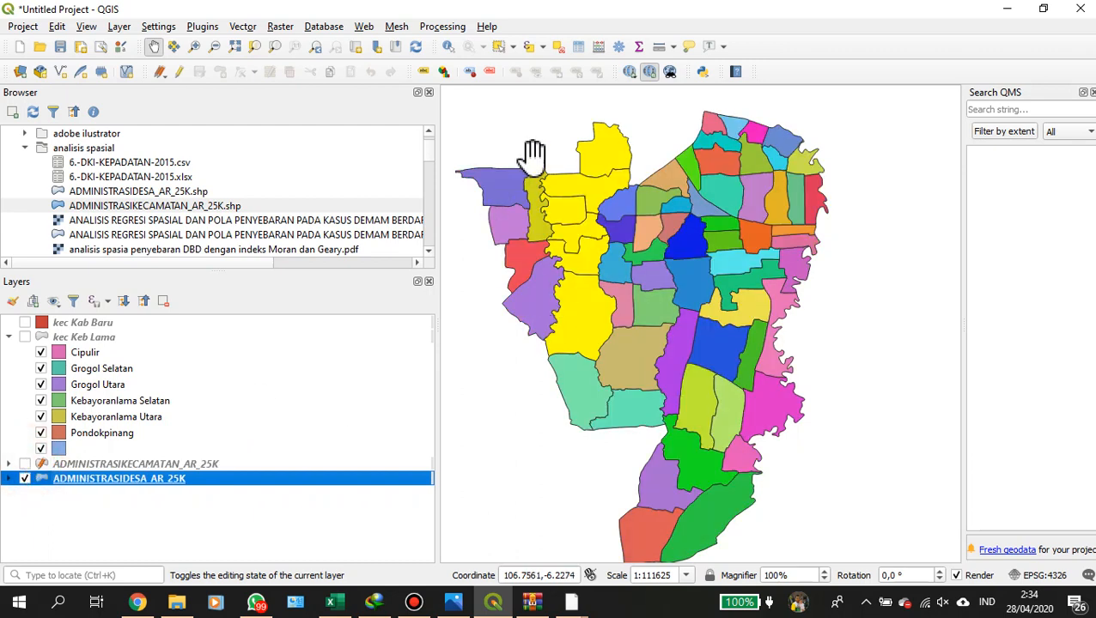
Add a fresh copy of ADMINISTRASIDESA_AR_25K.shp to the map and hide the older multicoloured ADMINISTRASIDESA_AR_25K layer.
{"action": "double_click", "coordinate": [171, 192]}
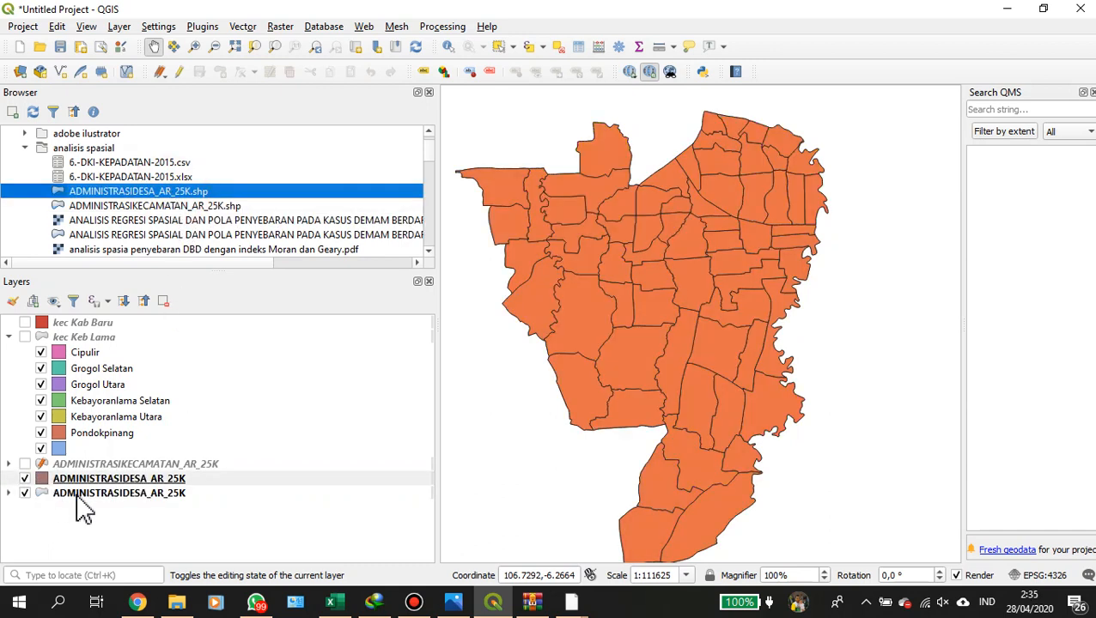
{"action": "left_click", "coordinate": [25, 480]}
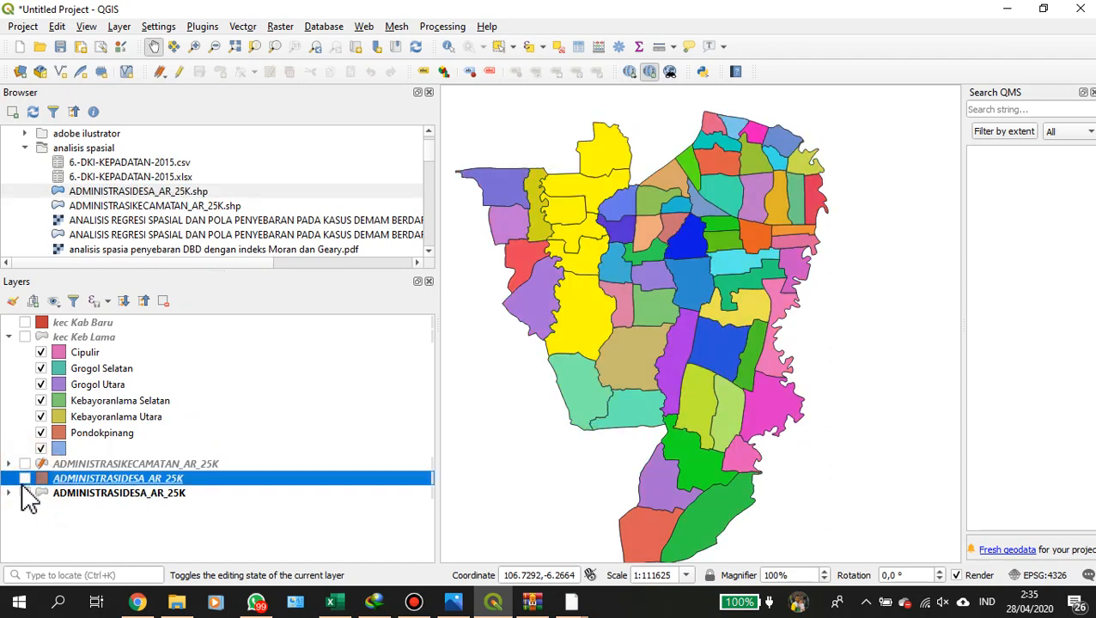
{"action": "left_click", "coordinate": [24, 479]}
{"action": "left_click", "coordinate": [25, 493]}
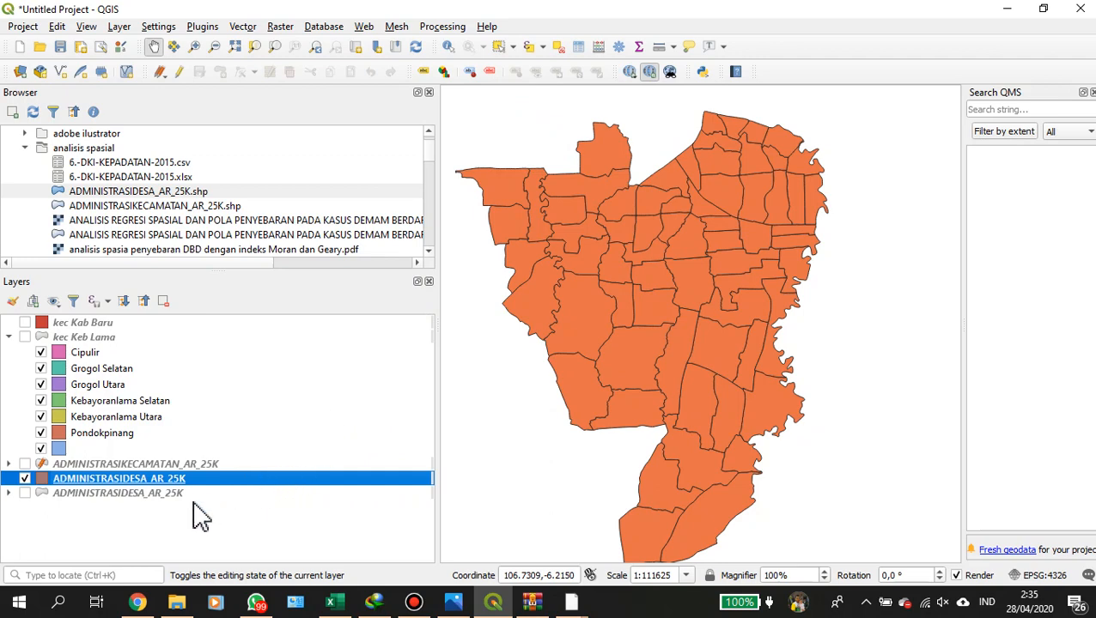
Open the attribute table of the newly added ADMINISTRASIDESA_AR_25K layer and turn on editing.
{"action": "right_click", "coordinate": [163, 483]}
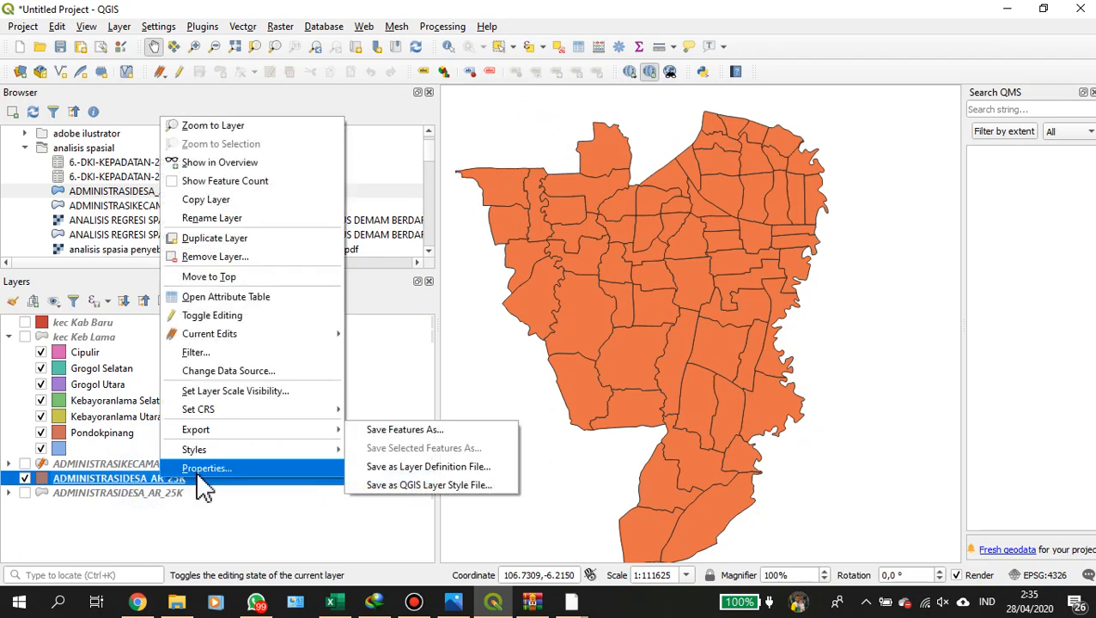
{"action": "left_click", "coordinate": [219, 298]}
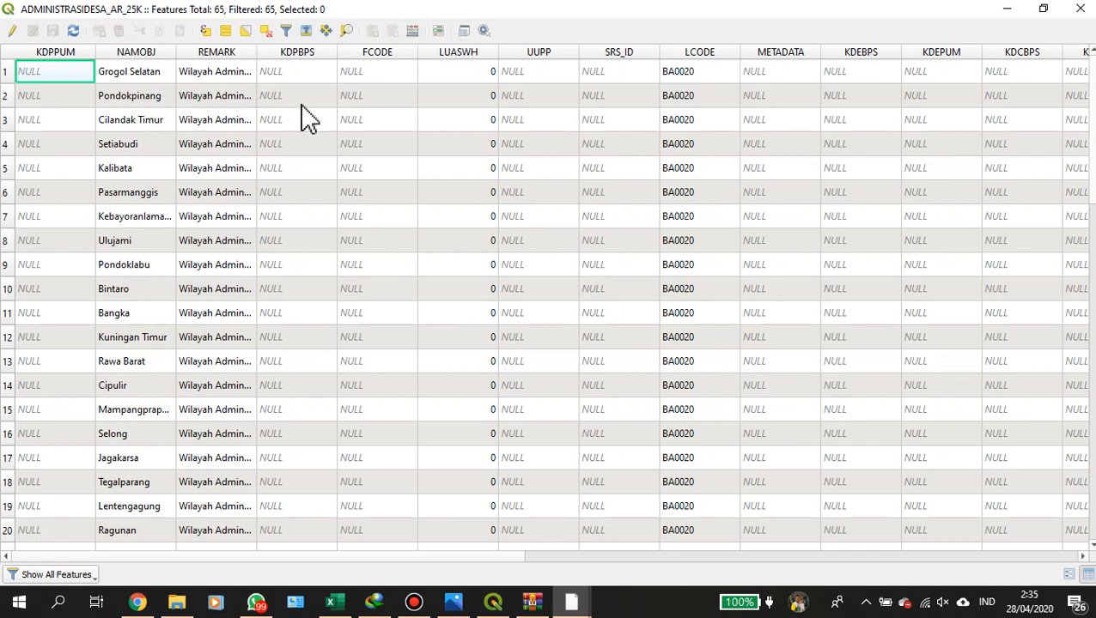
{"action": "left_click", "coordinate": [12, 33]}
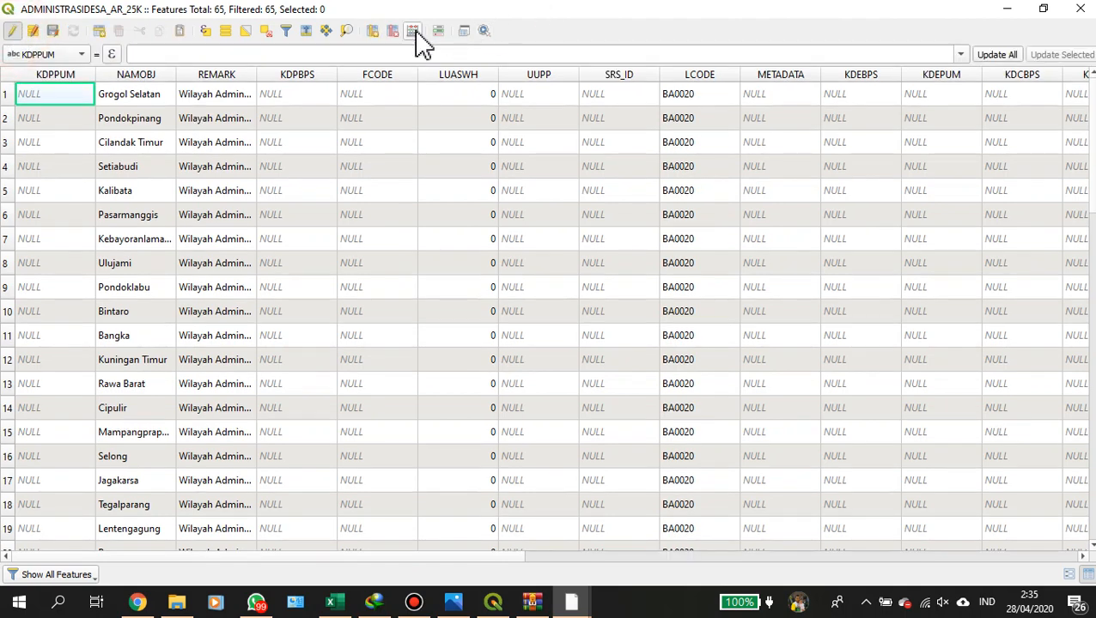
Delete the fields KDPPUM, KDPBPS, FCODE, LUASWH, UUPP, SRS_ID, LCODE, METADATA, KDEBPS, KDEPUM, KDCBPS, KDCPUM, KDBBPS and KDBPUM from the ADMINISTRASIDESA_AR_25K table.
{"action": "left_click", "coordinate": [394, 31]}
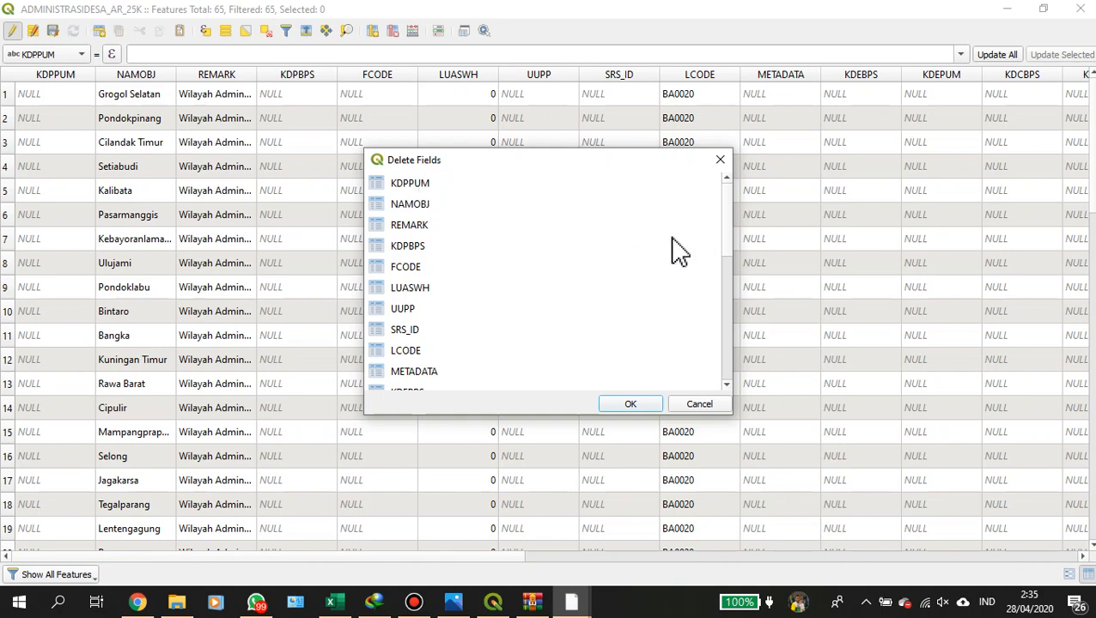
{"action": "left_click", "coordinate": [411, 185]}
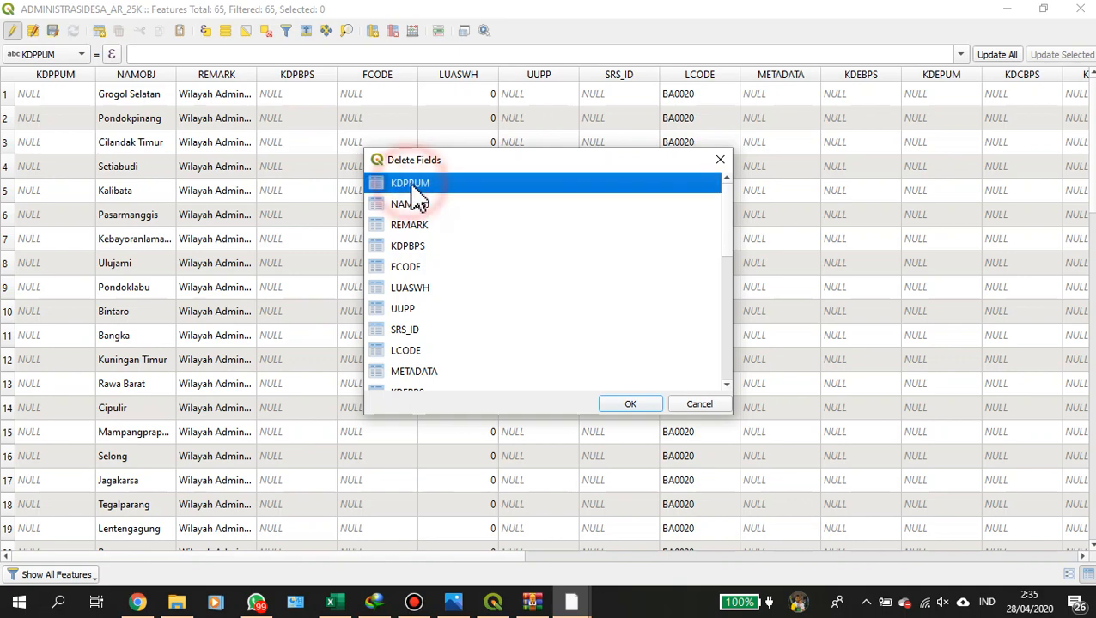
{"action": "left_click", "coordinate": [411, 247], "text": "ctrl"}
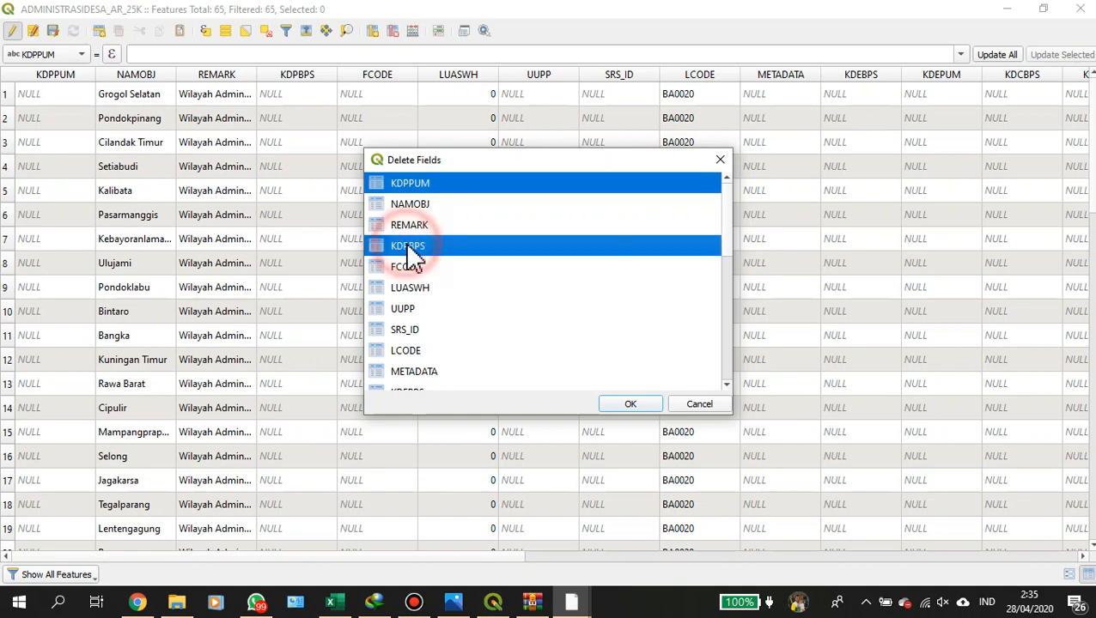
{"action": "left_click", "coordinate": [416, 270], "text": "ctrl"}
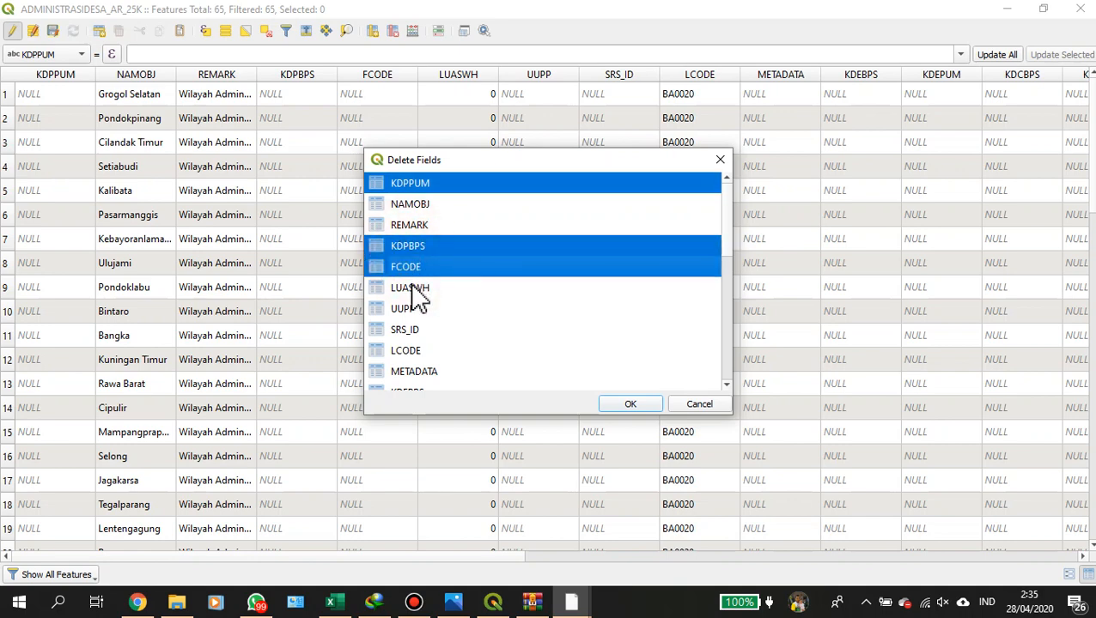
{"action": "left_click", "coordinate": [415, 289], "text": "ctrl"}
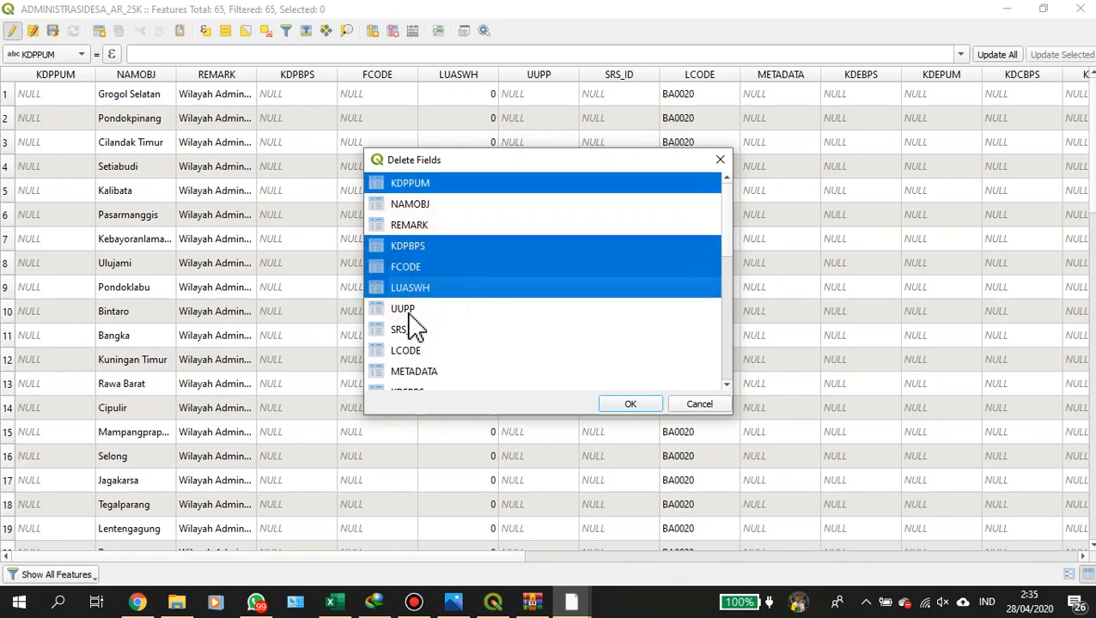
{"action": "left_click", "coordinate": [411, 311], "text": "ctrl"}
{"action": "left_click", "coordinate": [411, 333], "text": "ctrl"}
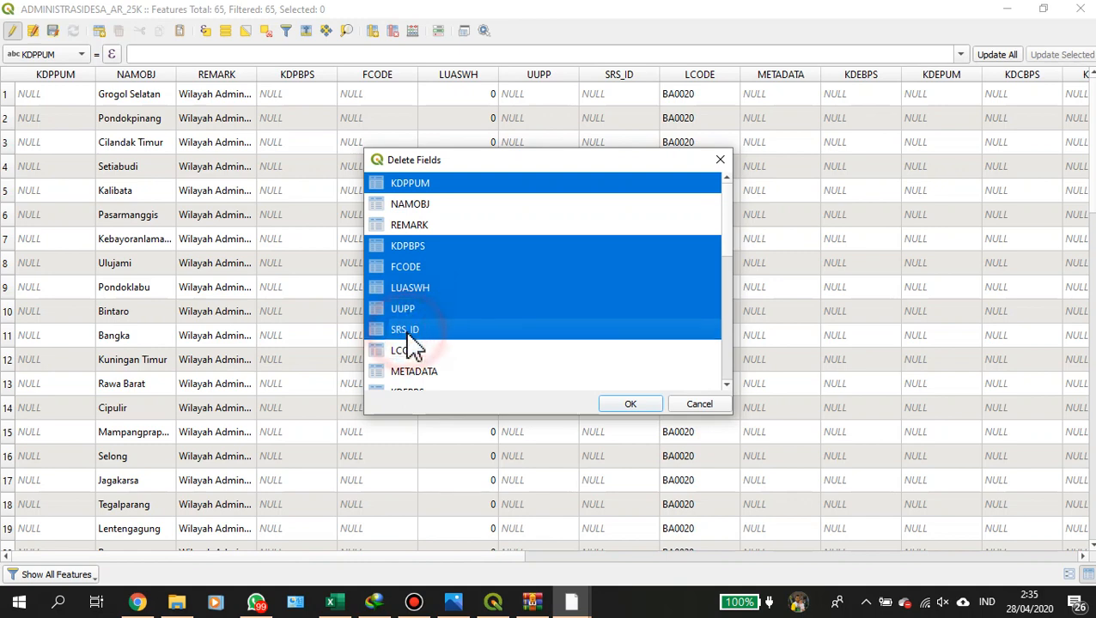
{"action": "left_click", "coordinate": [412, 352], "text": "ctrl"}
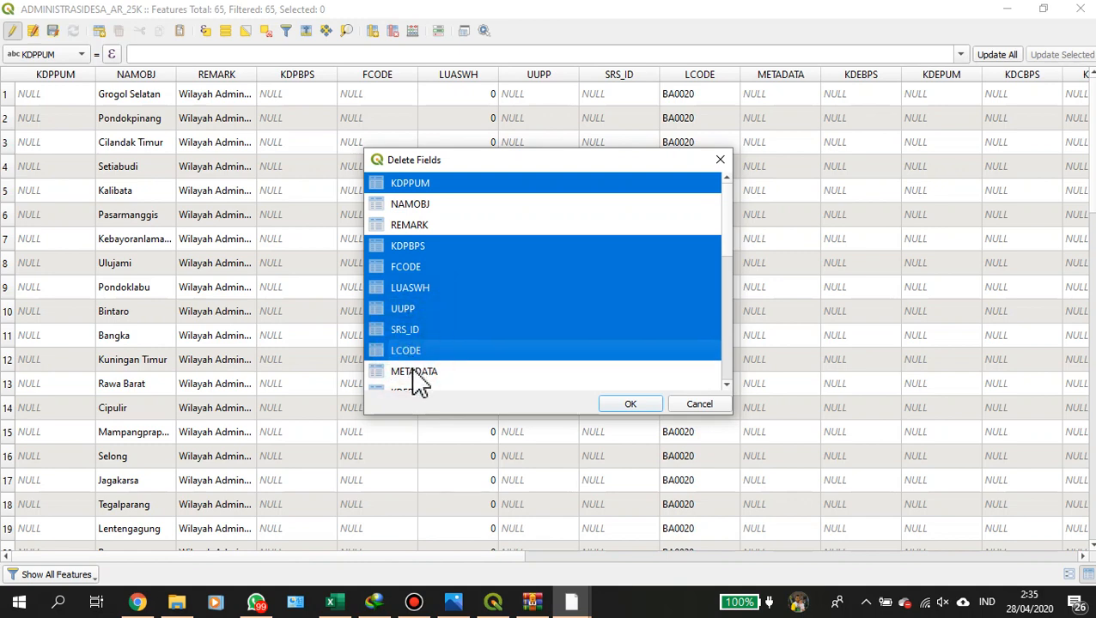
{"action": "left_click", "coordinate": [413, 374], "text": "ctrl"}
{"action": "scroll", "coordinate": [413, 378], "scroll_direction": "down", "scroll_amount": 2}
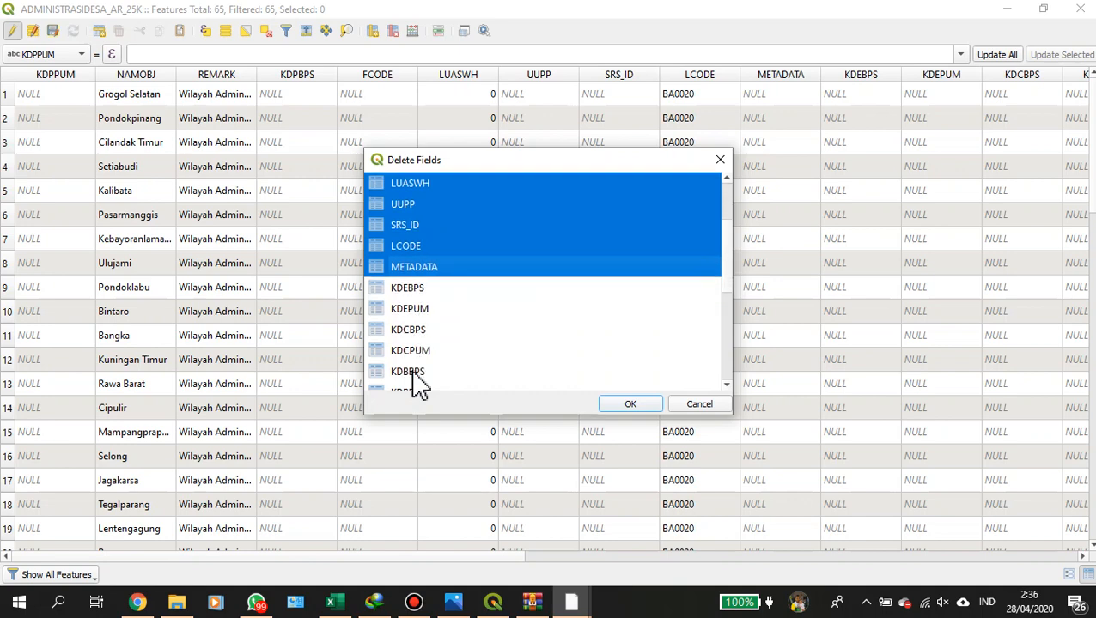
{"action": "left_click", "coordinate": [402, 273], "text": "ctrl"}
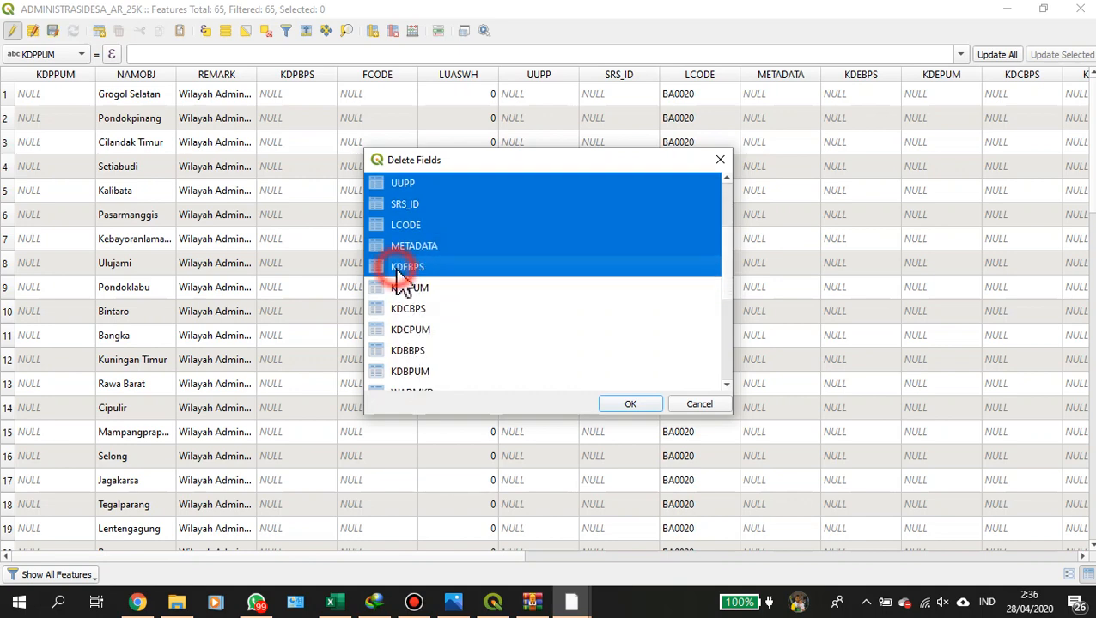
{"action": "left_click", "coordinate": [402, 292], "text": "ctrl"}
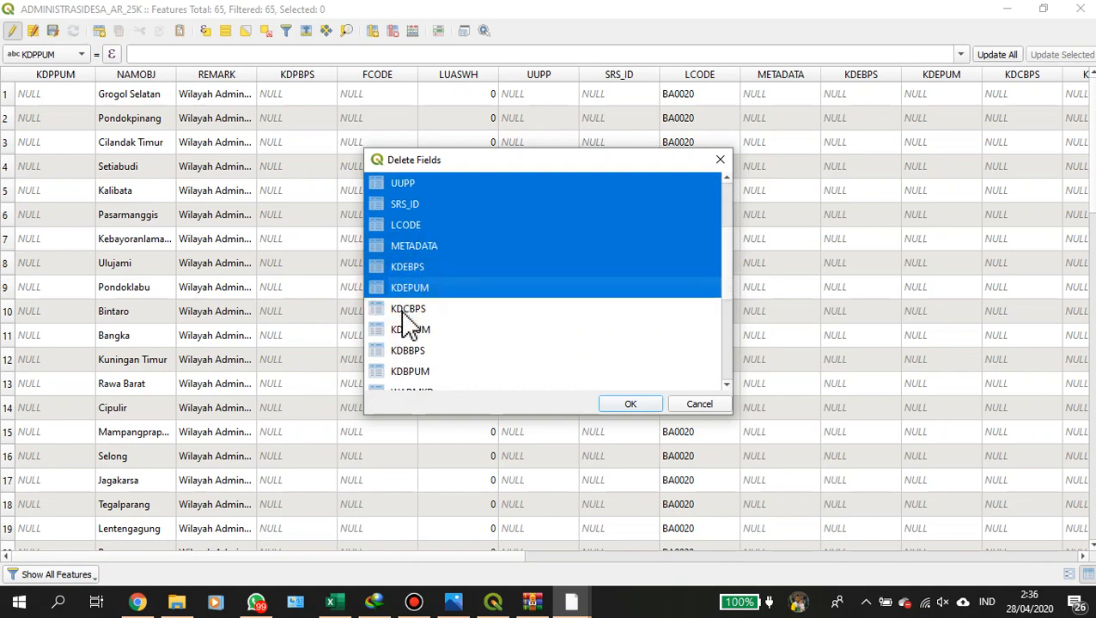
{"action": "left_click", "coordinate": [405, 312], "text": "ctrl"}
{"action": "left_click", "coordinate": [402, 334], "text": "ctrl"}
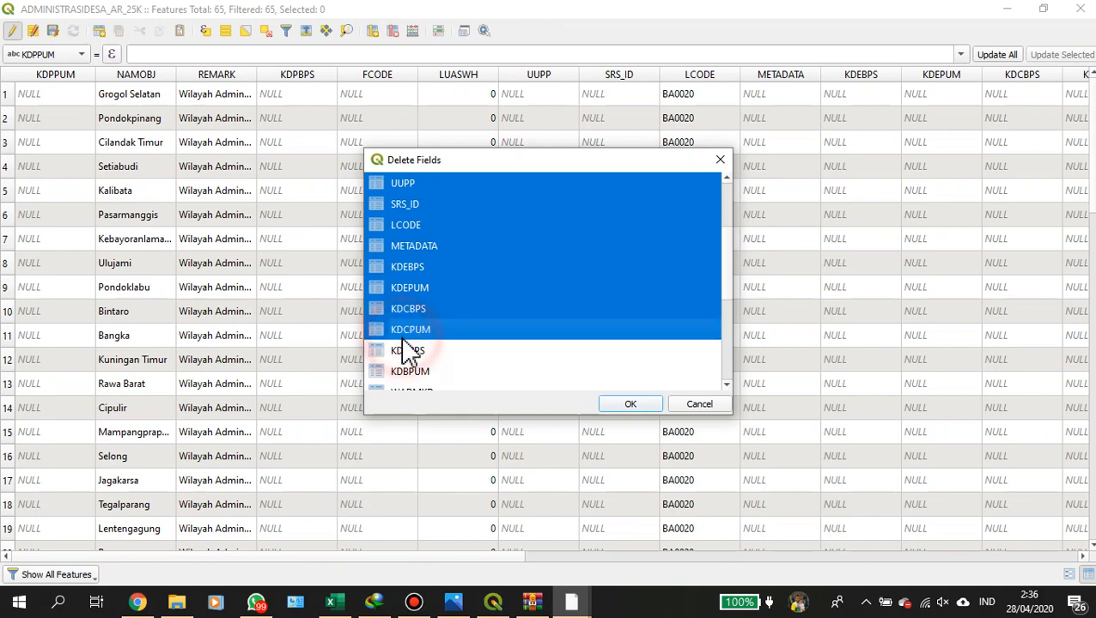
{"action": "left_click", "coordinate": [405, 353], "text": "ctrl"}
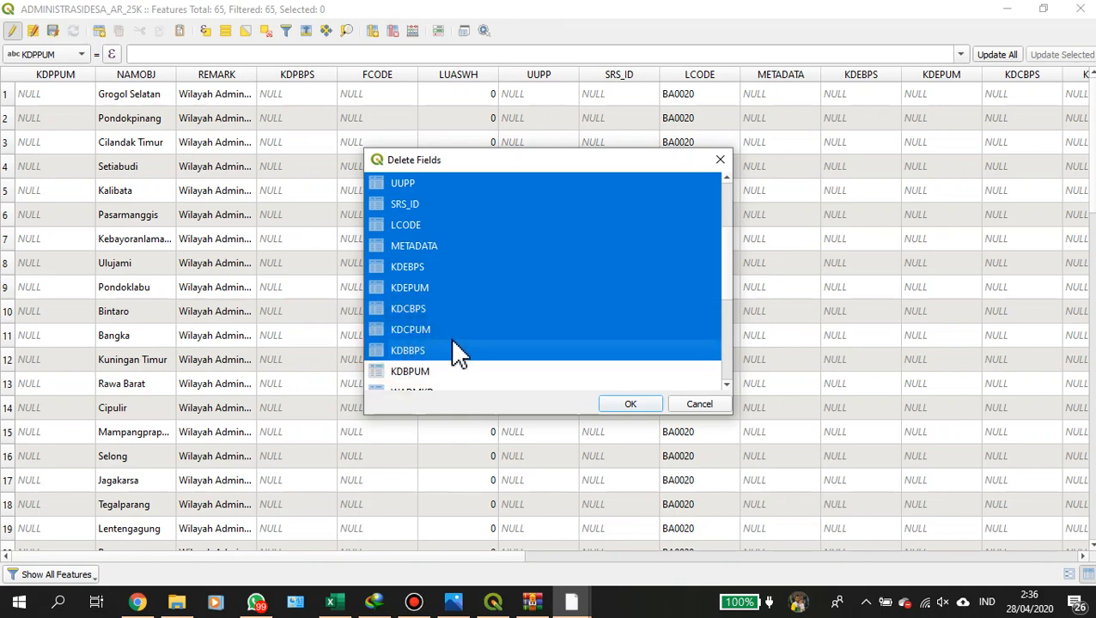
{"action": "left_click", "coordinate": [409, 377], "text": "ctrl"}
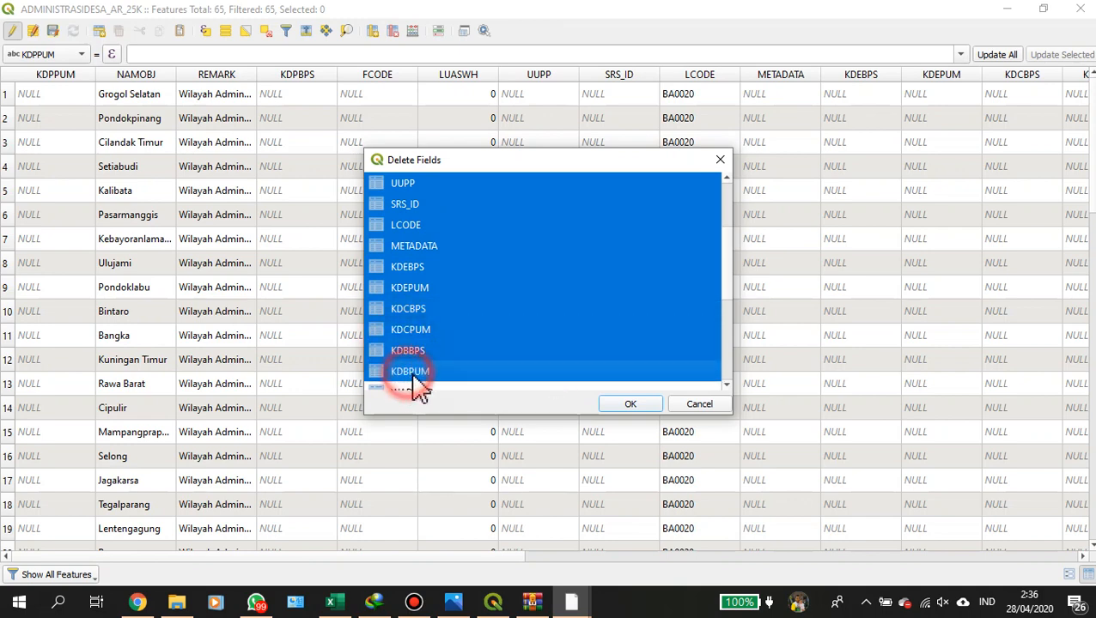
{"action": "left_click", "coordinate": [617, 406]}
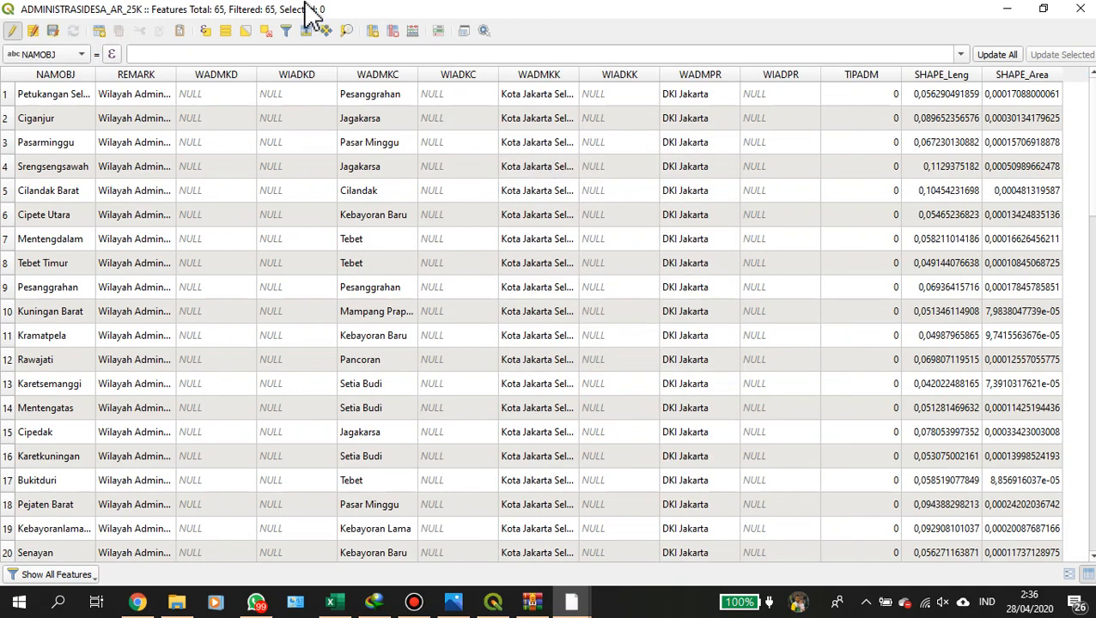
Delete the fields WADMKD, WIADKD, WIADKC, WIADKK, WIADPR and TIPADM from the ADMINISTRASIDESA_AR_25K attribute table.
{"action": "left_click", "coordinate": [392, 31]}
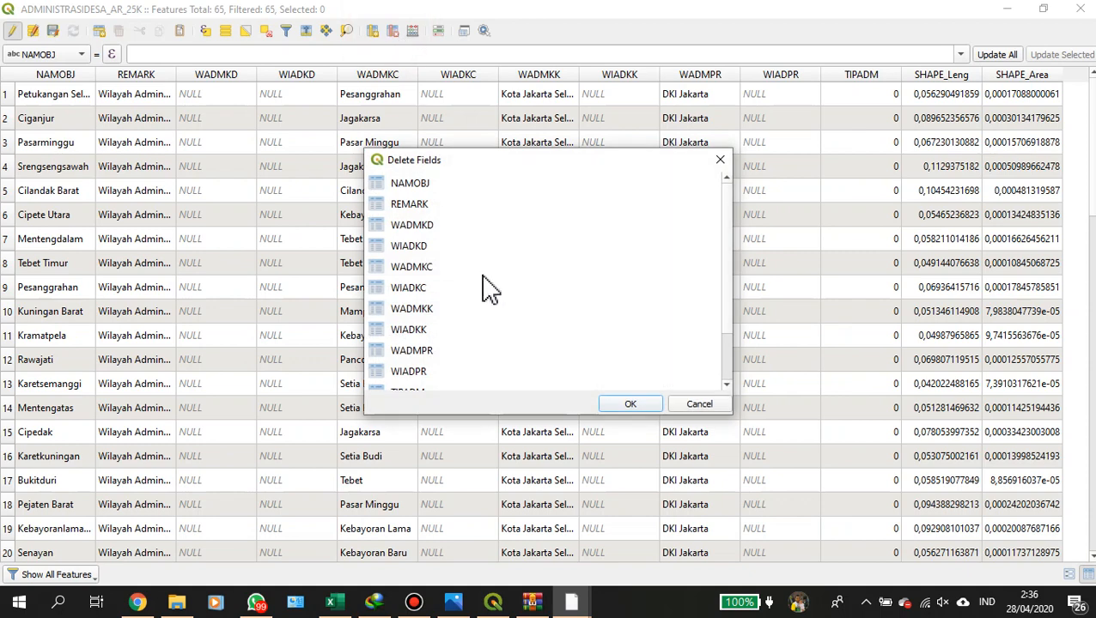
{"action": "scroll", "coordinate": [415, 289], "scroll_direction": "down", "scroll_amount": 1}
{"action": "scroll", "coordinate": [416, 289], "scroll_direction": "up", "scroll_amount": 1}
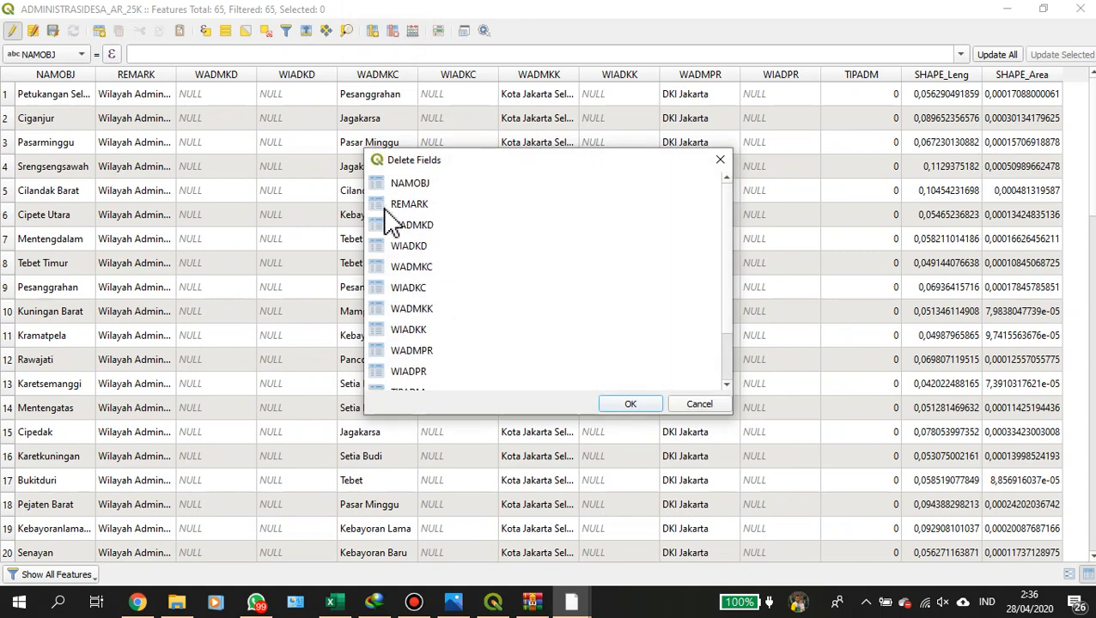
{"action": "left_click", "coordinate": [409, 230]}
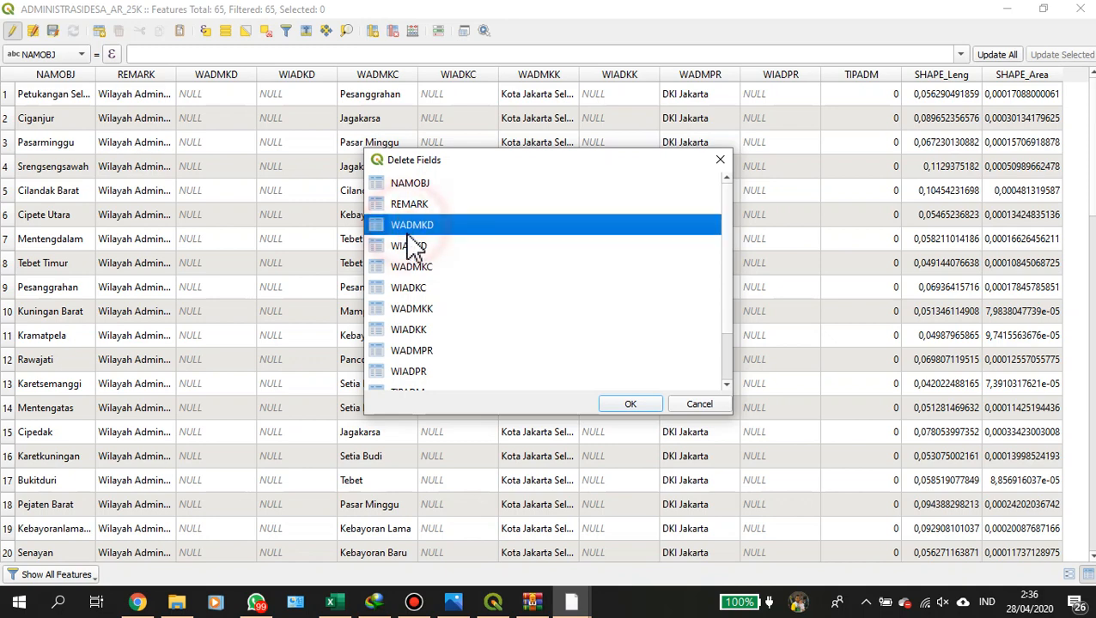
{"action": "left_click", "coordinate": [409, 248], "text": "ctrl"}
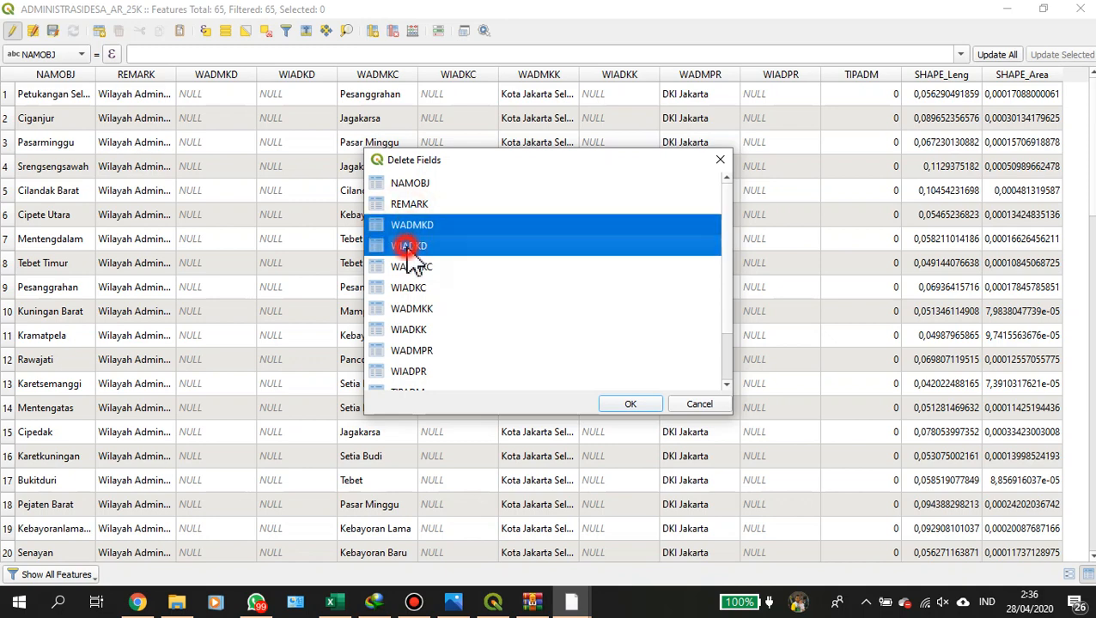
{"action": "left_click", "coordinate": [407, 272], "text": "ctrl"}
{"action": "left_click", "coordinate": [410, 269], "text": "ctrl"}
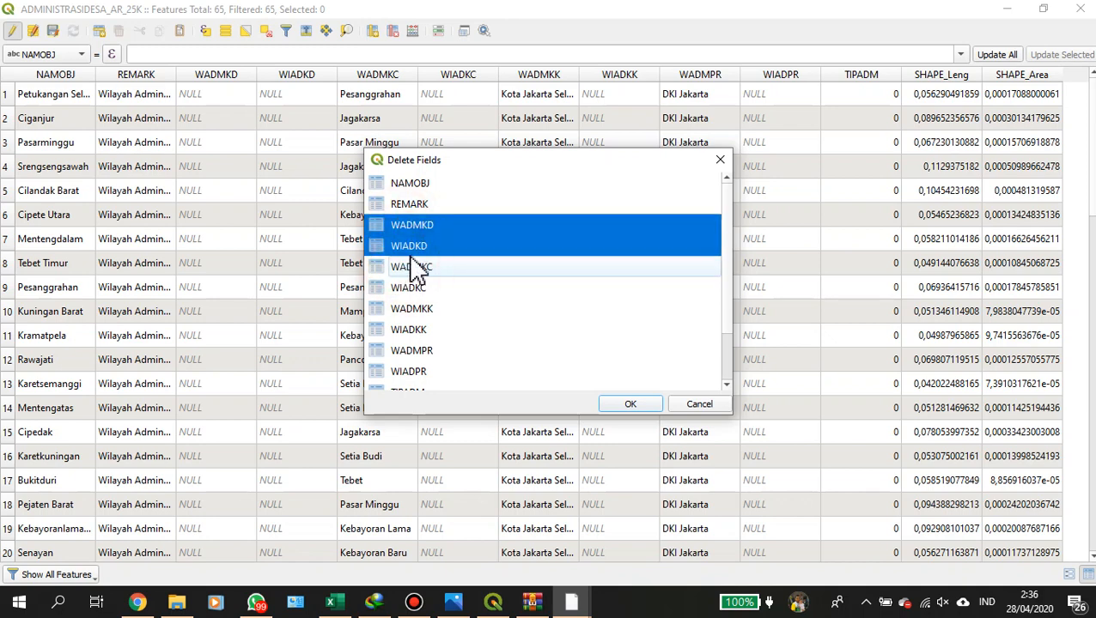
{"action": "left_click", "coordinate": [413, 292], "text": "ctrl"}
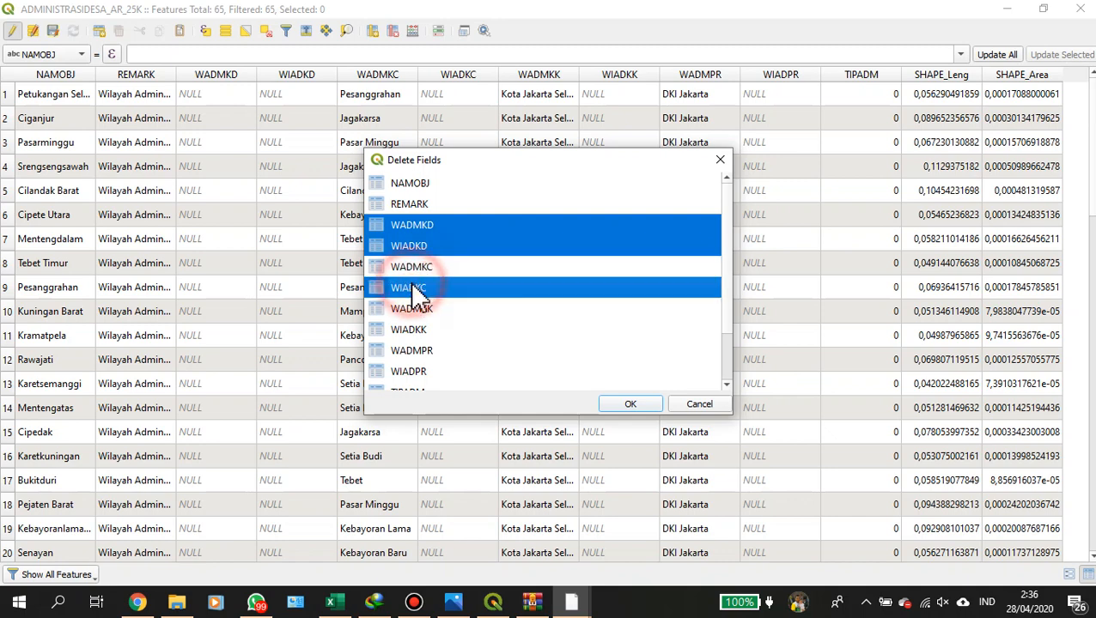
{"action": "left_click", "coordinate": [418, 335], "text": "ctrl"}
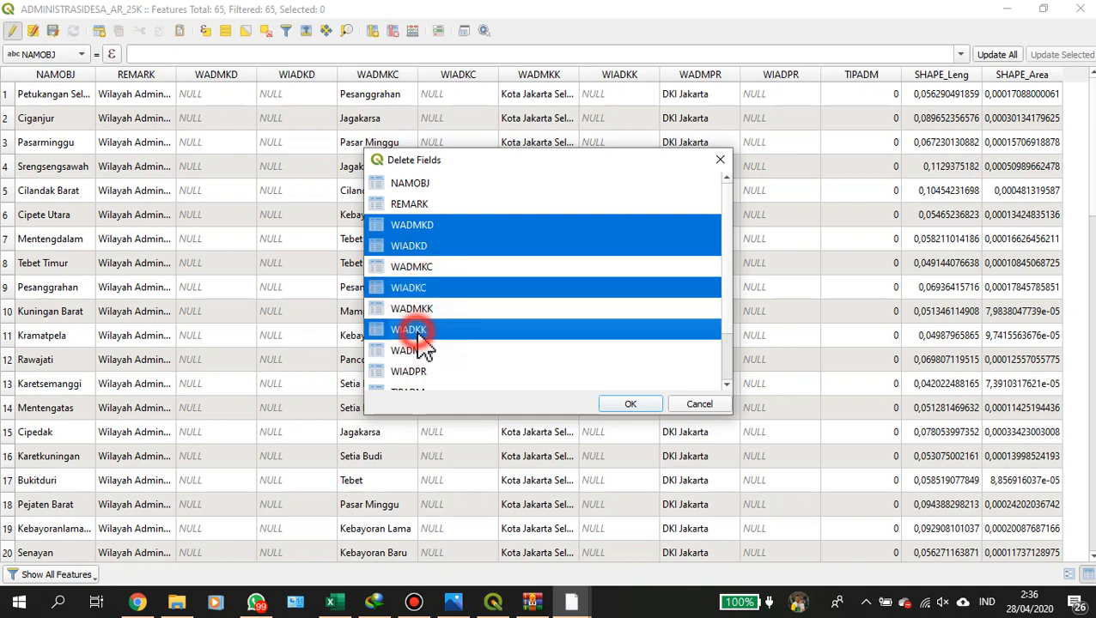
{"action": "left_click", "coordinate": [417, 376], "text": "ctrl"}
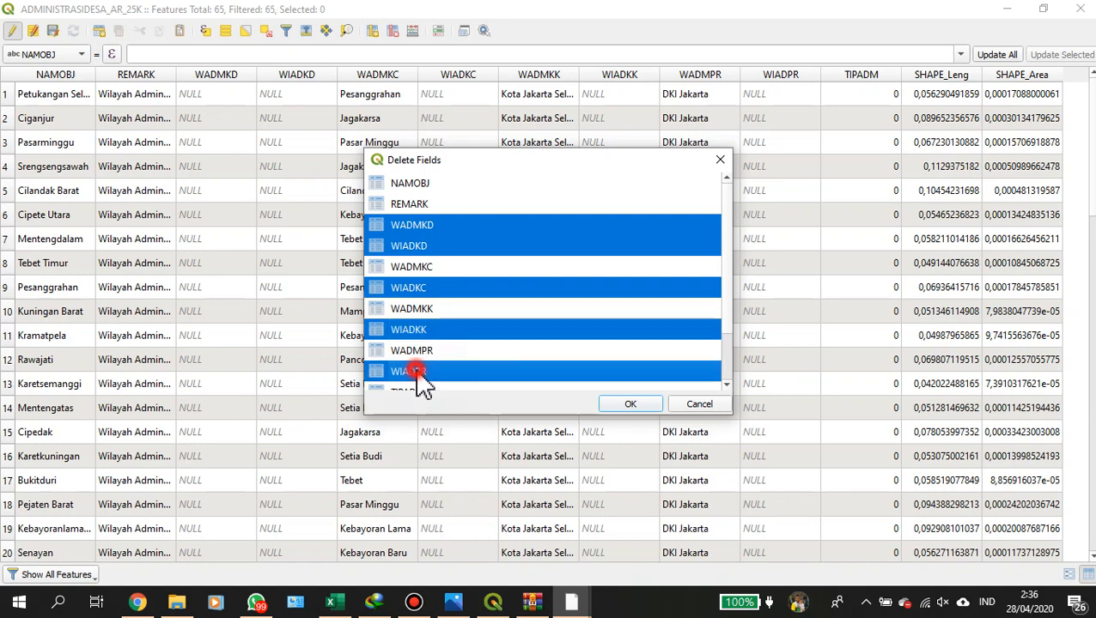
{"action": "scroll", "coordinate": [421, 384], "scroll_direction": "down", "scroll_amount": 1}
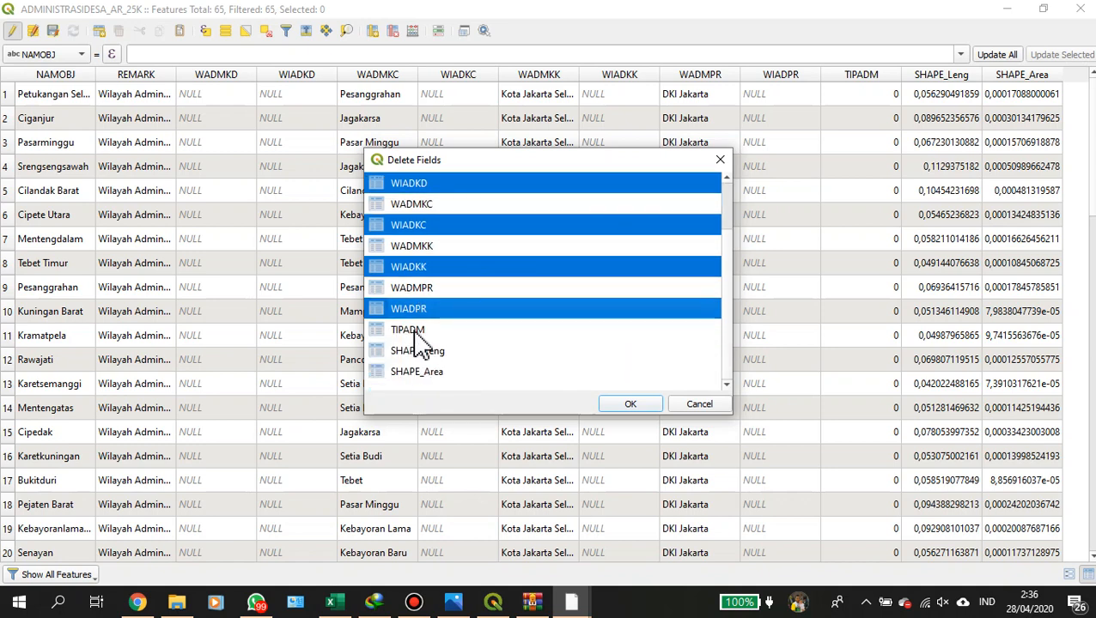
{"action": "left_click", "coordinate": [417, 333], "text": "ctrl"}
{"action": "left_click", "coordinate": [624, 404]}
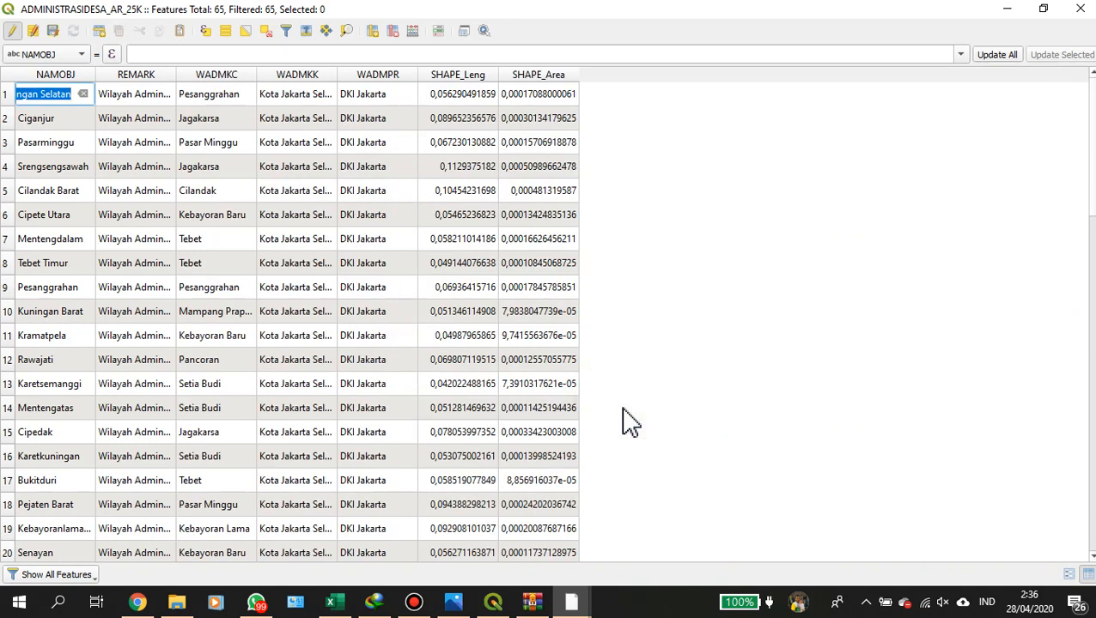
Switch to the Excel density workbook, delete the kode column and widen the kepadatan_(jiwa/km2) column to fit its header.
{"action": "left_click", "coordinate": [334, 601]}
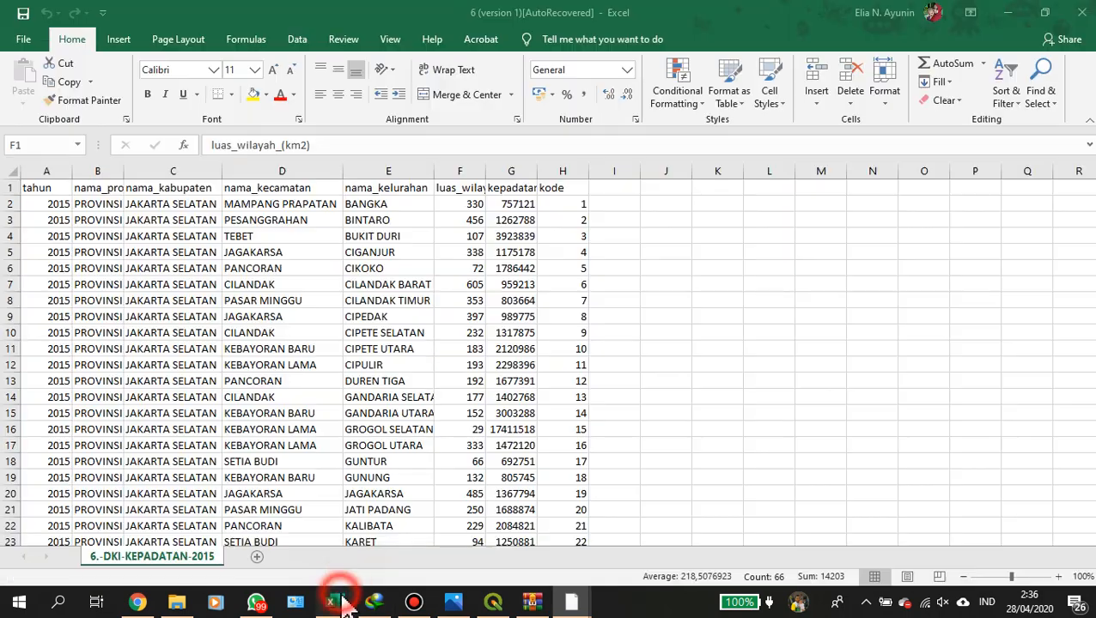
{"action": "left_click", "coordinate": [575, 171]}
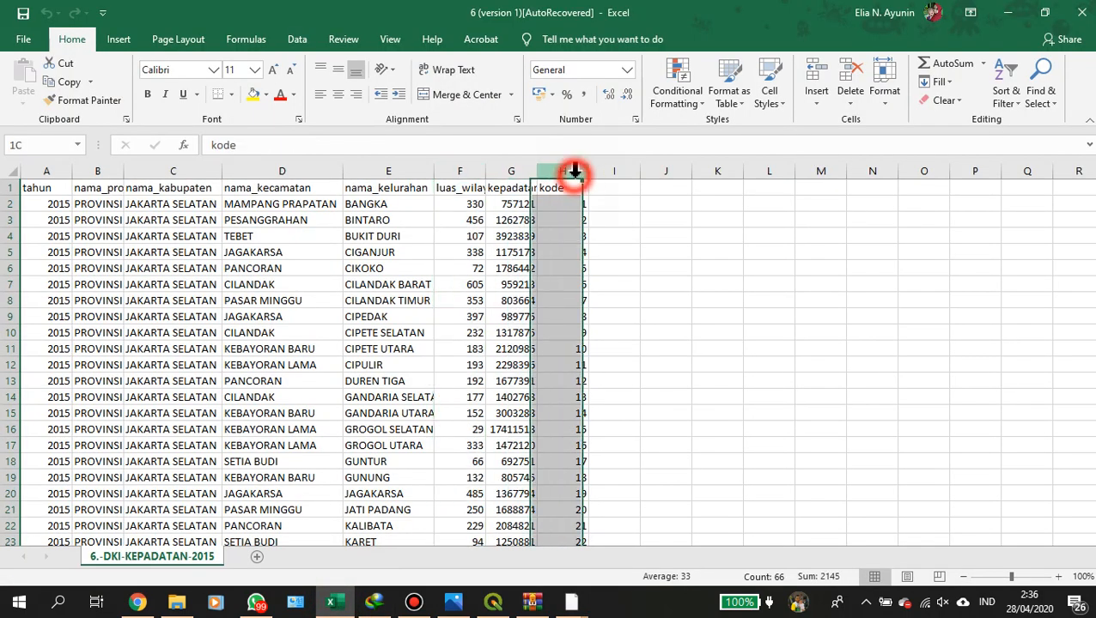
{"action": "right_click", "coordinate": [575, 171]}
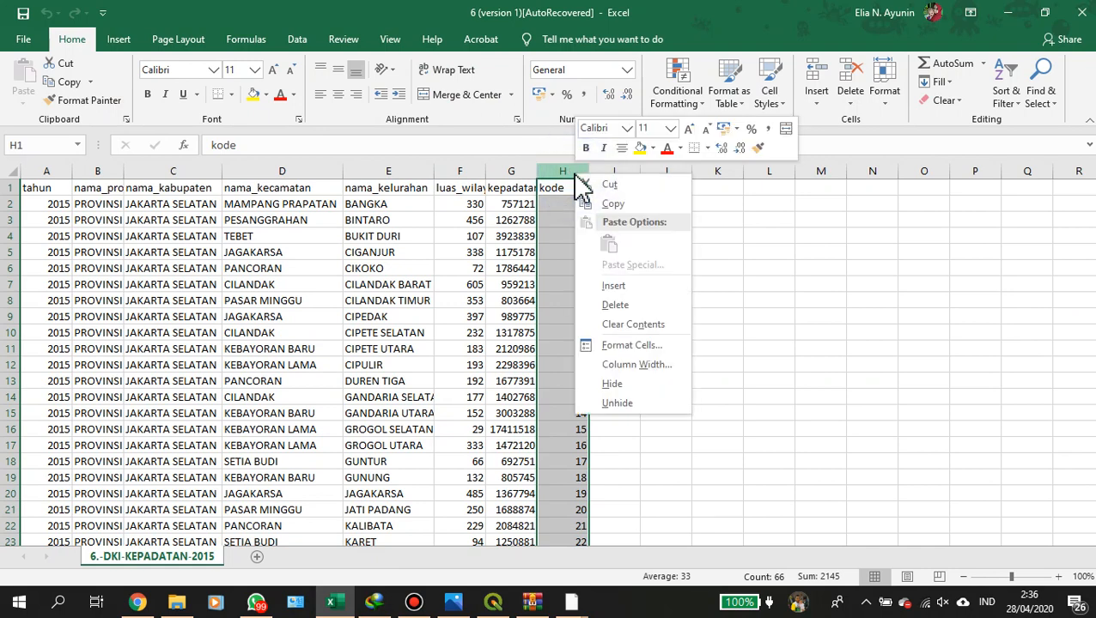
{"action": "left_click", "coordinate": [630, 306]}
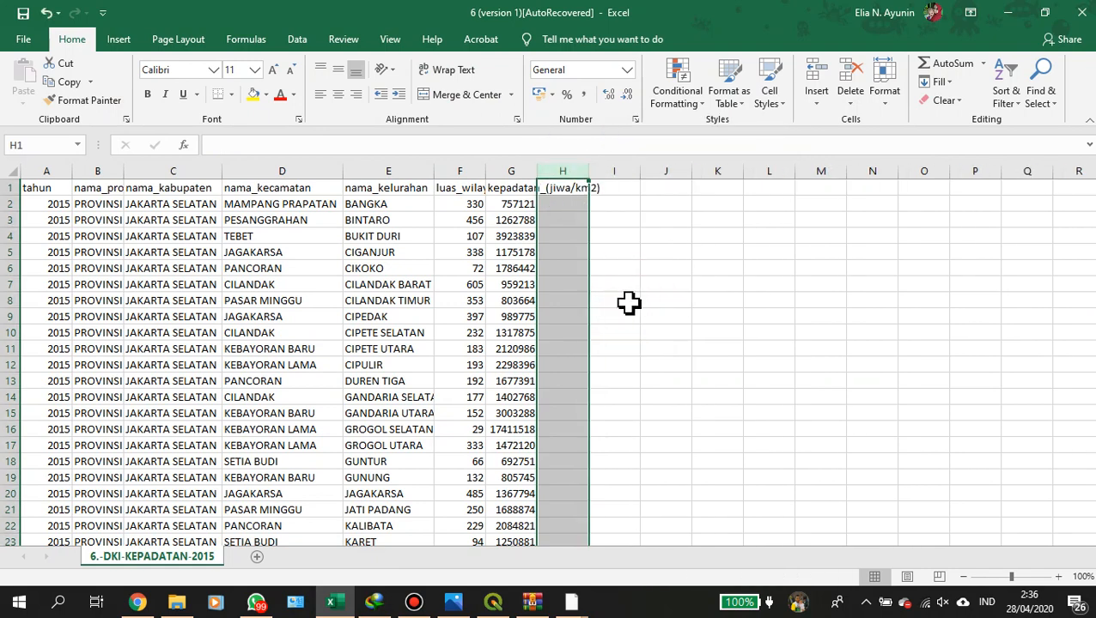
{"action": "left_click", "coordinate": [636, 215]}
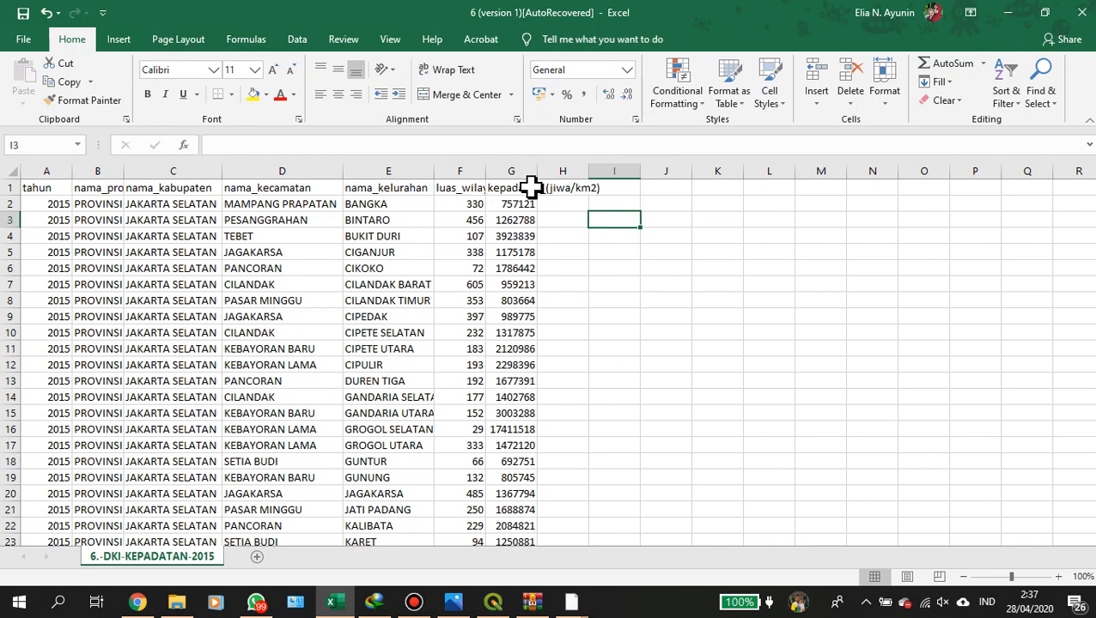
{"action": "left_click_drag", "start_coordinate": [537, 171], "coordinate": [595, 164]}
Switch back to the ADMINISTRASIDESA_AR_25K attribute table in QGIS and open the WADMPR value of the Cipete Utara row for editing.
{"action": "mouse_move", "coordinate": [375, 604]}
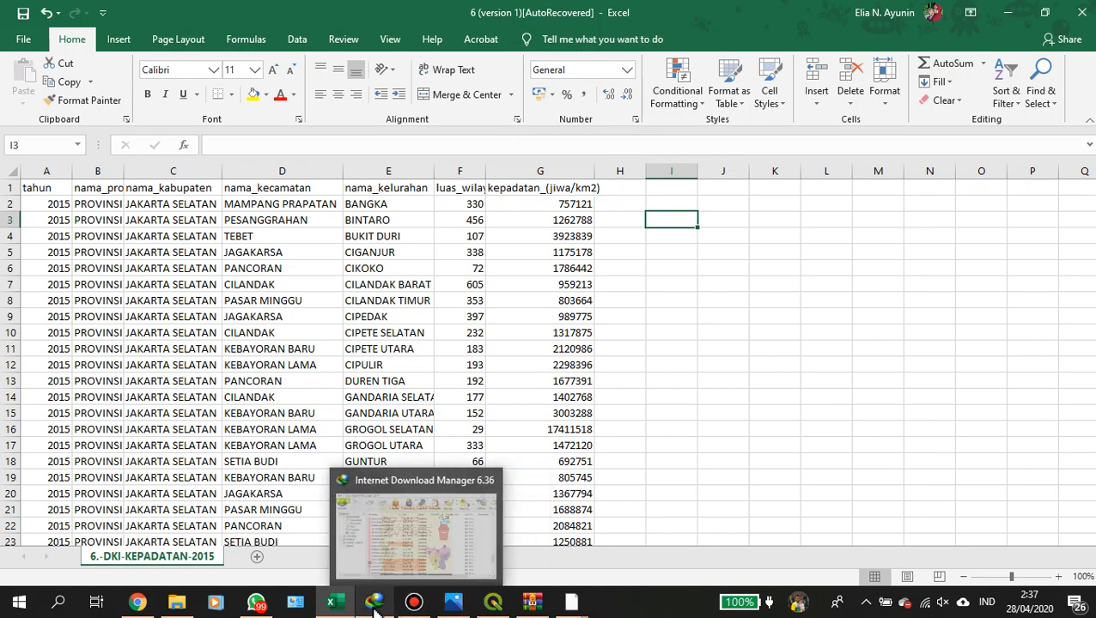
{"action": "left_click", "coordinate": [492, 602]}
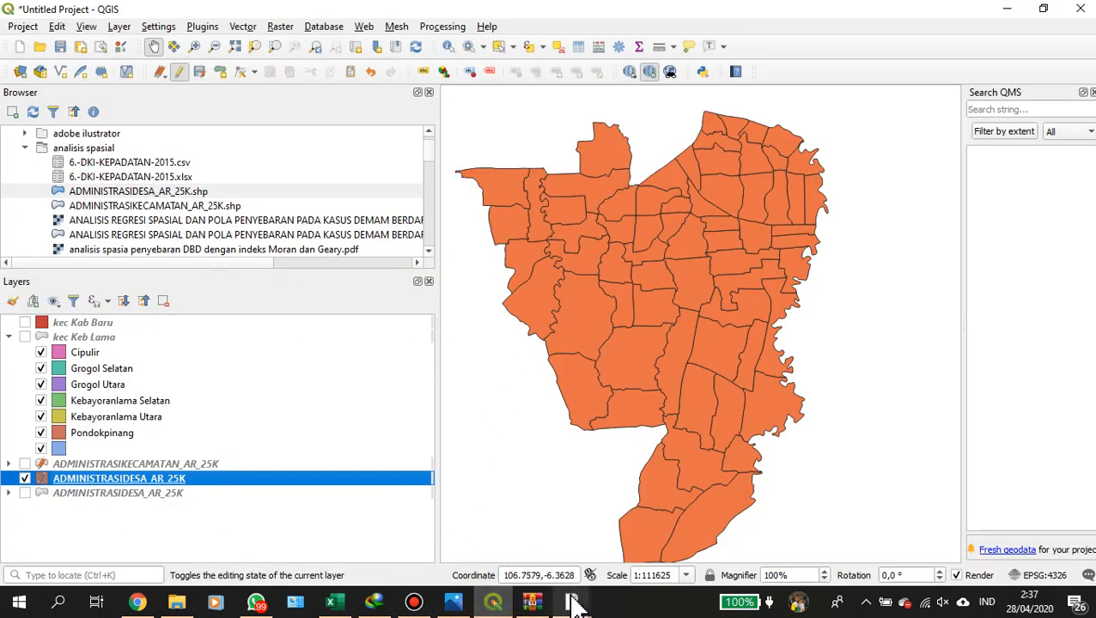
{"action": "mouse_move", "coordinate": [572, 603]}
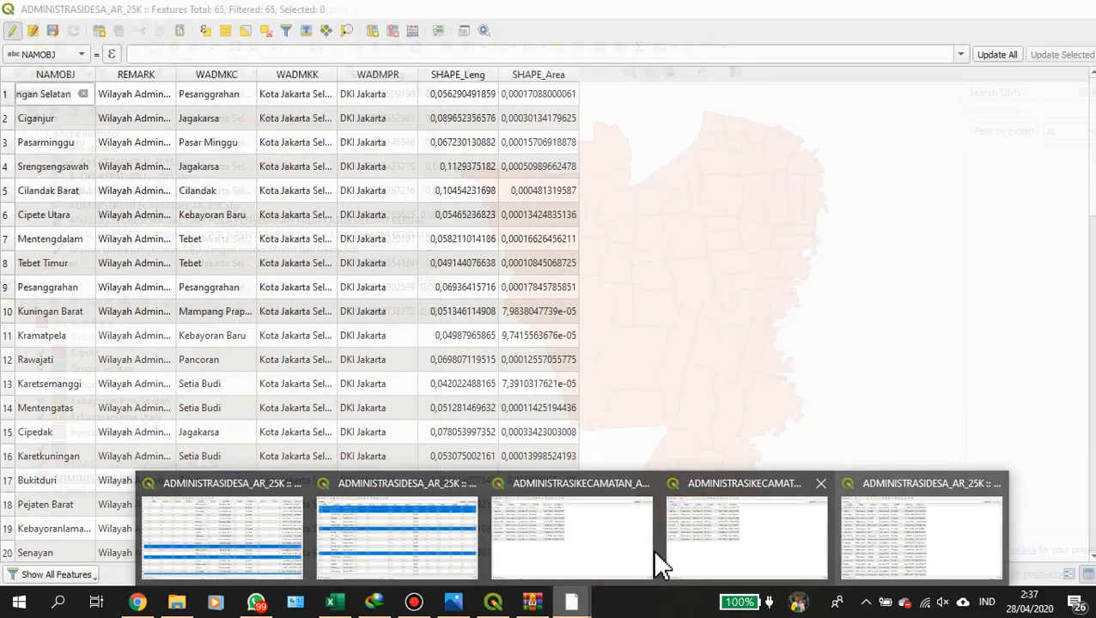
{"action": "mouse_move", "coordinate": [438, 584]}
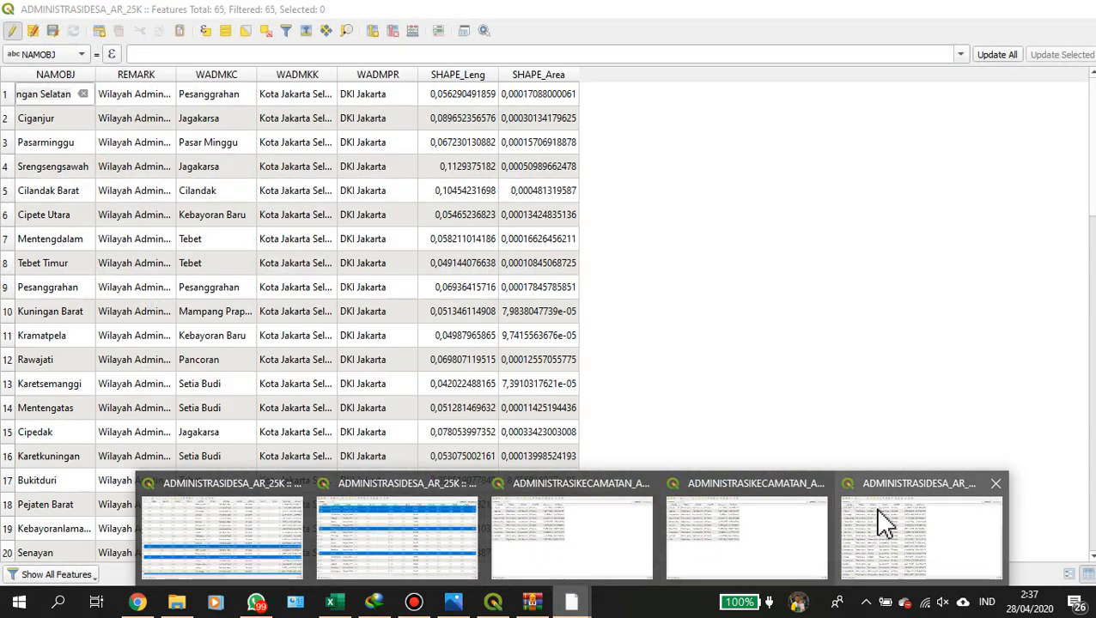
{"action": "left_click", "coordinate": [878, 513]}
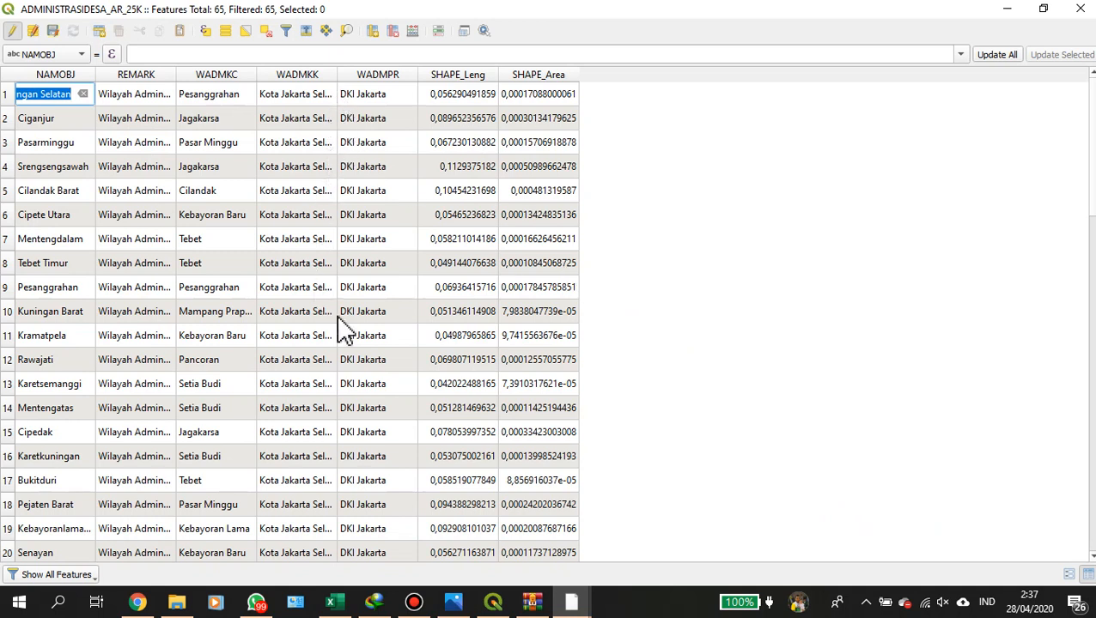
{"action": "double_click", "coordinate": [350, 214]}
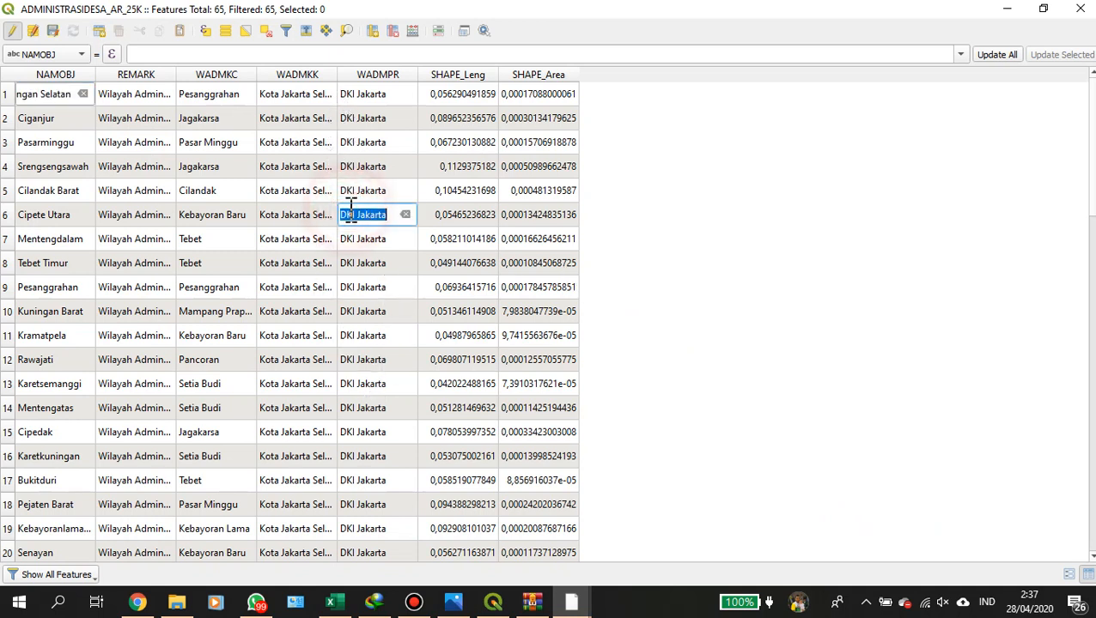
Switch to the Excel density workbook and undo both the column widening and the deletion of the kode column.
{"action": "left_click", "coordinate": [630, 113]}
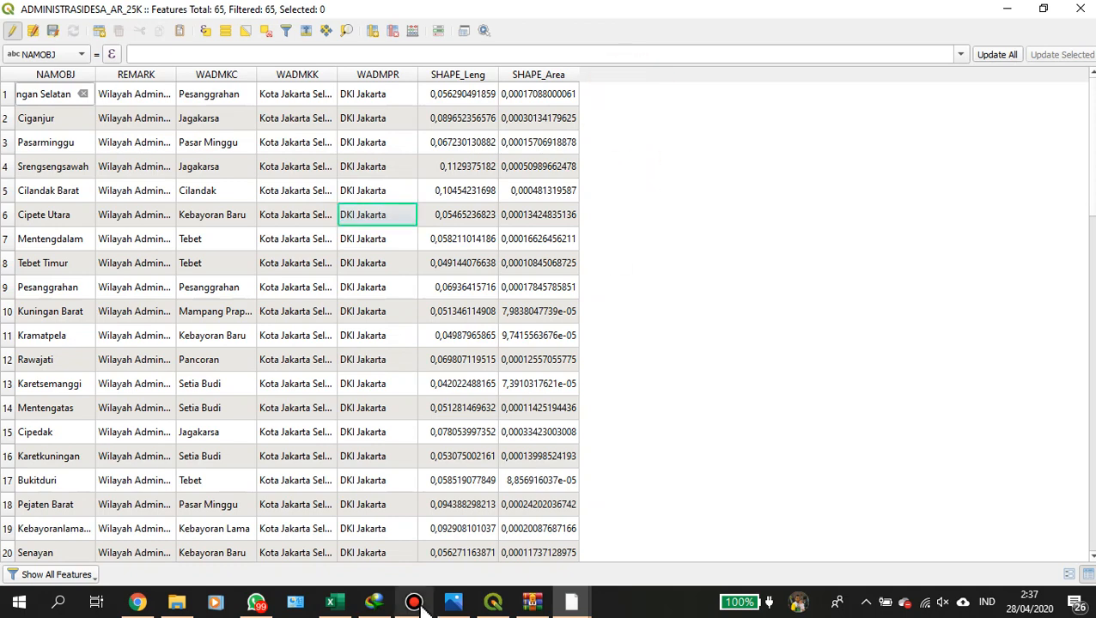
{"action": "left_click", "coordinate": [332, 606]}
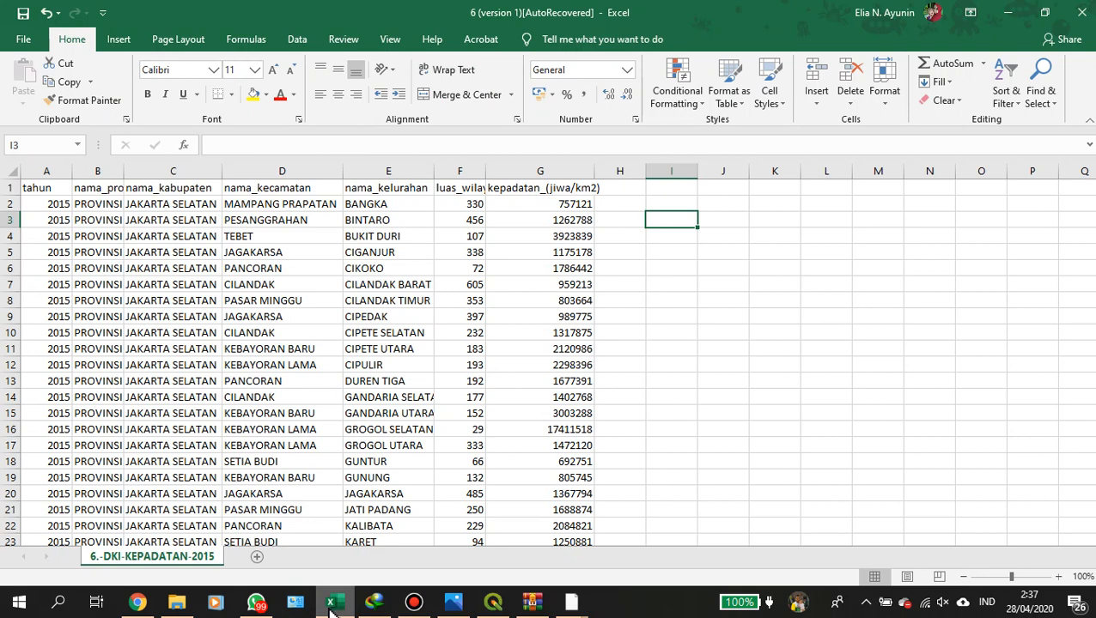
{"action": "left_click", "coordinate": [607, 191]}
{"action": "key", "text": "ctrl+z"}
{"action": "key", "text": "ctrl+z"}
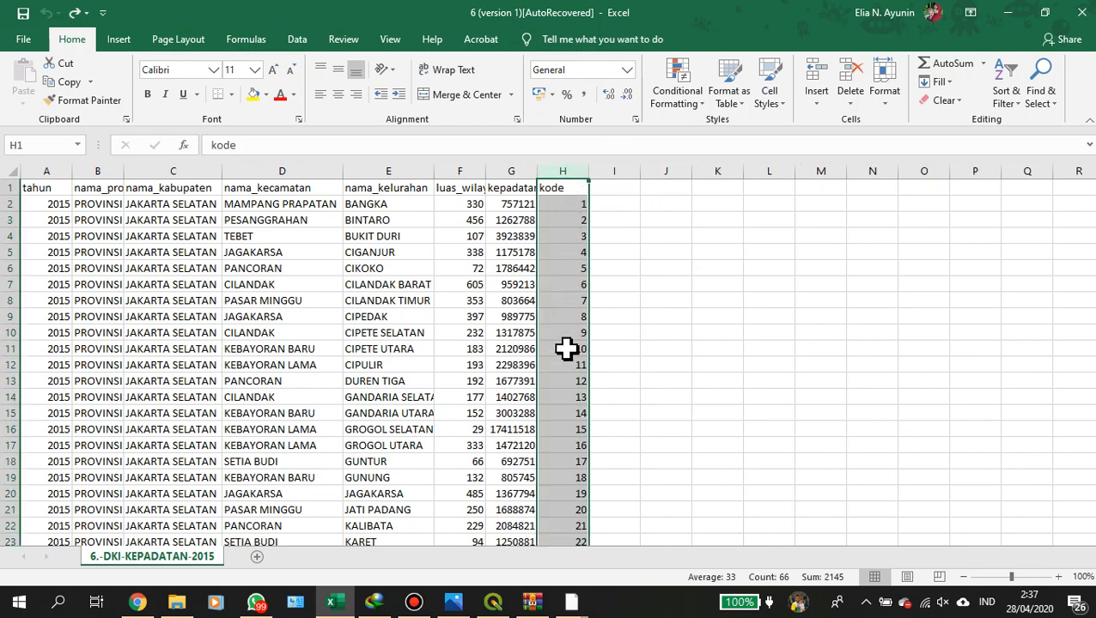
{"action": "scroll", "coordinate": [568, 362], "scroll_direction": "down", "scroll_amount": 13}
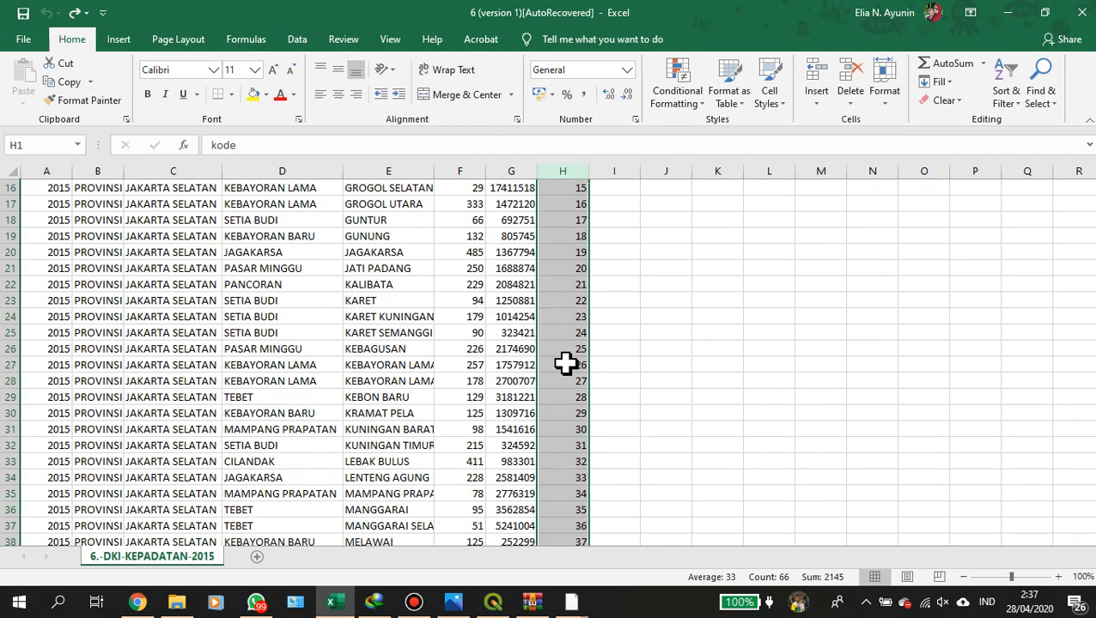
{"action": "scroll", "coordinate": [565, 362], "scroll_direction": "down", "scroll_amount": 6}
{"action": "scroll", "coordinate": [554, 340], "scroll_direction": "up", "scroll_amount": 19}
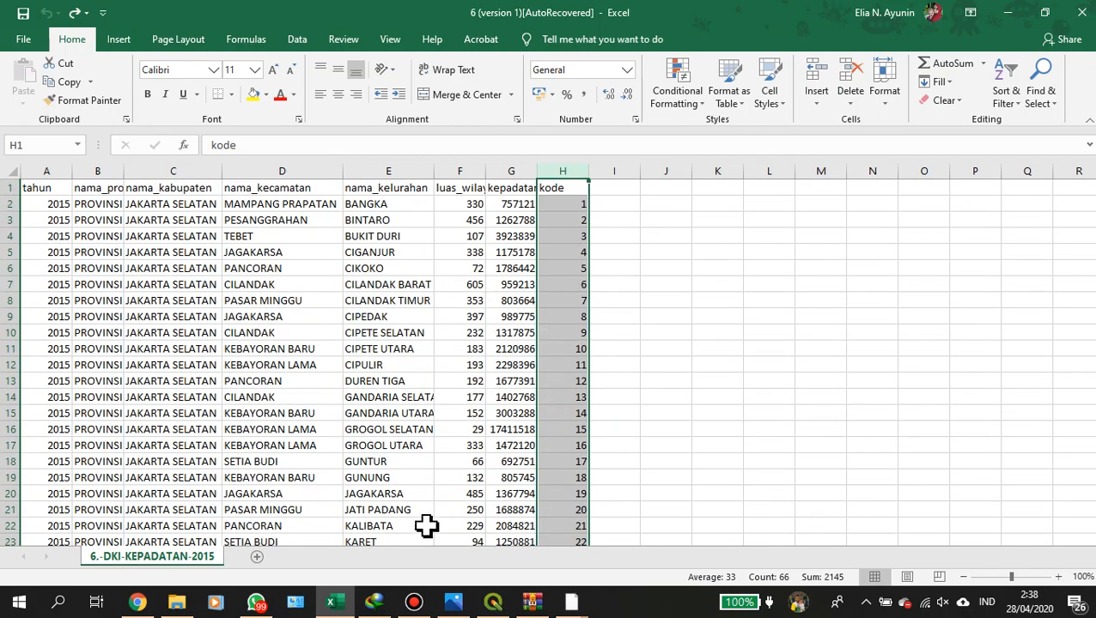
Close both ADMINISTRASIKECAMATAN_AR_25K attribute tables in QGIS and bring the trimmed ADMINISTRASIDESA_AR_25K table to the front.
{"action": "mouse_move", "coordinate": [343, 607]}
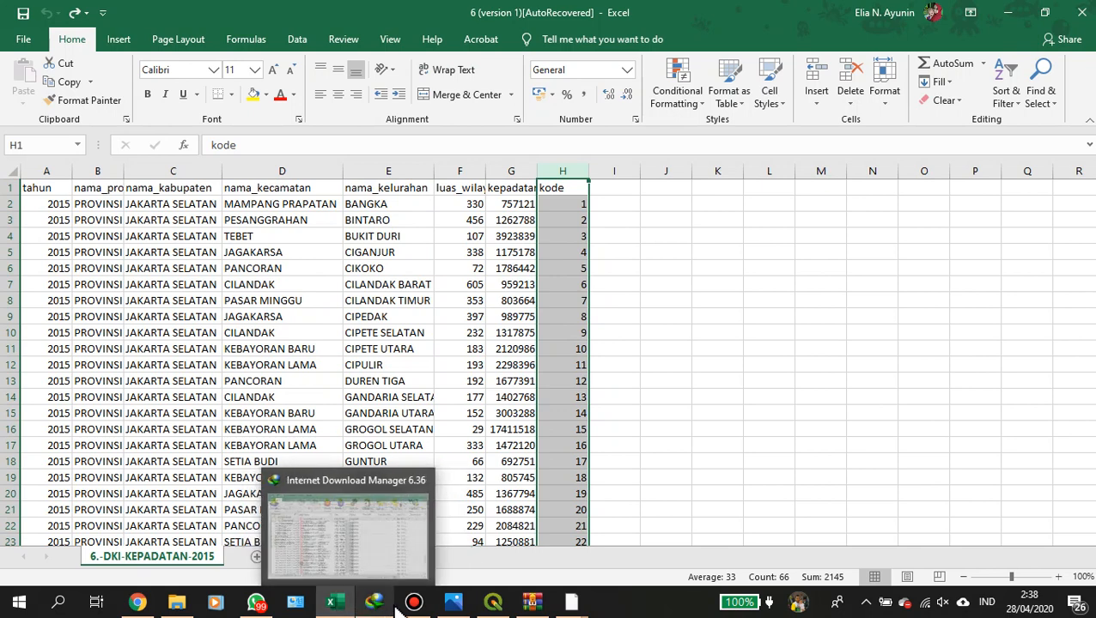
{"action": "mouse_move", "coordinate": [492, 604]}
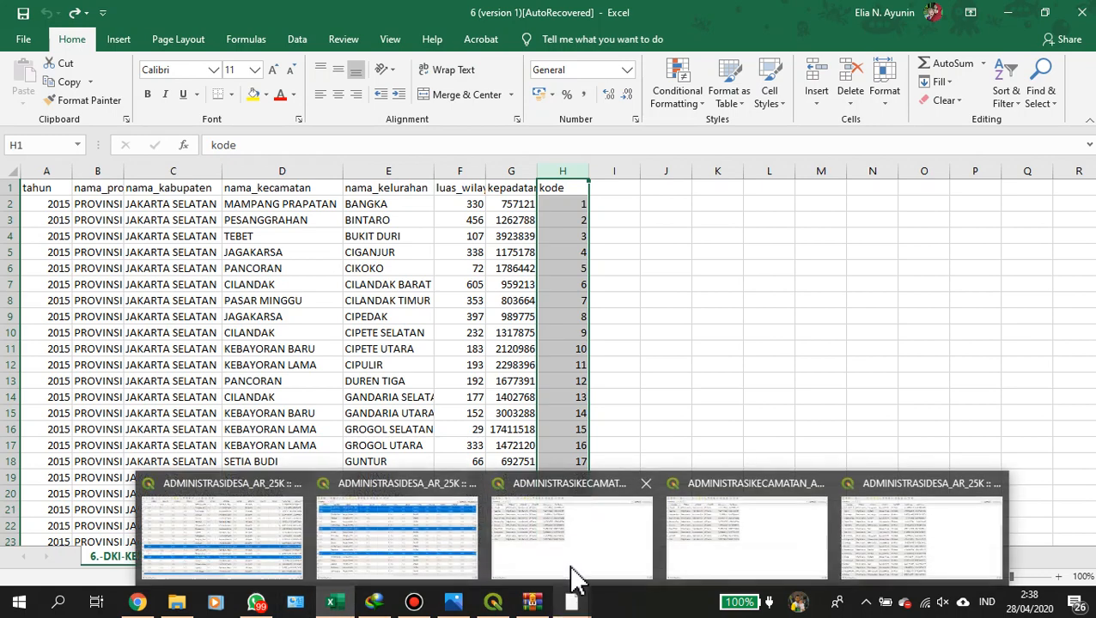
{"action": "mouse_move", "coordinate": [580, 563]}
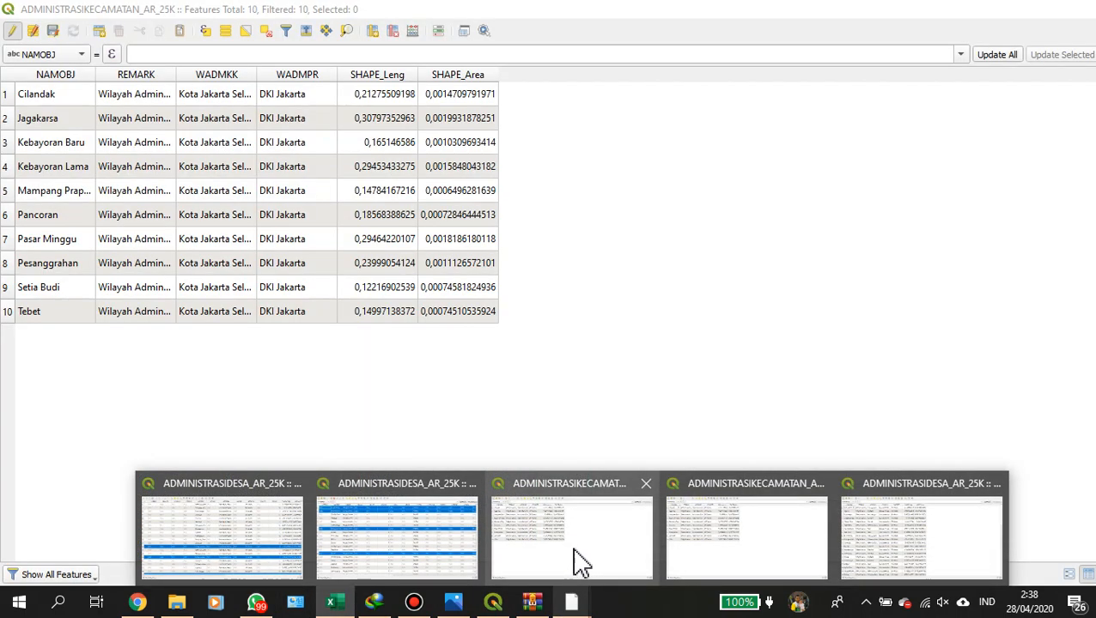
{"action": "left_click", "coordinate": [650, 494]}
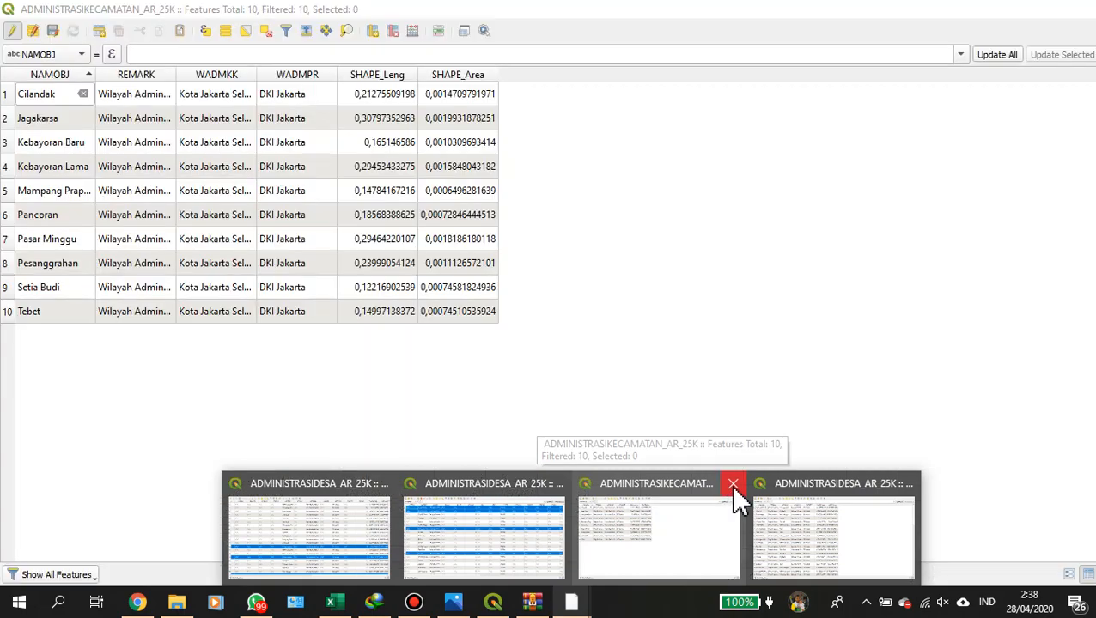
{"action": "left_click", "coordinate": [733, 486]}
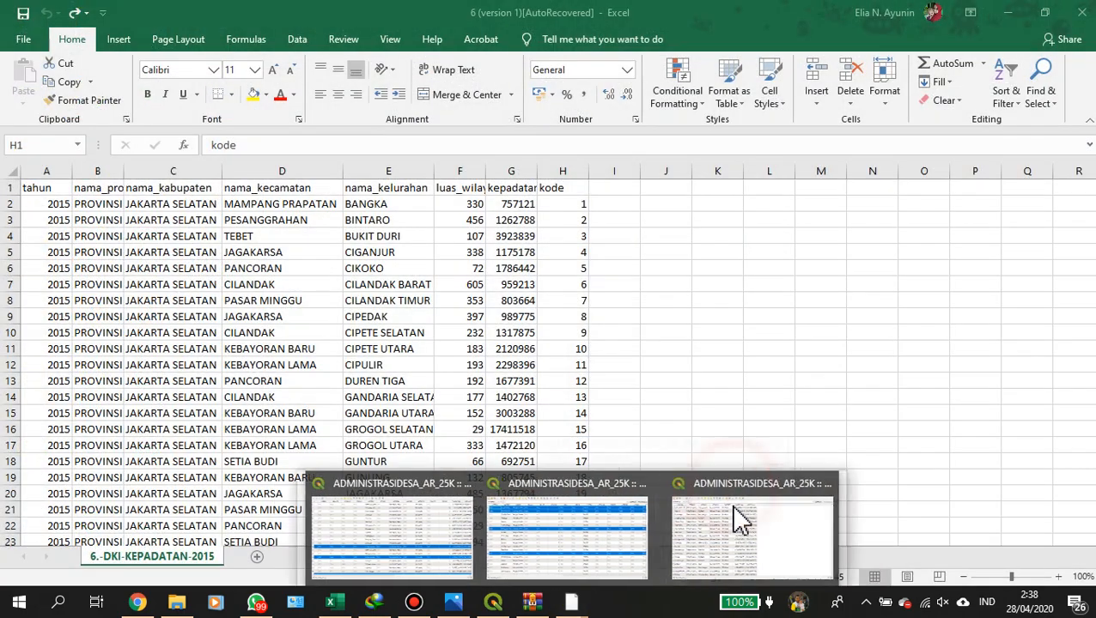
{"action": "left_click", "coordinate": [712, 539]}
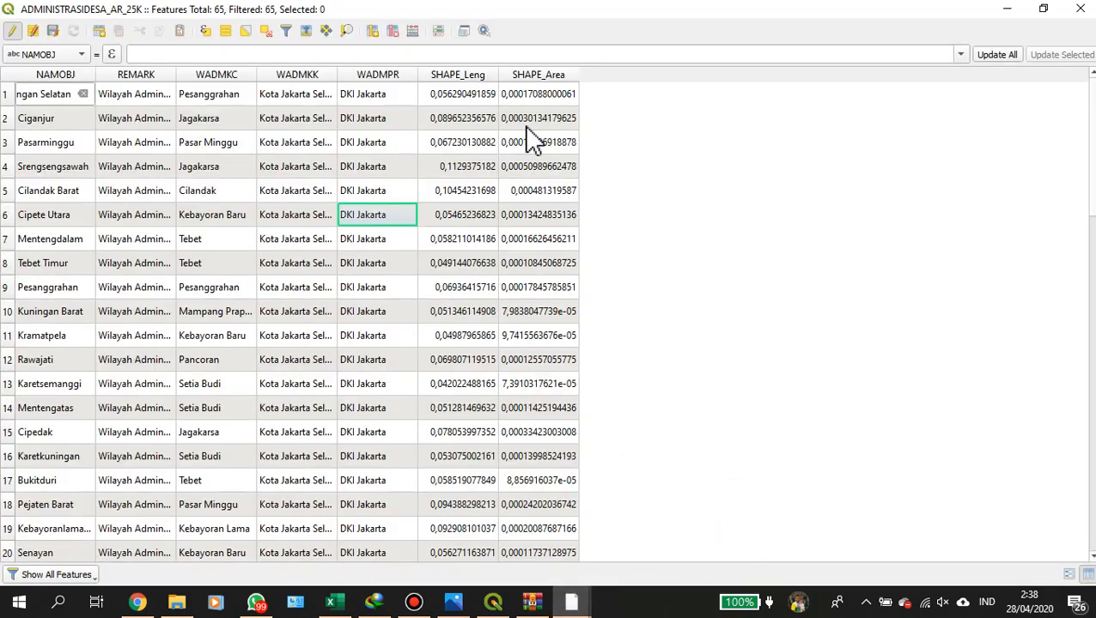
Add a whole number (integer) field named nomer to the ADMINISTRASIDESA_AR_25K attribute table.
{"action": "left_click", "coordinate": [376, 38]}
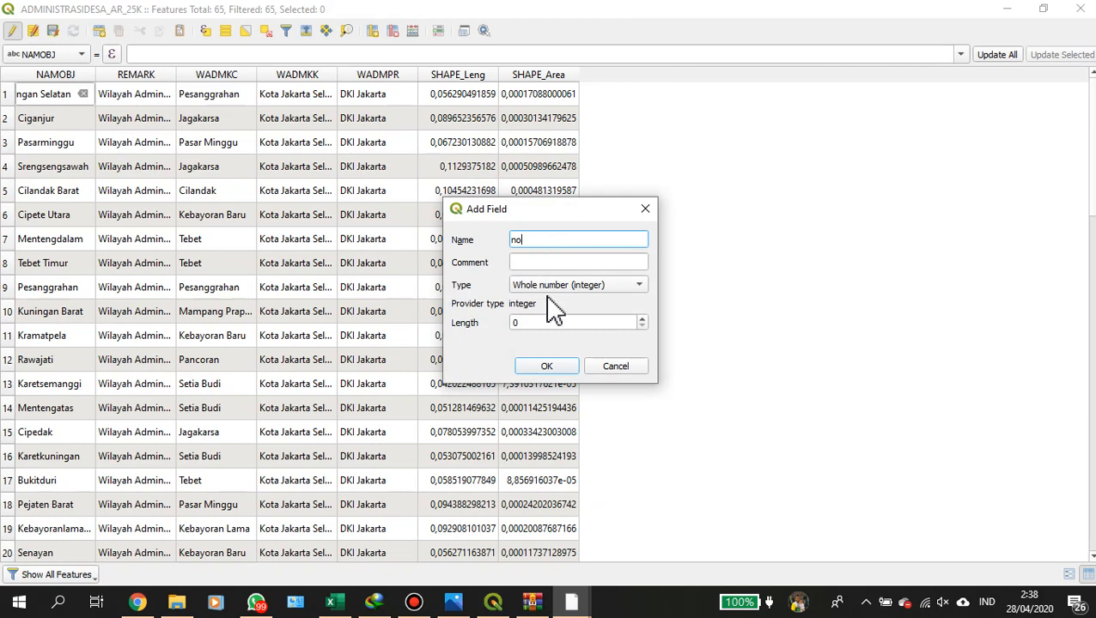
{"action": "type", "text": "nomer"}
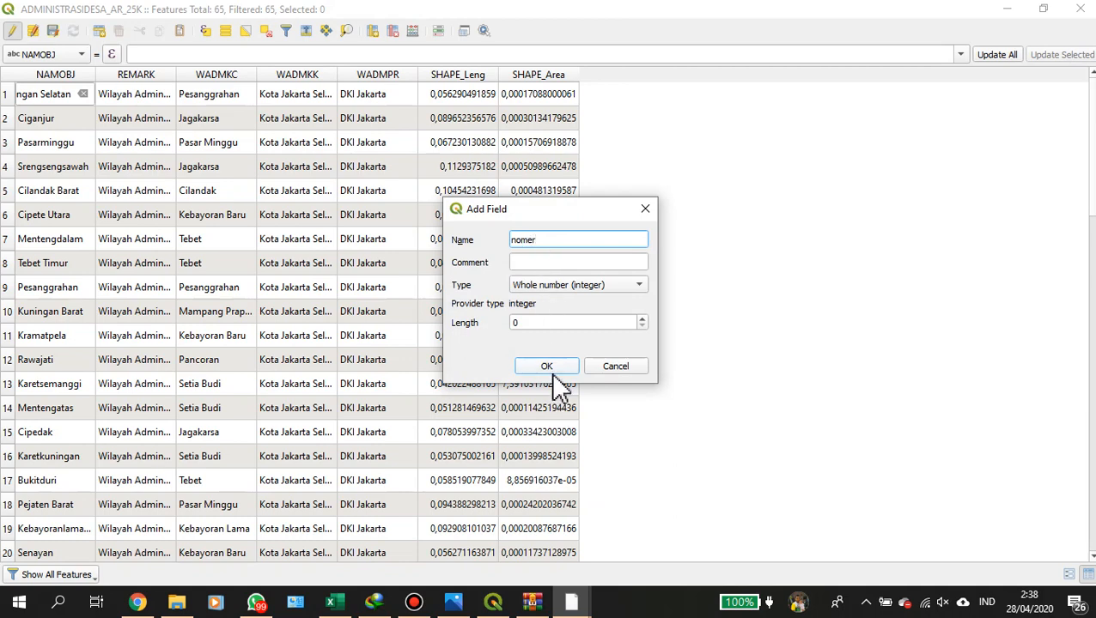
{"action": "left_click", "coordinate": [548, 367]}
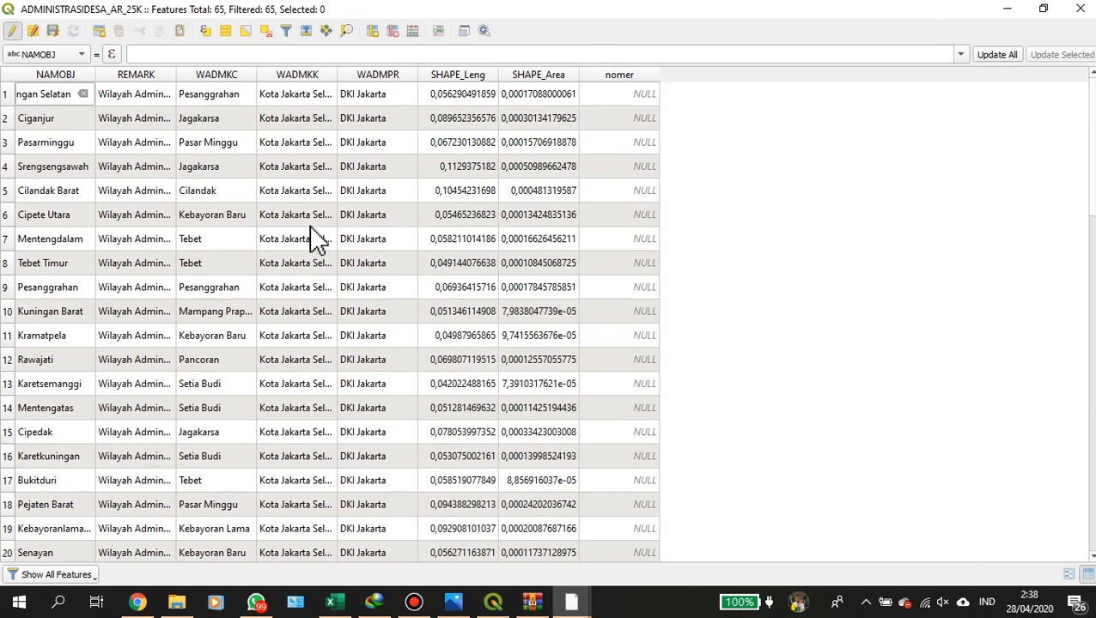
{"action": "mouse_move", "coordinate": [580, 606]}
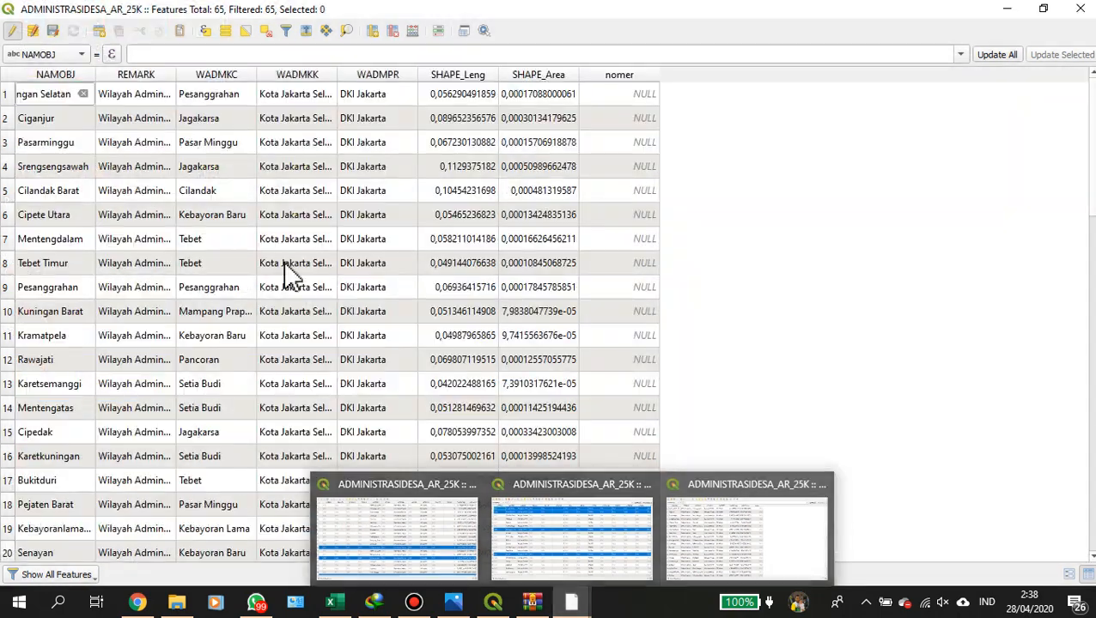
Sort the ADMINISTRASIDESA_AR_25K table by NAMOBJ in ascending order and select all of its rows.
{"action": "left_click", "coordinate": [230, 76]}
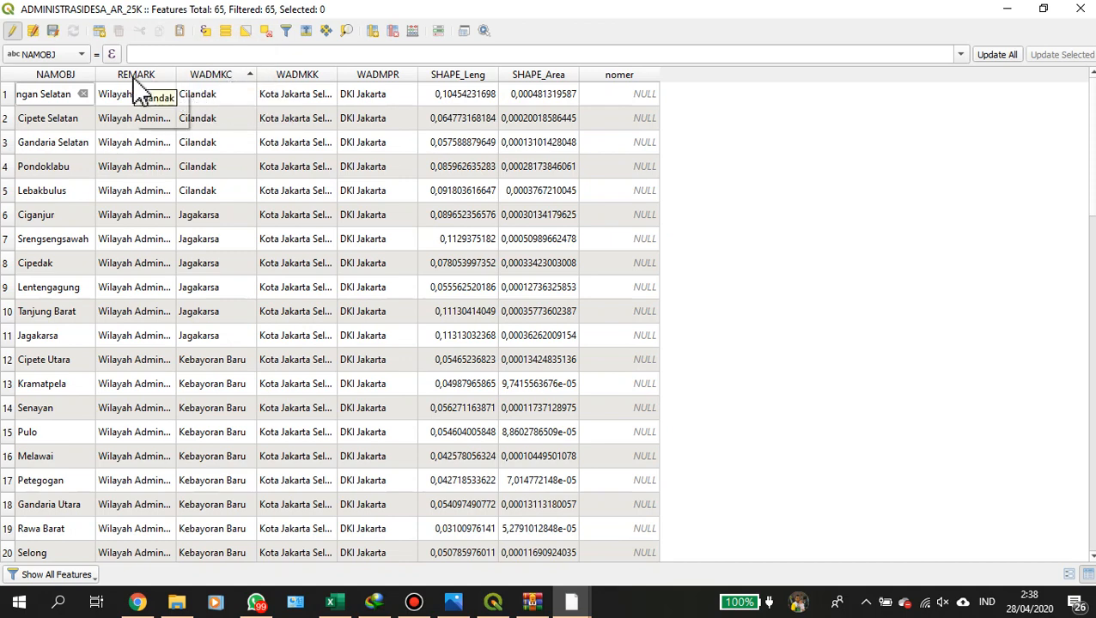
{"action": "left_click", "coordinate": [83, 79]}
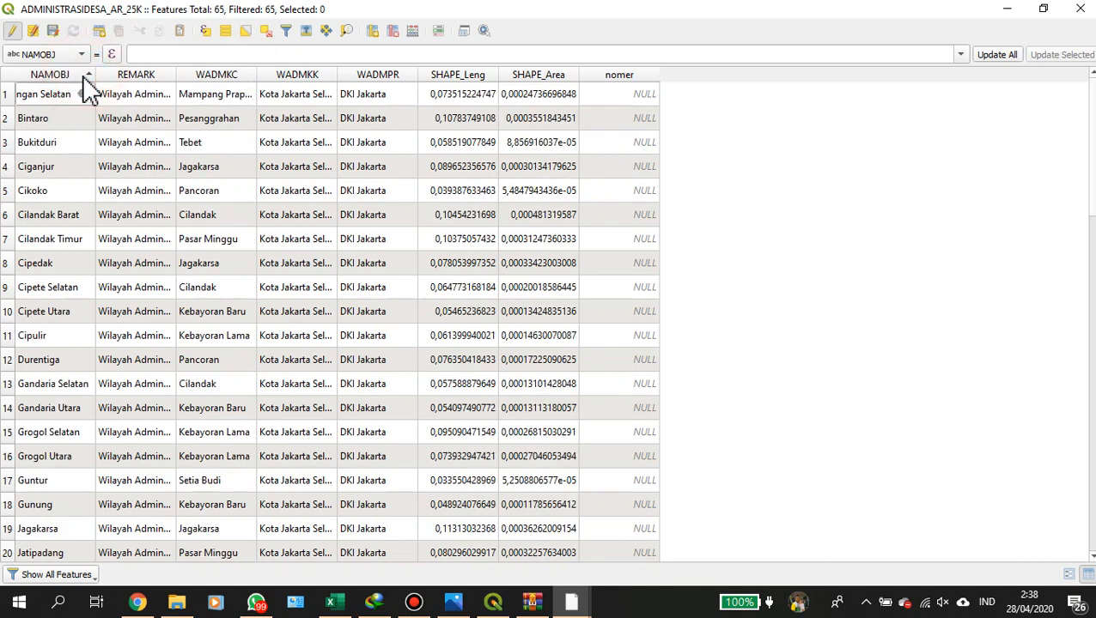
{"action": "left_click", "coordinate": [8, 117]}
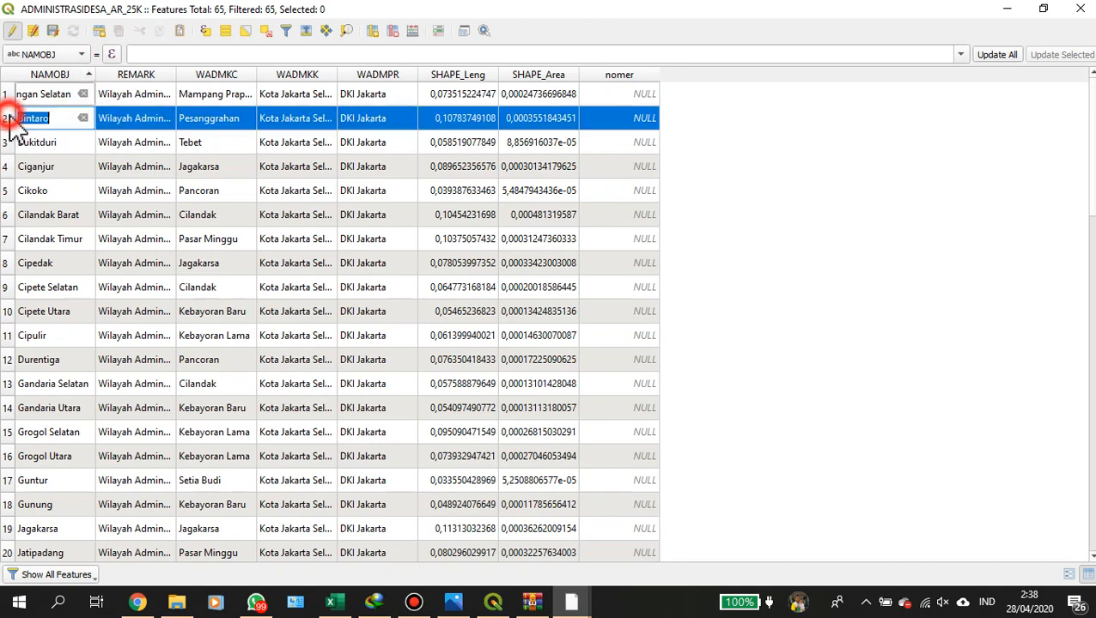
{"action": "left_click", "coordinate": [7, 95]}
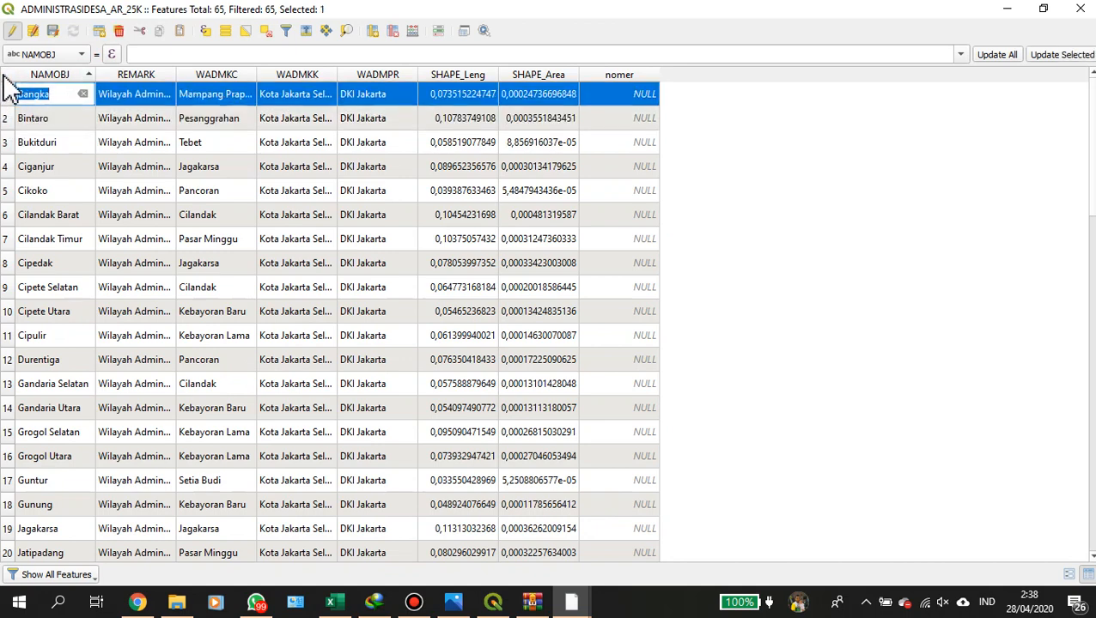
{"action": "left_click", "coordinate": [7, 77]}
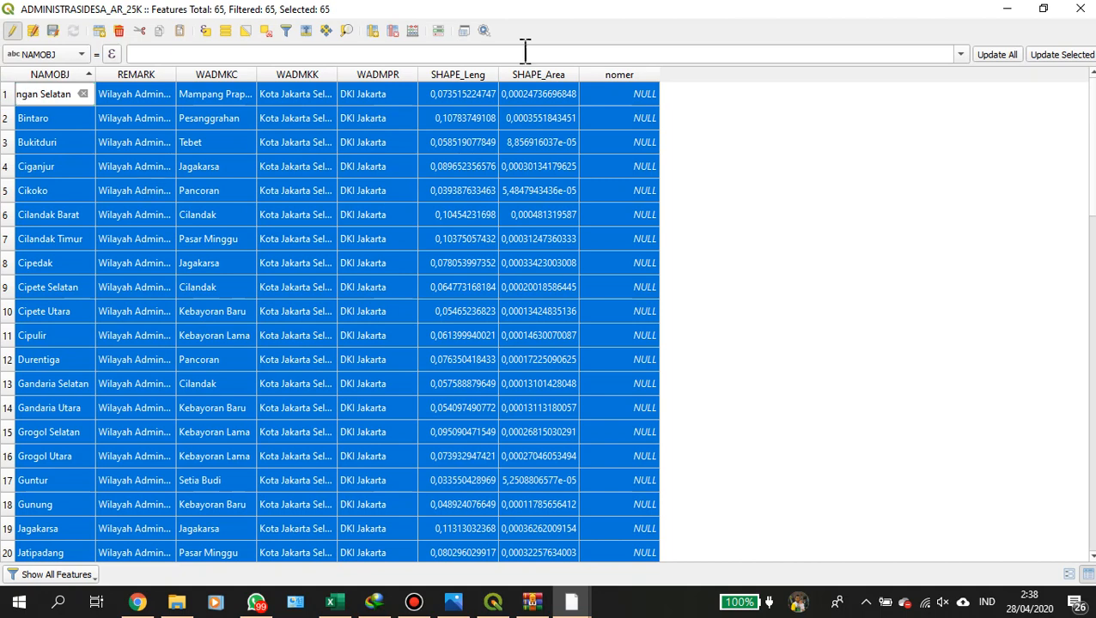
{"action": "left_click", "coordinate": [760, 114]}
{"action": "left_click", "coordinate": [761, 113]}
{"action": "left_click", "coordinate": [58, 209]}
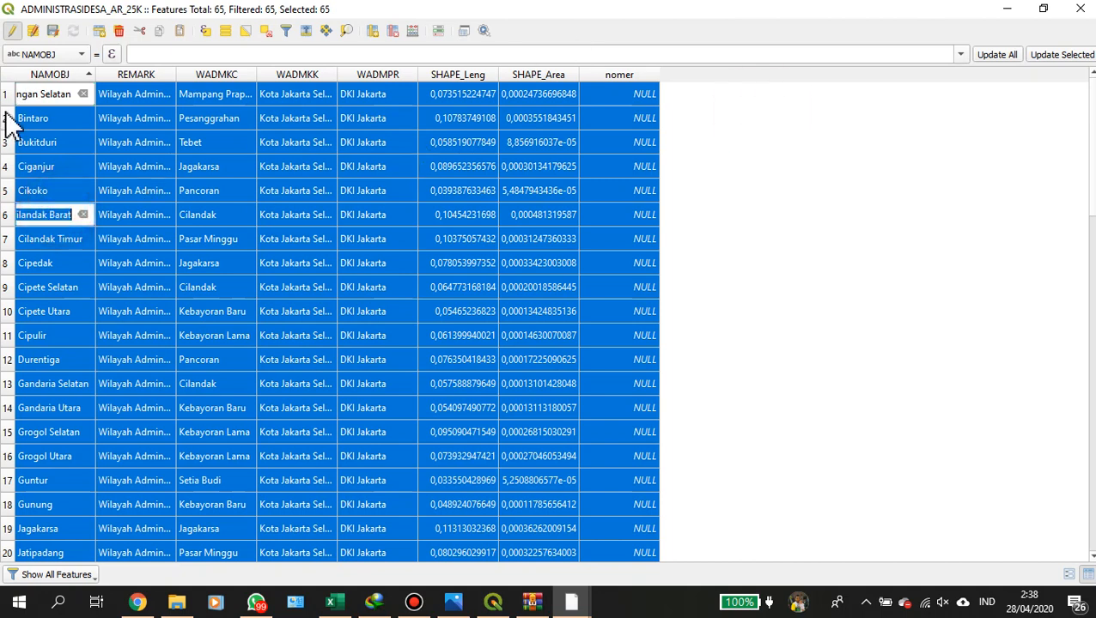
{"action": "left_click", "coordinate": [52, 97]}
{"action": "left_click", "coordinate": [140, 74]}
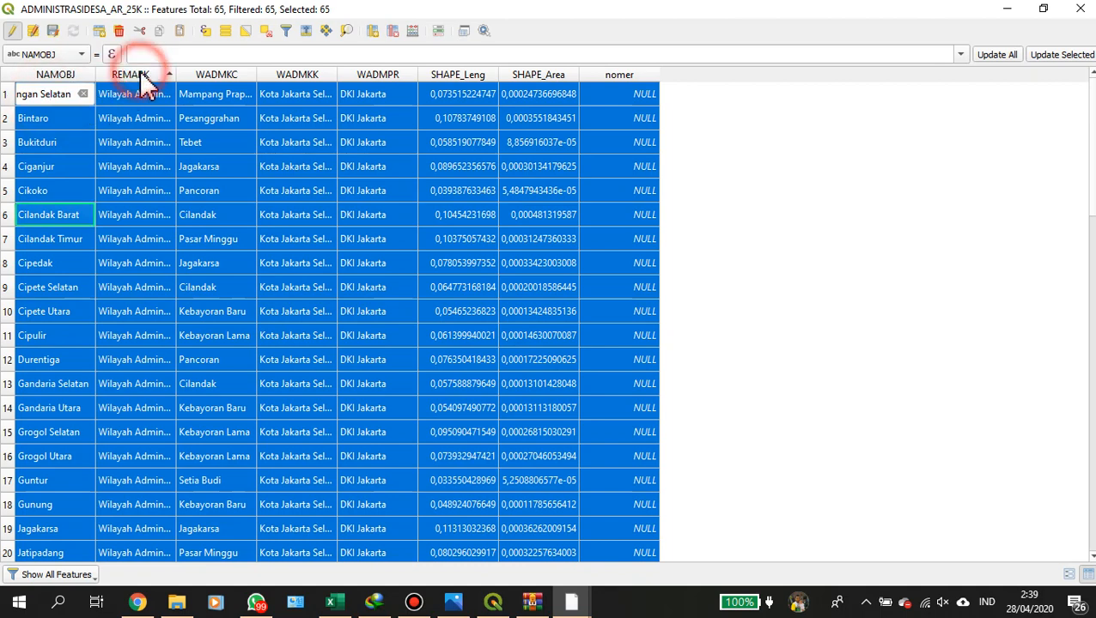
{"action": "left_click", "coordinate": [54, 78]}
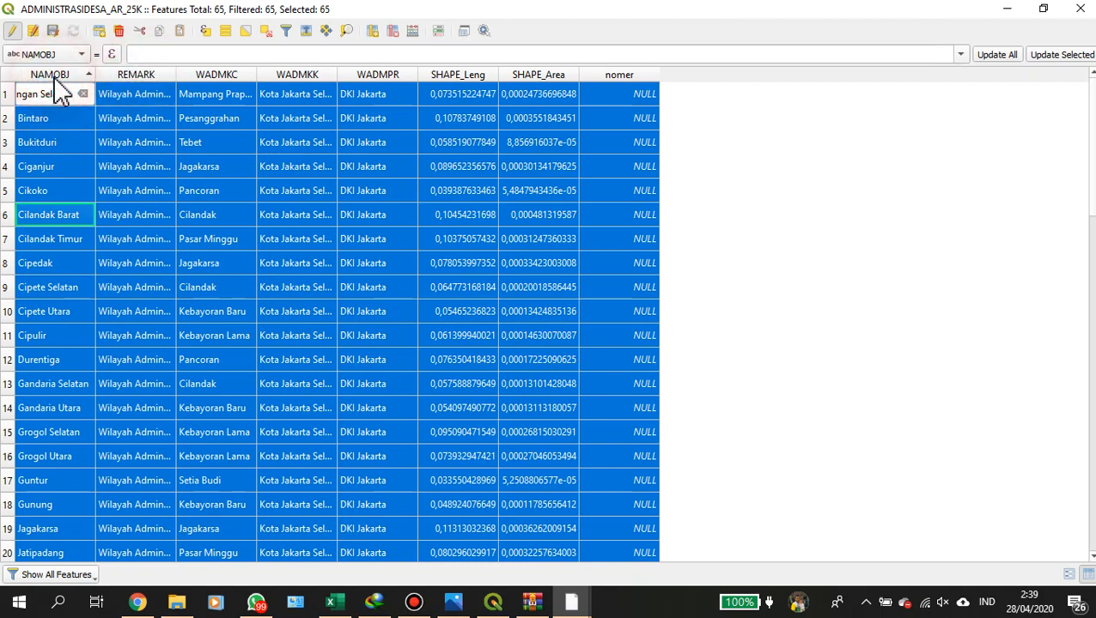
{"action": "double_click", "coordinate": [637, 93]}
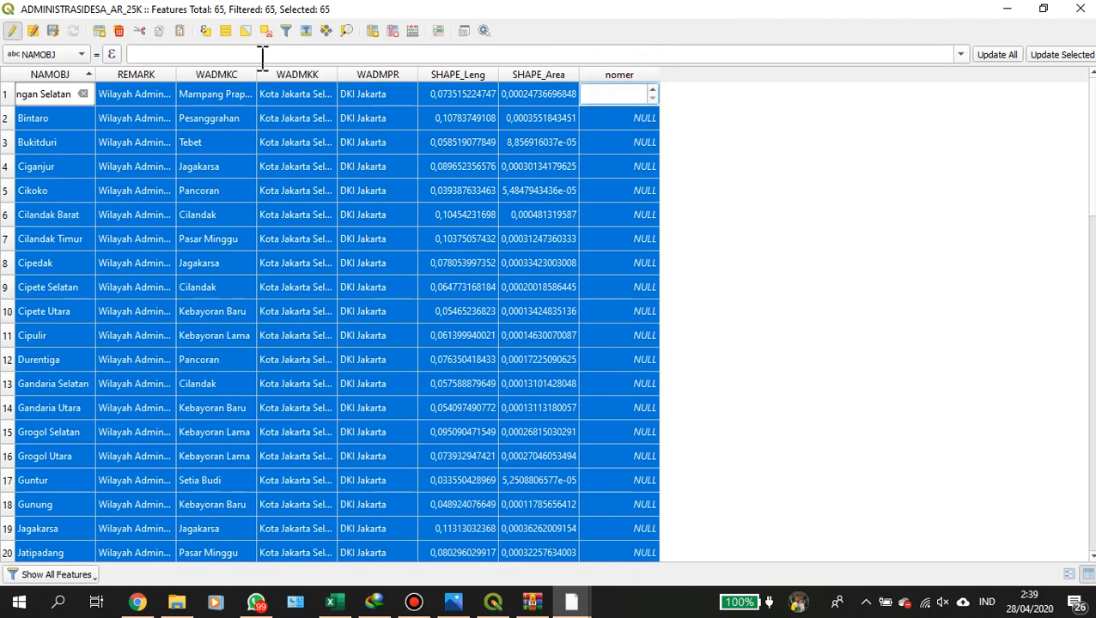
{"action": "left_click", "coordinate": [6, 78]}
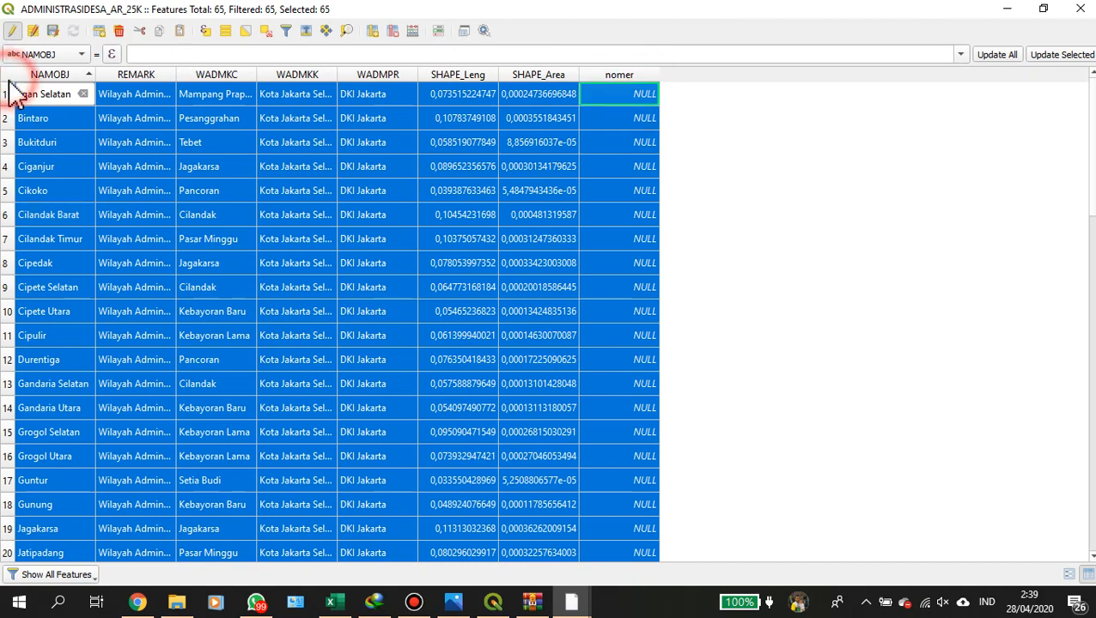
Stop editing the ADMINISTRASIDESA_AR_25K layer, save its changes and re-sort the rows by NAMOBJ in ascending order.
{"action": "left_click", "coordinate": [13, 32]}
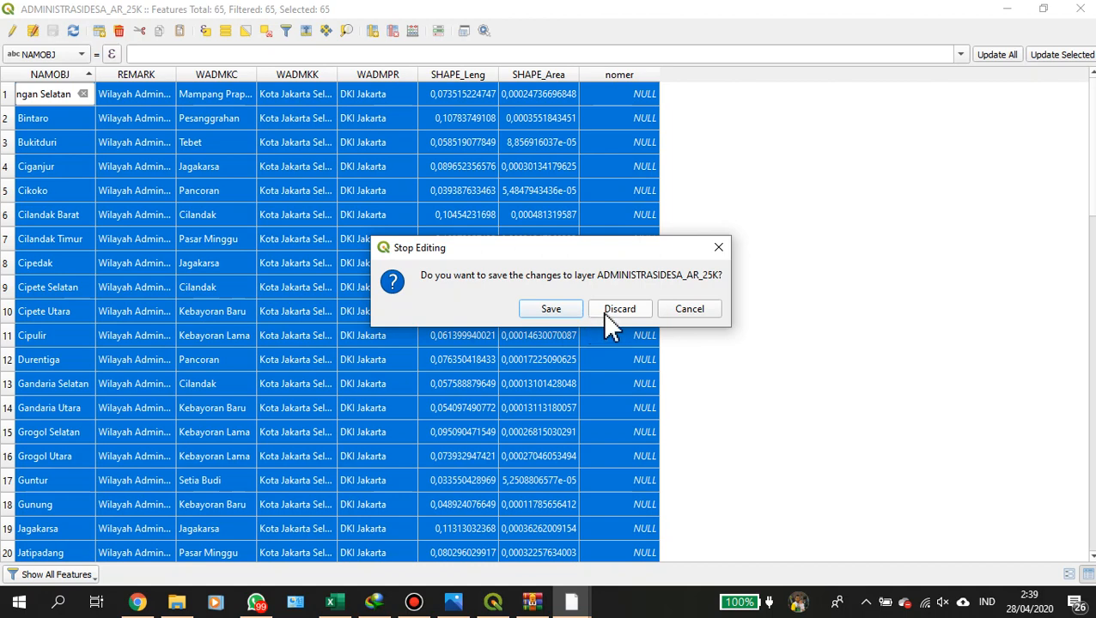
{"action": "left_click", "coordinate": [553, 311]}
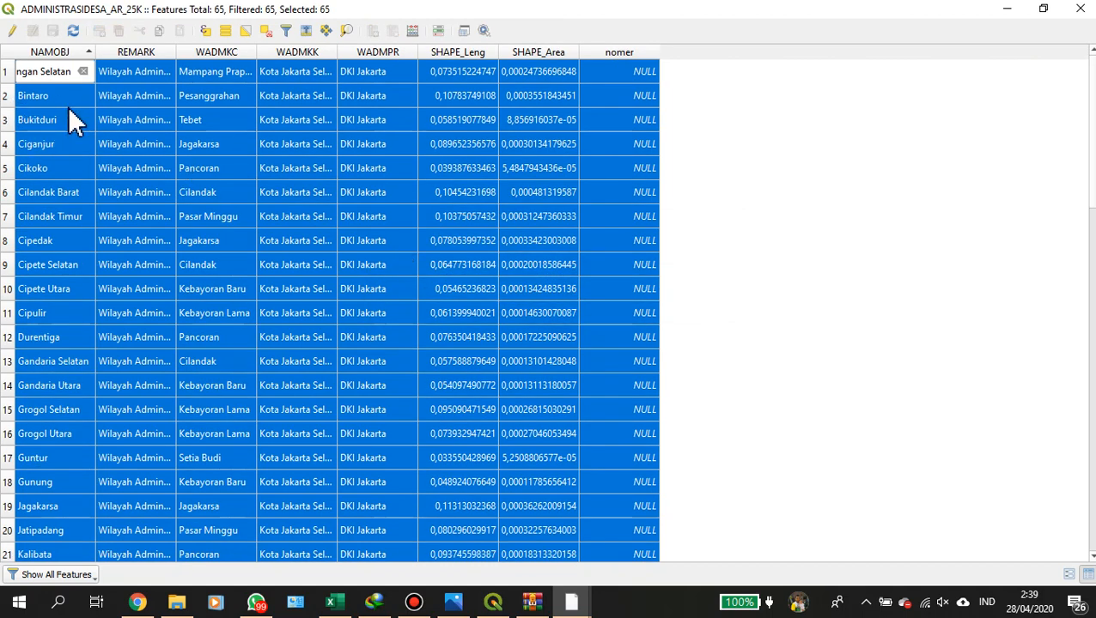
{"action": "left_click", "coordinate": [55, 53]}
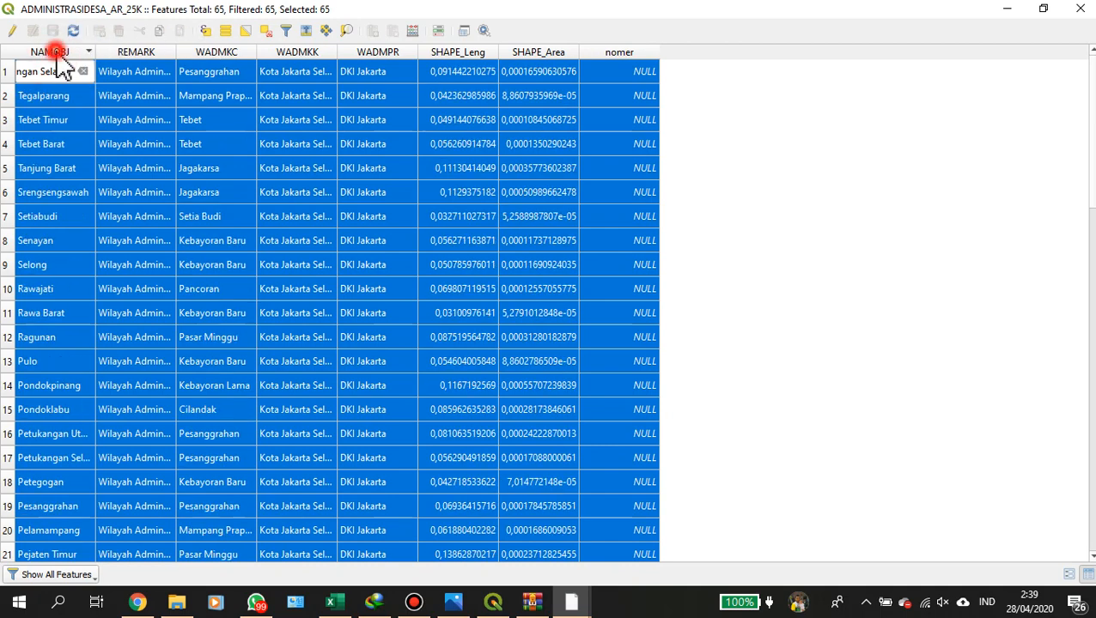
{"action": "left_click", "coordinate": [56, 53]}
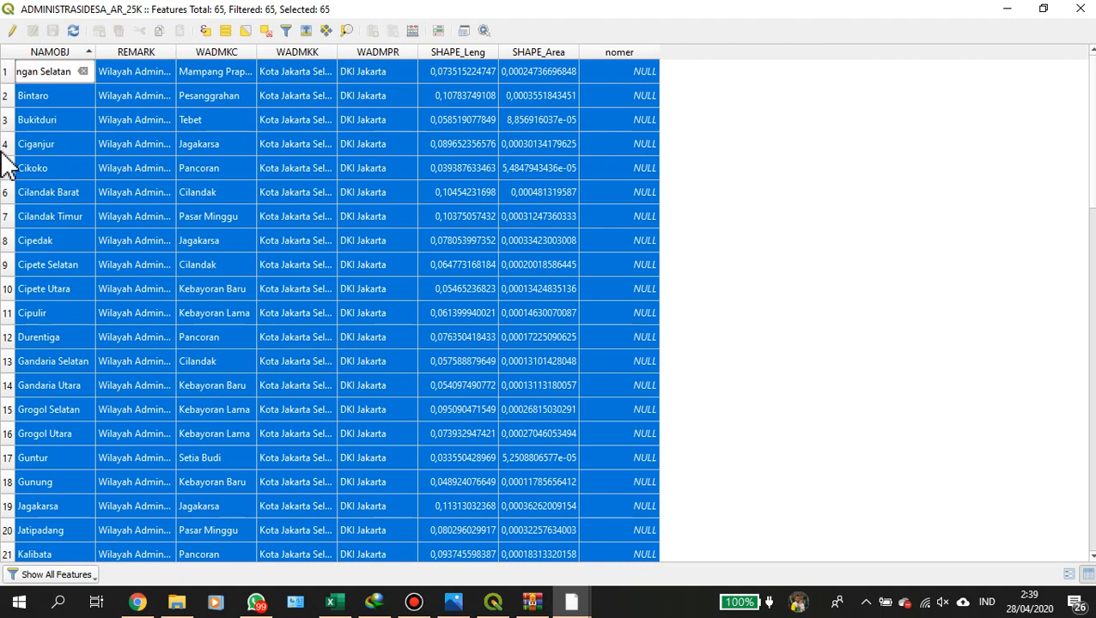
Turn on editing for the ADMINISTRASIDESA_AR_25K table to fill in its nomer column.
{"action": "left_click", "coordinate": [898, 148]}
{"action": "left_click", "coordinate": [615, 81]}
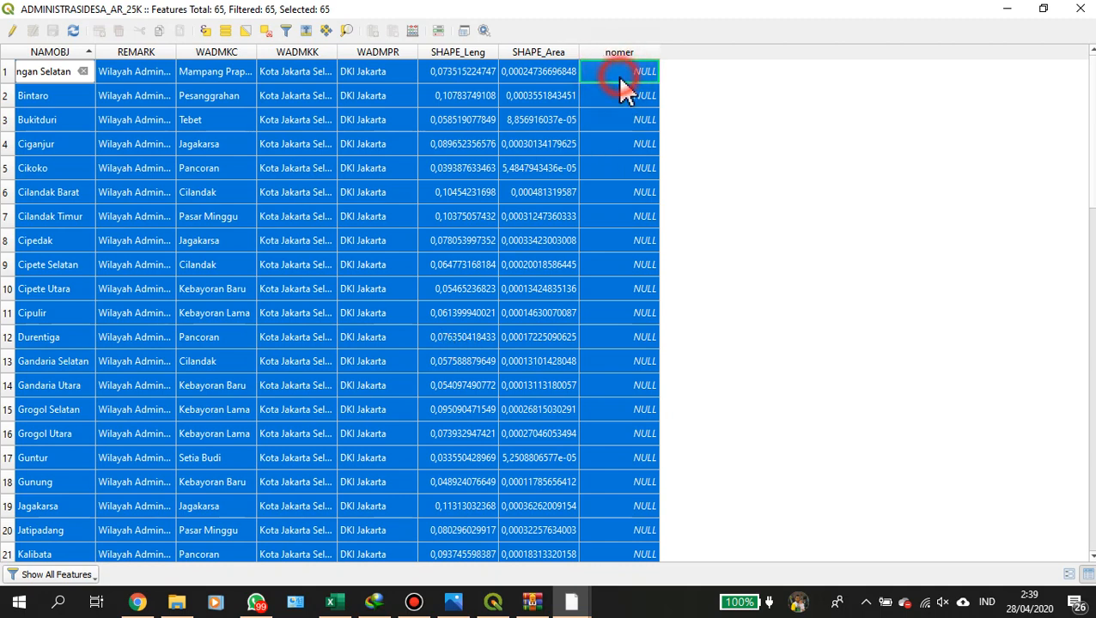
{"action": "left_click", "coordinate": [624, 116]}
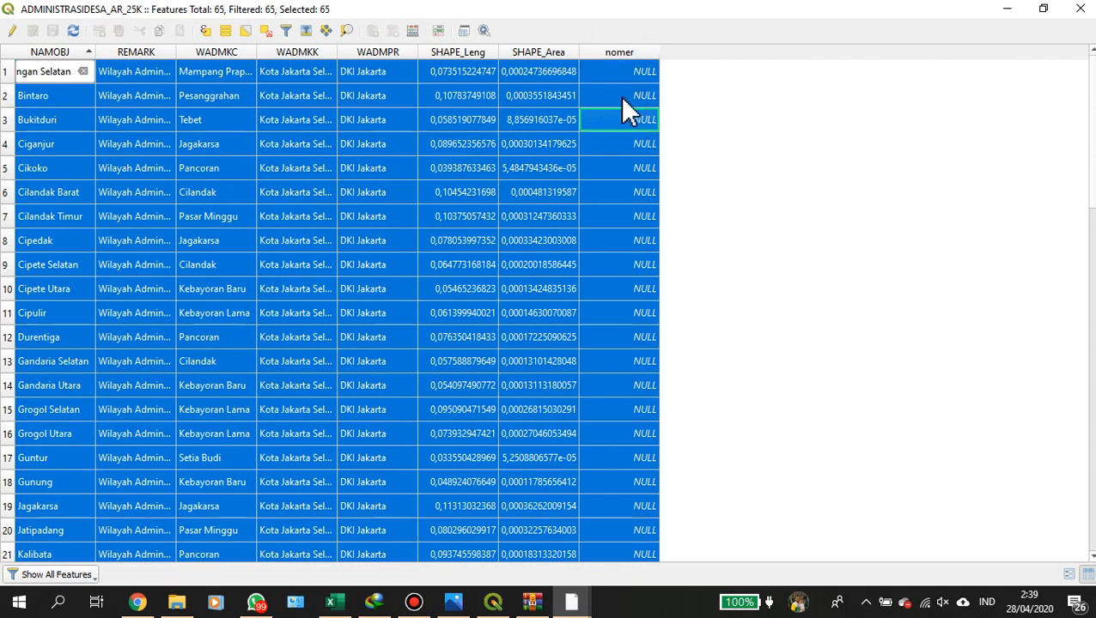
{"action": "left_click", "coordinate": [620, 96]}
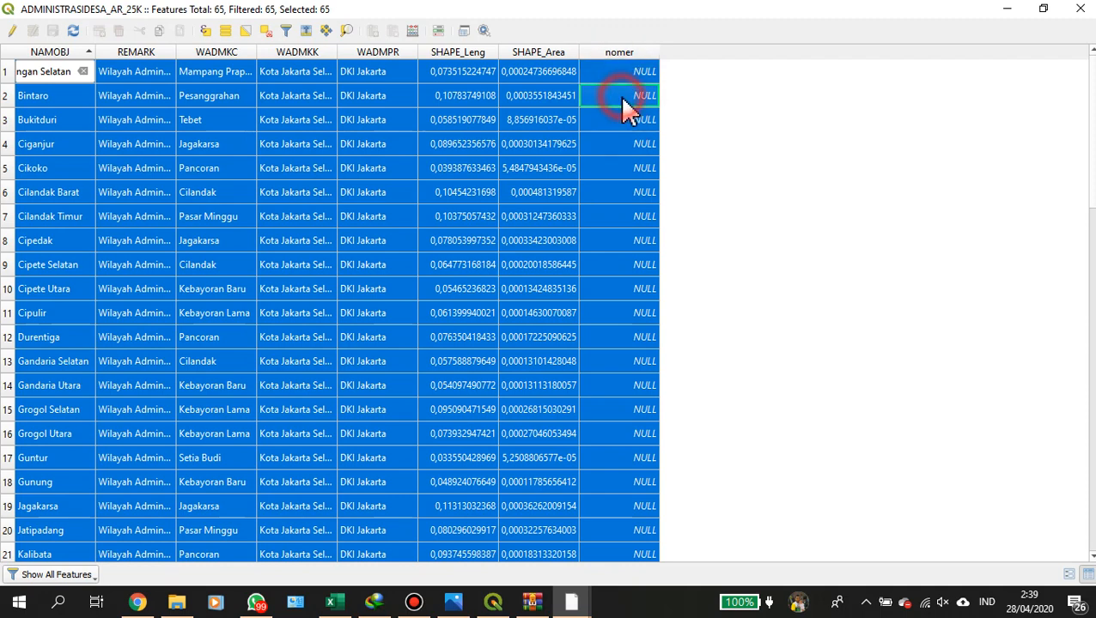
{"action": "left_click", "coordinate": [12, 31]}
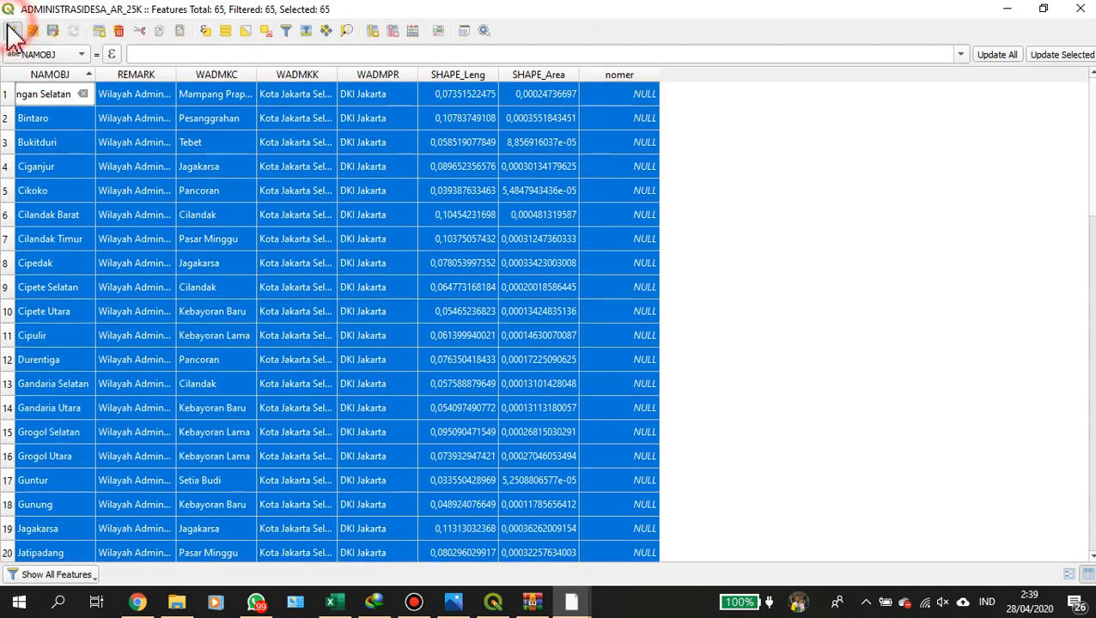
Number the nomer cells of the first eight rows, Bangka through Cipedak, from 1 to 8 in order.
{"action": "double_click", "coordinate": [630, 94]}
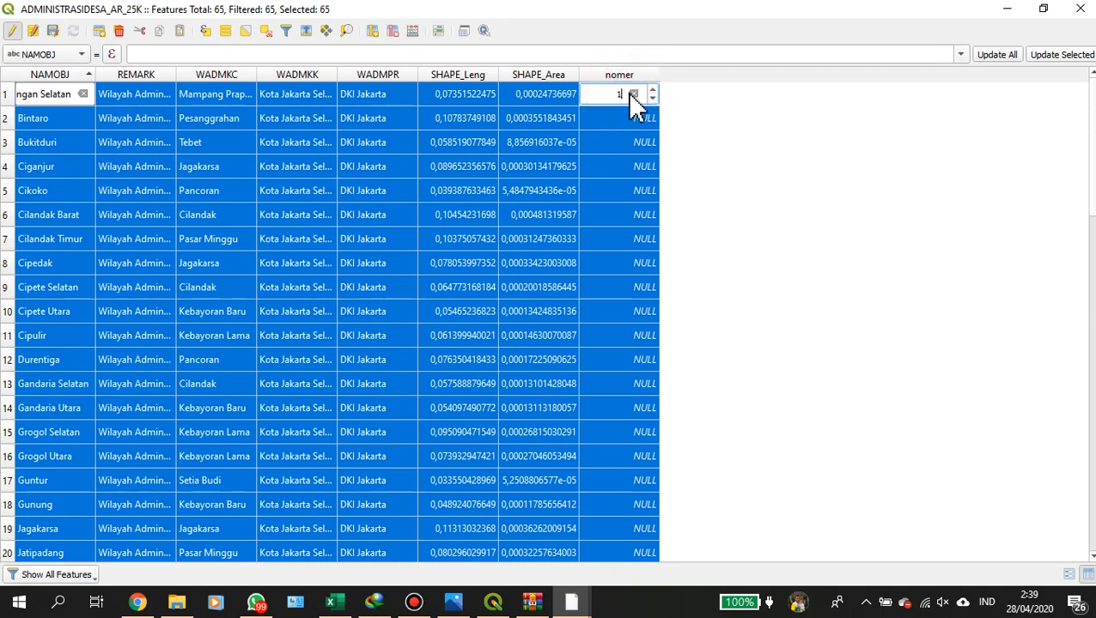
{"action": "left_click", "coordinate": [625, 104]}
{"action": "left_click", "coordinate": [627, 121]}
{"action": "type", "text": "1"}
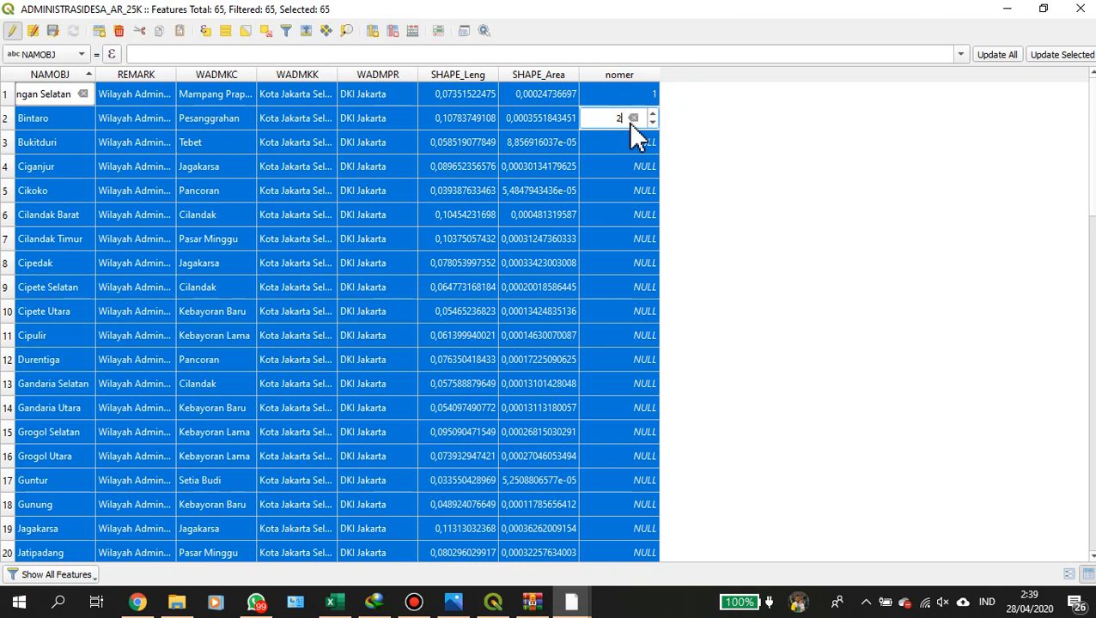
{"action": "left_click", "coordinate": [643, 143]}
{"action": "type", "text": "3"}
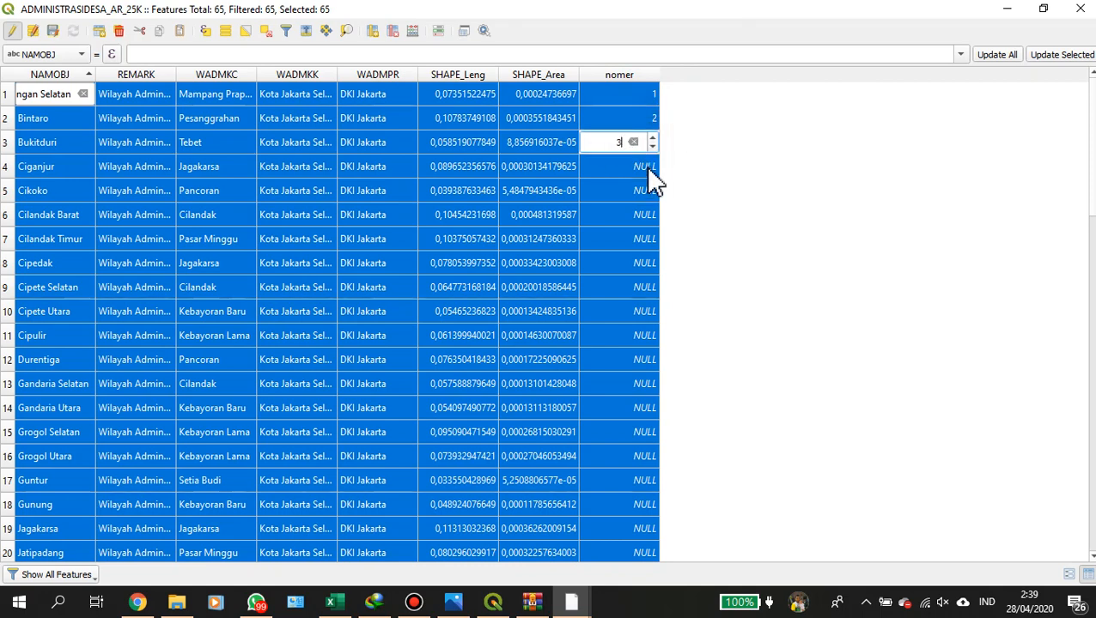
{"action": "left_click", "coordinate": [649, 169]}
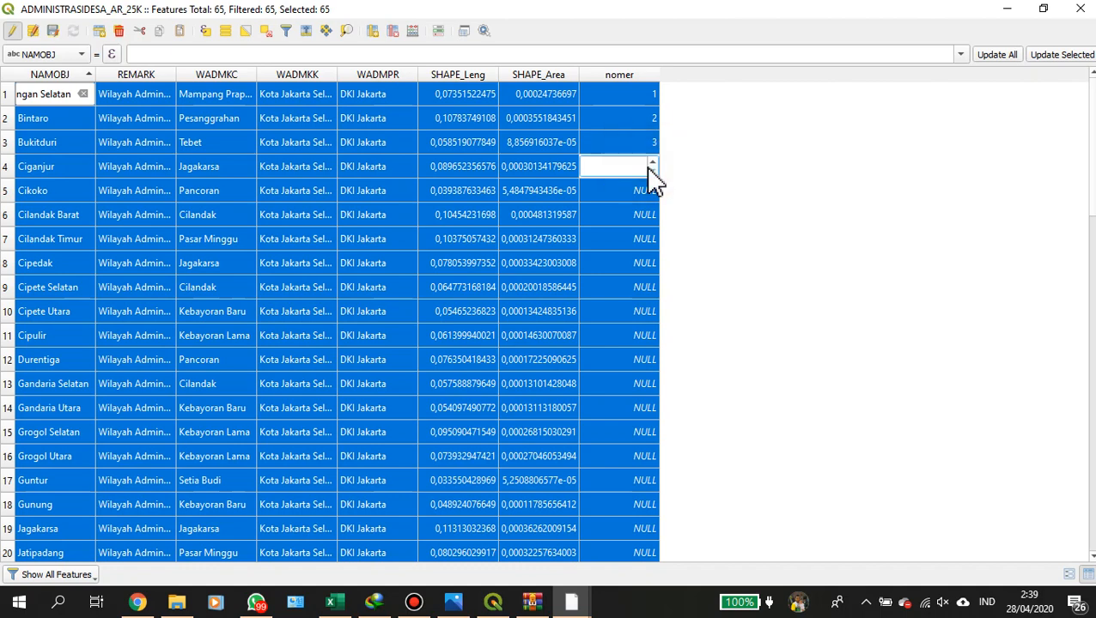
{"action": "type", "text": "4"}
{"action": "left_click", "coordinate": [646, 189]}
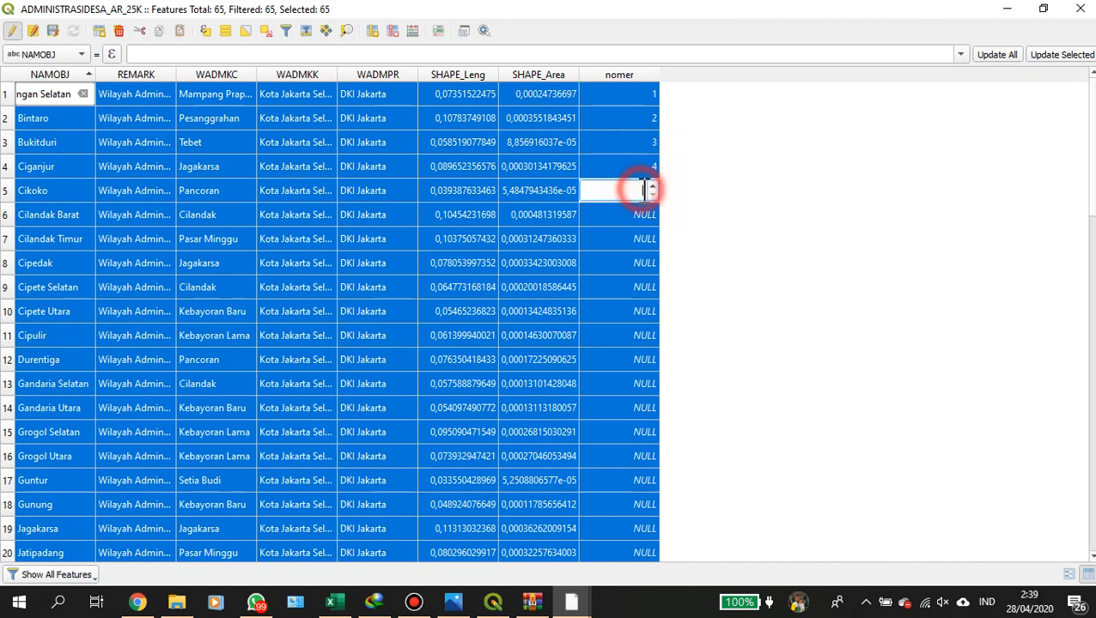
{"action": "type", "text": "5"}
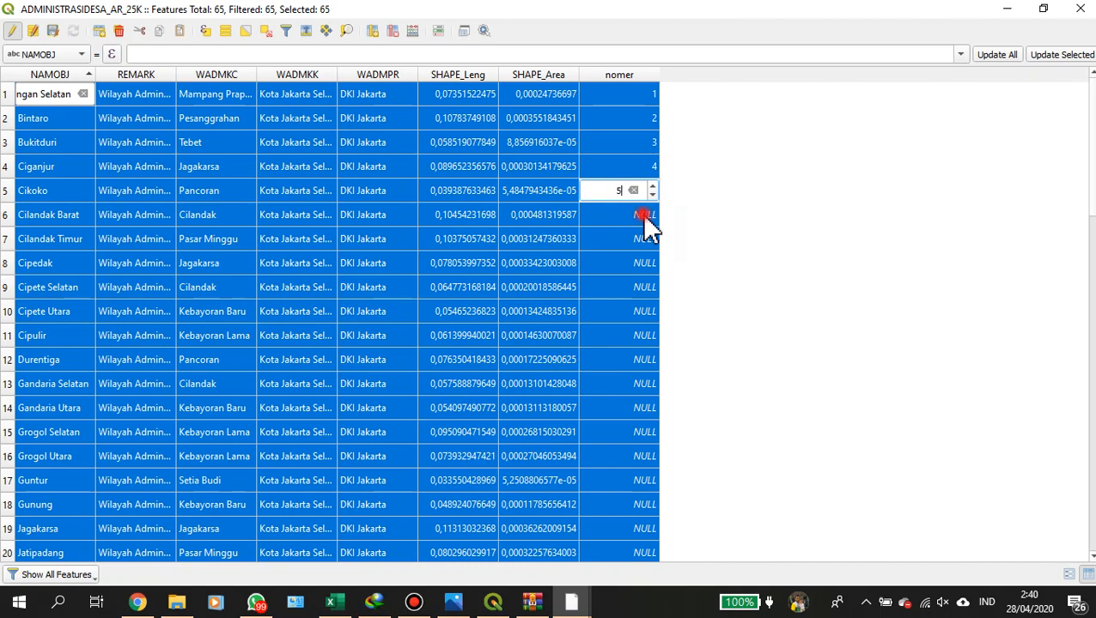
{"action": "left_click", "coordinate": [647, 215]}
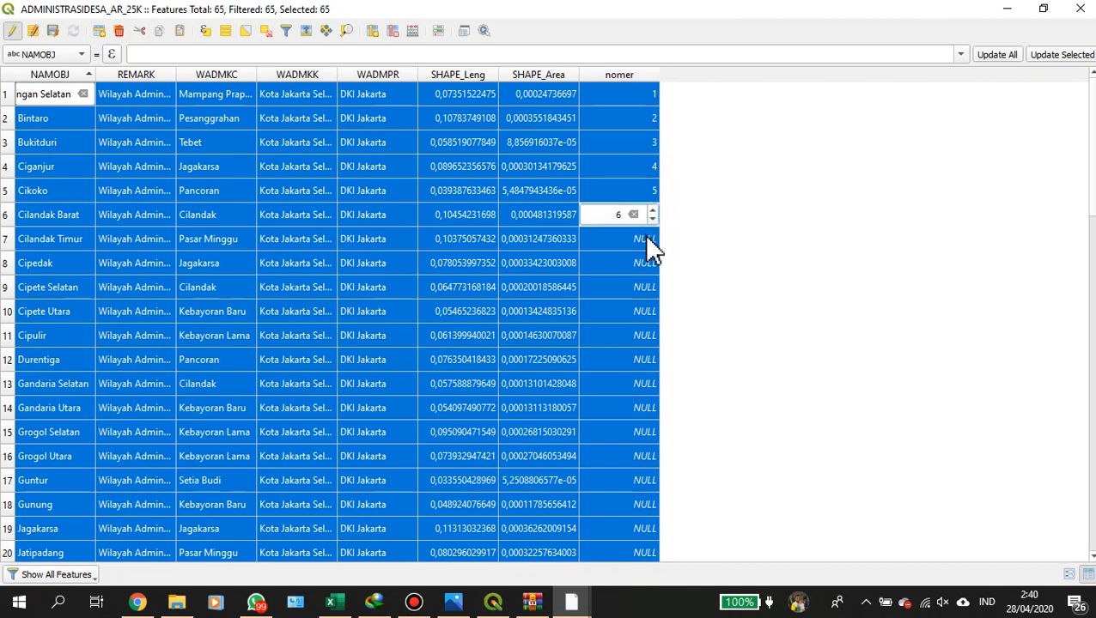
{"action": "left_click", "coordinate": [646, 239]}
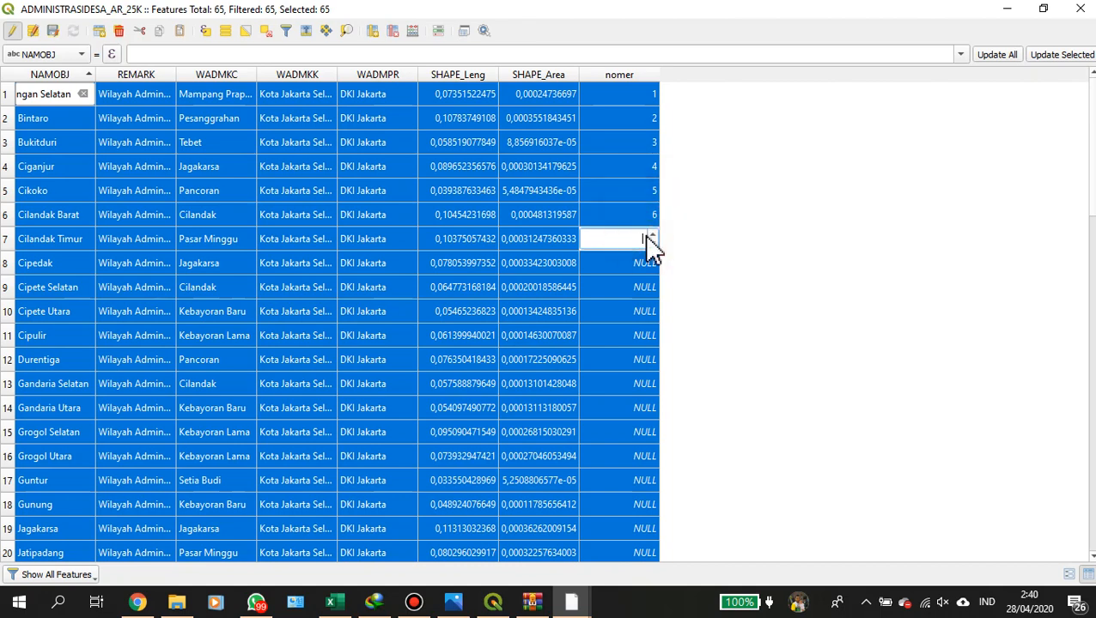
{"action": "type", "text": "7"}
{"action": "left_click", "coordinate": [649, 266]}
{"action": "type", "text": "8"}
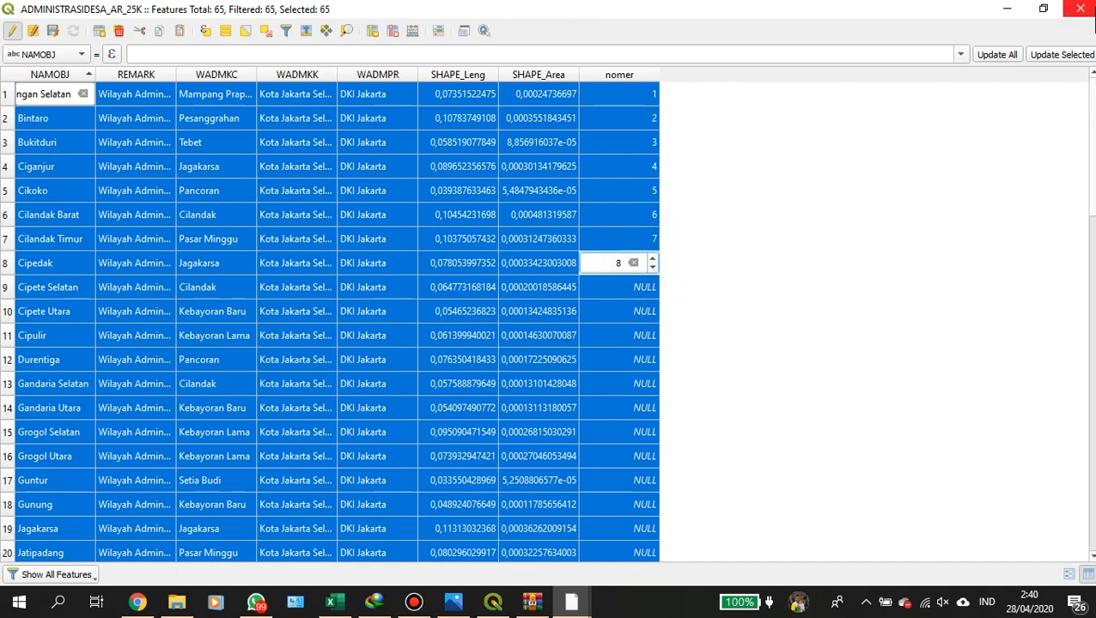
Close the ADMINISTRASIDESA_AR_25K attribute table and return to the main QGIS project window.
{"action": "left_click", "coordinate": [1087, 16]}
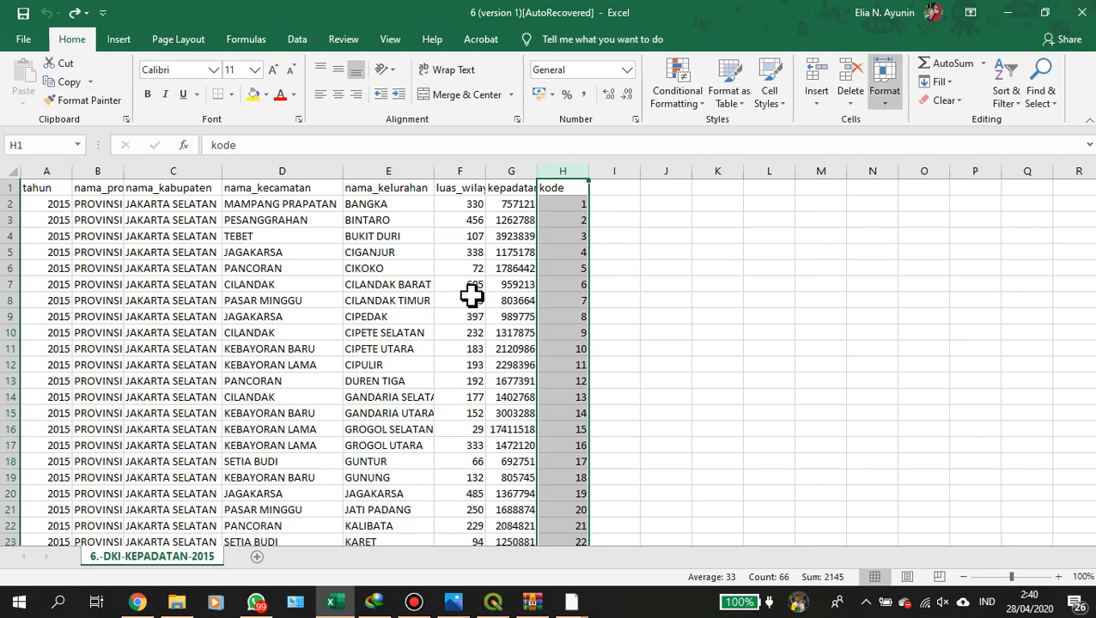
{"action": "mouse_move", "coordinate": [492, 603]}
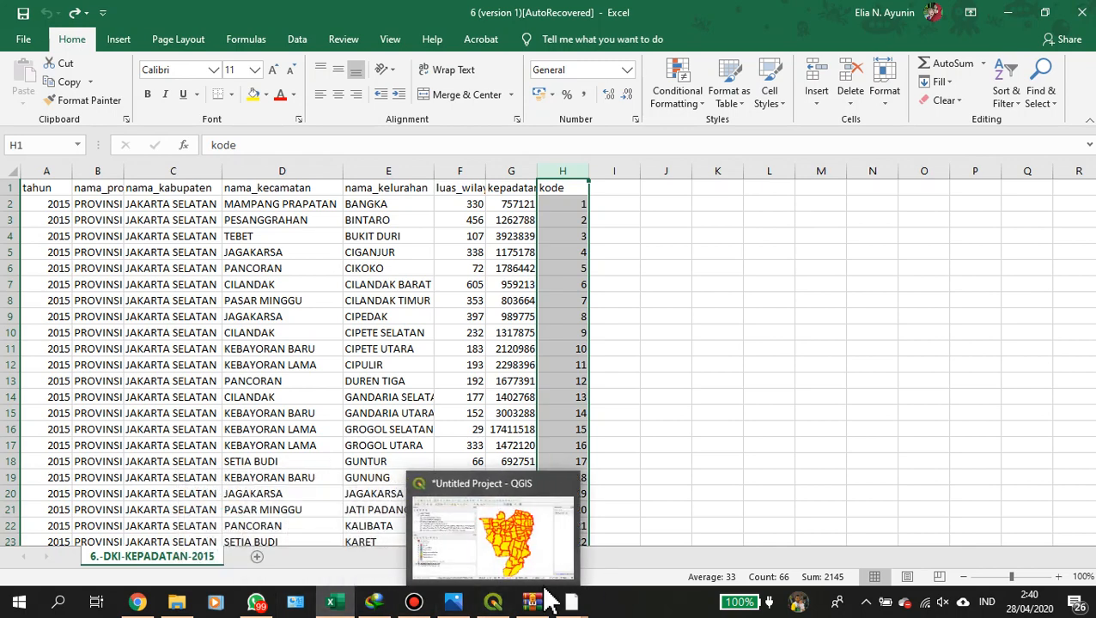
{"action": "left_click", "coordinate": [492, 603]}
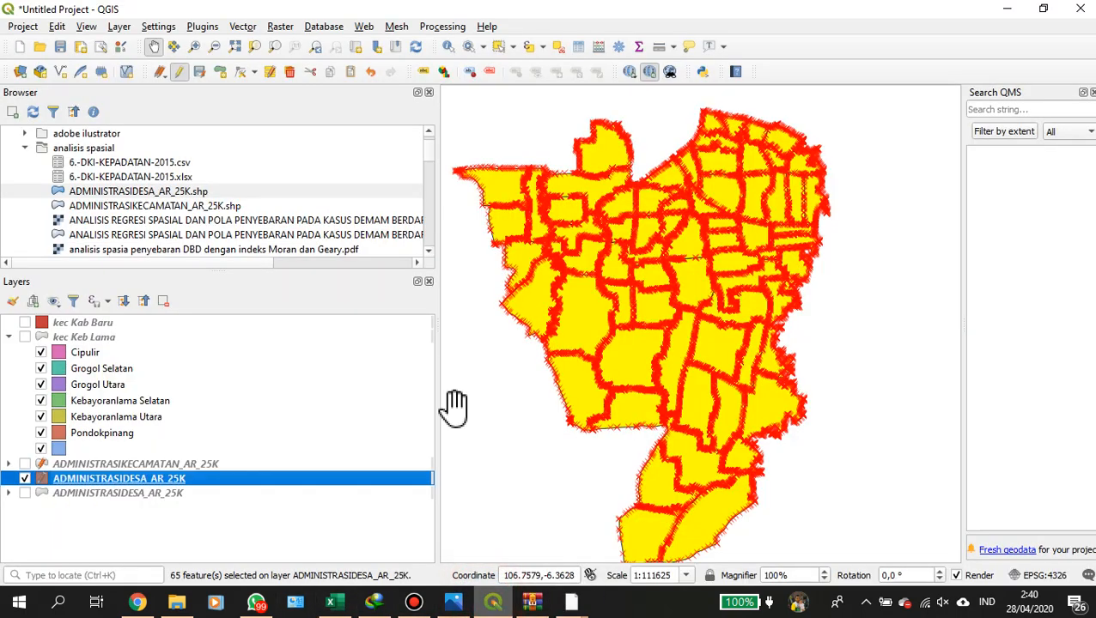
Hide the South Jakarta ADMINISTRASIDESA_AR_25K layer still in edit mode and remove it from the project, discarding its unsaved changes.
{"action": "left_click", "coordinate": [25, 479]}
{"action": "right_click", "coordinate": [29, 484]}
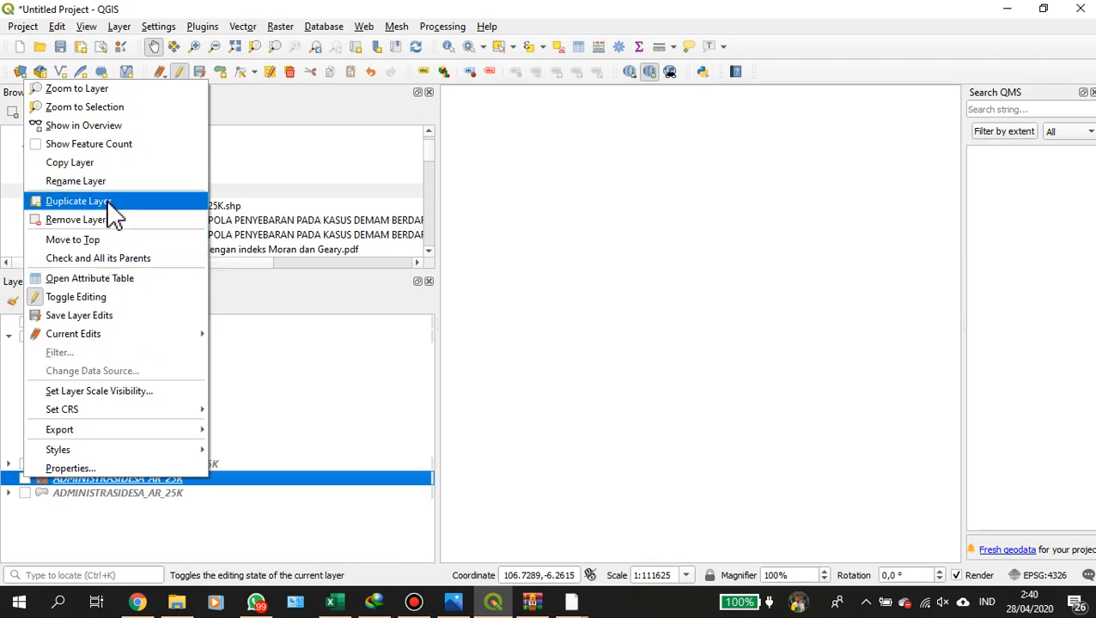
{"action": "left_click", "coordinate": [103, 220]}
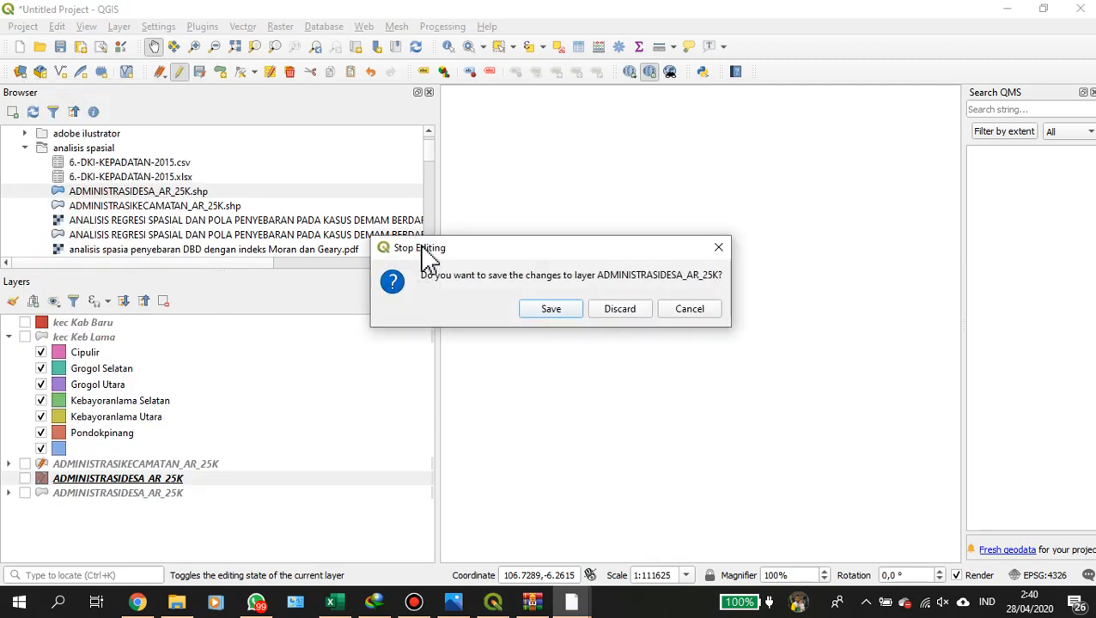
{"action": "left_click", "coordinate": [612, 310]}
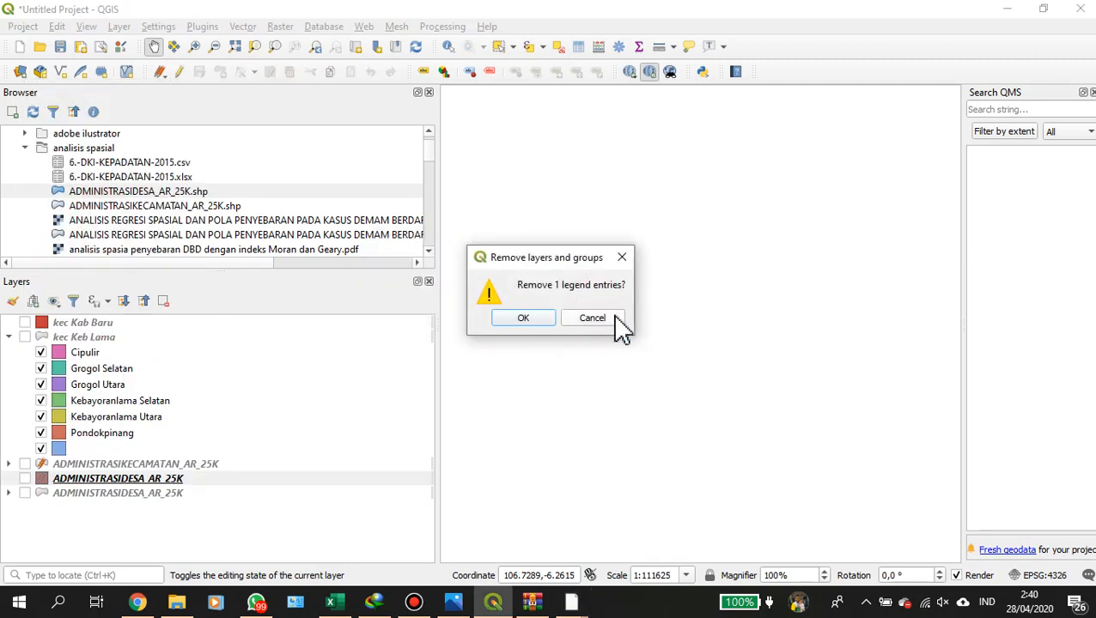
{"action": "left_click", "coordinate": [537, 320]}
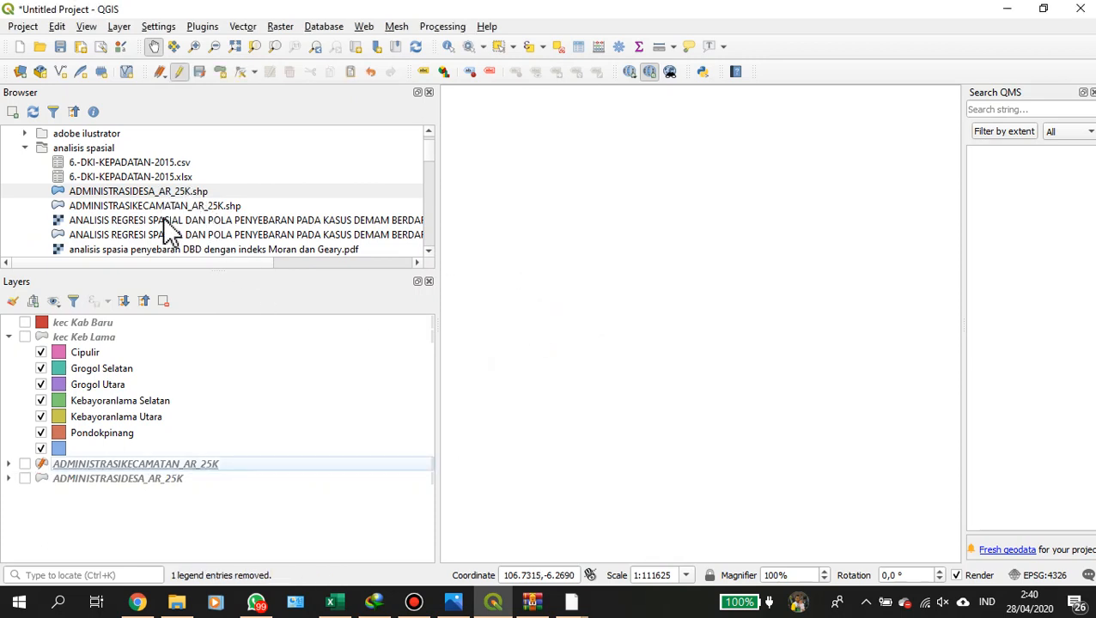
Find the pelatihan QGIS folder in the file browser and expand it.
{"action": "scroll", "coordinate": [170, 232], "scroll_direction": "down", "scroll_amount": 1}
{"action": "scroll", "coordinate": [170, 230], "scroll_direction": "down", "scroll_amount": 1}
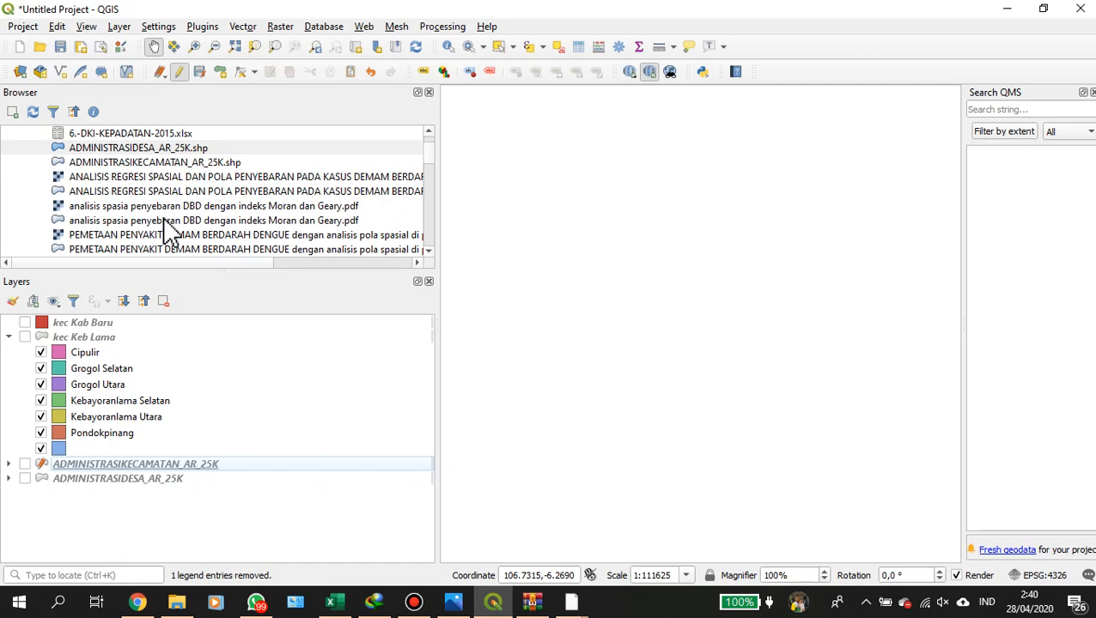
{"action": "scroll", "coordinate": [170, 232], "scroll_direction": "down", "scroll_amount": 3}
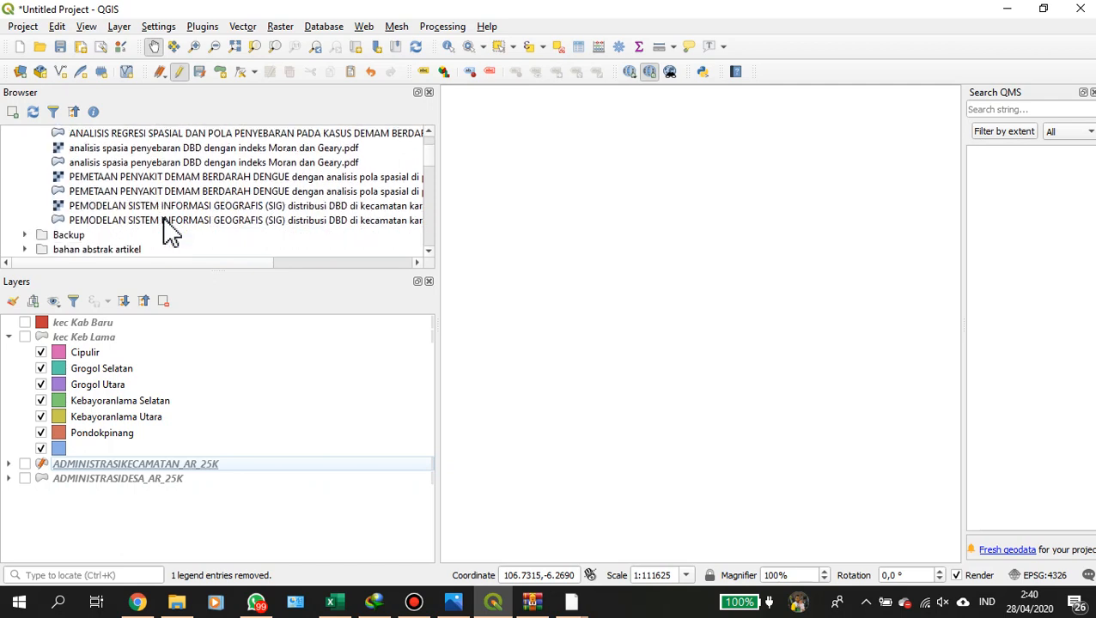
{"action": "scroll", "coordinate": [177, 211], "scroll_direction": "up", "scroll_amount": 3}
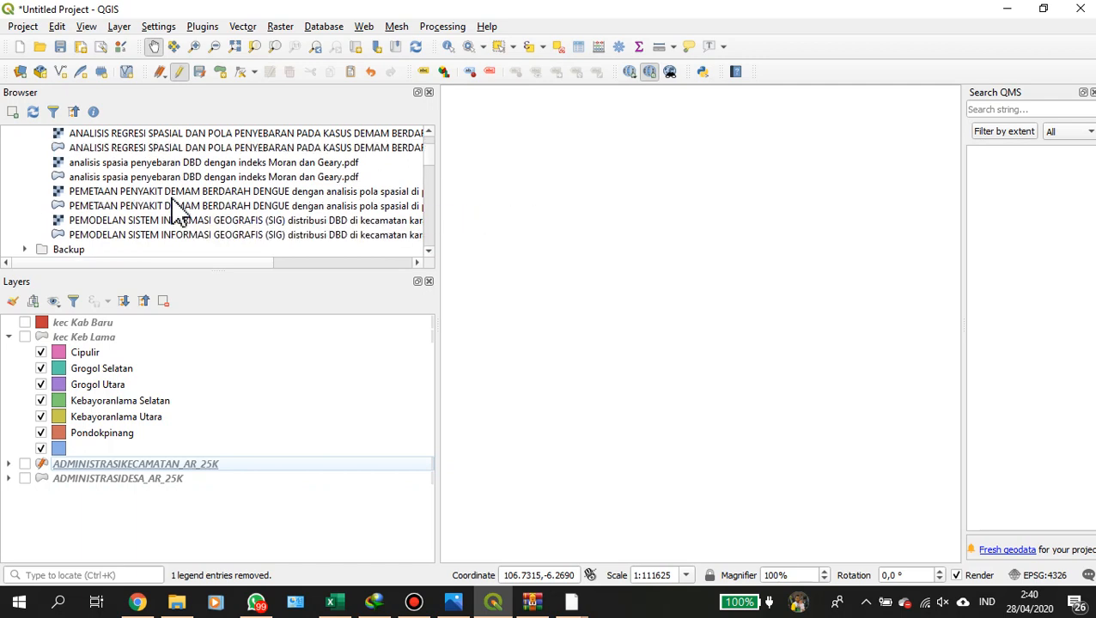
{"action": "scroll", "coordinate": [176, 210], "scroll_direction": "up", "scroll_amount": 1}
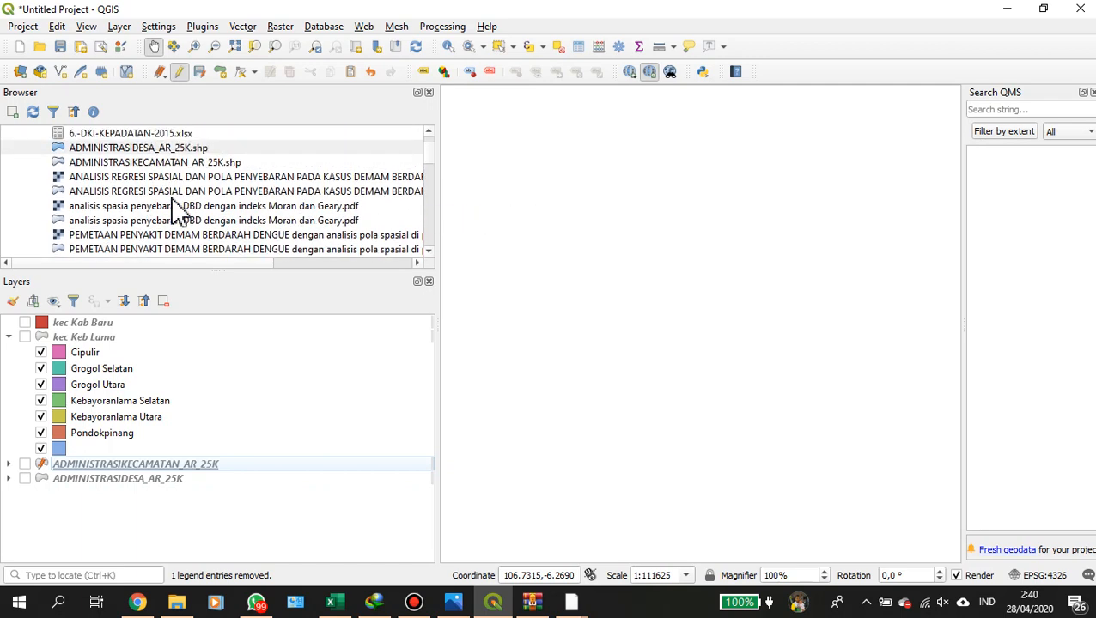
{"action": "scroll", "coordinate": [176, 210], "scroll_direction": "up", "scroll_amount": 2}
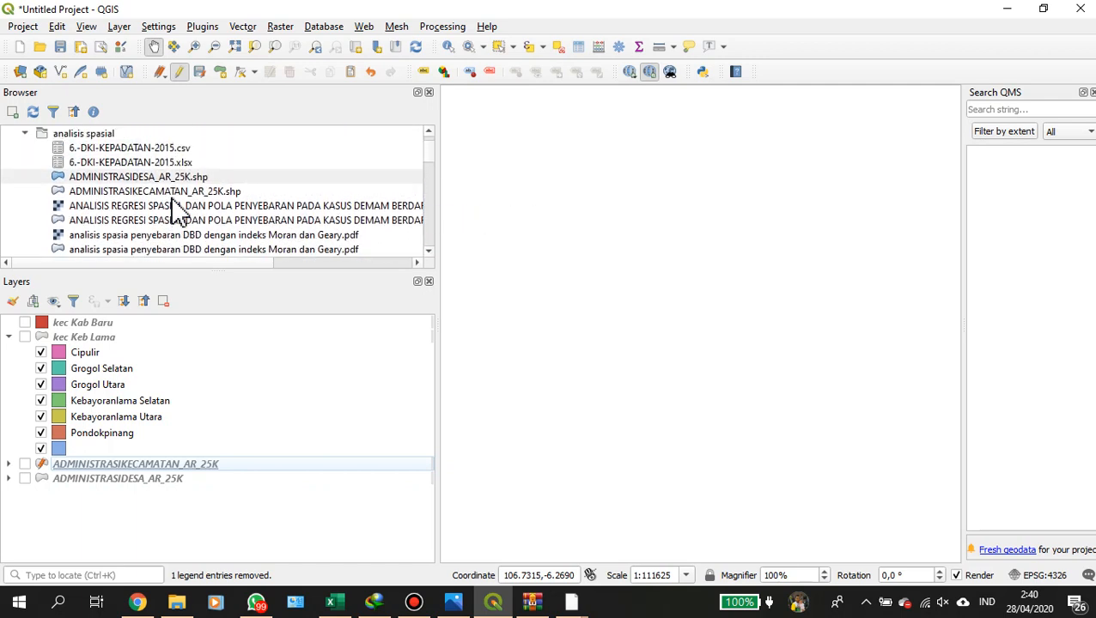
{"action": "scroll", "coordinate": [176, 210], "scroll_direction": "down", "scroll_amount": 9}
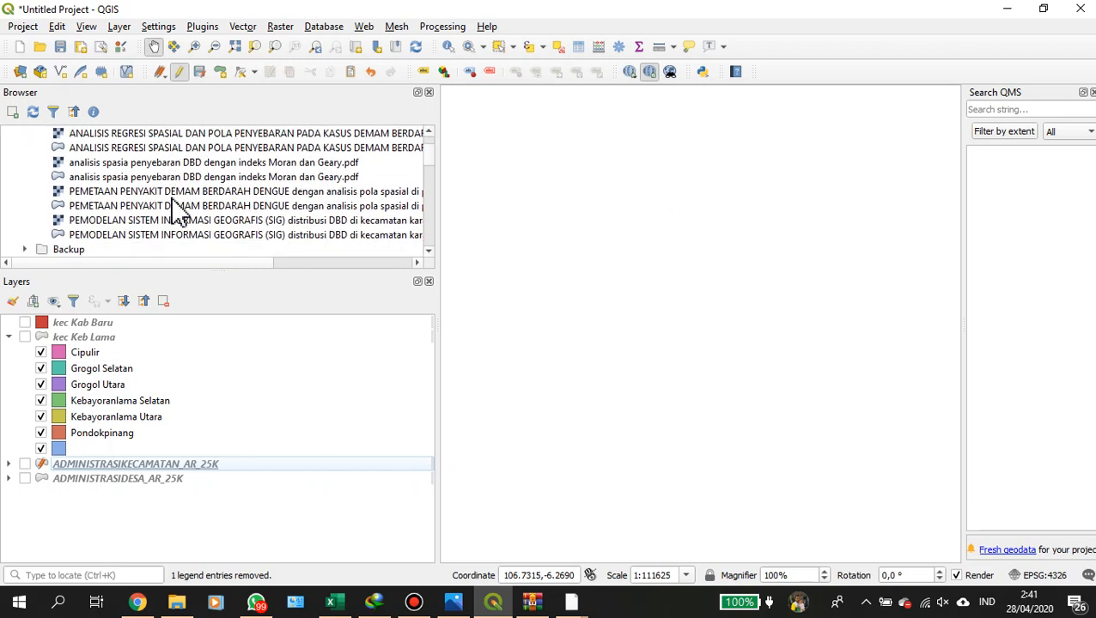
{"action": "scroll", "coordinate": [178, 211], "scroll_direction": "down", "scroll_amount": 8}
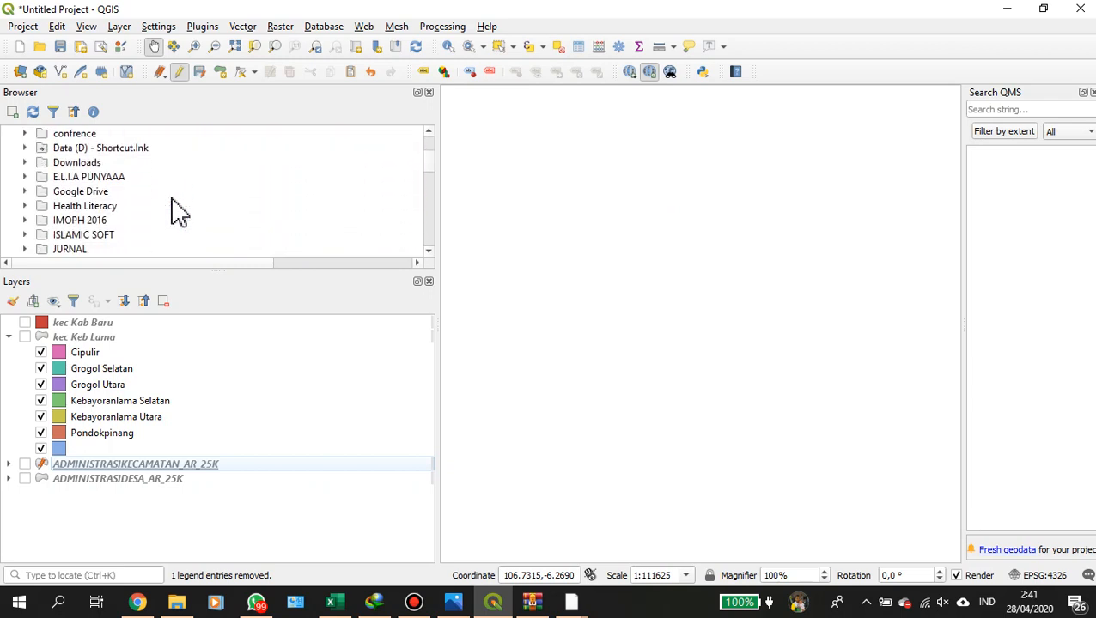
{"action": "scroll", "coordinate": [178, 211], "scroll_direction": "down", "scroll_amount": 9}
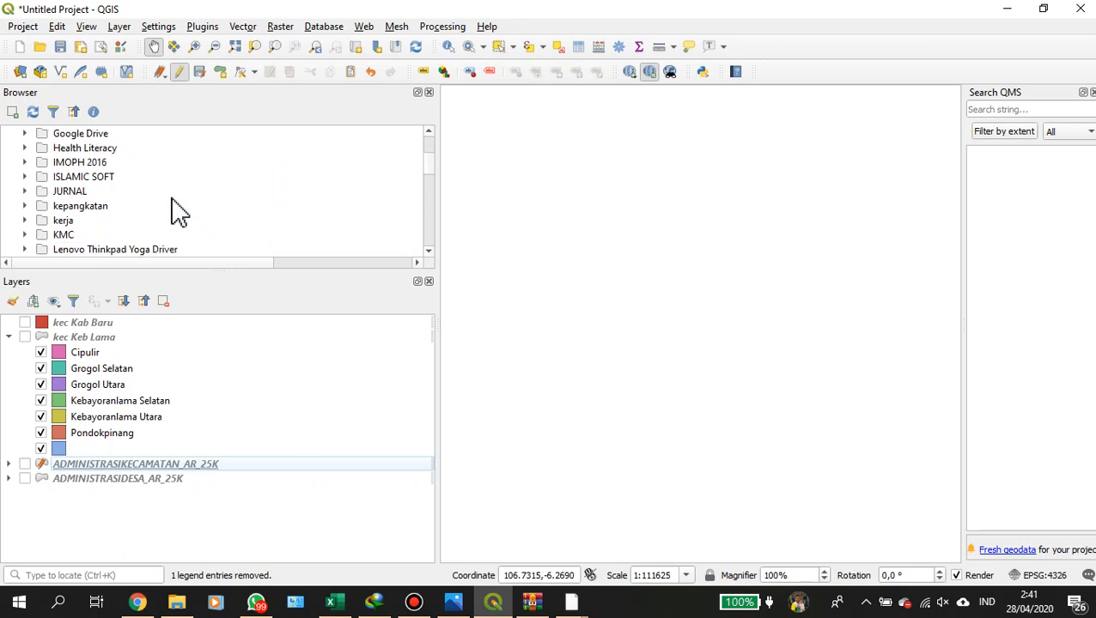
{"action": "scroll", "coordinate": [178, 210], "scroll_direction": "down", "scroll_amount": 9}
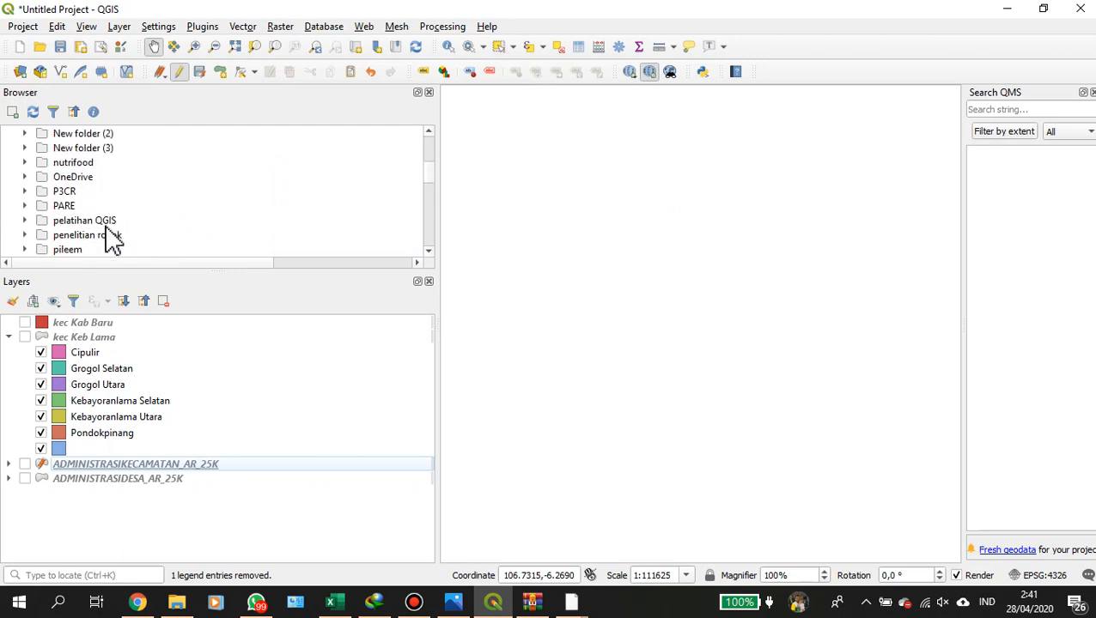
{"action": "double_click", "coordinate": [106, 223]}
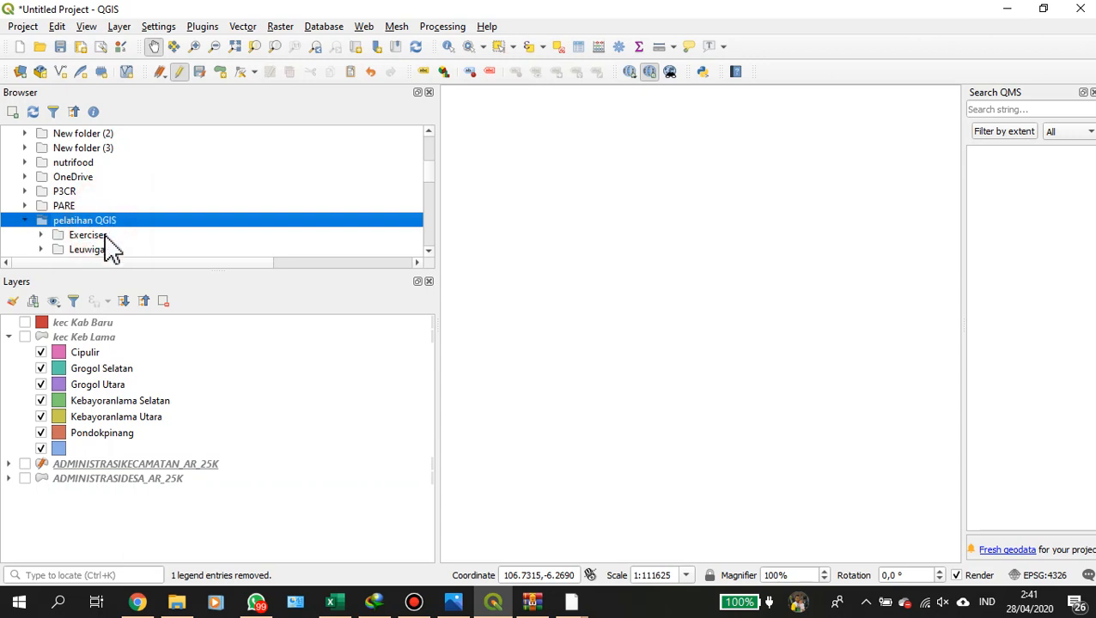
Add ADMINISTRASIDESA_AR_25K.shp from the jaksel - administrasi desa folder inside Exercises to the project.
{"action": "scroll", "coordinate": [106, 237], "scroll_direction": "down", "scroll_amount": 1}
{"action": "scroll", "coordinate": [110, 245], "scroll_direction": "down", "scroll_amount": 3}
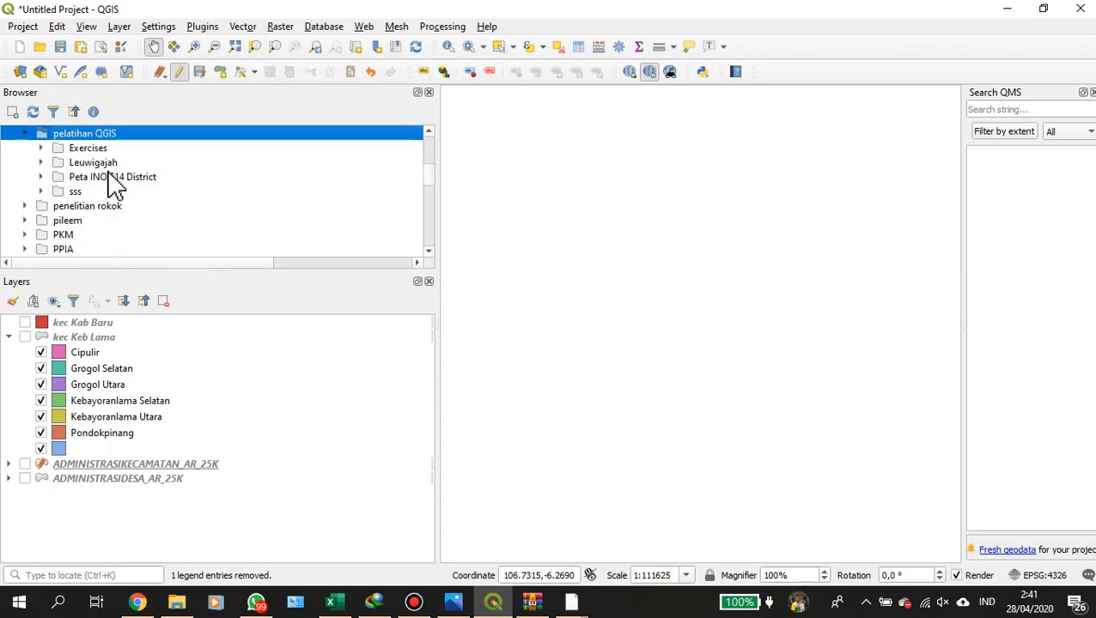
{"action": "left_click", "coordinate": [96, 149]}
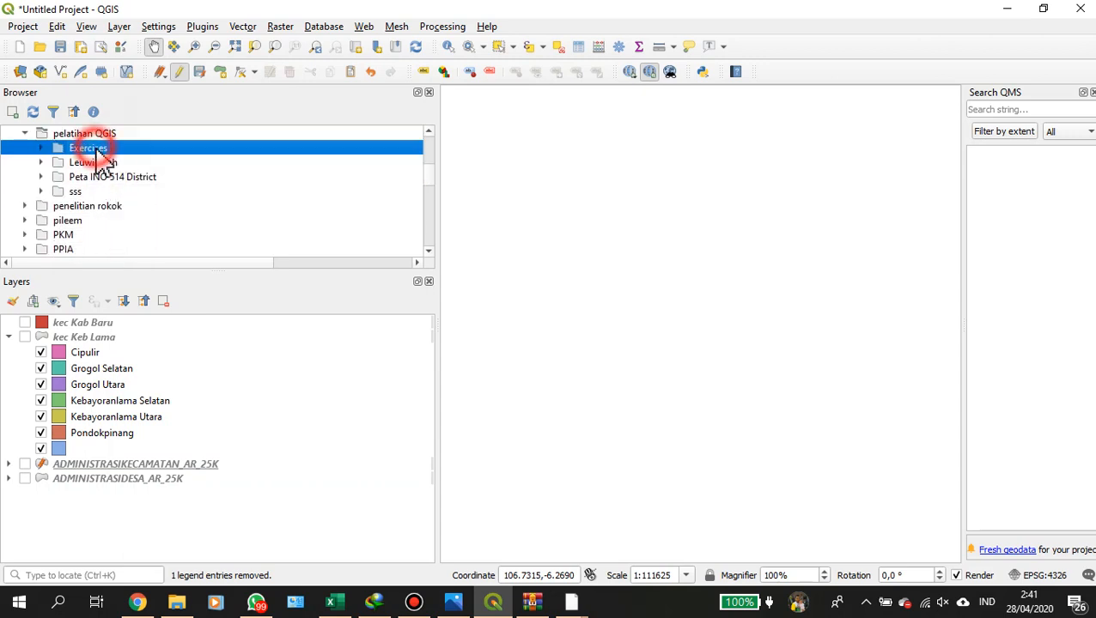
{"action": "double_click", "coordinate": [96, 150]}
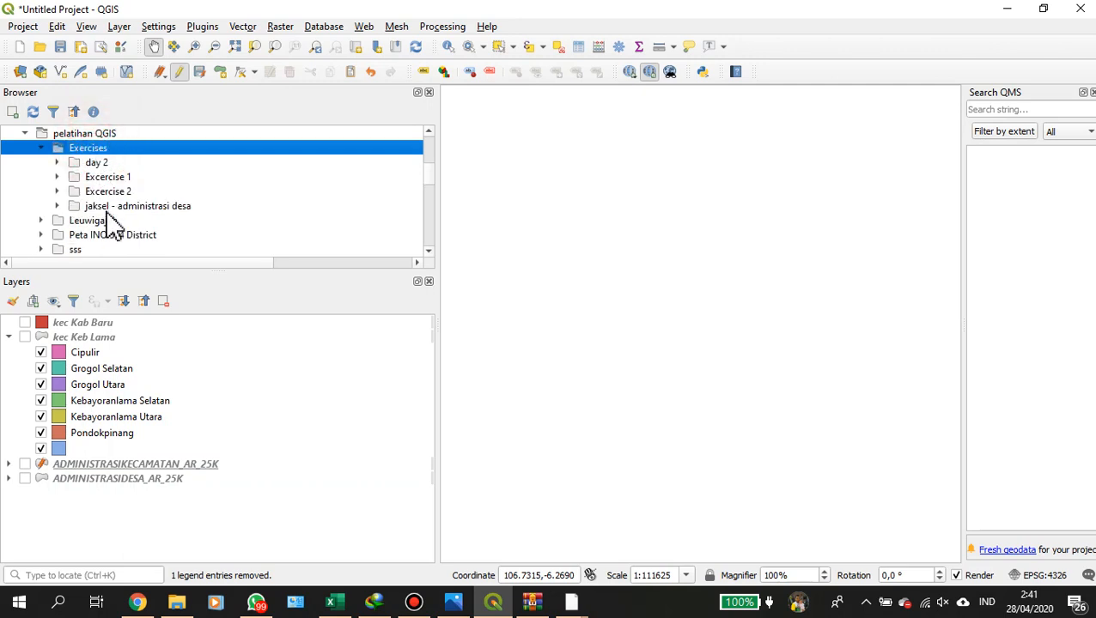
{"action": "double_click", "coordinate": [109, 211]}
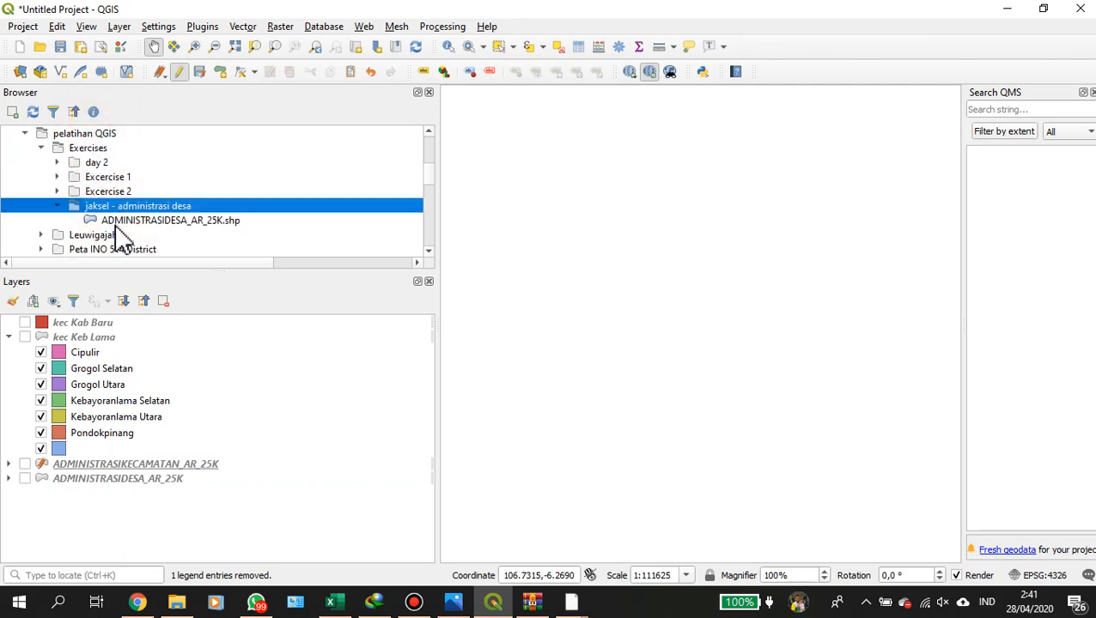
{"action": "left_click", "coordinate": [115, 223]}
{"action": "double_click", "coordinate": [116, 226]}
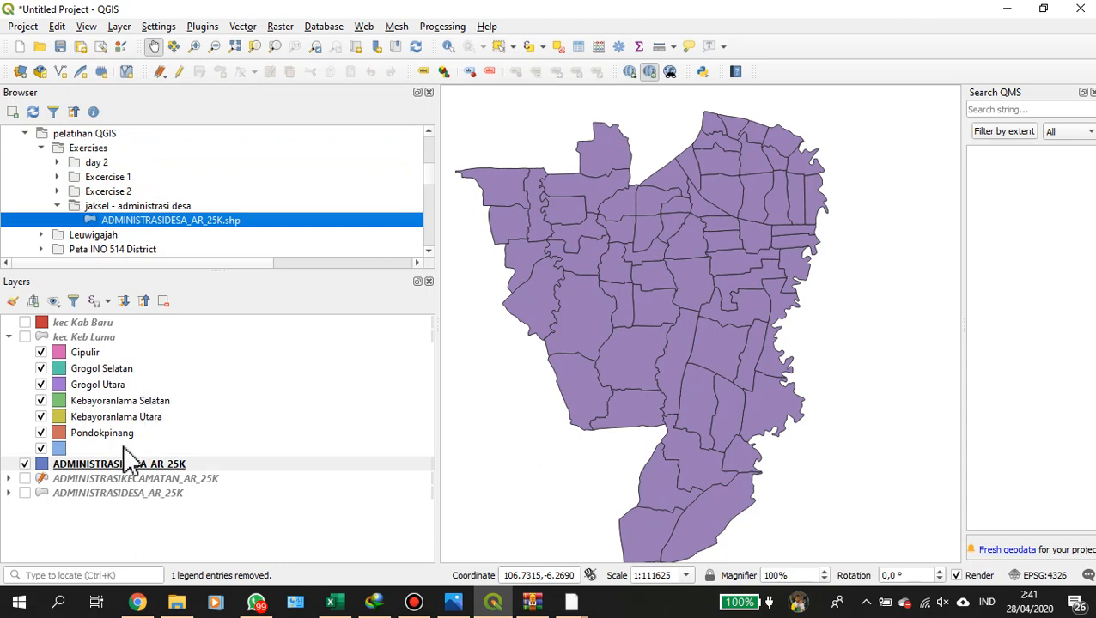
Open the attribute table of the newly added ADMINISTRASIDESA_AR_25K layer and sort it ascending by the no field.
{"action": "left_click", "coordinate": [103, 465]}
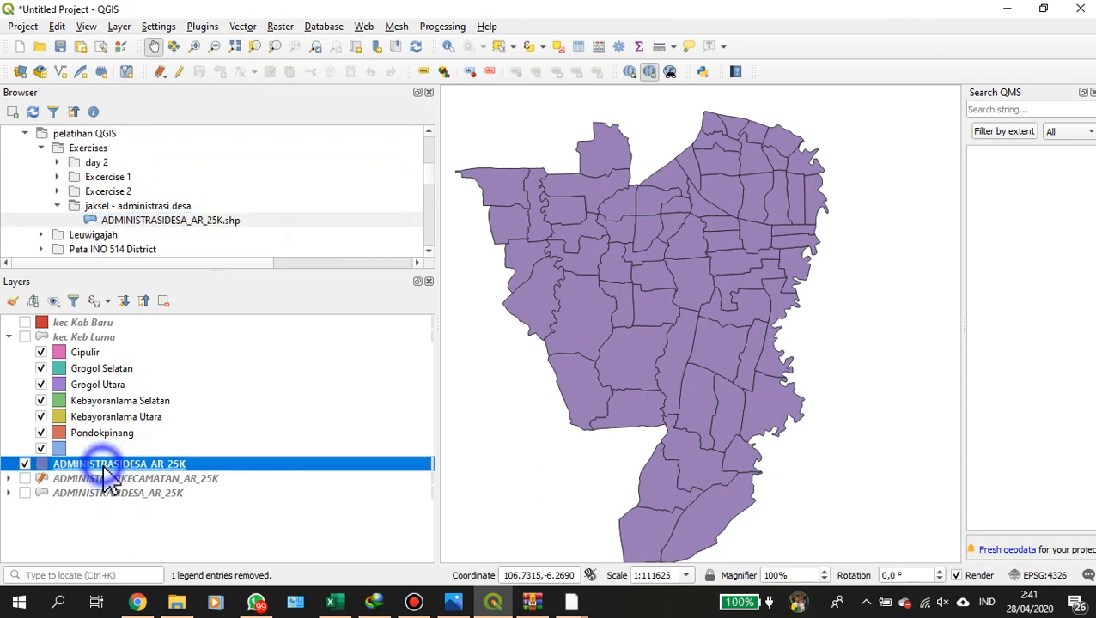
{"action": "right_click", "coordinate": [105, 464]}
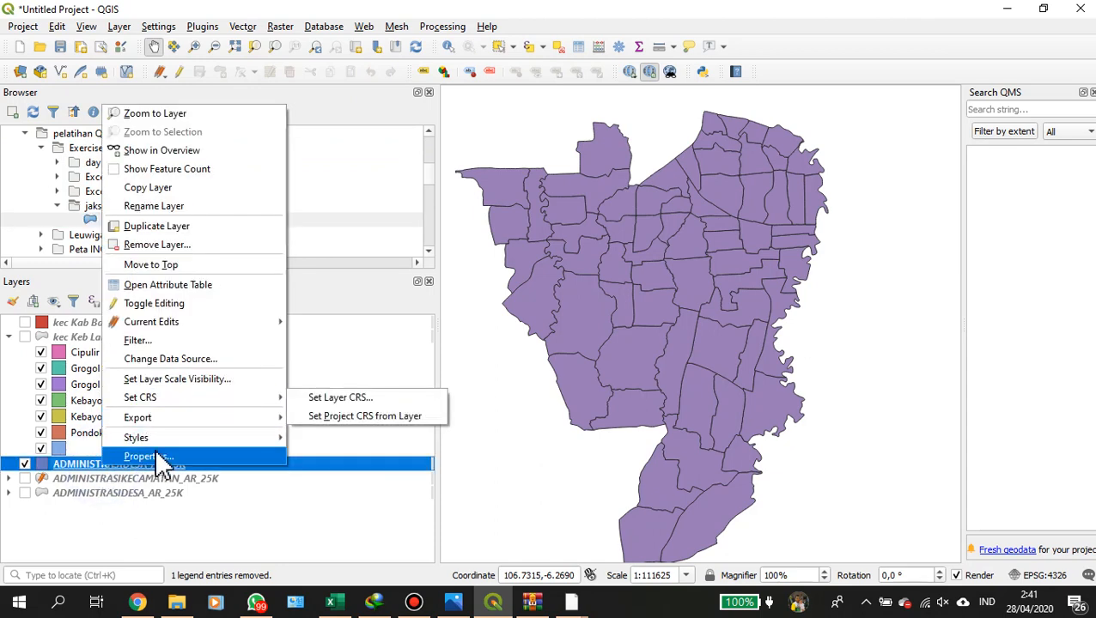
{"action": "left_click", "coordinate": [164, 283]}
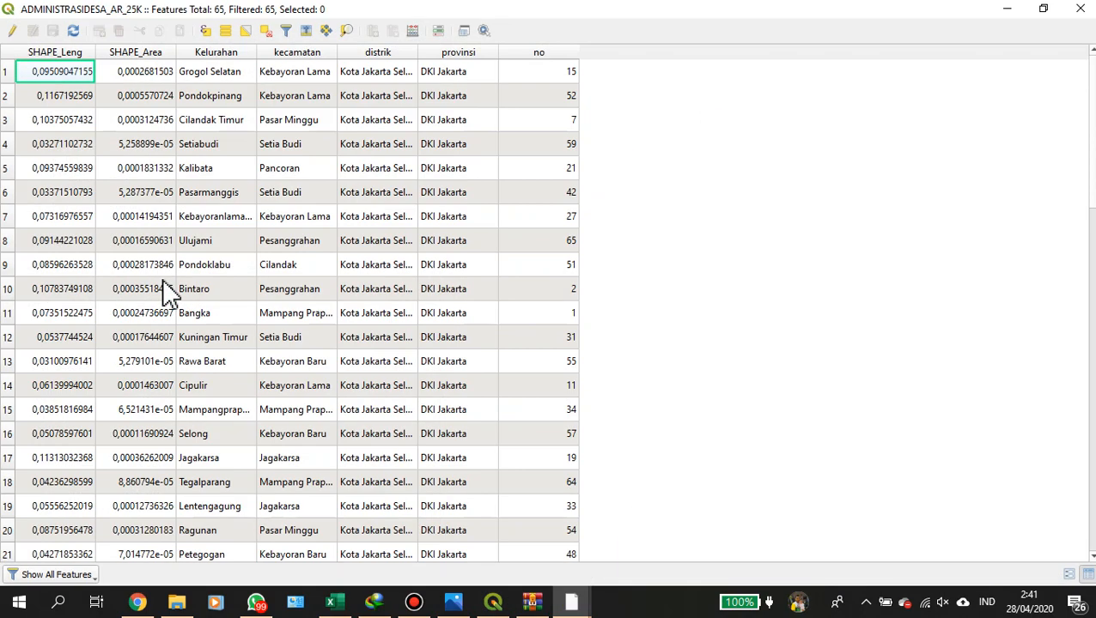
{"action": "left_click", "coordinate": [548, 54]}
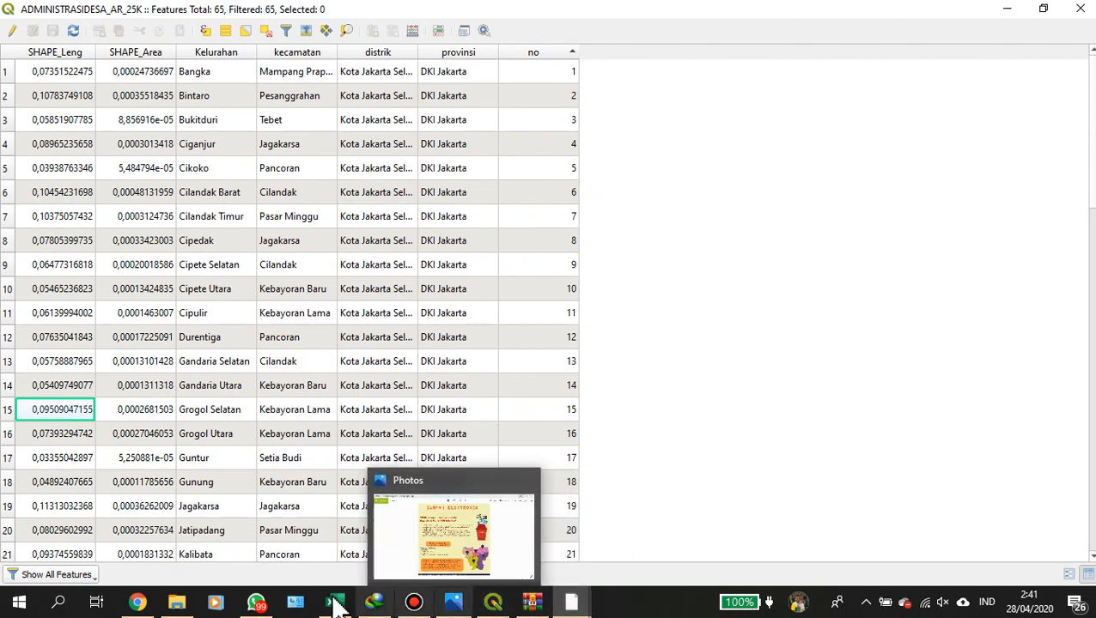
Switch to the 2015 density workbook in Excel and arrange its window beside the attribute table without covering the no field.
{"action": "mouse_move", "coordinate": [340, 609]}
{"action": "left_click", "coordinate": [337, 548]}
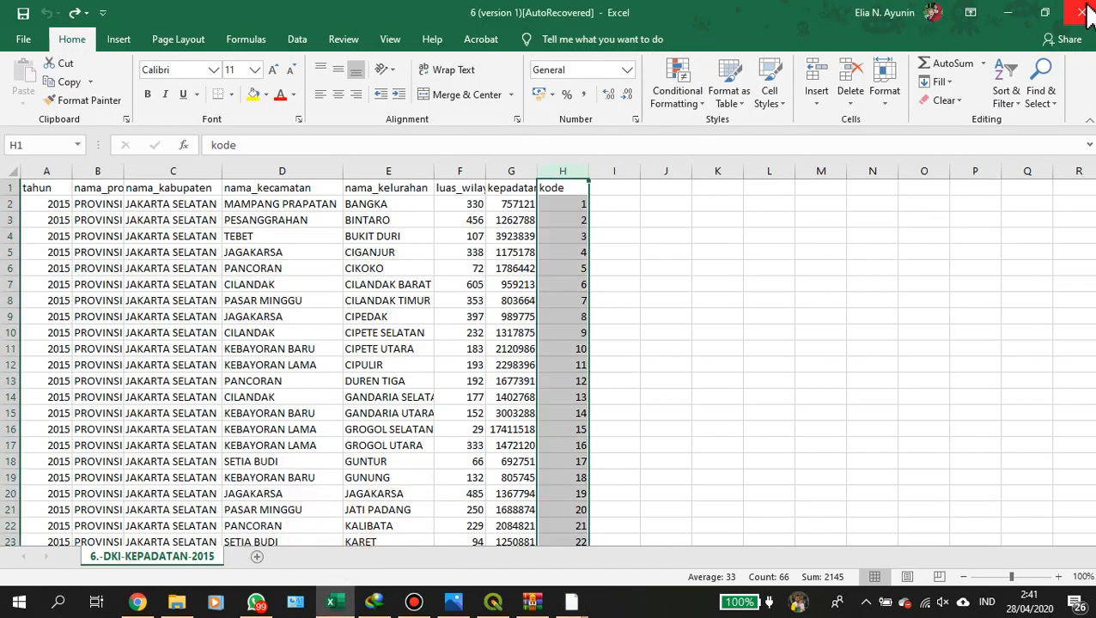
{"action": "left_click", "coordinate": [1044, 12]}
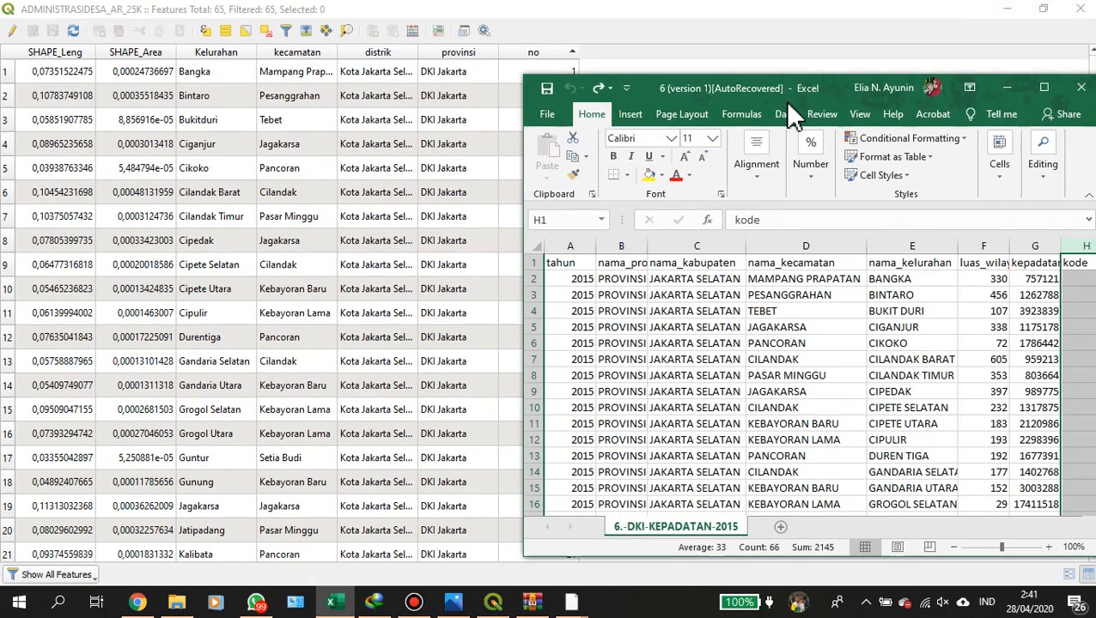
{"action": "left_click_drag", "start_coordinate": [794, 64], "coordinate": [788, 7]}
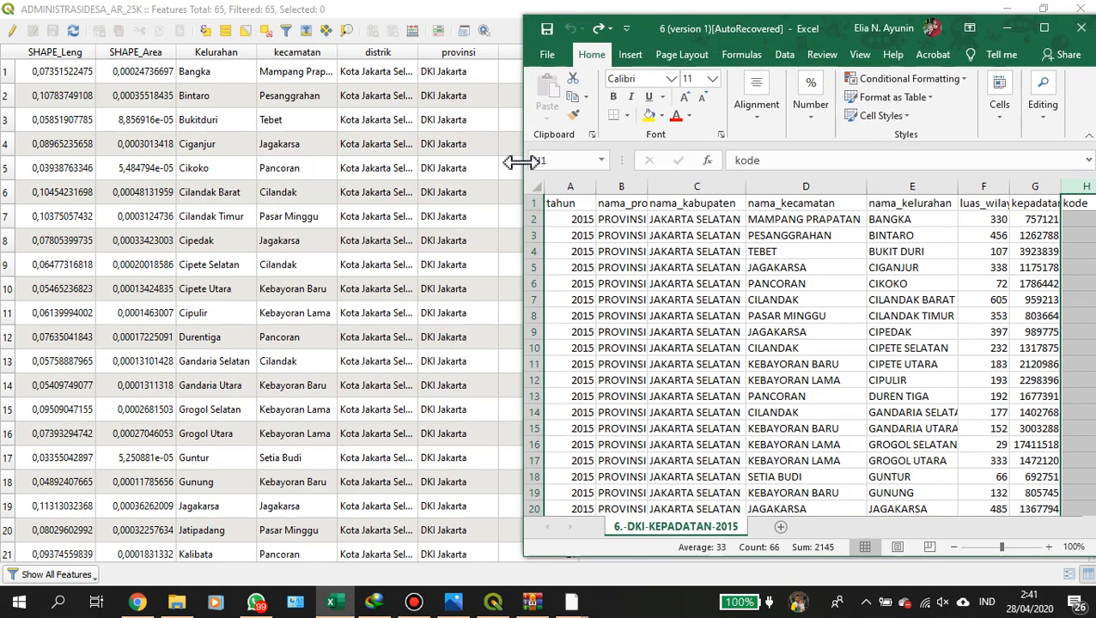
{"action": "left_click_drag", "start_coordinate": [518, 161], "coordinate": [592, 147]}
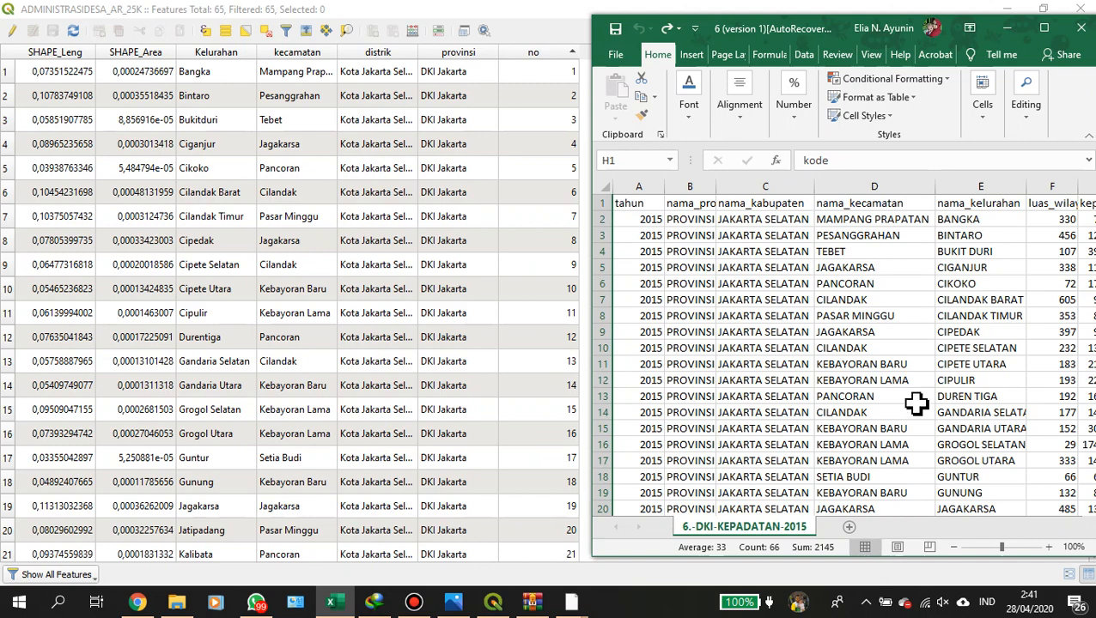
Compare the workbook's kode and nama_kelurahan columns with the attribute table's no and Kelurahan fields down to the last rows.
{"action": "left_click_drag", "start_coordinate": [874, 205], "coordinate": [878, 215]}
{"action": "key", "text": "Right"}
{"action": "key", "text": "Right"}
{"action": "key", "text": "Right"}
{"action": "key", "text": "Right"}
{"action": "key", "text": "Right"}
{"action": "key", "text": "Right"}
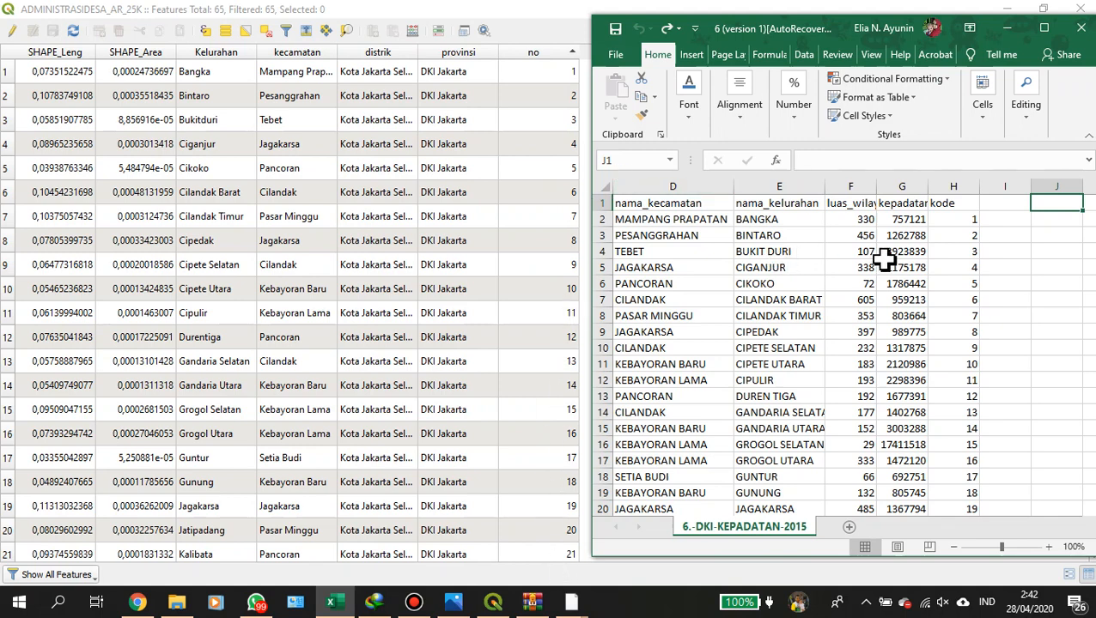
{"action": "left_click", "coordinate": [955, 217]}
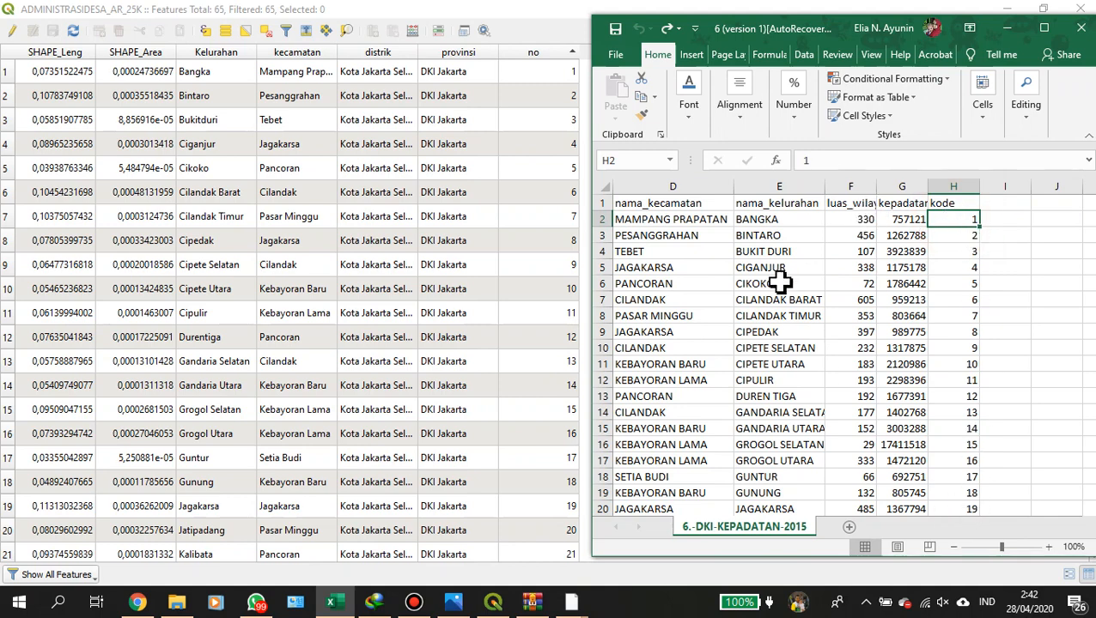
{"action": "double_click", "coordinate": [772, 219]}
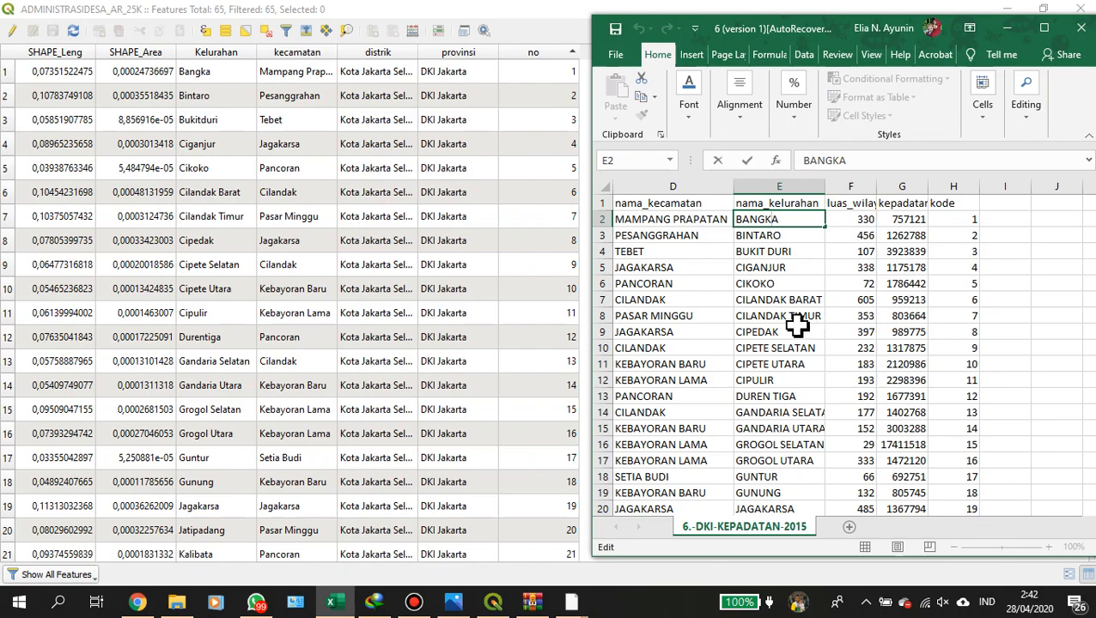
{"action": "scroll", "coordinate": [797, 324], "scroll_direction": "down", "scroll_amount": 16}
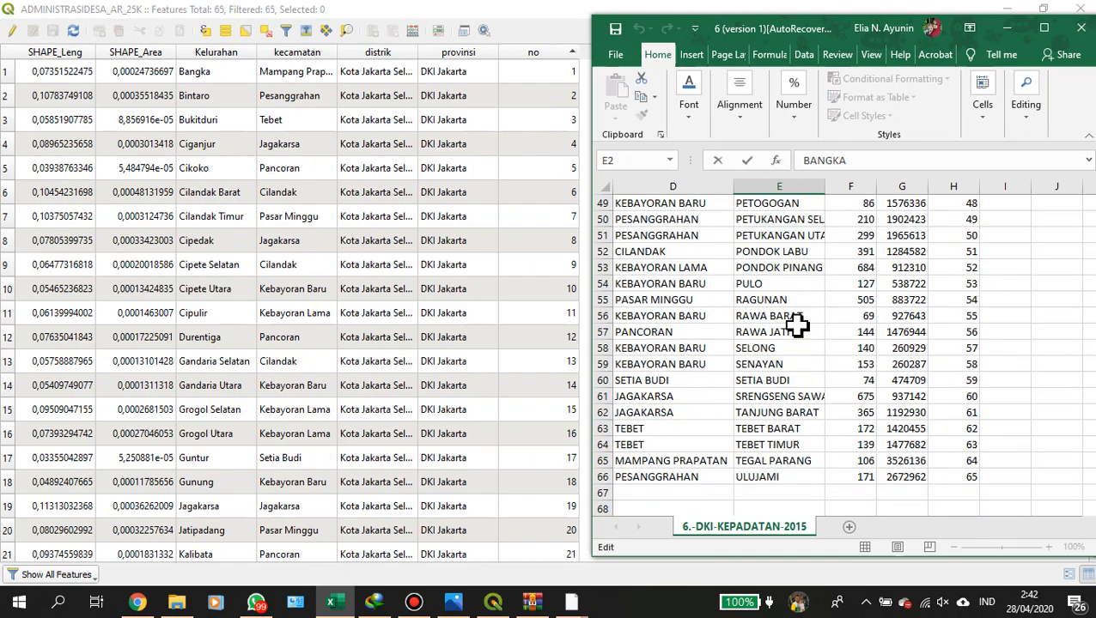
{"action": "scroll", "coordinate": [413, 361], "scroll_direction": "down", "scroll_amount": 10}
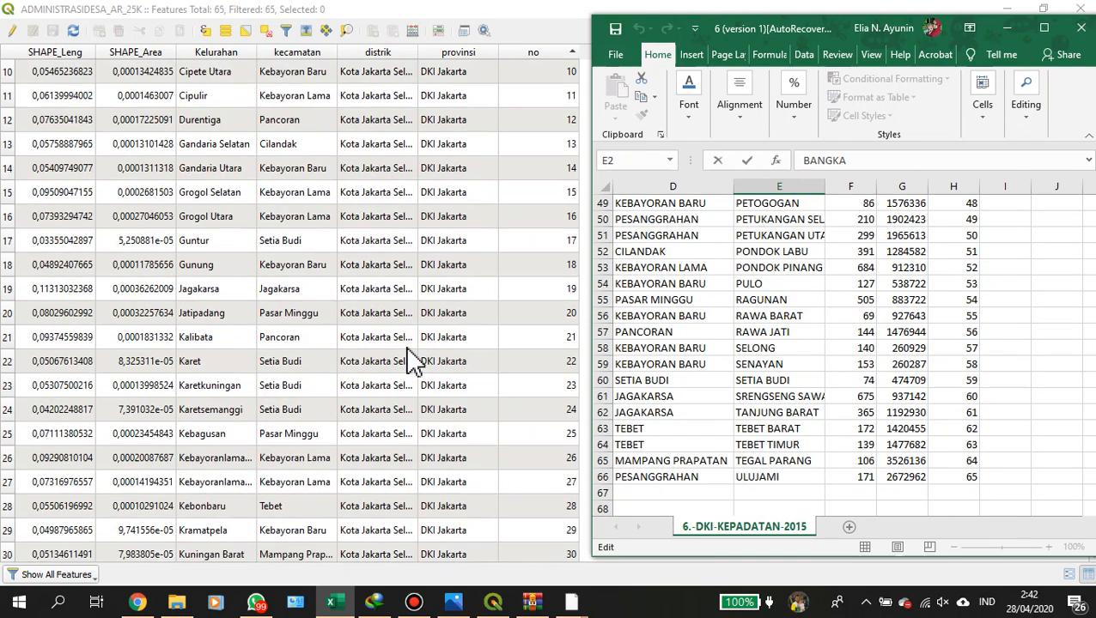
{"action": "scroll", "coordinate": [413, 361], "scroll_direction": "down", "scroll_amount": 5}
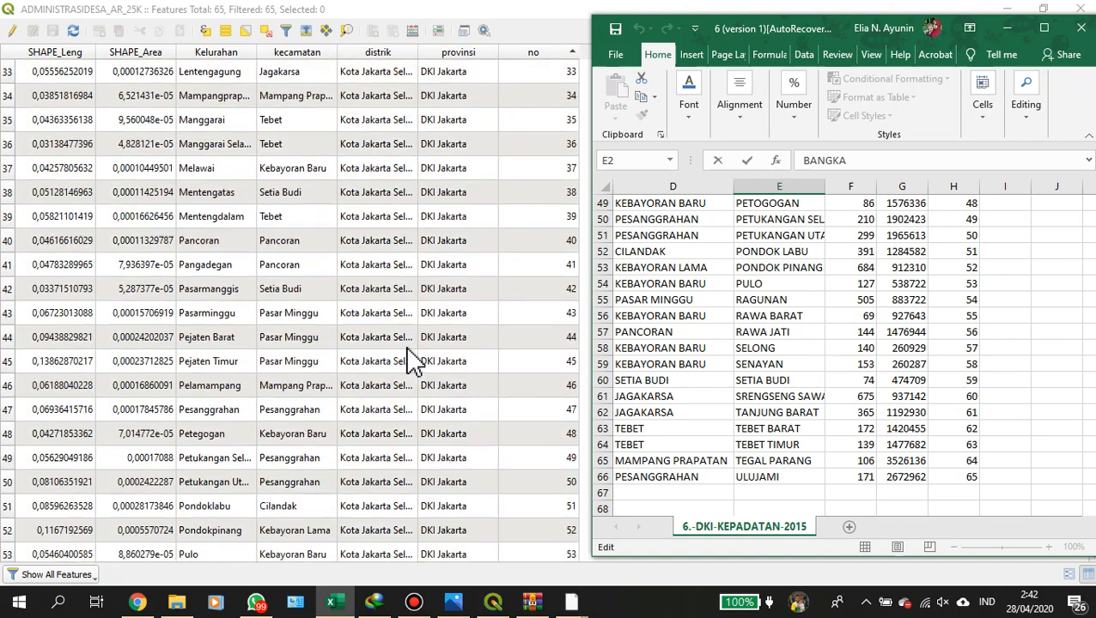
{"action": "scroll", "coordinate": [413, 361], "scroll_direction": "down", "scroll_amount": 1}
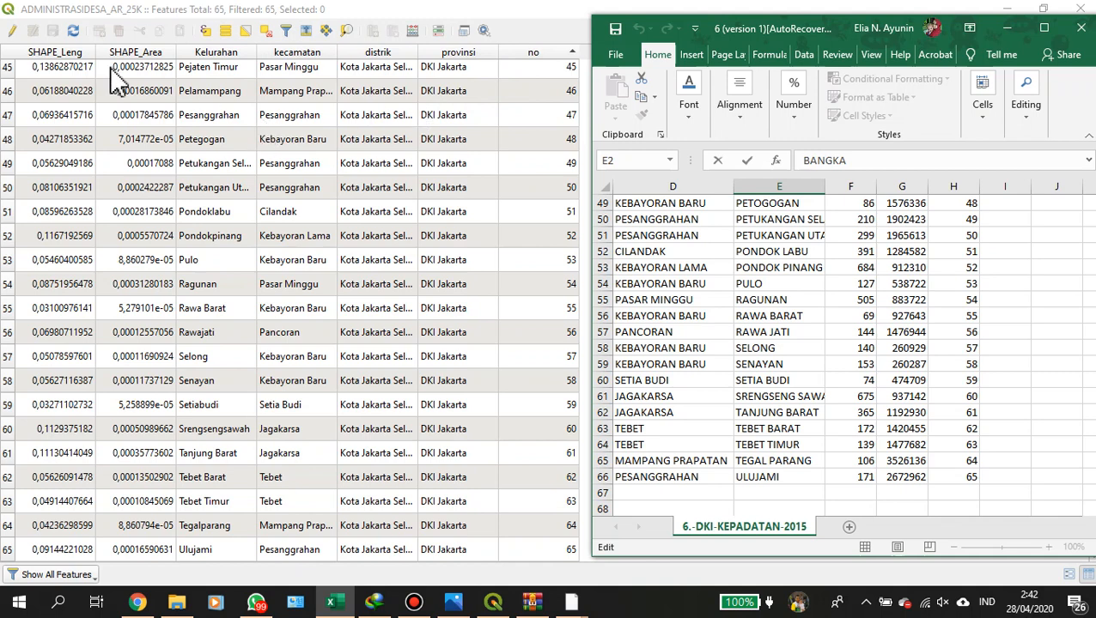
{"action": "left_click", "coordinate": [211, 35]}
{"action": "left_click", "coordinate": [210, 36]}
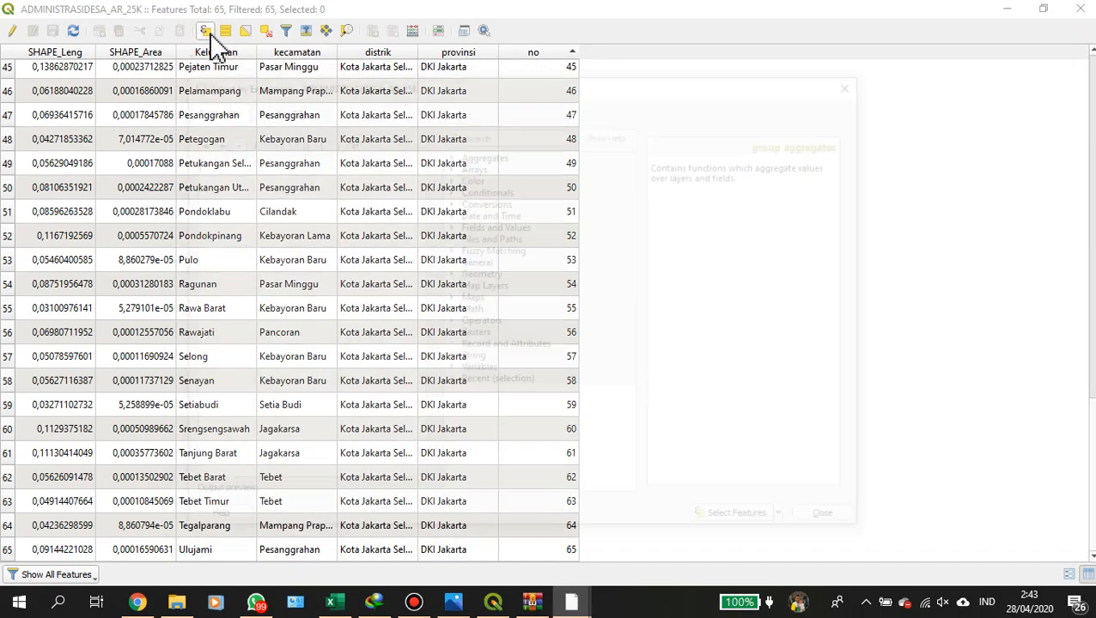
{"action": "left_click", "coordinate": [211, 35]}
{"action": "left_click", "coordinate": [210, 35]}
{"action": "left_click", "coordinate": [210, 35]}
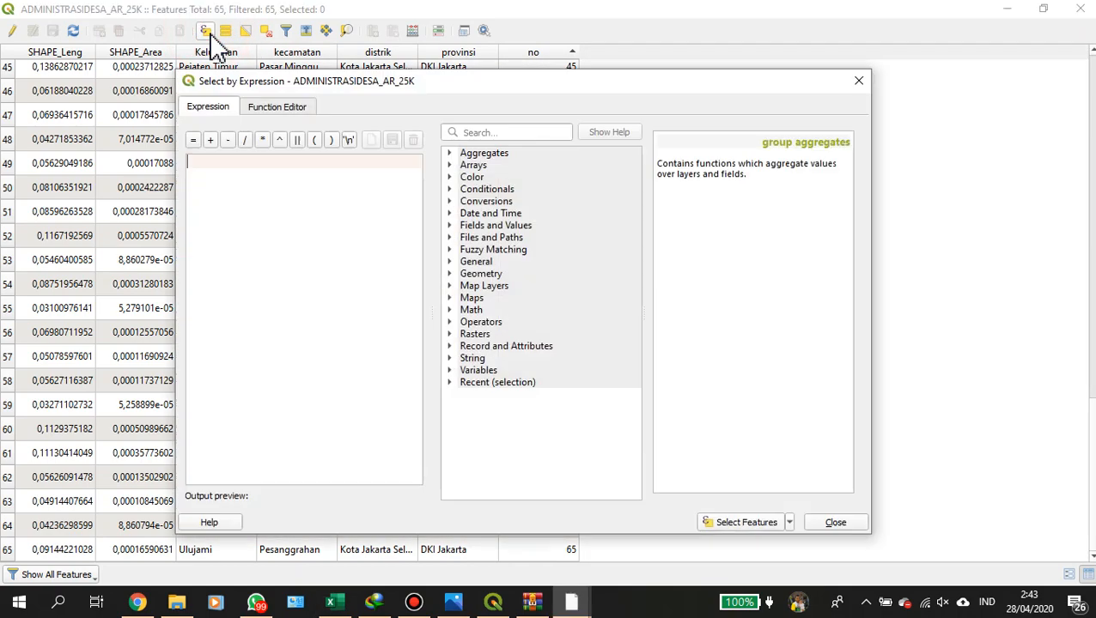
{"action": "mouse_move", "coordinate": [571, 603]}
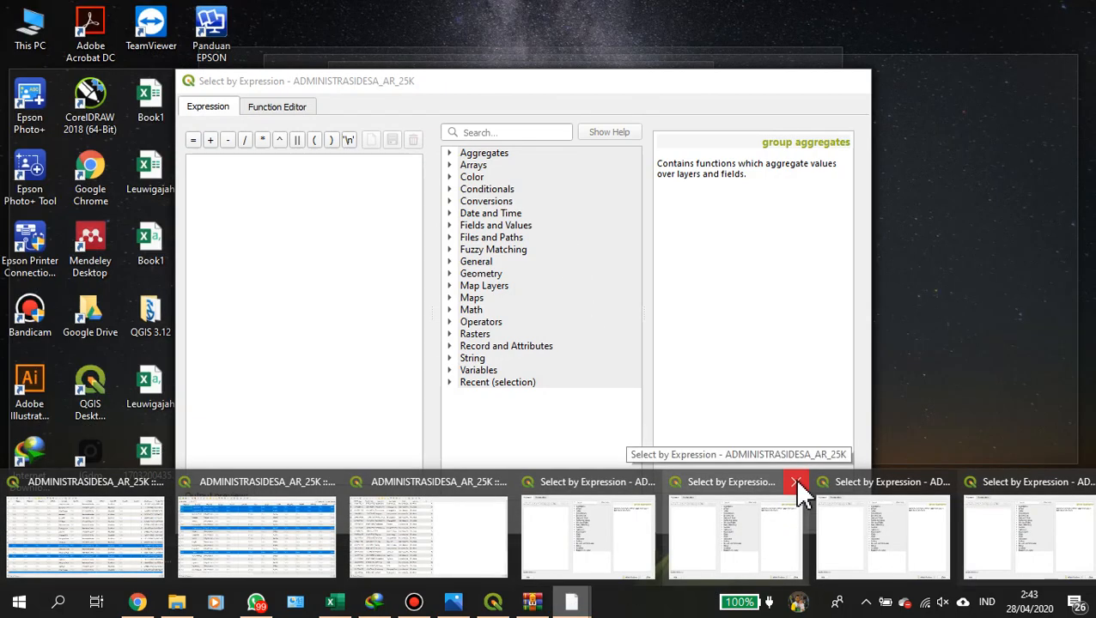
{"action": "left_click", "coordinate": [796, 482]}
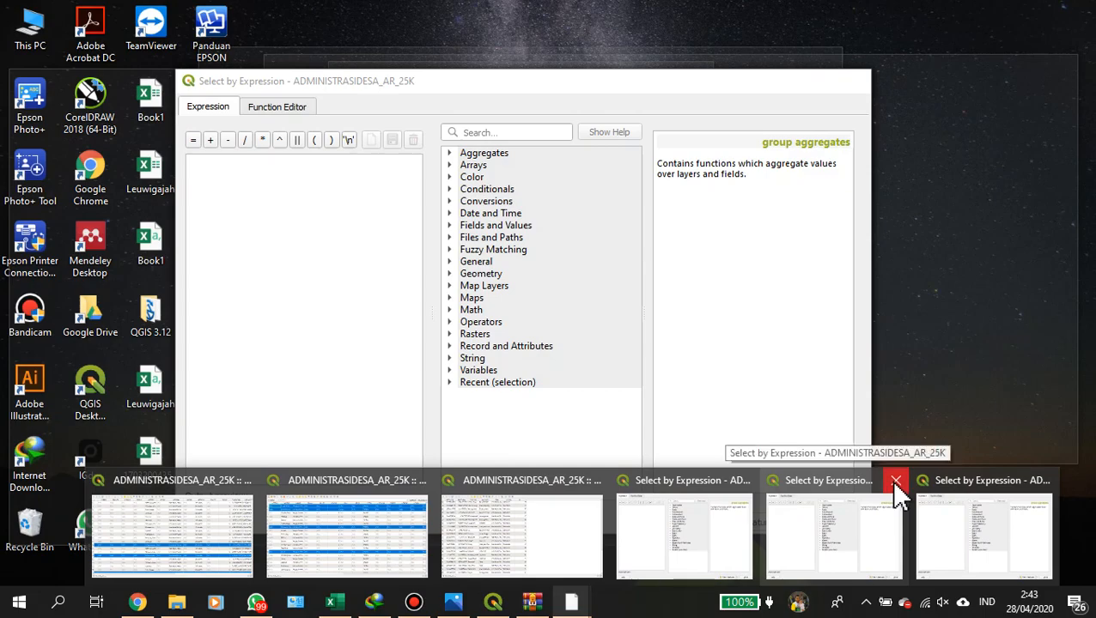
{"action": "left_click", "coordinate": [896, 483]}
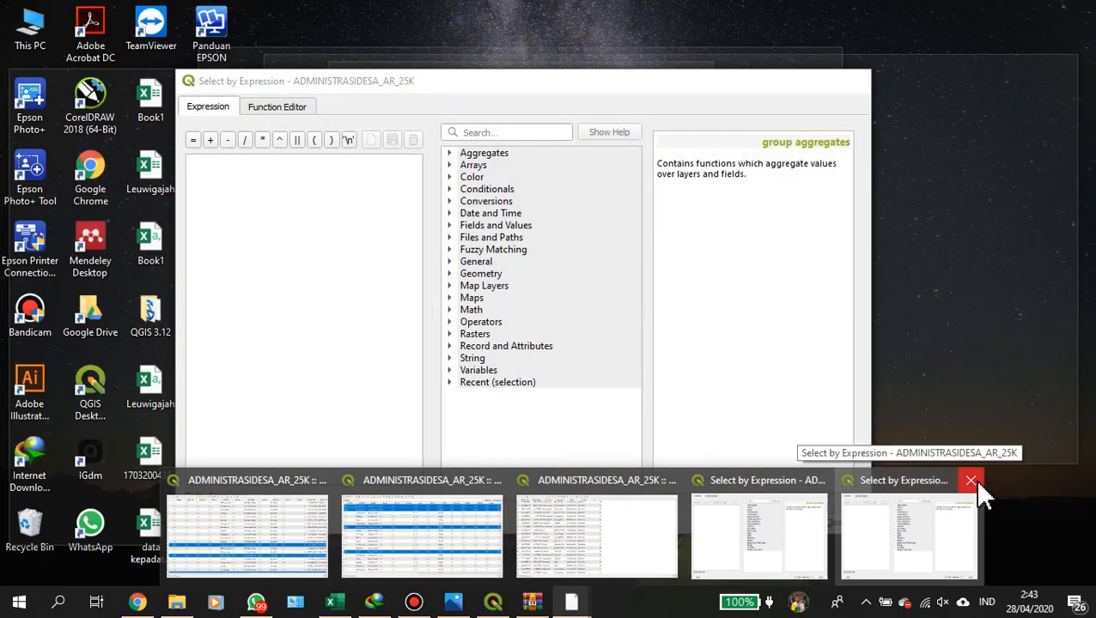
{"action": "left_click", "coordinate": [971, 481]}
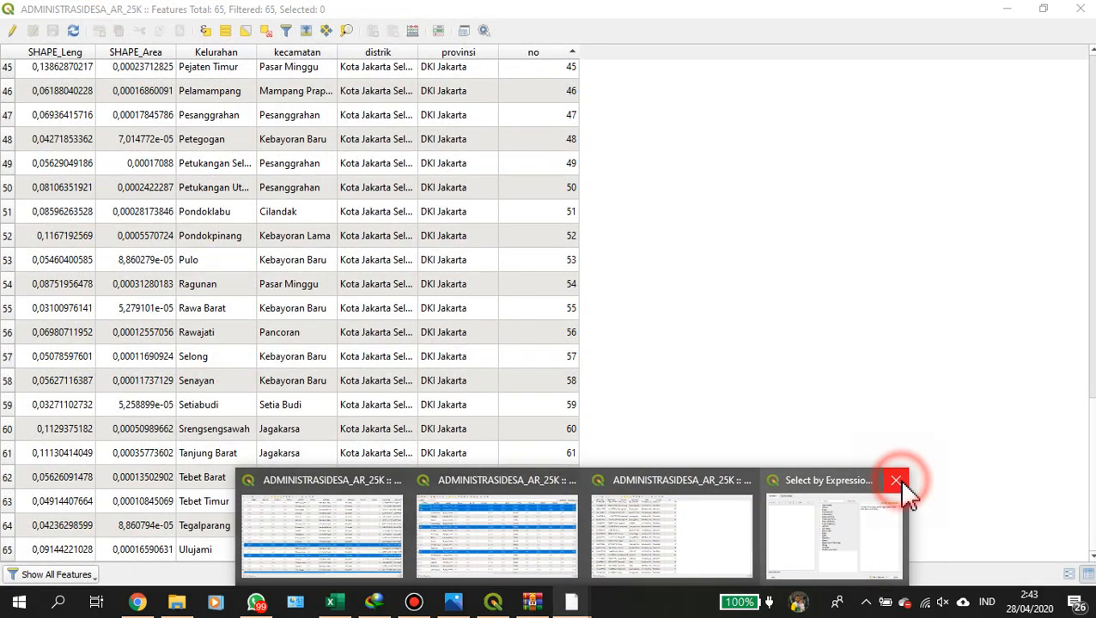
{"action": "left_click", "coordinate": [895, 481]}
Close the two older ADMINISTRASIDESA_AR_25K attribute tables, keeping only the one sorted by no.
{"action": "left_click", "coordinate": [647, 486]}
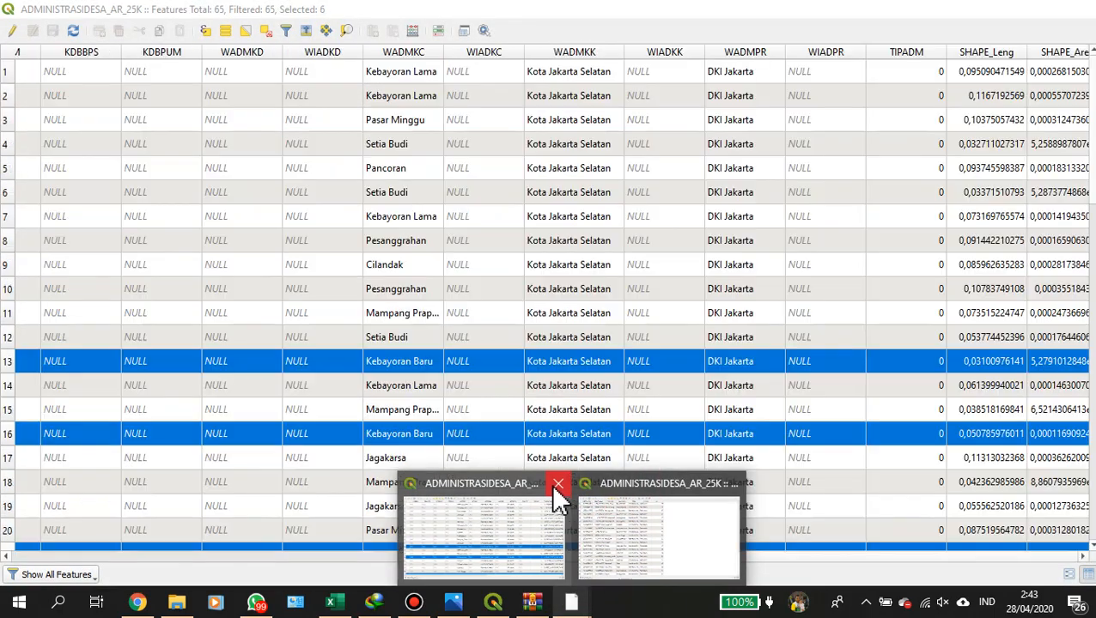
{"action": "left_click", "coordinate": [556, 485]}
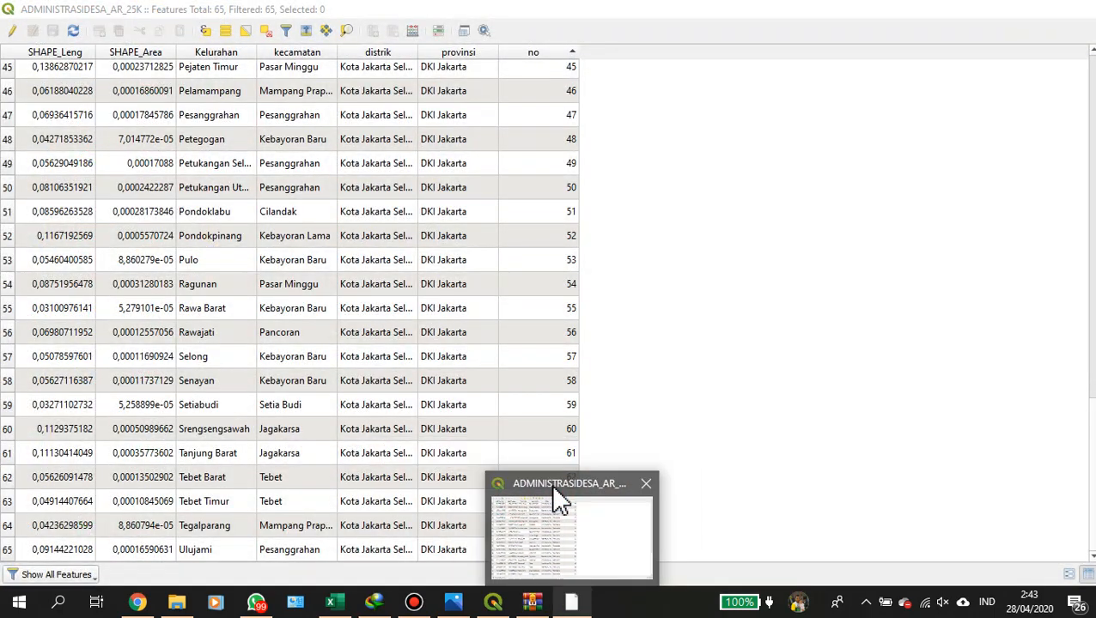
{"action": "left_click", "coordinate": [205, 32]}
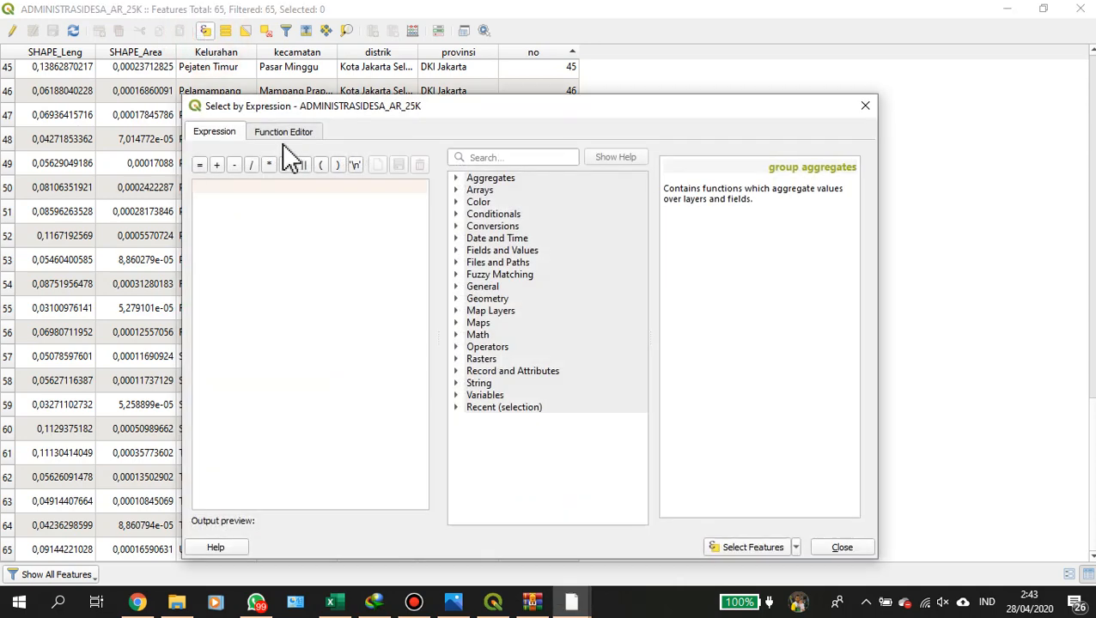
{"action": "left_click", "coordinate": [865, 106]}
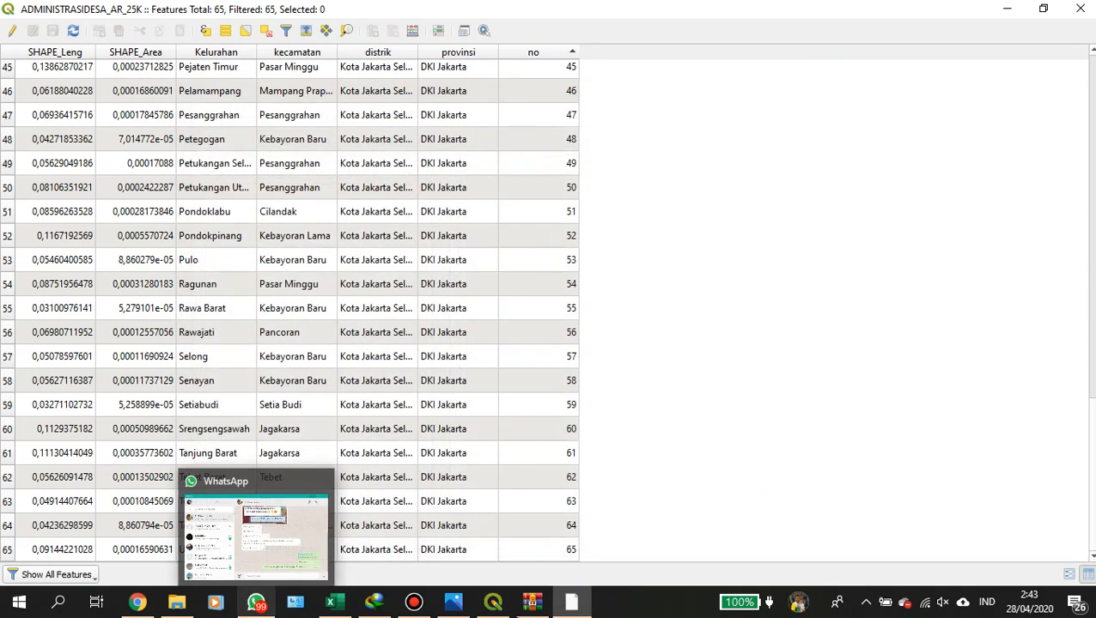
Return to the main QGIS project window and open the join settings in the ADMINISTRASIDESA_AR_25K layer's properties.
{"action": "mouse_move", "coordinate": [502, 606]}
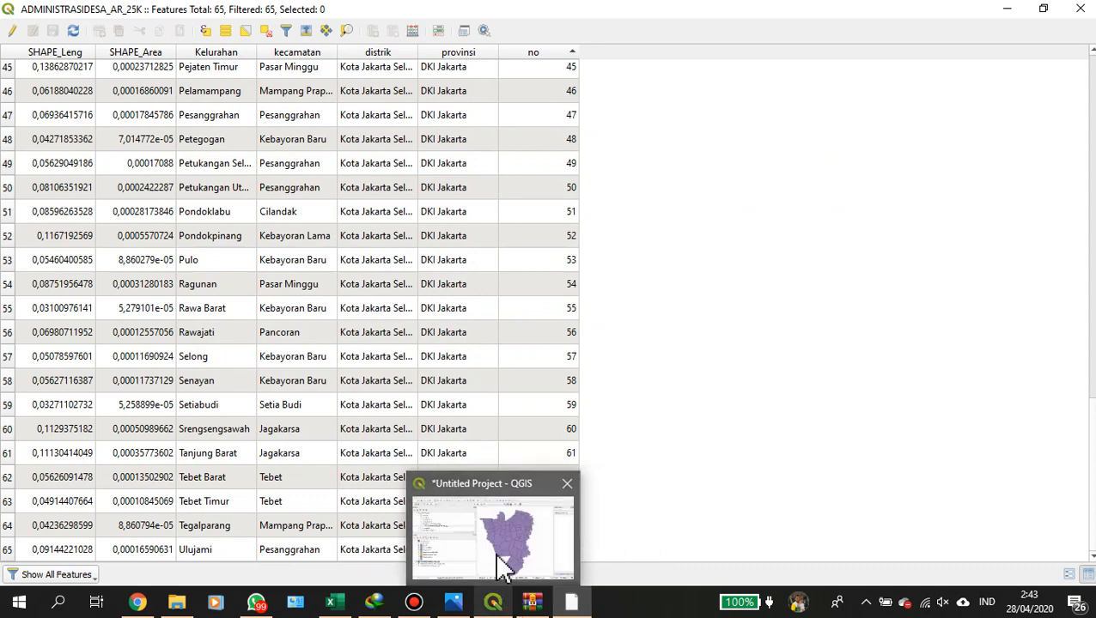
{"action": "left_click", "coordinate": [502, 558]}
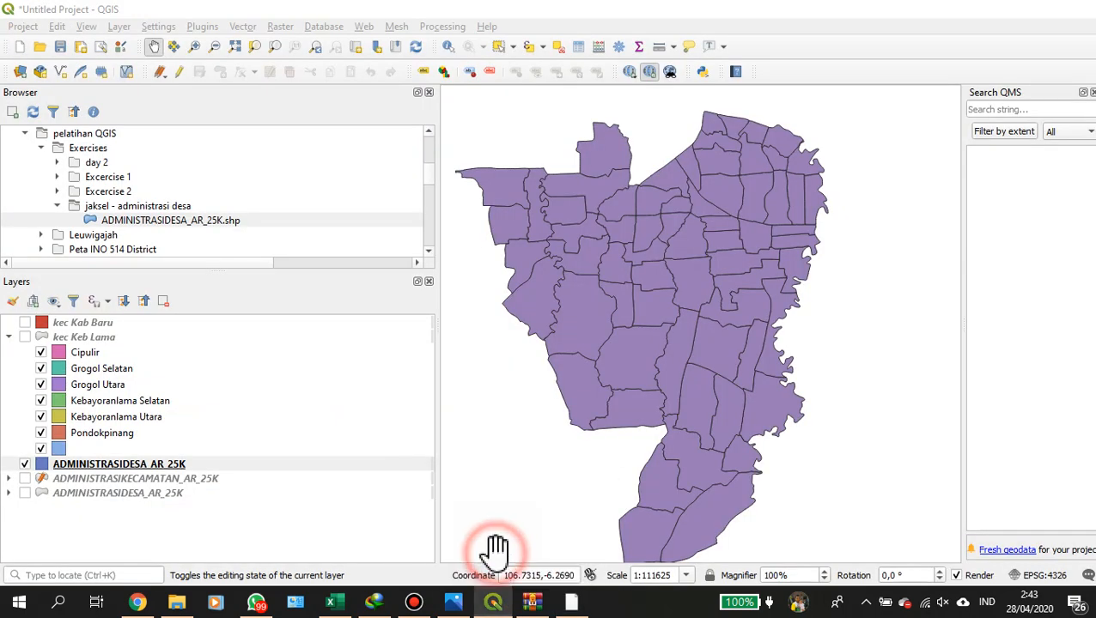
{"action": "right_click", "coordinate": [155, 471]}
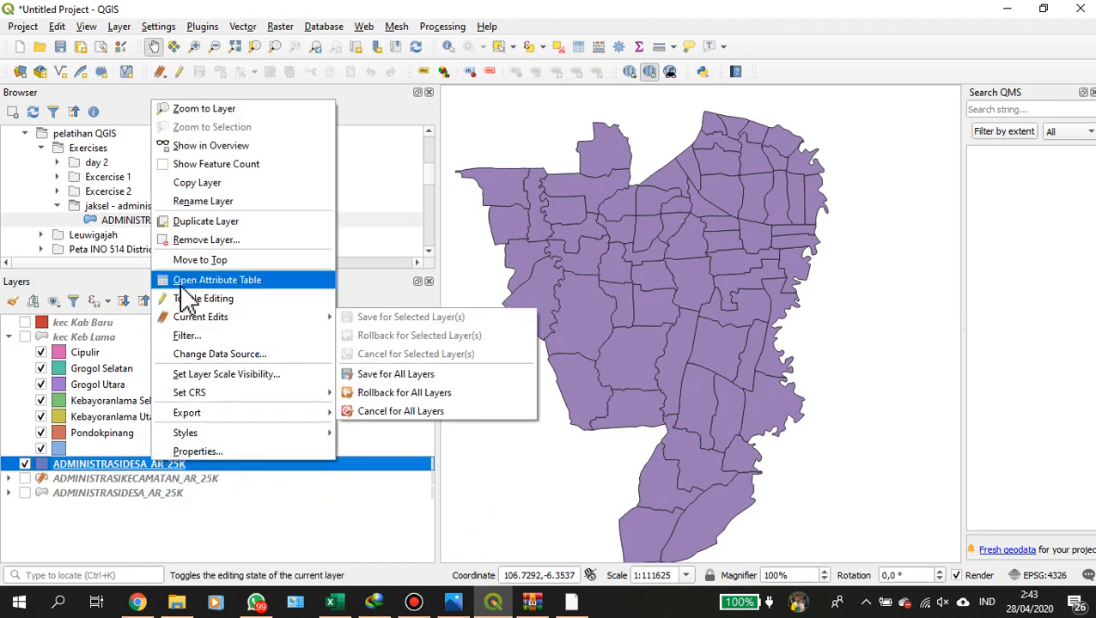
{"action": "left_click", "coordinate": [233, 451]}
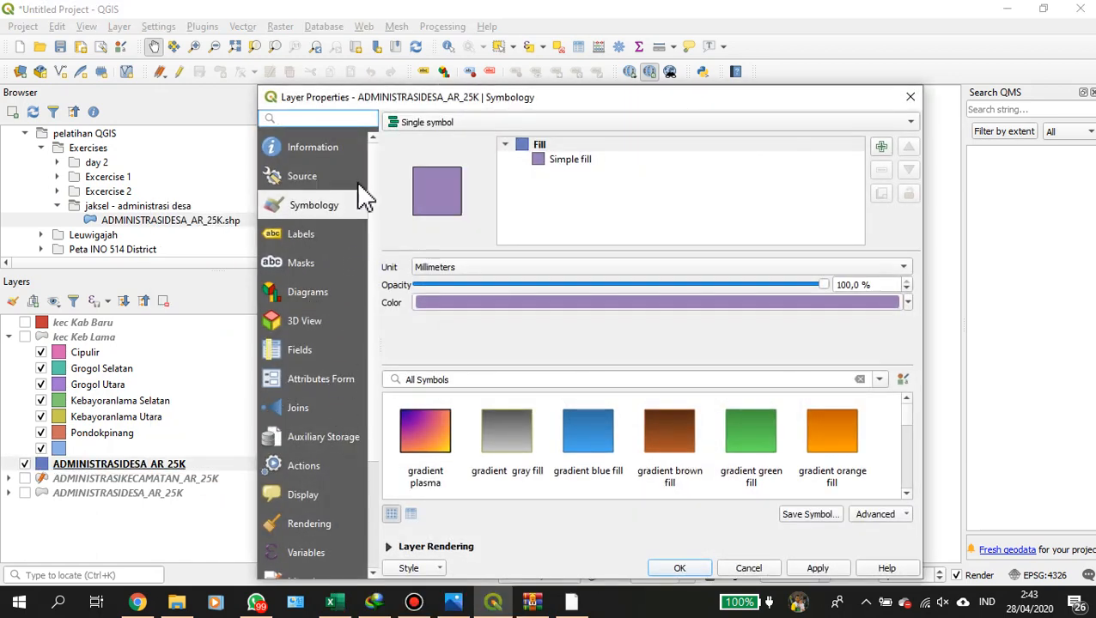
{"action": "left_click", "coordinate": [299, 411]}
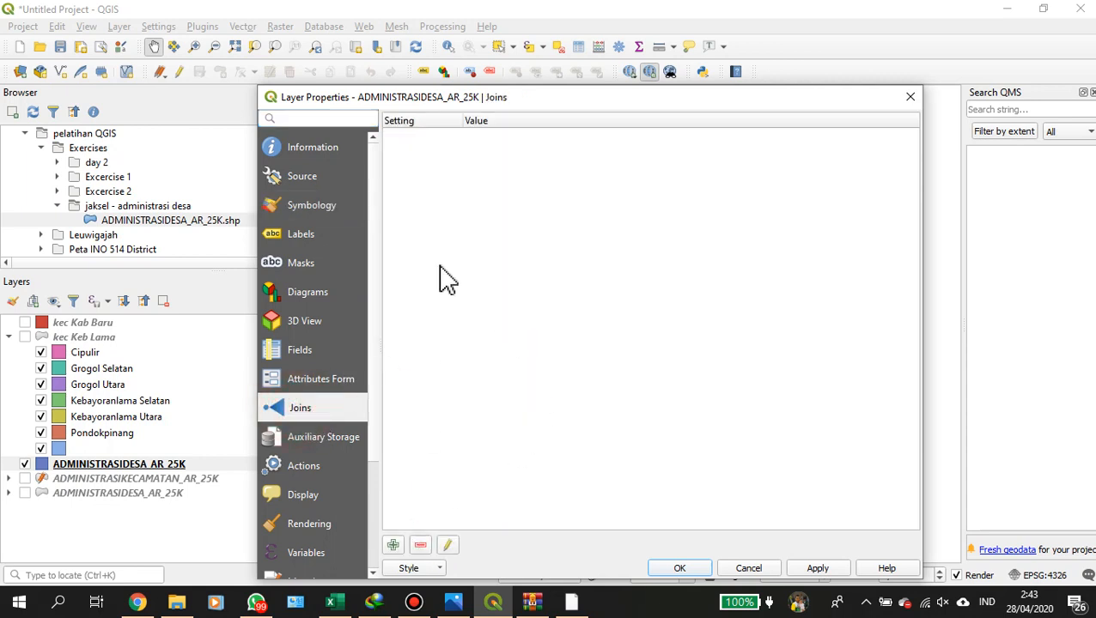
{"action": "left_click_drag", "start_coordinate": [594, 104], "coordinate": [597, 49]}
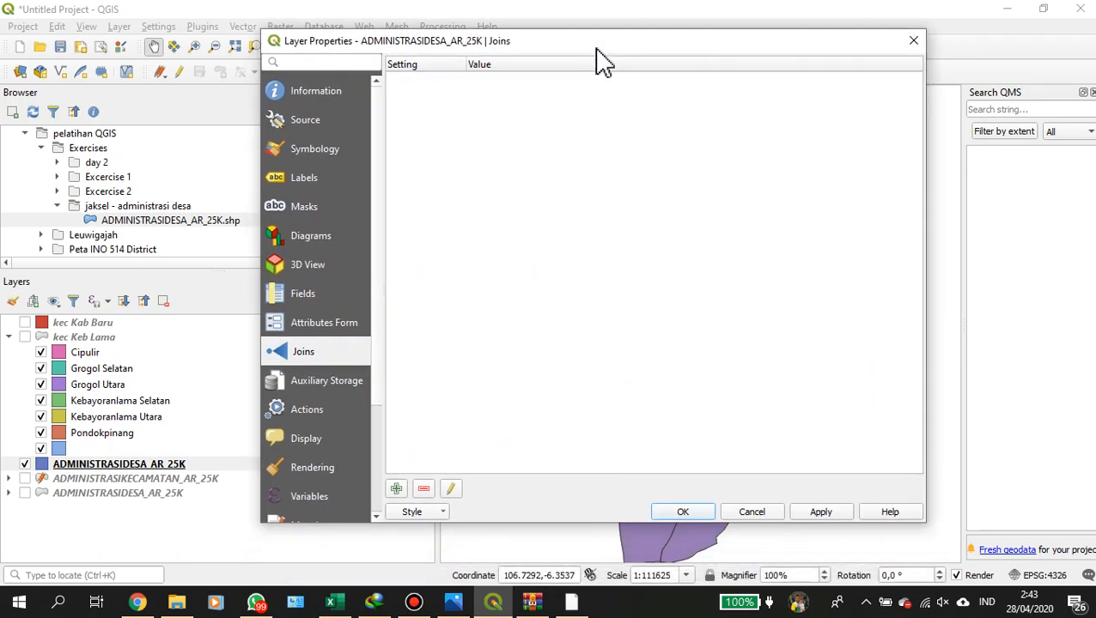
{"action": "left_click", "coordinate": [284, 365]}
Start a new vector join and examine the available join layers and the join fields offered for ADMINISTRASIDESA_AR_25K.
{"action": "left_click", "coordinate": [398, 490]}
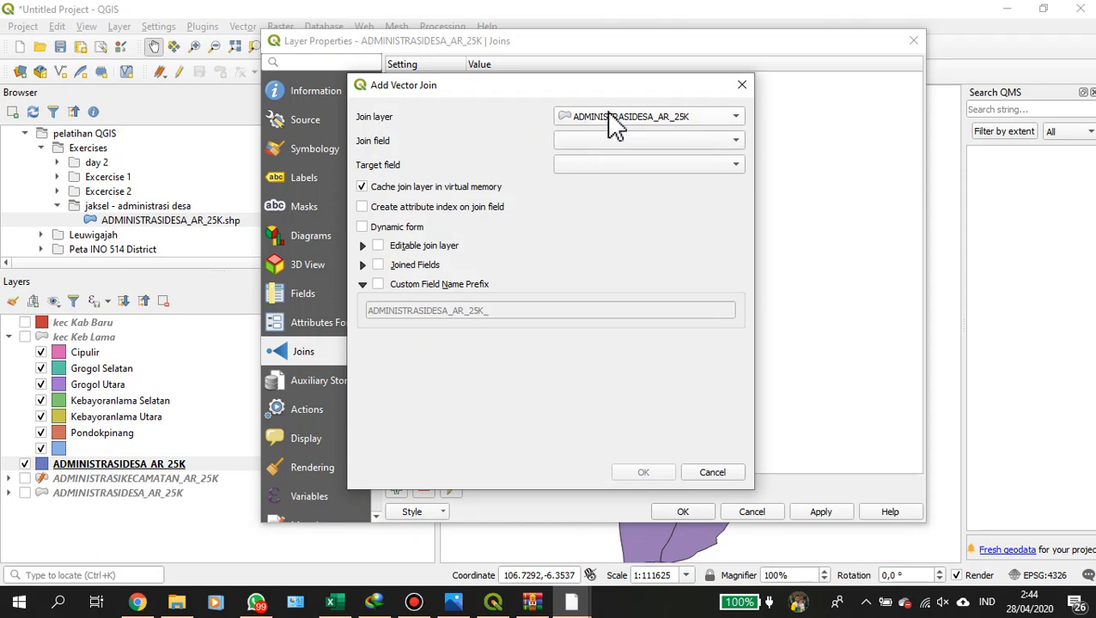
{"action": "left_click", "coordinate": [673, 152]}
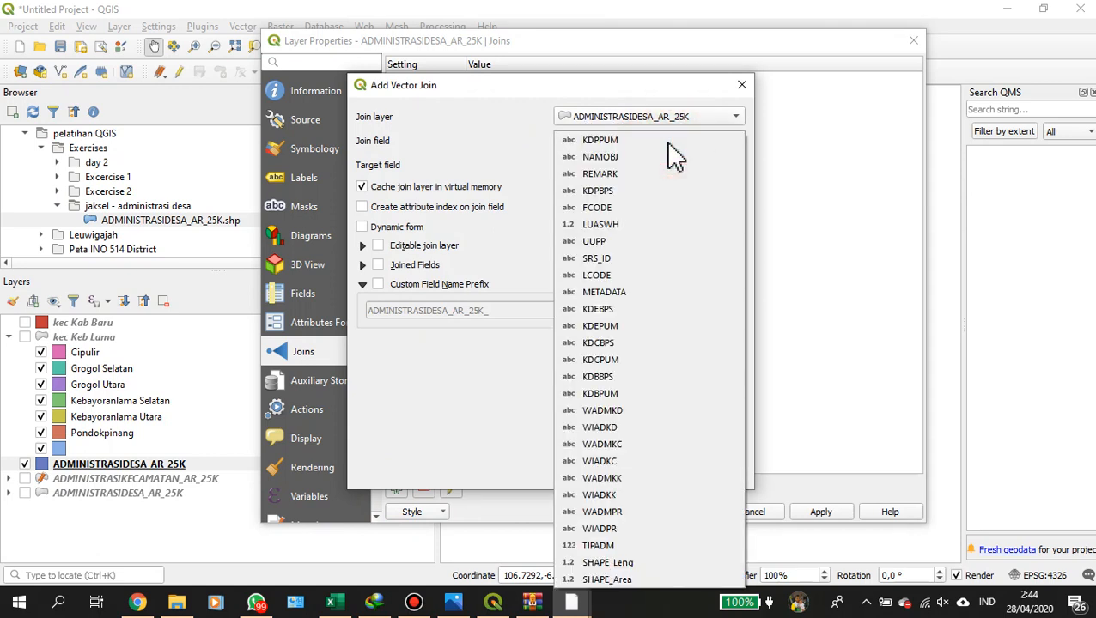
{"action": "left_click", "coordinate": [528, 125]}
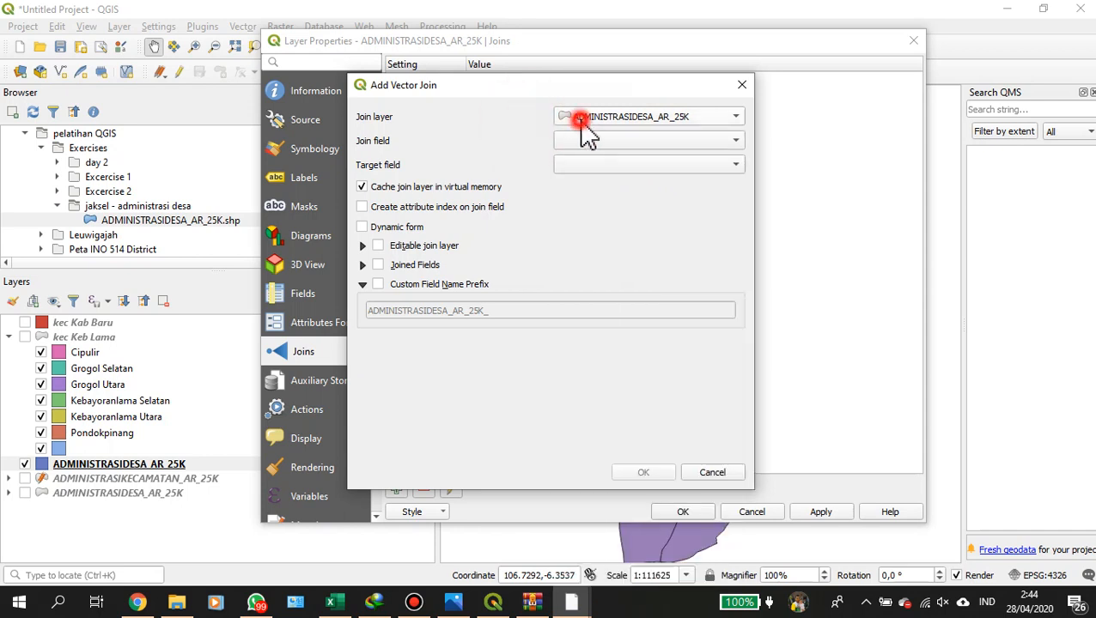
{"action": "left_click", "coordinate": [581, 125]}
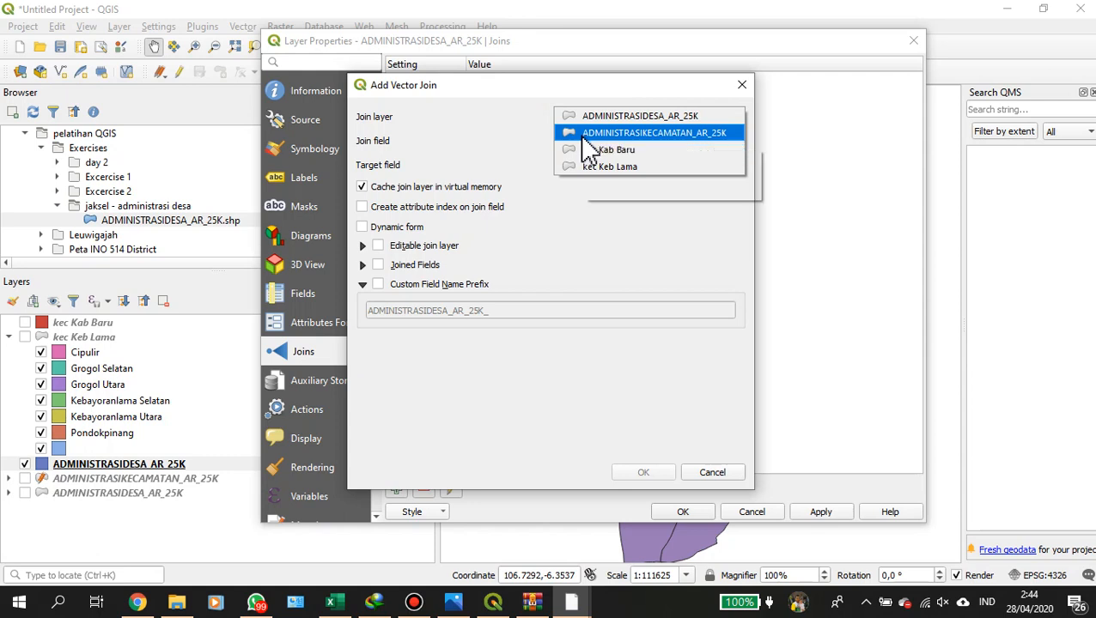
{"action": "left_click", "coordinate": [582, 227]}
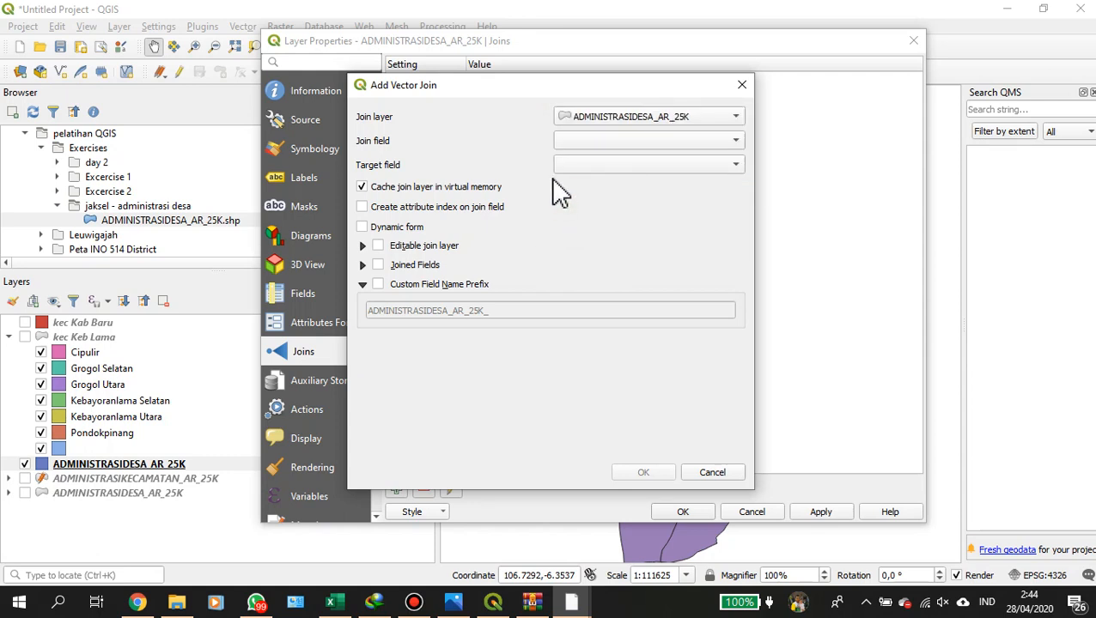
{"action": "left_click", "coordinate": [608, 142]}
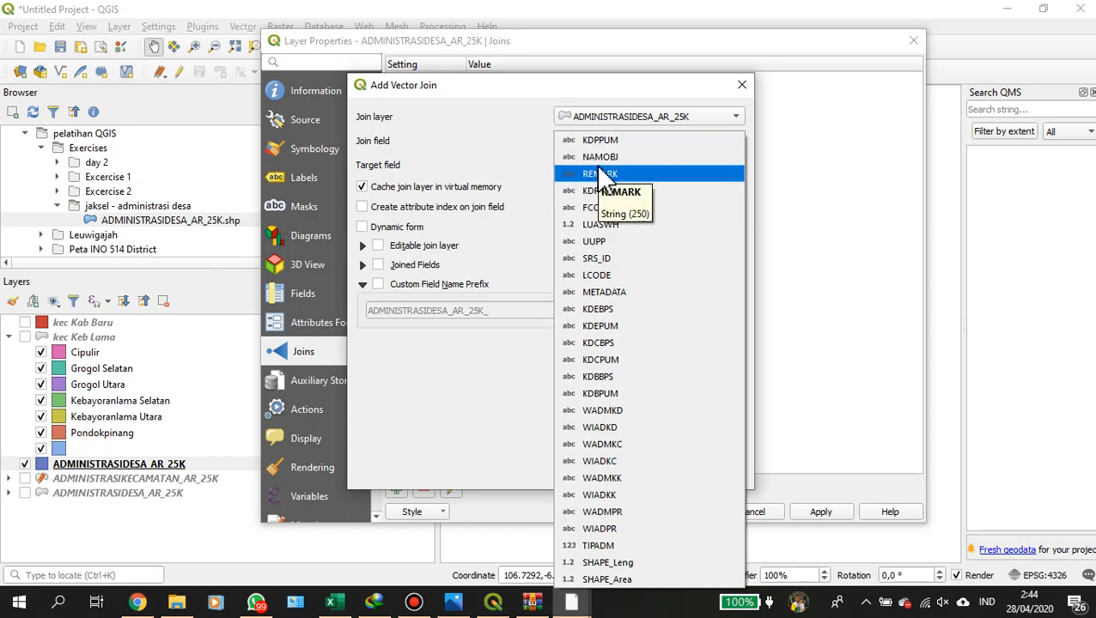
{"action": "left_click", "coordinate": [522, 356]}
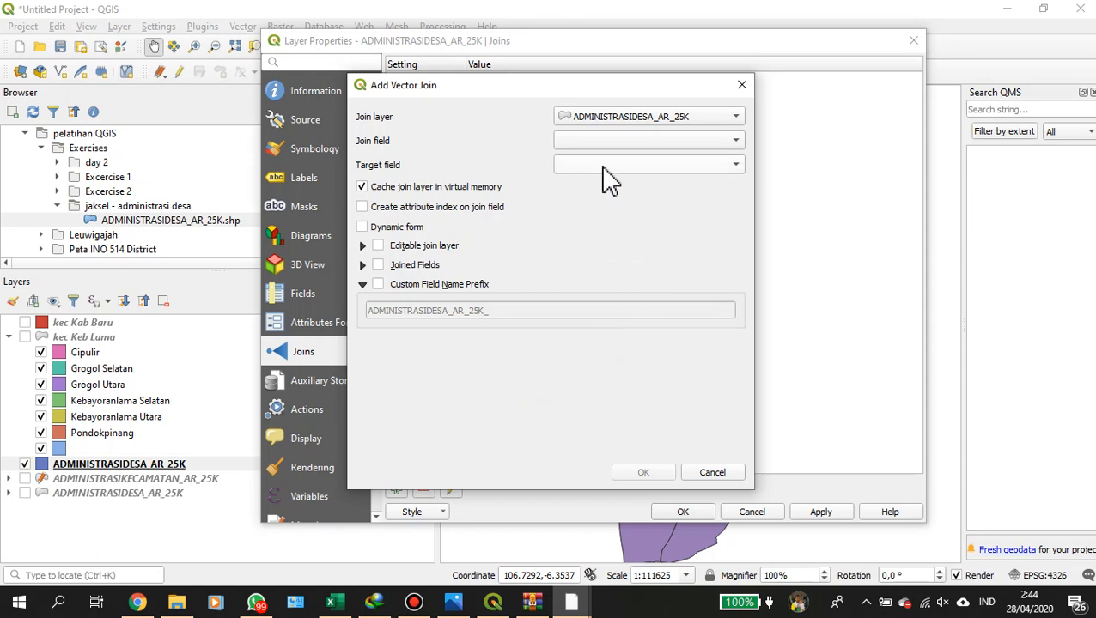
{"action": "left_click", "coordinate": [604, 139]}
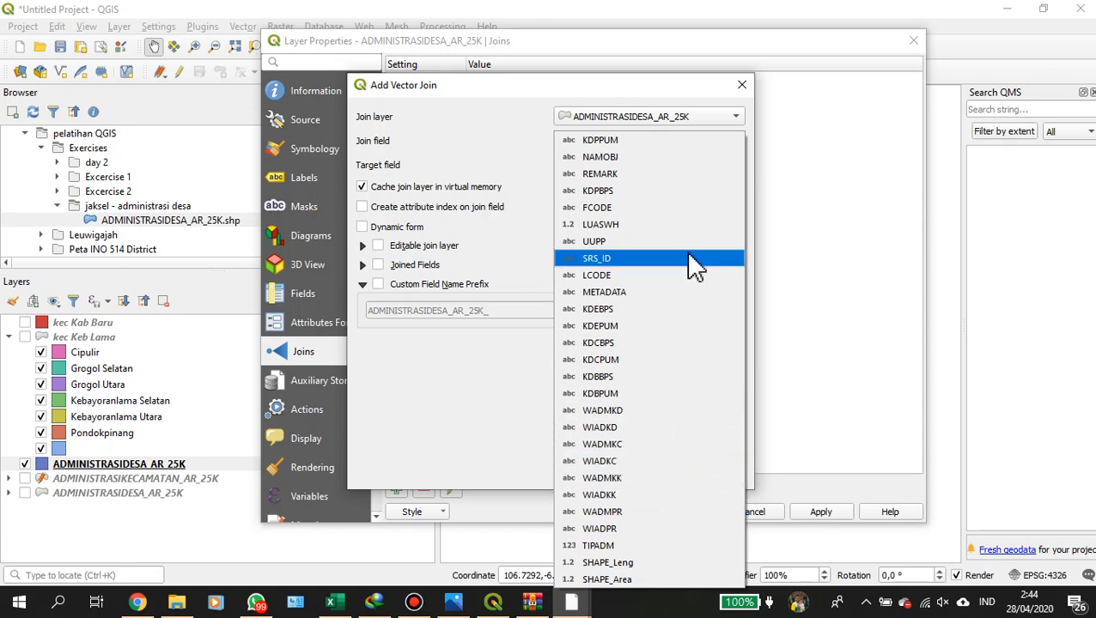
{"action": "left_click", "coordinate": [734, 125]}
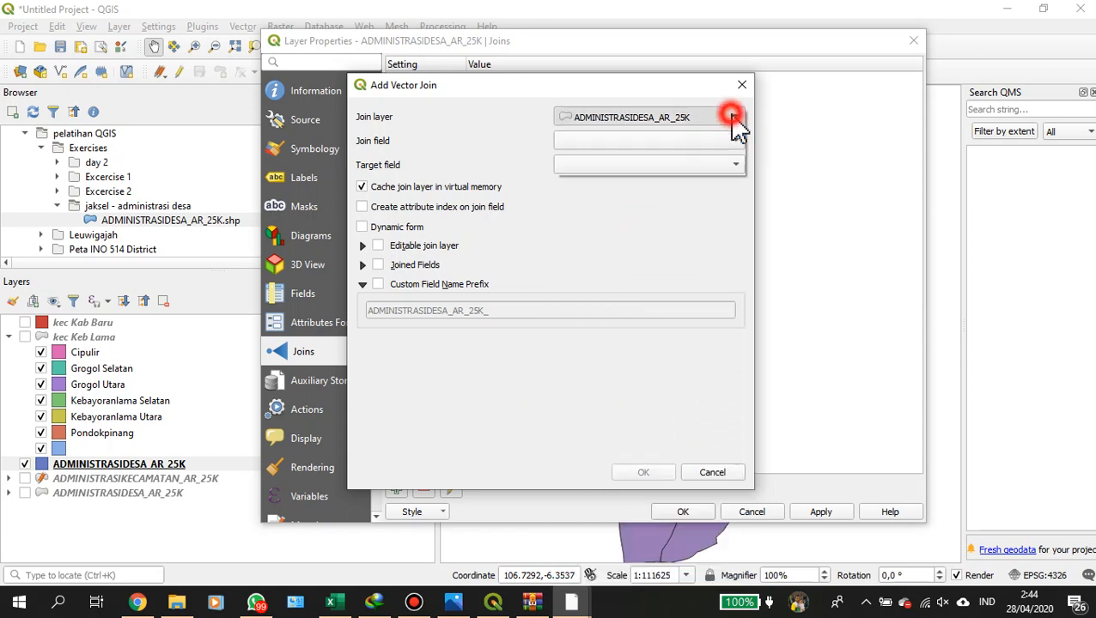
{"action": "left_click", "coordinate": [735, 126]}
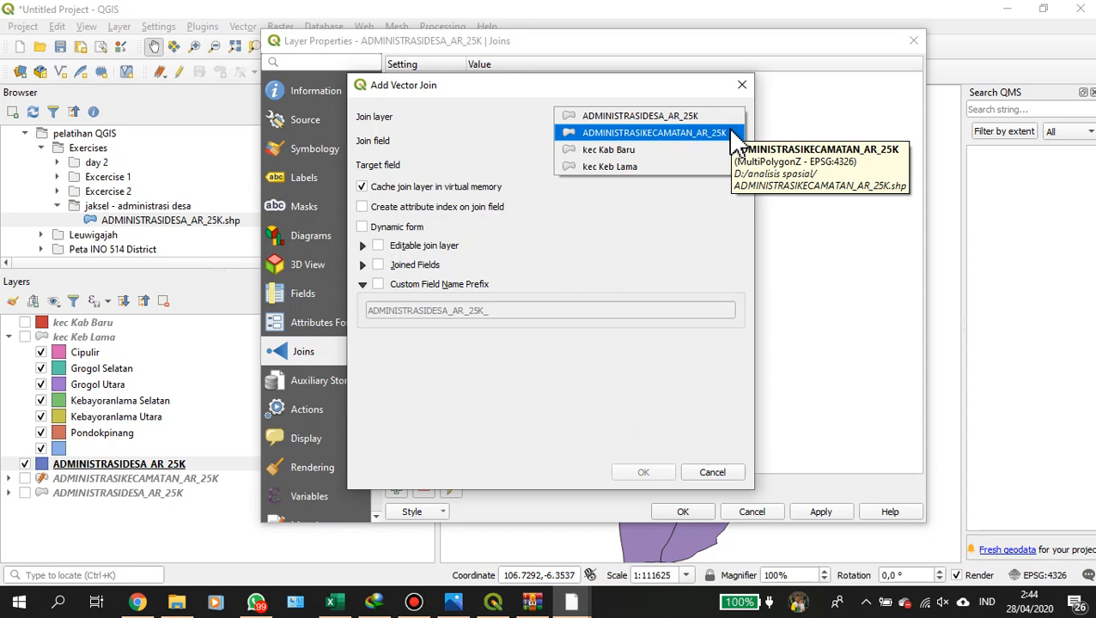
{"action": "left_click", "coordinate": [720, 120]}
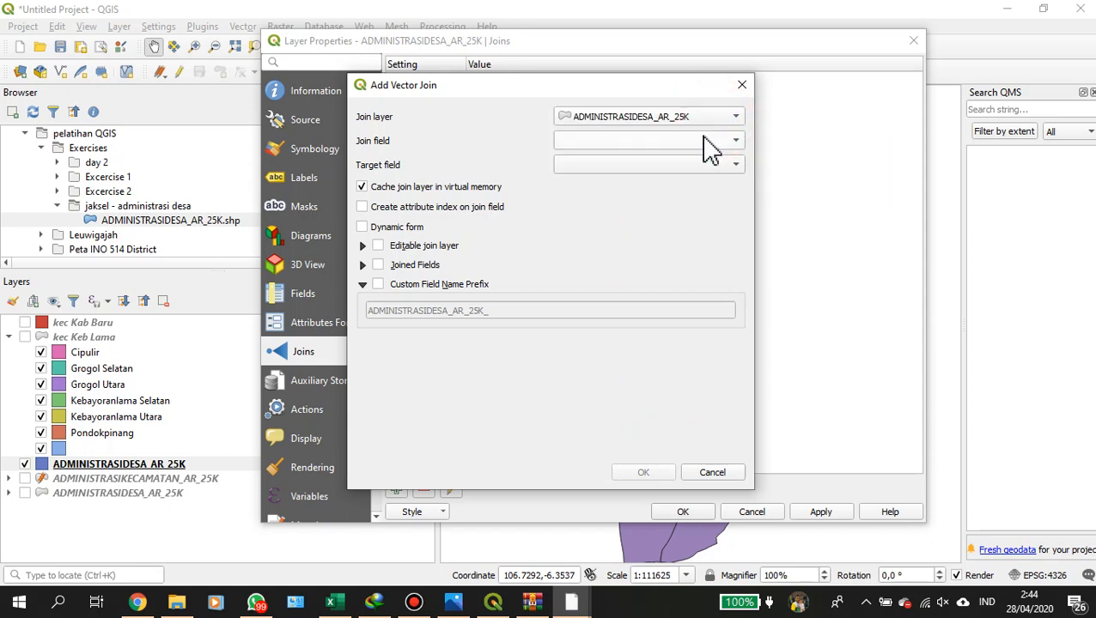
{"action": "left_click", "coordinate": [703, 139]}
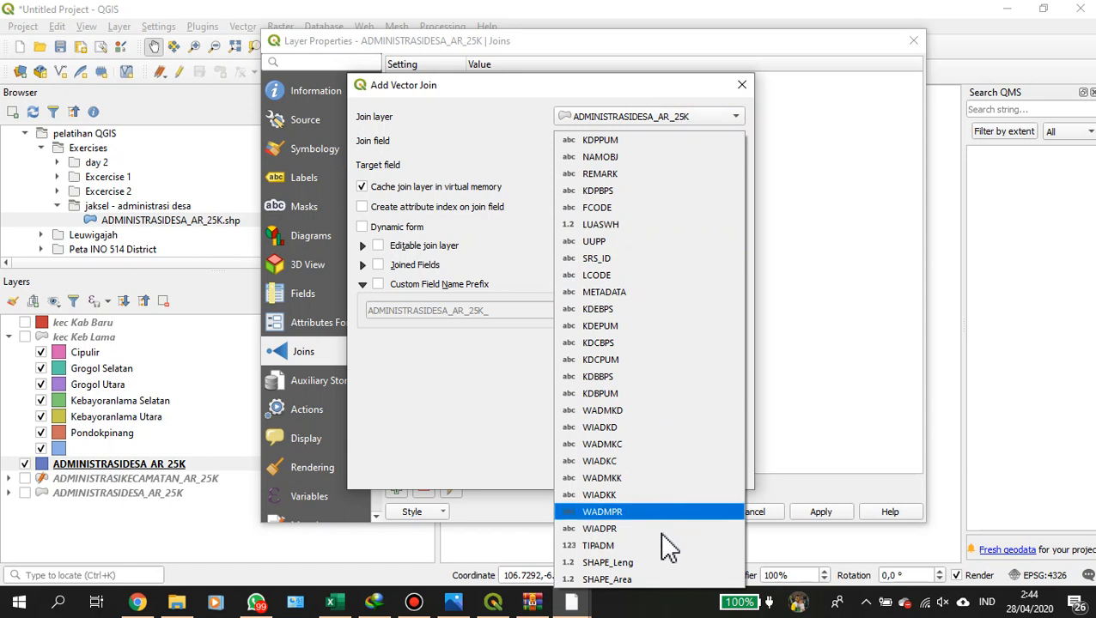
{"action": "left_click", "coordinate": [483, 363]}
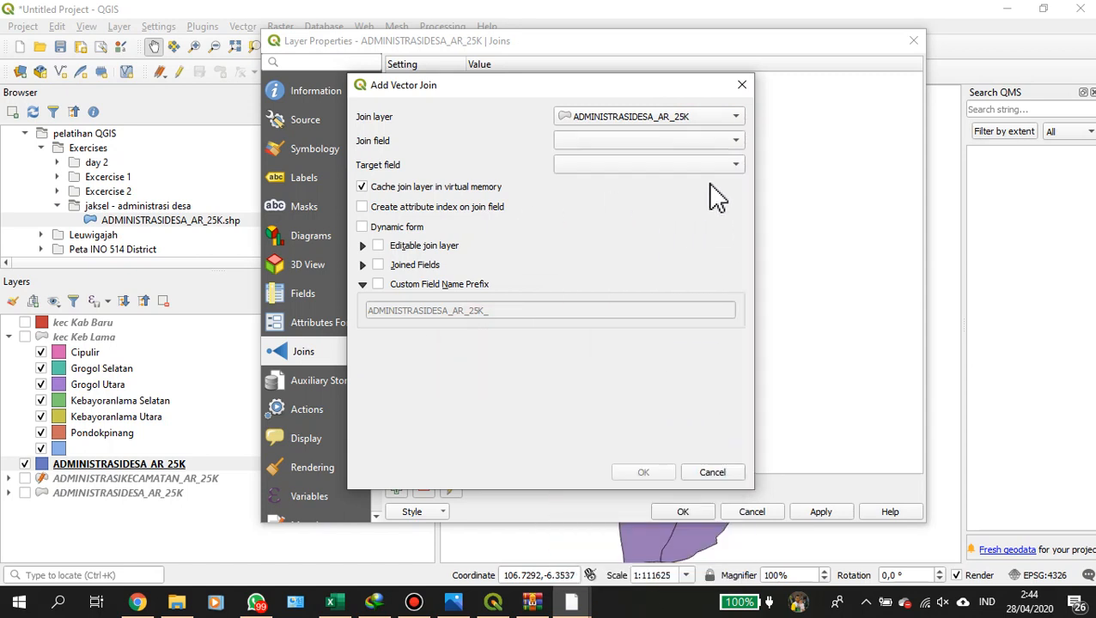
Check the target field list for the no field, and close the join and layer properties without adding a join.
{"action": "left_click", "coordinate": [712, 144]}
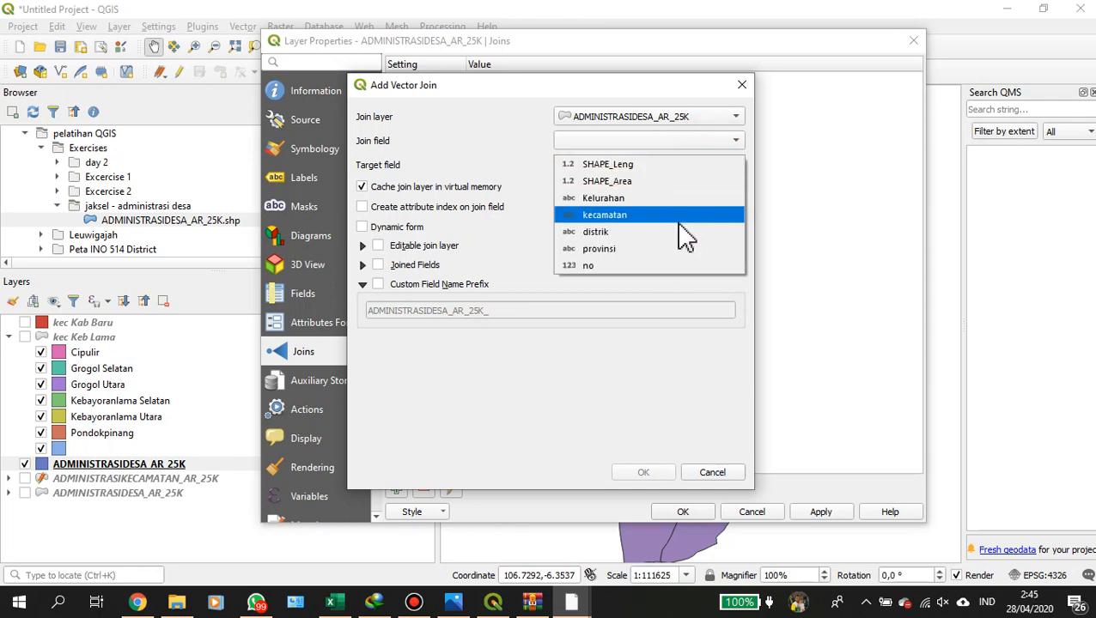
{"action": "left_click", "coordinate": [743, 88]}
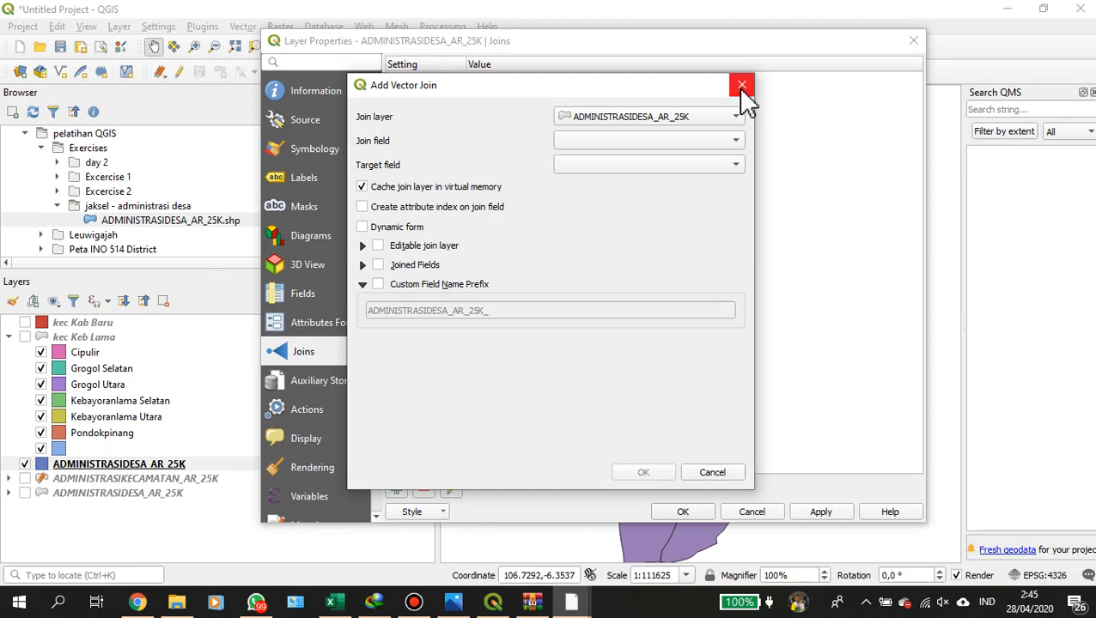
{"action": "left_click", "coordinate": [742, 87]}
{"action": "left_click", "coordinate": [913, 40]}
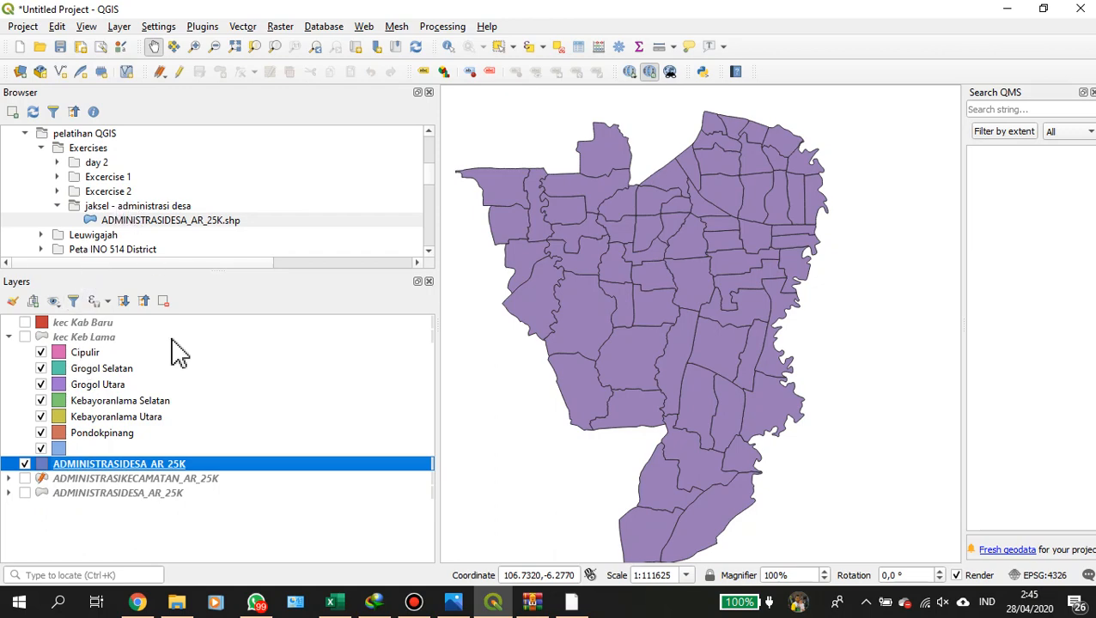
Add 6.-DKI-KEPADATAN-2015.xlsx from the analisis spasial folder to the project, directly above the visible ADMINISTRASIDESA_AR_25K layer.
{"action": "mouse_move", "coordinate": [373, 601]}
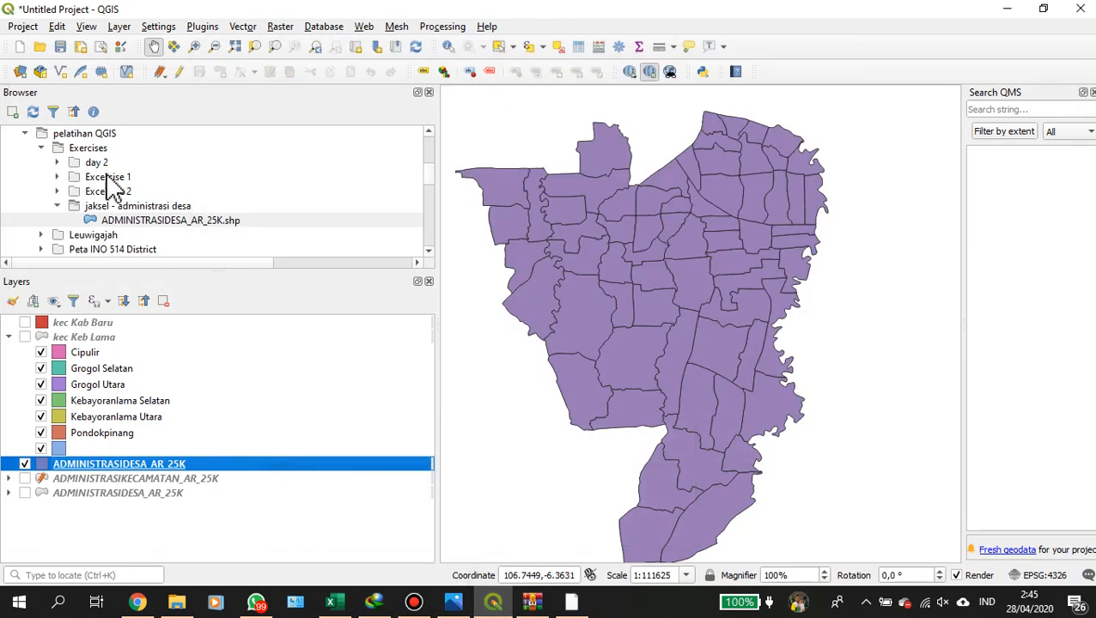
{"action": "scroll", "coordinate": [103, 193], "scroll_direction": "up", "scroll_amount": 7}
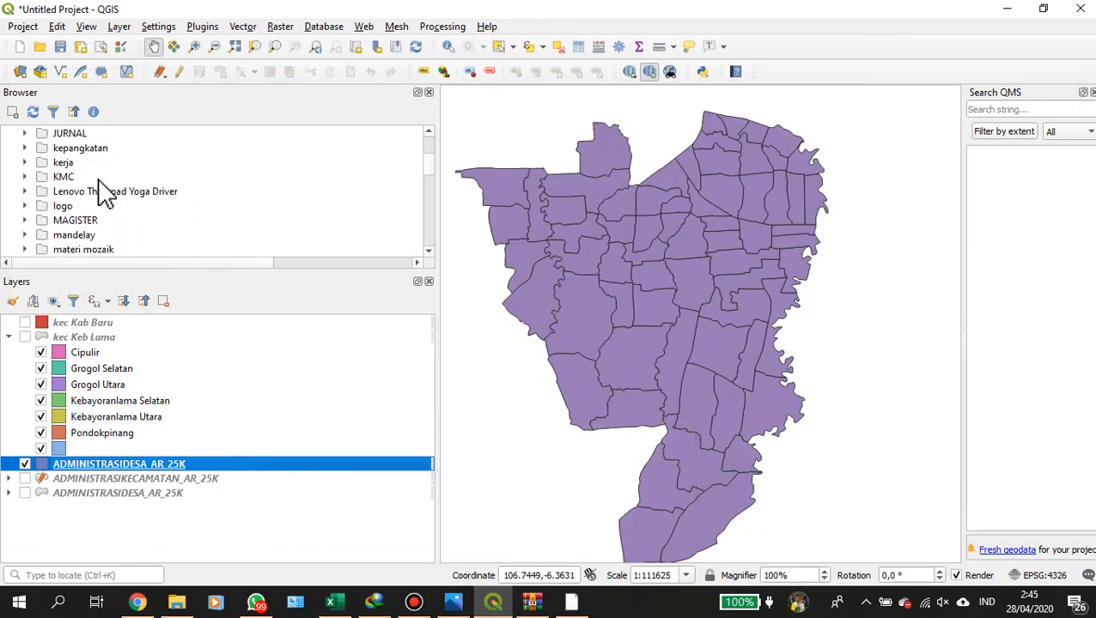
{"action": "scroll", "coordinate": [103, 194], "scroll_direction": "up", "scroll_amount": 6}
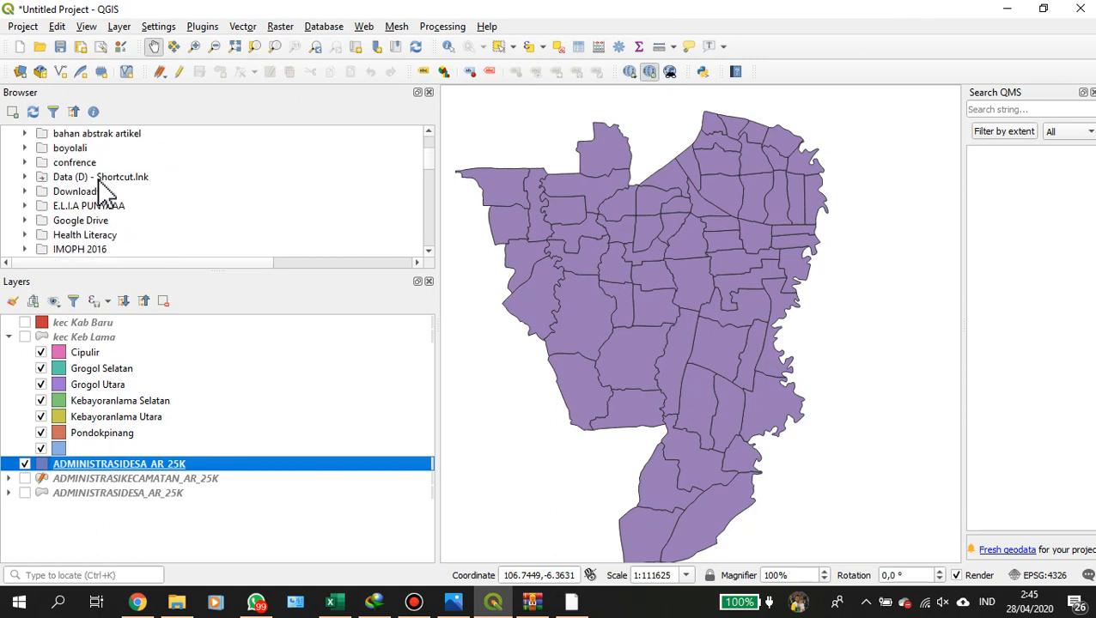
{"action": "scroll", "coordinate": [103, 193], "scroll_direction": "up", "scroll_amount": 2}
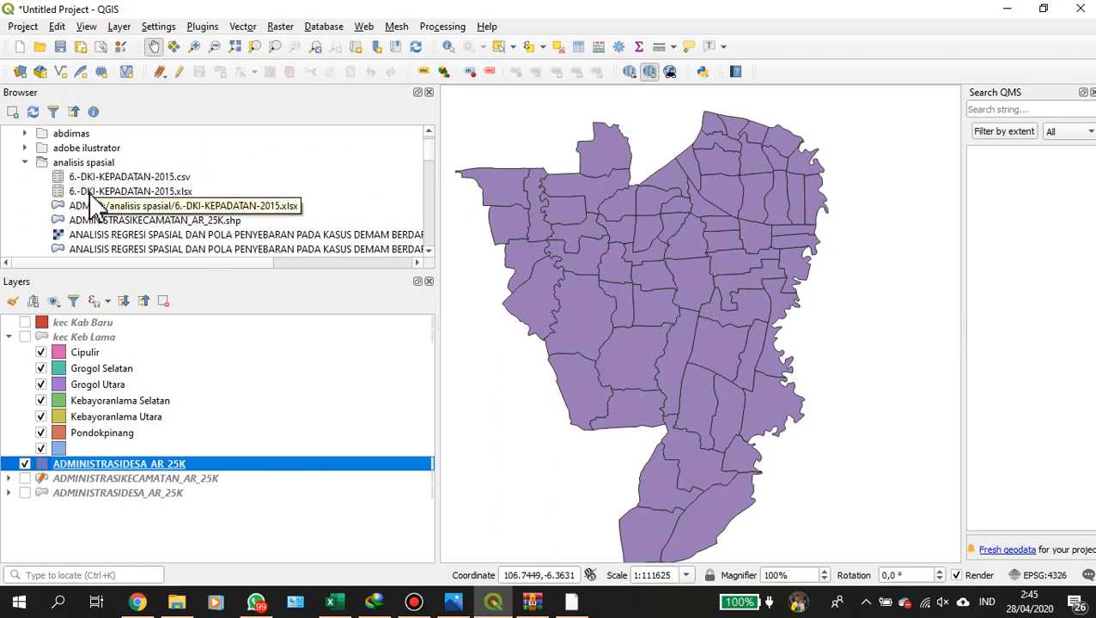
{"action": "left_click_drag", "start_coordinate": [90, 194], "coordinate": [56, 461]}
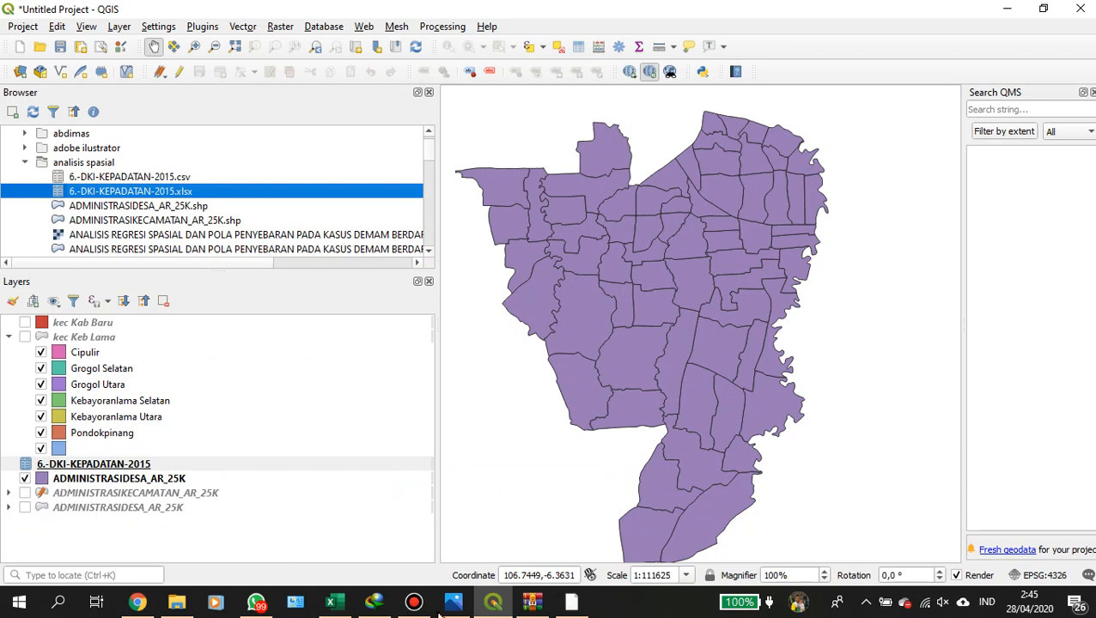
Return to the remaining ADMINISTRASIDESA_AR_25K attribute table and close it with editing switched off.
{"action": "mouse_move", "coordinate": [495, 603]}
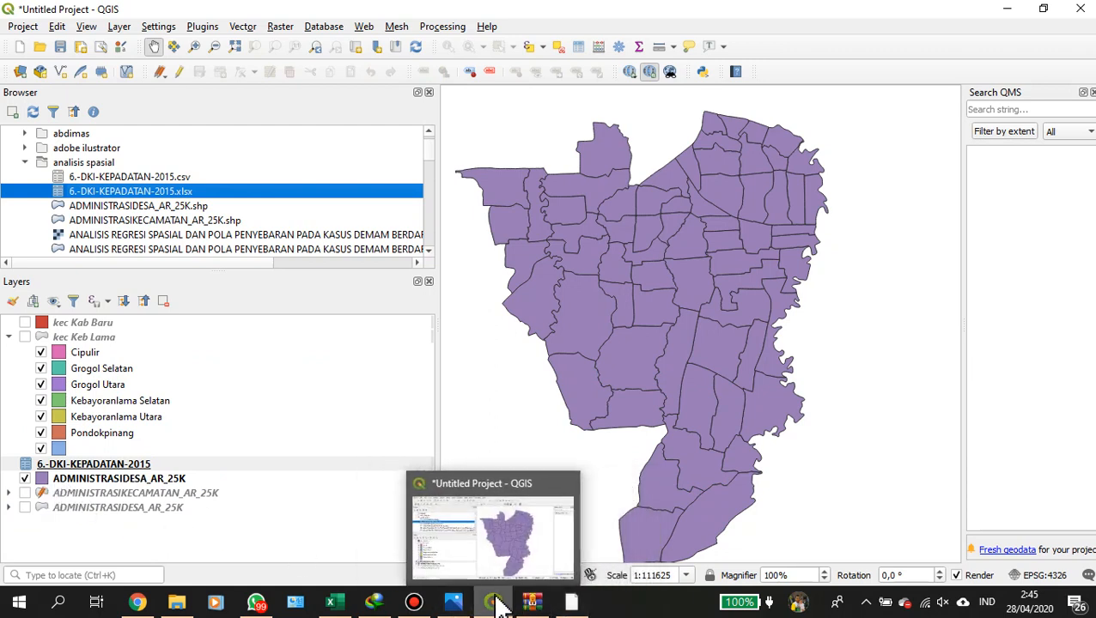
{"action": "left_click", "coordinate": [571, 603]}
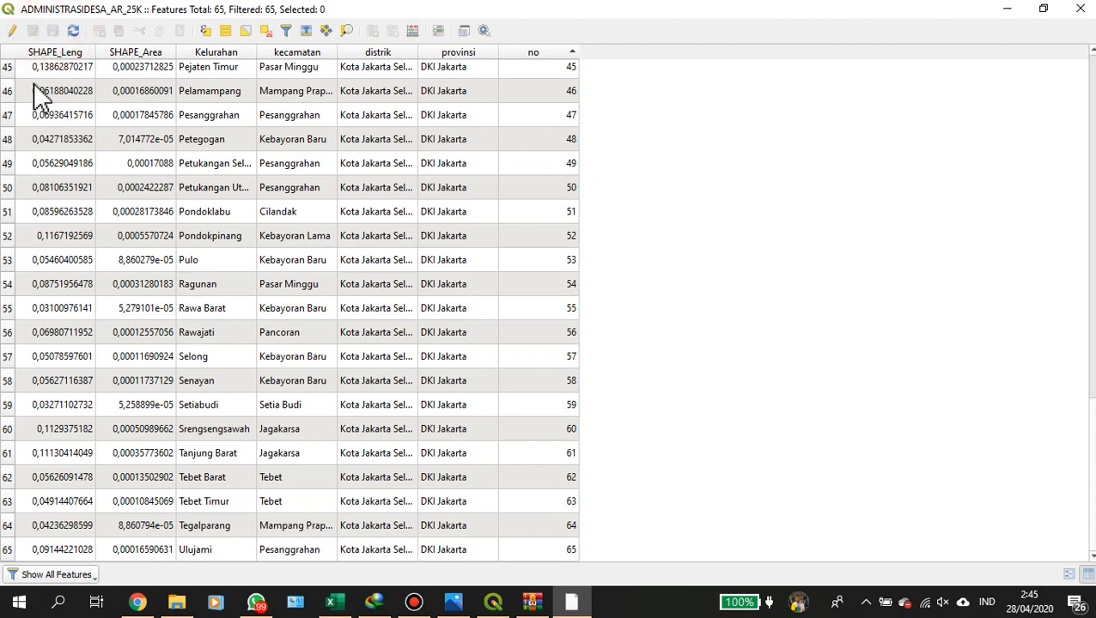
{"action": "left_click", "coordinate": [12, 32]}
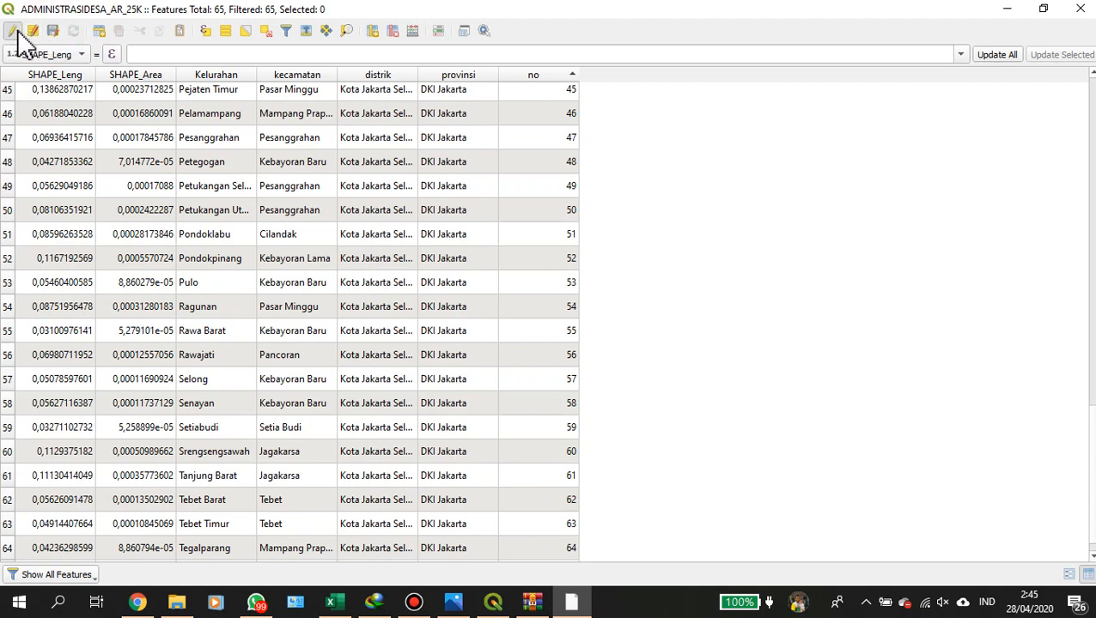
{"action": "left_click", "coordinate": [12, 32]}
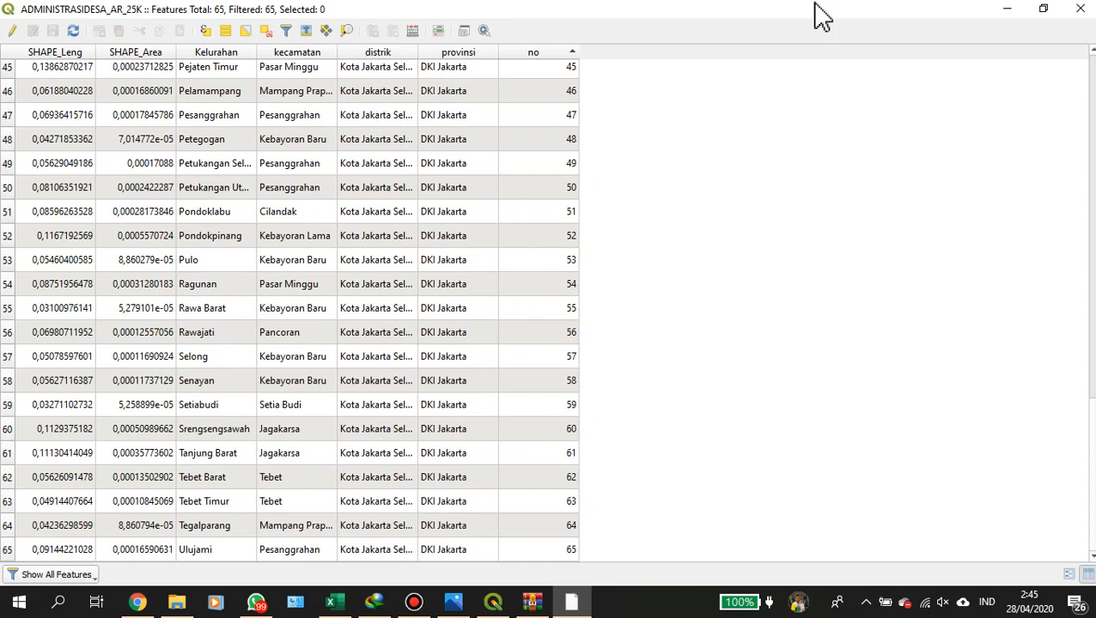
{"action": "left_click", "coordinate": [1081, 10]}
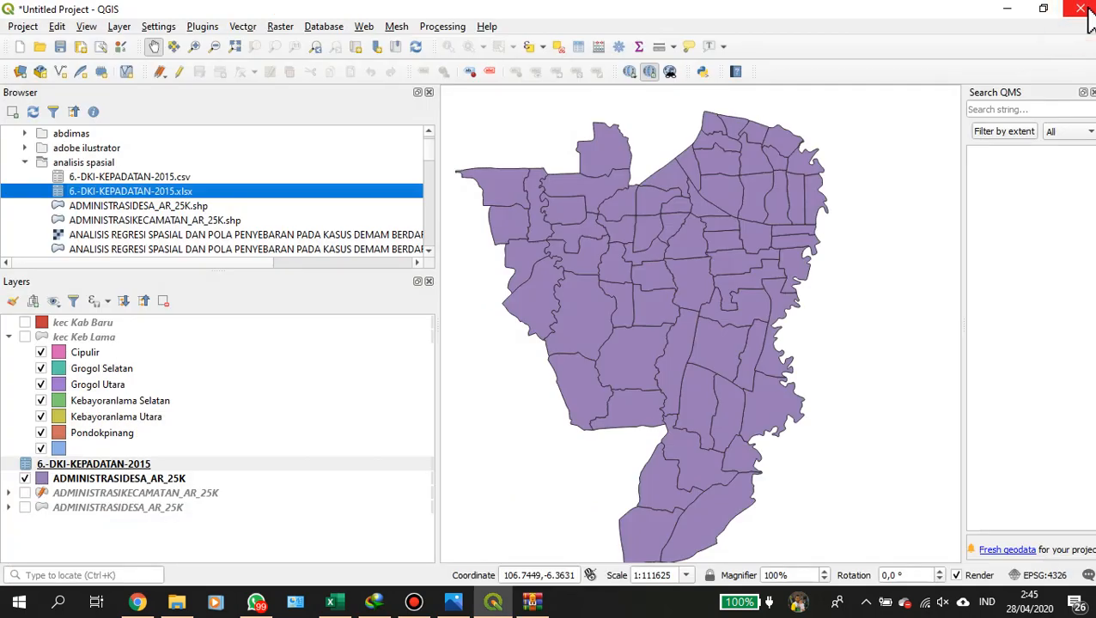
Reopen the join settings of the visible ADMINISTRASIDESA_AR_25K layer and start a new vector join.
{"action": "left_click", "coordinate": [91, 492]}
{"action": "right_click", "coordinate": [93, 491]}
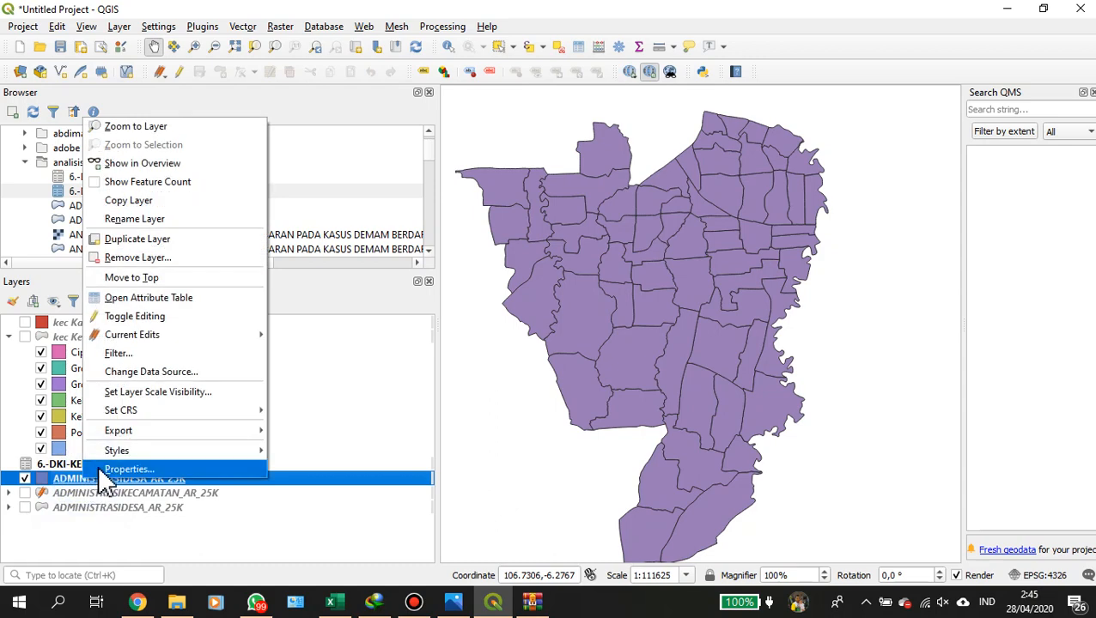
{"action": "left_click", "coordinate": [120, 470]}
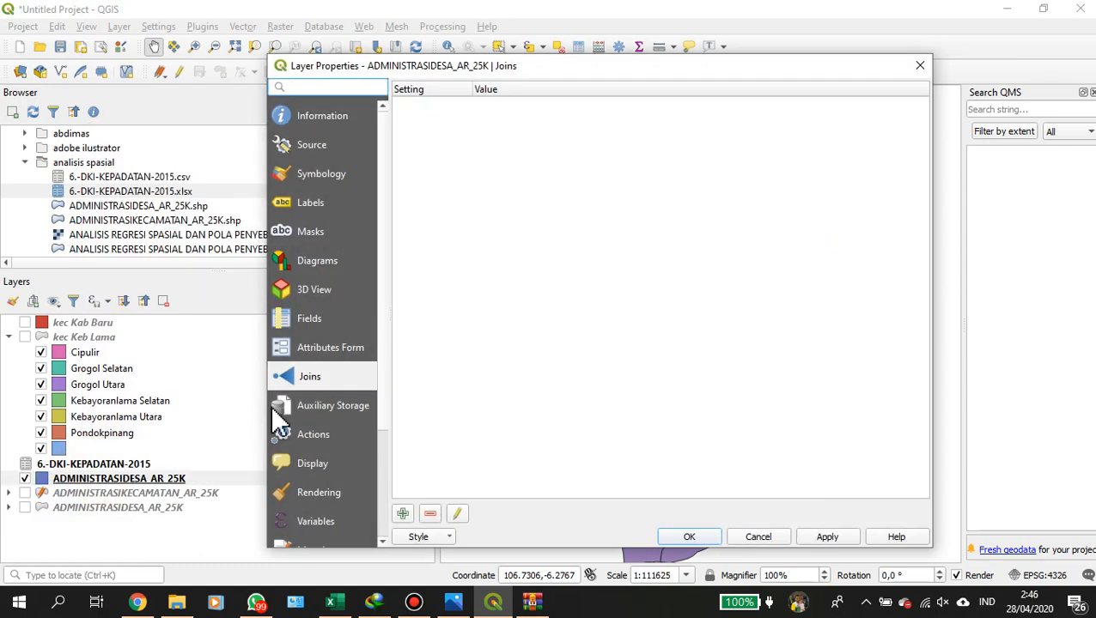
{"action": "left_click", "coordinate": [285, 377]}
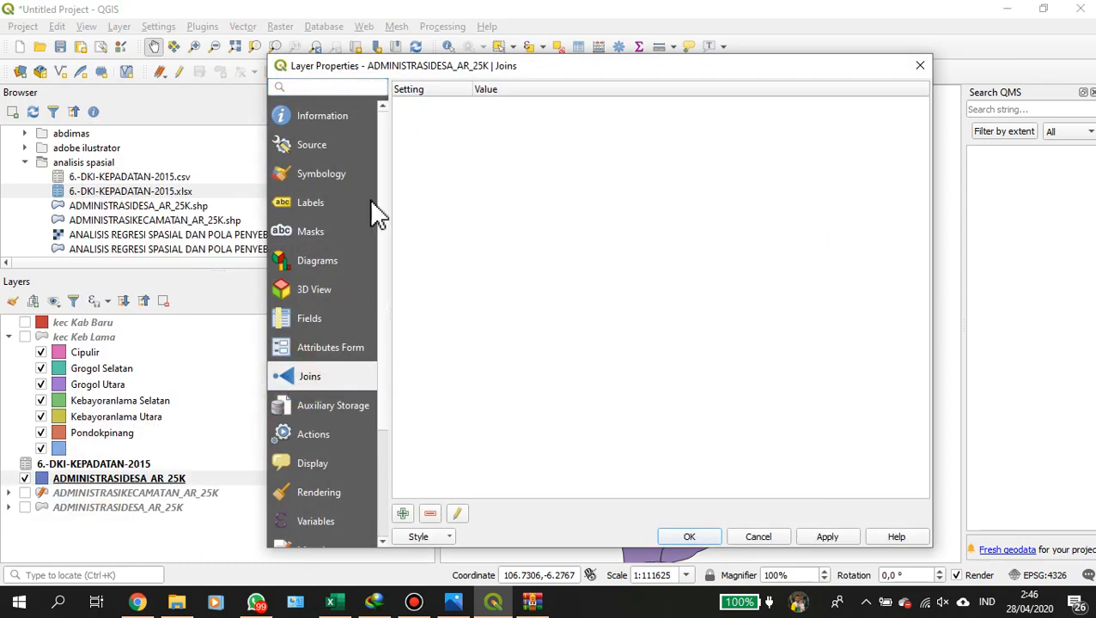
{"action": "left_click", "coordinate": [403, 513]}
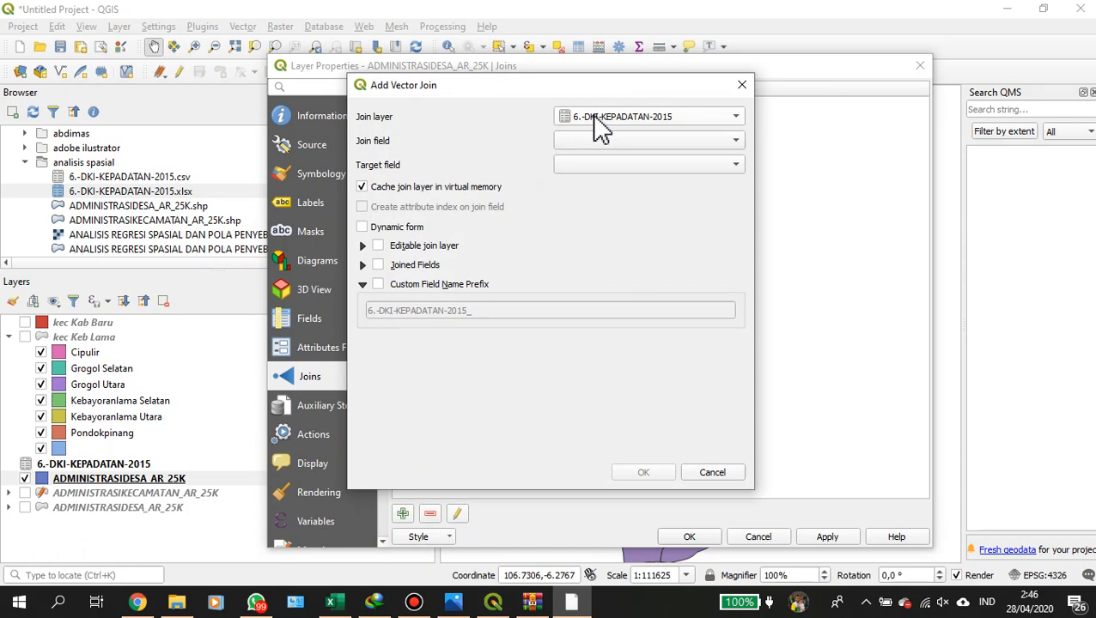
Check the join fields offered by ADMINISTRASIDESA_AR_25K and ADMINISTRASIKECAMATAN_AR_25K as join layers, looking for a matching code field.
{"action": "left_click", "coordinate": [594, 118]}
{"action": "left_click", "coordinate": [601, 137]}
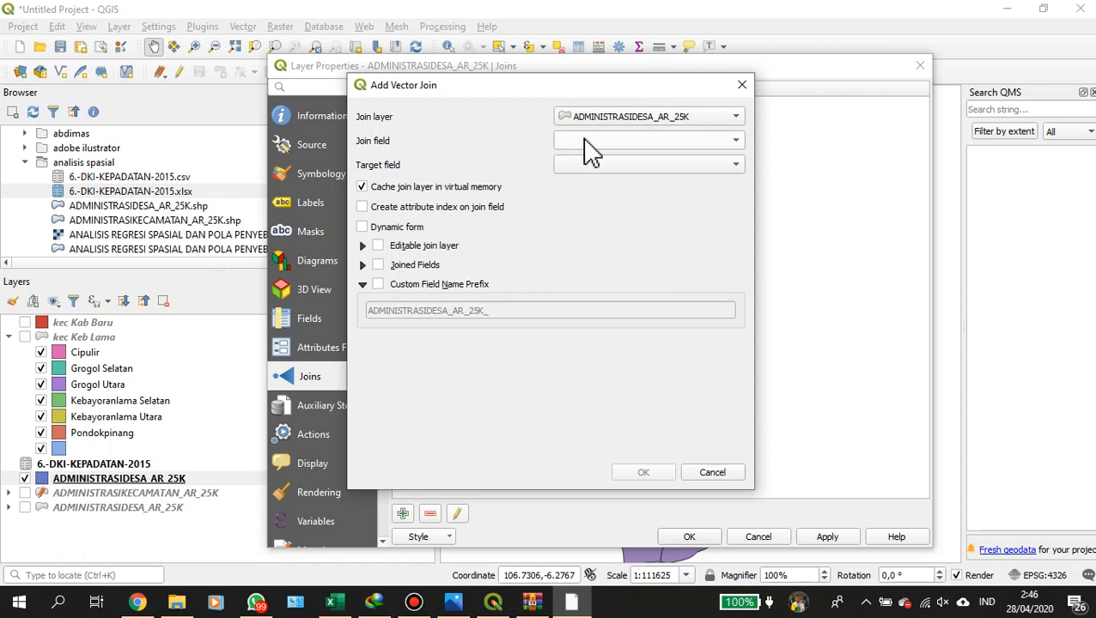
{"action": "left_click", "coordinate": [585, 143]}
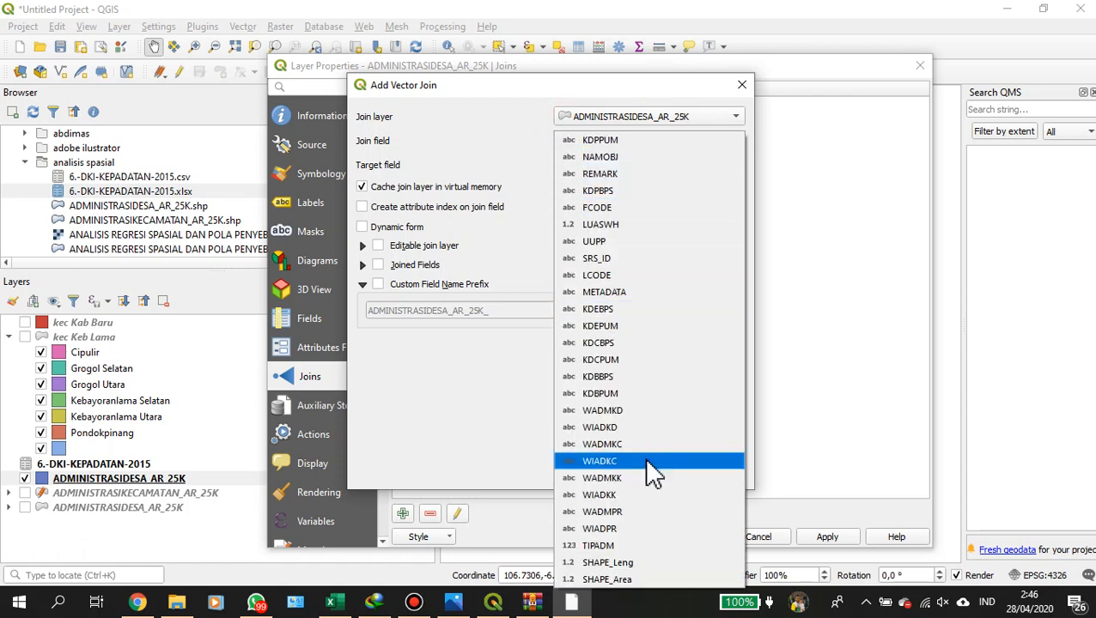
{"action": "left_click", "coordinate": [577, 119]}
{"action": "left_click", "coordinate": [581, 120]}
{"action": "left_click", "coordinate": [586, 122]}
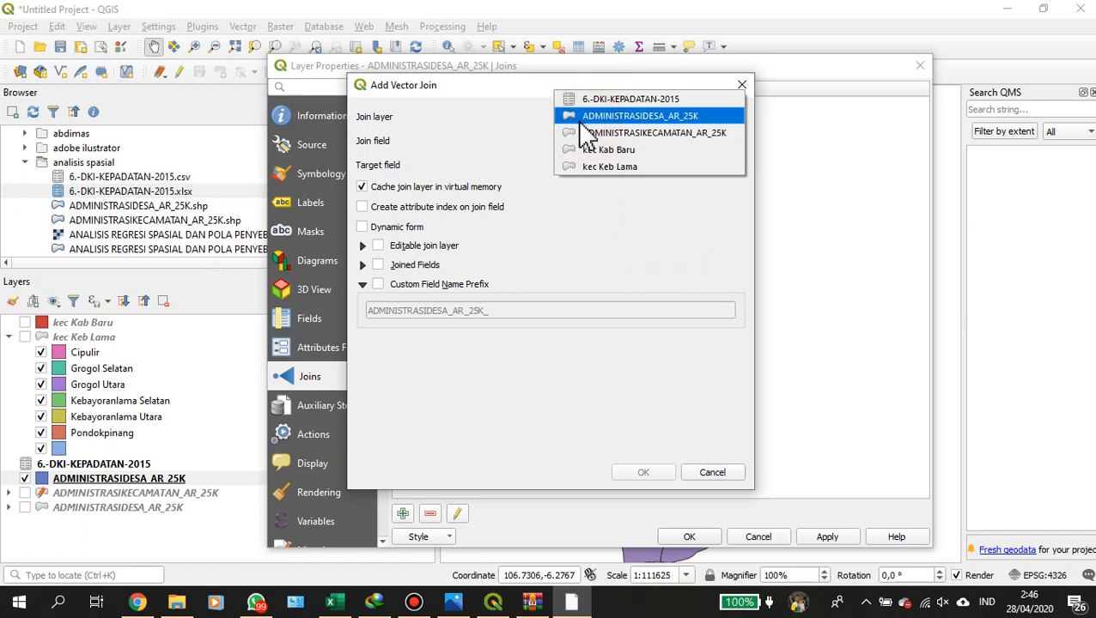
{"action": "left_click", "coordinate": [588, 138]}
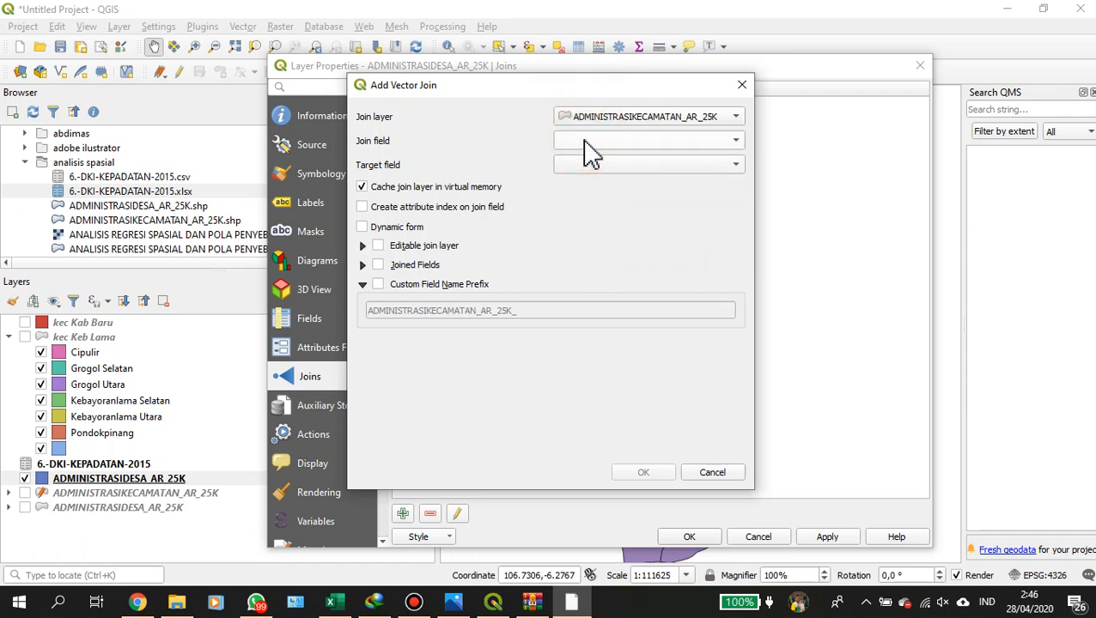
{"action": "left_click", "coordinate": [588, 146]}
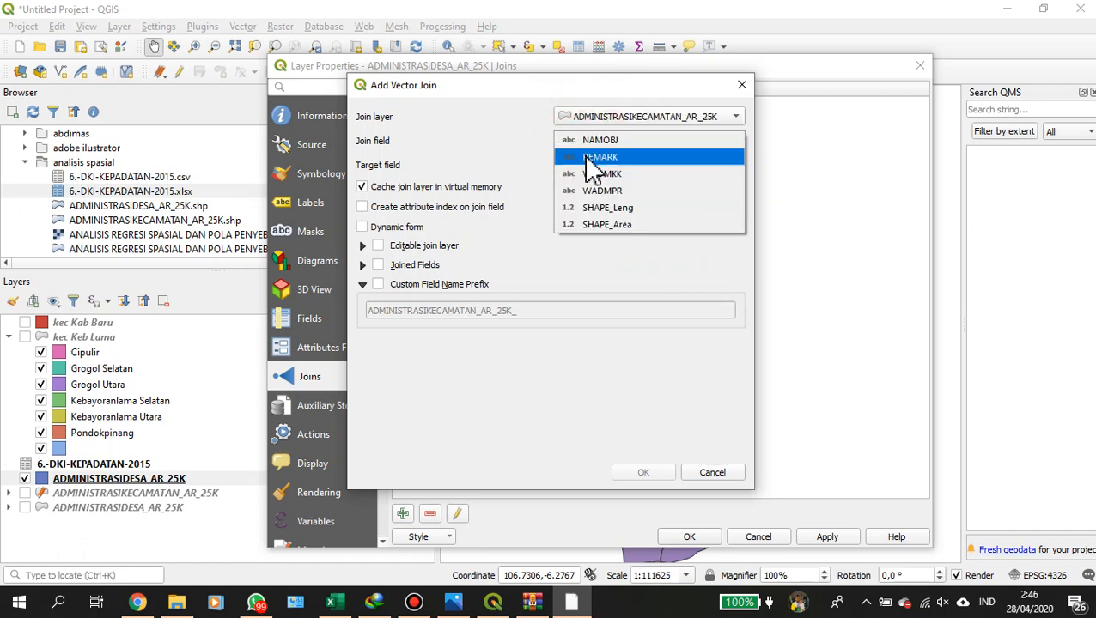
{"action": "left_click", "coordinate": [606, 247]}
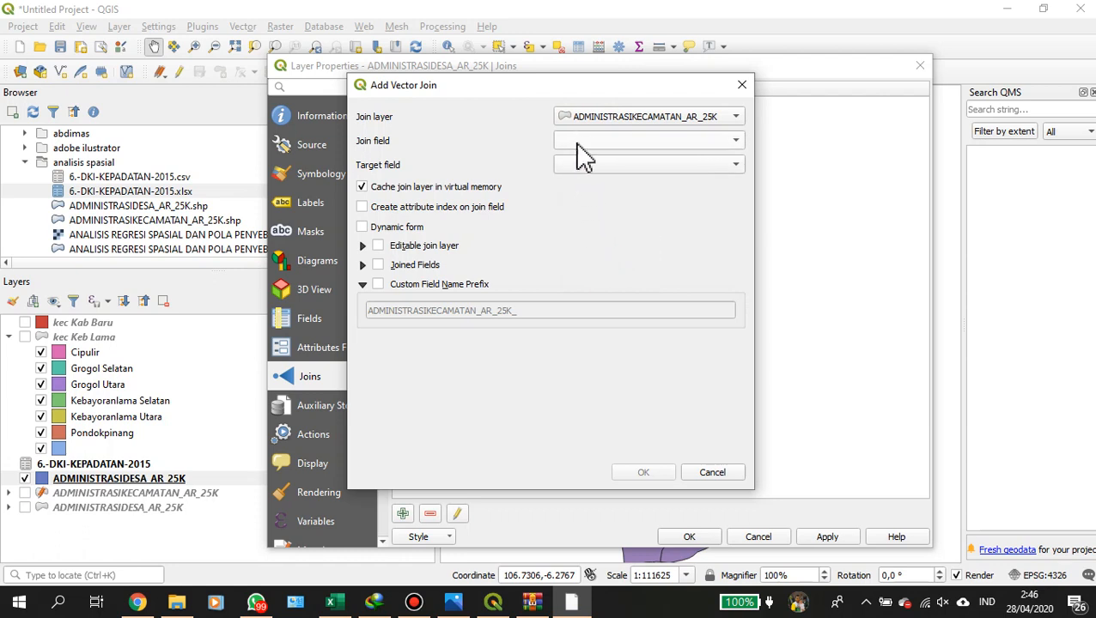
{"action": "left_click", "coordinate": [574, 118]}
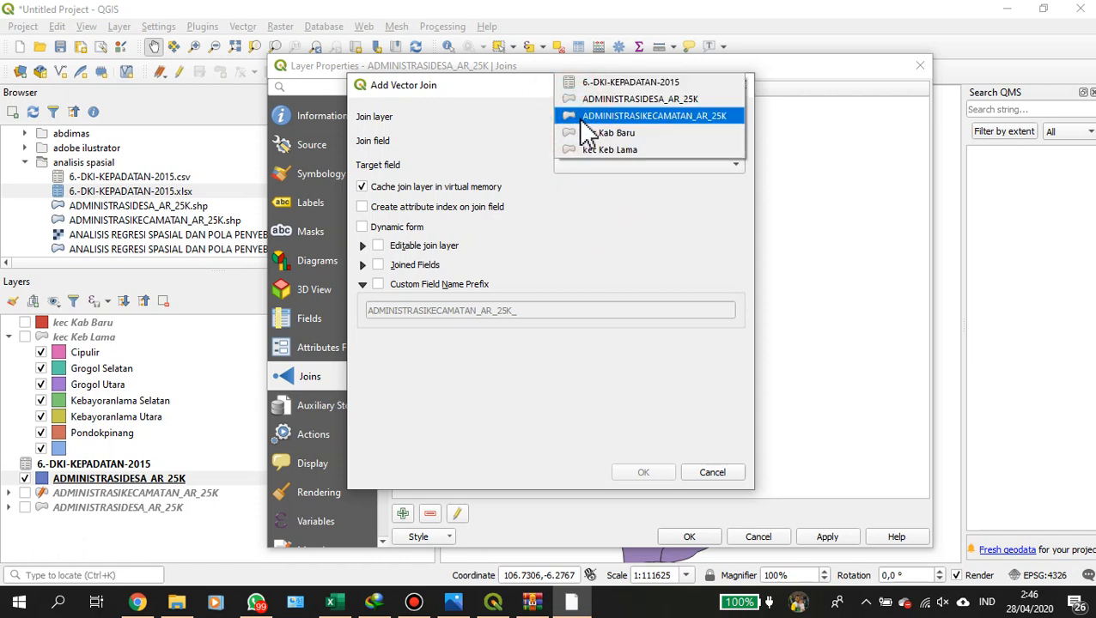
{"action": "left_click", "coordinate": [595, 101]}
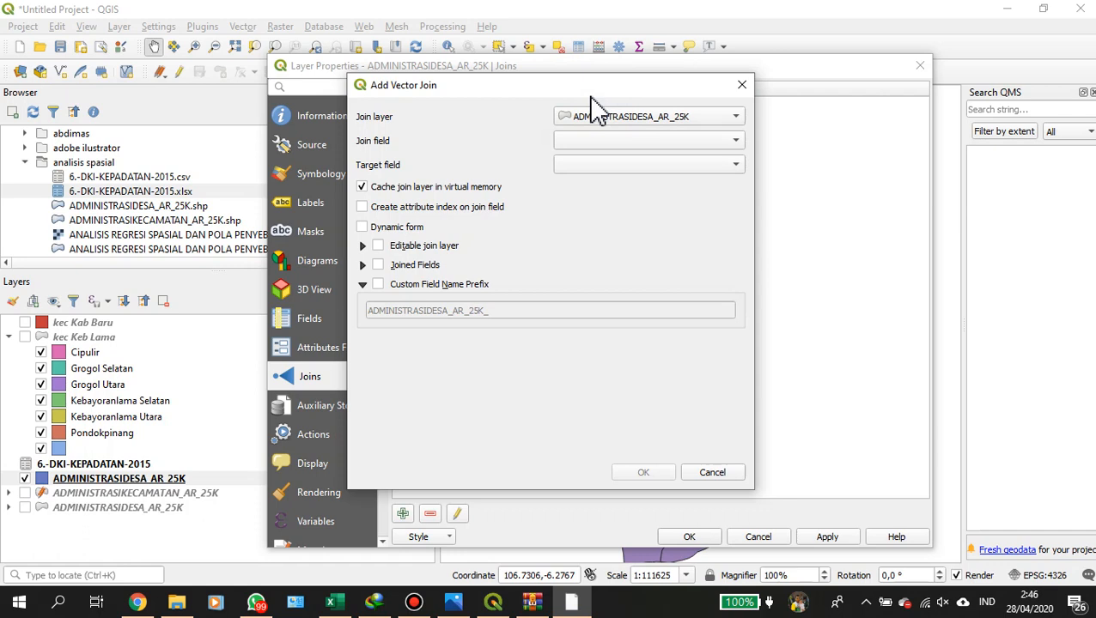
{"action": "left_click", "coordinate": [606, 144]}
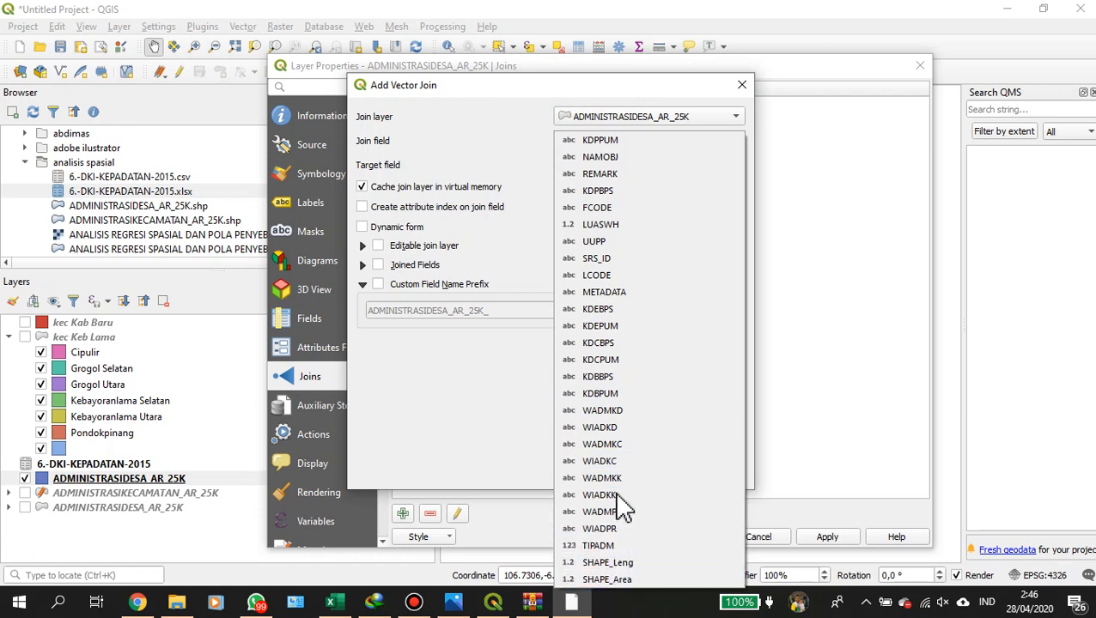
{"action": "left_click", "coordinate": [715, 86]}
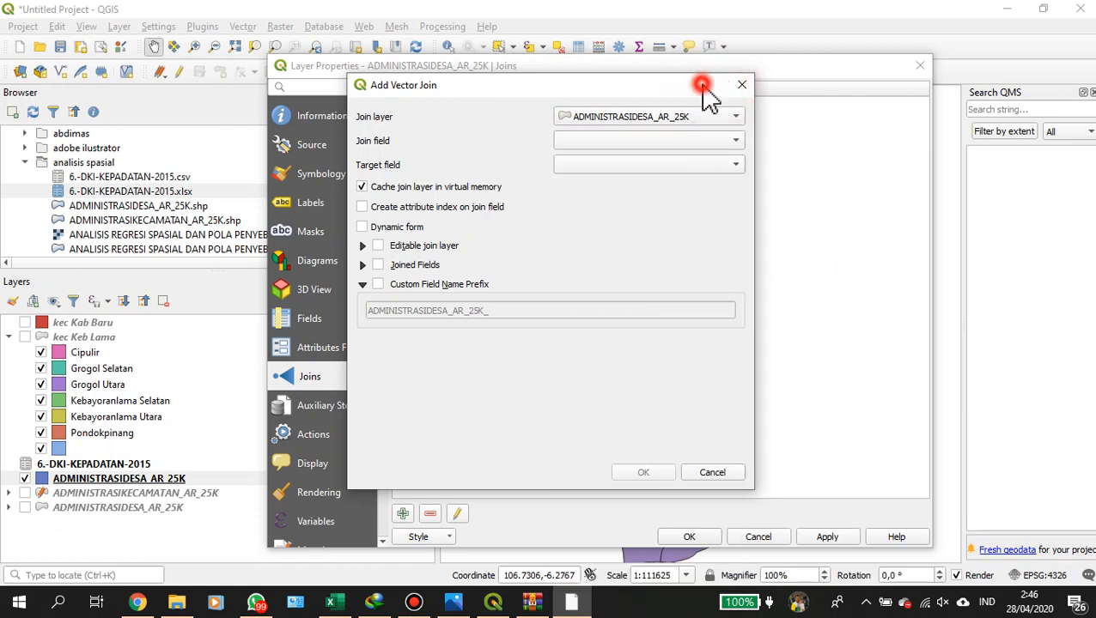
{"action": "left_click_drag", "start_coordinate": [703, 86], "coordinate": [698, 36]}
{"action": "left_click", "coordinate": [726, 90]}
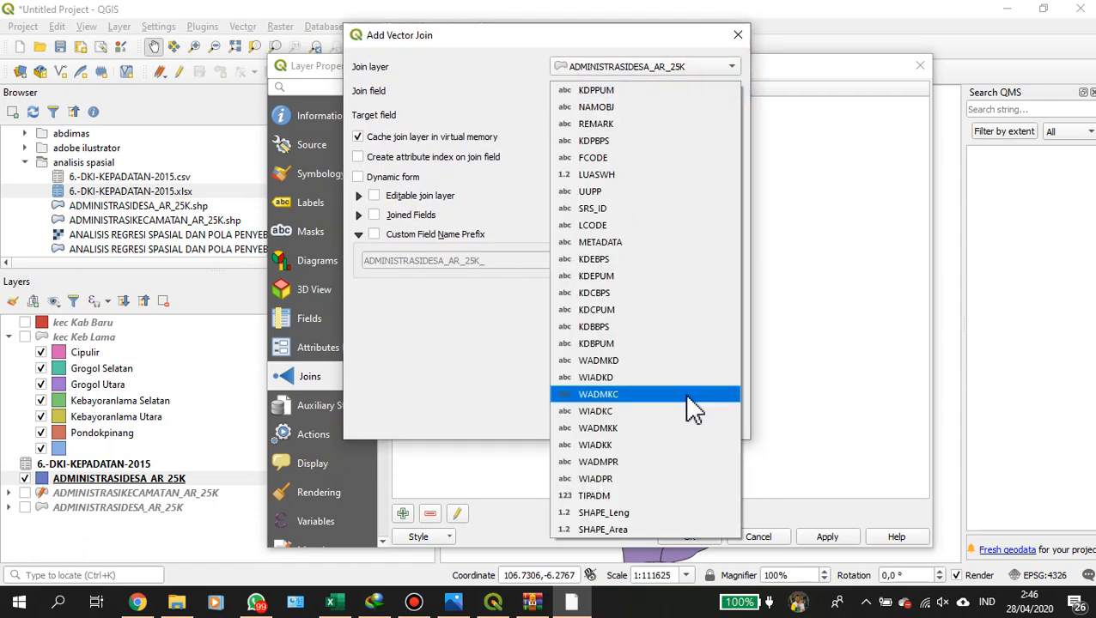
{"action": "left_click", "coordinate": [805, 272]}
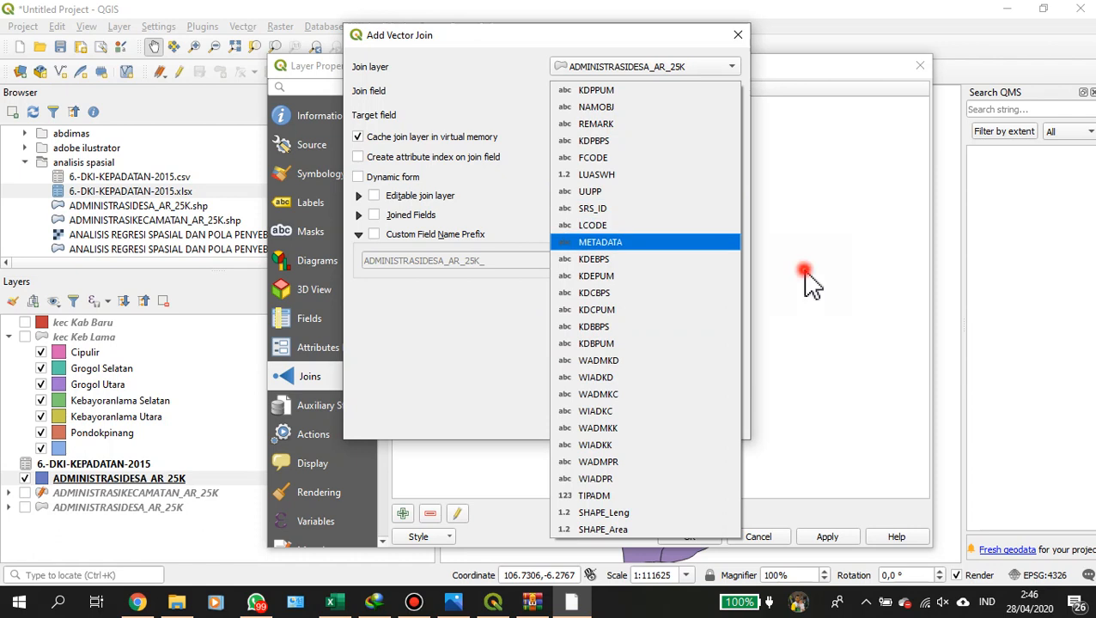
Try no as the join's target field, recheck the join field list, and cancel the join and the layer properties.
{"action": "left_click", "coordinate": [650, 121]}
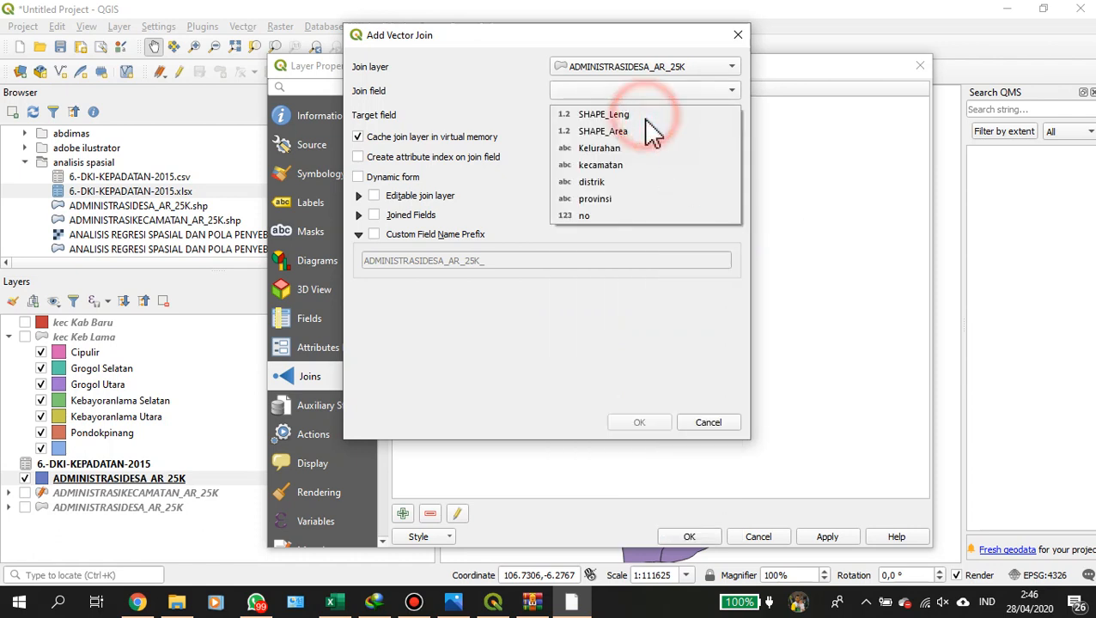
{"action": "left_click", "coordinate": [611, 215]}
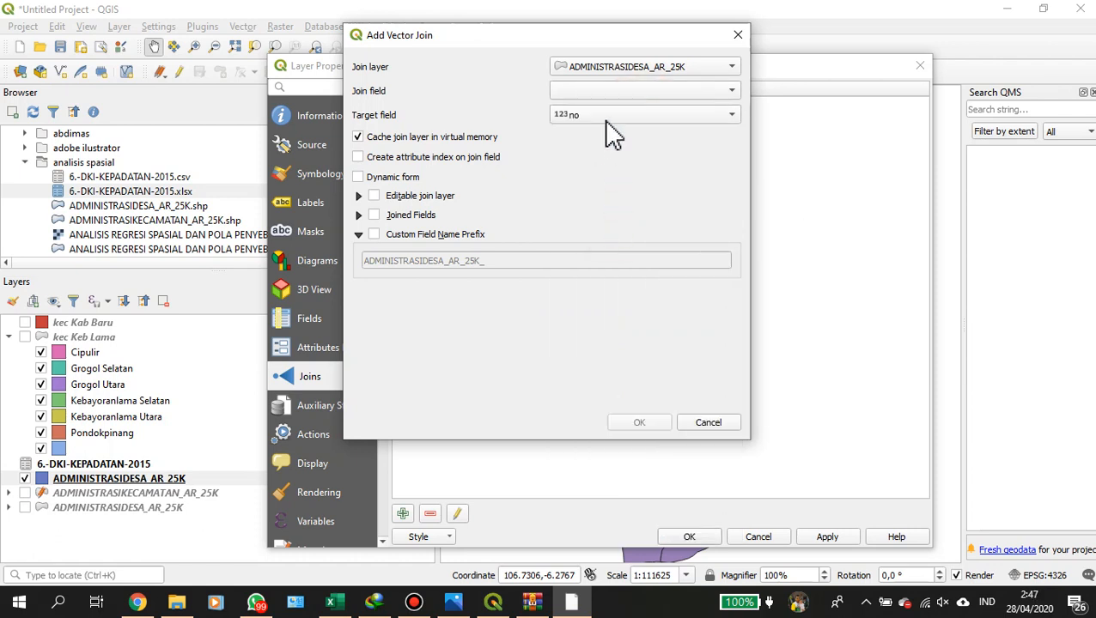
{"action": "left_click", "coordinate": [618, 90]}
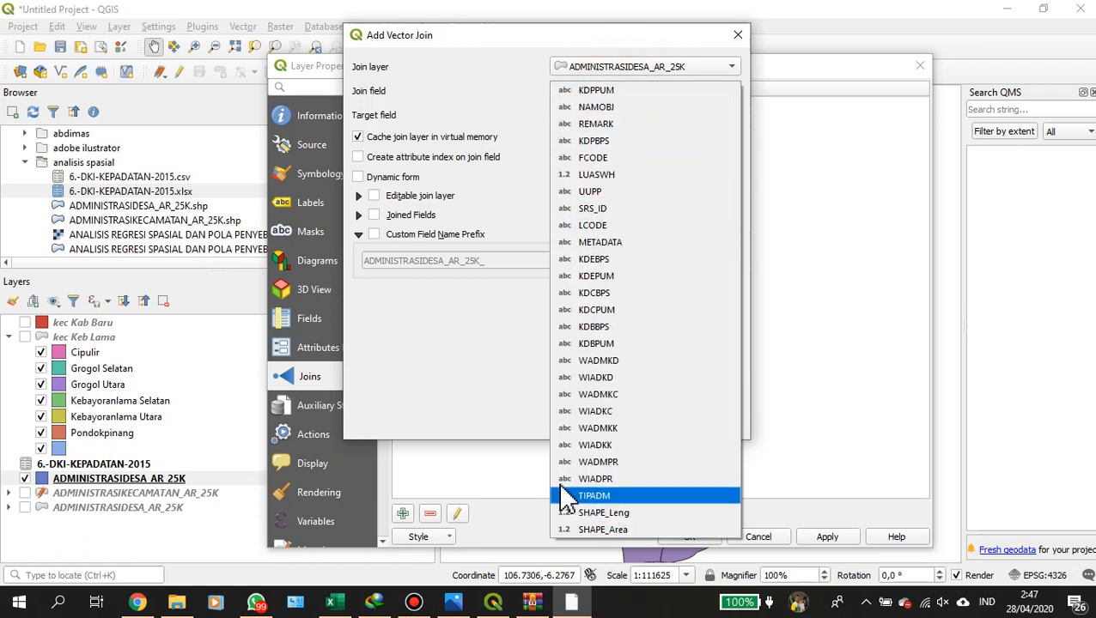
{"action": "left_click", "coordinate": [494, 386]}
{"action": "left_click", "coordinate": [434, 264]}
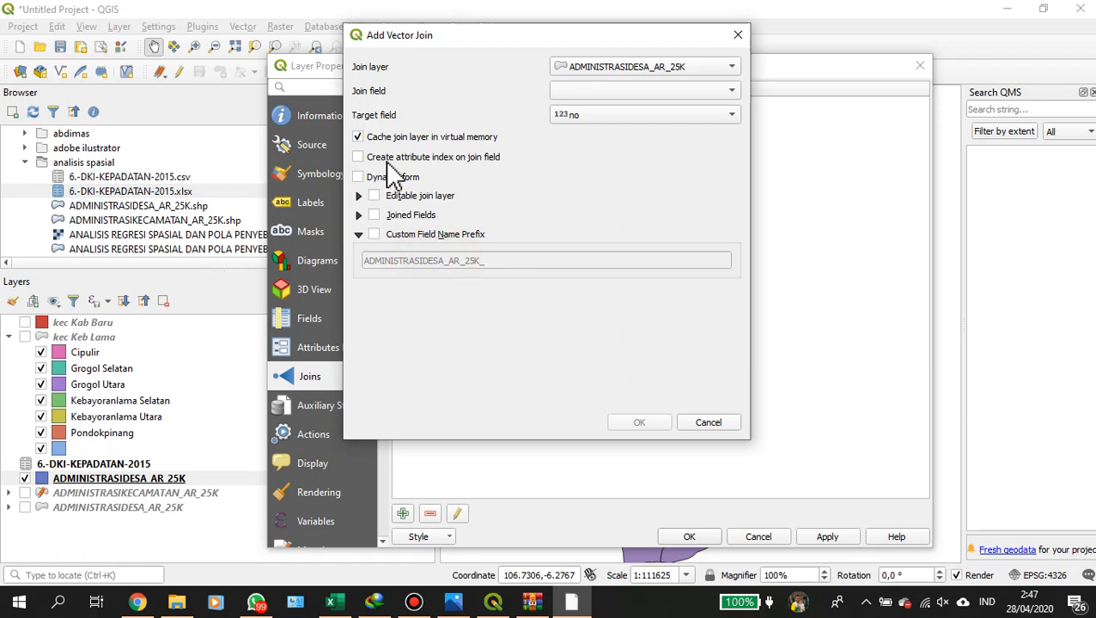
{"action": "left_click", "coordinate": [709, 423]}
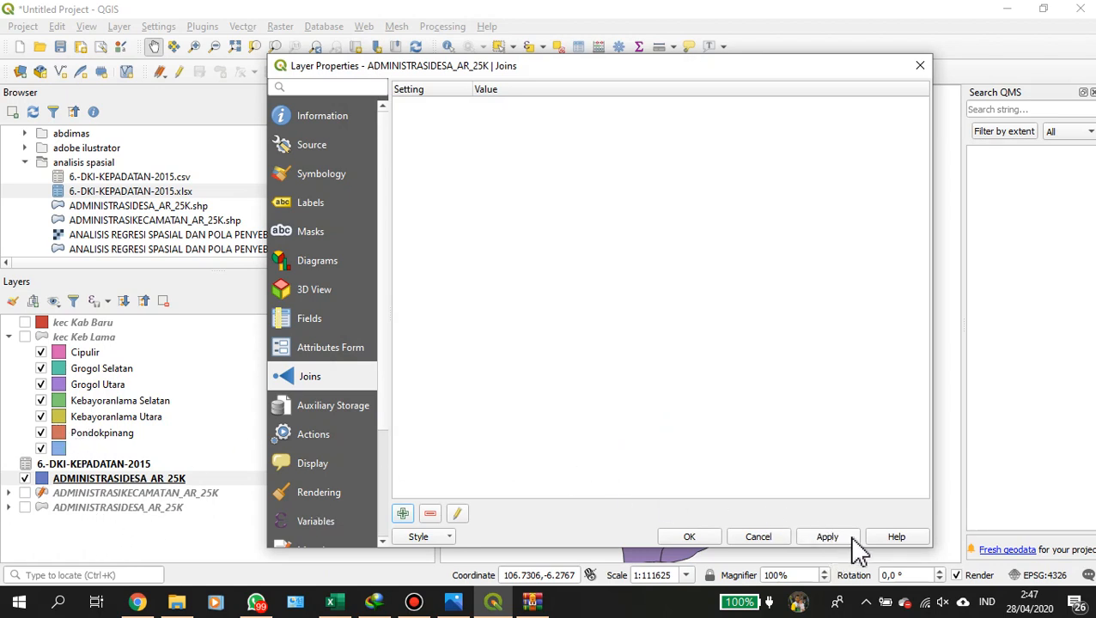
{"action": "left_click", "coordinate": [761, 539]}
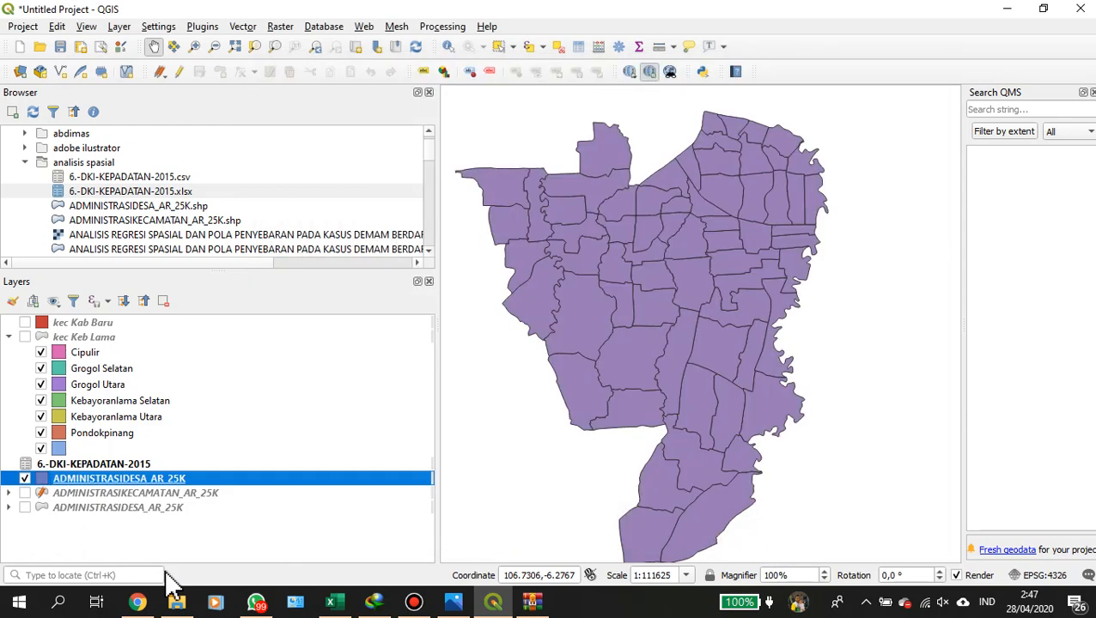
Remove the hidden ADMINISTRASIDESA_AR_25K layer below ADMINISTRASIKECAMATAN_AR_25K from the project.
{"action": "left_click", "coordinate": [118, 508]}
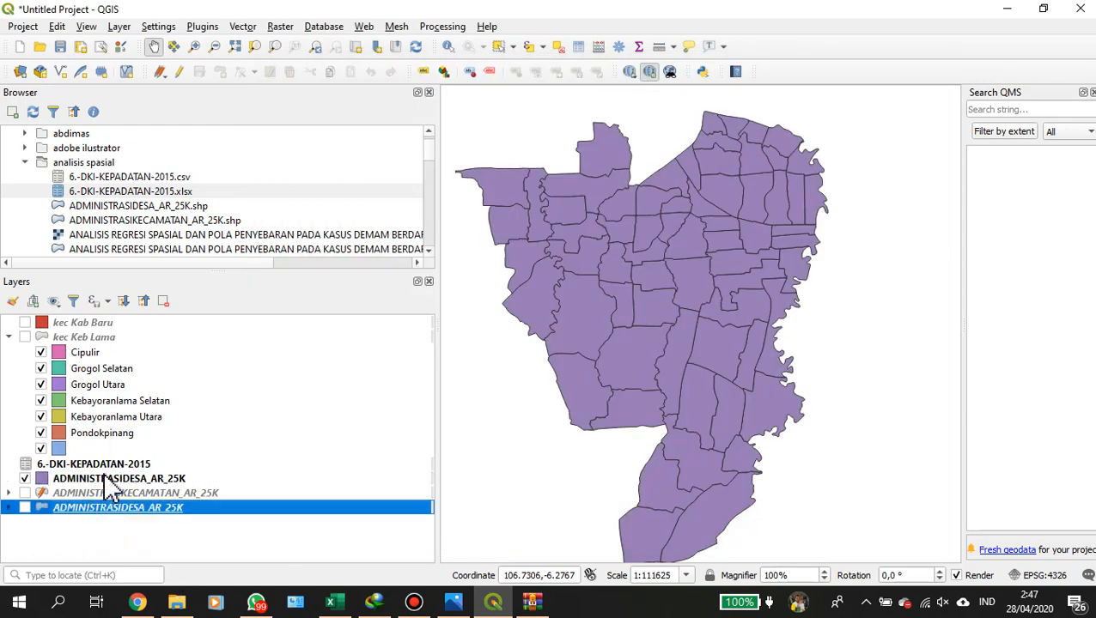
{"action": "right_click", "coordinate": [68, 520]}
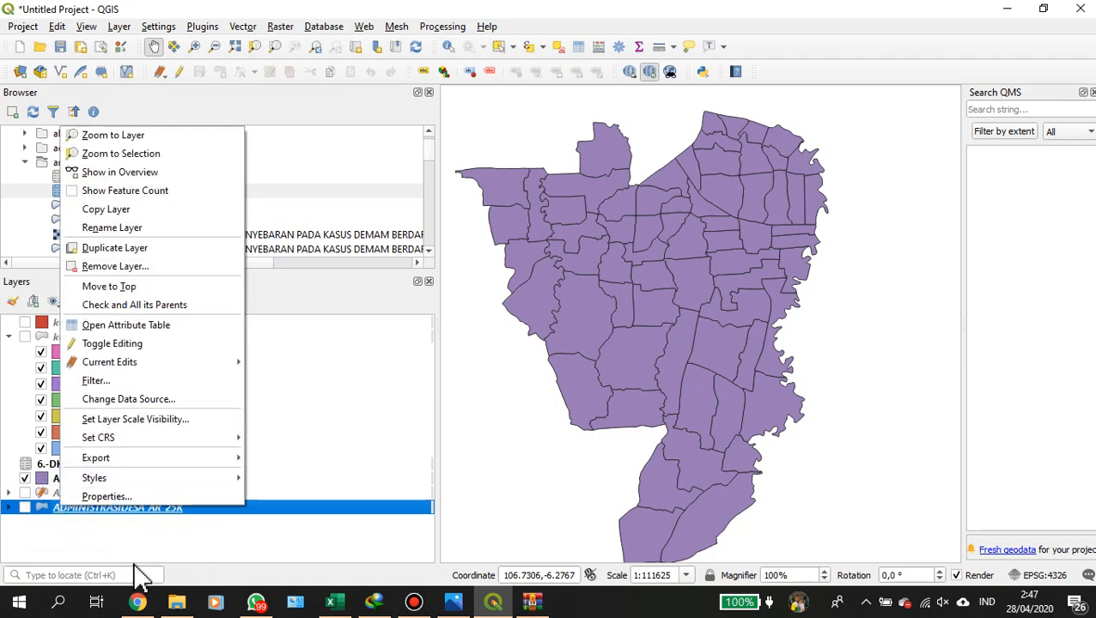
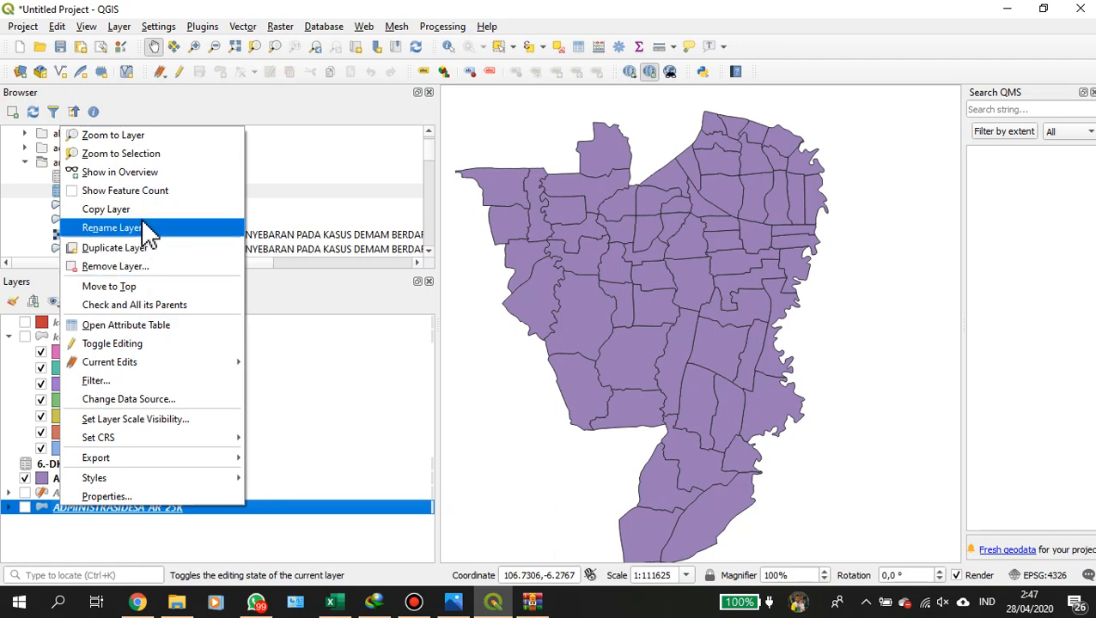
{"action": "left_click", "coordinate": [145, 268]}
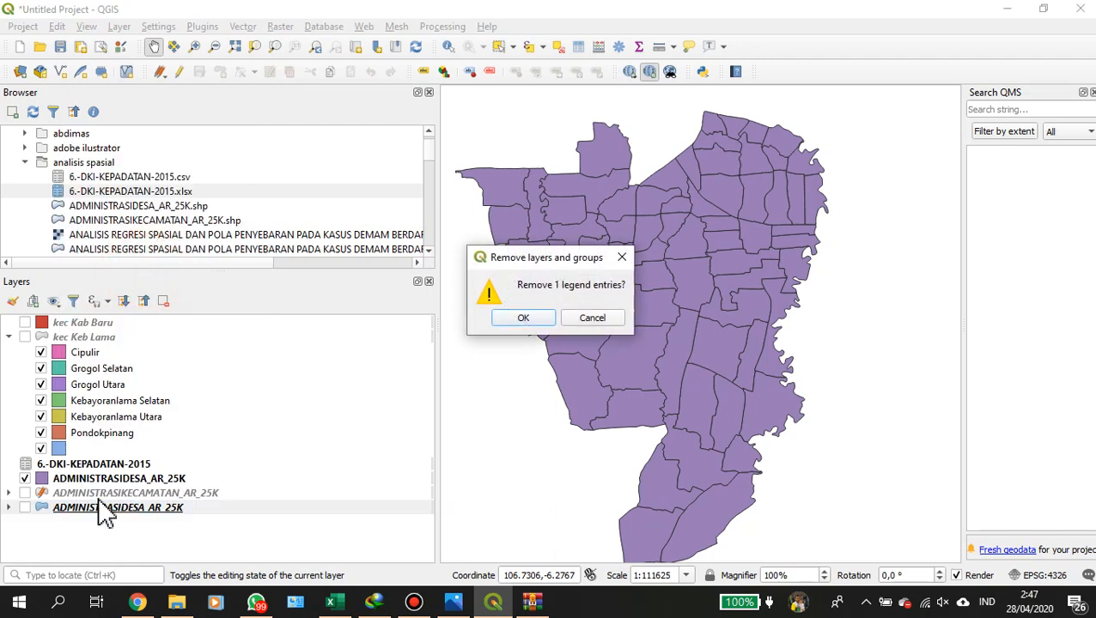
{"action": "key", "text": "Return"}
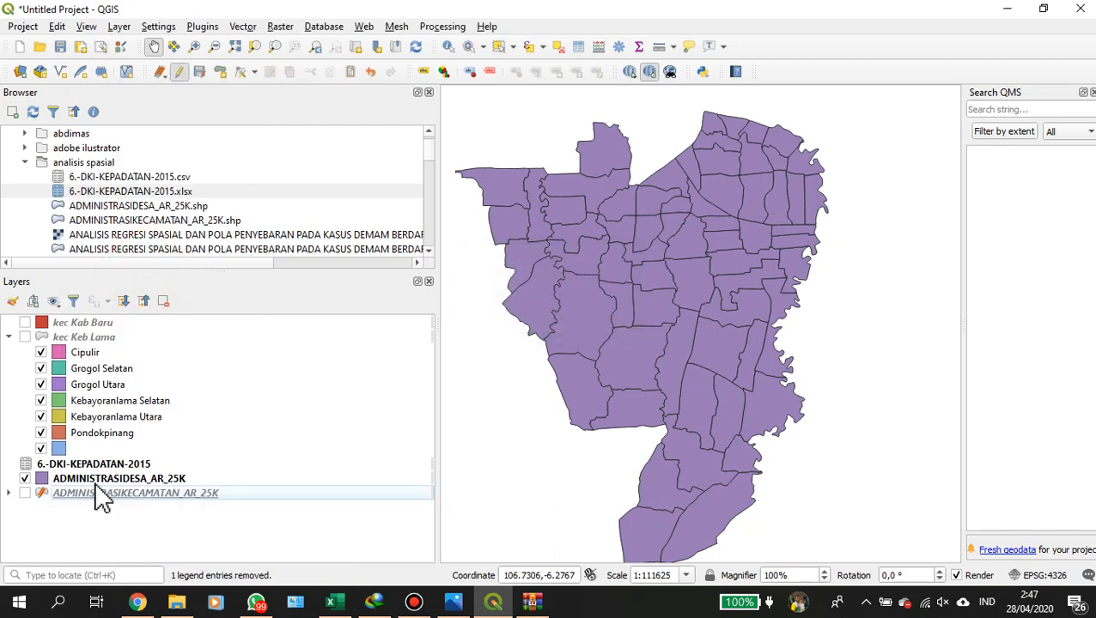
Start a new join on the remaining ADMINISTRASIDESA_AR_25K layer, check the available join layers, and close the layer properties without adding a join.
{"action": "left_click", "coordinate": [100, 481]}
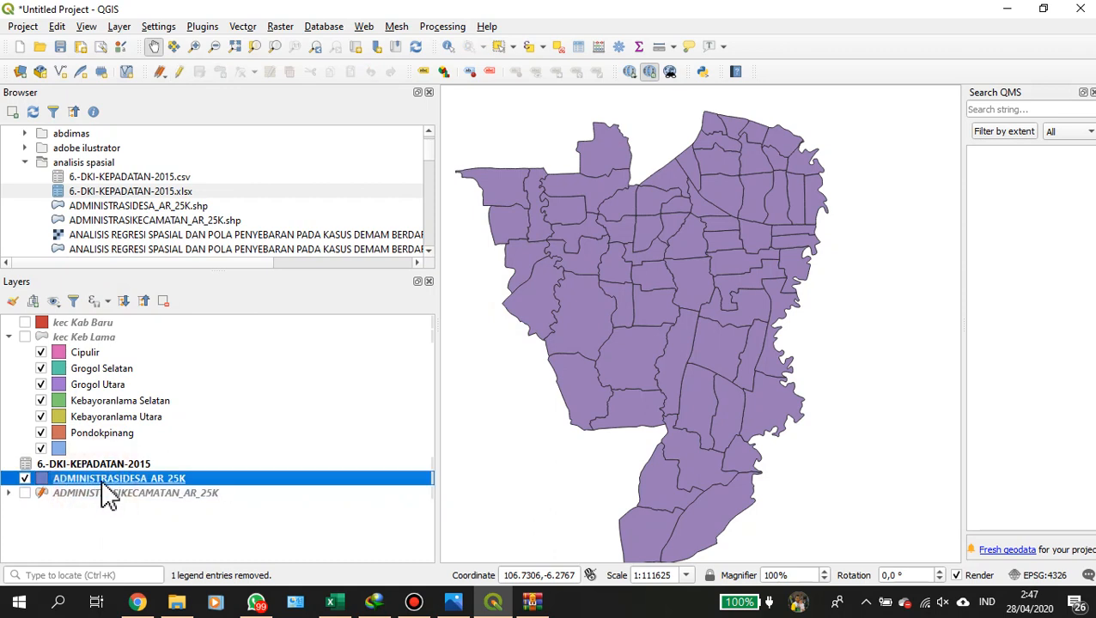
{"action": "right_click", "coordinate": [105, 479]}
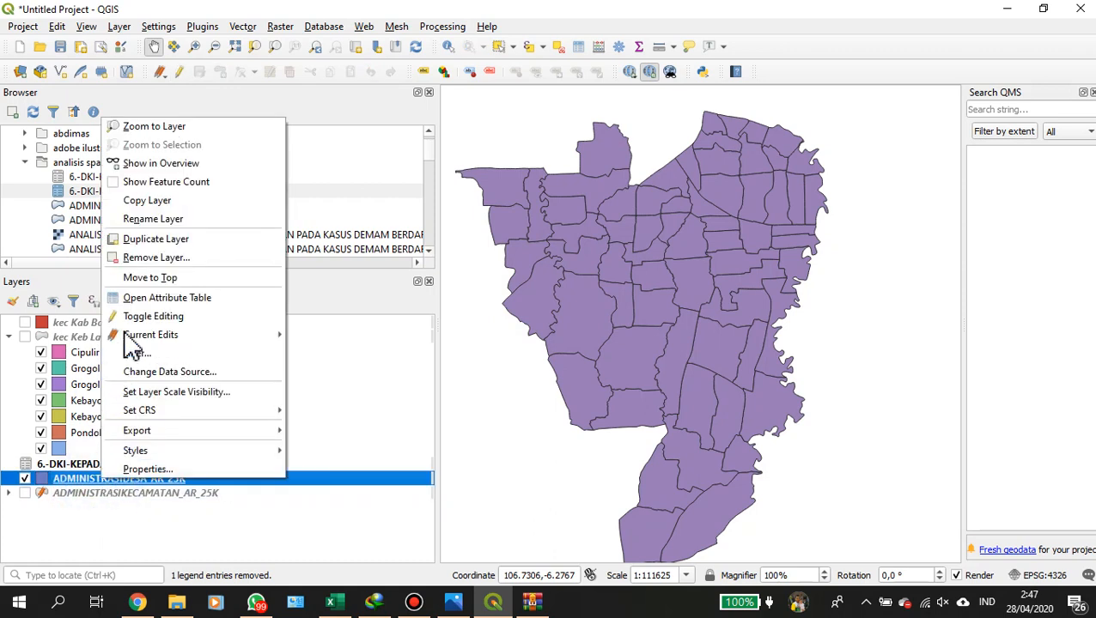
{"action": "mouse_move", "coordinate": [157, 342]}
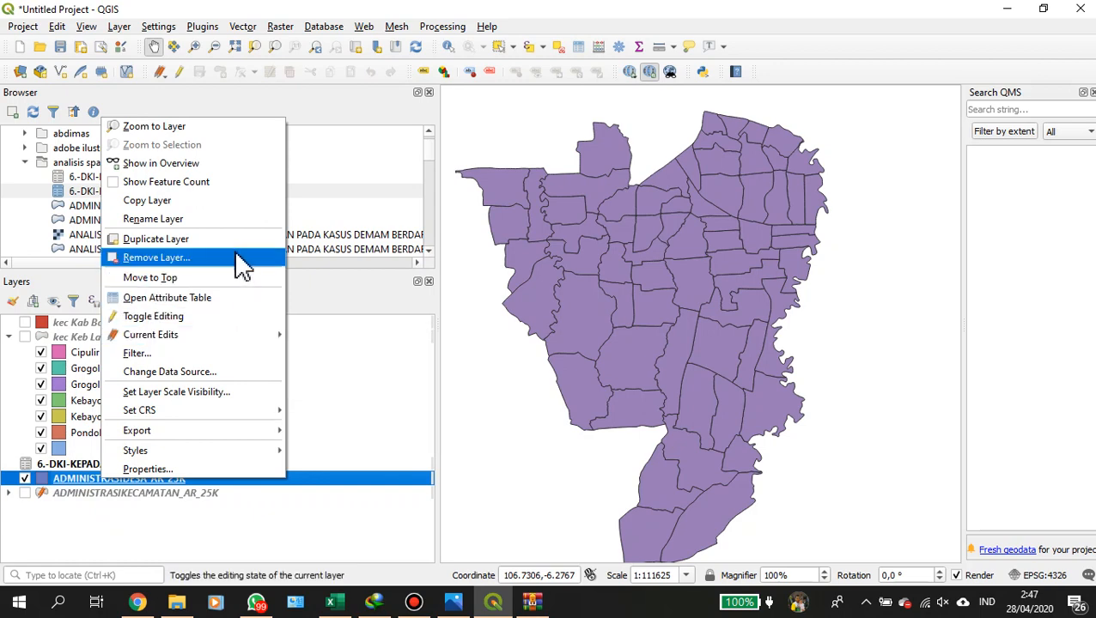
{"action": "left_click", "coordinate": [228, 469]}
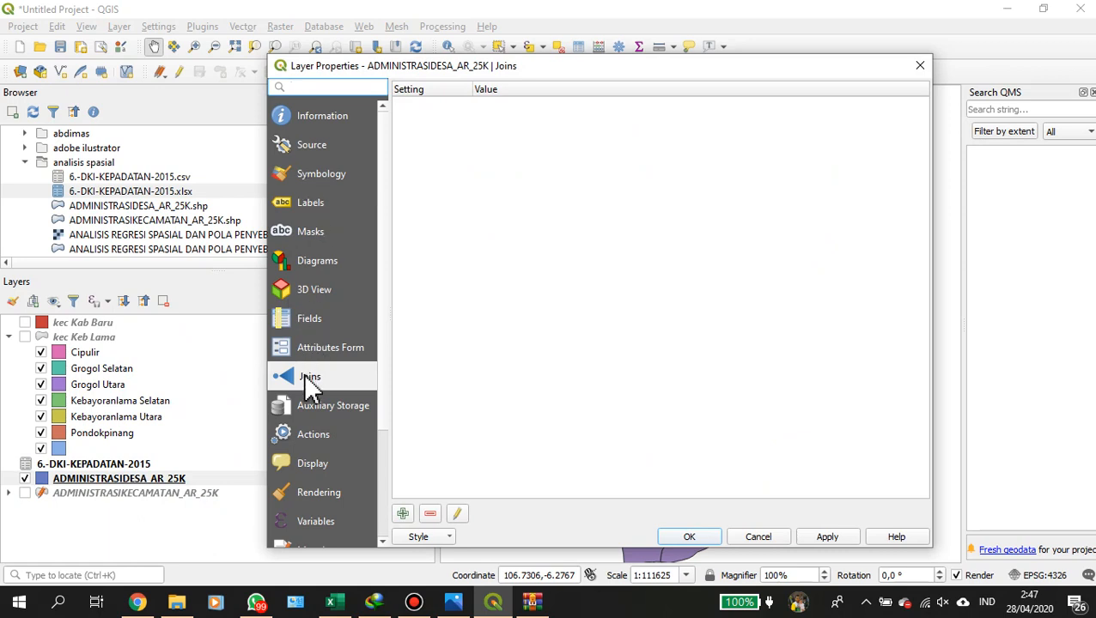
{"action": "left_click", "coordinate": [403, 515]}
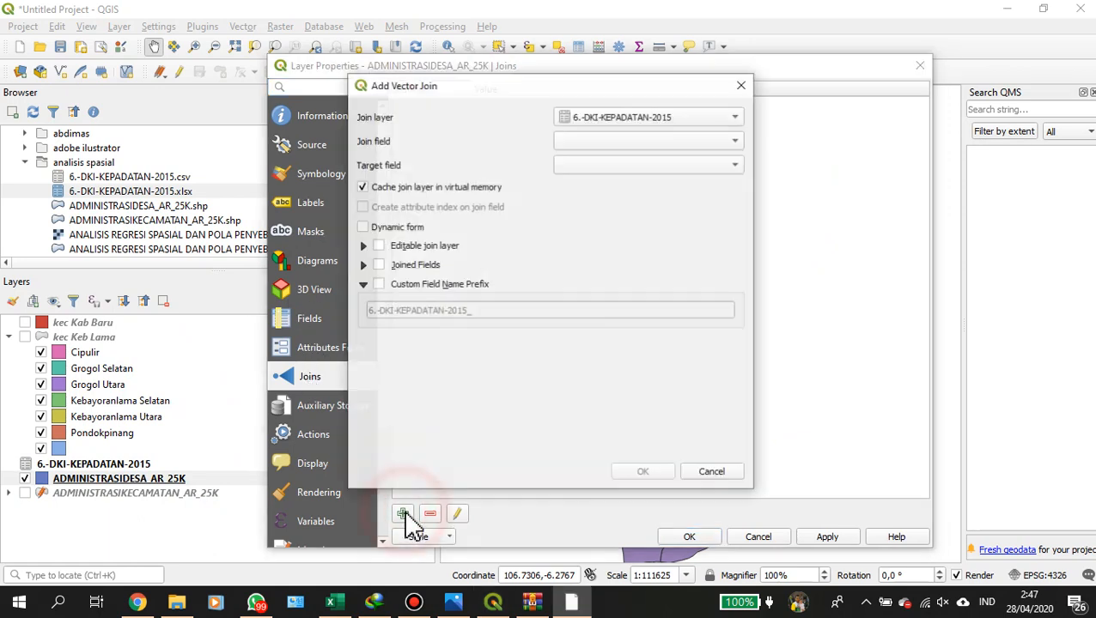
{"action": "left_click", "coordinate": [601, 129]}
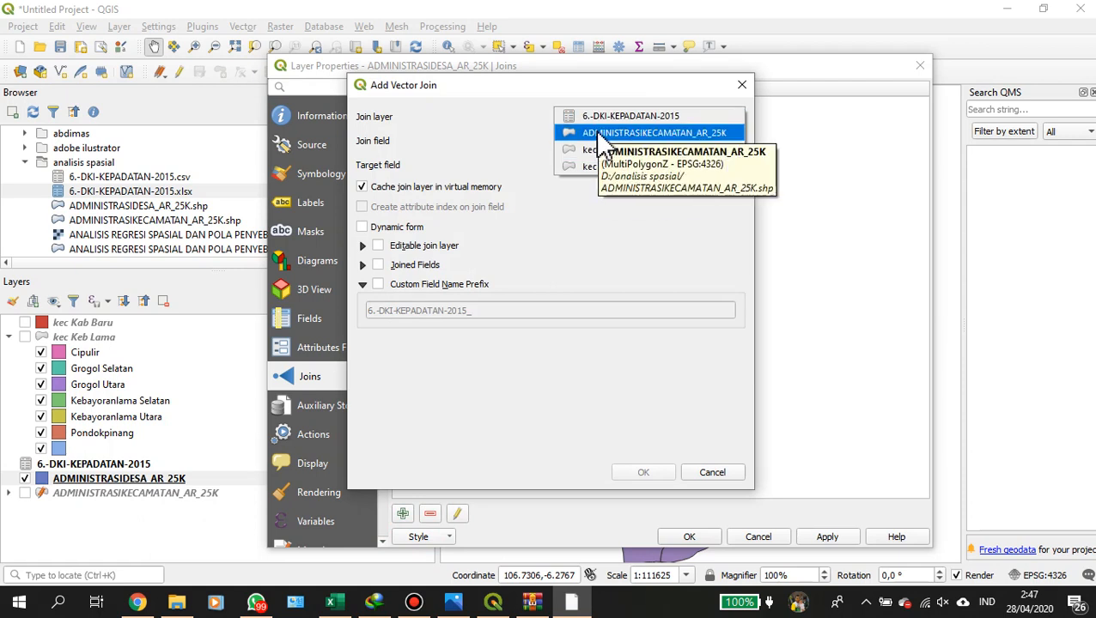
{"action": "left_click", "coordinate": [605, 137]}
{"action": "left_click", "coordinate": [591, 118]}
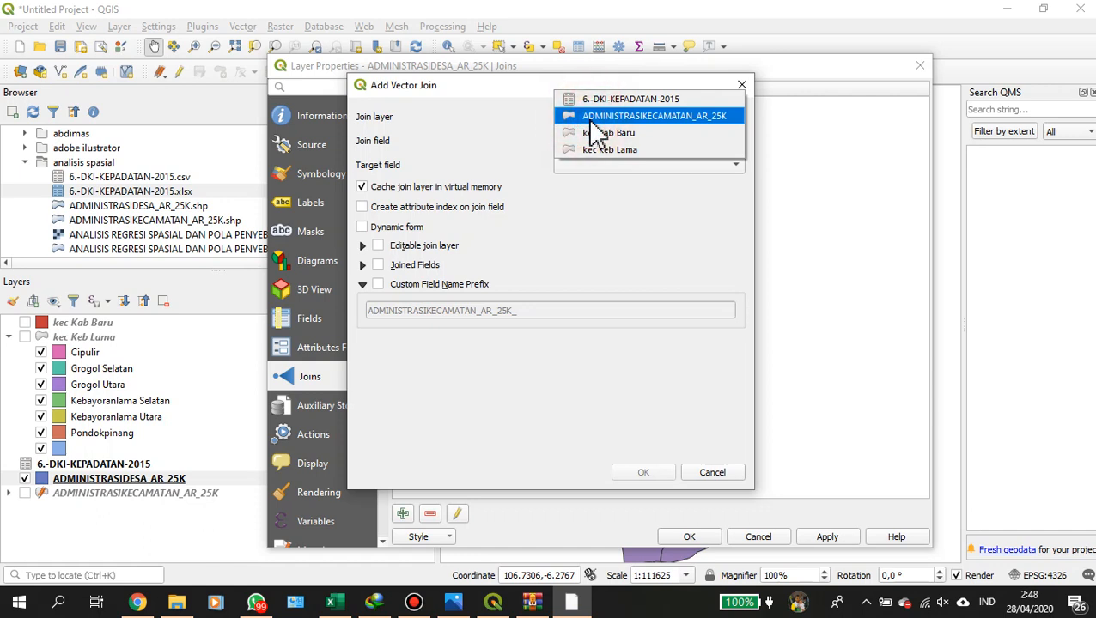
{"action": "left_click", "coordinate": [607, 214]}
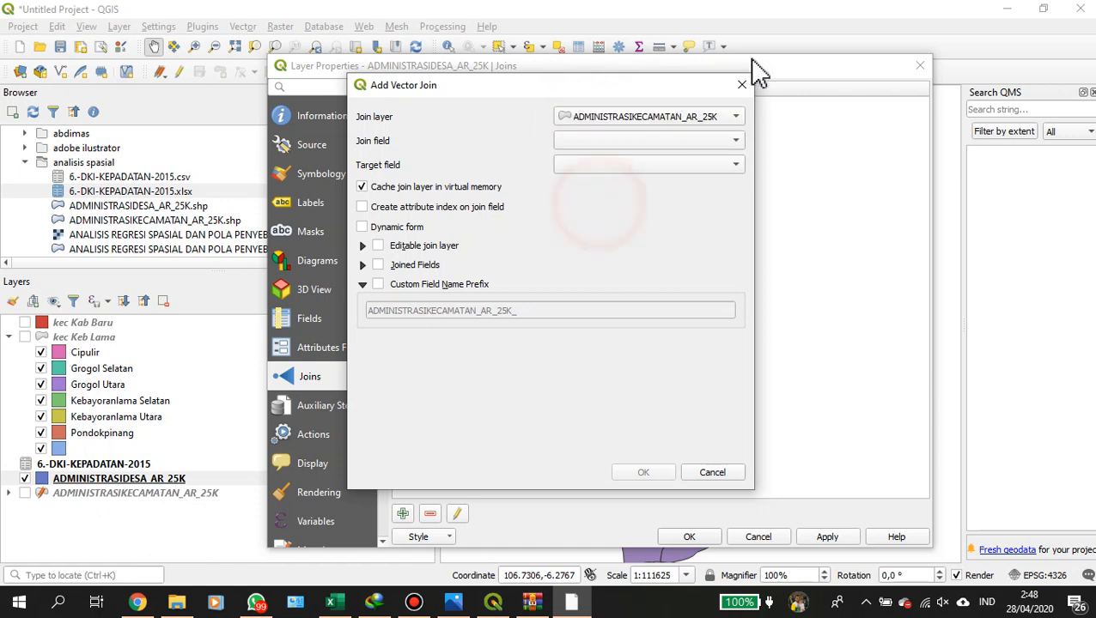
{"action": "left_click", "coordinate": [742, 85]}
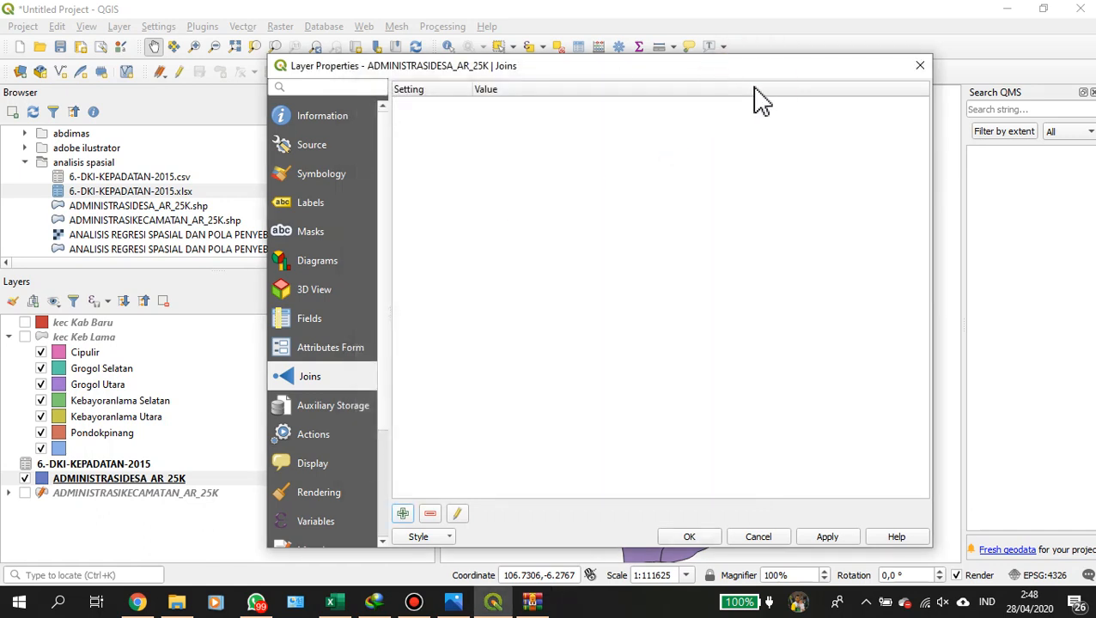
{"action": "left_click", "coordinate": [921, 68]}
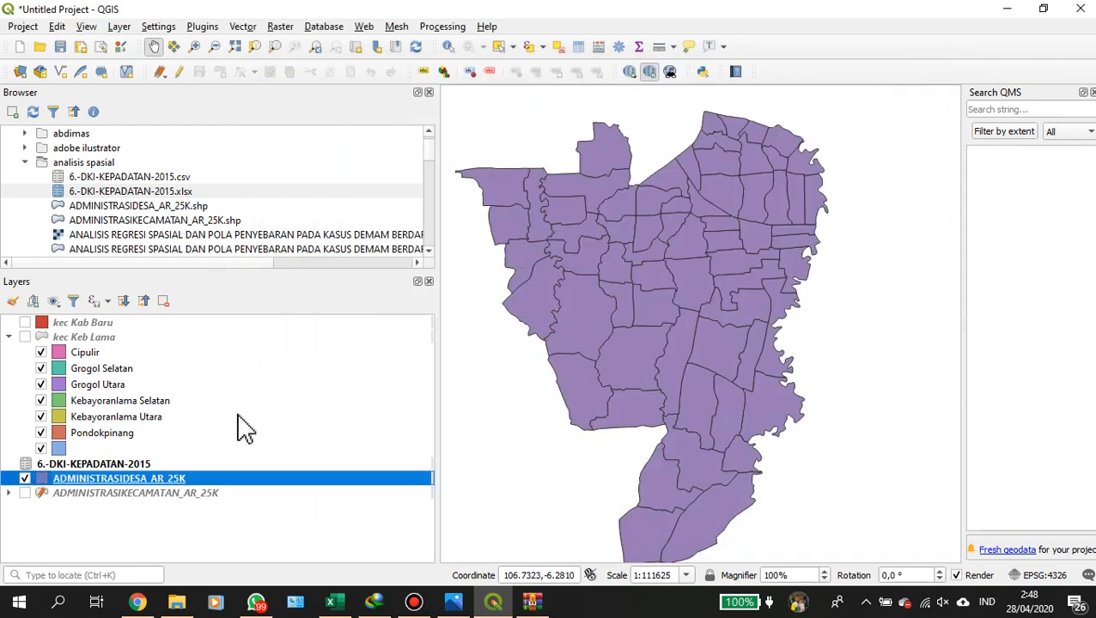
Hide the ADMINISTRASIDESA_AR_25K layer on the map and open its join properties.
{"action": "left_click", "coordinate": [24, 480]}
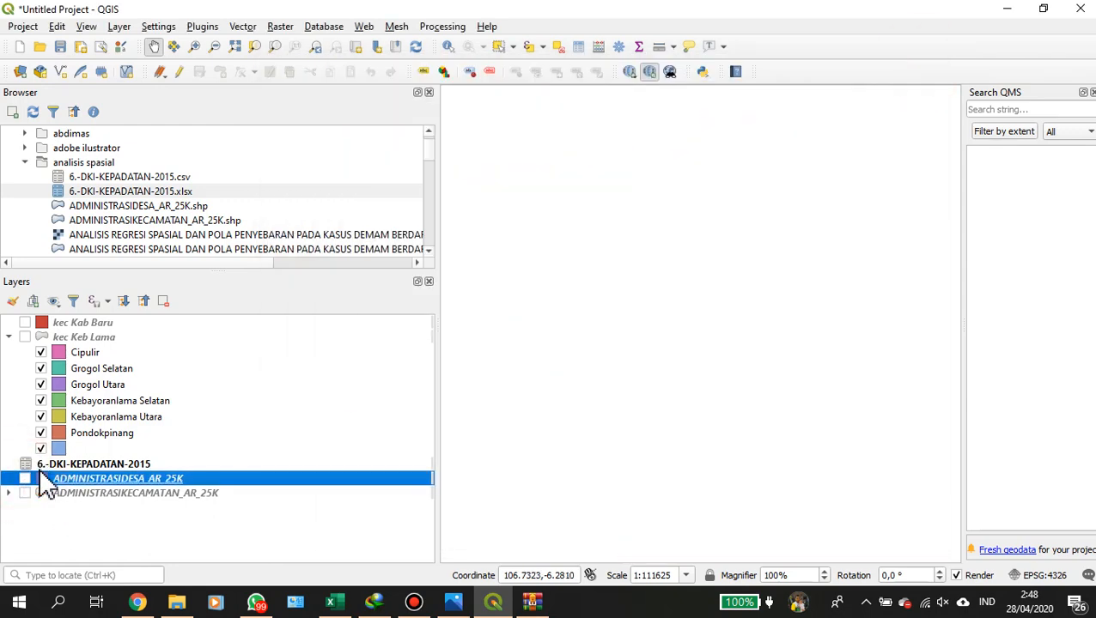
{"action": "right_click", "coordinate": [39, 465]}
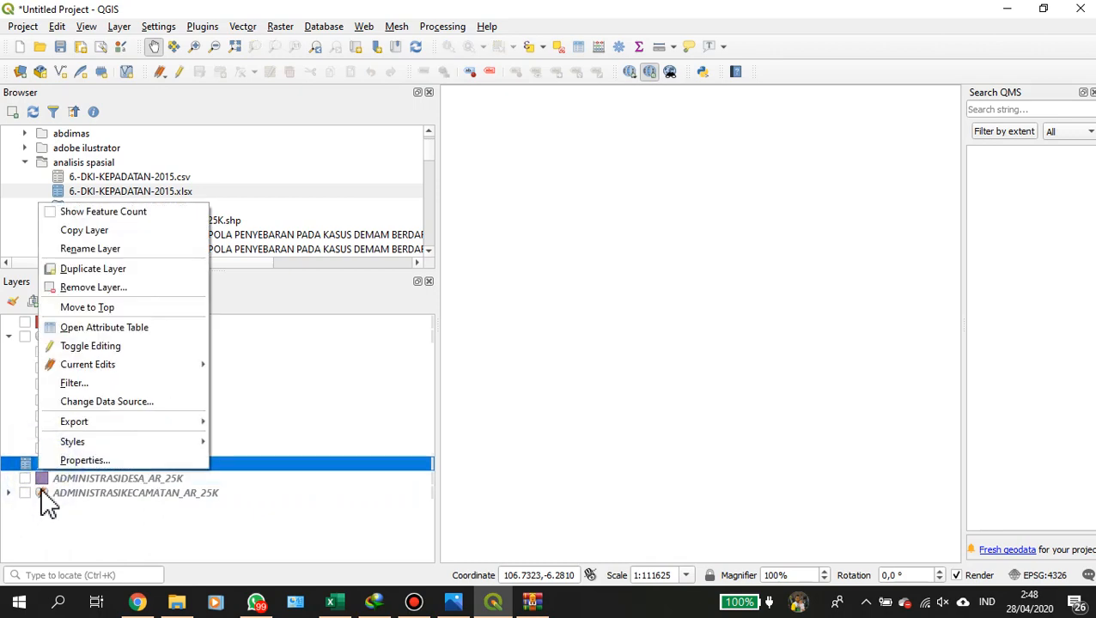
{"action": "left_click", "coordinate": [47, 479]}
{"action": "right_click", "coordinate": [48, 483]}
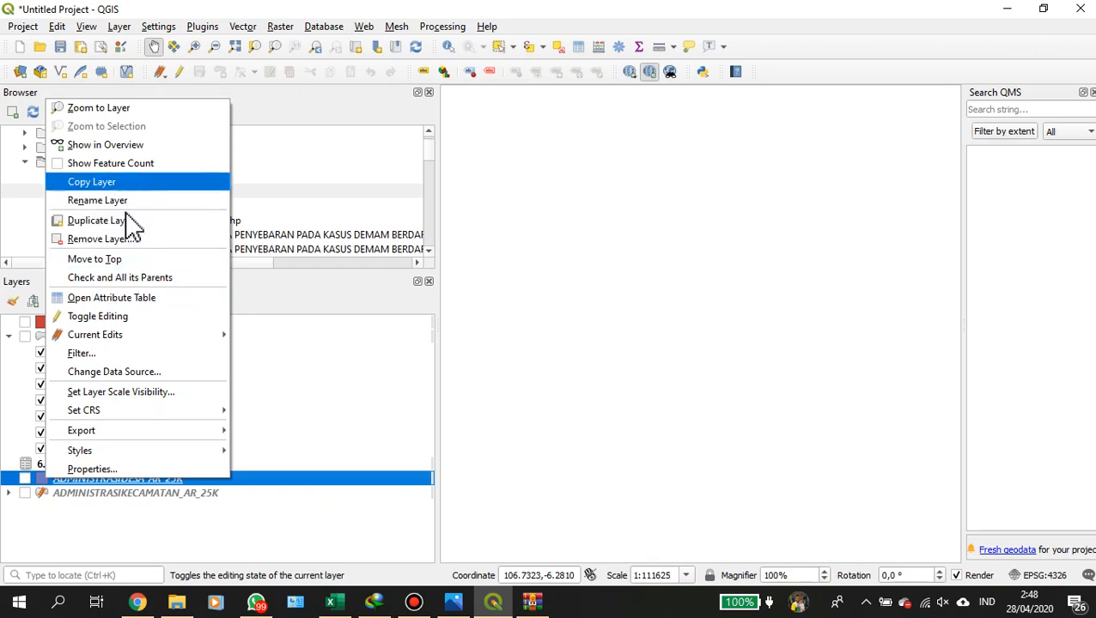
{"action": "left_click", "coordinate": [161, 470]}
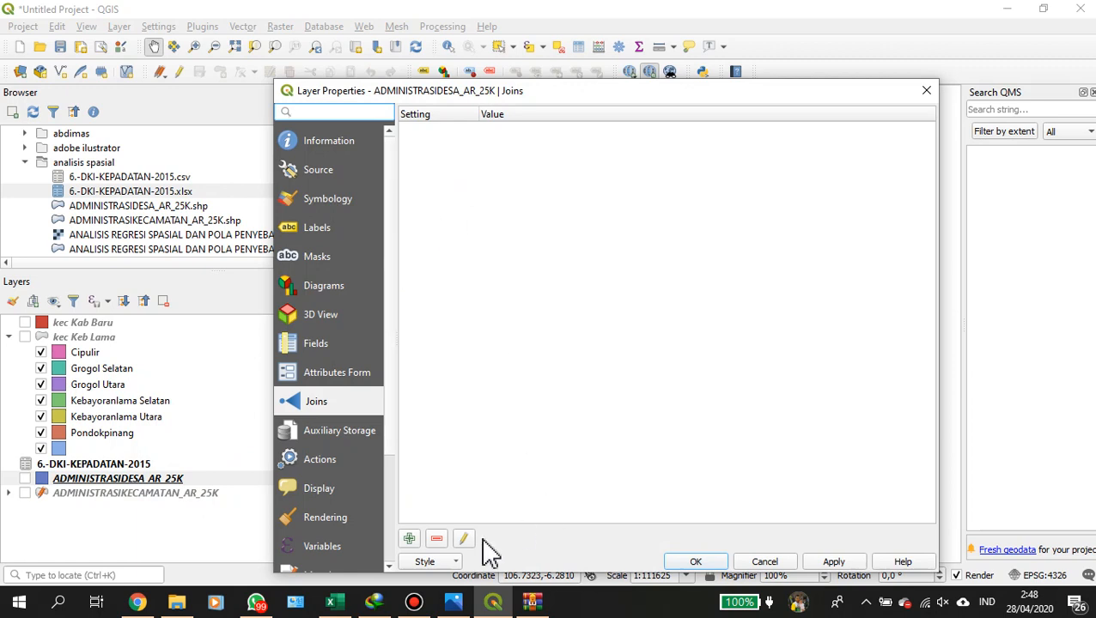
Join 6.-DKI-KEPADATAN-2015 to ADMINISTRASIDESA_AR_25K with join field kode and target field no, and apply the layer properties.
{"action": "left_click", "coordinate": [409, 539]}
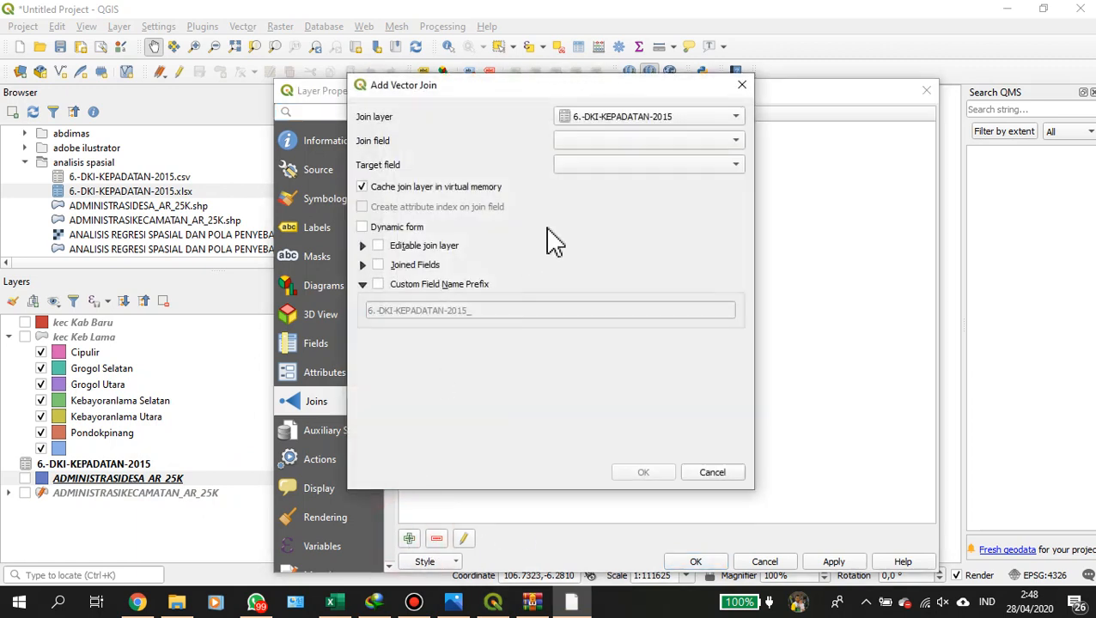
{"action": "left_click", "coordinate": [593, 141]}
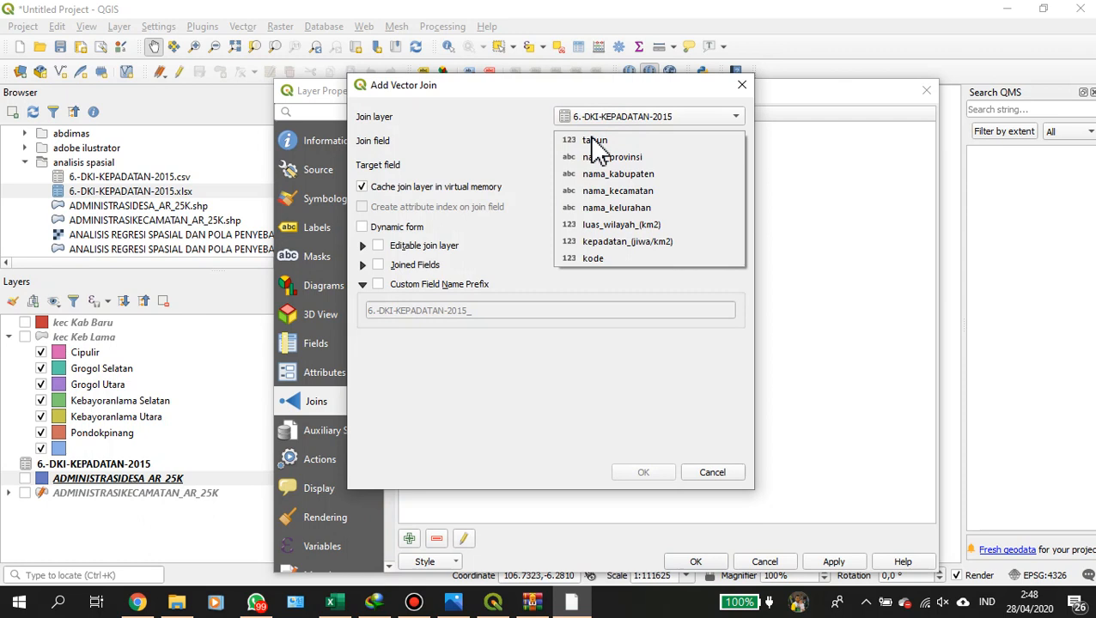
{"action": "left_click", "coordinate": [564, 259]}
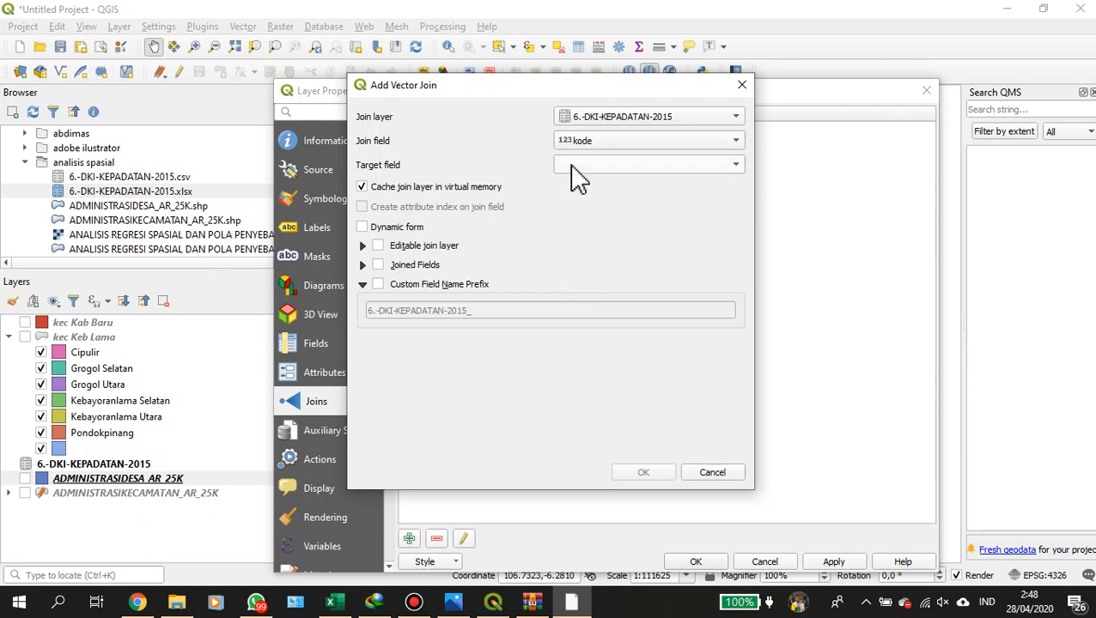
{"action": "left_click", "coordinate": [577, 165]}
{"action": "left_click", "coordinate": [578, 266]}
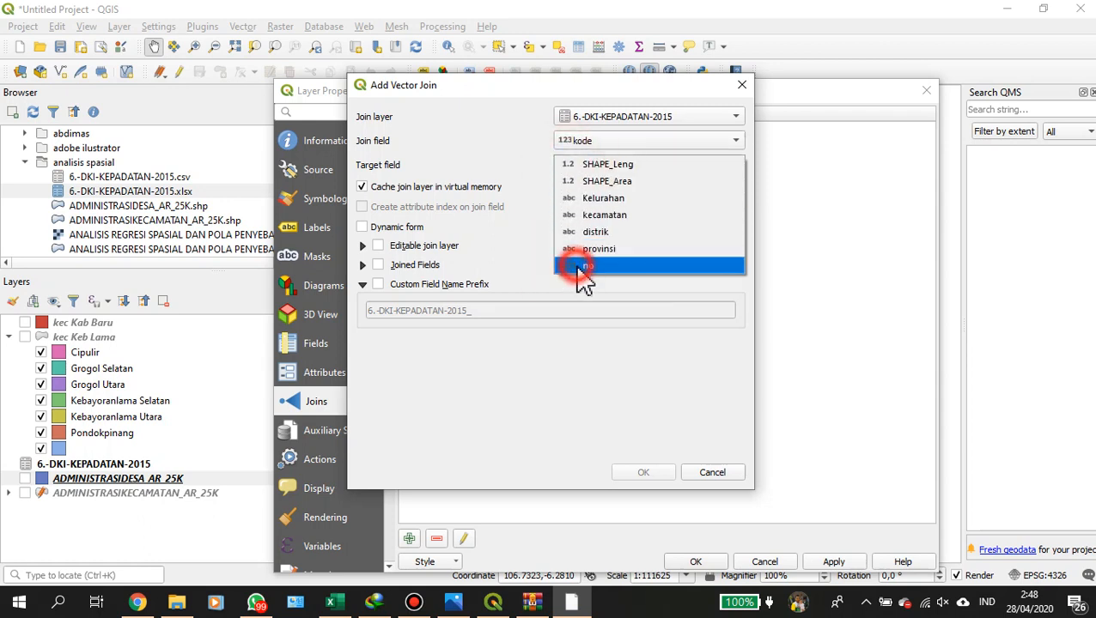
{"action": "left_click", "coordinate": [585, 119]}
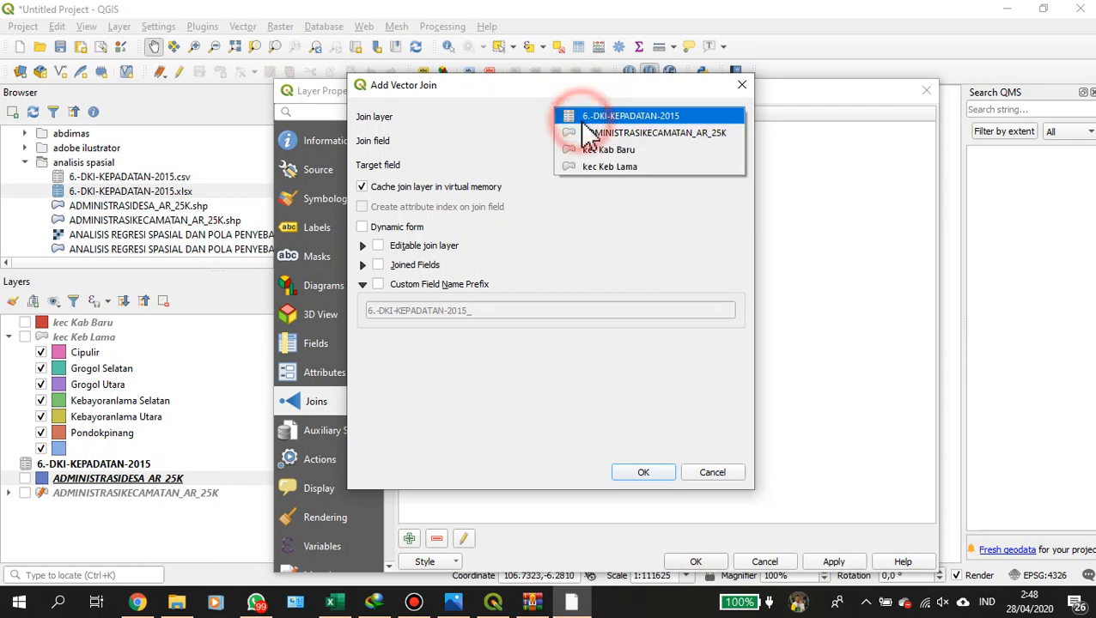
{"action": "left_click", "coordinate": [586, 120]}
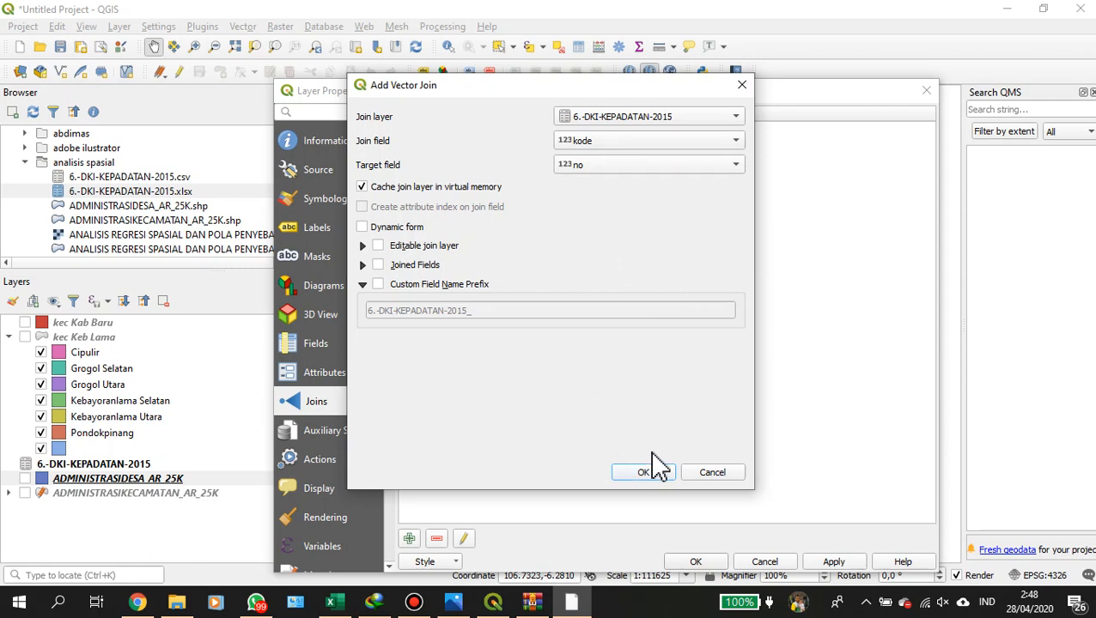
{"action": "left_click", "coordinate": [645, 476]}
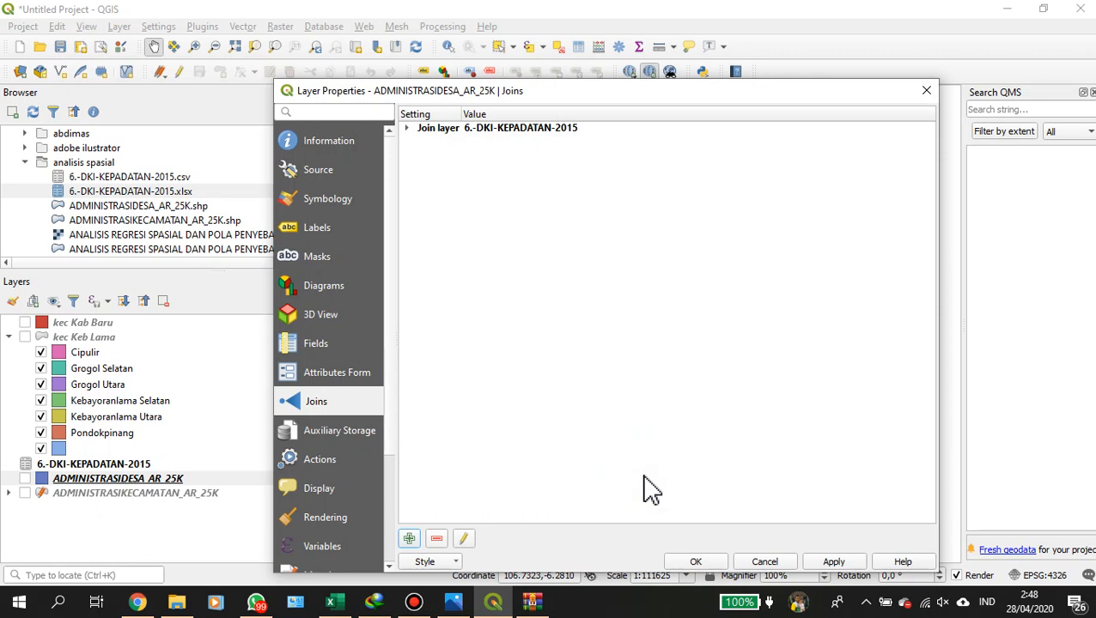
{"action": "left_click", "coordinate": [845, 566]}
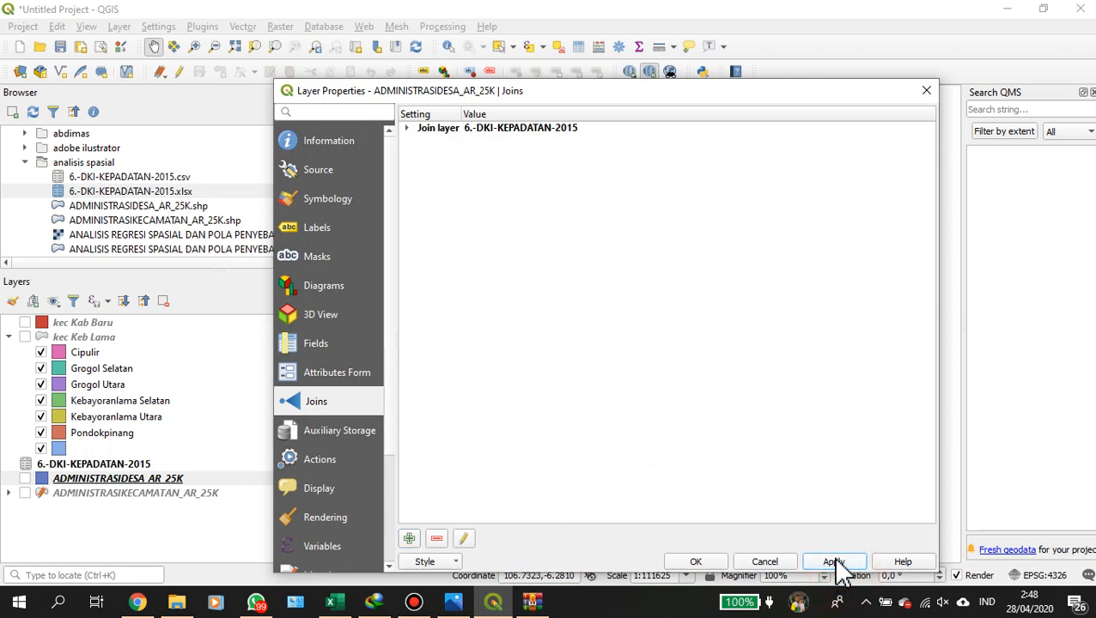
{"action": "left_click", "coordinate": [835, 565]}
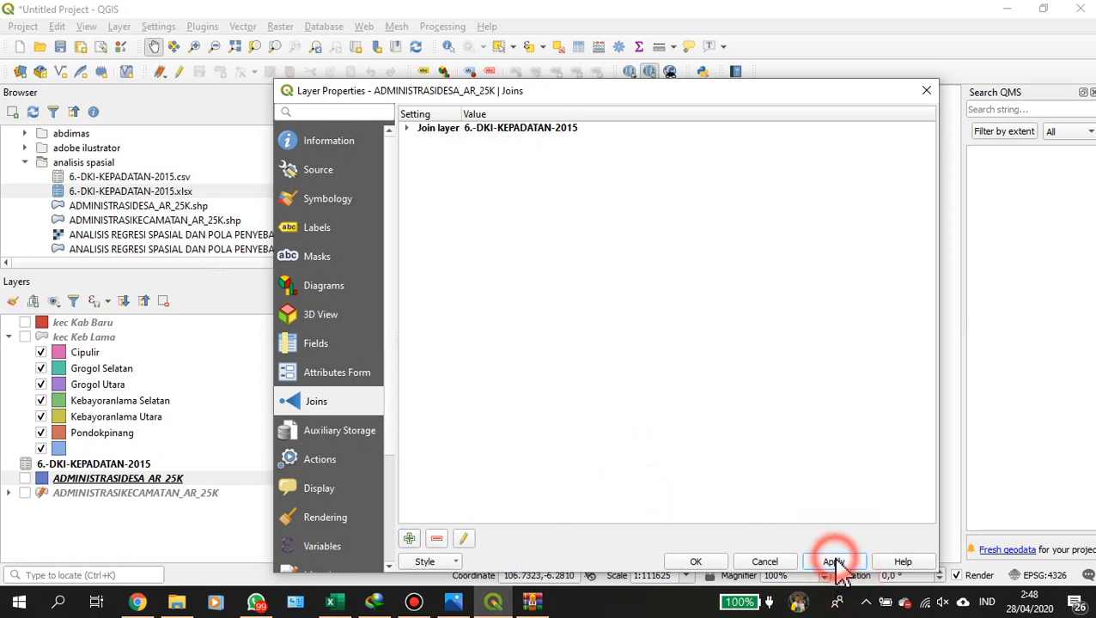
{"action": "left_click", "coordinate": [696, 563]}
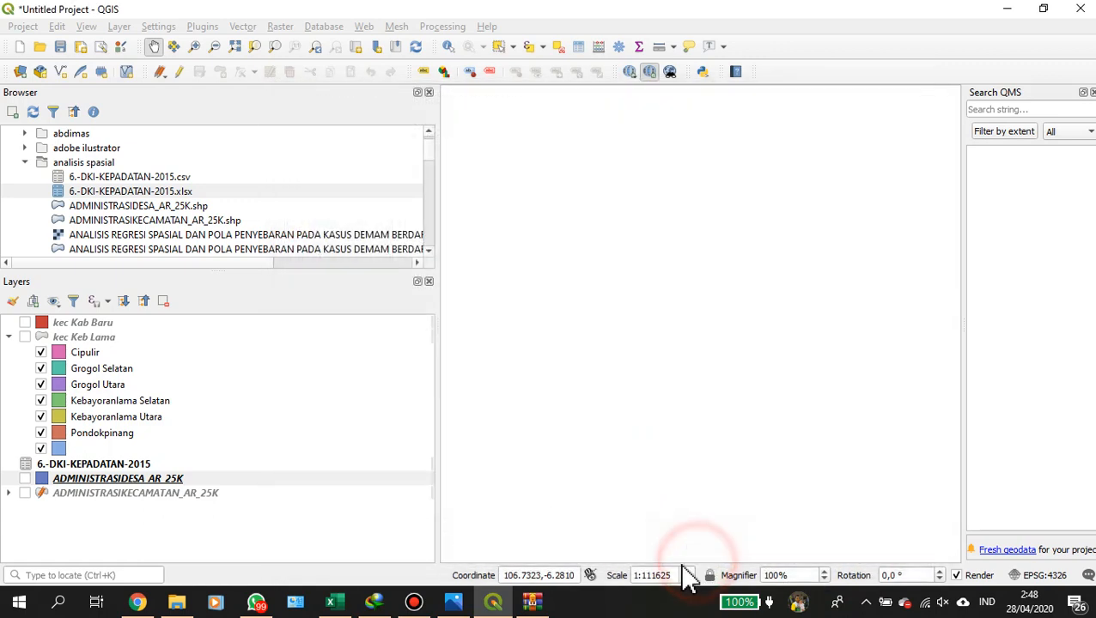
Check the join in ADMINISTRASIDESA_AR_25K's properties and examine the joined density columns in its attribute table.
{"action": "right_click", "coordinate": [316, 481]}
{"action": "mouse_move", "coordinate": [354, 410]}
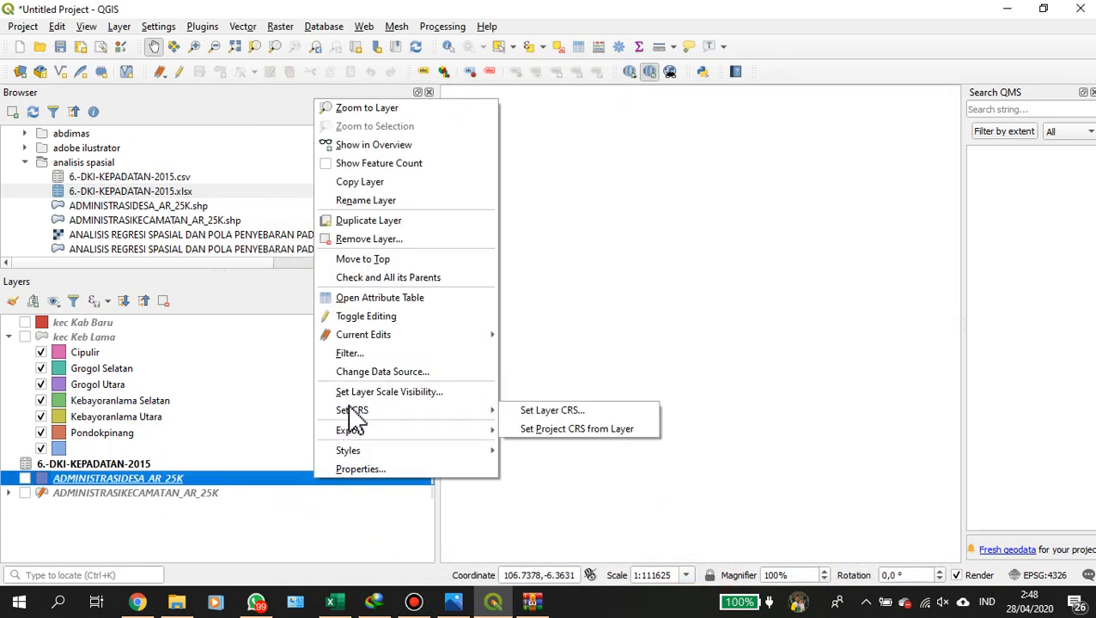
{"action": "left_click", "coordinate": [343, 469]}
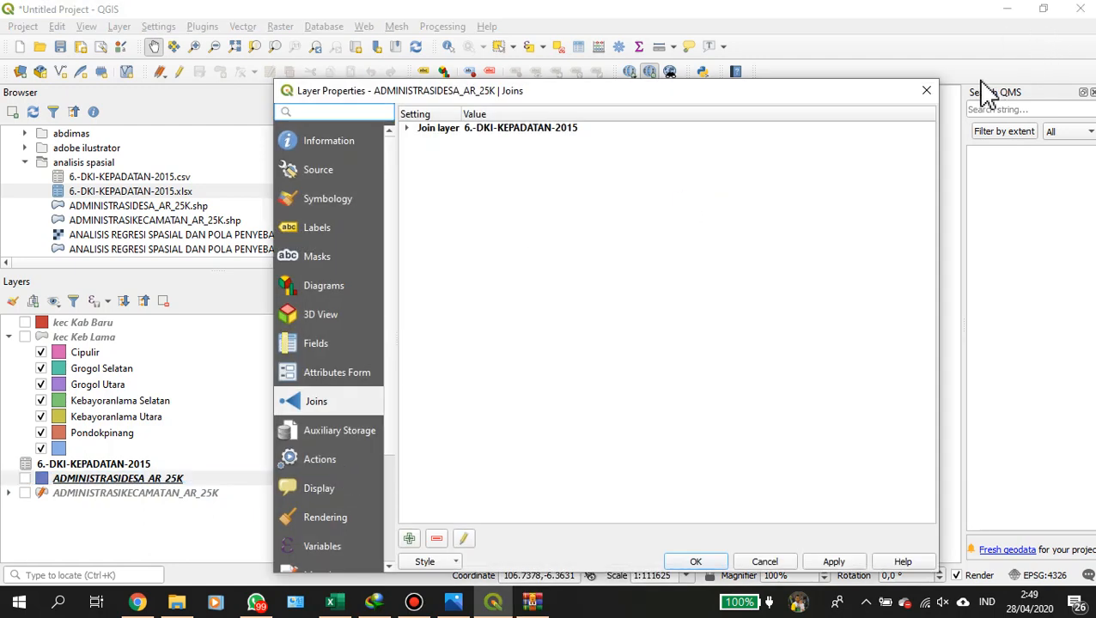
{"action": "left_click", "coordinate": [926, 91]}
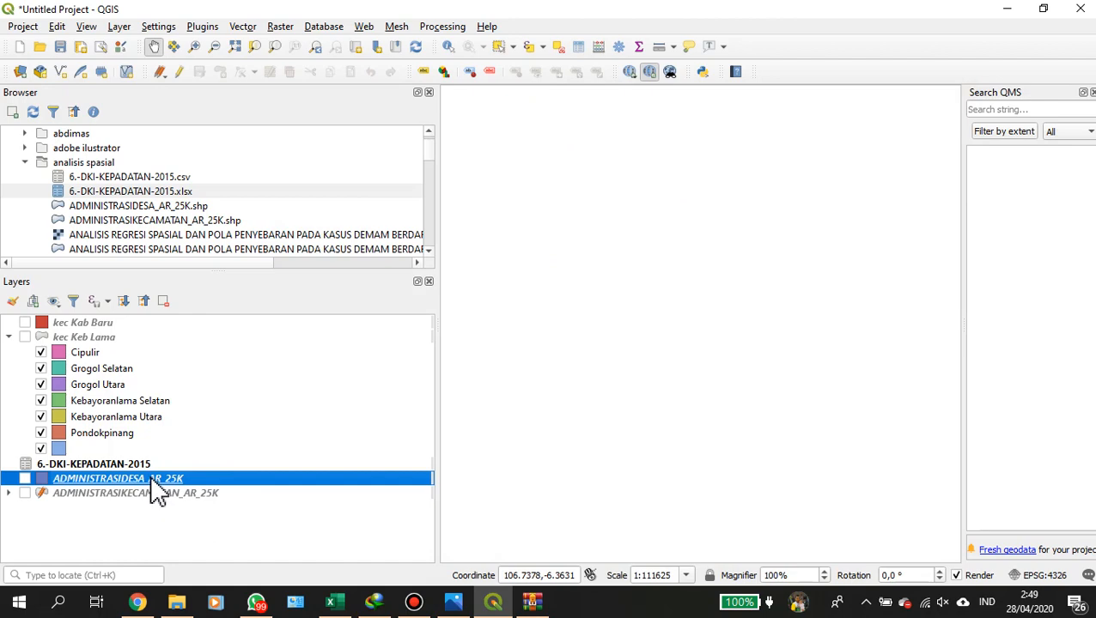
{"action": "right_click", "coordinate": [154, 486]}
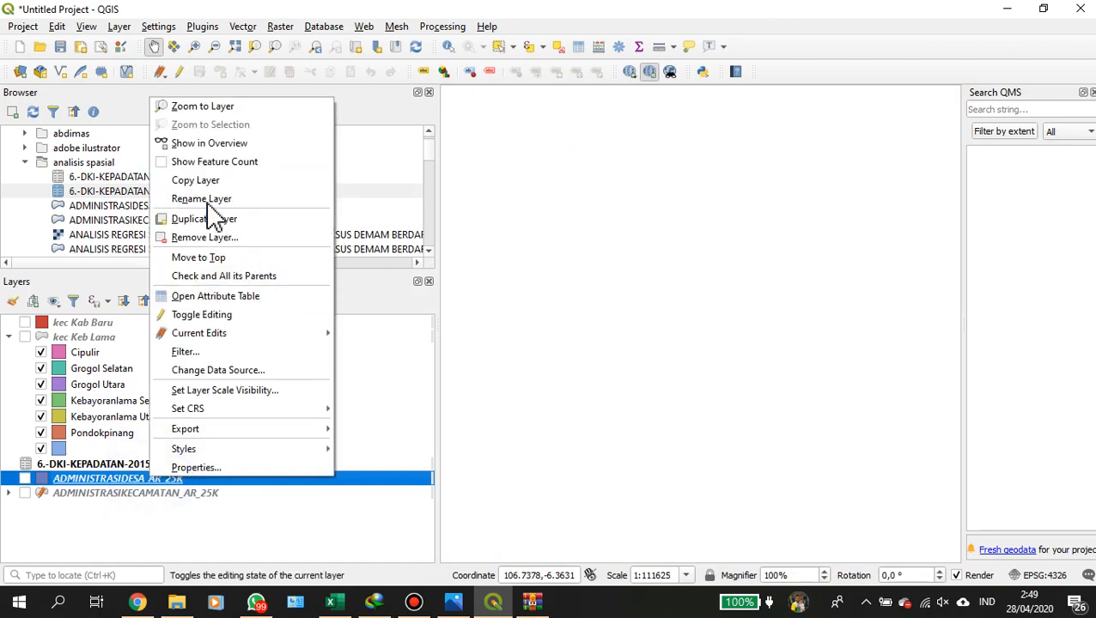
{"action": "left_click", "coordinate": [232, 297]}
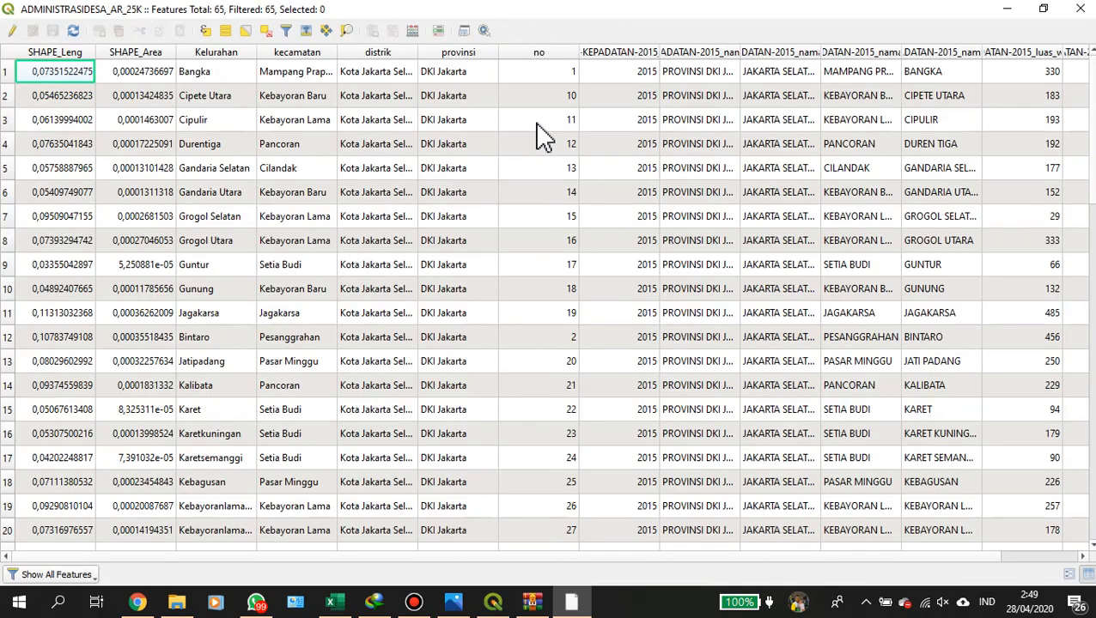
{"action": "scroll", "coordinate": [679, 116], "scroll_direction": "right", "scroll_amount": 2}
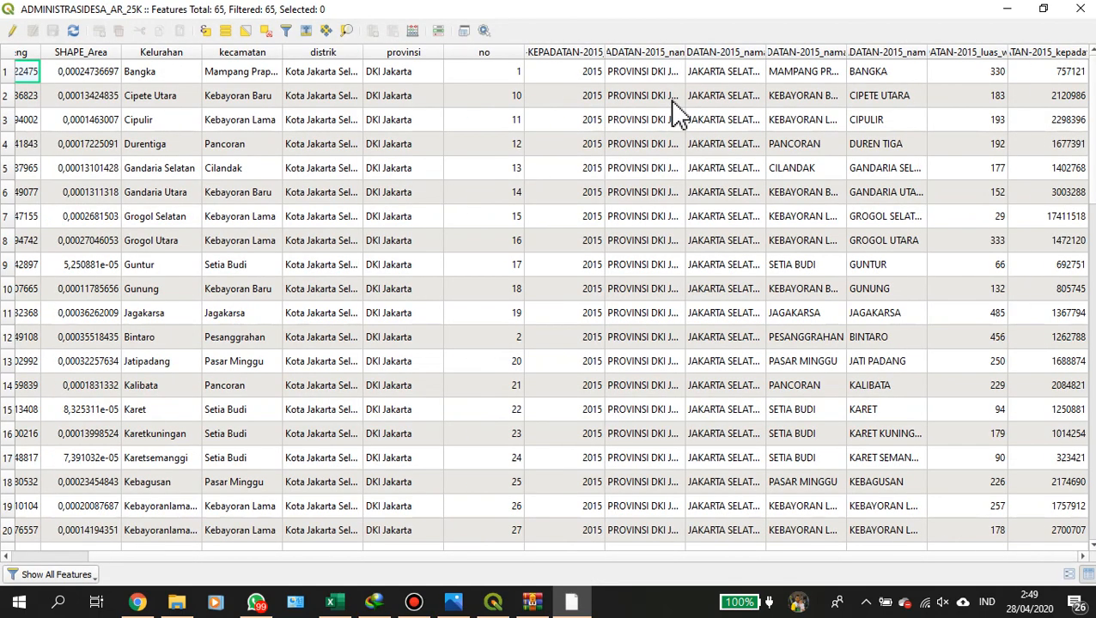
{"action": "left_click", "coordinate": [1005, 10]}
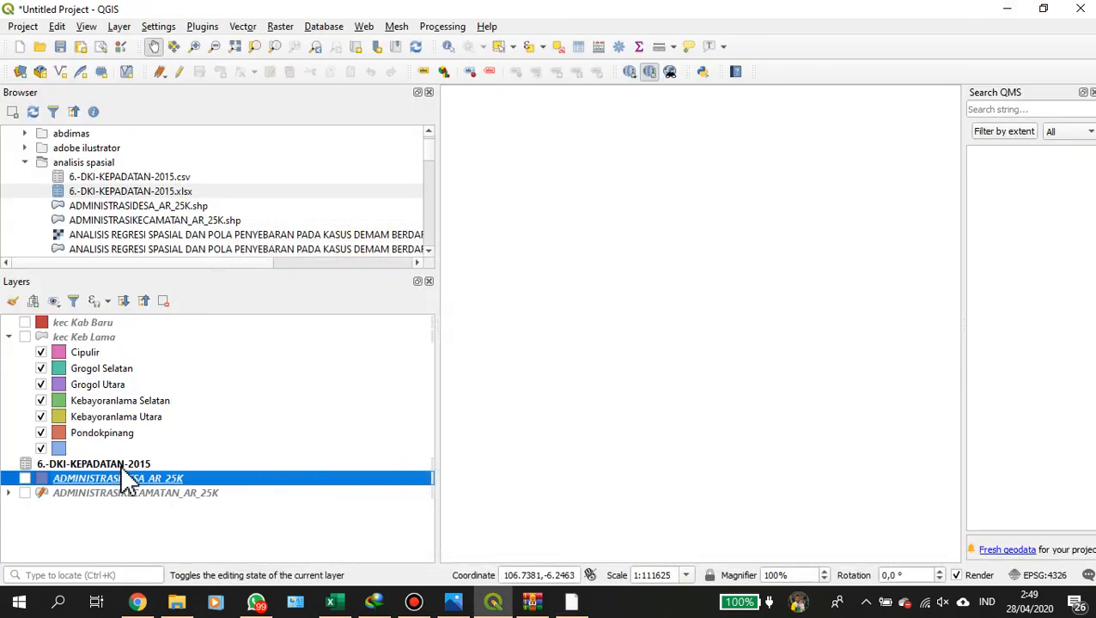
Show ADMINISTRASIDESA_AR_25K on the map again and switch its symbology to Graduated.
{"action": "left_click", "coordinate": [25, 479]}
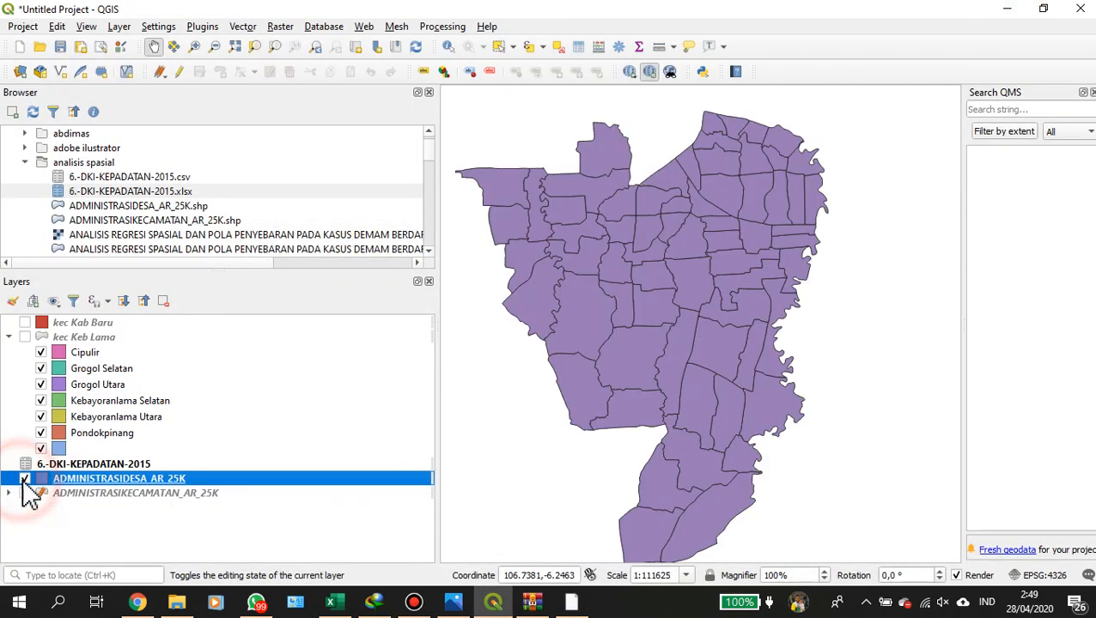
{"action": "right_click", "coordinate": [66, 488]}
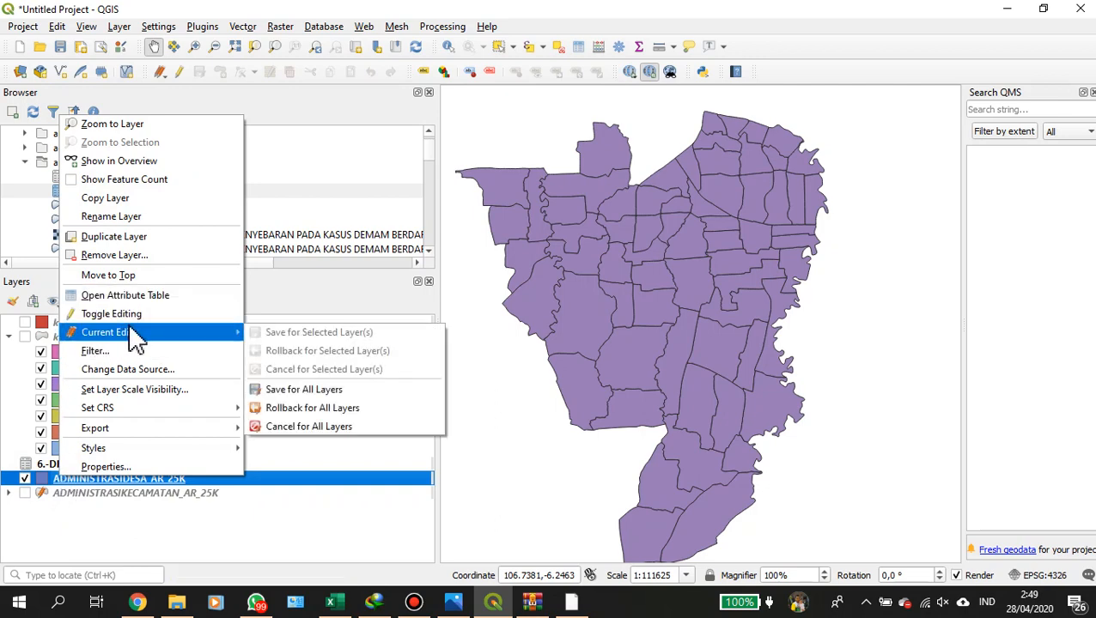
{"action": "left_click", "coordinate": [145, 468]}
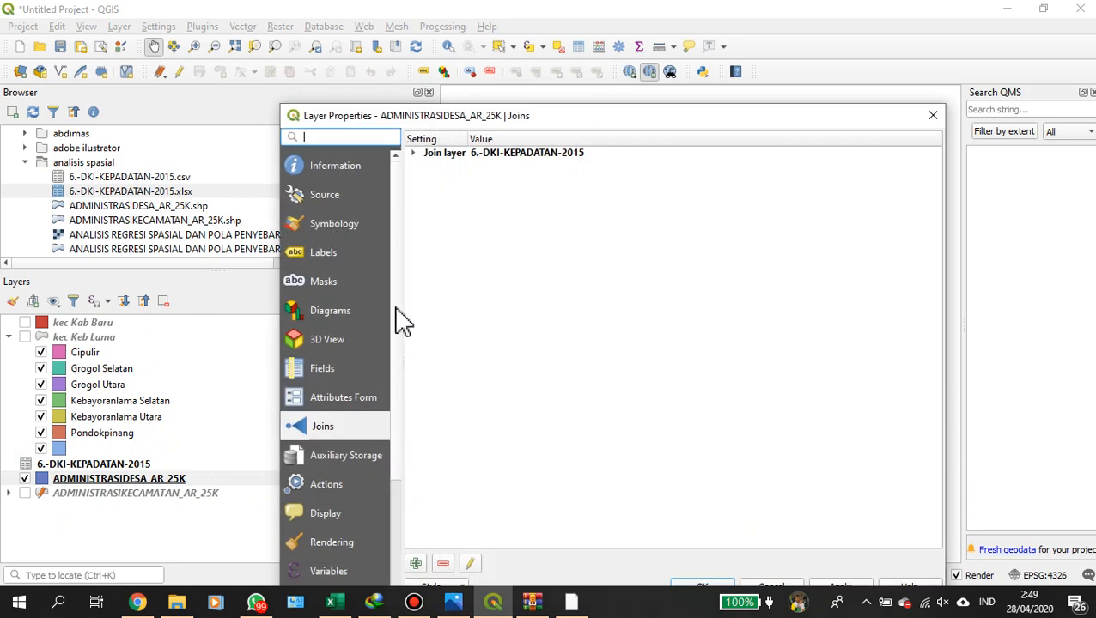
{"action": "left_click", "coordinate": [397, 157]}
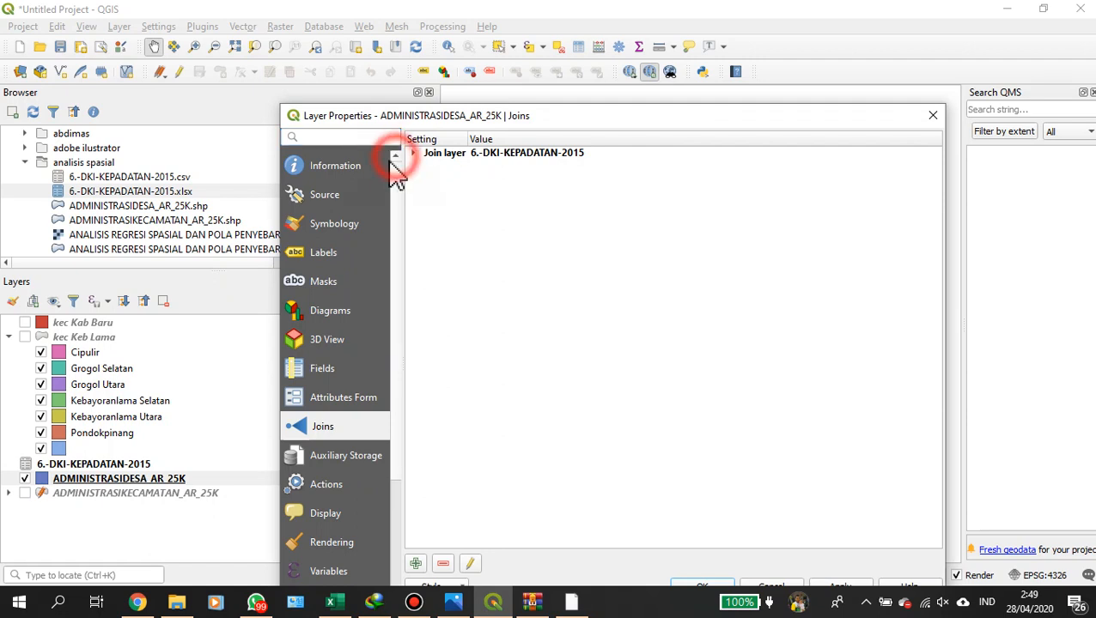
{"action": "left_click", "coordinate": [332, 226]}
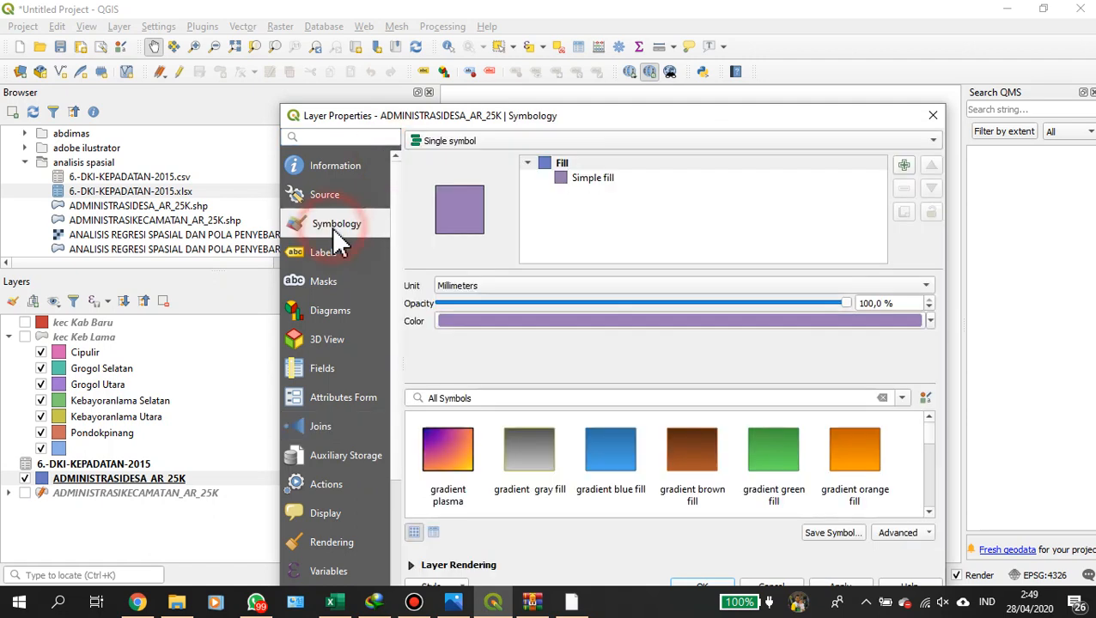
{"action": "left_click", "coordinate": [460, 141]}
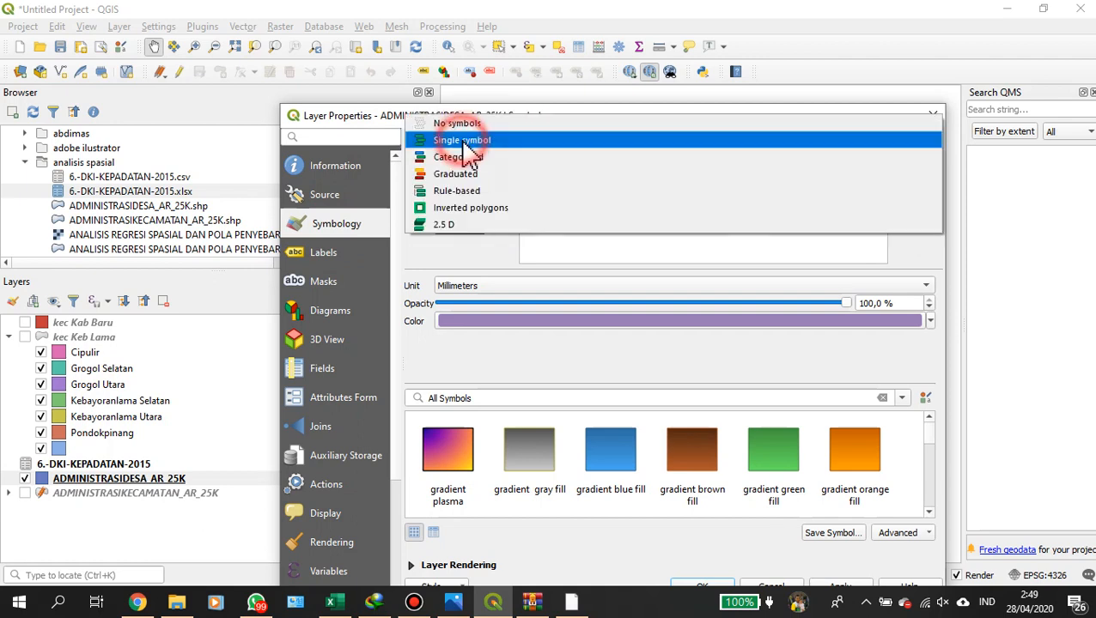
{"action": "left_click", "coordinate": [465, 160]}
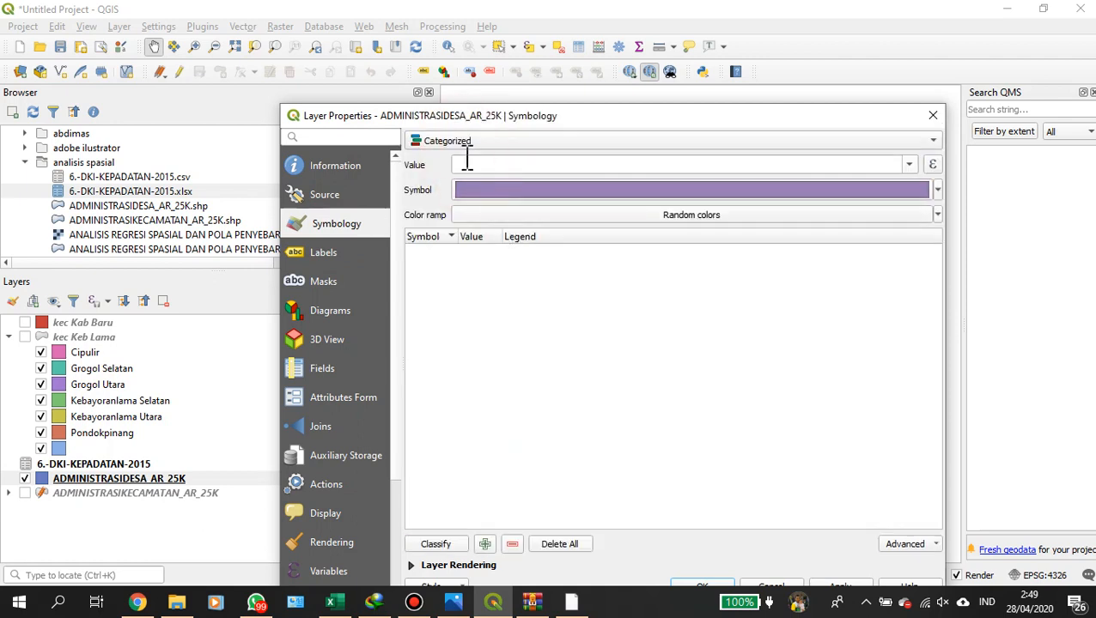
{"action": "left_click", "coordinate": [459, 142]}
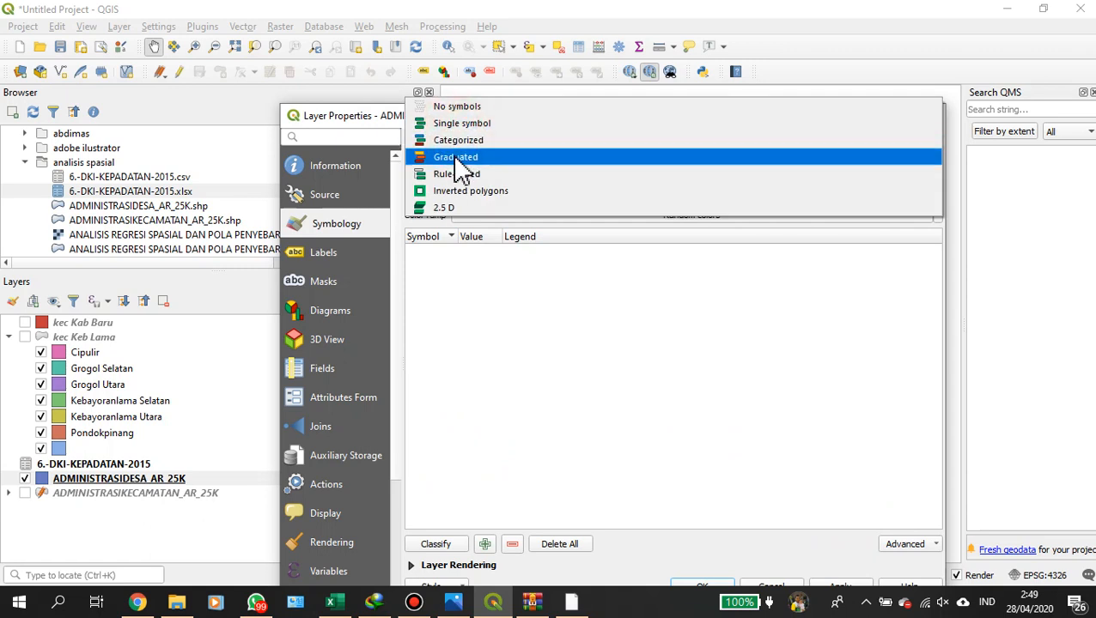
{"action": "left_click", "coordinate": [462, 163]}
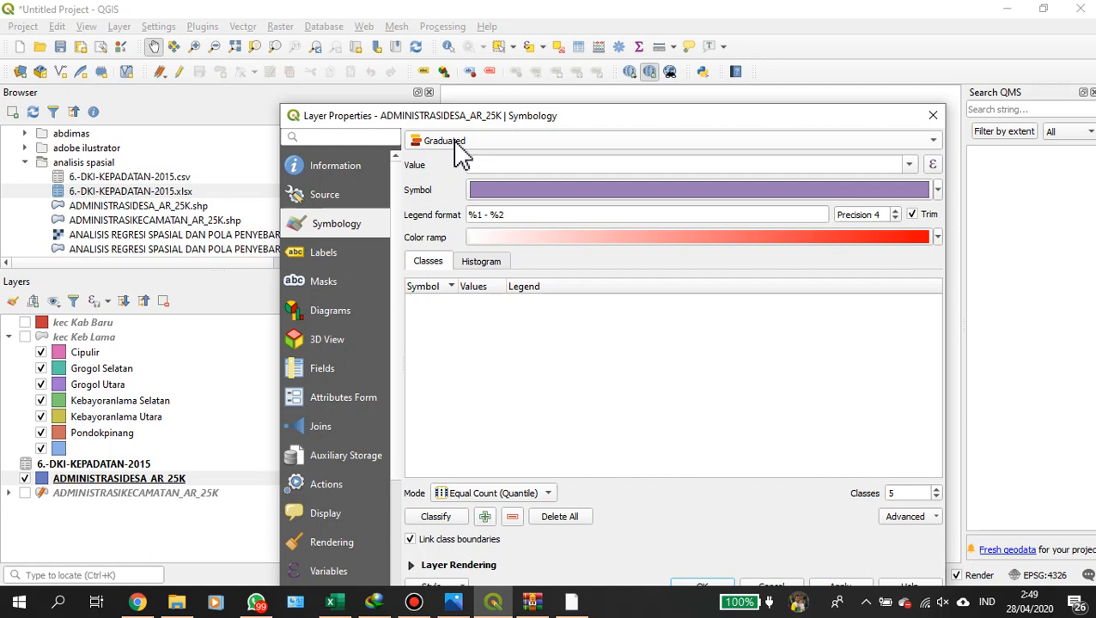
Set the graduated symbology to 4 classes based on the 6.-DKI-KEPADATAN-2015_kepadatan_(jiwa/km2) field.
{"action": "left_click", "coordinate": [937, 498]}
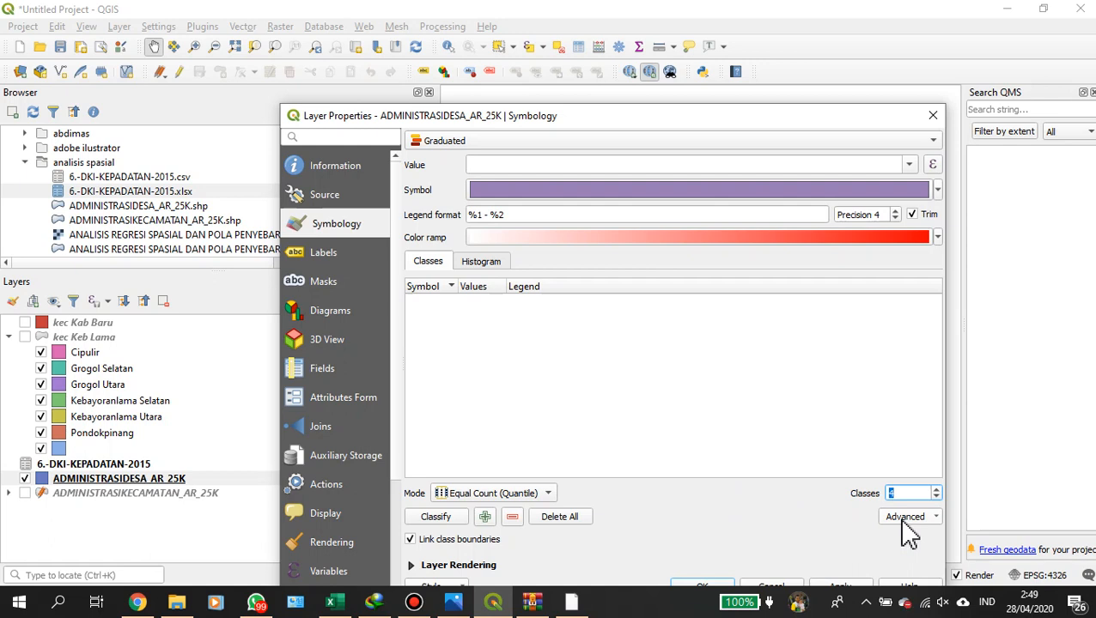
{"action": "left_click", "coordinate": [903, 519]}
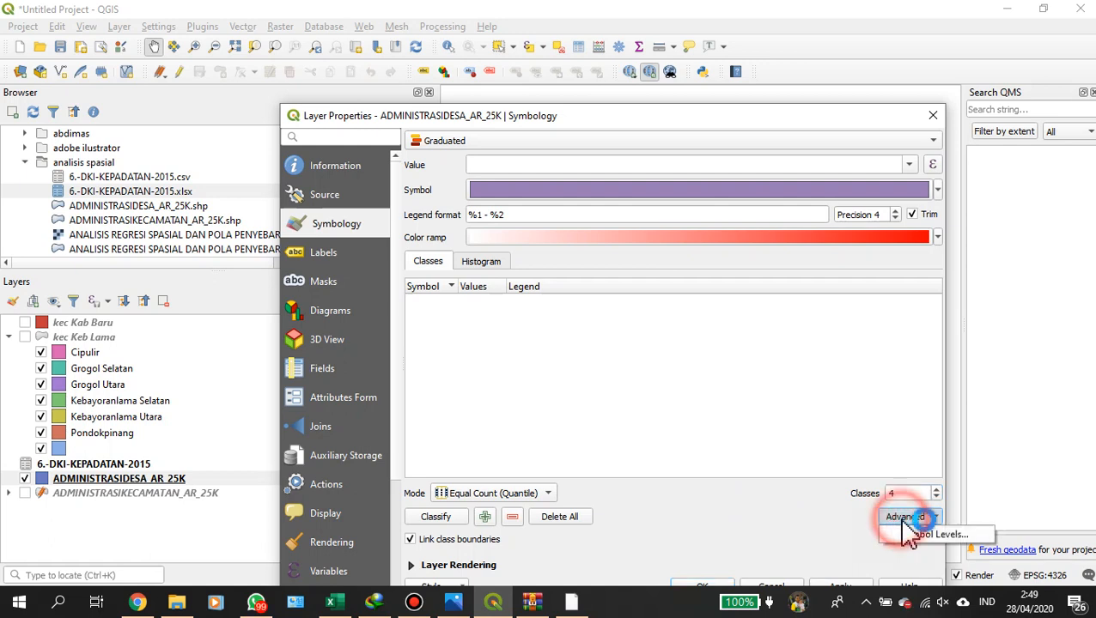
{"action": "left_click", "coordinate": [792, 527]}
{"action": "left_click", "coordinate": [540, 390]}
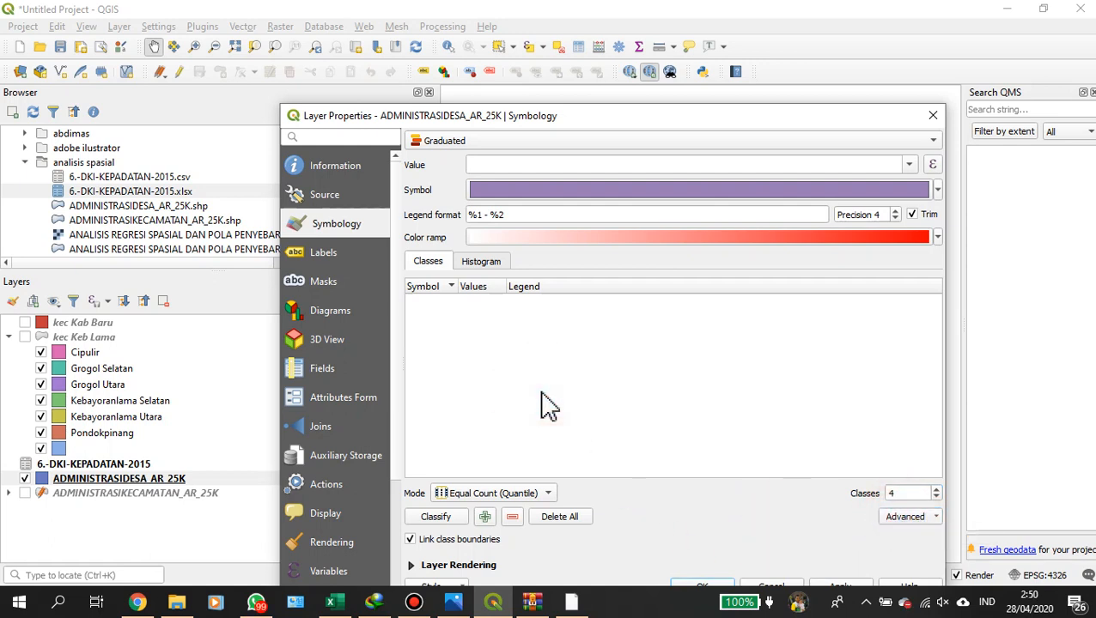
{"action": "left_click", "coordinate": [909, 165]}
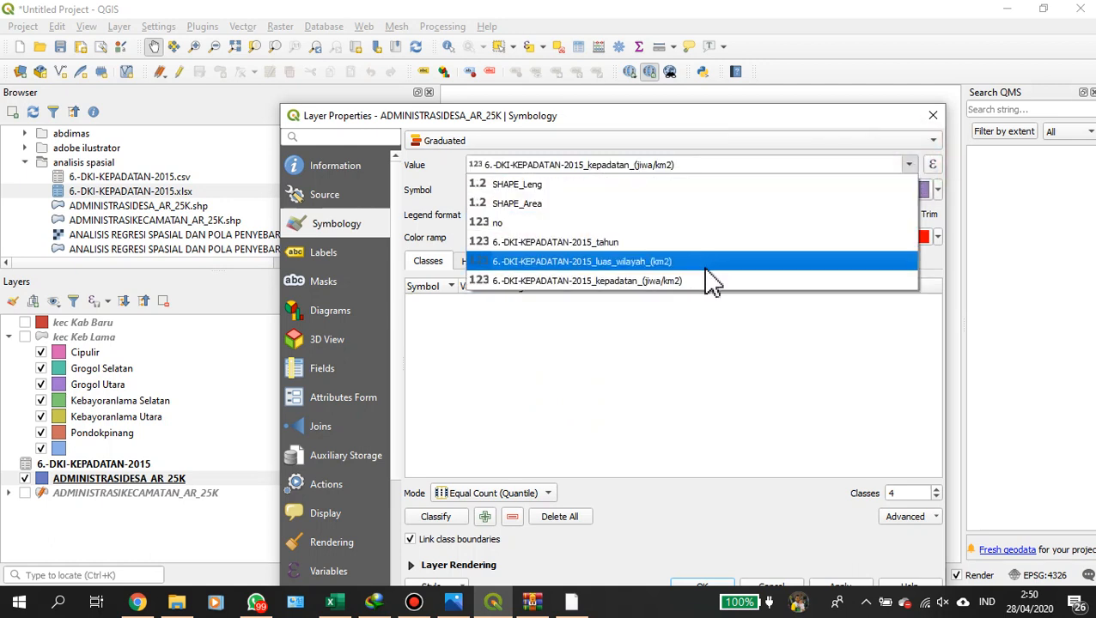
{"action": "left_click", "coordinate": [615, 287]}
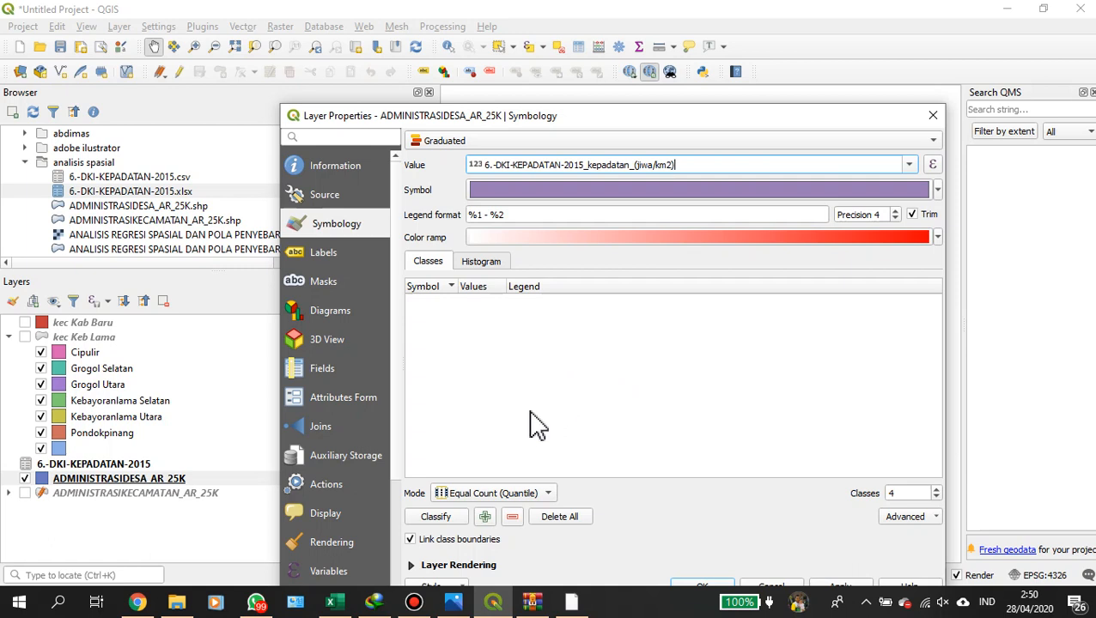
Classify the density values of ADMINISTRASIDESA_AR_25K, view the first class's bounds, and apply the graduated symbology to the map.
{"action": "left_click", "coordinate": [431, 520]}
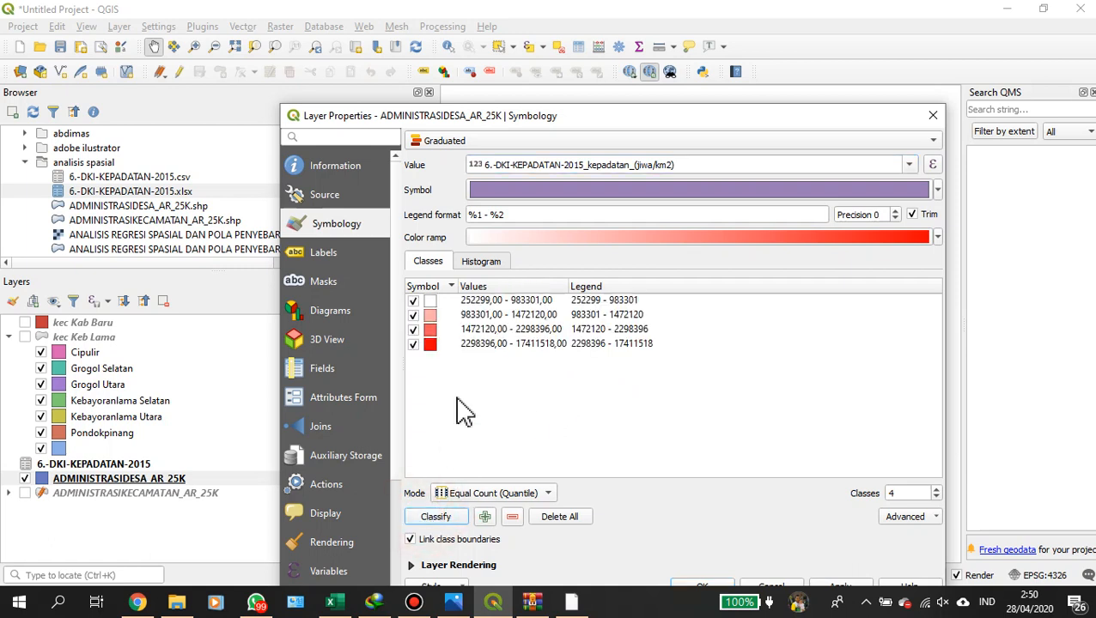
{"action": "left_click", "coordinate": [485, 303]}
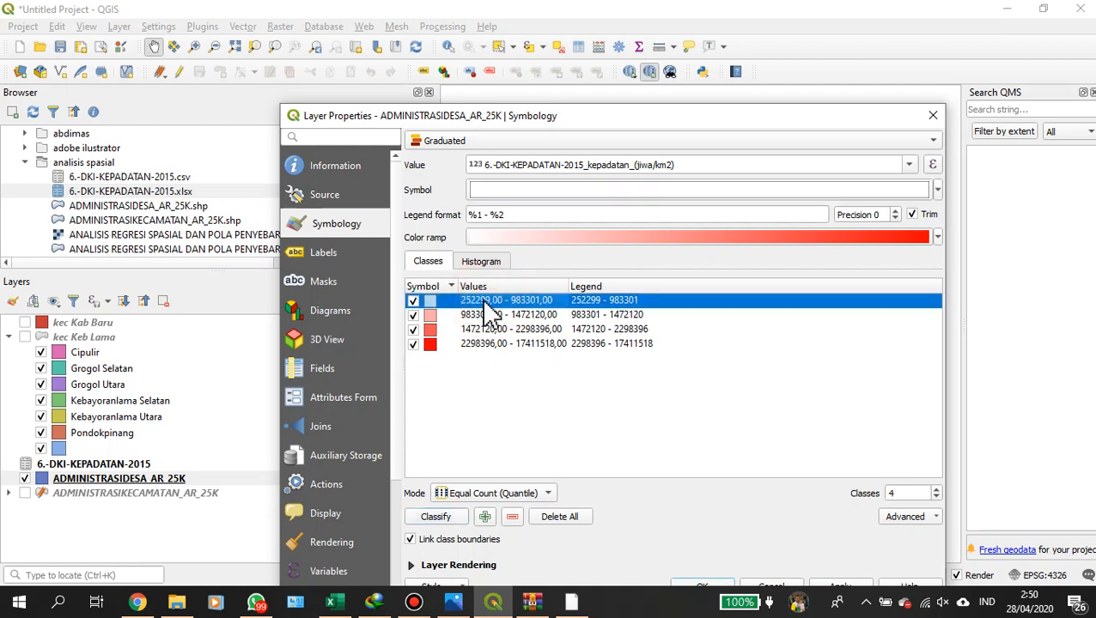
{"action": "double_click", "coordinate": [484, 301]}
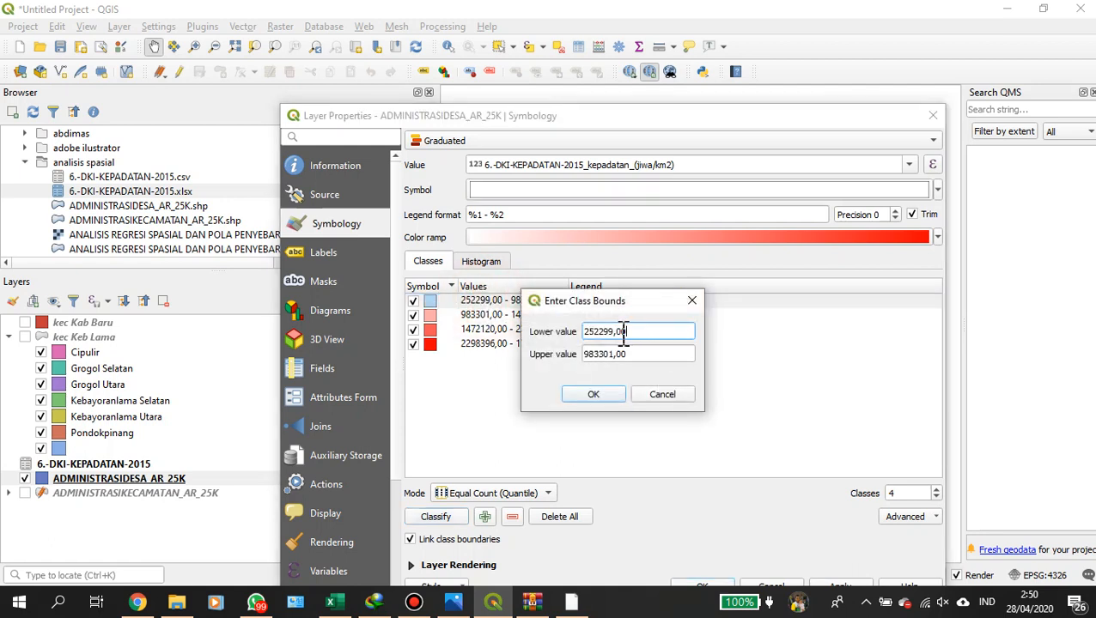
{"action": "left_click", "coordinate": [692, 302]}
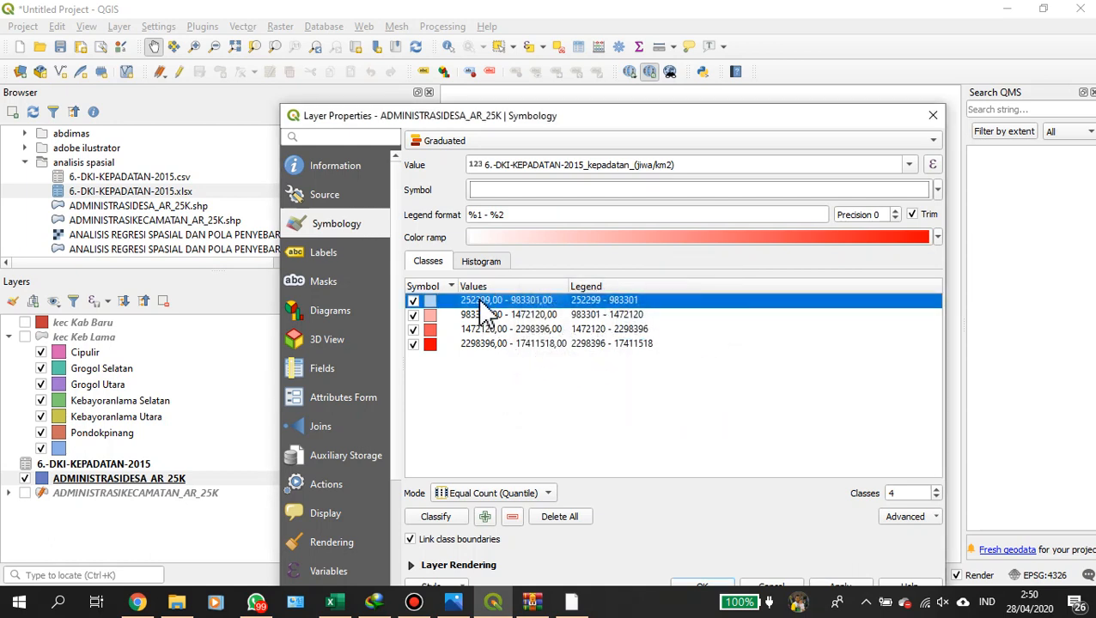
{"action": "double_click", "coordinate": [480, 302]}
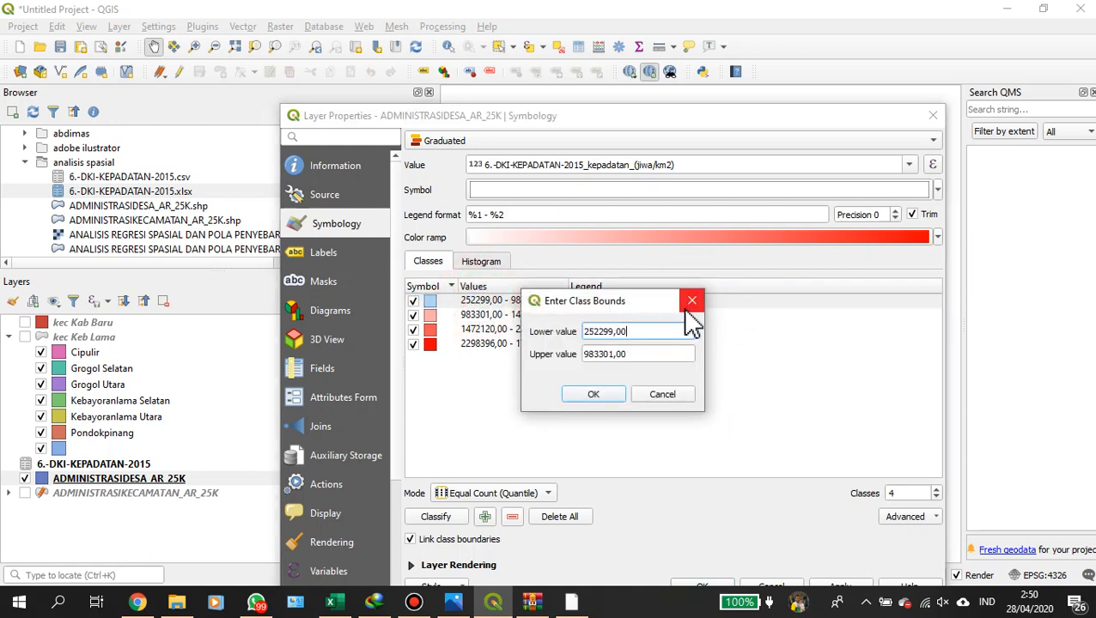
{"action": "left_click", "coordinate": [692, 302]}
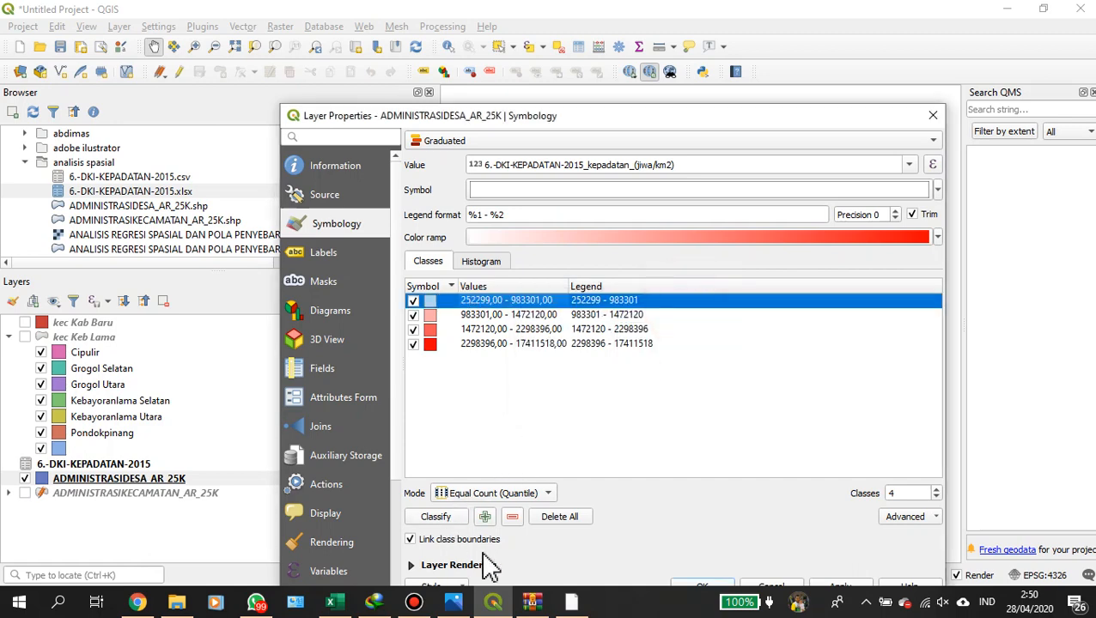
{"action": "left_click_drag", "start_coordinate": [587, 115], "coordinate": [581, 69]}
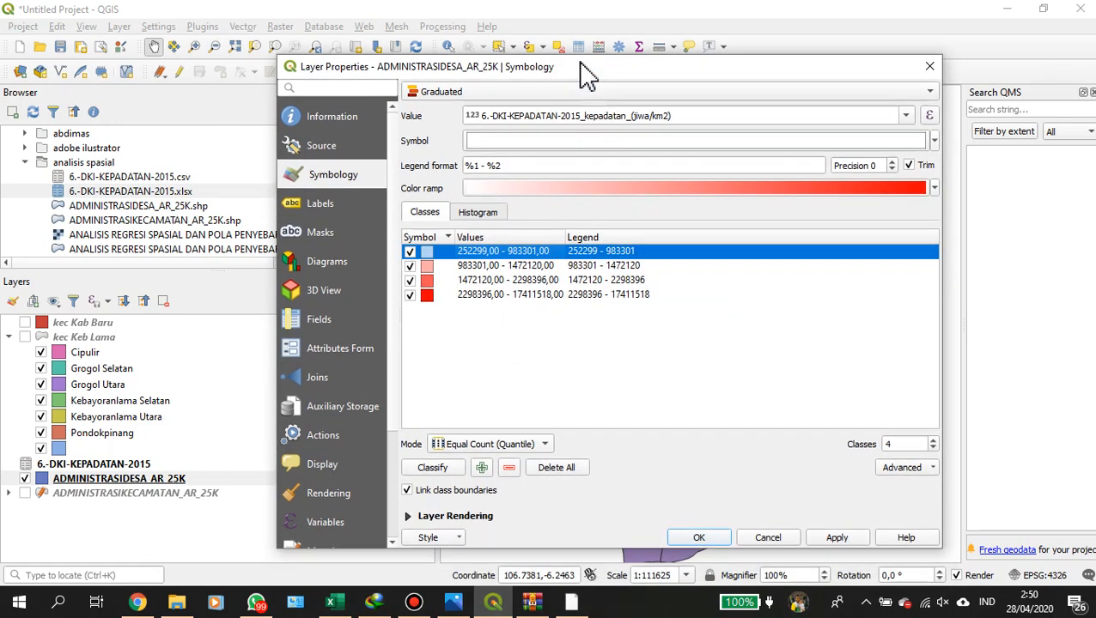
{"action": "left_click", "coordinate": [698, 537]}
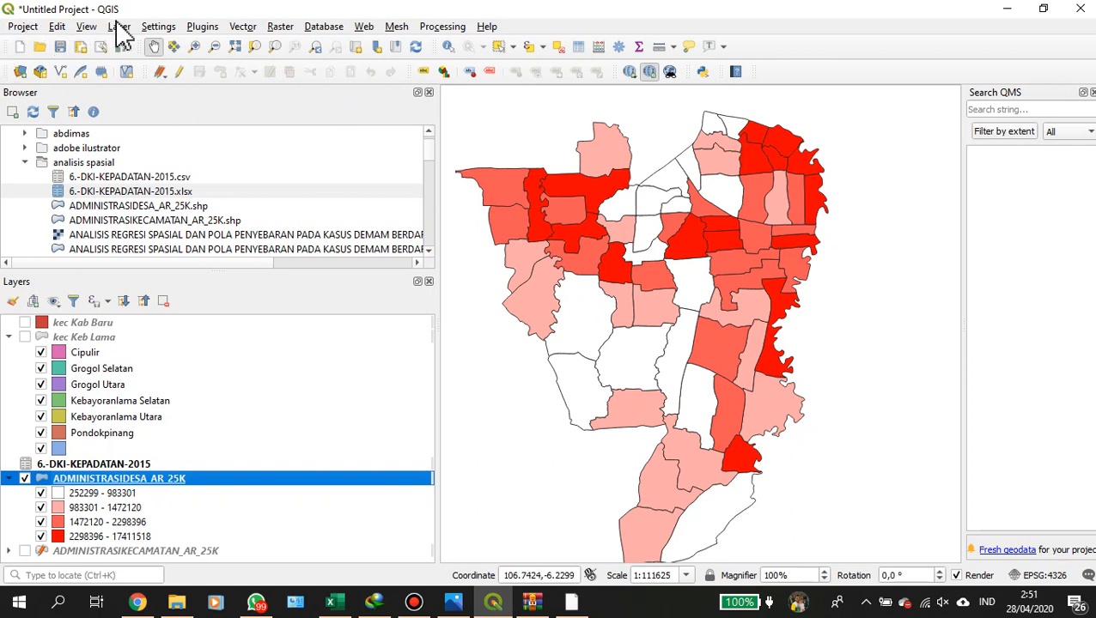
{"action": "left_click", "coordinate": [31, 26]}
{"action": "mouse_move", "coordinate": [56, 27]}
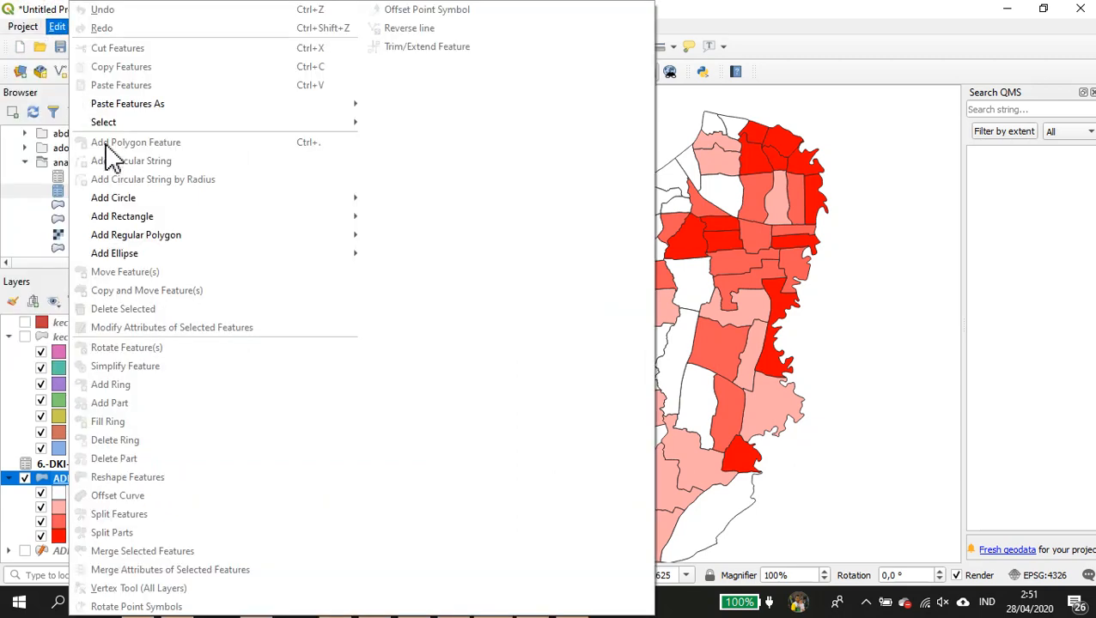
{"action": "left_click", "coordinate": [45, 487]}
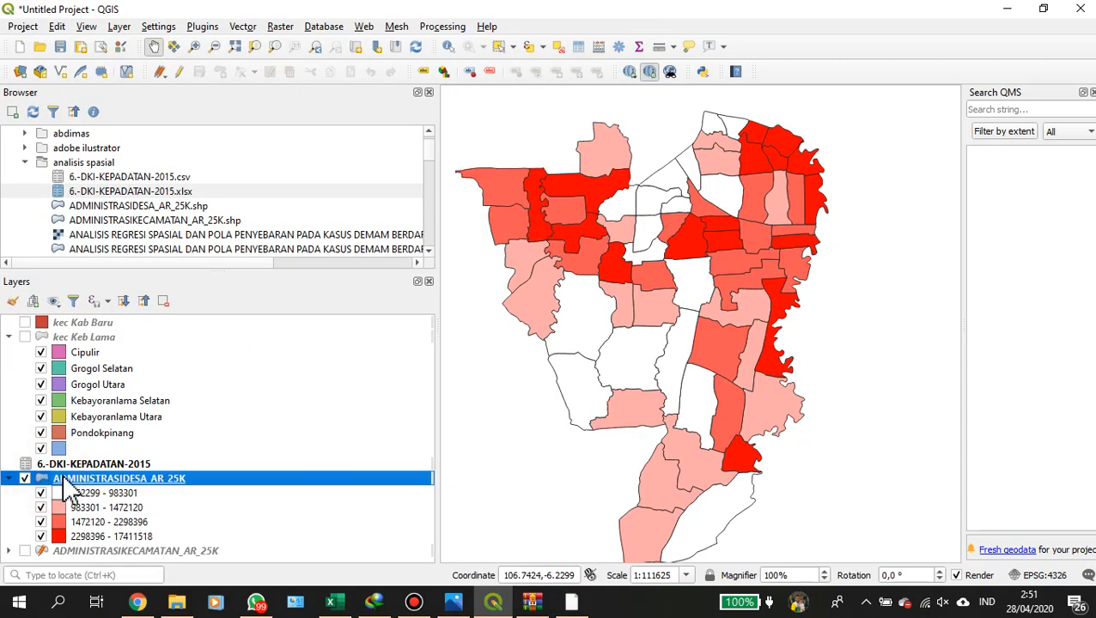
Export ADMINISTRASIDESA_AR_25K as an ESRI Shapefile named peta kepadatan jaksel and add the saved file to the map.
{"action": "right_click", "coordinate": [64, 481]}
{"action": "mouse_move", "coordinate": [107, 432]}
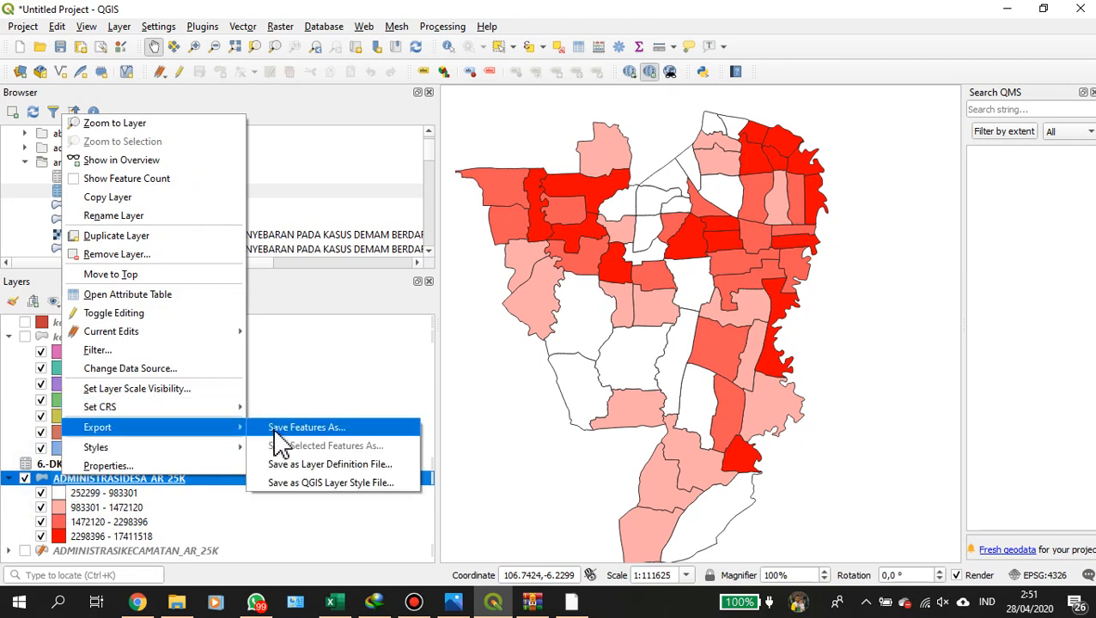
{"action": "left_click", "coordinate": [280, 441]}
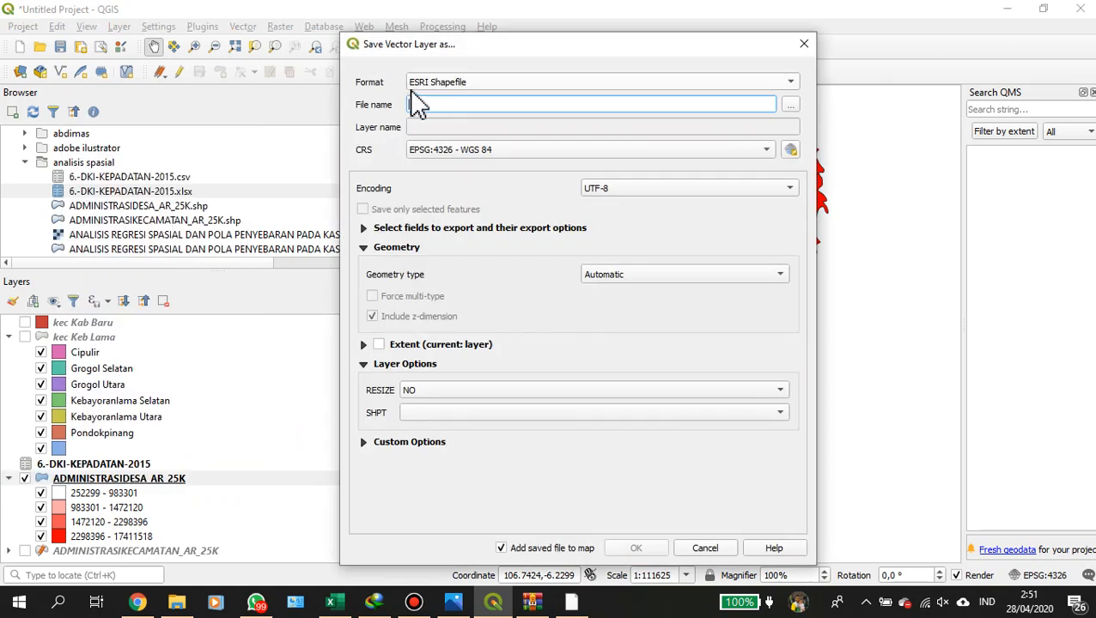
{"action": "type", "text": "peta kepadatan jaksel"}
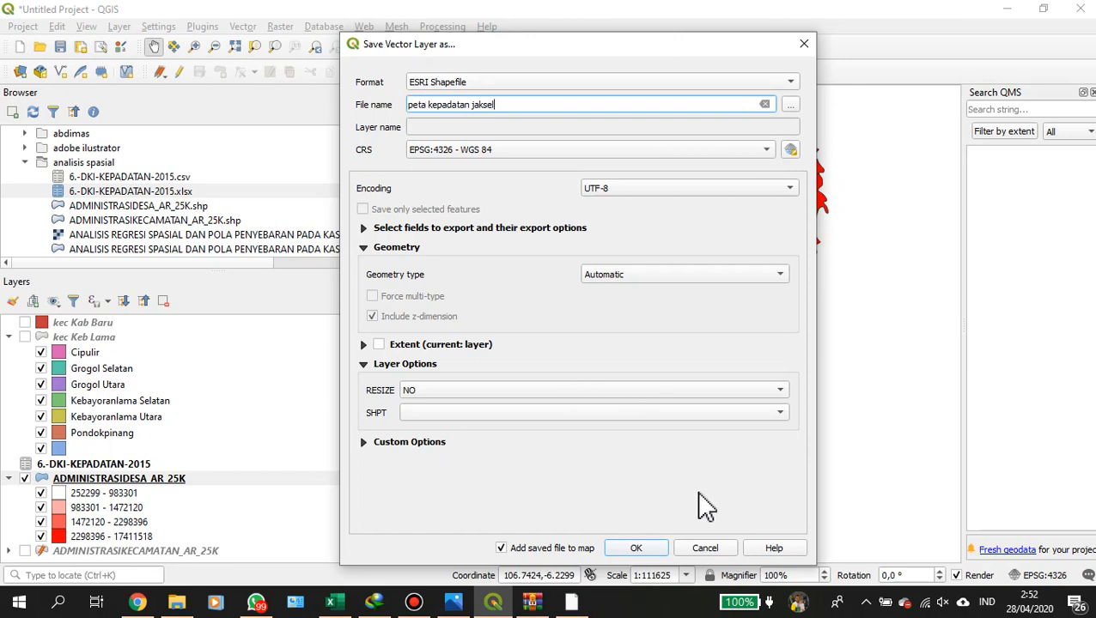
{"action": "left_click", "coordinate": [636, 550]}
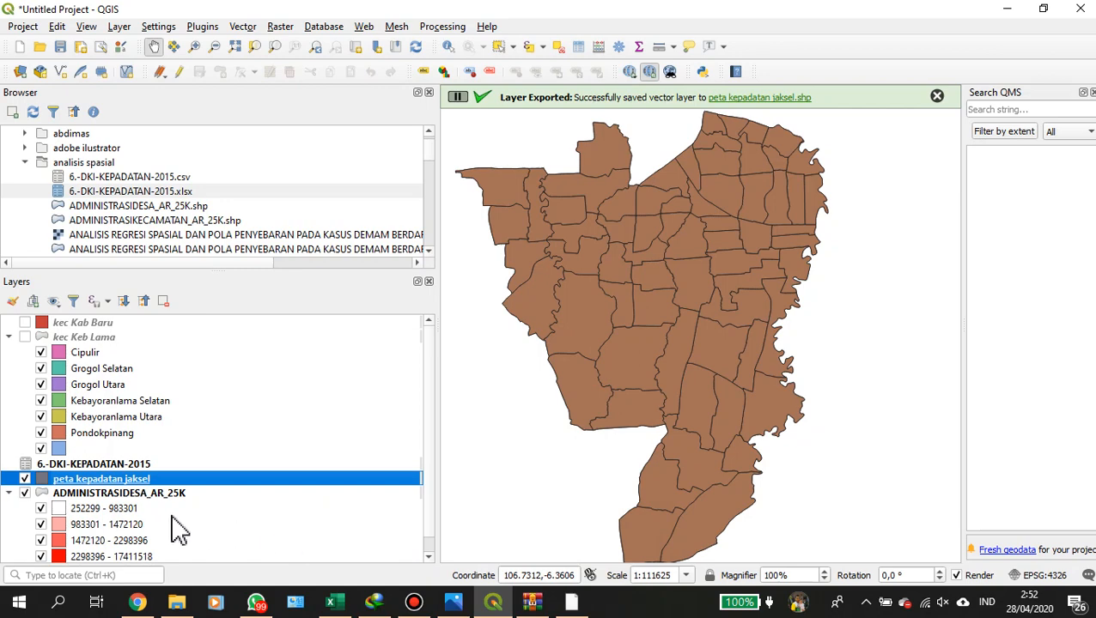
Compare peta kepadatan jaksel with ADMINISTRASIDESA_AR_25K by switching their visibility, and leave only the graduated ADMINISTRASIDESA_AR_25K shown of the two.
{"action": "left_click", "coordinate": [24, 479]}
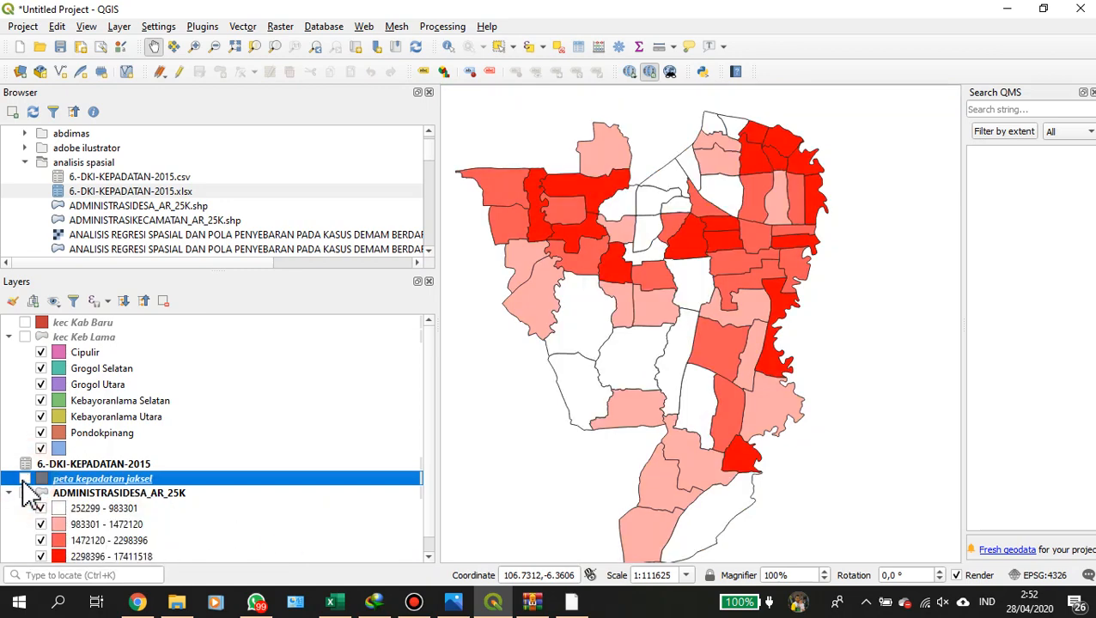
{"action": "left_click", "coordinate": [42, 497]}
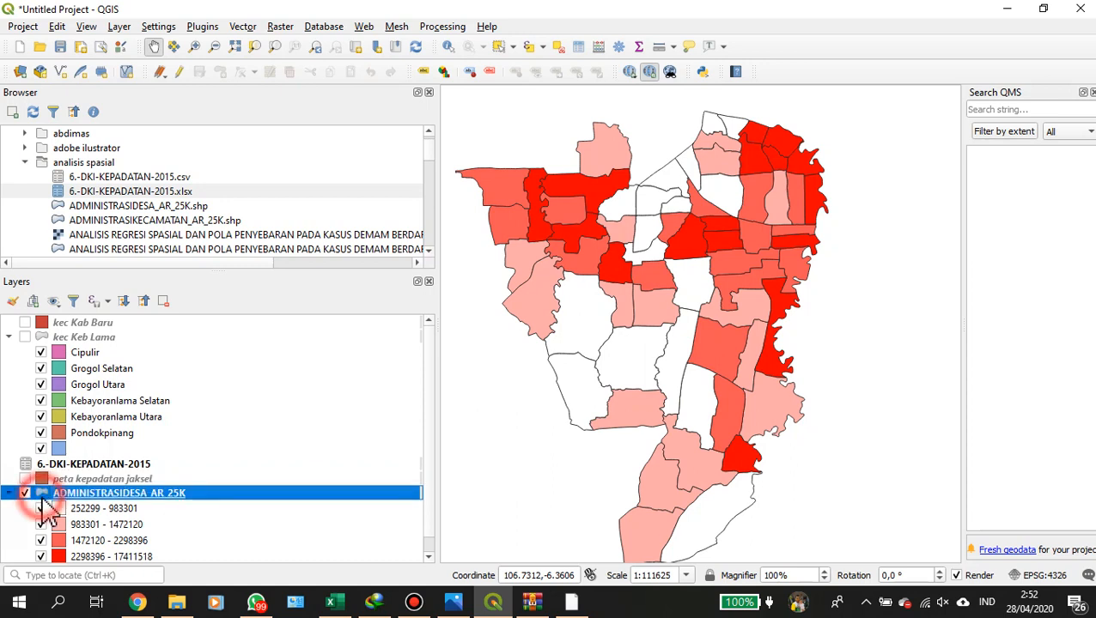
{"action": "left_click", "coordinate": [44, 479]}
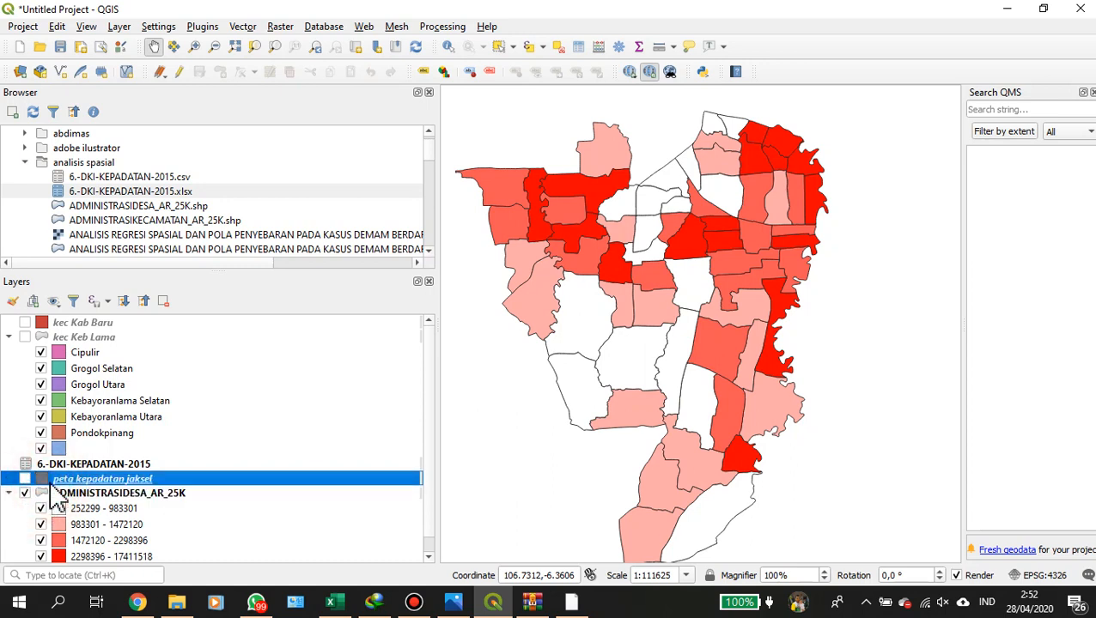
{"action": "left_click", "coordinate": [24, 479]}
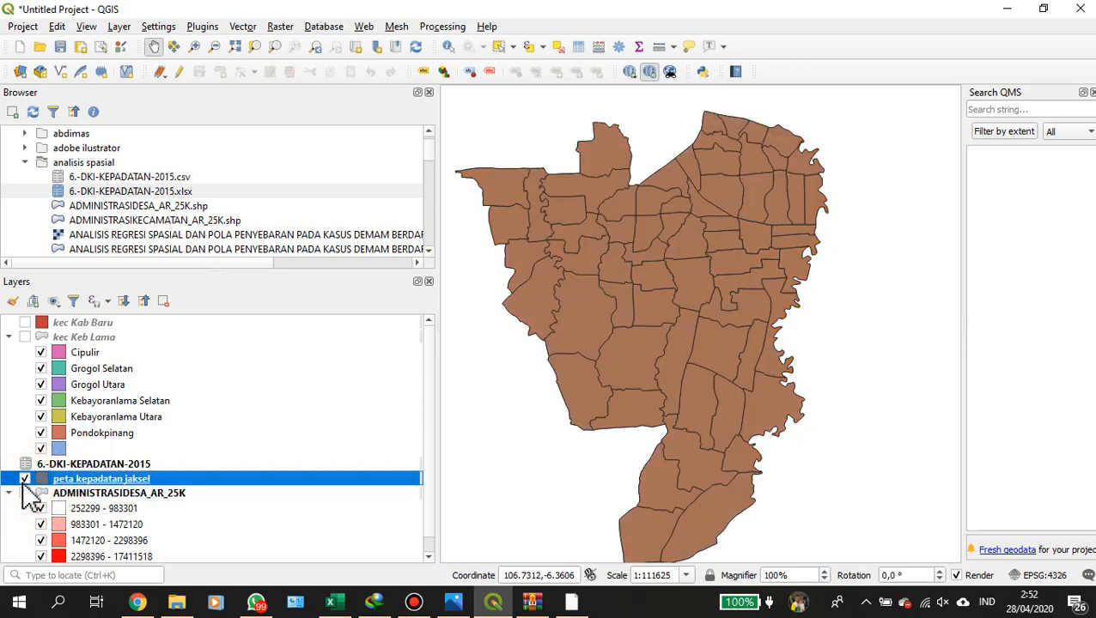
{"action": "left_click", "coordinate": [24, 494]}
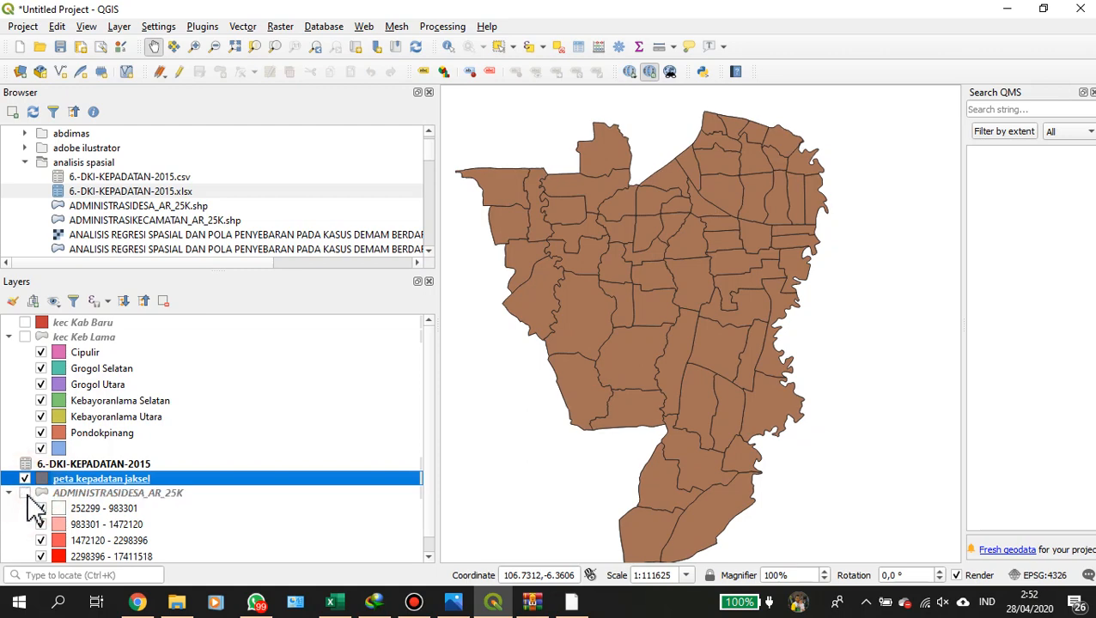
{"action": "left_click", "coordinate": [24, 479]}
{"action": "left_click", "coordinate": [25, 493]}
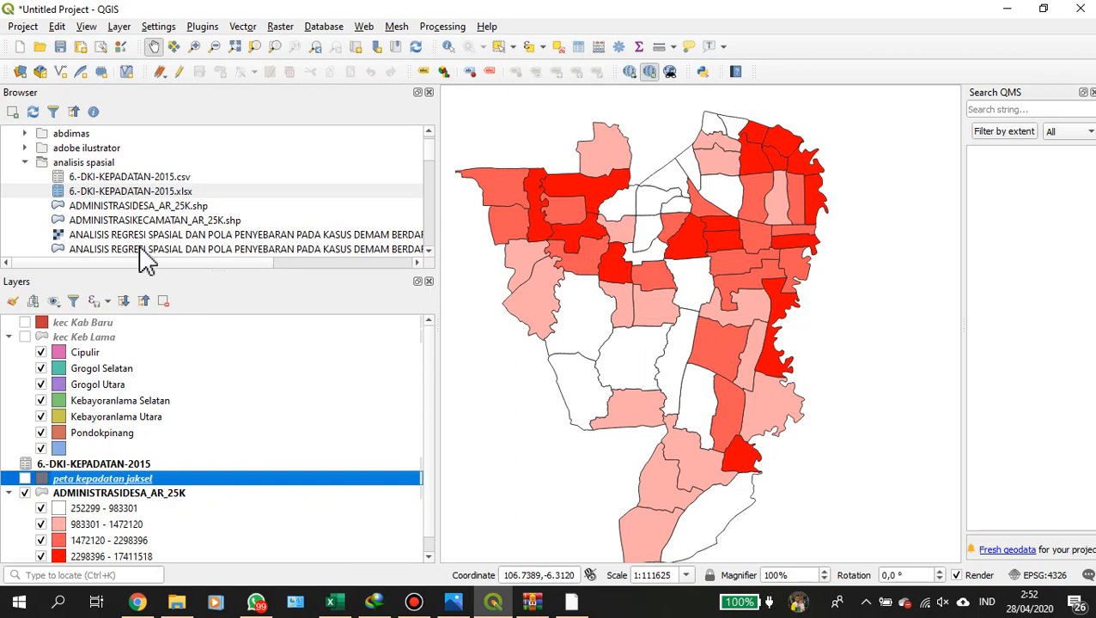
Export the current map view as an image and choose PNG as the file format.
{"action": "left_click", "coordinate": [24, 27]}
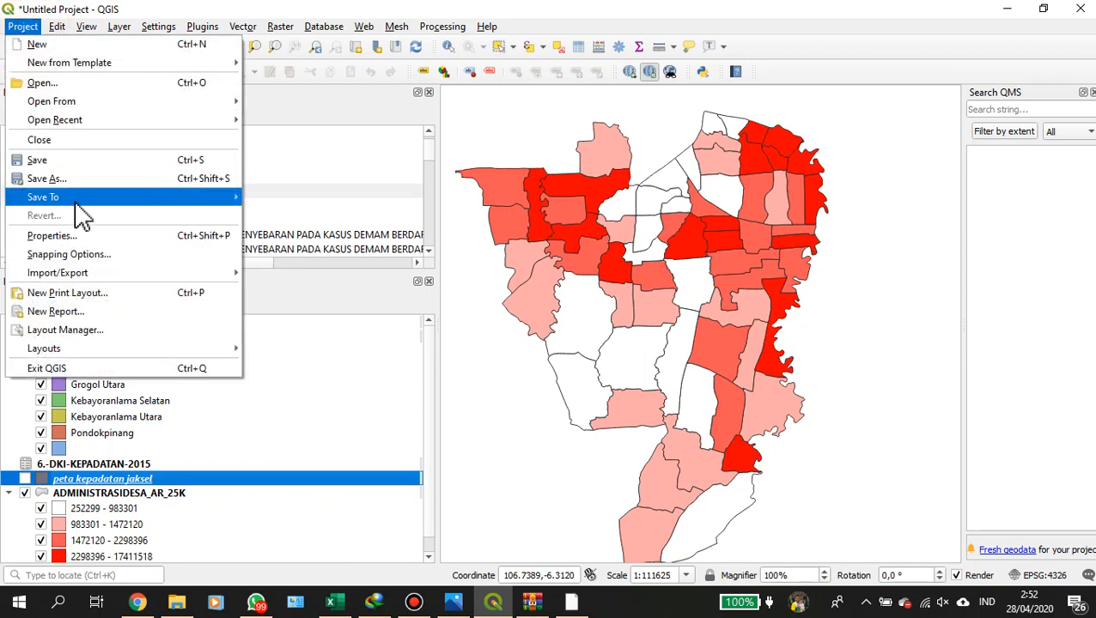
{"action": "mouse_move", "coordinate": [76, 198]}
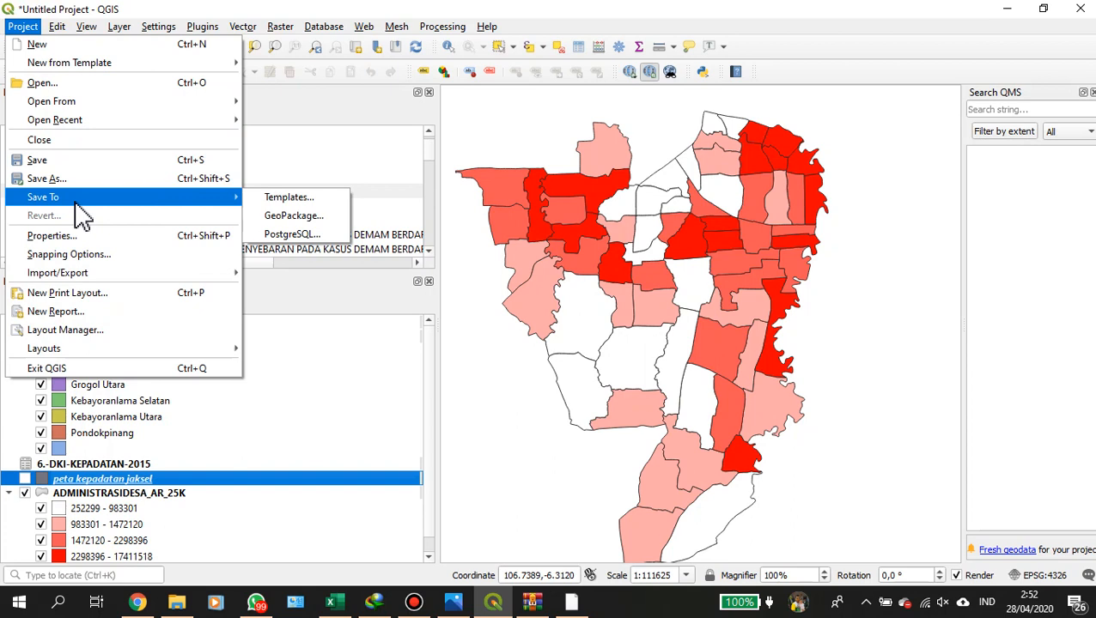
{"action": "mouse_move", "coordinate": [83, 281]}
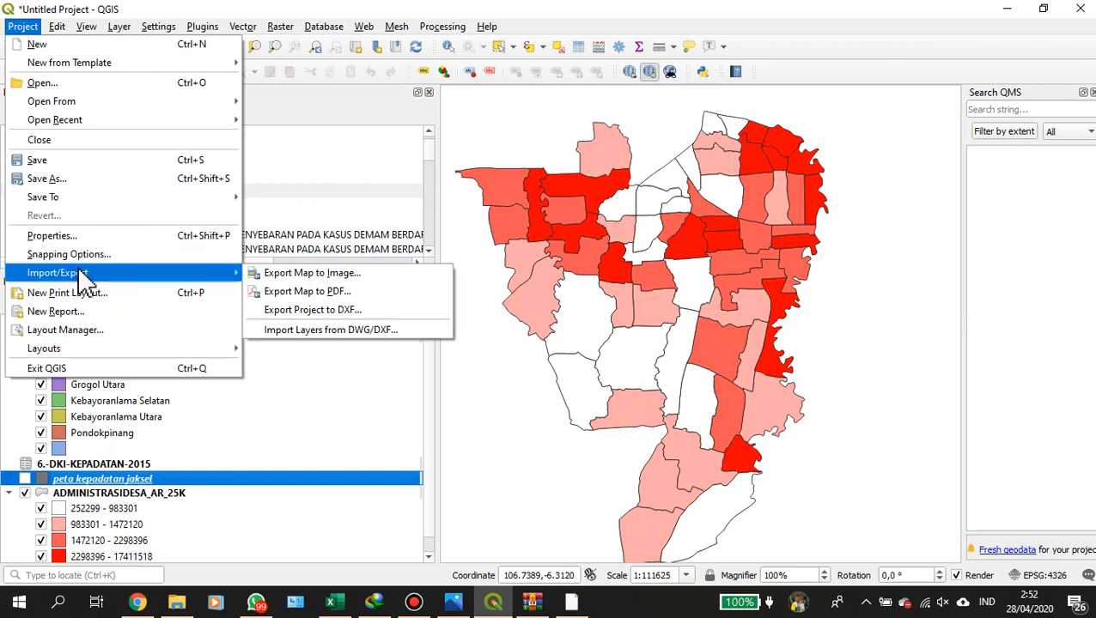
{"action": "left_click", "coordinate": [297, 275]}
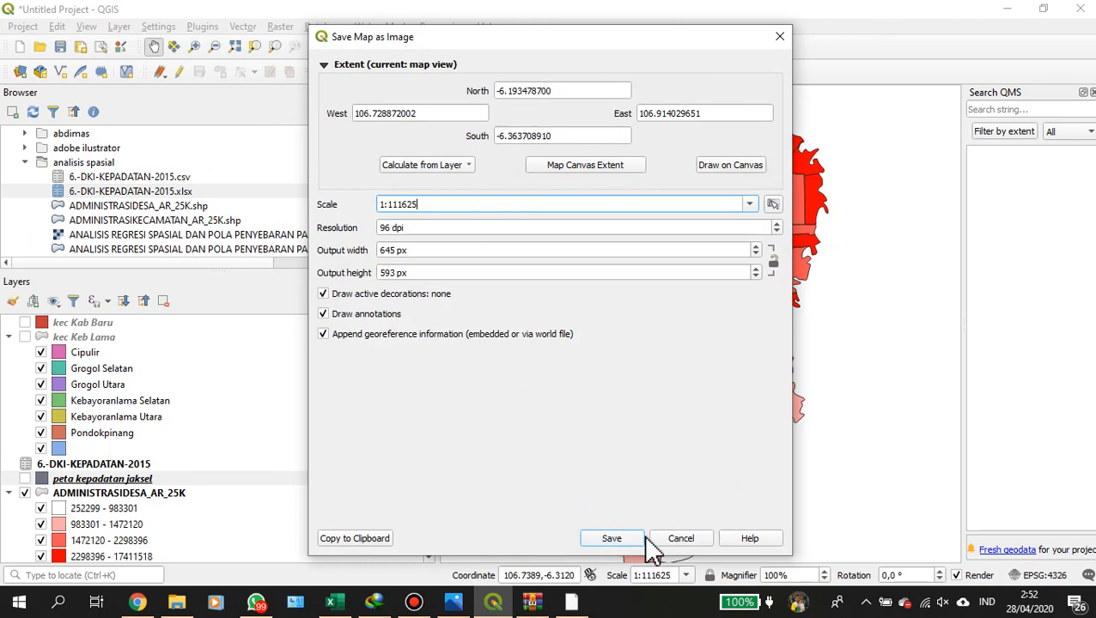
{"action": "left_click", "coordinate": [611, 539]}
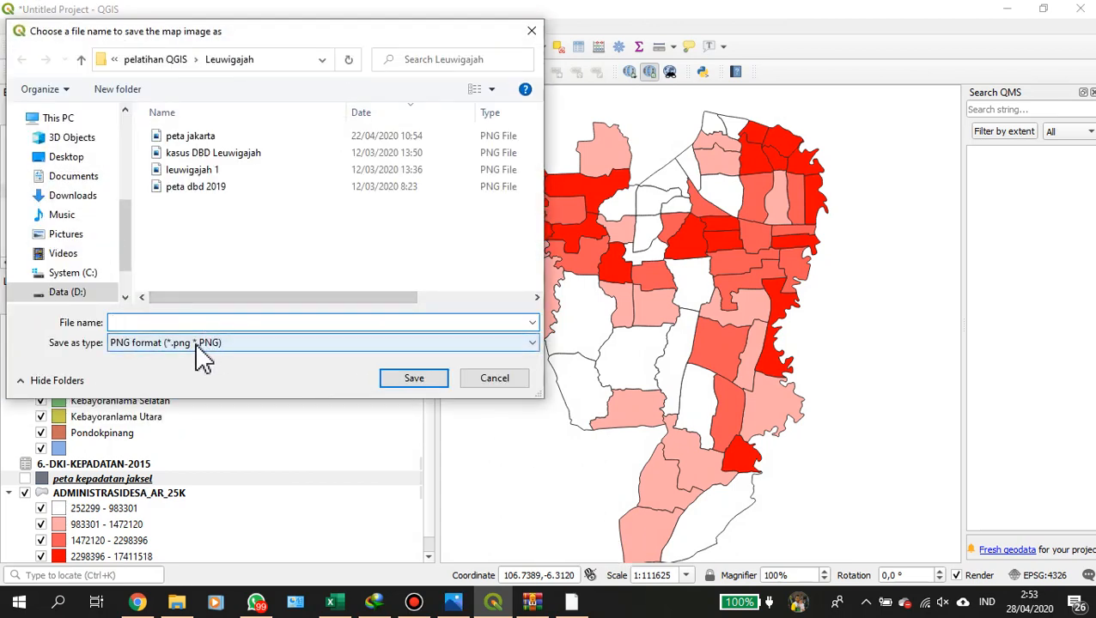
{"action": "left_click", "coordinate": [197, 346]}
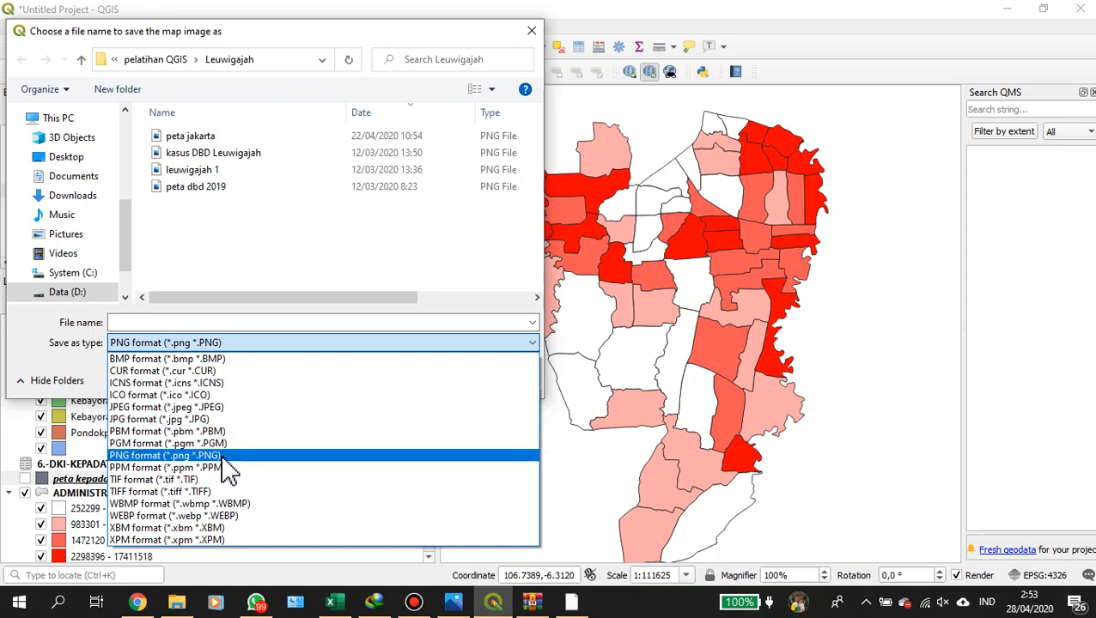
{"action": "left_click", "coordinate": [226, 456]}
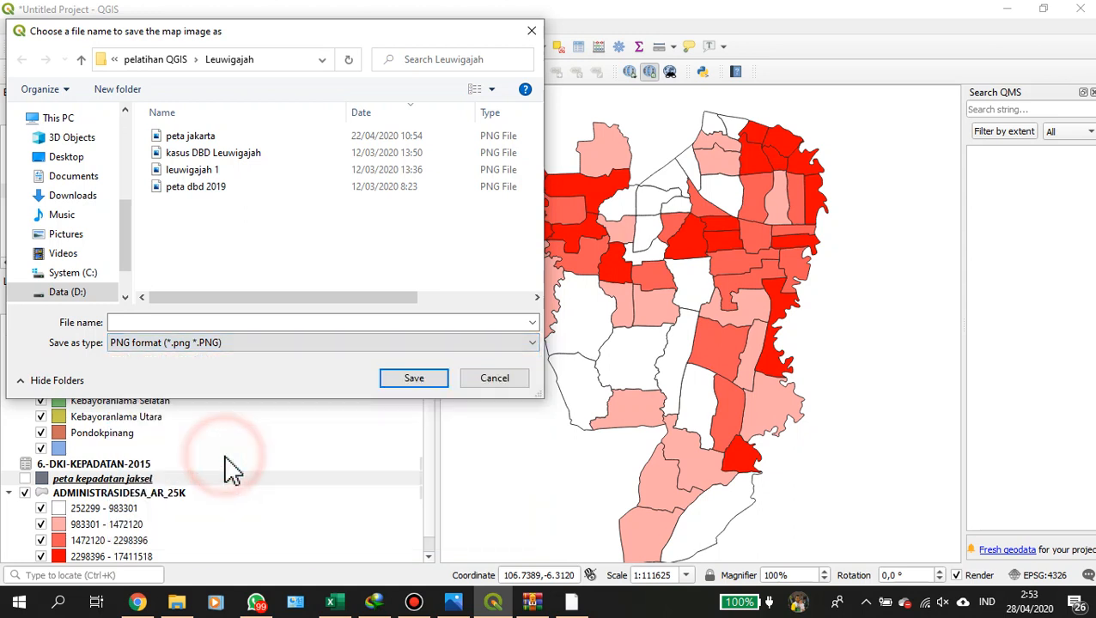
Save the map image as peta kepadatan jaksel in the analisis spasial folder on drive D.
{"action": "left_click", "coordinate": [232, 321]}
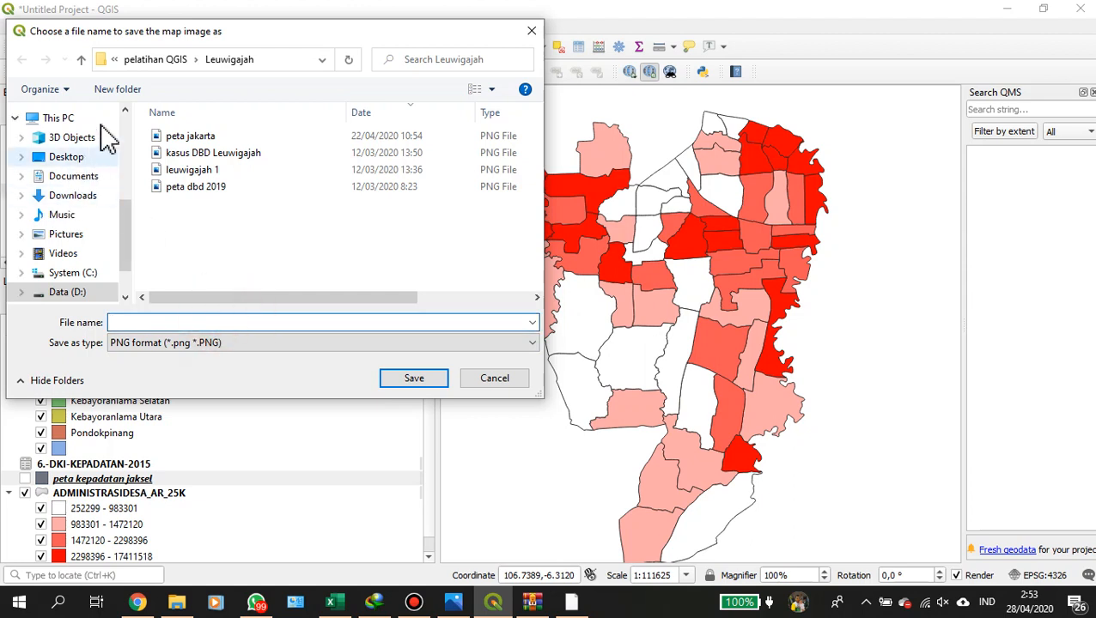
{"action": "left_click", "coordinate": [151, 65]}
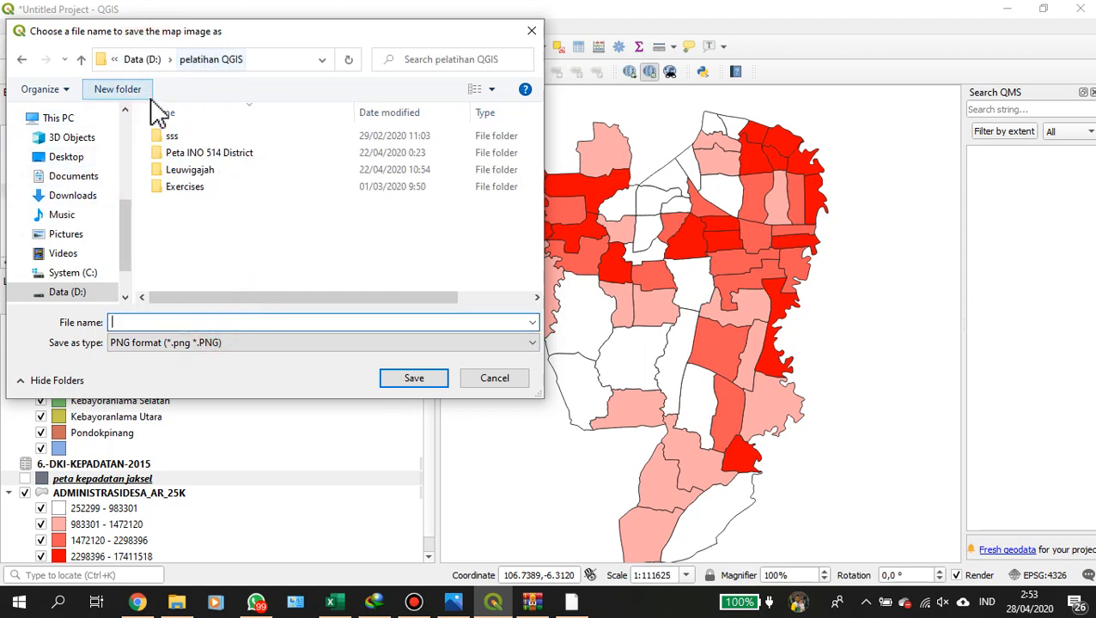
{"action": "left_click", "coordinate": [155, 65]}
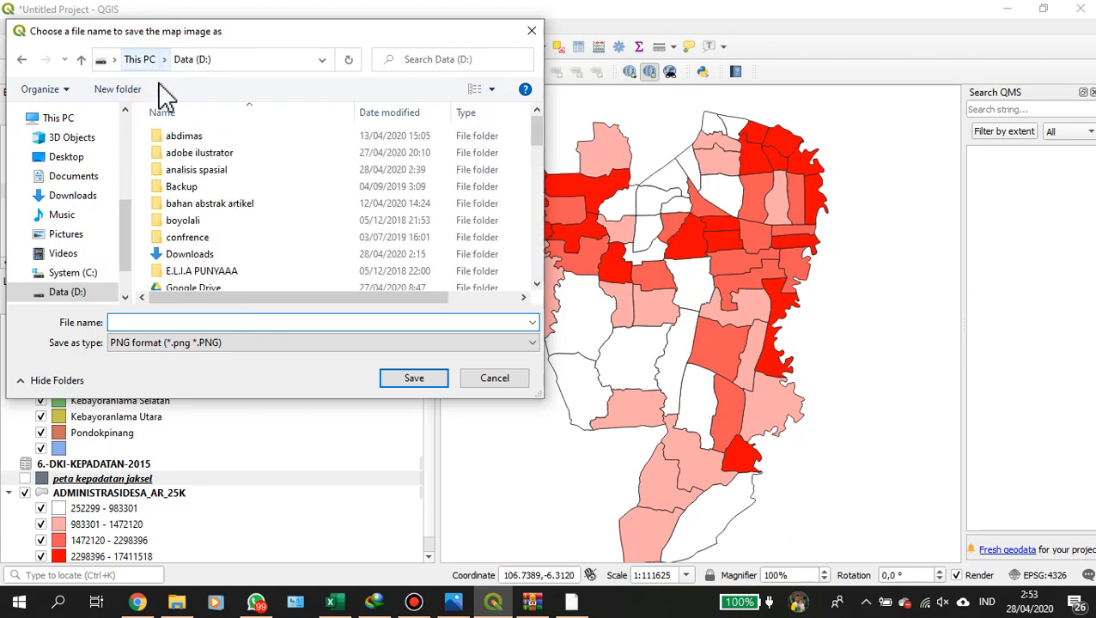
{"action": "double_click", "coordinate": [199, 171]}
{"action": "left_click", "coordinate": [189, 322]}
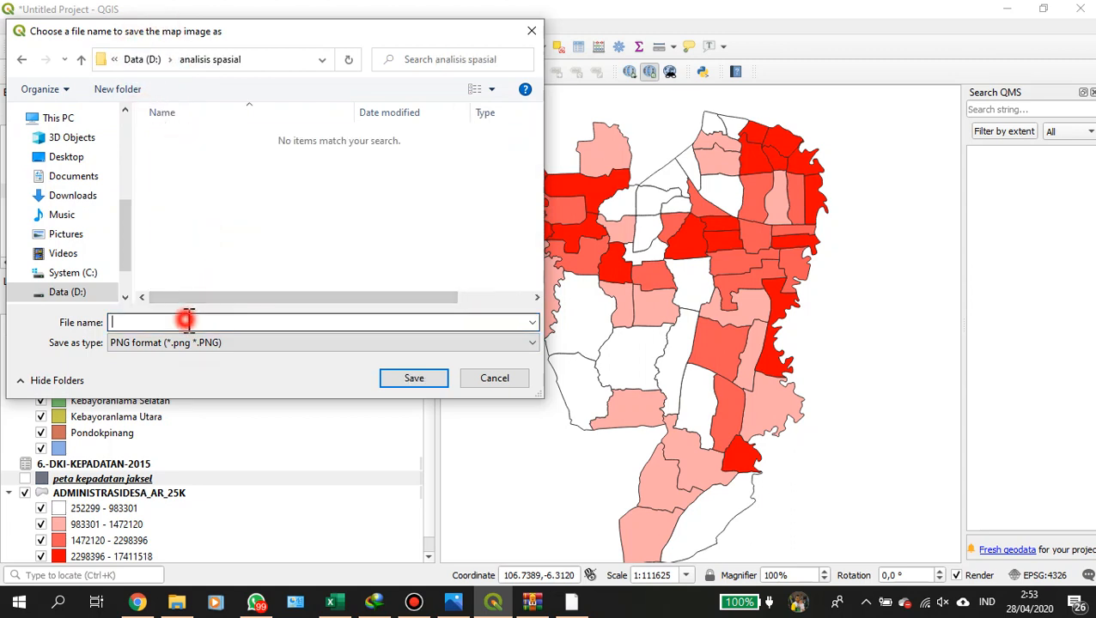
{"action": "type", "text": "peta kepadatan jaksel"}
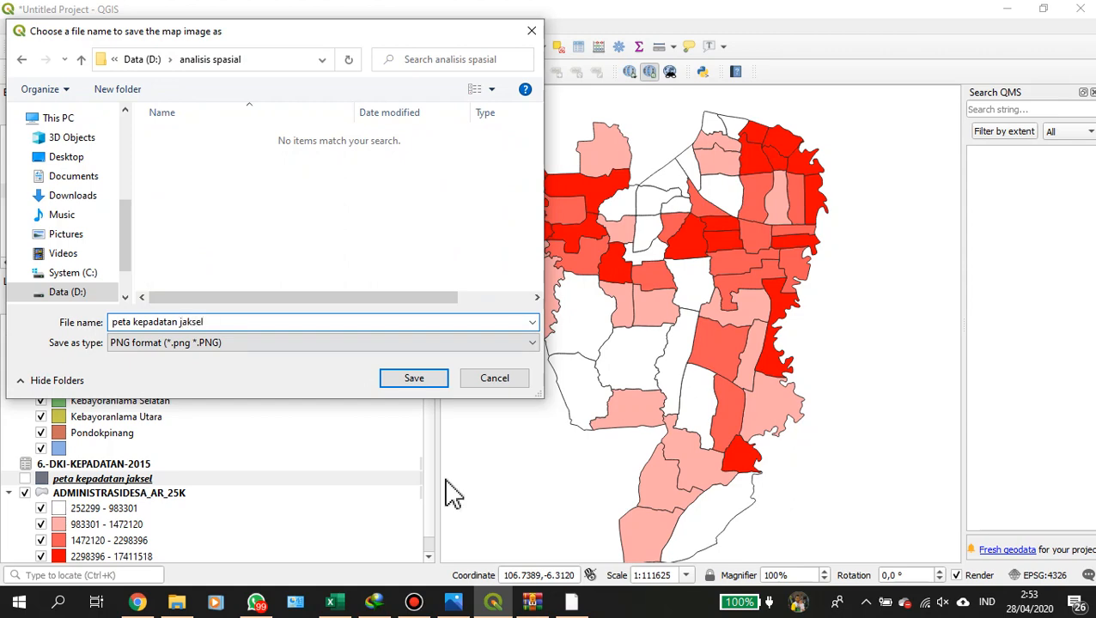
{"action": "left_click", "coordinate": [416, 383]}
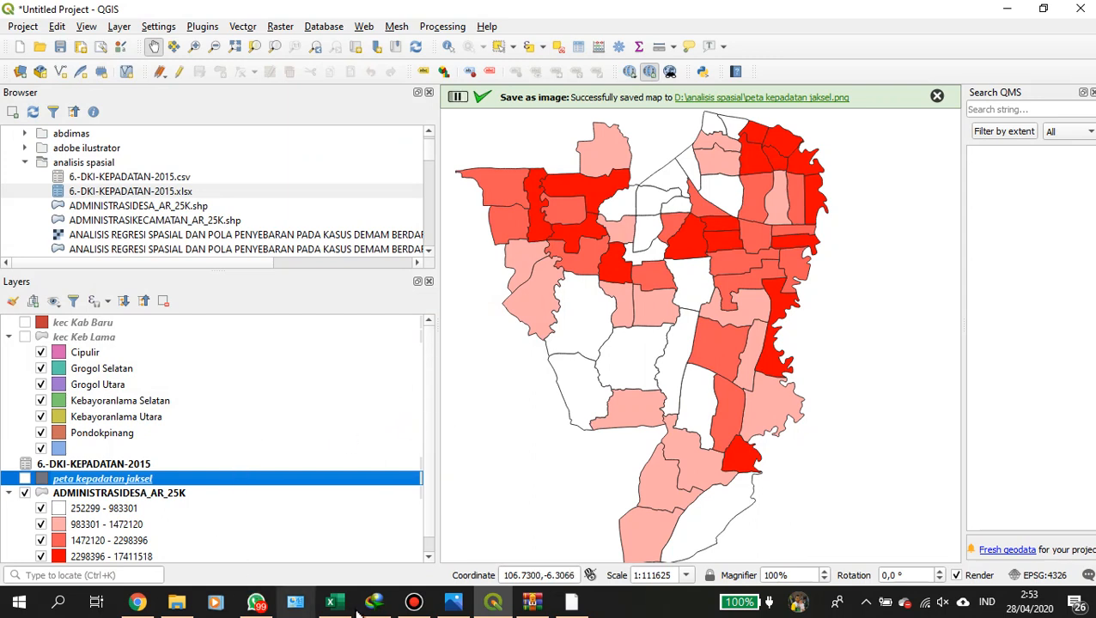
Switch to File Explorer, sort the analisis spasial folder by date modified, and open the peta kepadatan jaksel PNG in Photos.
{"action": "left_click", "coordinate": [177, 601]}
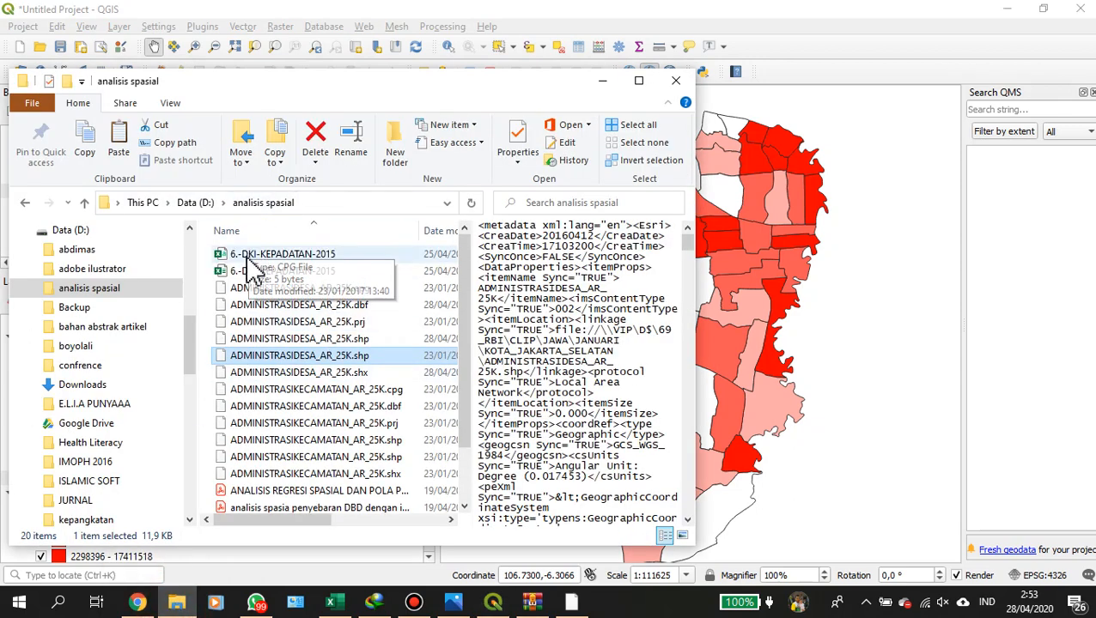
{"action": "scroll", "coordinate": [292, 365], "scroll_direction": "down", "scroll_amount": 2}
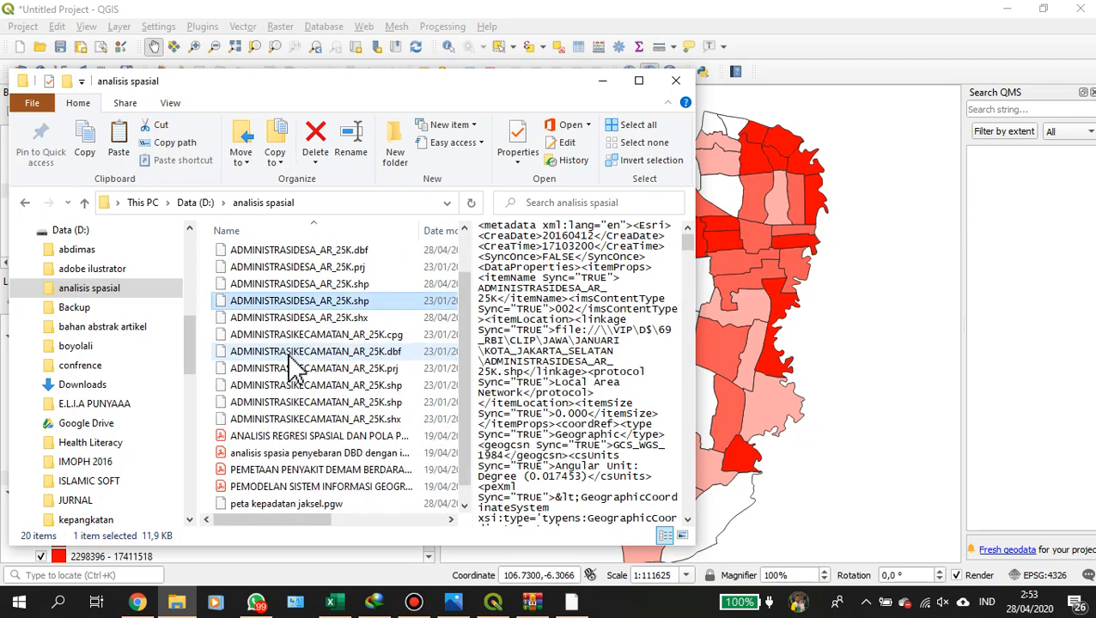
{"action": "left_click", "coordinate": [435, 232]}
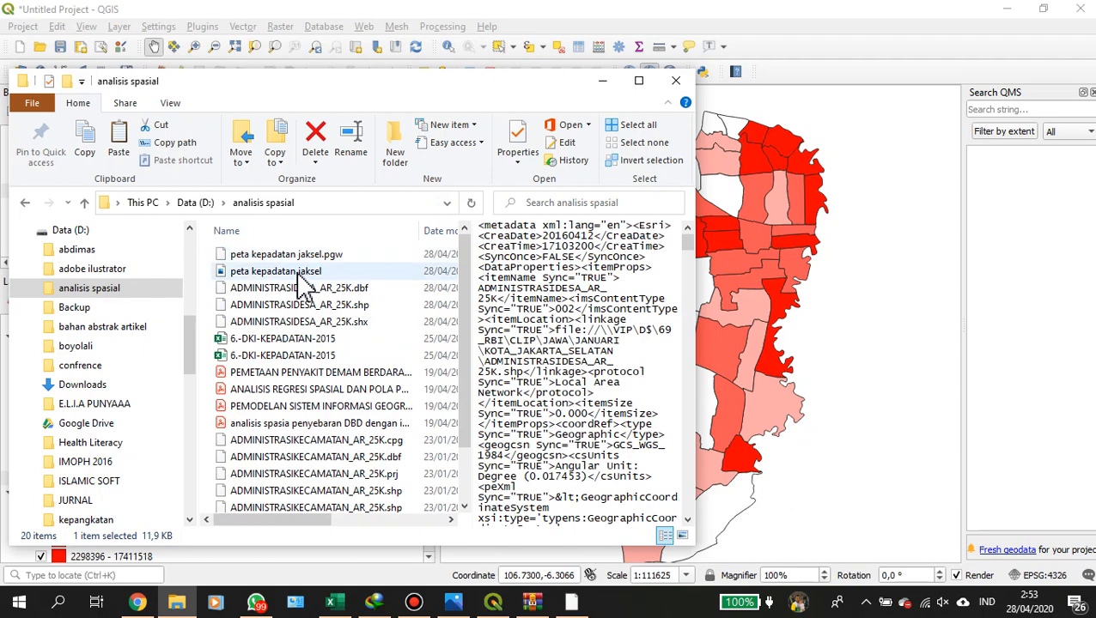
{"action": "left_click", "coordinate": [639, 81]}
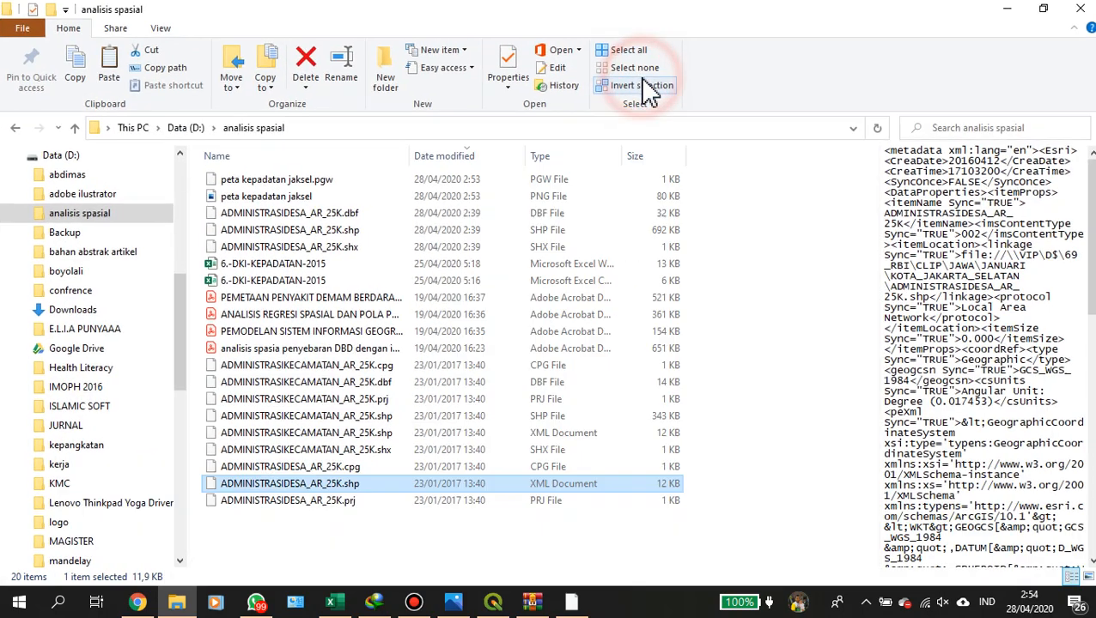
{"action": "double_click", "coordinate": [545, 197]}
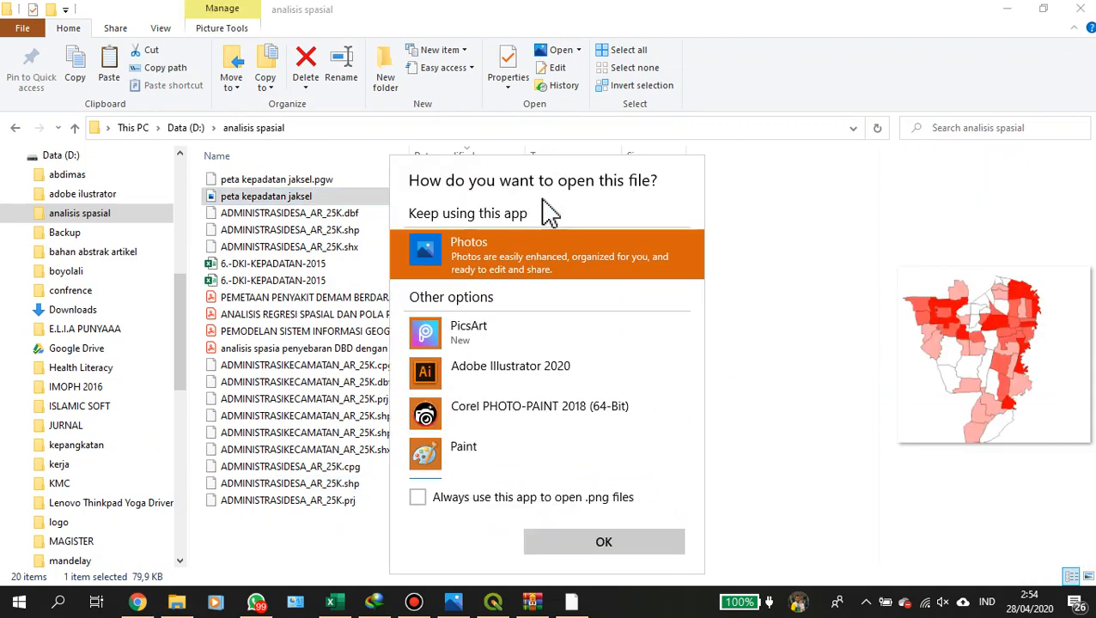
{"action": "left_click", "coordinate": [472, 261]}
{"action": "left_click", "coordinate": [626, 548]}
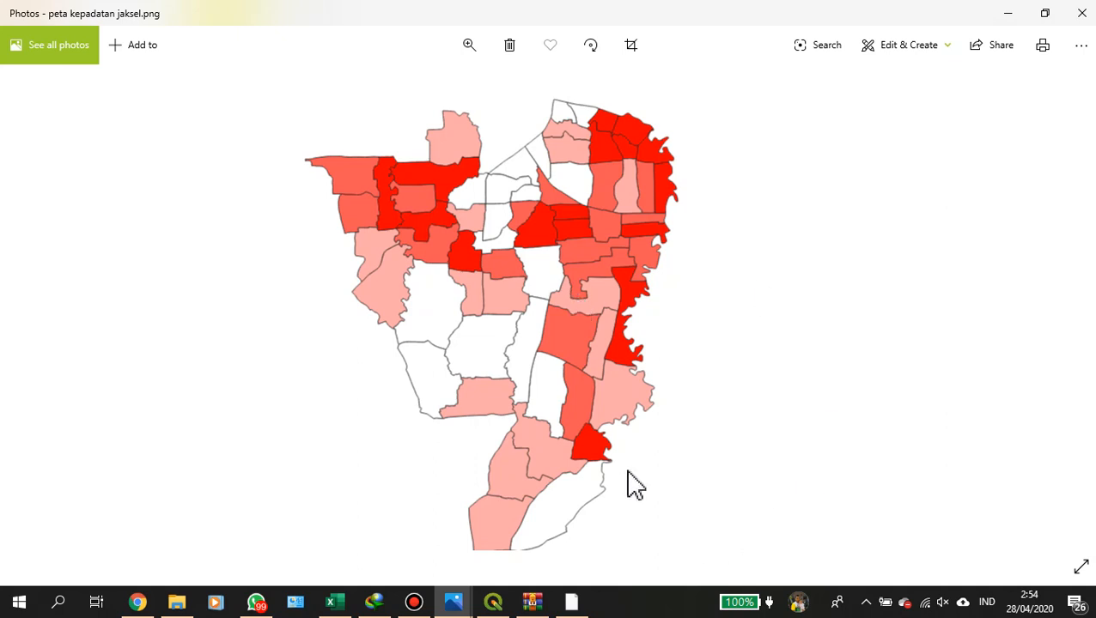
{"action": "left_click", "coordinate": [414, 602]}
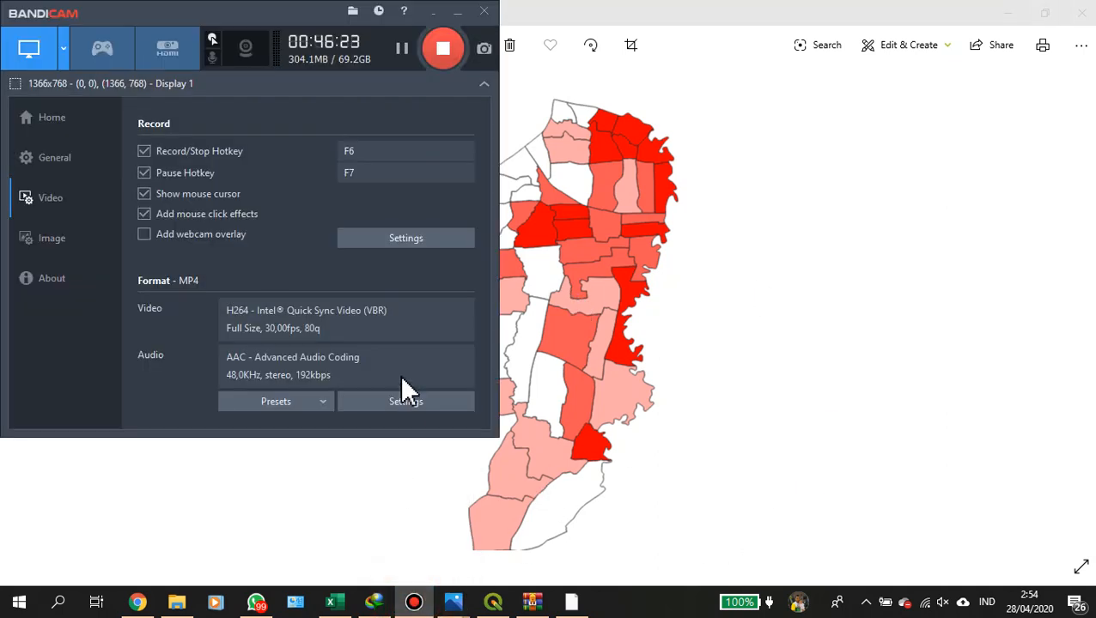